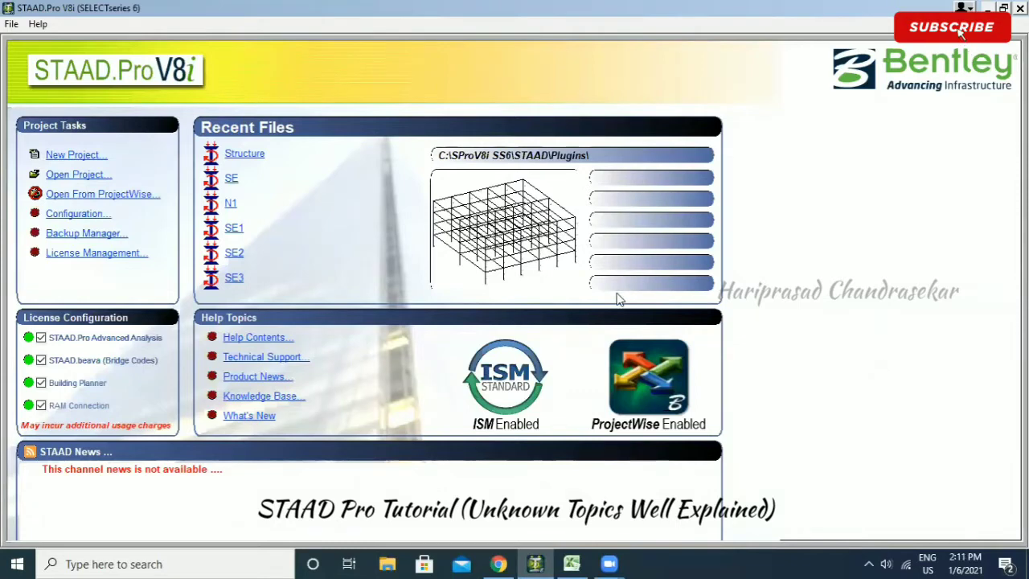
# Create a new Space model named SE4 and choose to begin building it in the STAAD Editor.
pyautogui.click(87, 154)
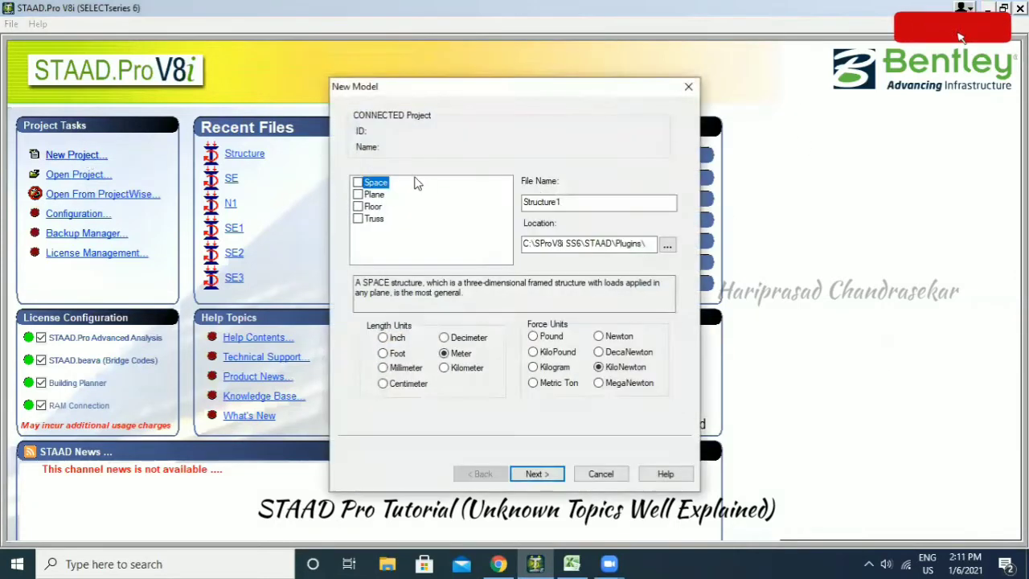
pyautogui.click(357, 183)
pyautogui.click(602, 204)
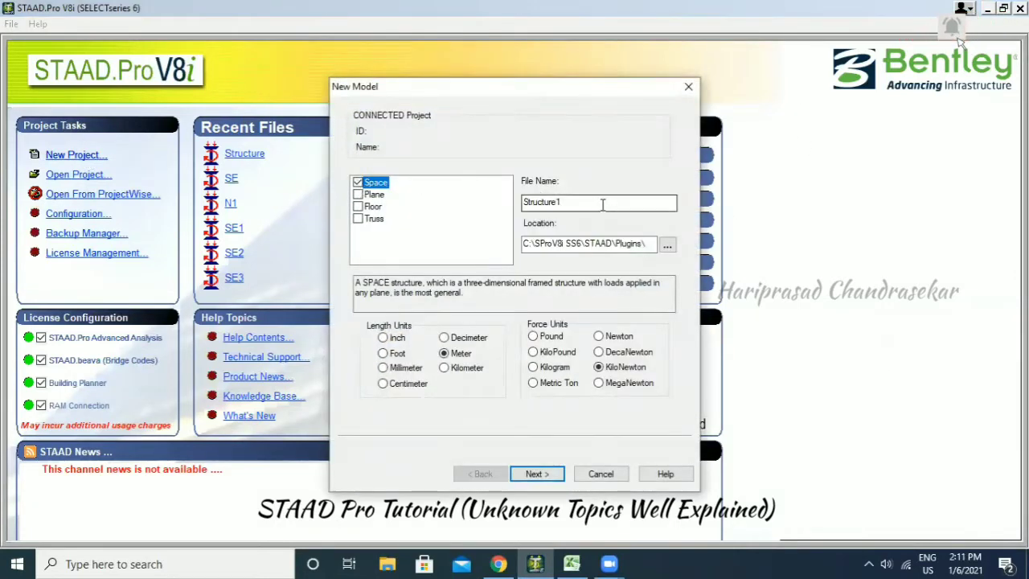
pyautogui.moveTo(601, 204); pyautogui.dragTo(487, 207)
pyautogui.write('SE4')
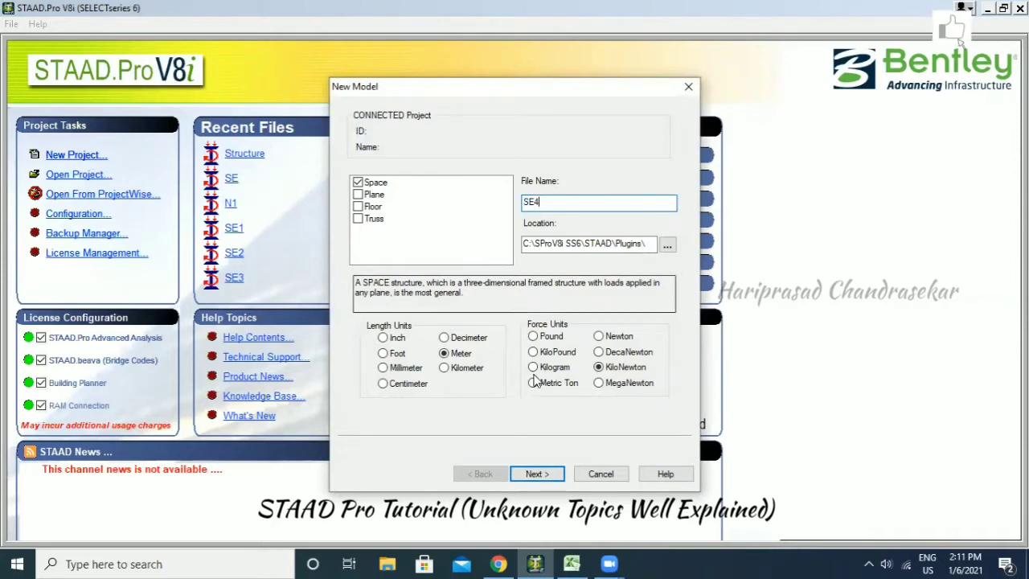
pyautogui.click(534, 474)
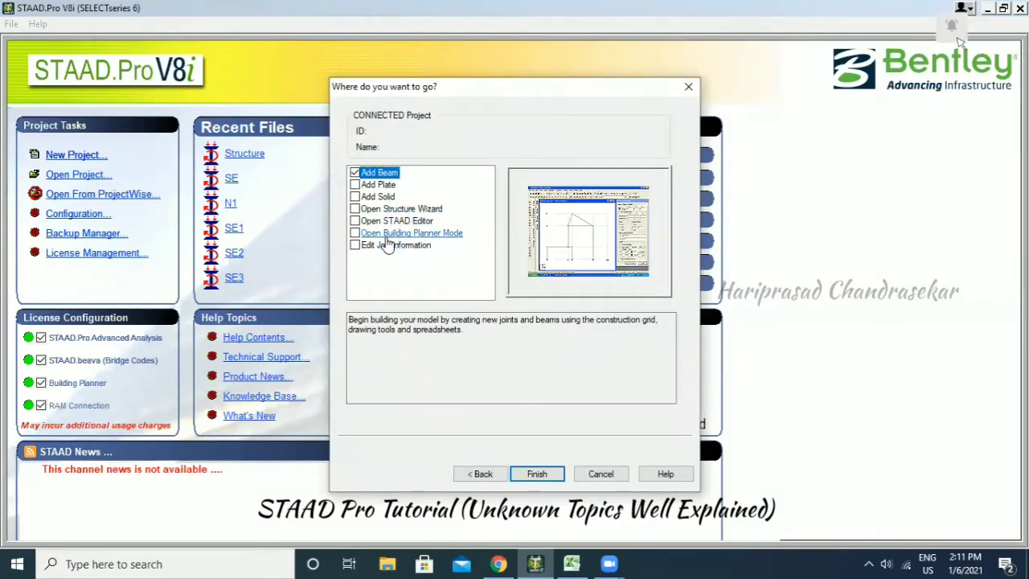
pyautogui.click(358, 222)
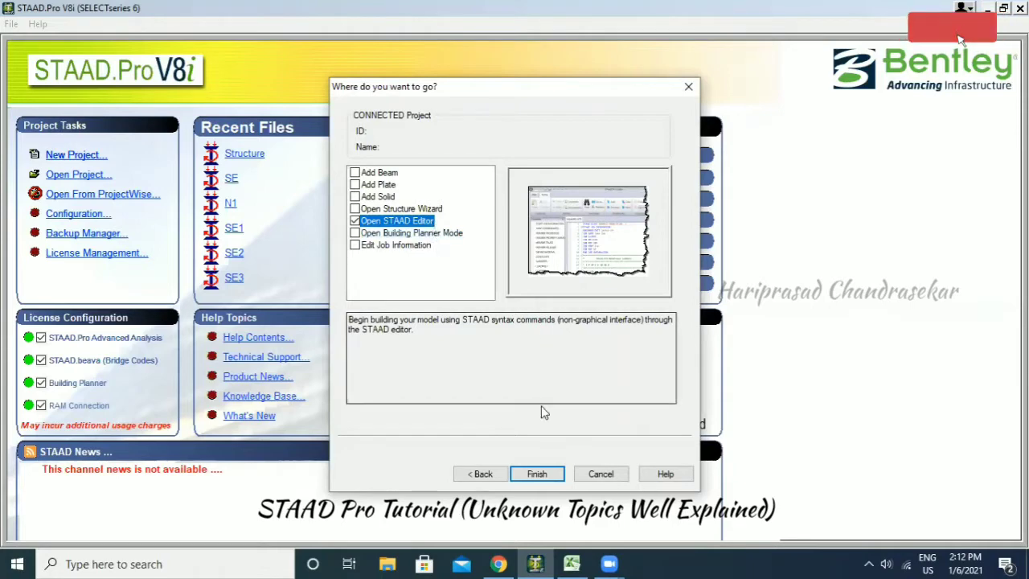
pyautogui.click(540, 474)
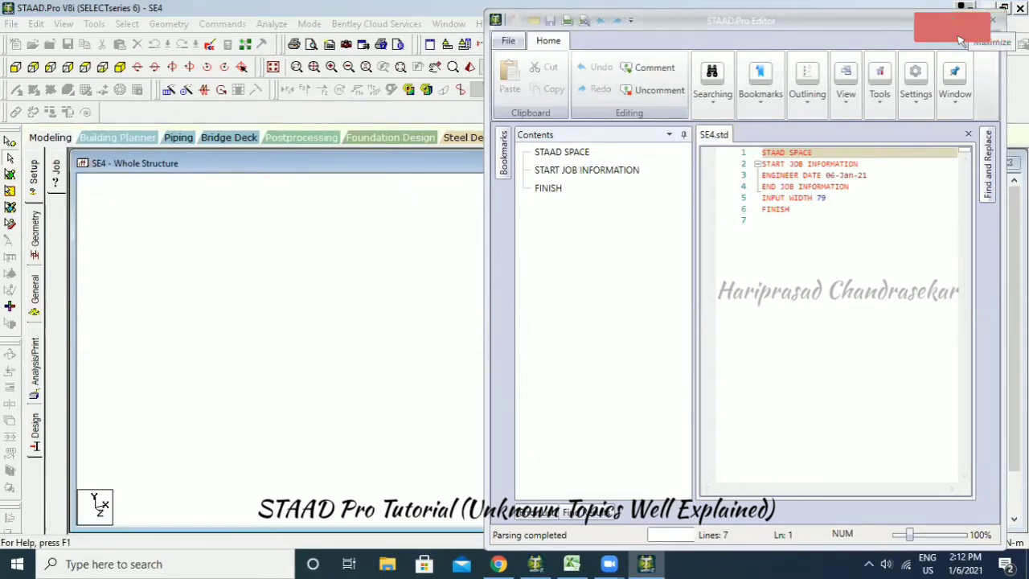
# Maximize the editor window and insert a blank line below INPUT WIDTH 79.
pyautogui.click(976, 21)
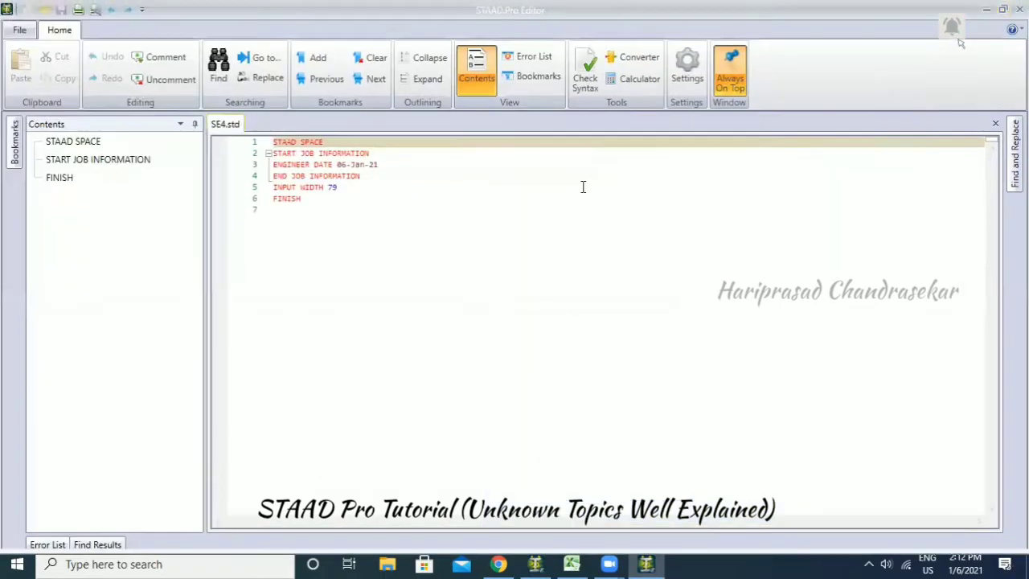
pyautogui.click(387, 193)
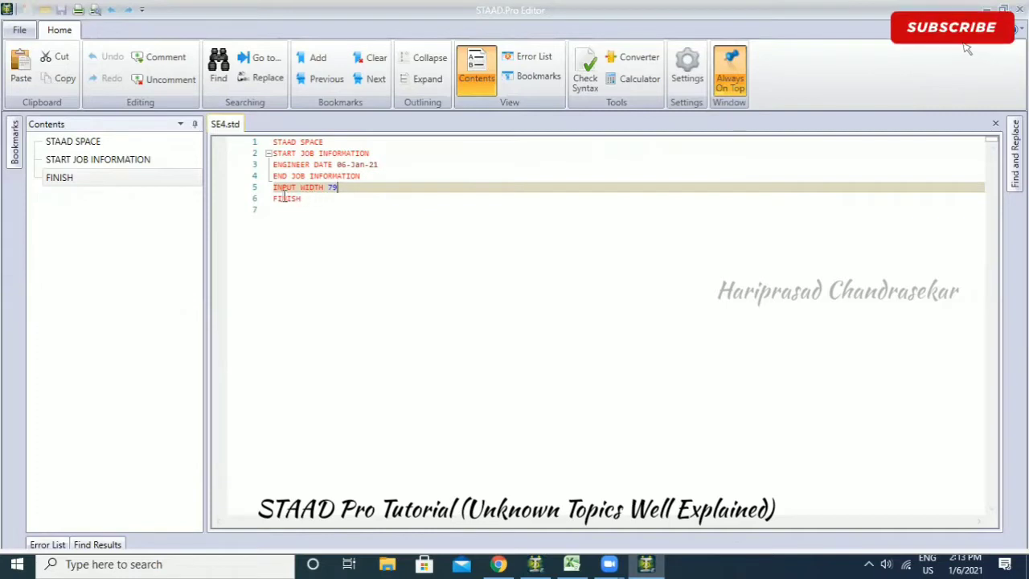
pyautogui.press('Return')
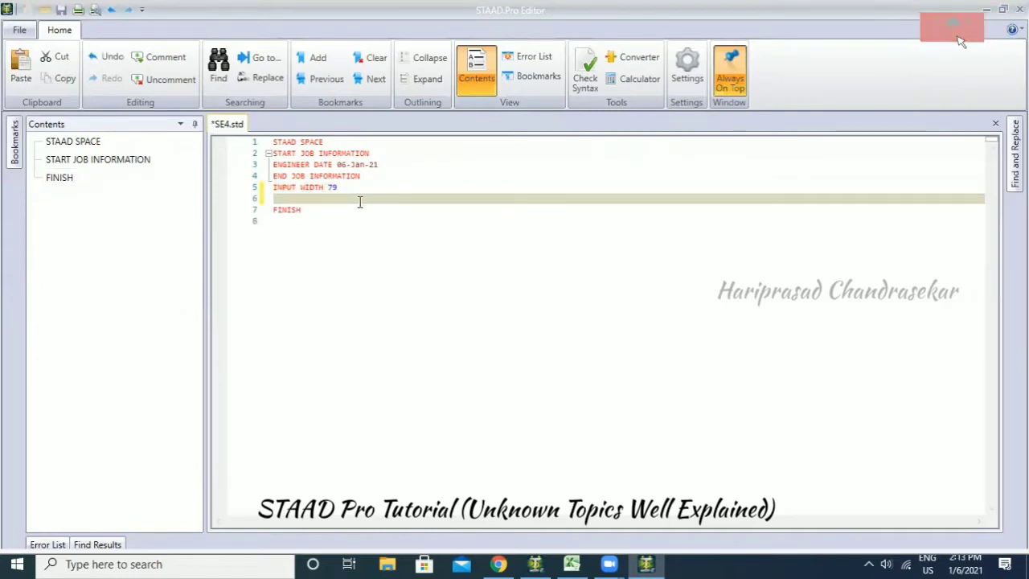
# Test the 79-character input width by filling line 6 with random letters, and clear that line again.
pyautogui.write('adsdsdsfsfdgdgdsgsgfgfgfgfgdgg')
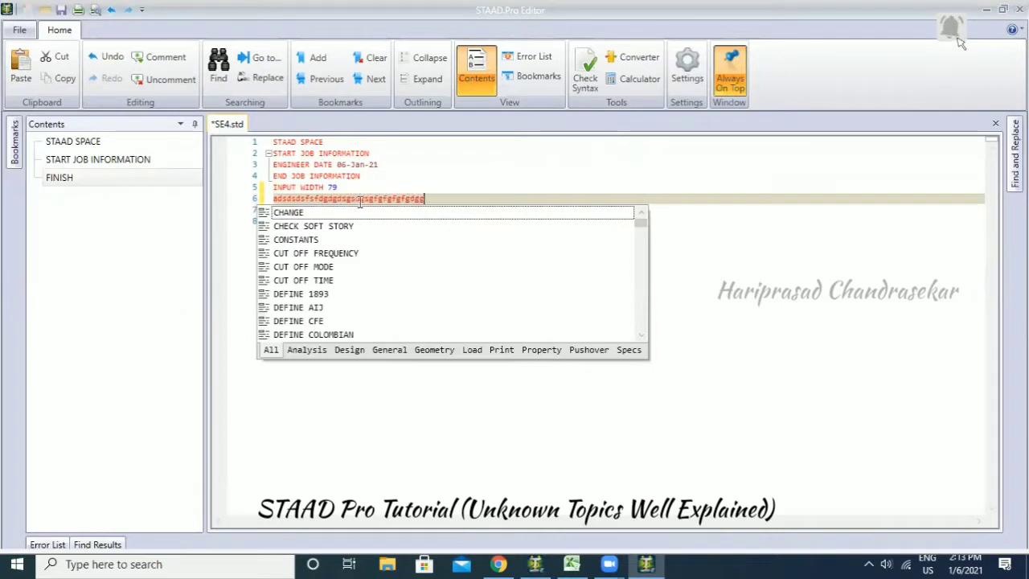
pyautogui.write('dngfhfhfhfhfdhfdghfhndfhfdhfhfhfhfh')
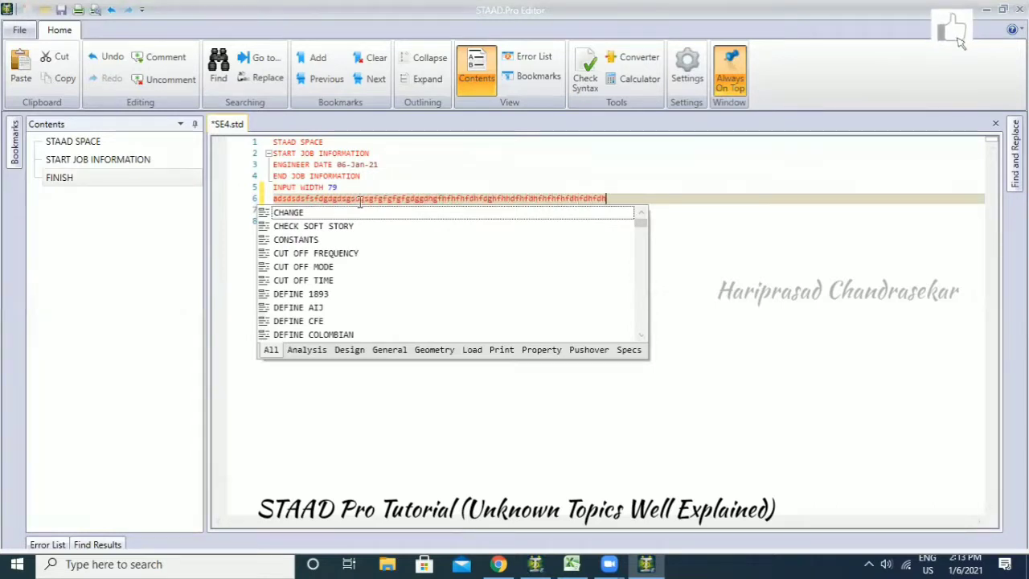
pyautogui.write('fdhfdhfdhfdhfdhfdh')
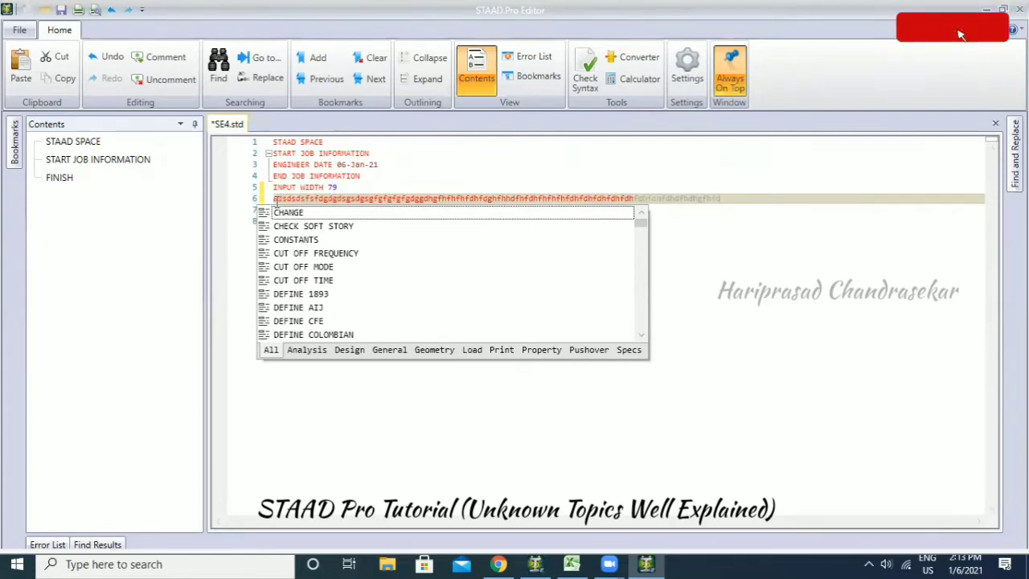
pyautogui.click(464, 189)
pyautogui.moveTo(273, 198); pyautogui.dragTo(724, 198)
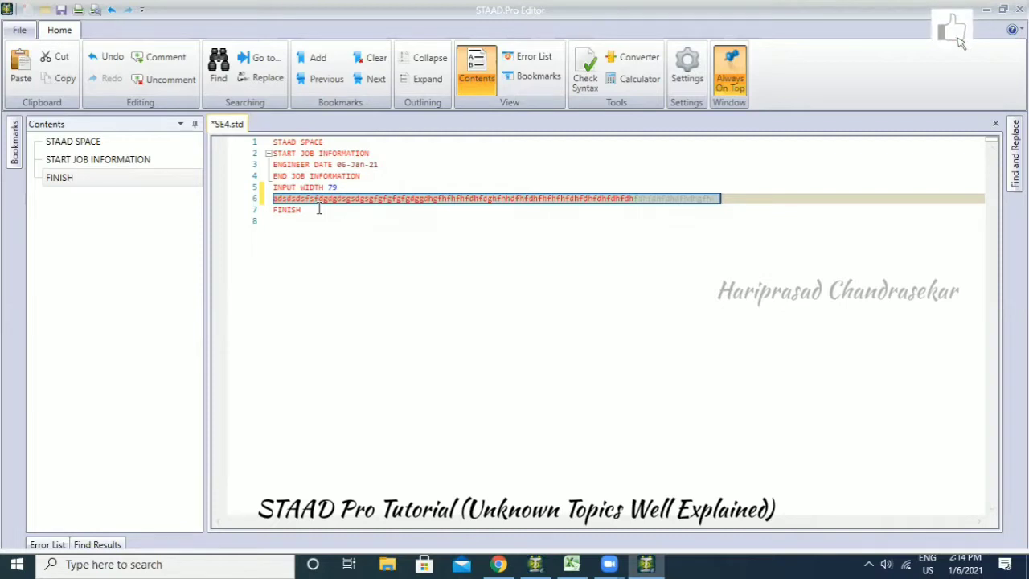
pyautogui.press('Delete')
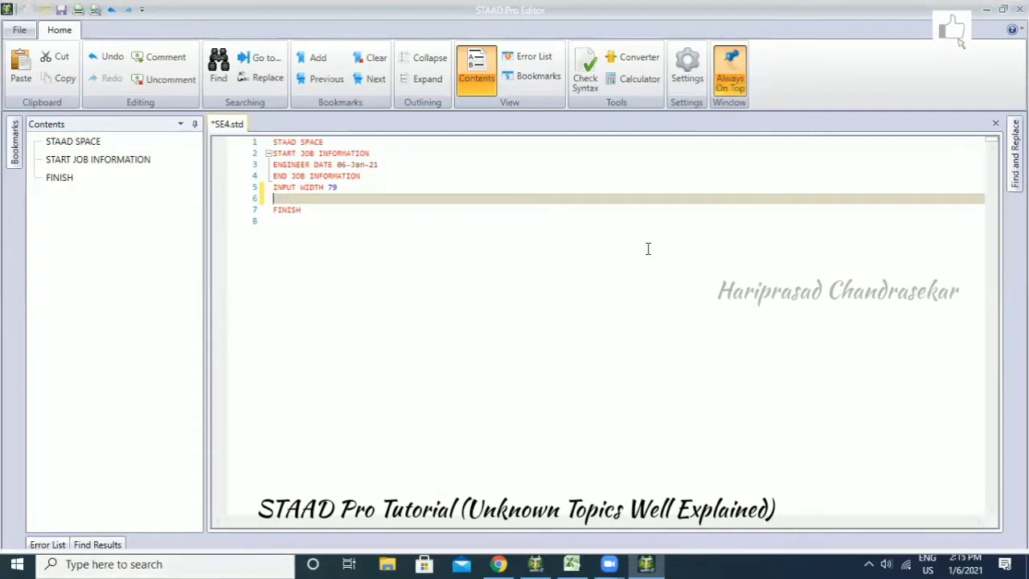
pyautogui.moveTo(609, 563)
pyautogui.click(685, 503)
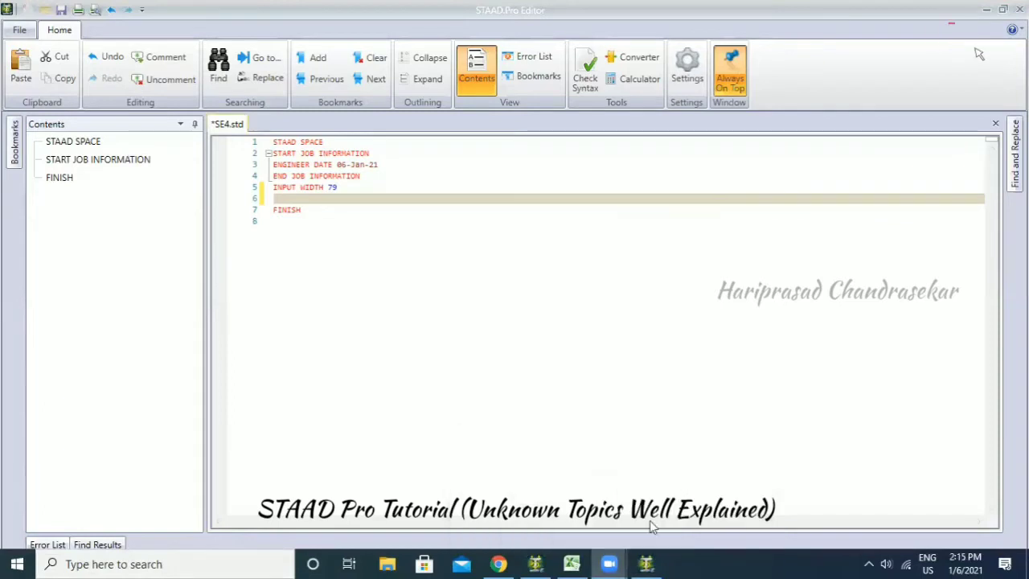
pyautogui.click(687, 502)
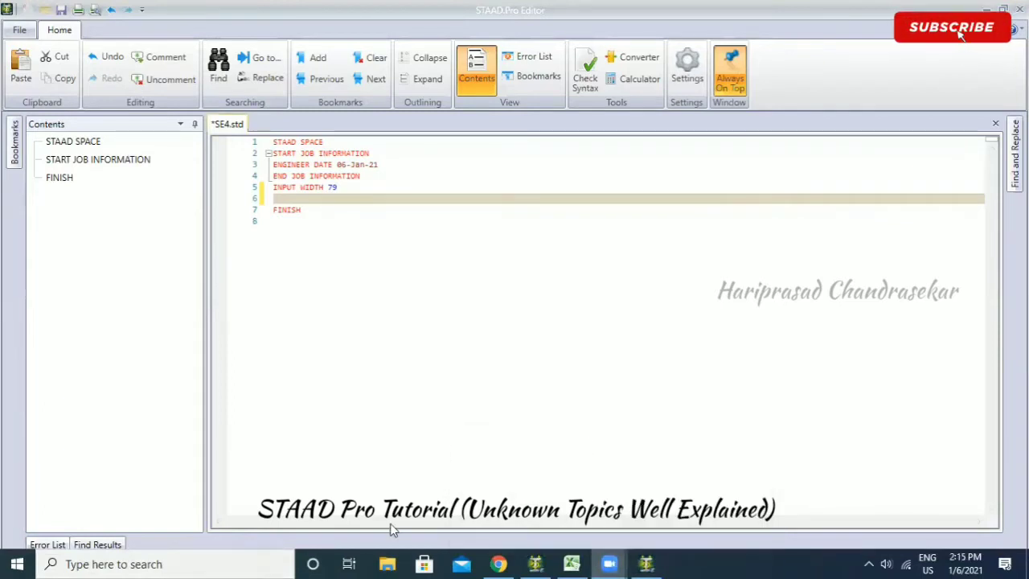
# Open Paint and bring its blank canvas to the front.
pyautogui.click(76, 563)
pyautogui.write('paint')
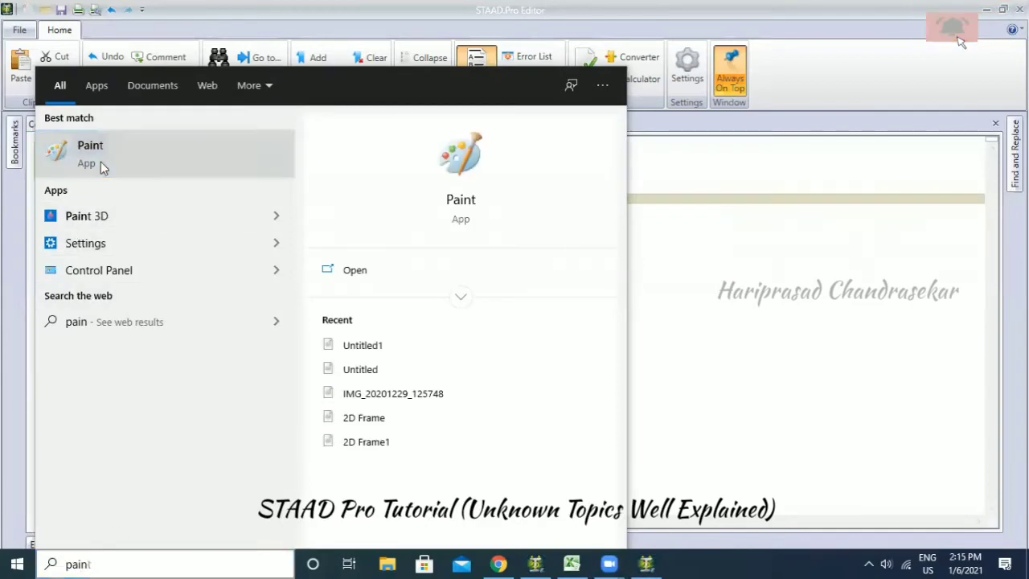
pyautogui.click(100, 162)
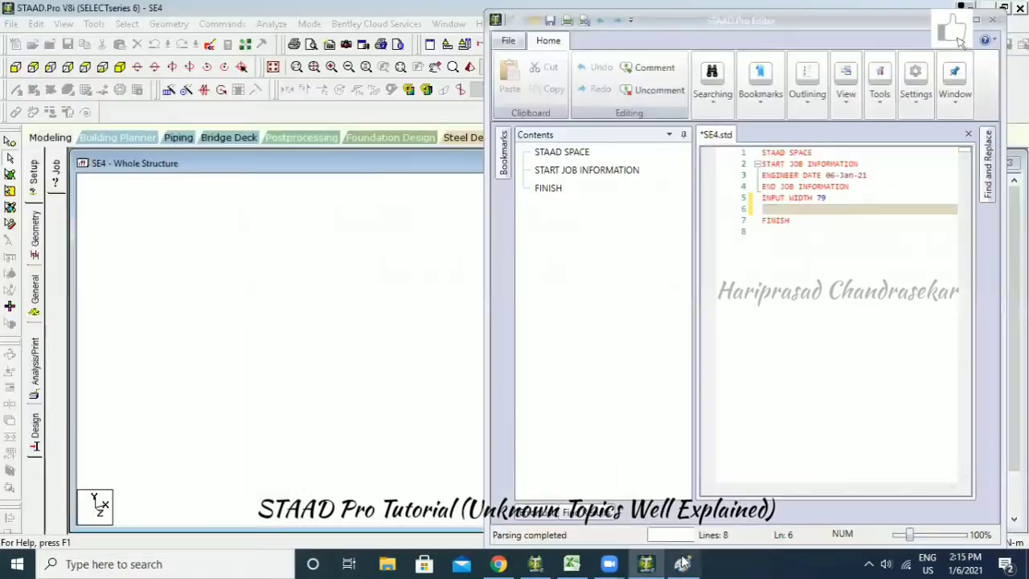
pyautogui.click(683, 563)
pyautogui.click(684, 562)
pyautogui.click(683, 562)
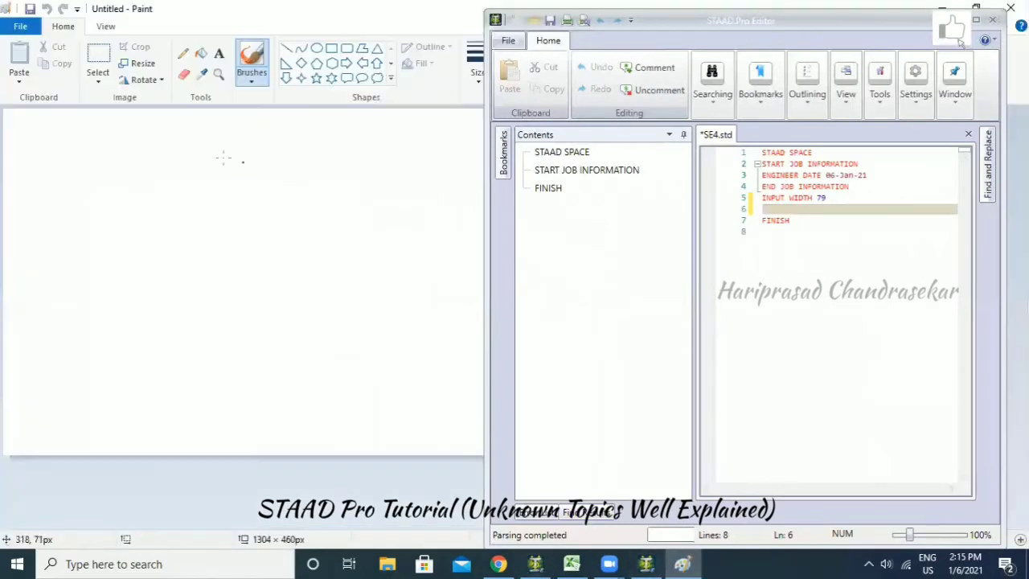
# Sketch an opening and a closing curly brace with the brush, and below them the formula pattern =(( )+( )).
pyautogui.moveTo(270, 182)
pyautogui.mouseDown()
pyautogui.moveTo(321, 230)
pyautogui.moveTo(323, 269)
pyautogui.mouseUp()
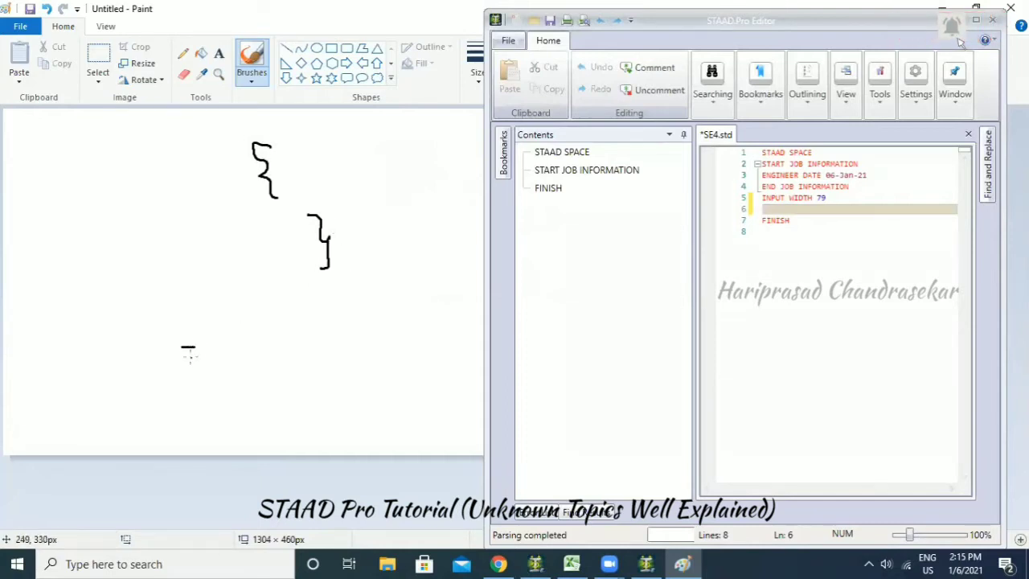
pyautogui.moveTo(231, 328)
pyautogui.mouseDown()
pyautogui.moveTo(226, 355)
pyautogui.moveTo(252, 349)
pyautogui.mouseUp()
pyautogui.moveTo(292, 322); pyautogui.dragTo(299, 343)
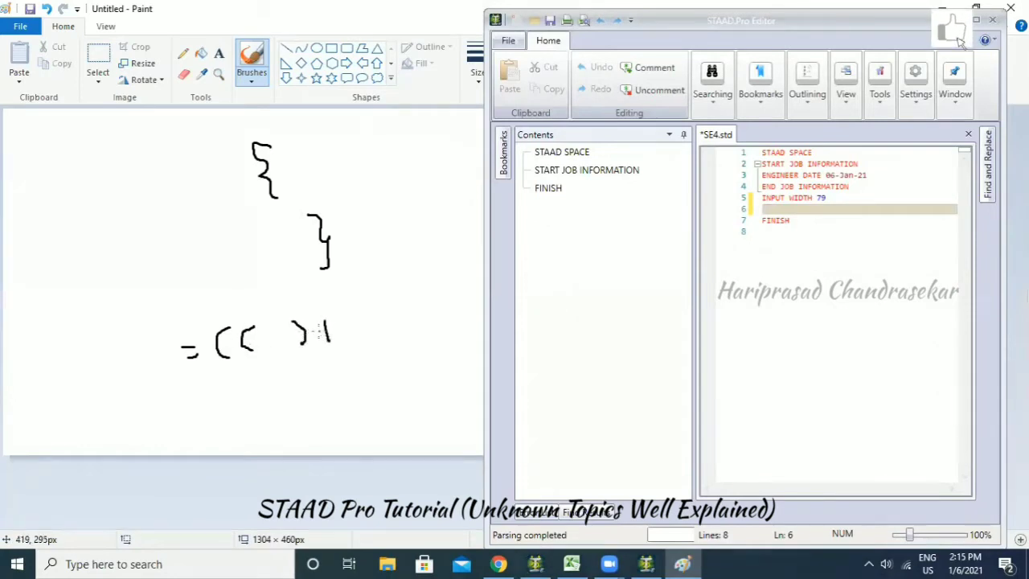
pyautogui.moveTo(356, 317)
pyautogui.mouseDown()
pyautogui.moveTo(351, 339)
pyautogui.moveTo(407, 327)
pyautogui.mouseUp()
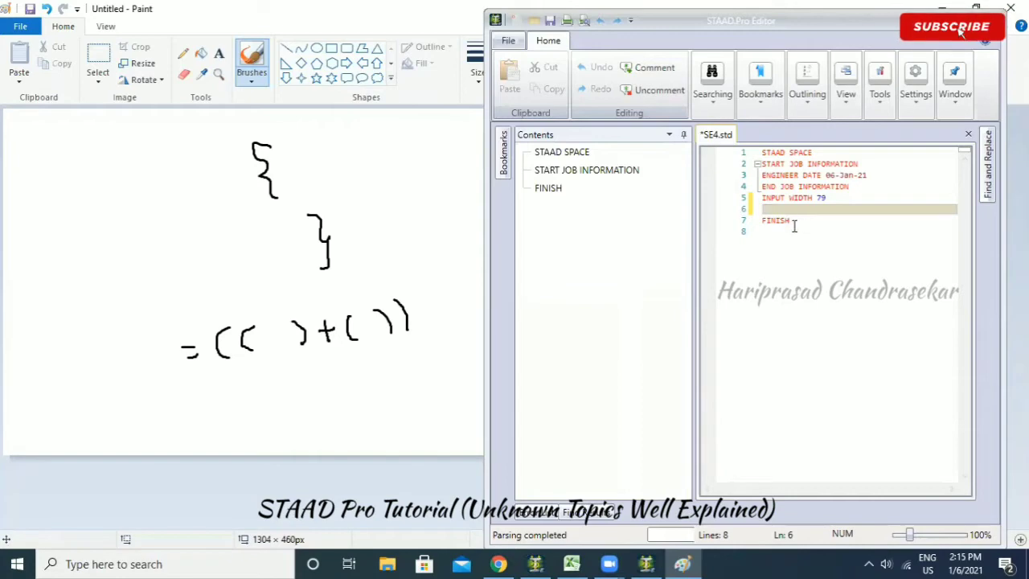
# Minimize Paint, return to the maximized STAAD editor and add the command UNIT METER kn below INPUT WIDTH 79.
pyautogui.click(942, 8)
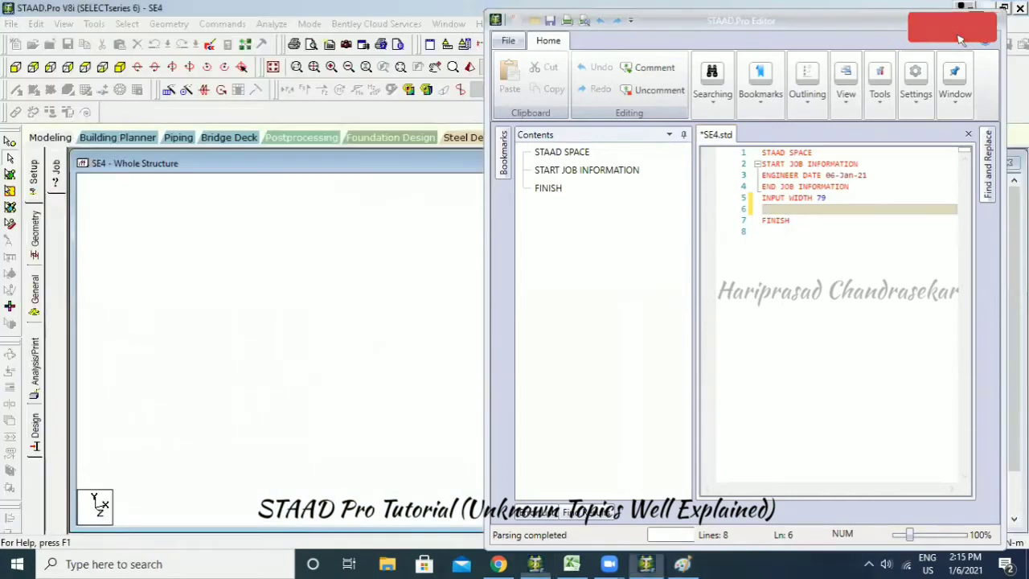
pyautogui.click(976, 20)
pyautogui.click(291, 200)
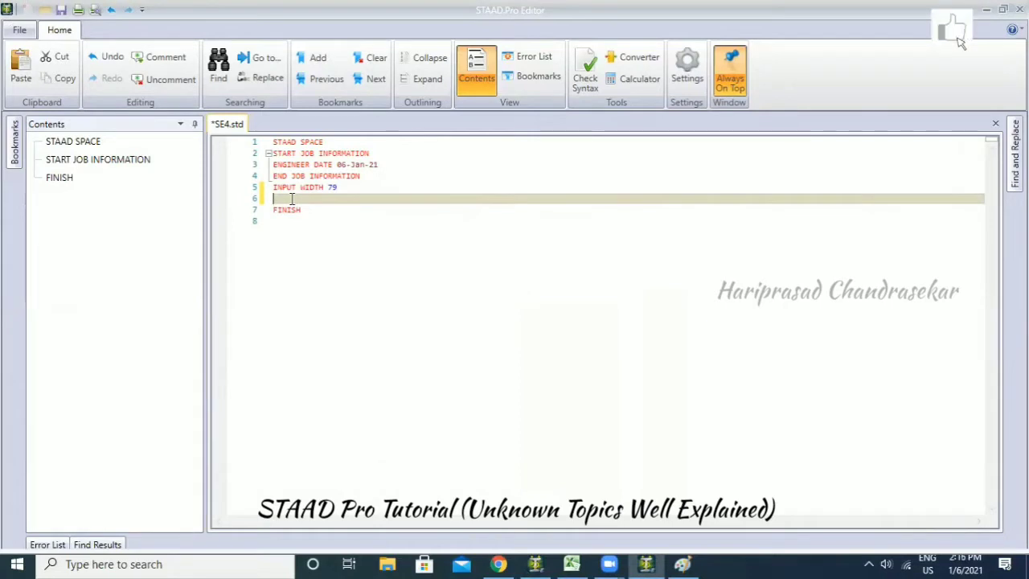
pyautogui.write('unit')
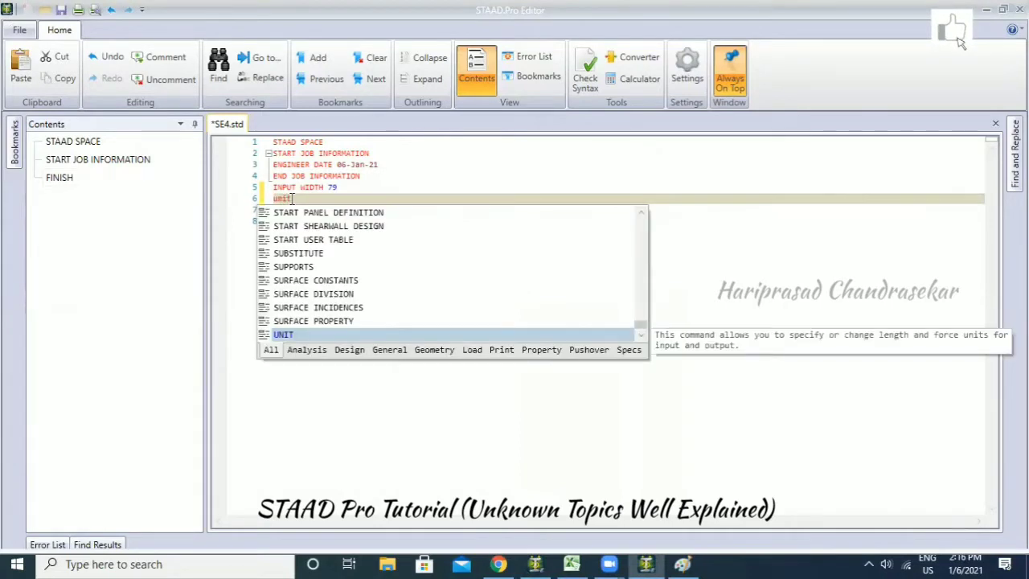
pyautogui.press('Return')
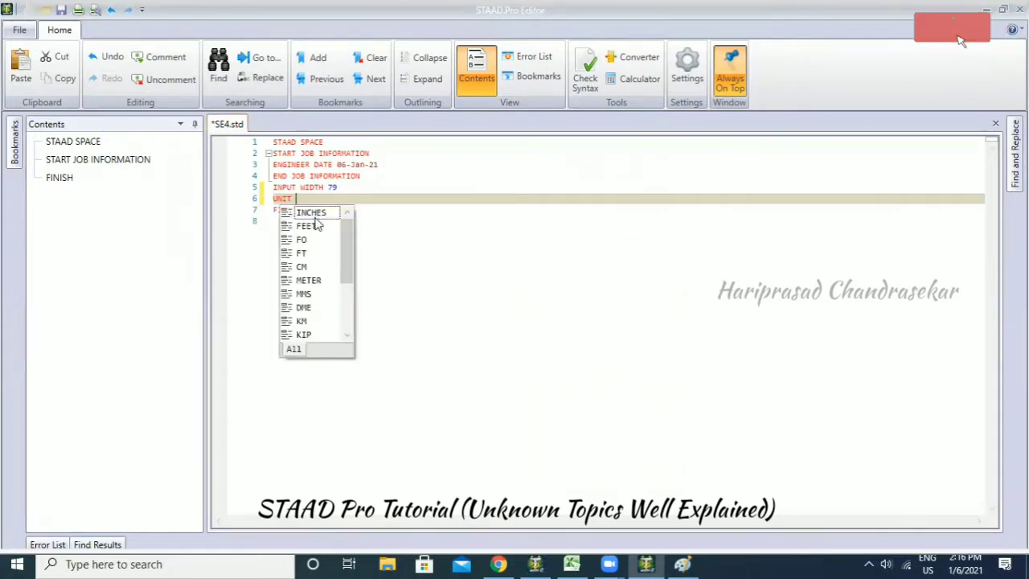
pyautogui.write('meter')
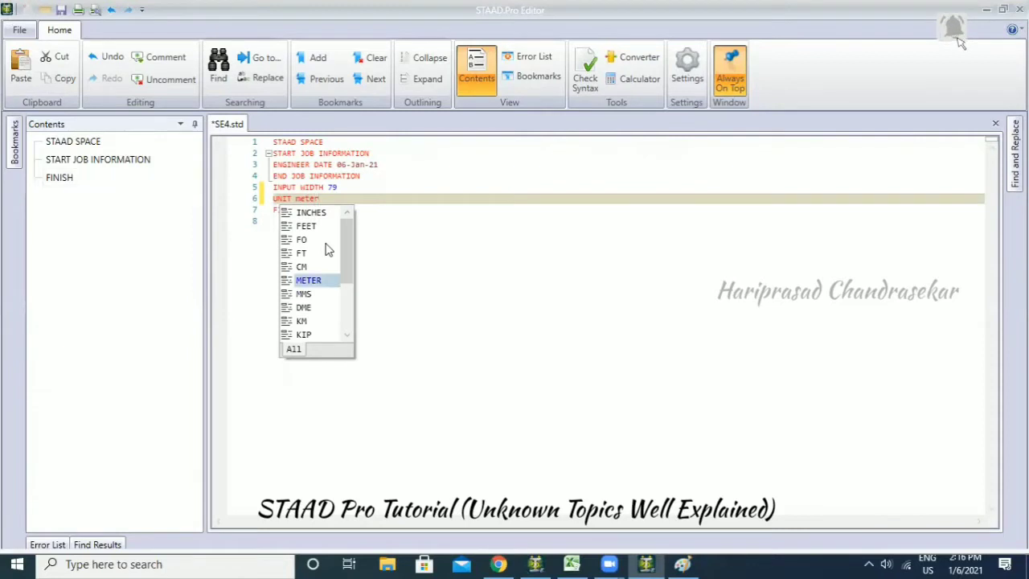
pyautogui.press('Return')
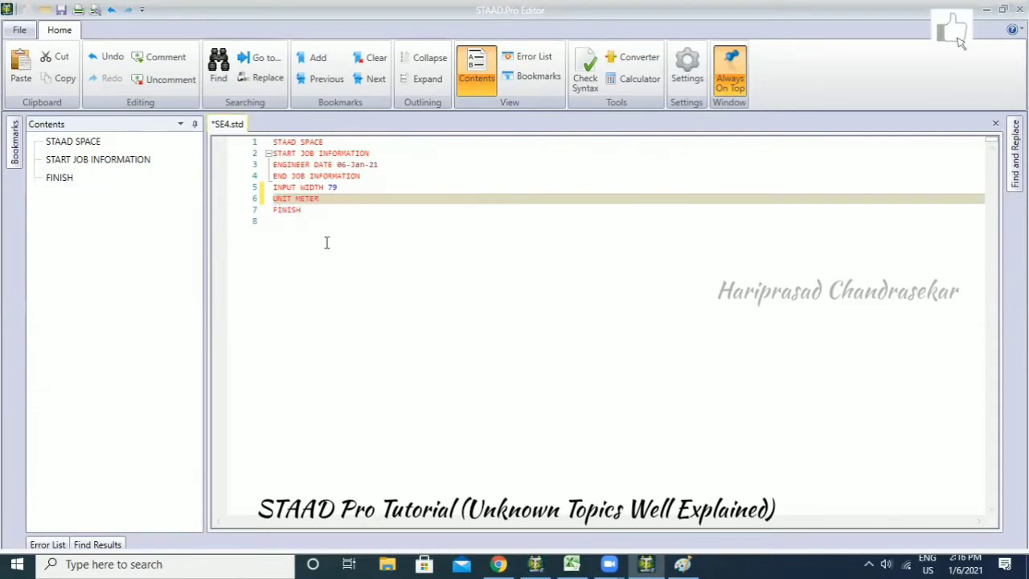
pyautogui.write('kn')
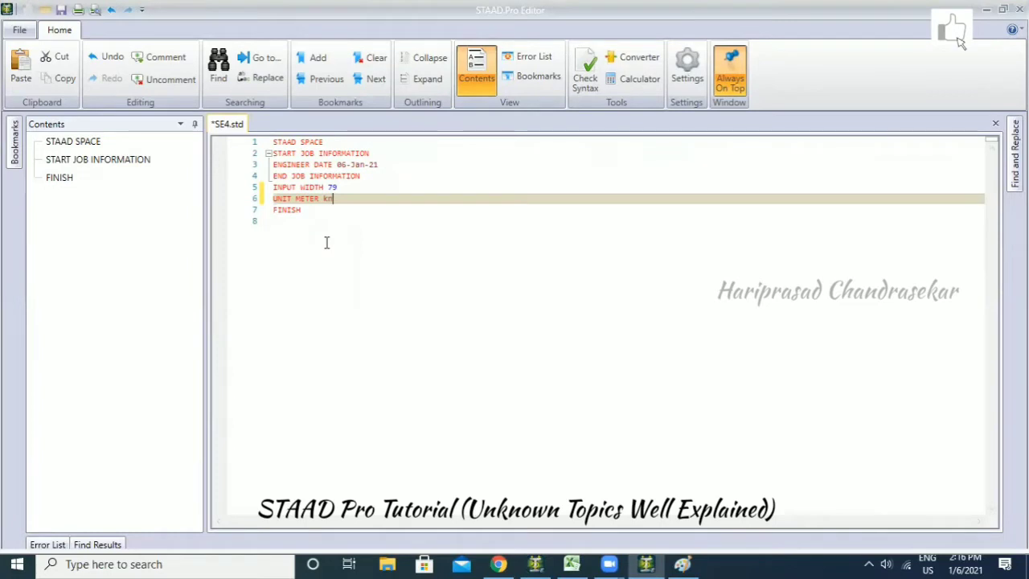
pyautogui.press('Return')
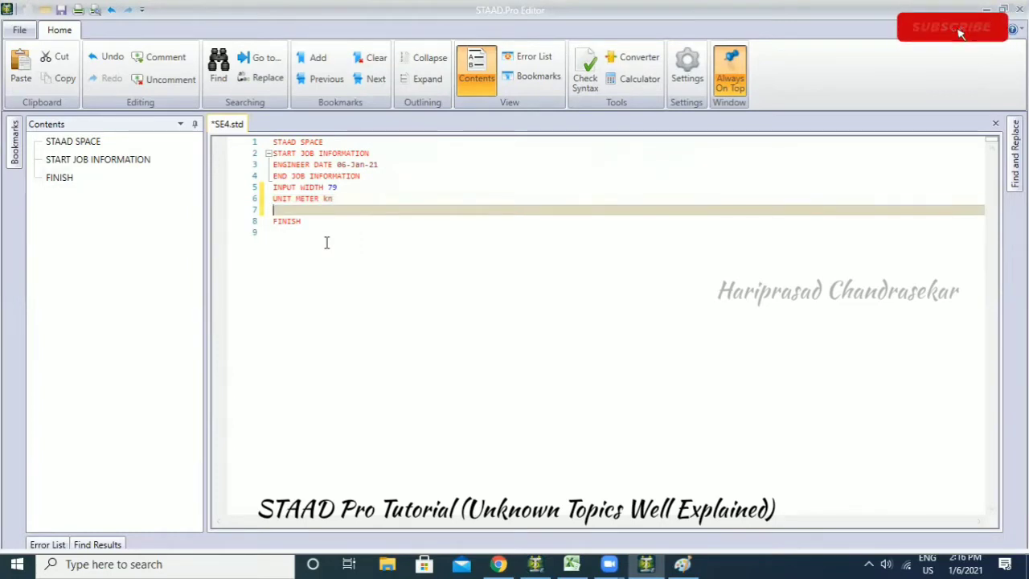
# Add a JOINT COORDINATES command below the unit line and define joint 1 at 0 0 0.
pyautogui.write('joint coo')
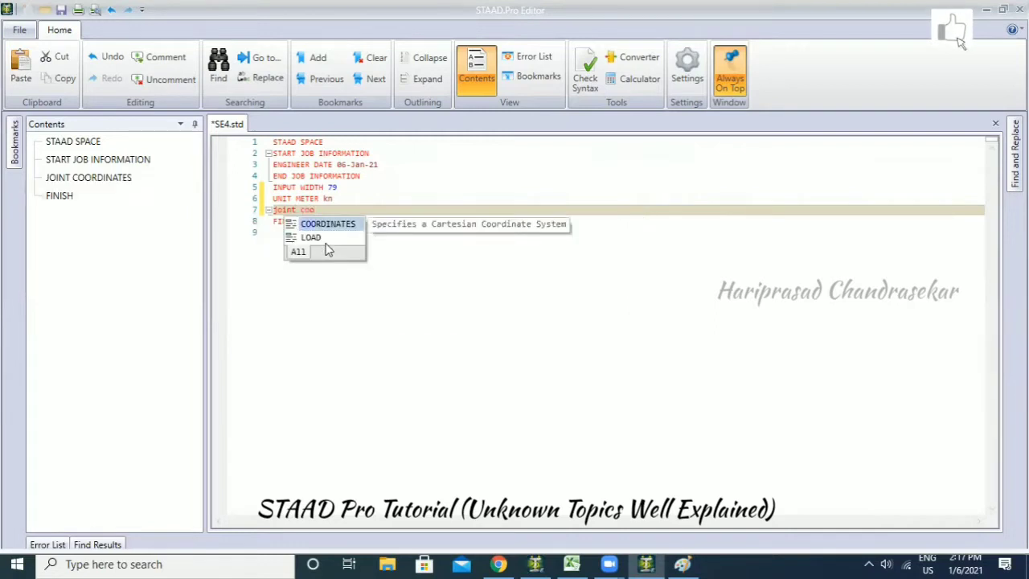
pyautogui.press('Return')
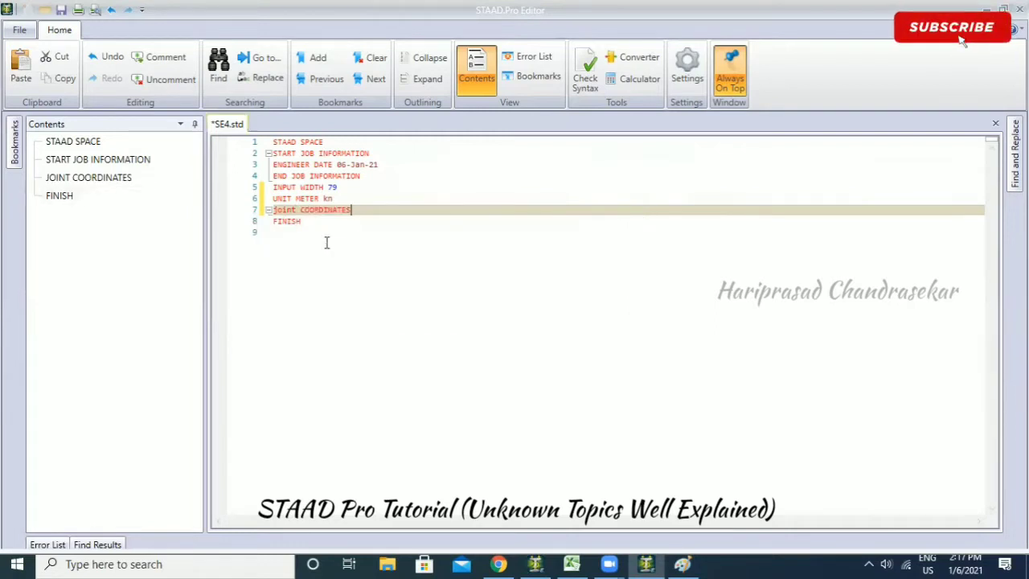
pyautogui.press('Return')
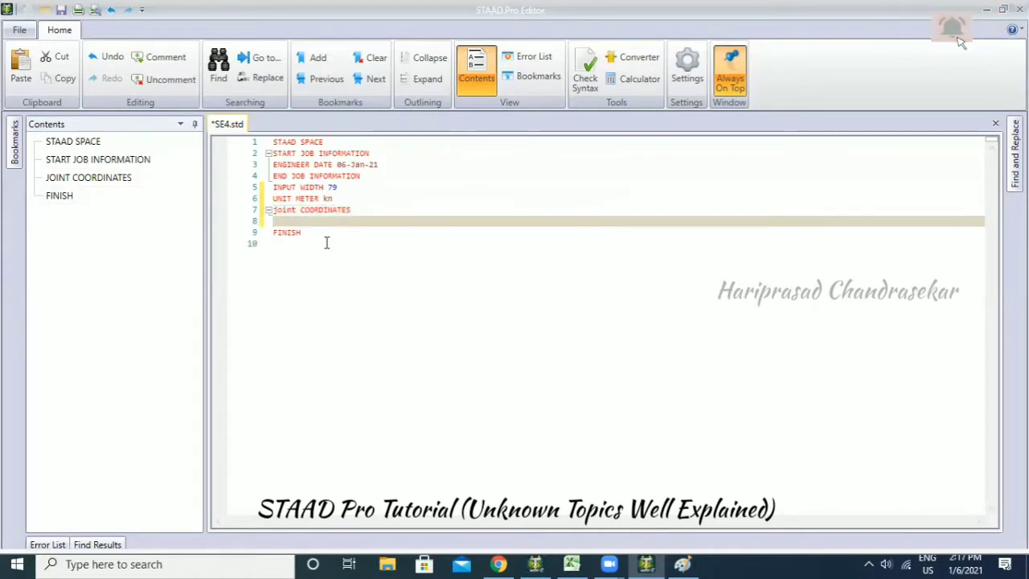
pyautogui.write('1')
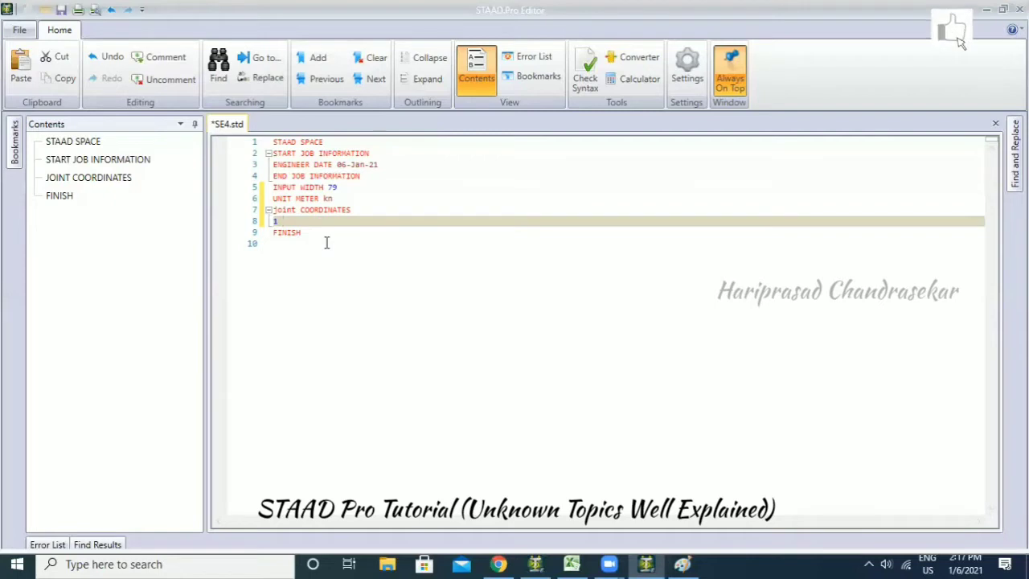
pyautogui.write(' 0 0 0')
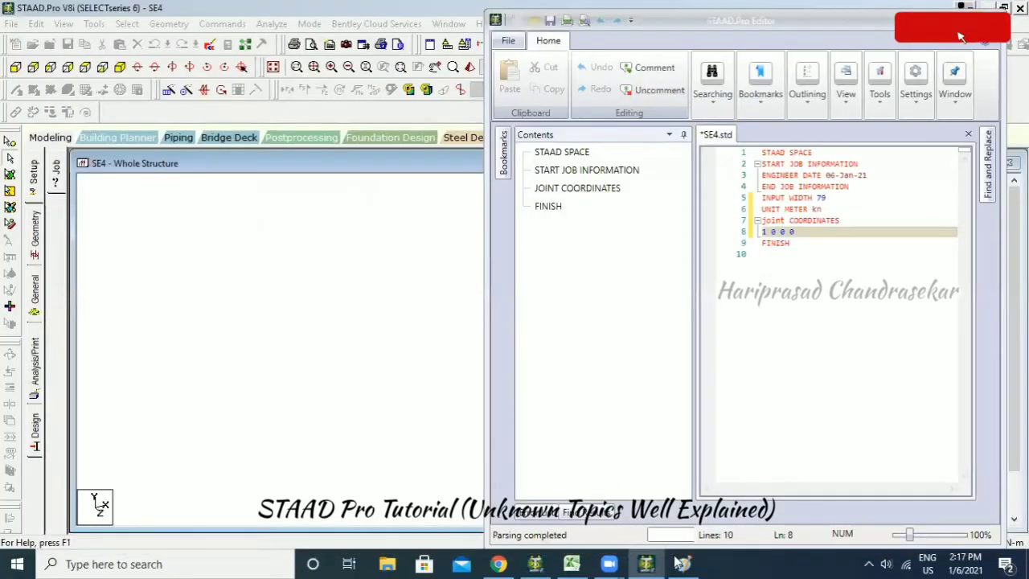
# Switch to Paint and add the text "Joint coordinates = n x y z" on the canvas beside the curly braces.
pyautogui.click(680, 562)
pyautogui.click(218, 54)
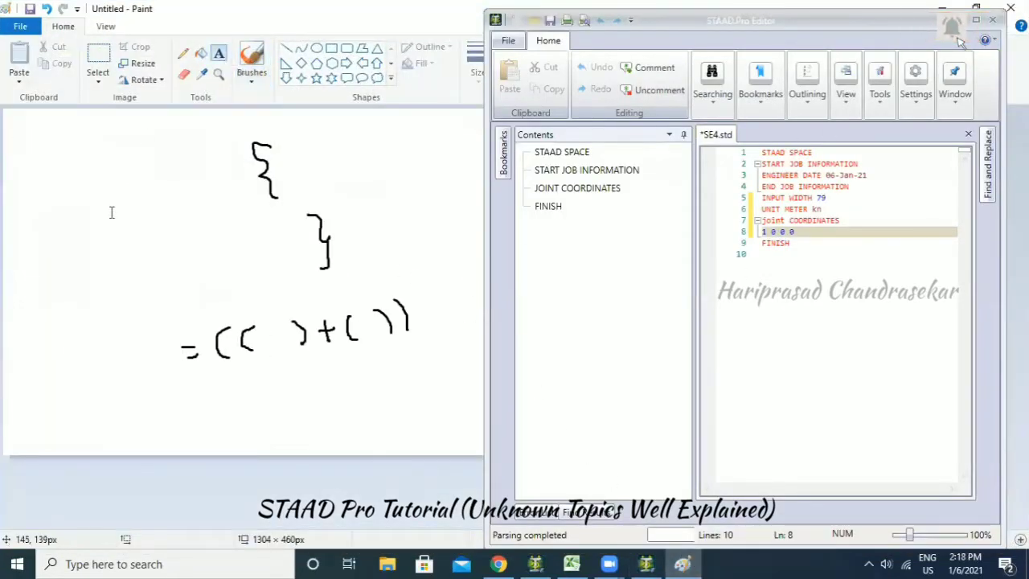
pyautogui.click(112, 212)
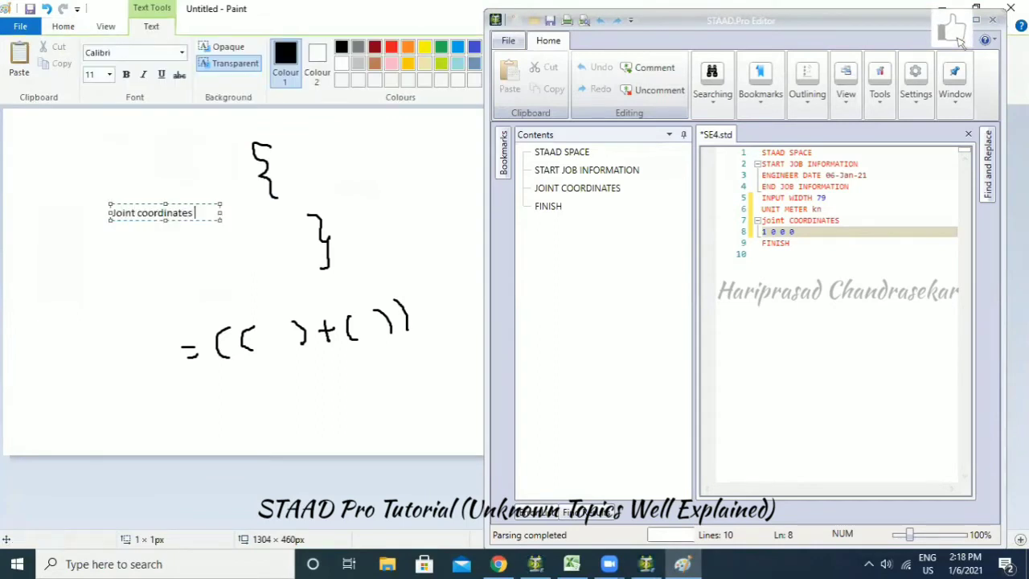
pyautogui.write('Joint coordinates = N x')
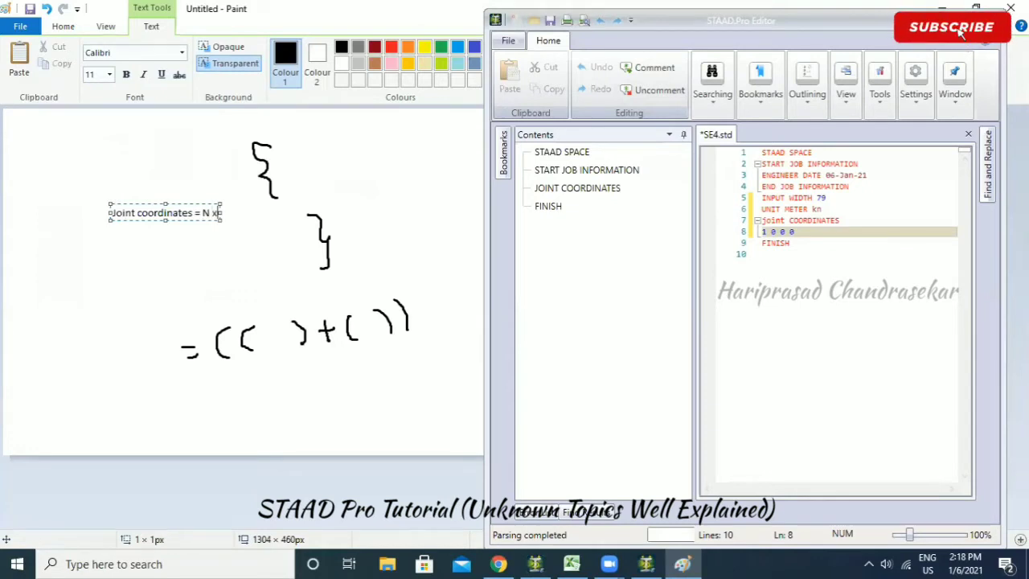
pyautogui.write(' y z')
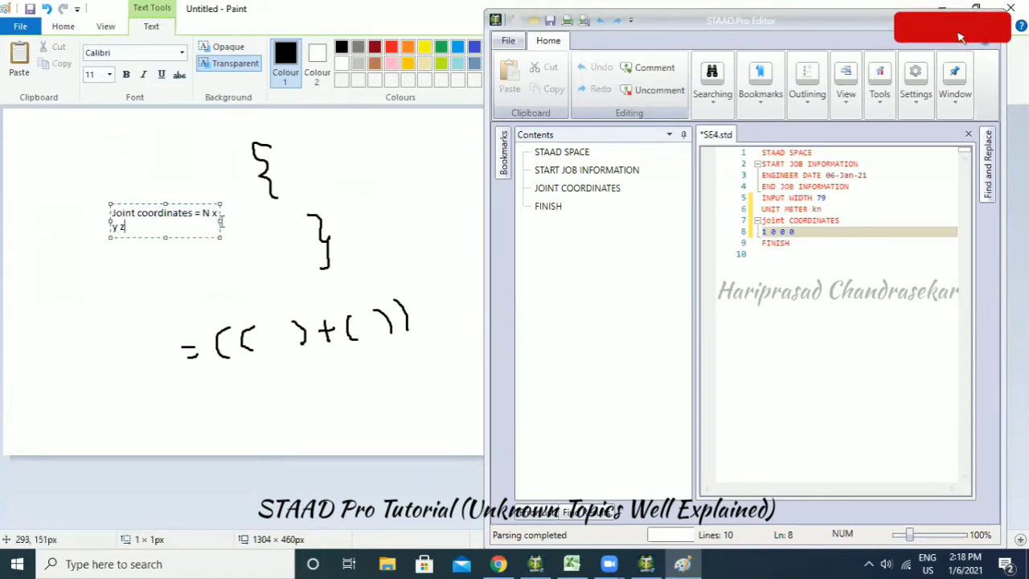
pyautogui.moveTo(221, 222); pyautogui.dragTo(270, 223)
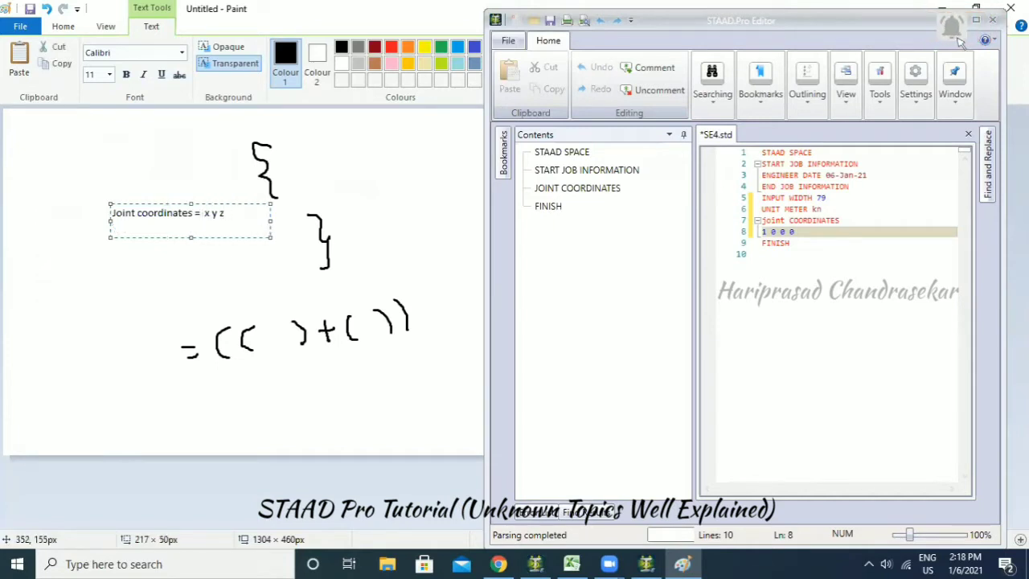
pyautogui.write('n')
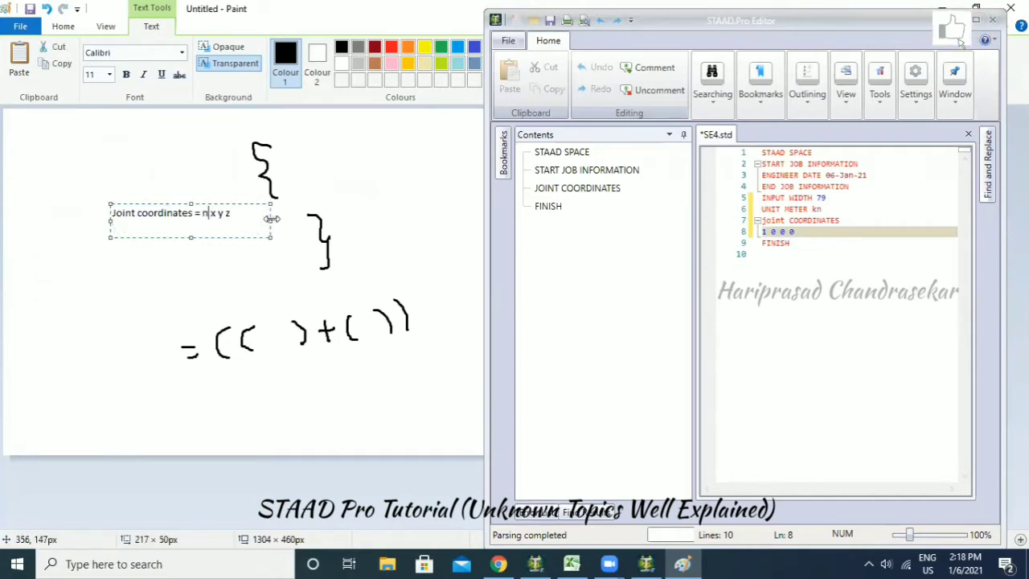
pyautogui.moveTo(272, 222); pyautogui.dragTo(247, 224)
pyautogui.click(255, 218)
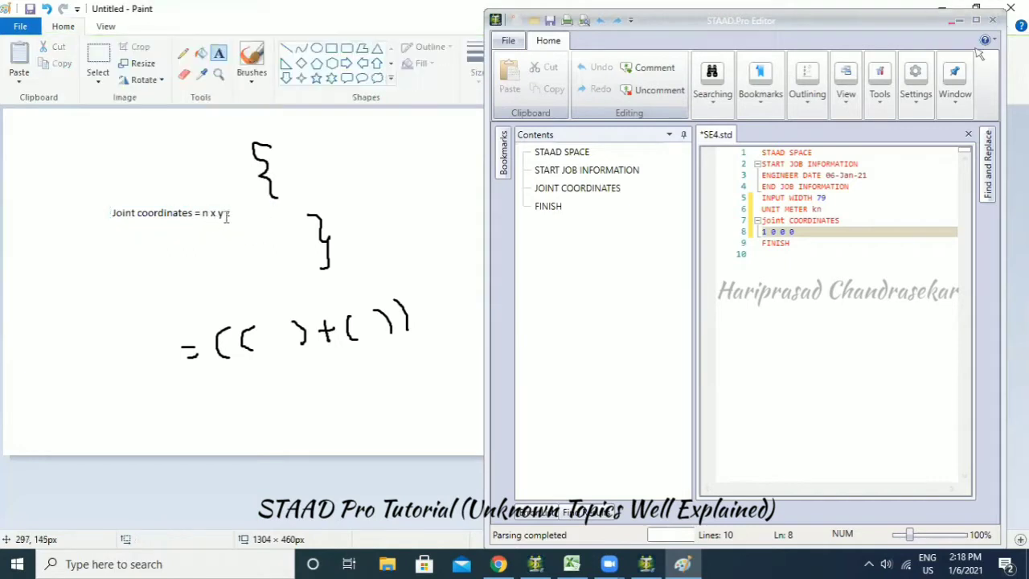
# Save the SE4 input file, close the STAAD editor and minimize Paint to return to the model window.
pyautogui.click(809, 238)
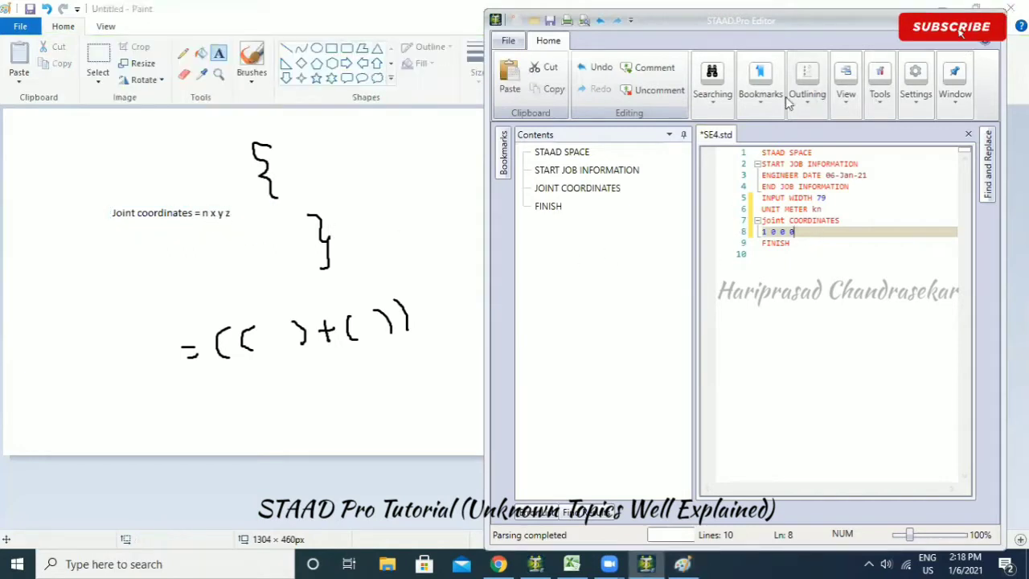
pyautogui.click(977, 20)
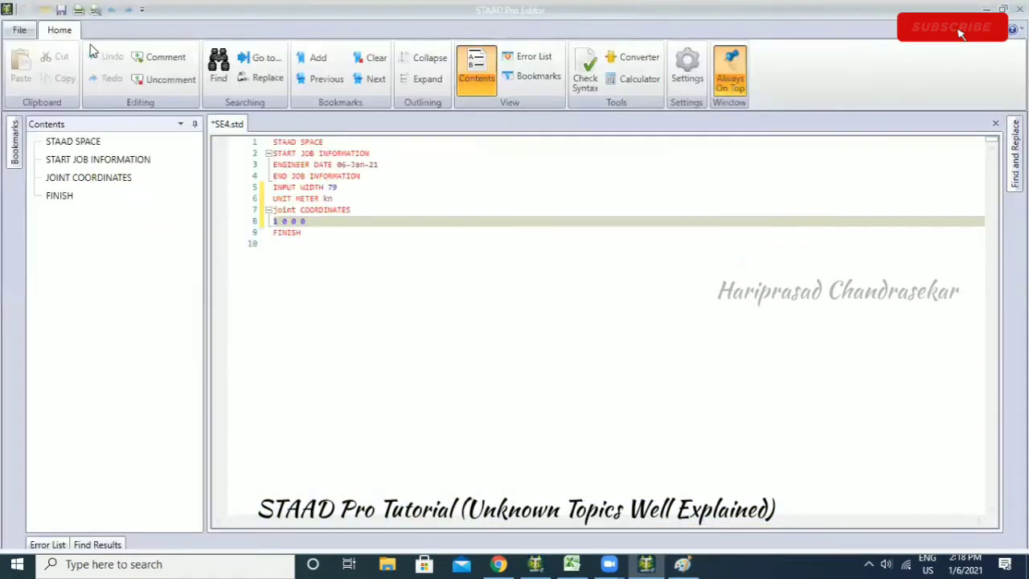
pyautogui.click(64, 12)
pyautogui.click(1019, 10)
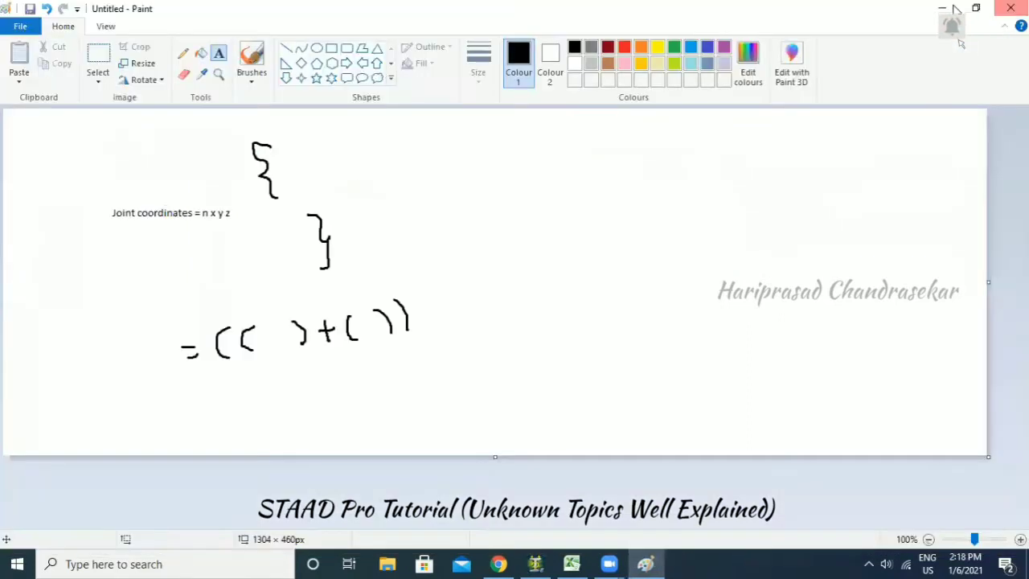
pyautogui.click(942, 8)
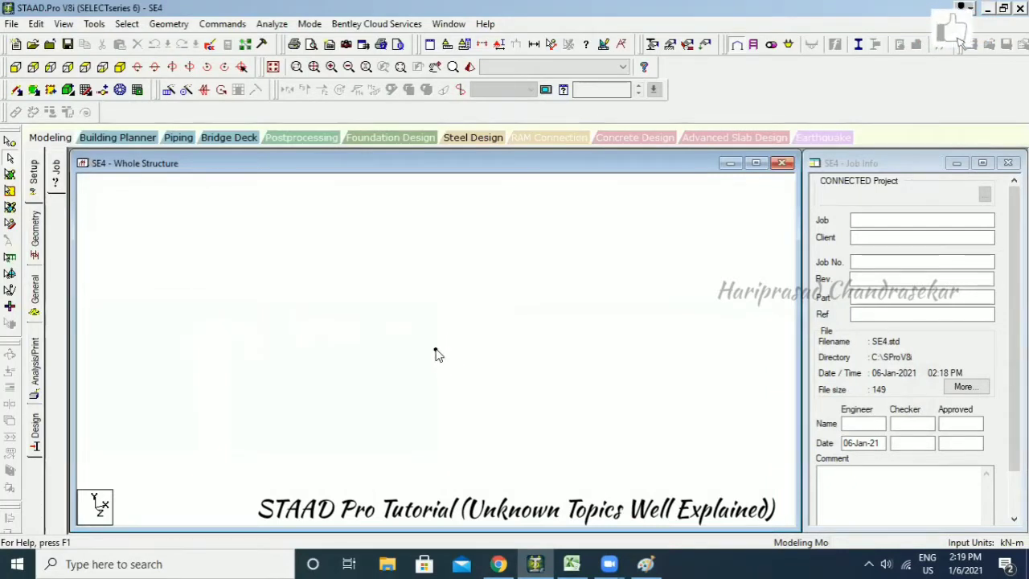
# Inspect the node details of joint 1 and turn on node numbers in the whole-structure view.
pyautogui.doubleClick(435, 352)
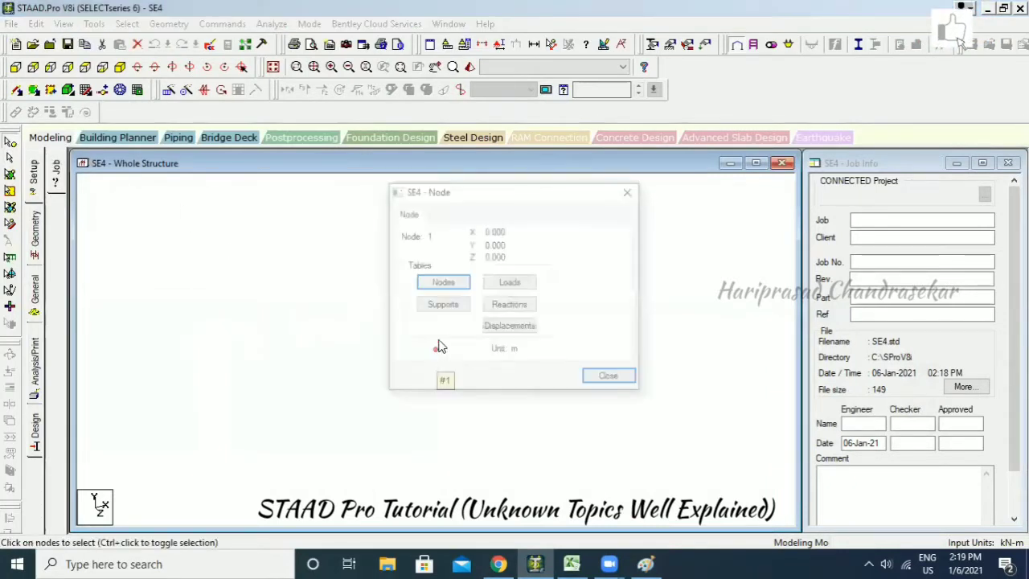
pyautogui.click(611, 378)
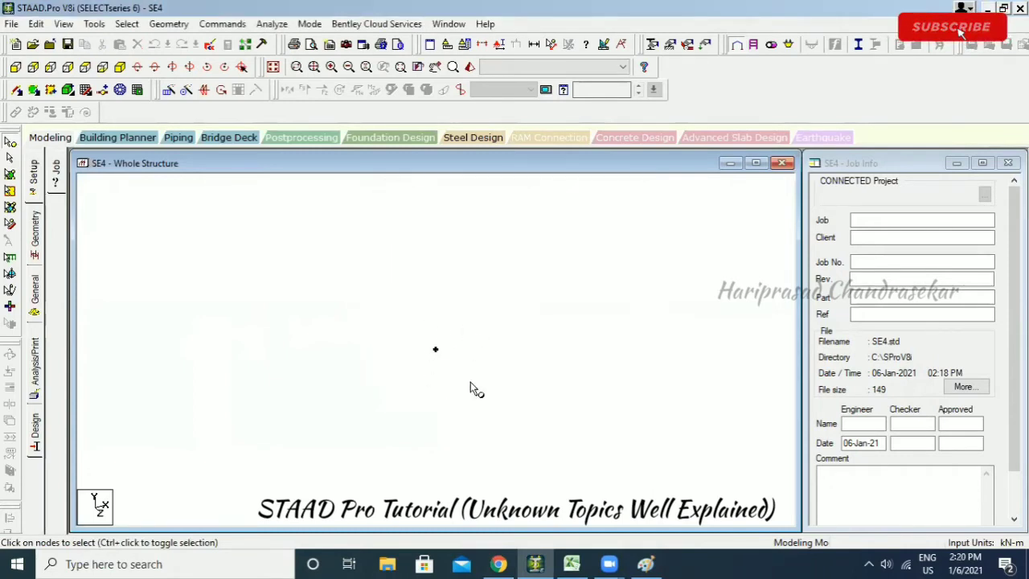
pyautogui.hotkey('shift', 'n')
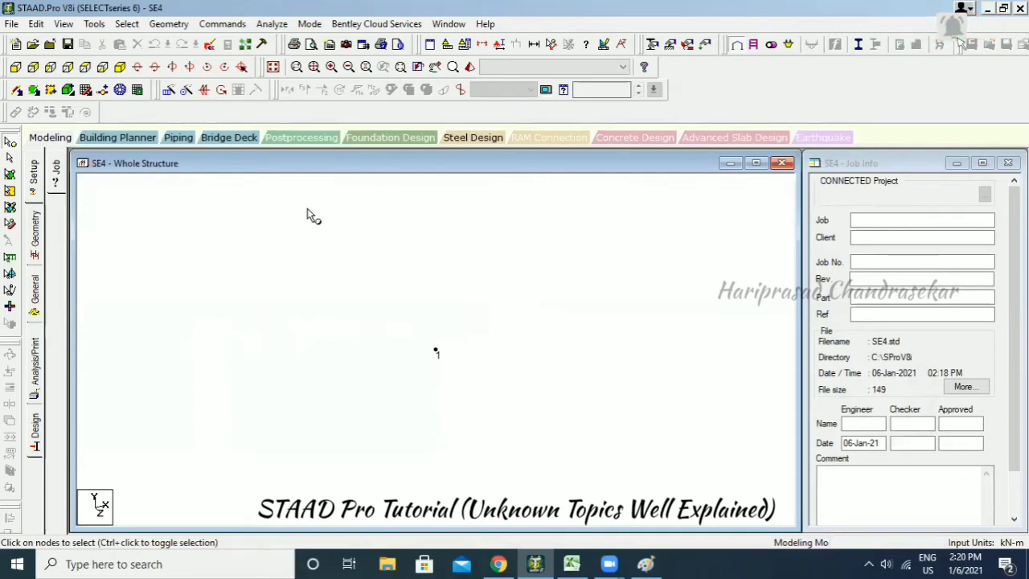
# Reopen the STAAD editor, add the command repeat 2 4 0 0 below joint 1, then save and close the editor.
pyautogui.click(210, 46)
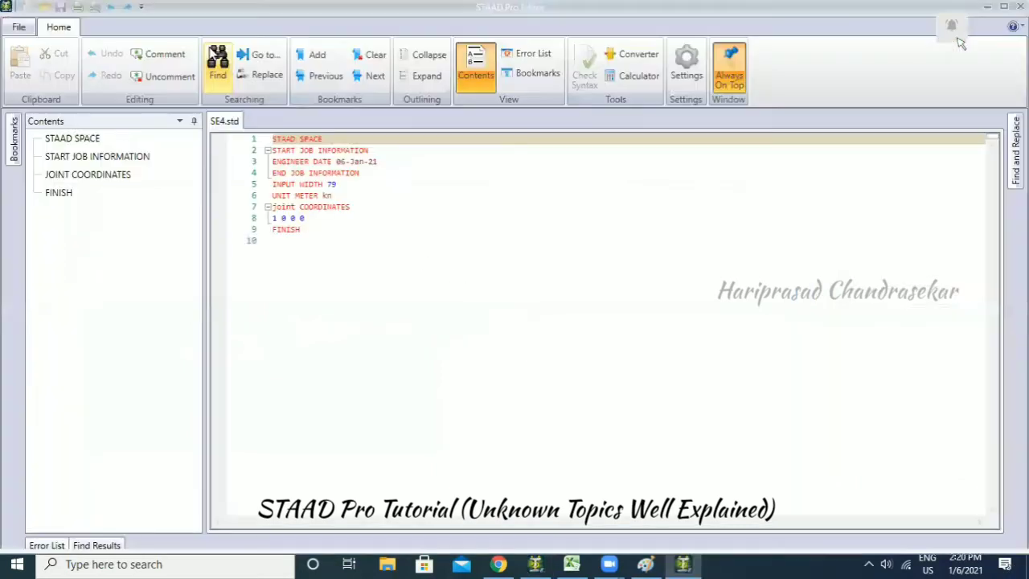
pyautogui.click(343, 217)
pyautogui.press('Return')
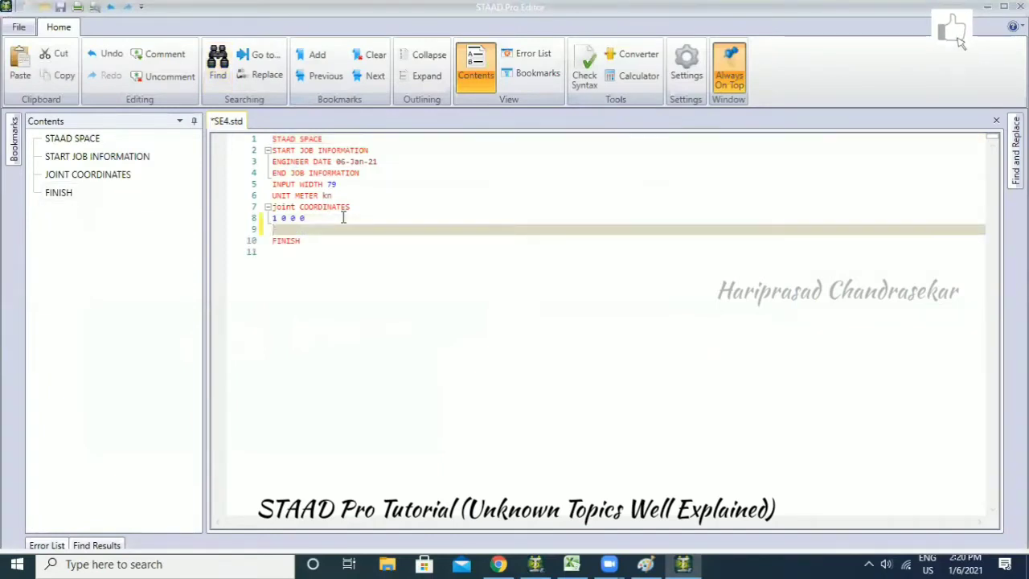
pyautogui.write('repeat')
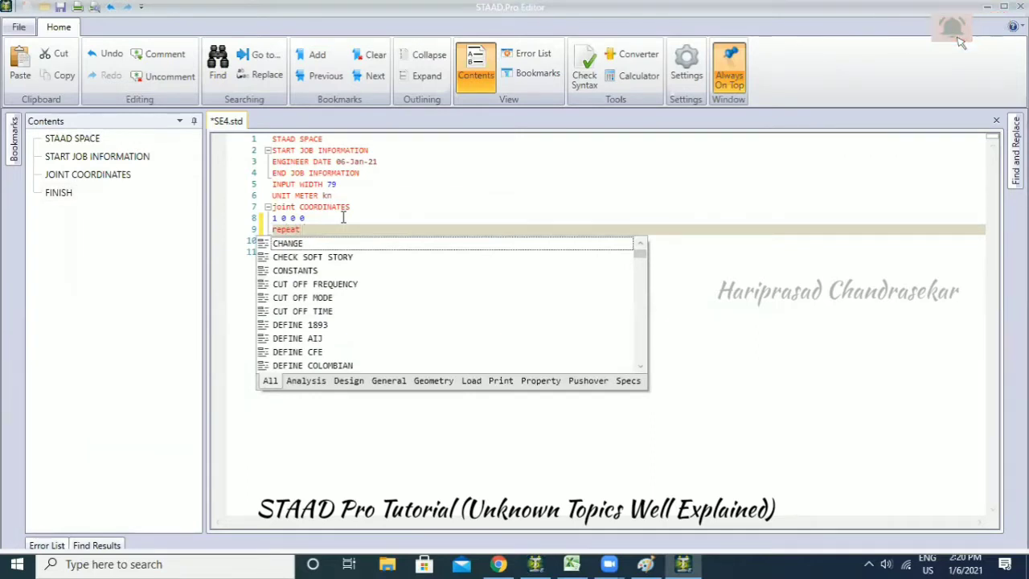
pyautogui.write(' 1')
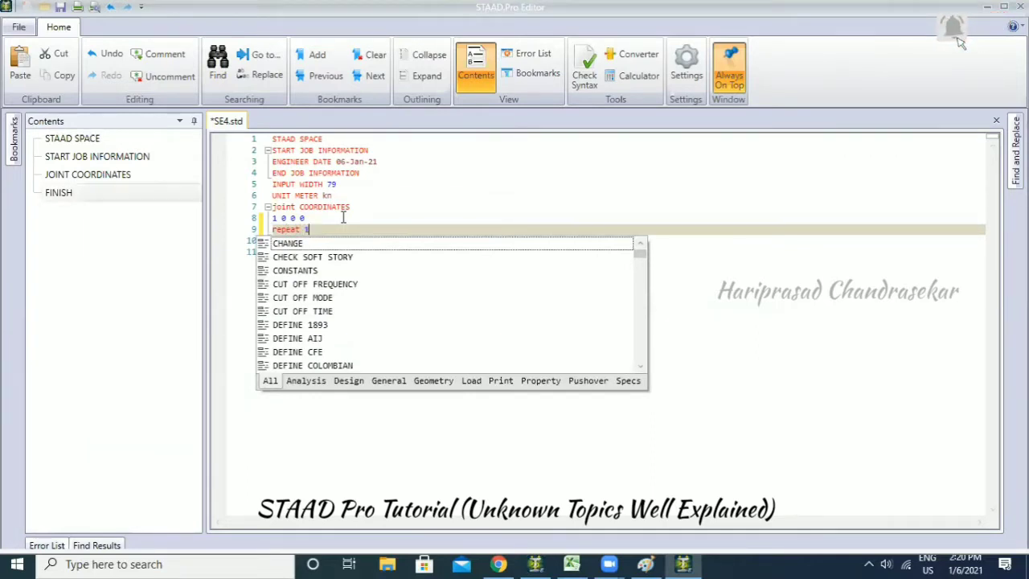
pyautogui.press('BackSpace')
pyautogui.write('2 ')
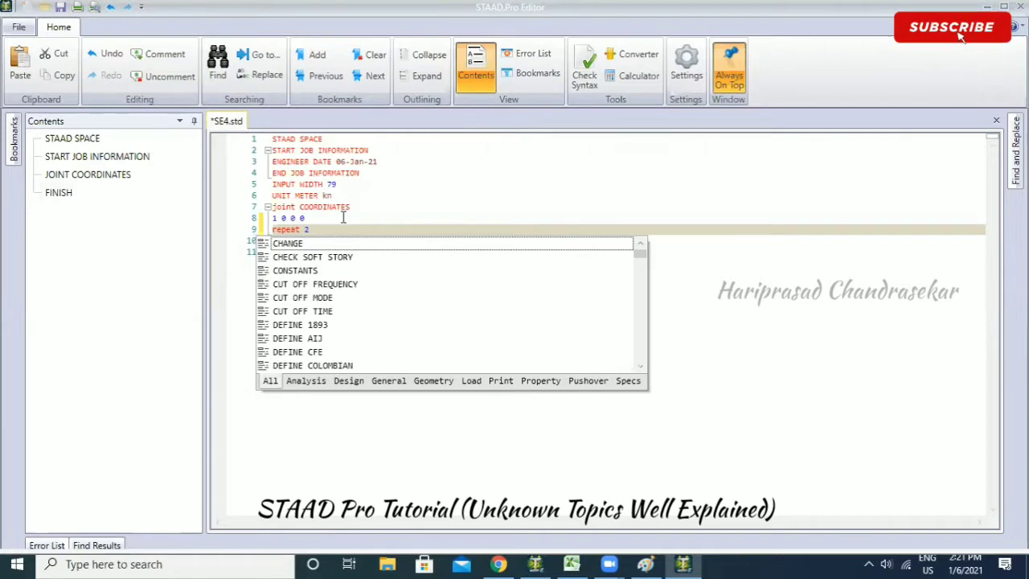
pyautogui.write('4 0 0')
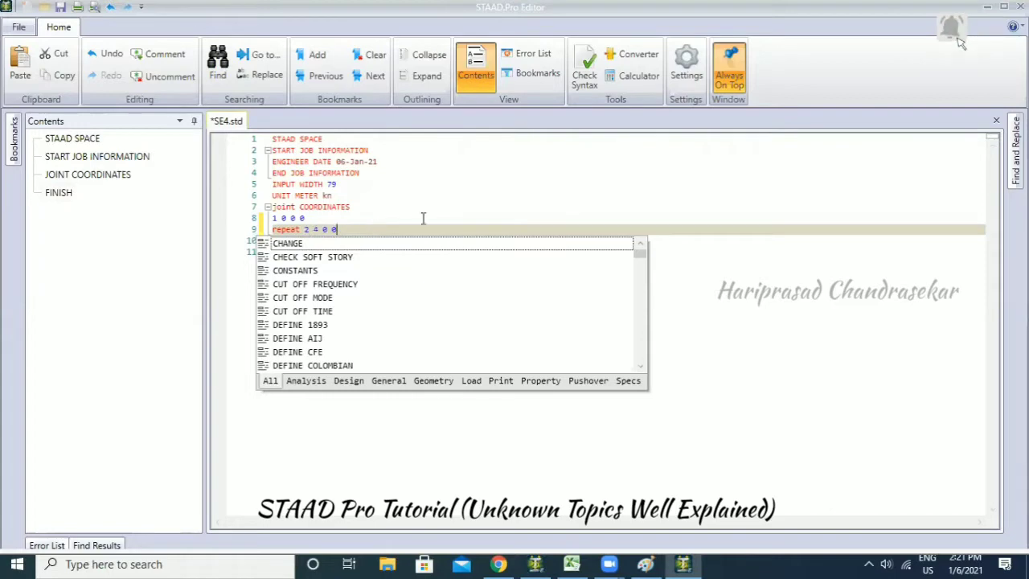
pyautogui.click(60, 8)
pyautogui.click(1020, 7)
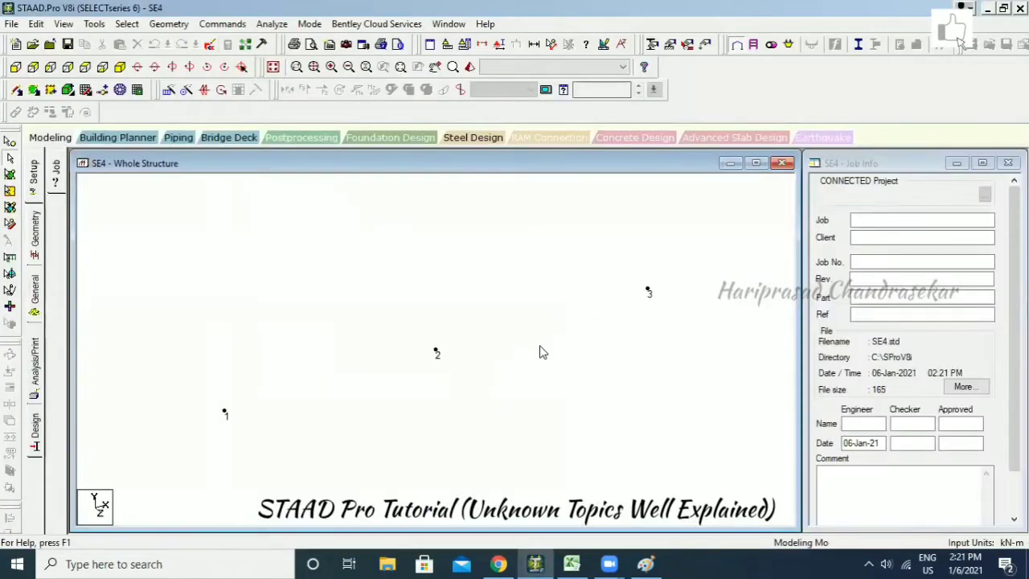
# Measure the node-to-node distances from joint 1 to 2 and from joint 2 to 3 in the model.
pyautogui.scroll(-4, 515, 332)
pyautogui.scroll(3, 430, 345)
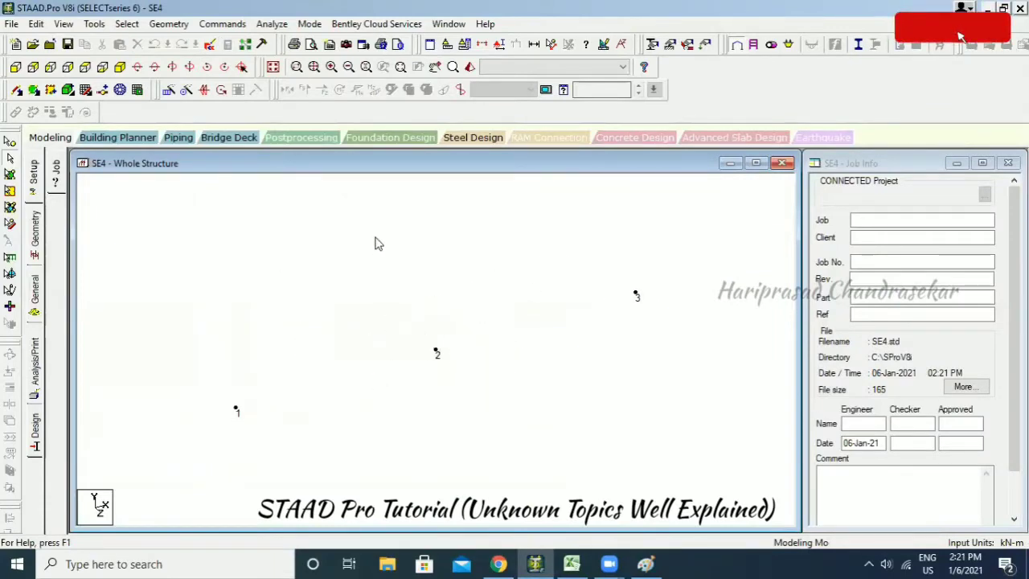
pyautogui.click(210, 46)
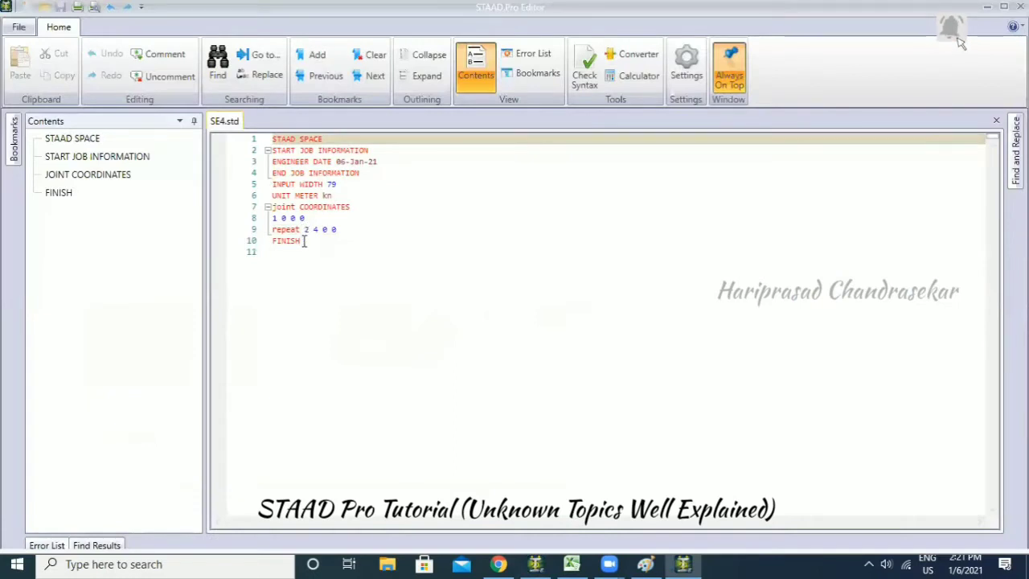
pyautogui.click(986, 7)
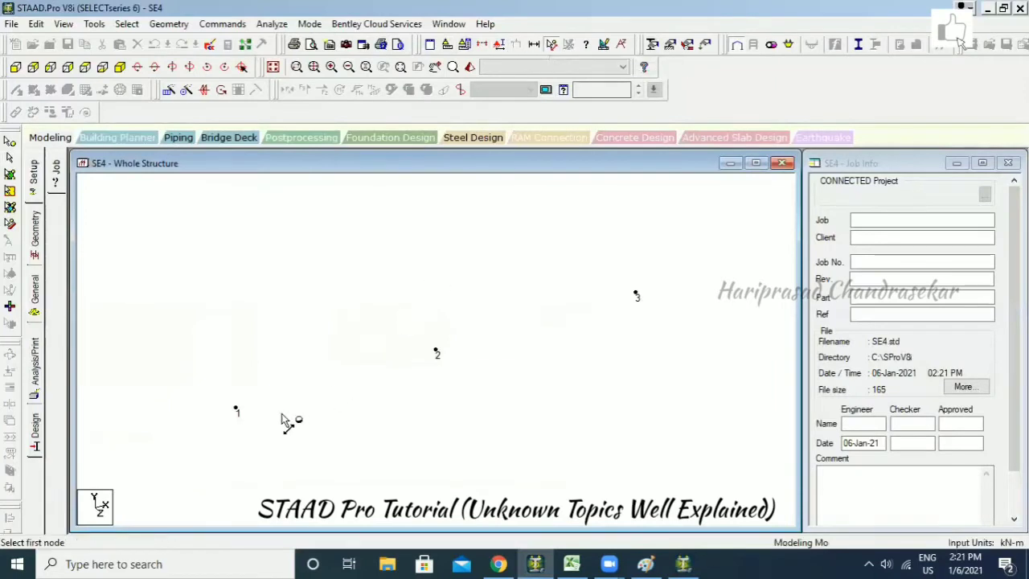
pyautogui.click(553, 45)
pyautogui.click(236, 409)
pyautogui.click(435, 353)
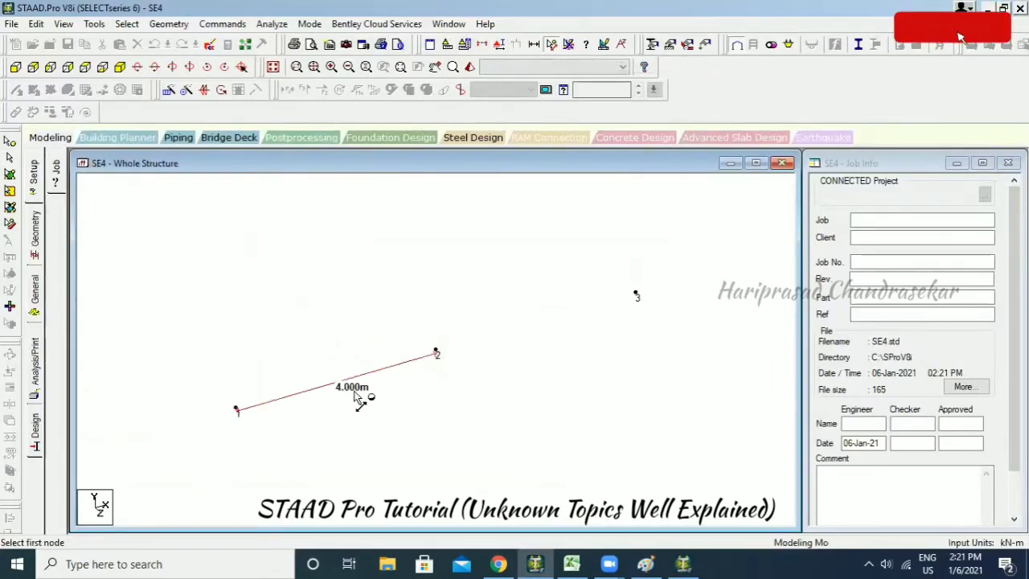
pyautogui.click(635, 296)
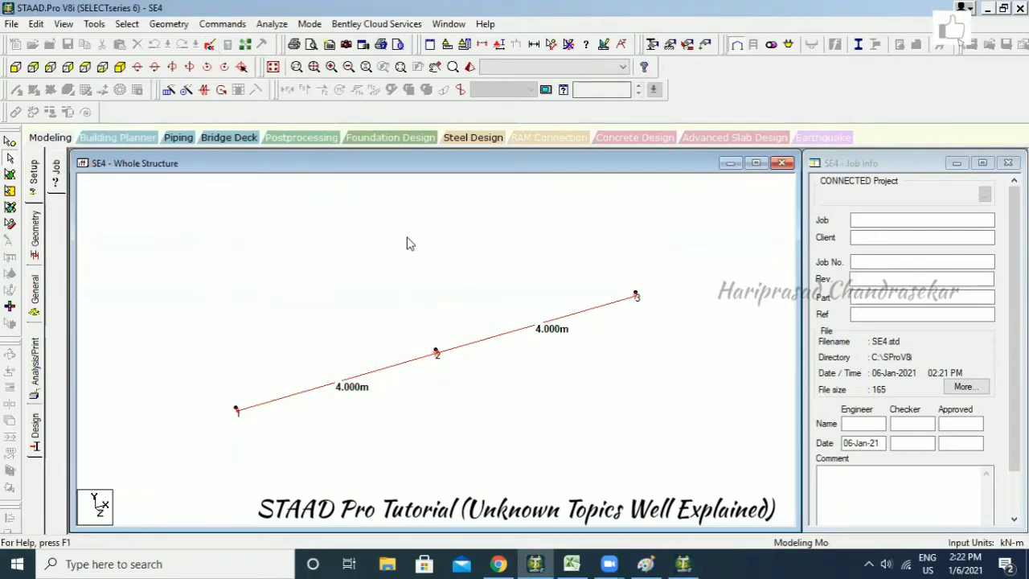
# Place the editor in a smaller window beside the model, add the command repeat all 1 0 0 7 before FINISH and save the input file.
pyautogui.click(210, 45)
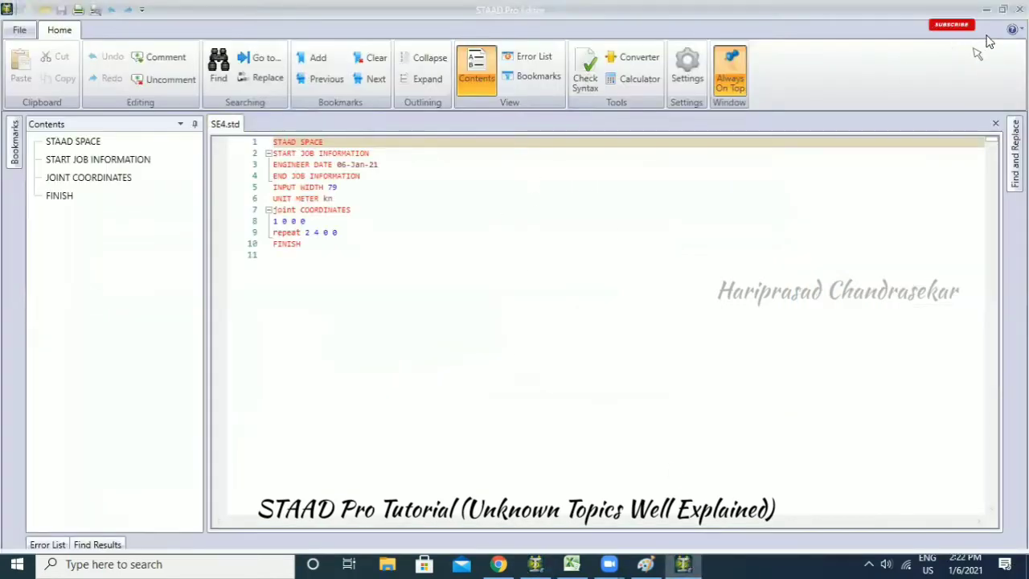
pyautogui.click(997, 8)
pyautogui.scroll(-3, 391, 278)
pyautogui.moveTo(391, 278); pyautogui.dragTo(264, 303, button='middle')
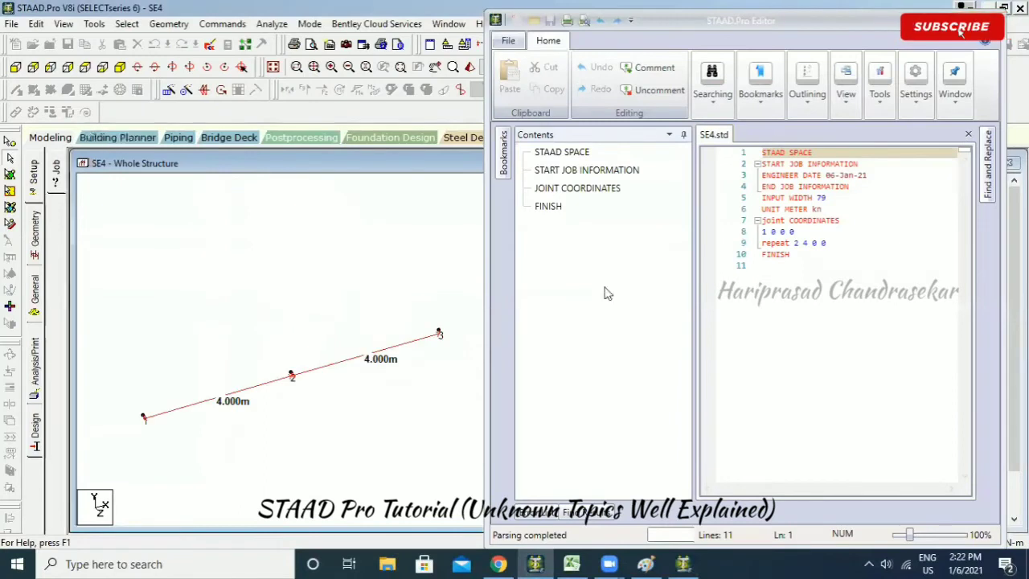
pyautogui.click(848, 245)
pyautogui.press('Return')
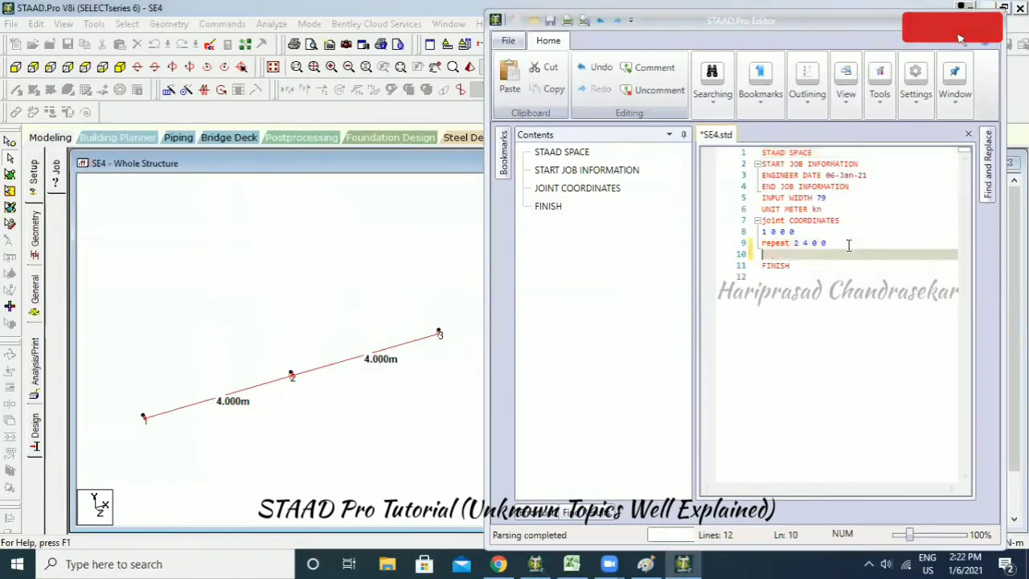
pyautogui.write('repeat all')
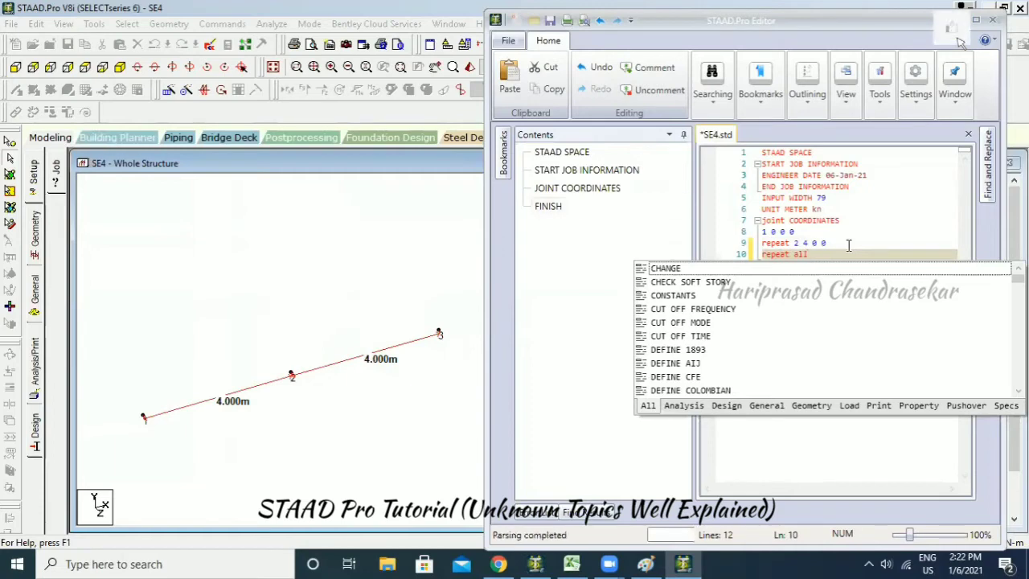
pyautogui.write(' 1')
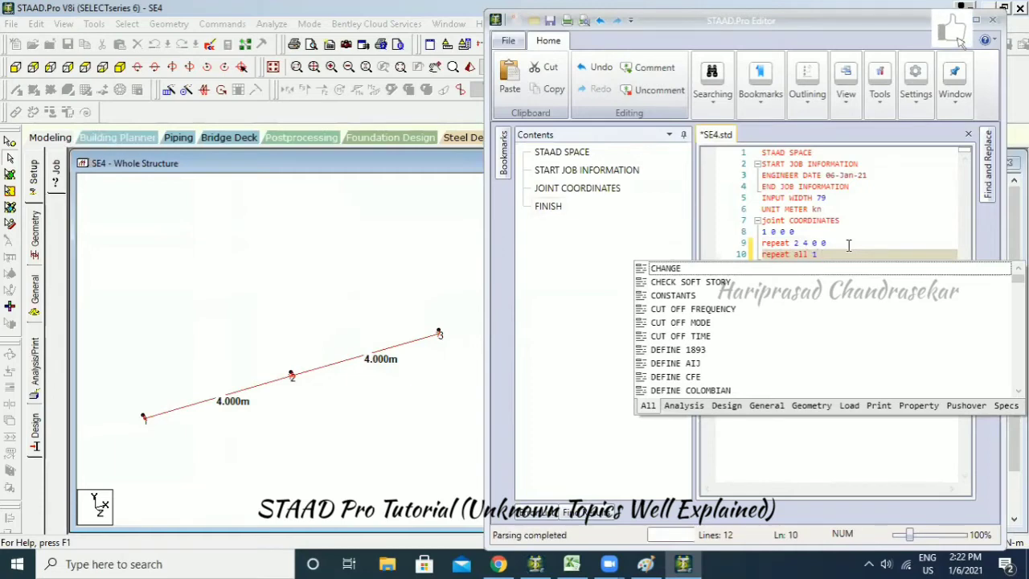
pyautogui.write(' 0 0 ')
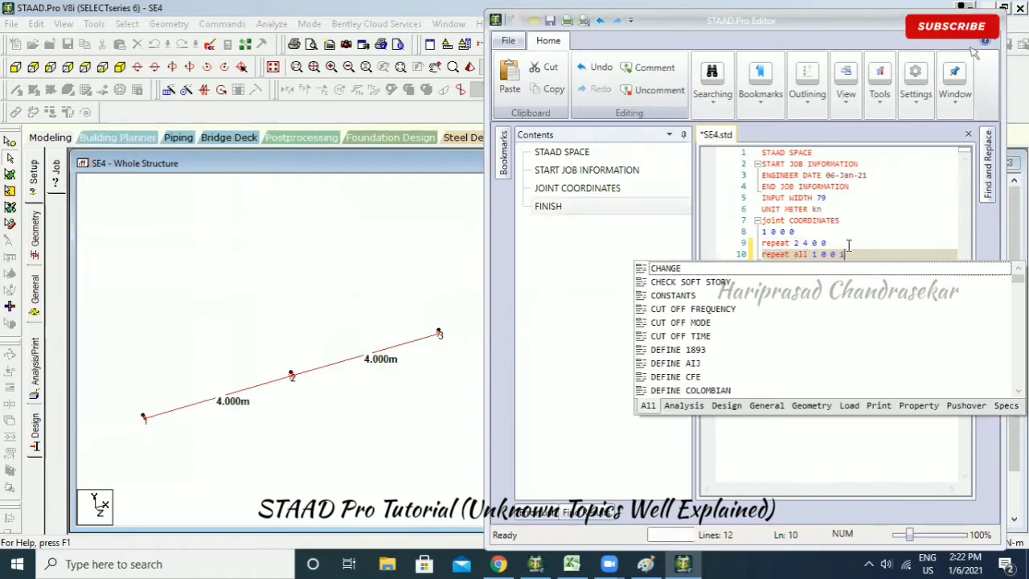
pyautogui.write('10')
pyautogui.press('BackSpace')
pyautogui.press('BackSpace')
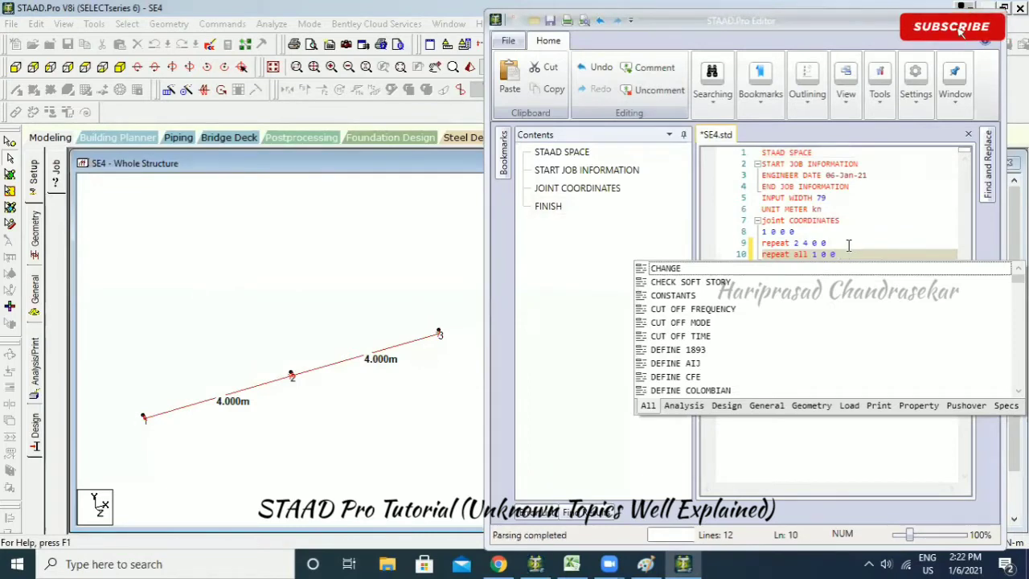
pyautogui.write('7')
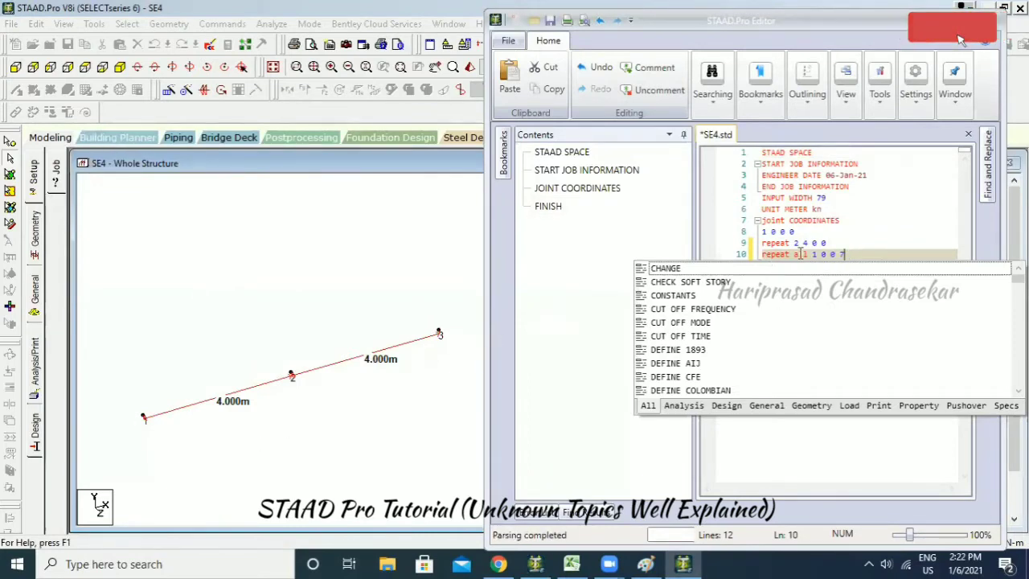
pyautogui.click(549, 21)
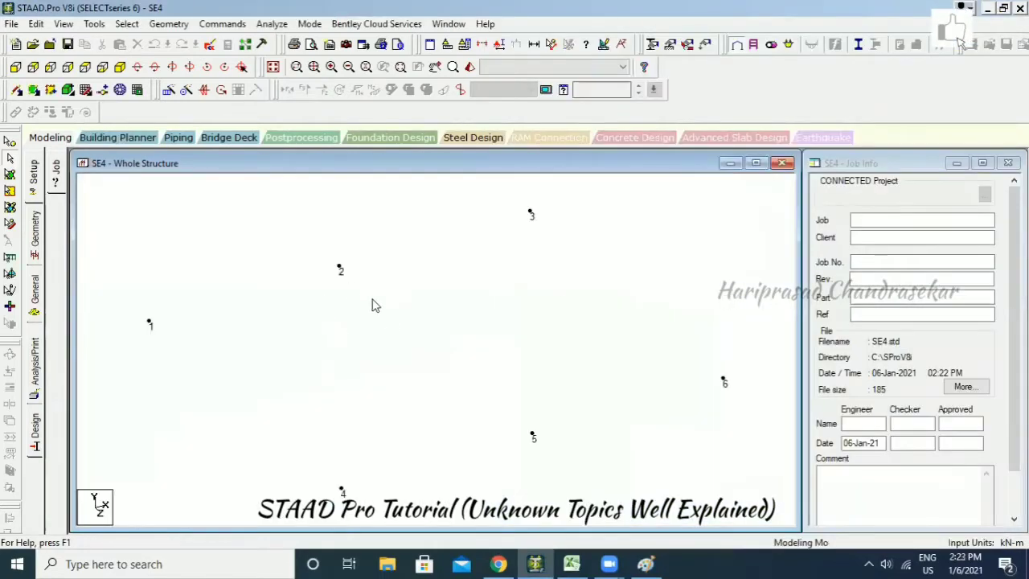
# Measure the node-to-node distance from joint 1 to joint 4 in the model.
pyautogui.click(550, 45)
pyautogui.click(149, 324)
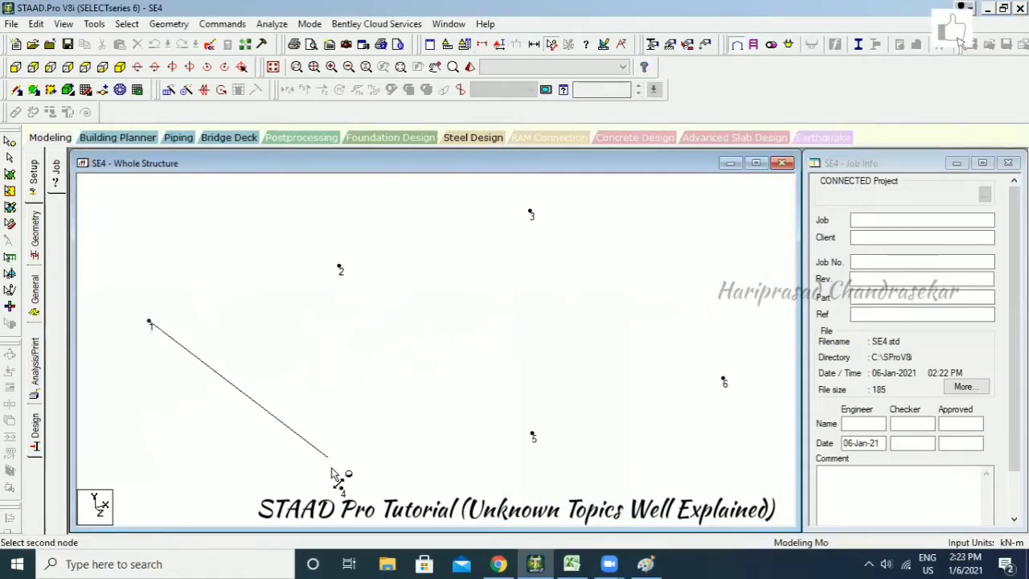
pyautogui.click(341, 489)
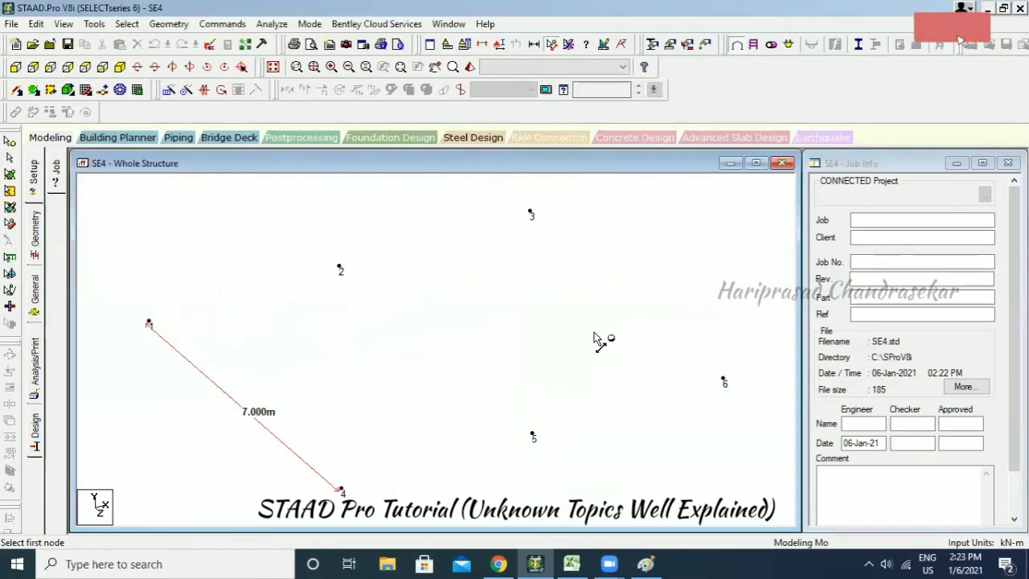
# Reopen the STAAD editor, add the command repeat all 2 0 3.5 0 before FINISH, then save and close the editor.
pyautogui.click(210, 46)
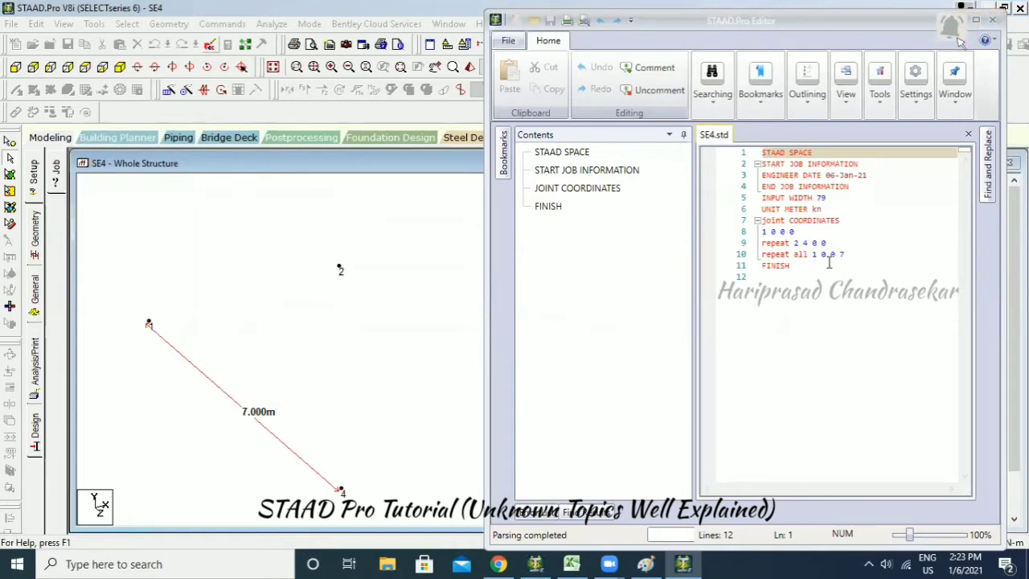
pyautogui.click(865, 254)
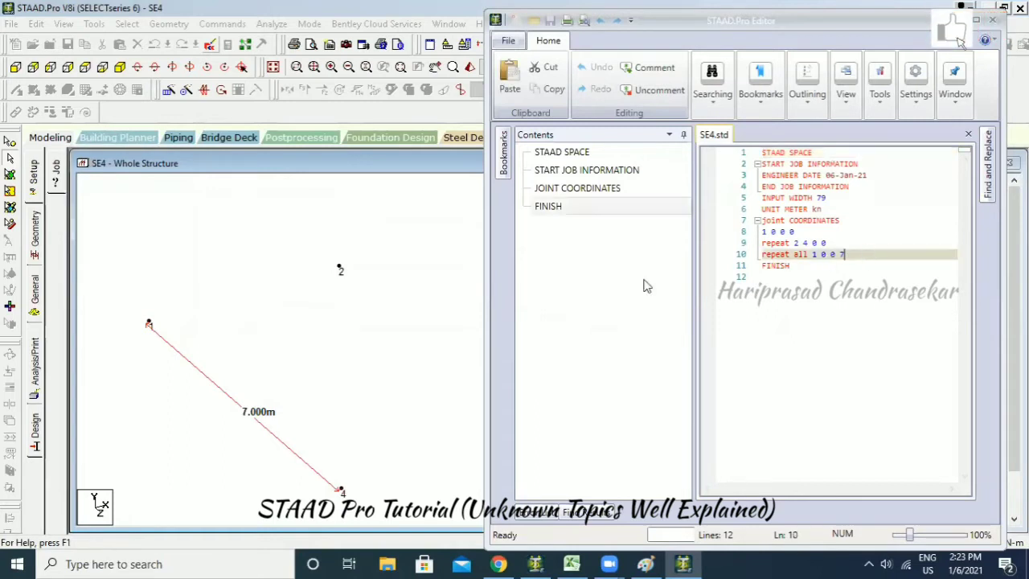
pyautogui.press('Return')
pyautogui.write('re')
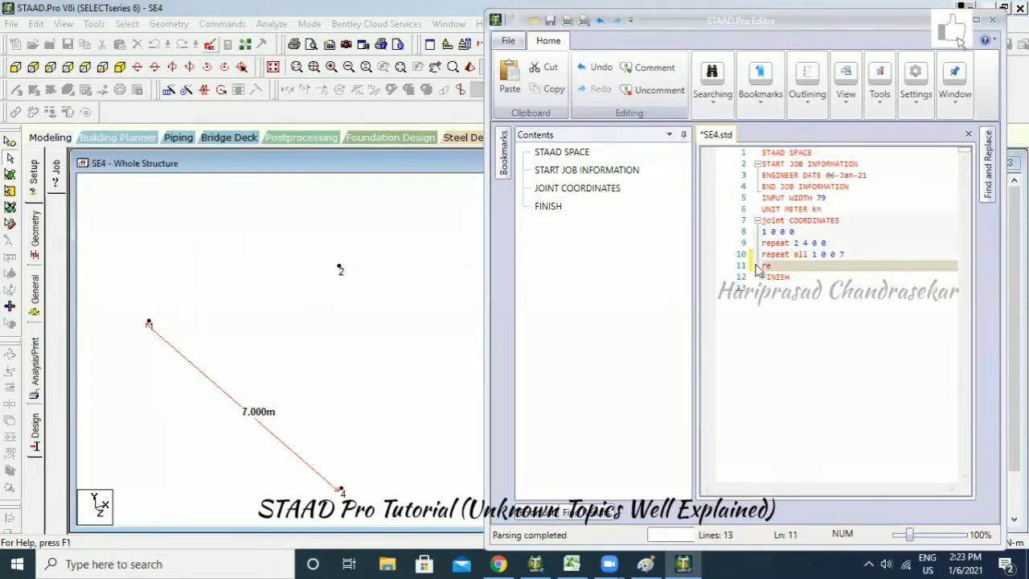
pyautogui.write('peat all')
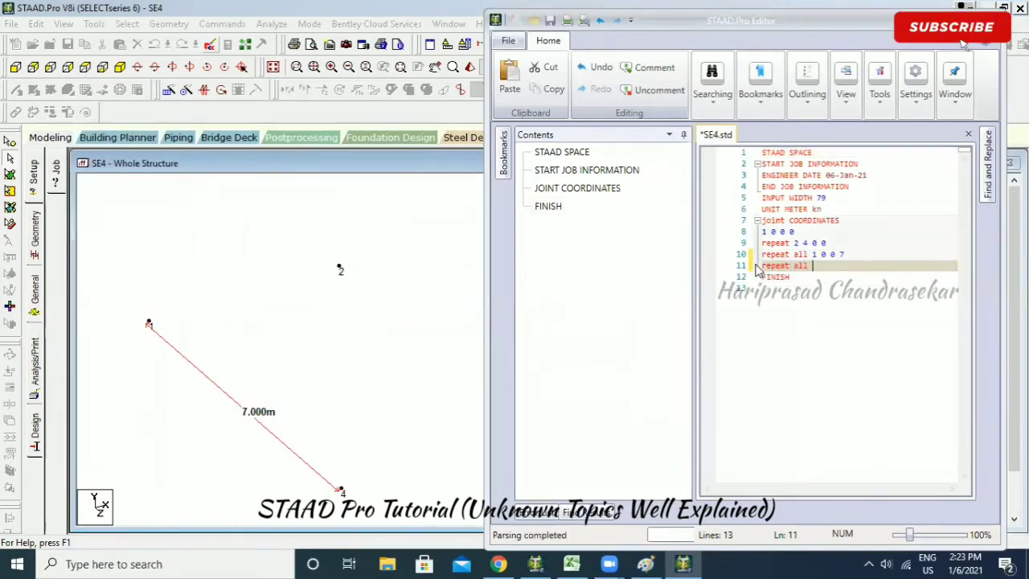
pyautogui.write(' 2 0 ')
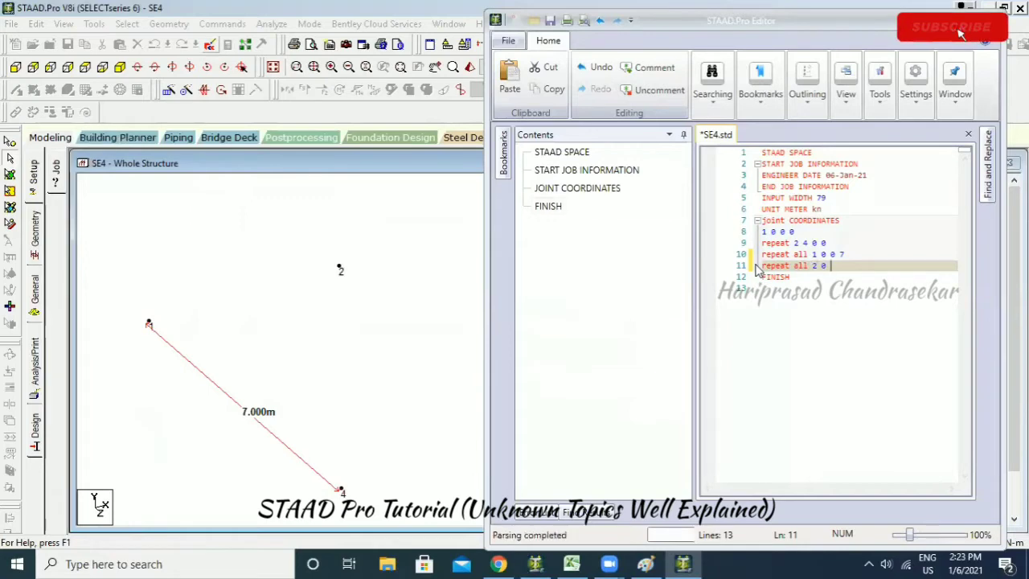
pyautogui.write('3.')
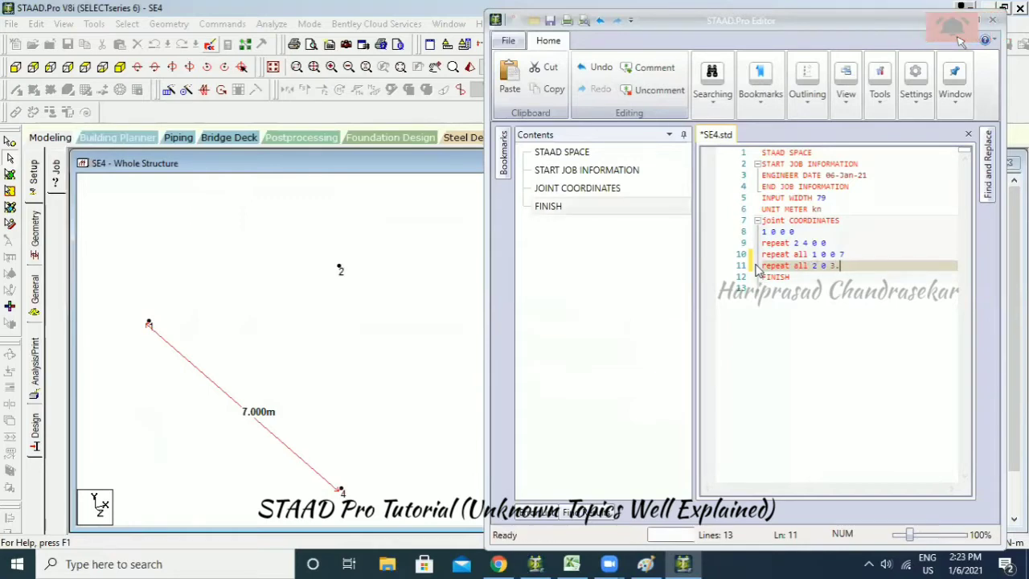
pyautogui.write('5 0')
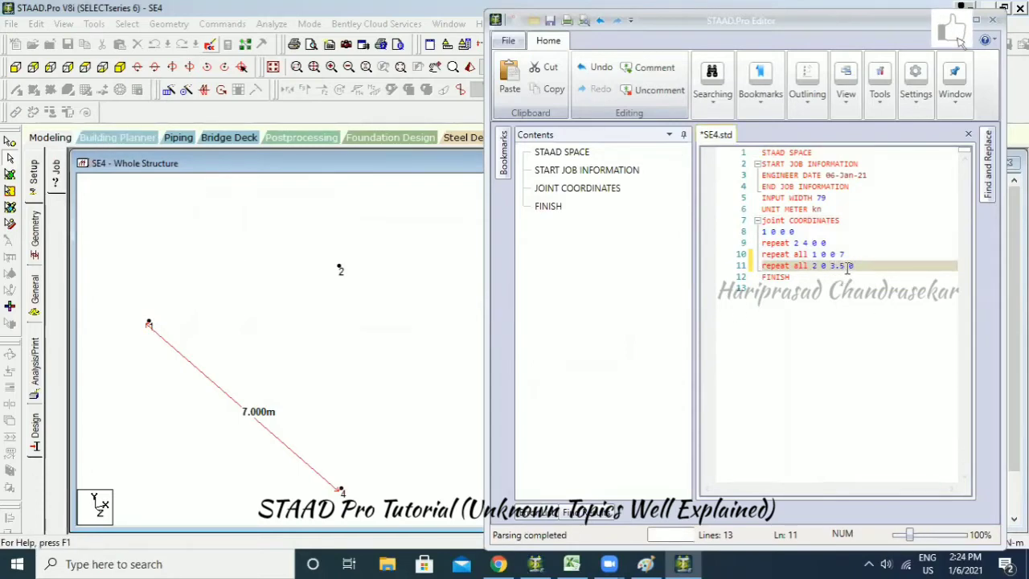
pyautogui.click(550, 21)
pyautogui.click(993, 20)
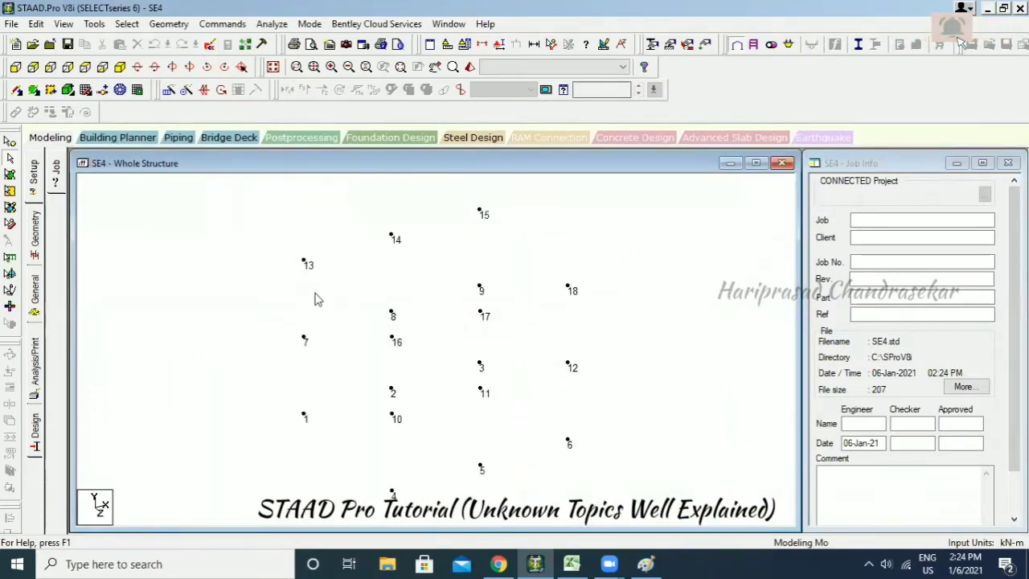
# Measure the vertical distances from joint 7 to 13 and from joint 7 to 1, and clear the dimensions.
pyautogui.click(552, 43)
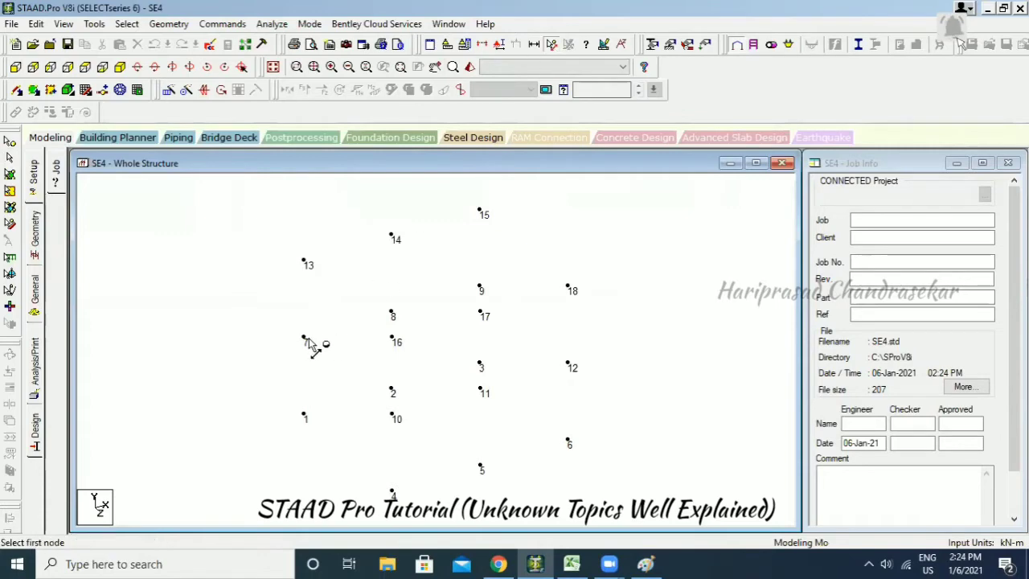
pyautogui.click(305, 338)
pyautogui.click(305, 261)
pyautogui.click(305, 338)
pyautogui.click(305, 415)
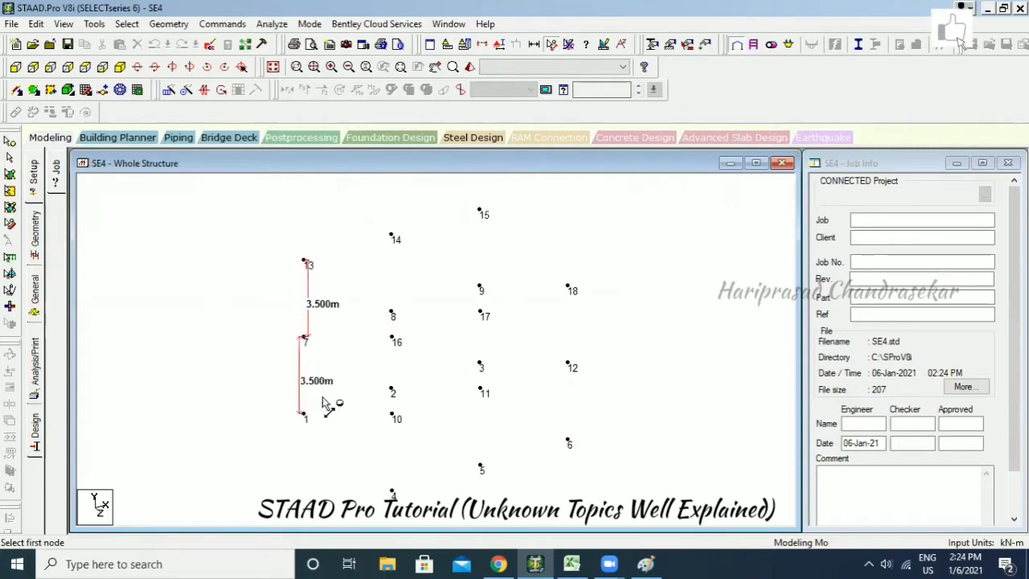
pyautogui.click(569, 43)
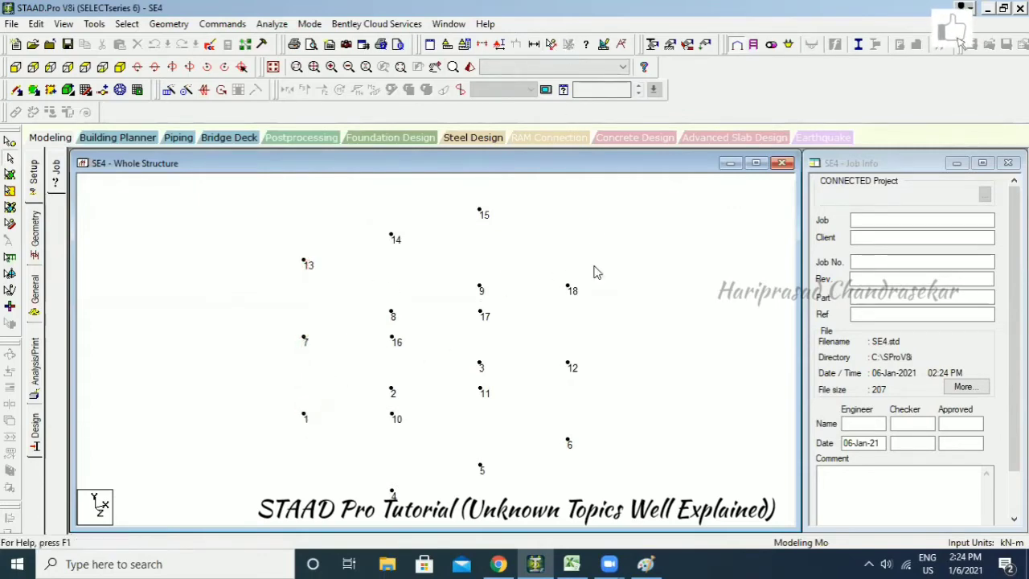
# Reopen the STAAD editor and add a member INCIDENCES command with an empty line below it, before FINISH.
pyautogui.click(211, 45)
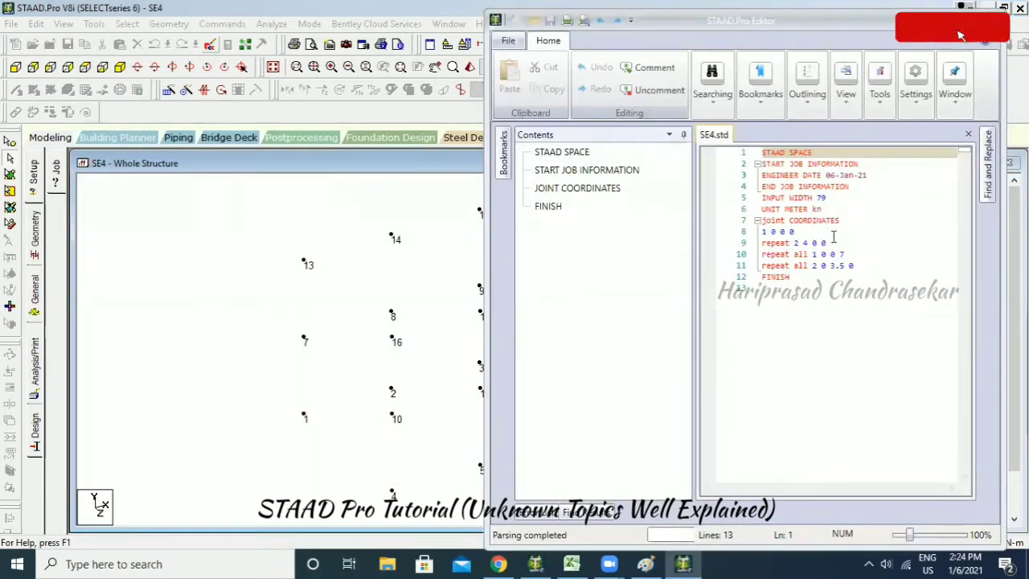
pyautogui.click(870, 263)
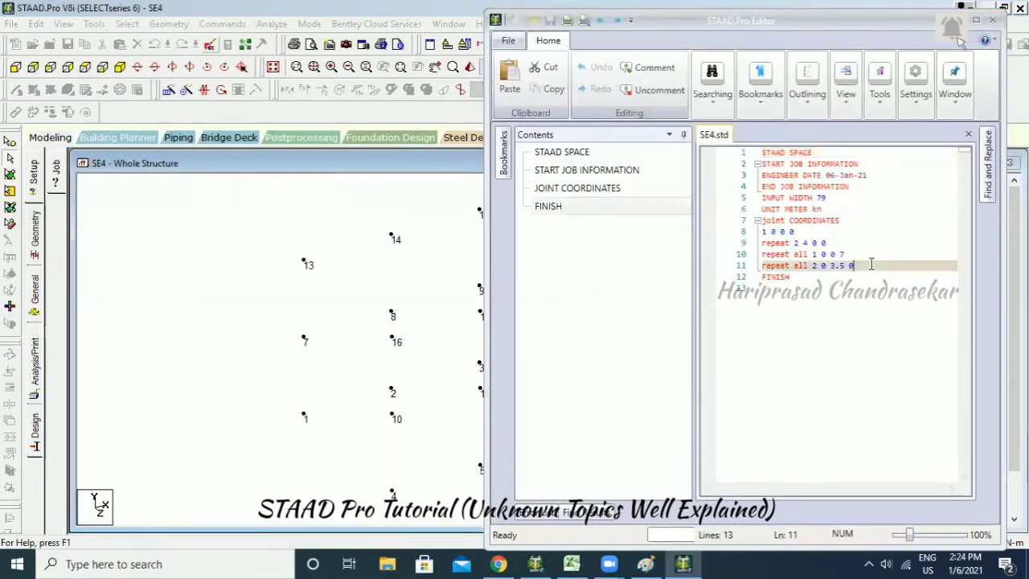
pyautogui.press('Return')
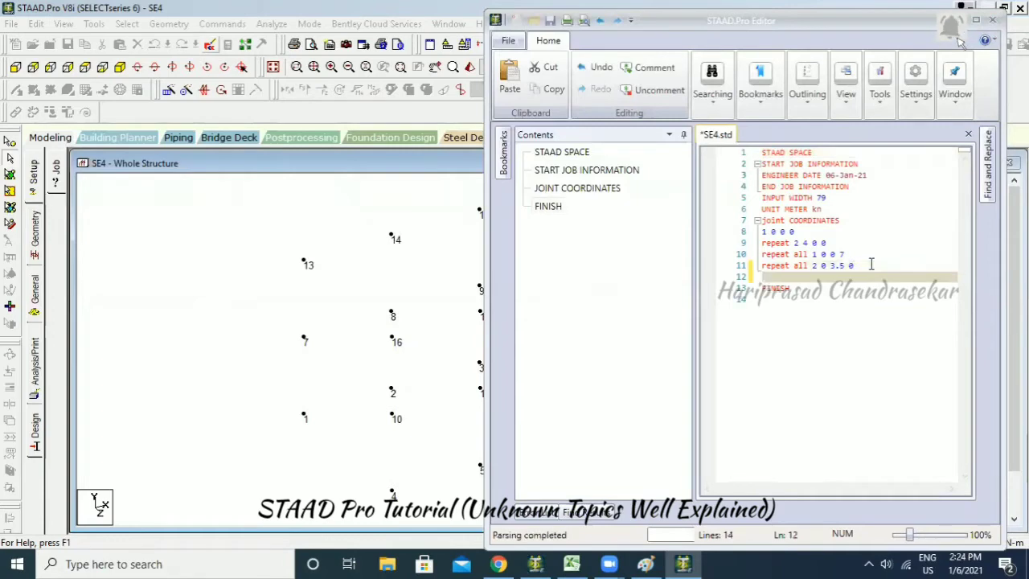
pyautogui.write('memb')
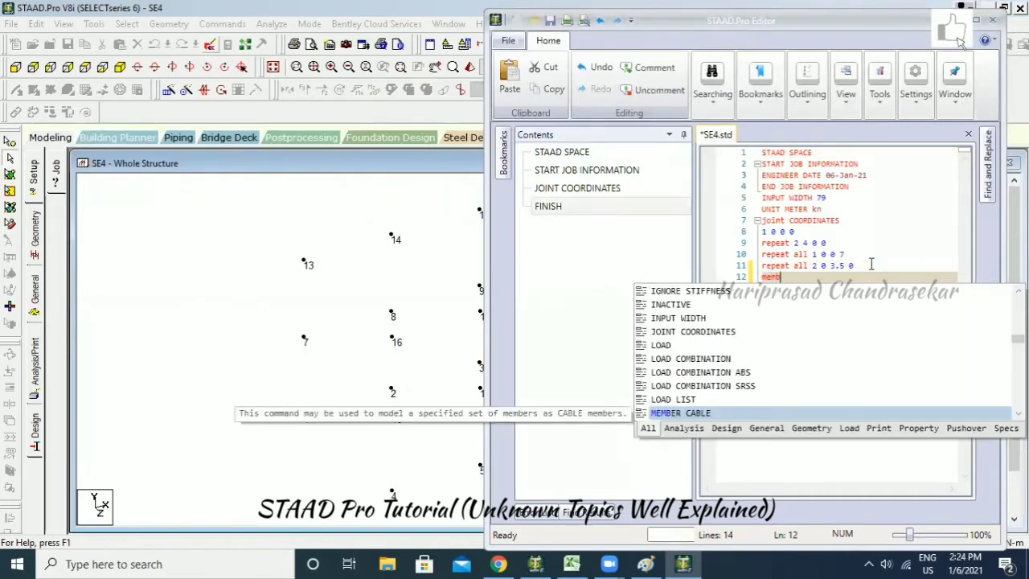
pyautogui.write('er INCIDENCES')
pyautogui.press('Return')
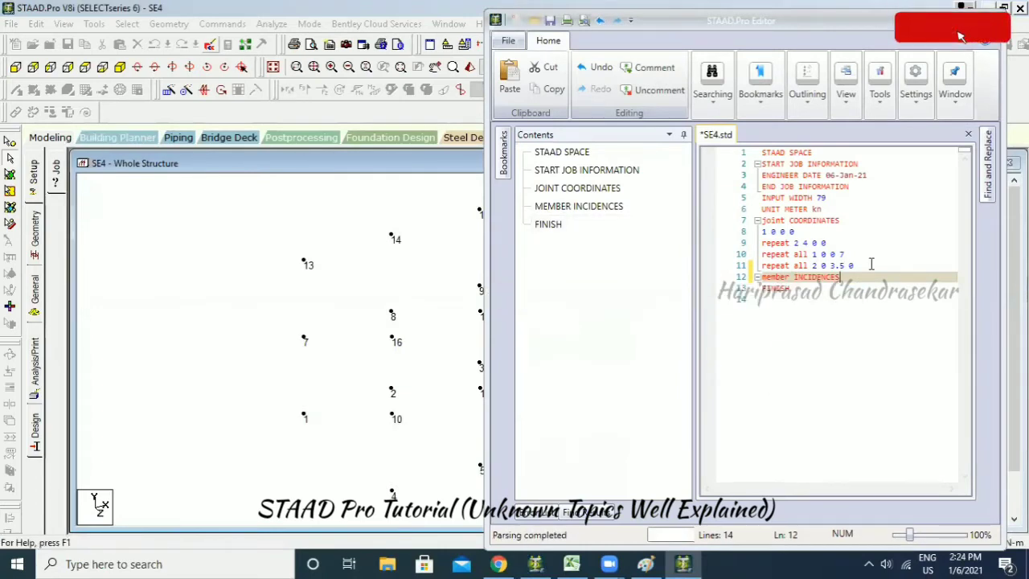
pyautogui.press('Return')
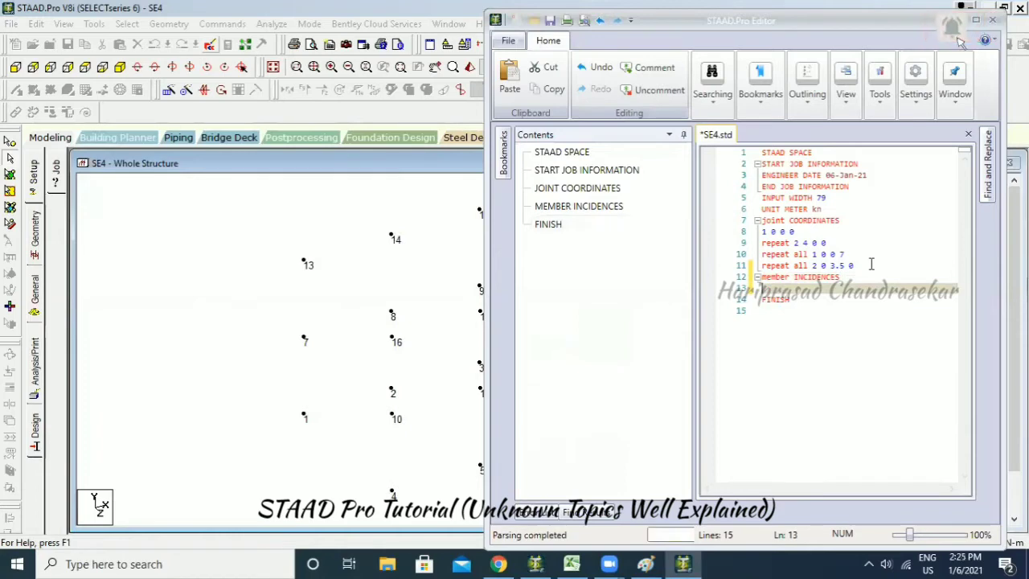
# Switch to Paint and add the text note "Member incidences = B Sn En" below the joint coordinates note.
pyautogui.click(645, 564)
pyautogui.click(219, 55)
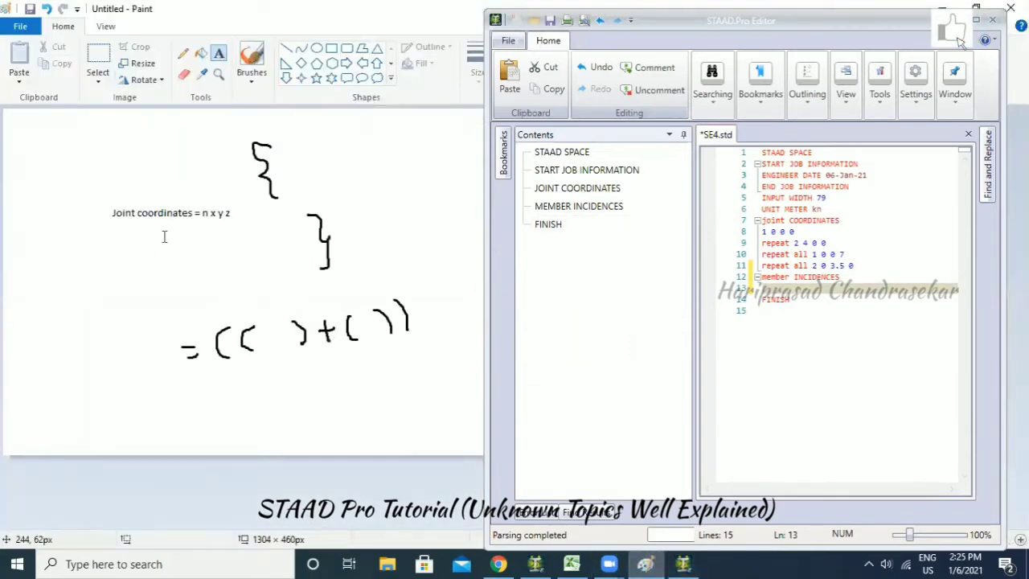
pyautogui.click(114, 244)
pyautogui.write('M')
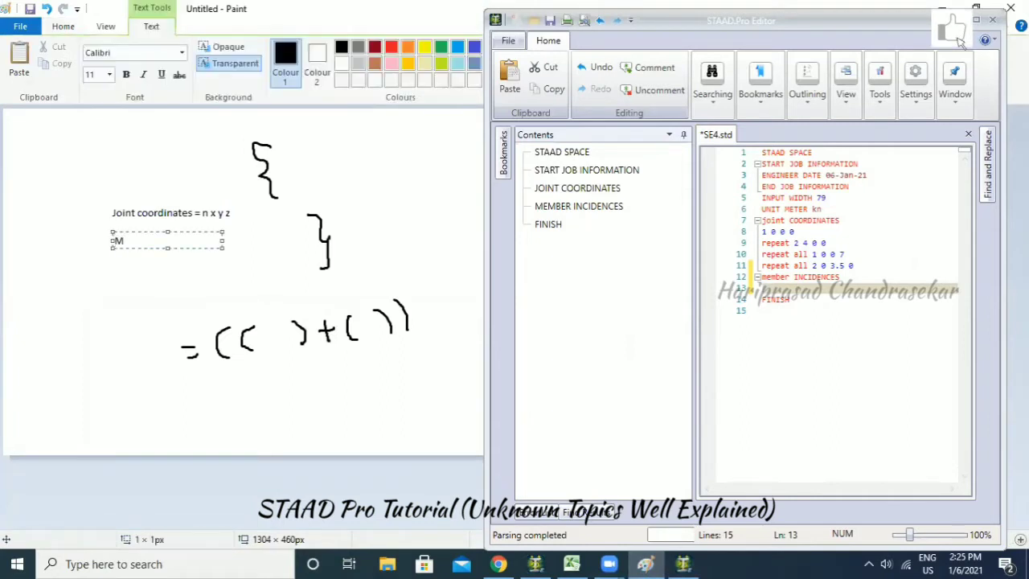
pyautogui.write('ember incid')
pyautogui.write('en')
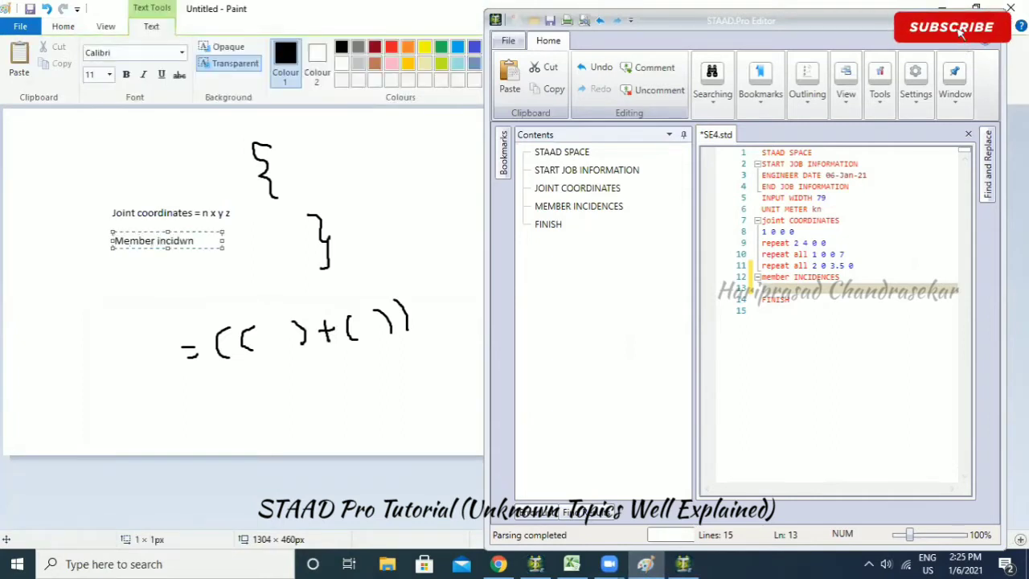
pyautogui.write('ces')
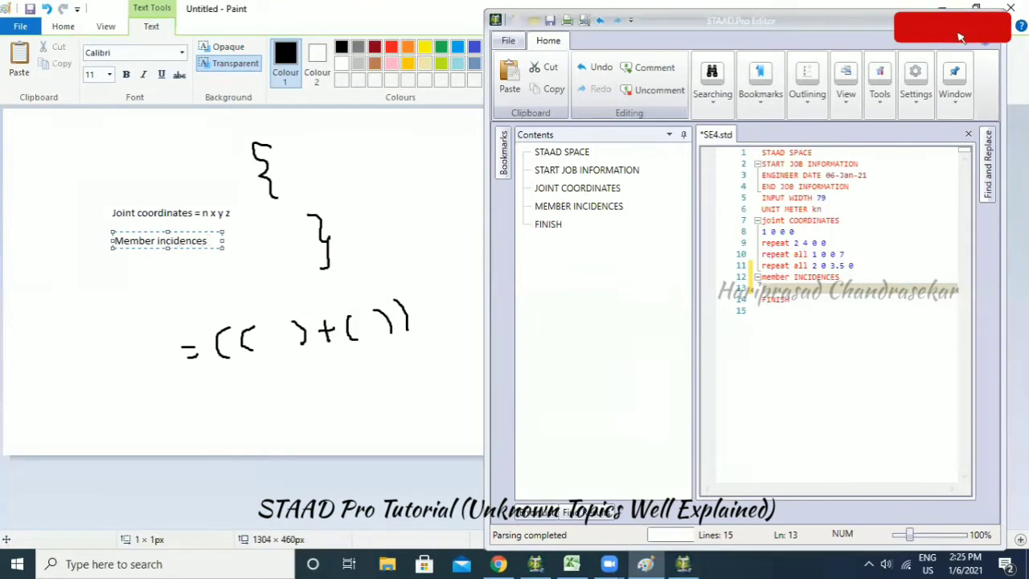
pyautogui.write(' =')
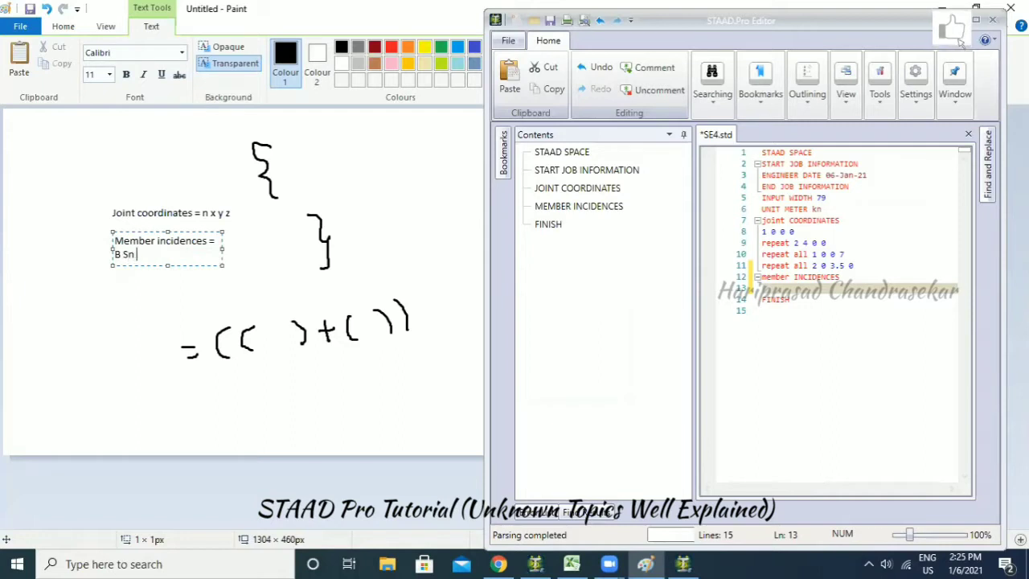
pyautogui.click(226, 251)
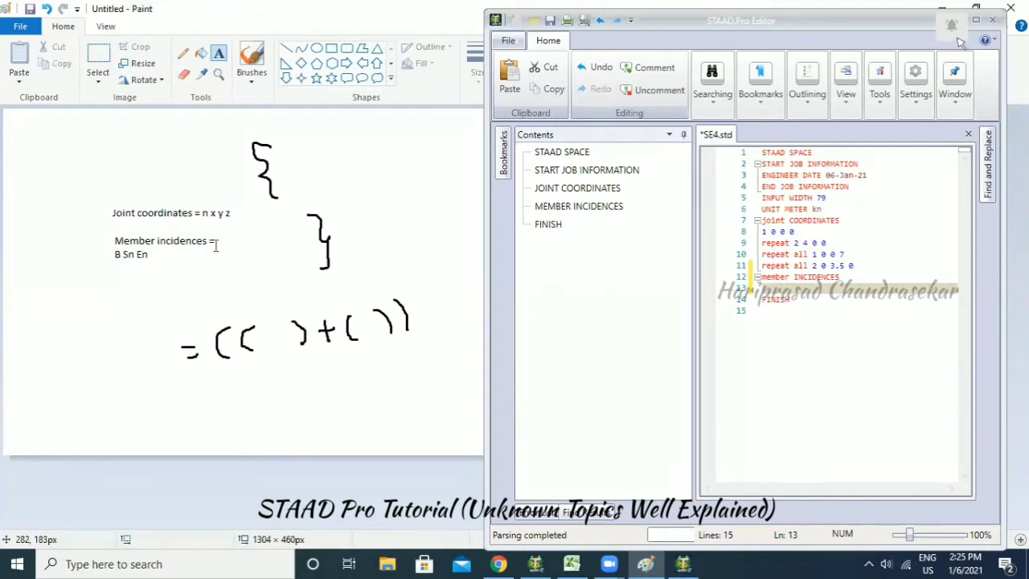
pyautogui.hotkey('ctrl', 'z')
pyautogui.hotkey('ctrl', 'y')
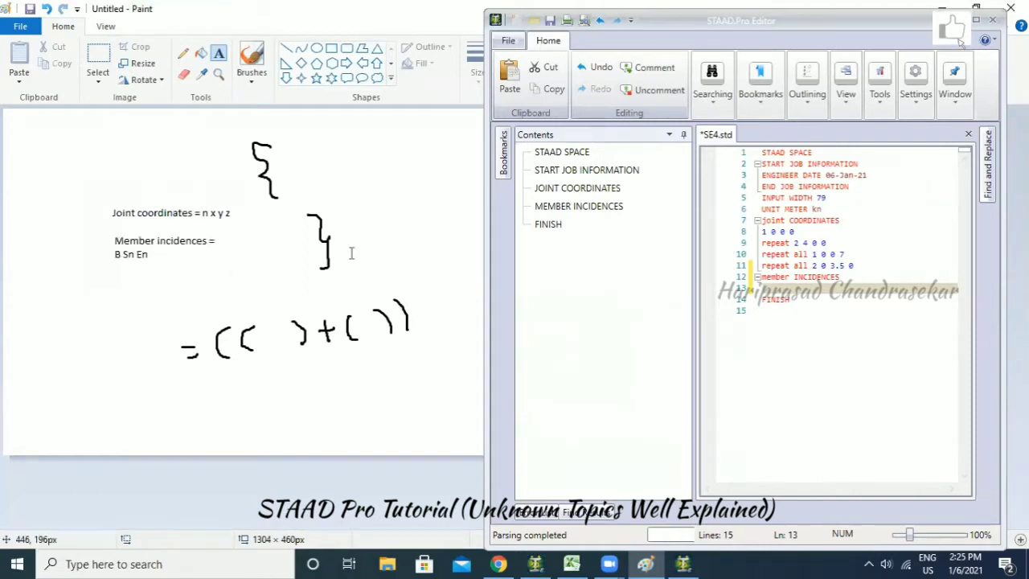
# Return to the STAAD editor beside the model, enter 1 1 7 under member INCIDENCES, then save and close the editor.
pyautogui.click(819, 287)
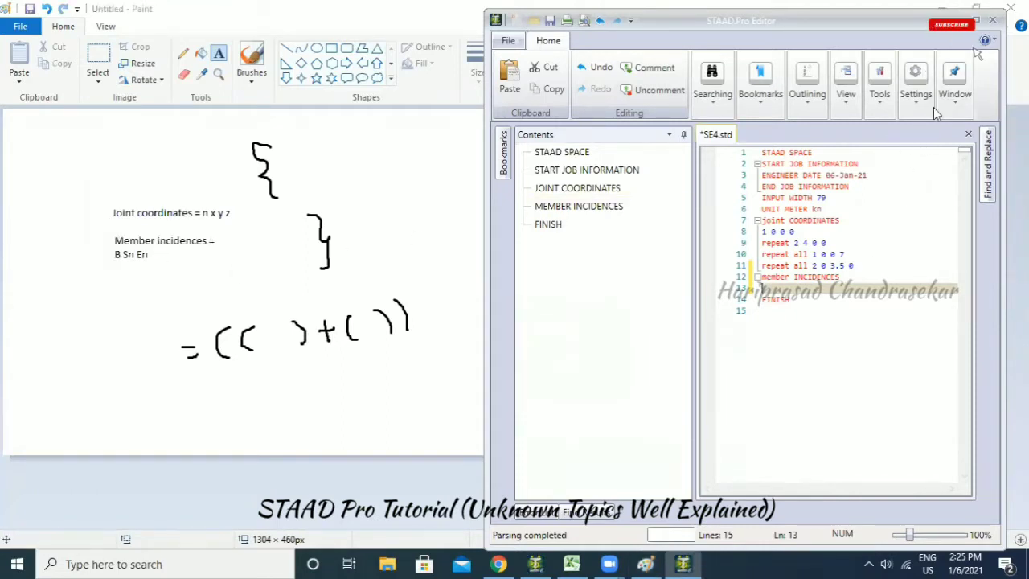
pyautogui.click(535, 564)
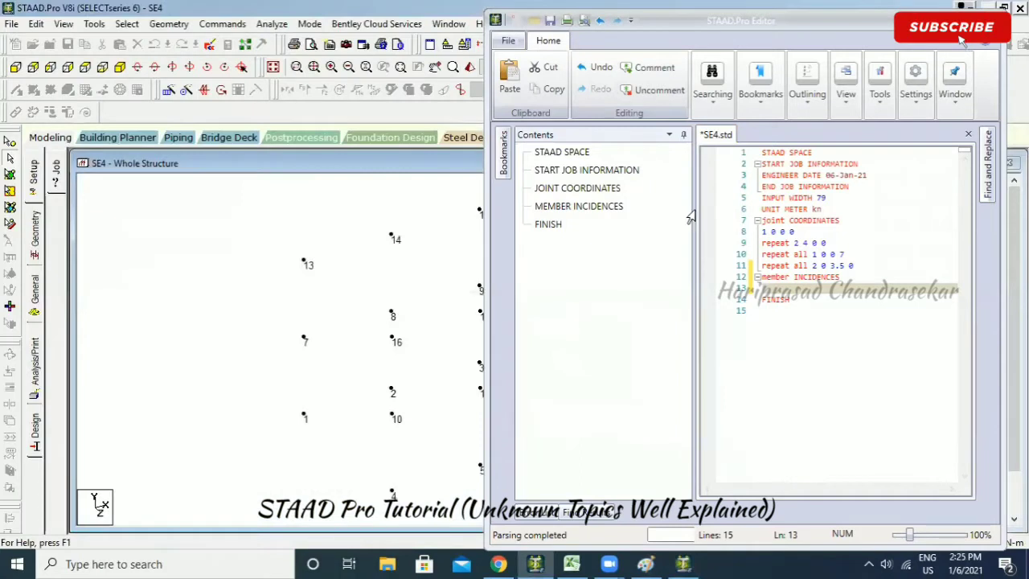
pyautogui.click(792, 290)
pyautogui.write('1')
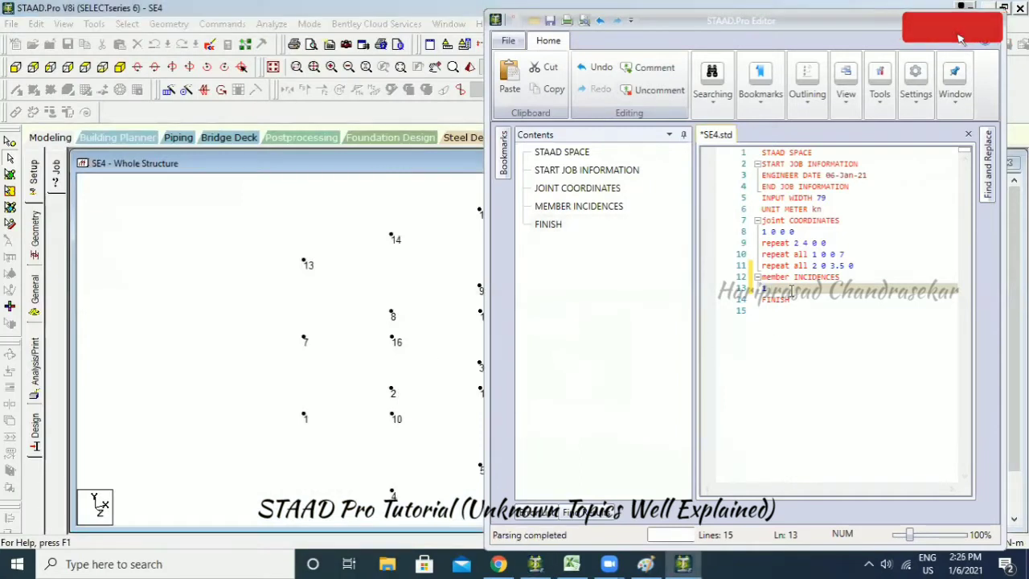
pyautogui.write(' 1 7')
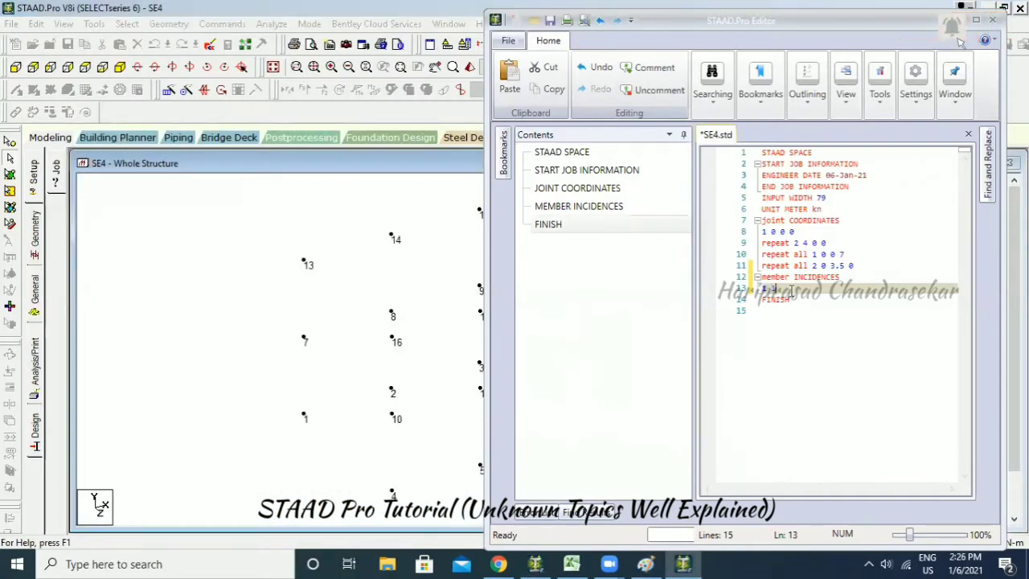
pyautogui.click(549, 19)
pyautogui.click(993, 21)
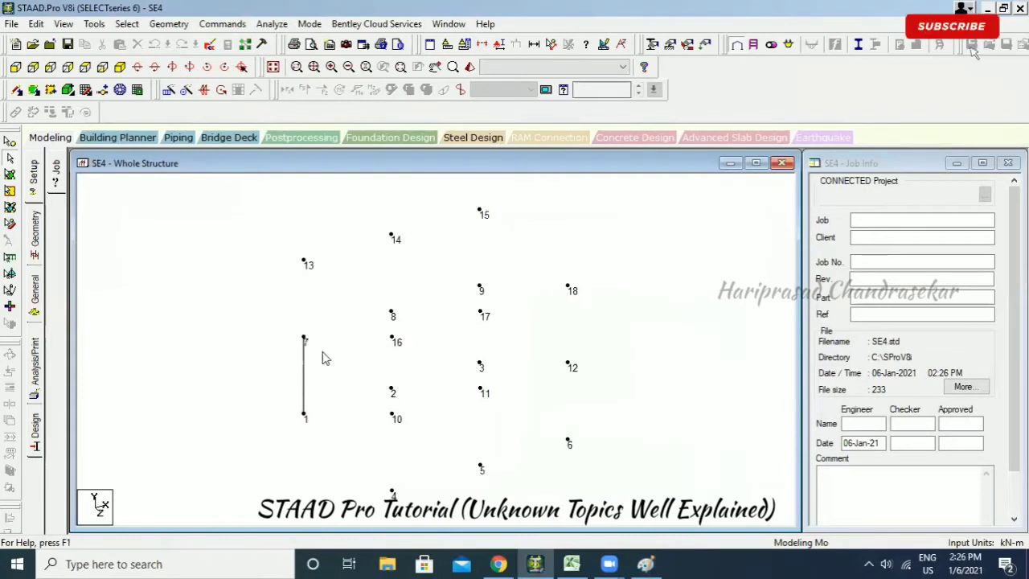
# Check the Paint notes, add repeat 2 1 1 below 1 1 7 in the STAAD editor, save and close it, and display beam numbers.
pyautogui.click(649, 565)
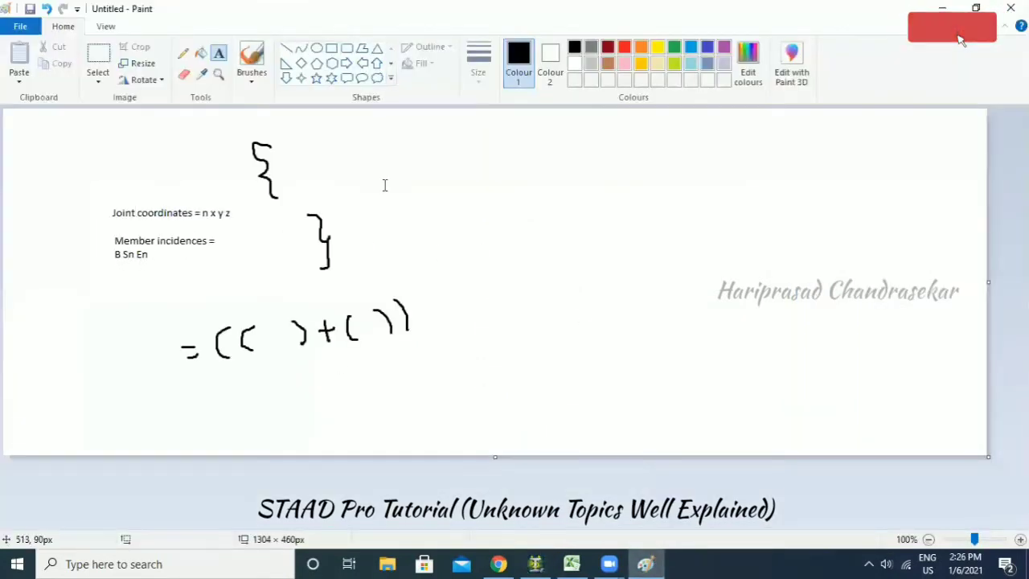
pyautogui.click(942, 8)
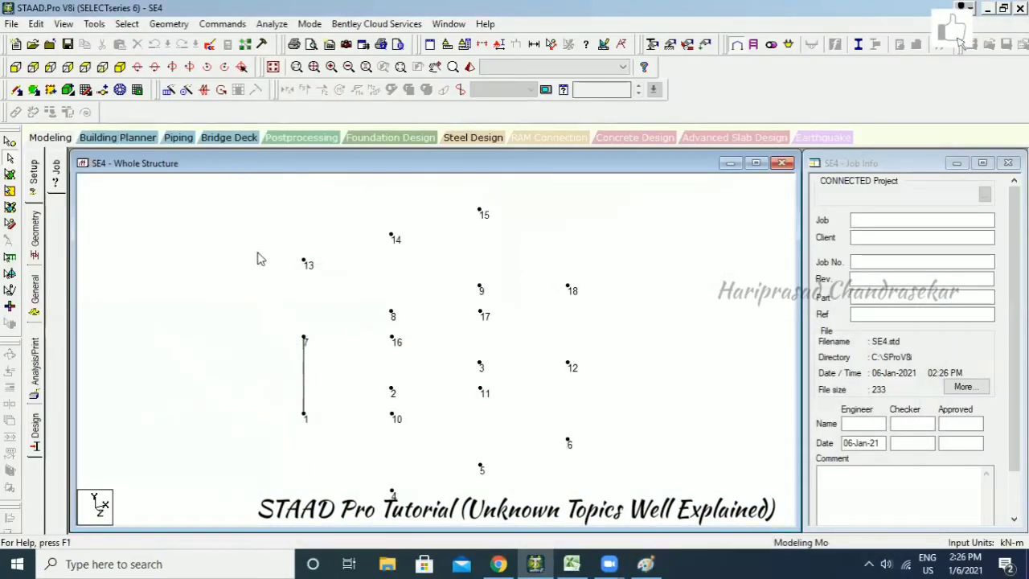
pyautogui.click(211, 45)
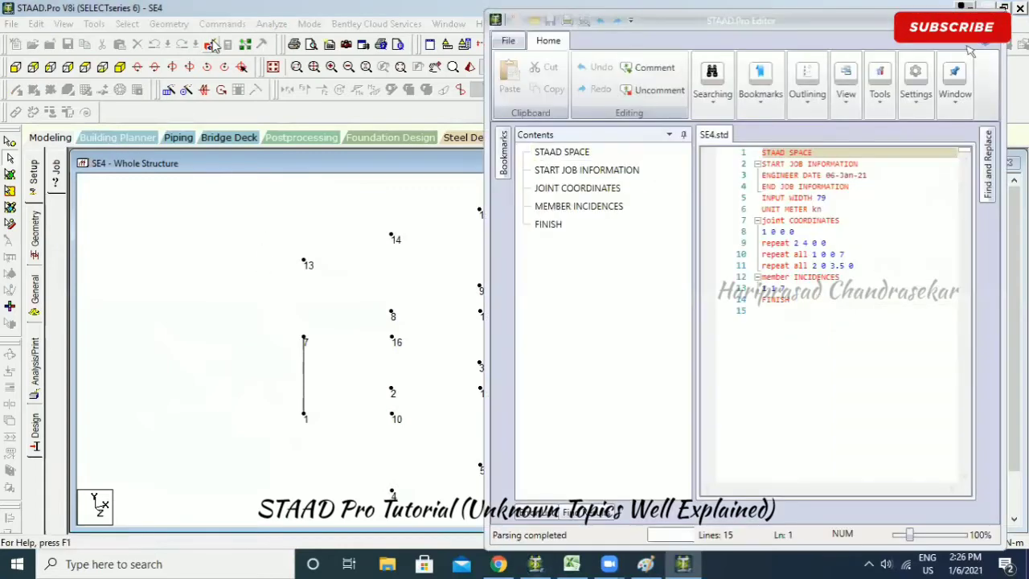
pyautogui.press('Return')
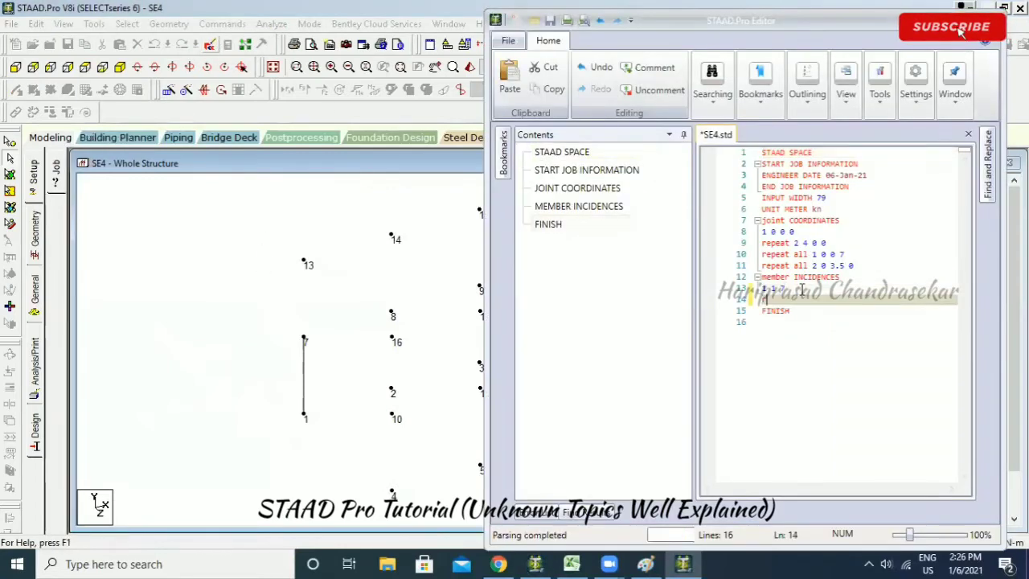
pyautogui.write('repeat')
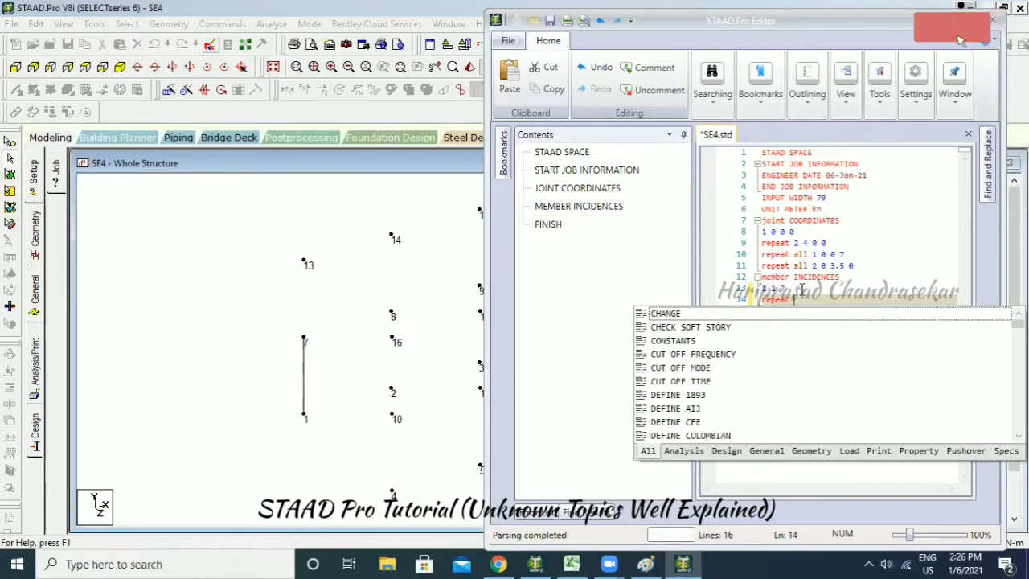
pyautogui.click(270, 338)
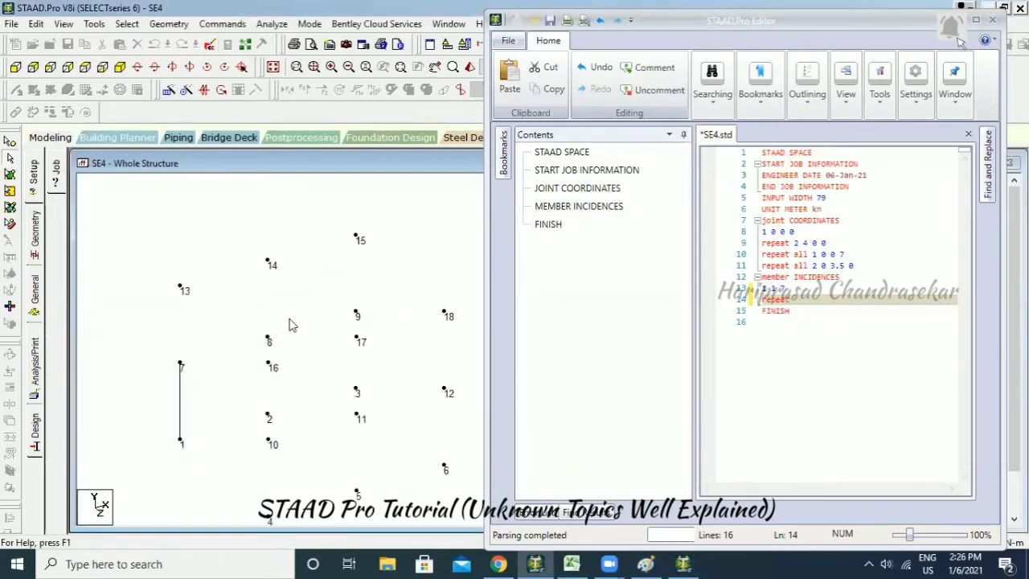
pyautogui.click(811, 302)
pyautogui.write('2')
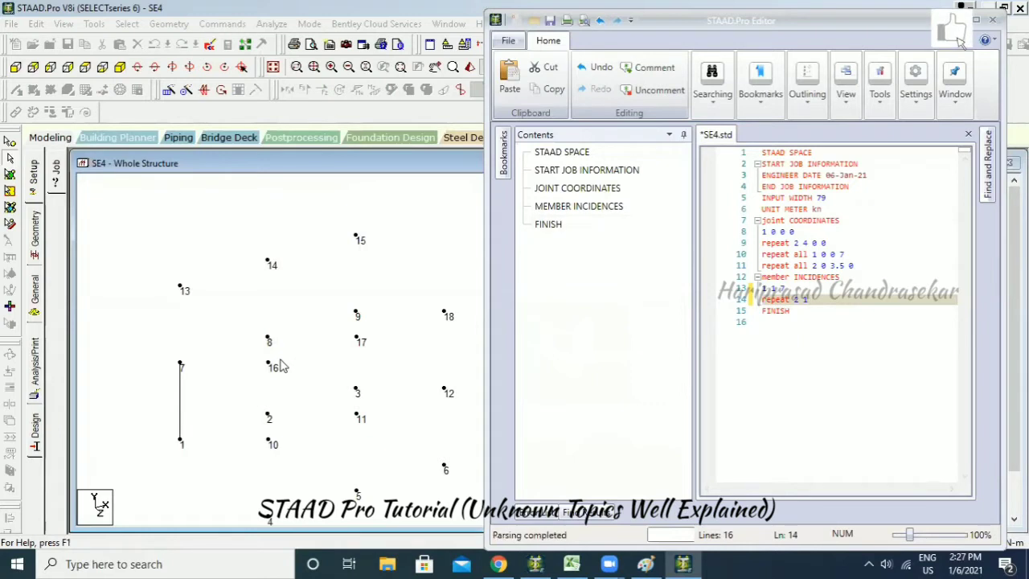
pyautogui.write('1')
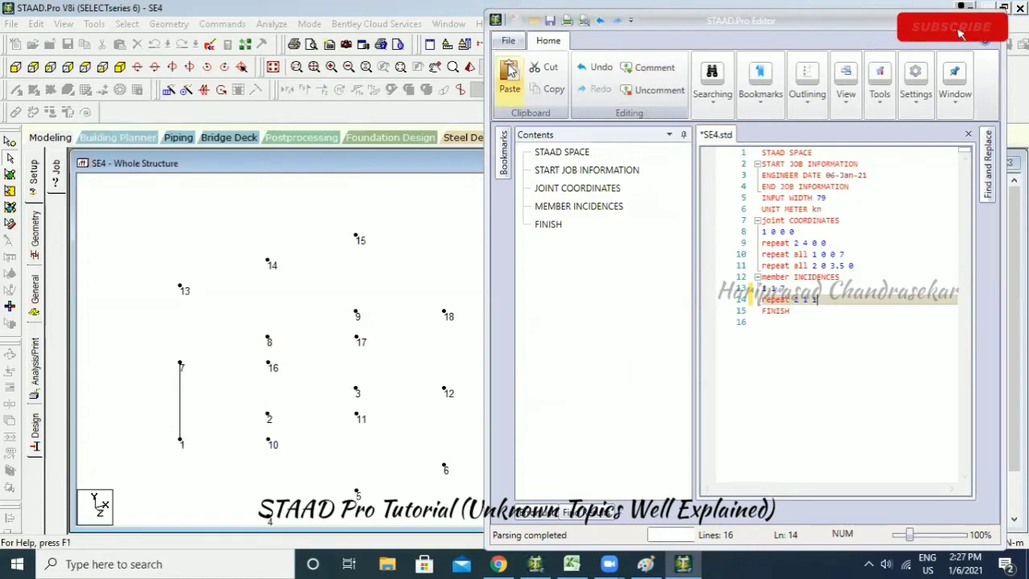
pyautogui.click(549, 25)
pyautogui.click(987, 19)
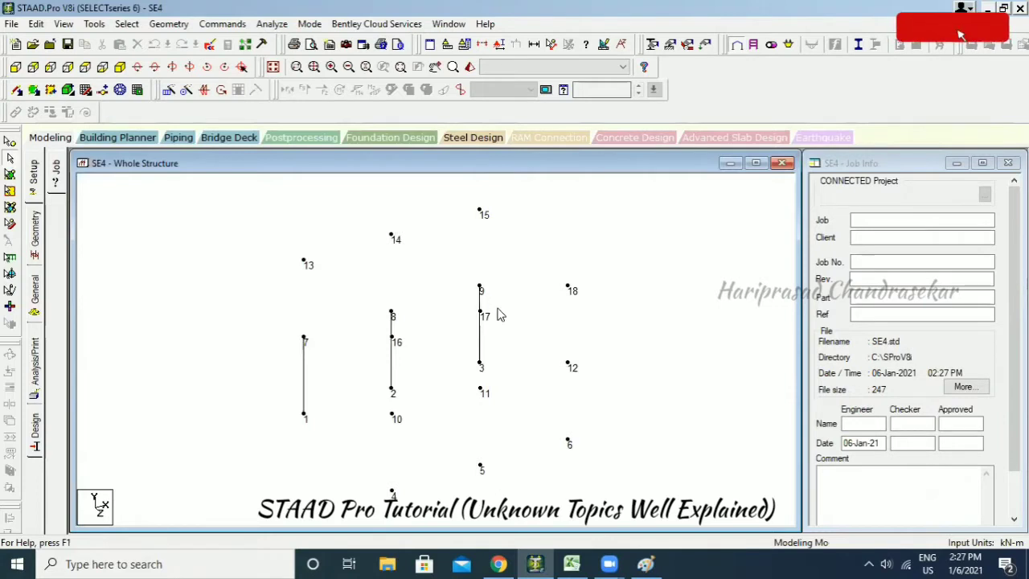
pyautogui.hotkey('shift', 'b')
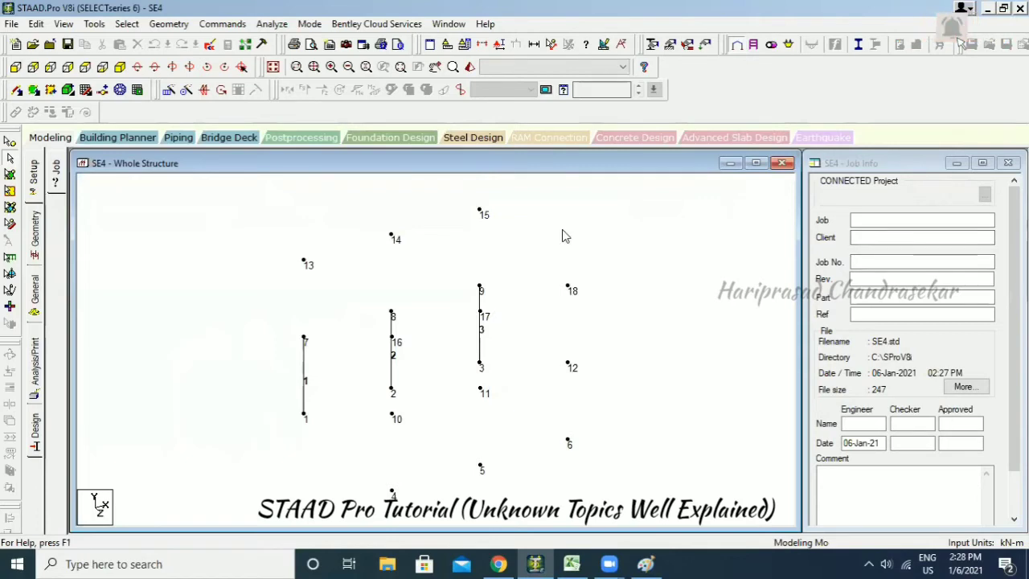
pyautogui.click(226, 46)
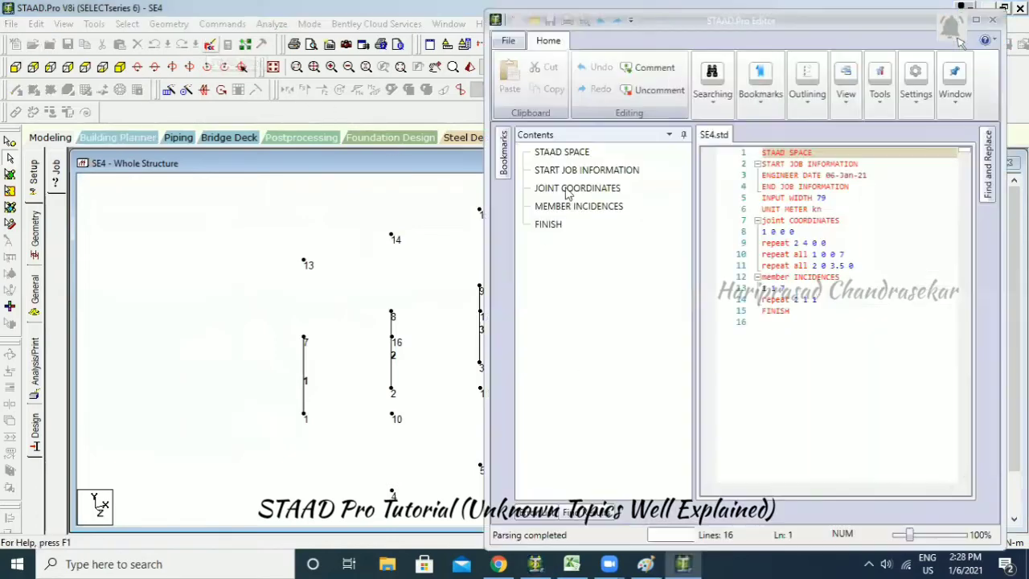
pyautogui.click(851, 302)
pyautogui.press('Return')
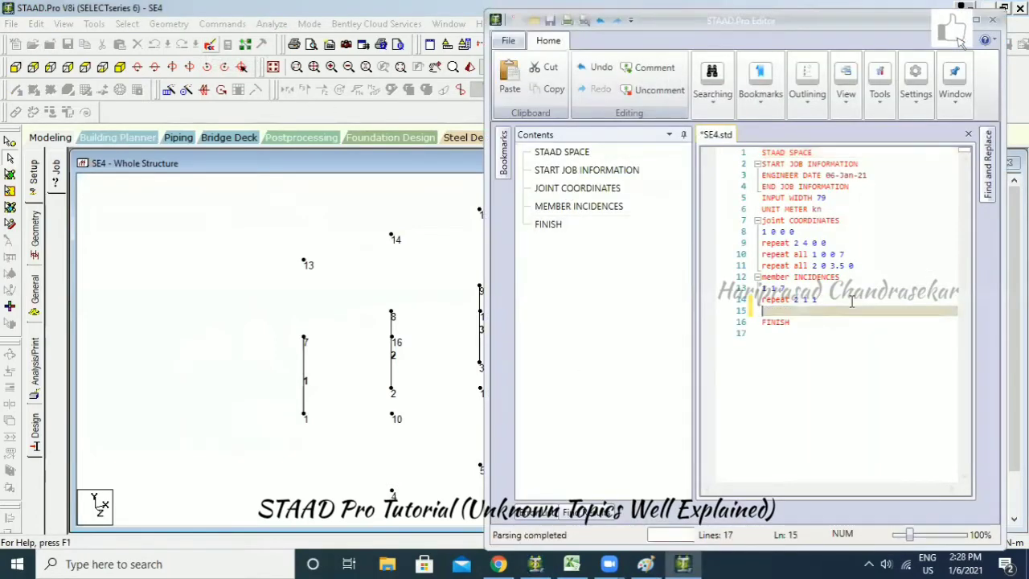
pyautogui.write('repe')
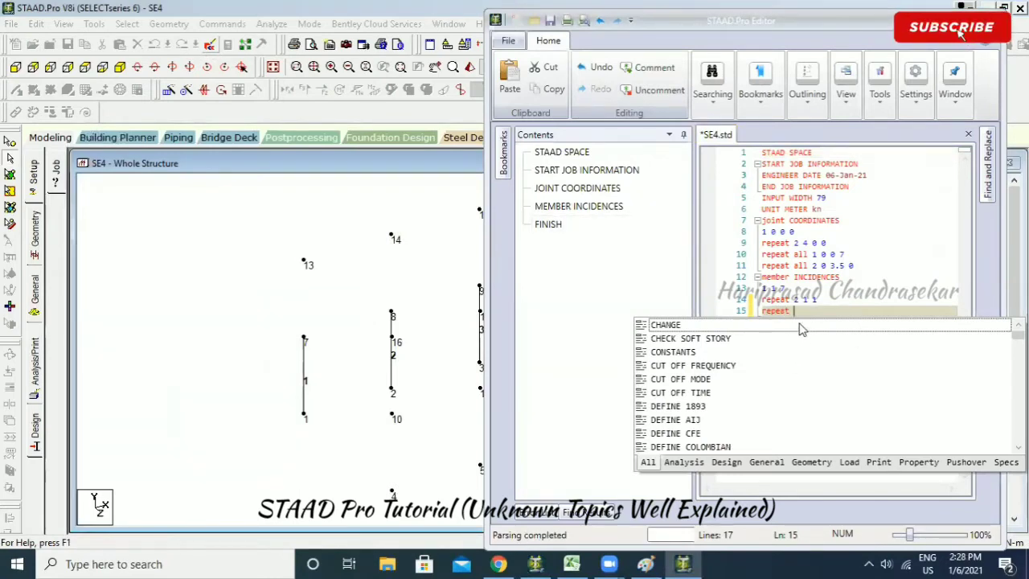
pyautogui.write('at')
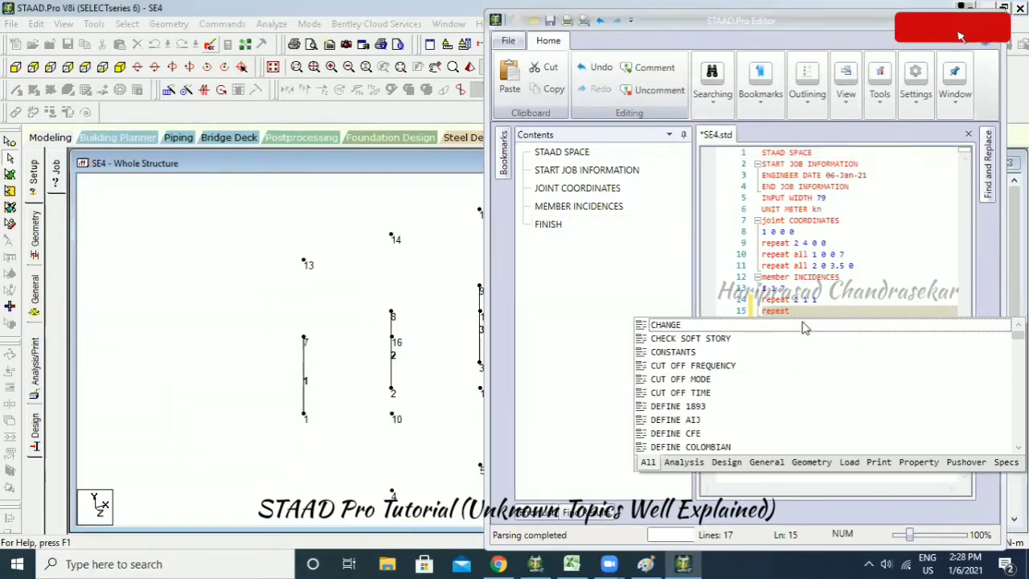
pyautogui.write(' 1')
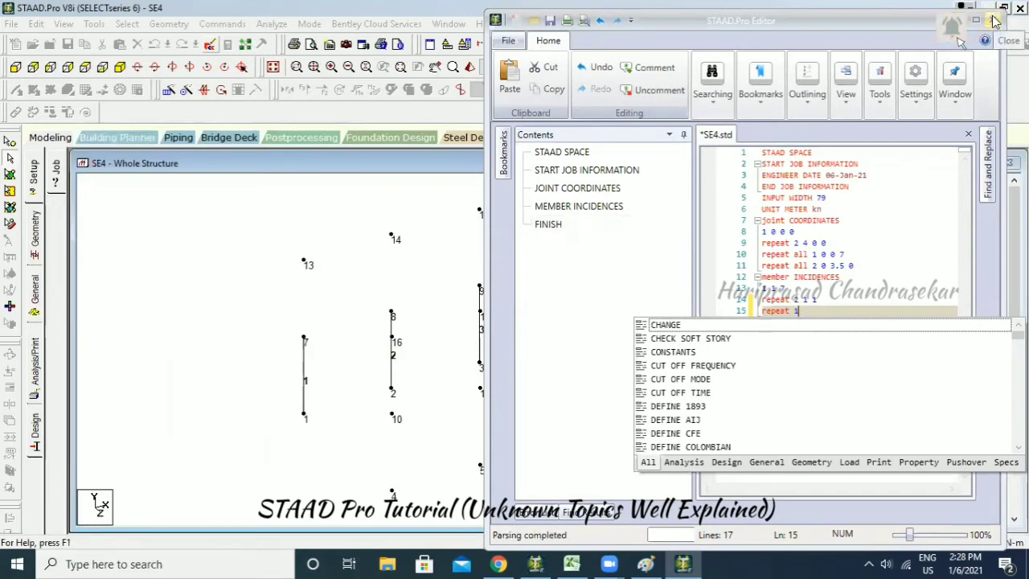
pyautogui.click(994, 20)
pyautogui.click(788, 306)
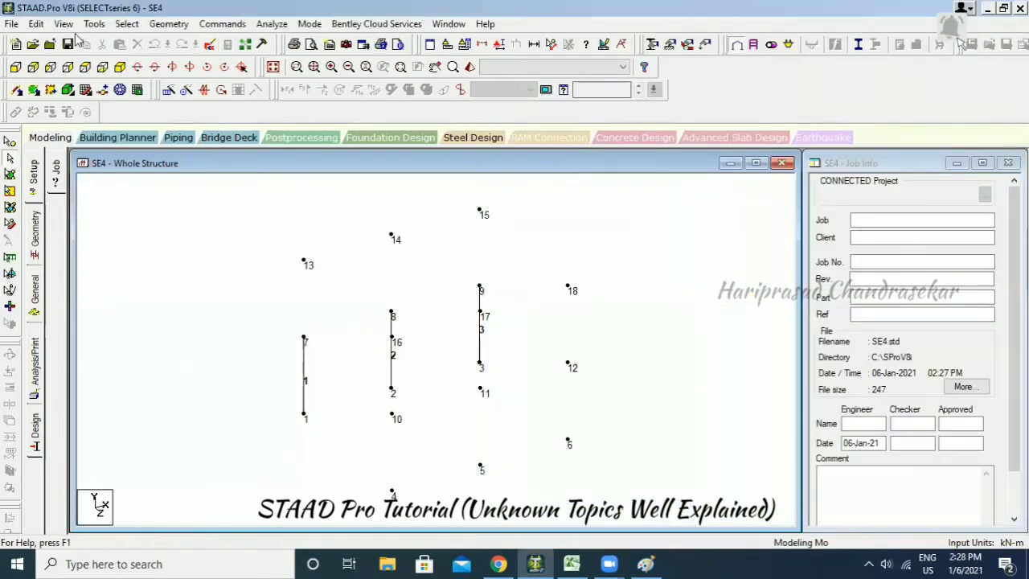
# Start saving the model but decline the replacement of the repeat commands, and check the command file in the editor.
pyautogui.click(11, 23)
pyautogui.click(32, 374)
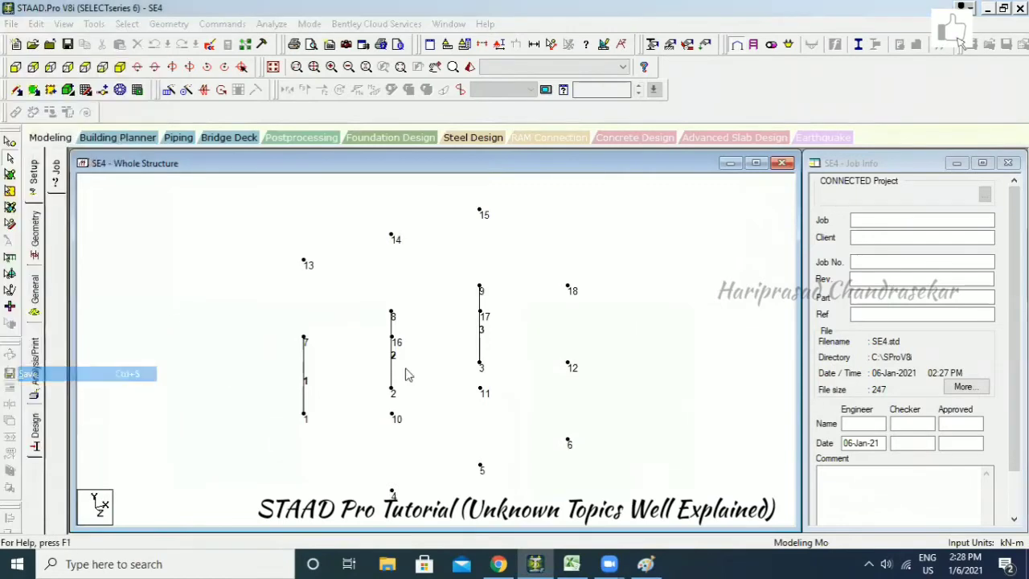
pyautogui.click(568, 314)
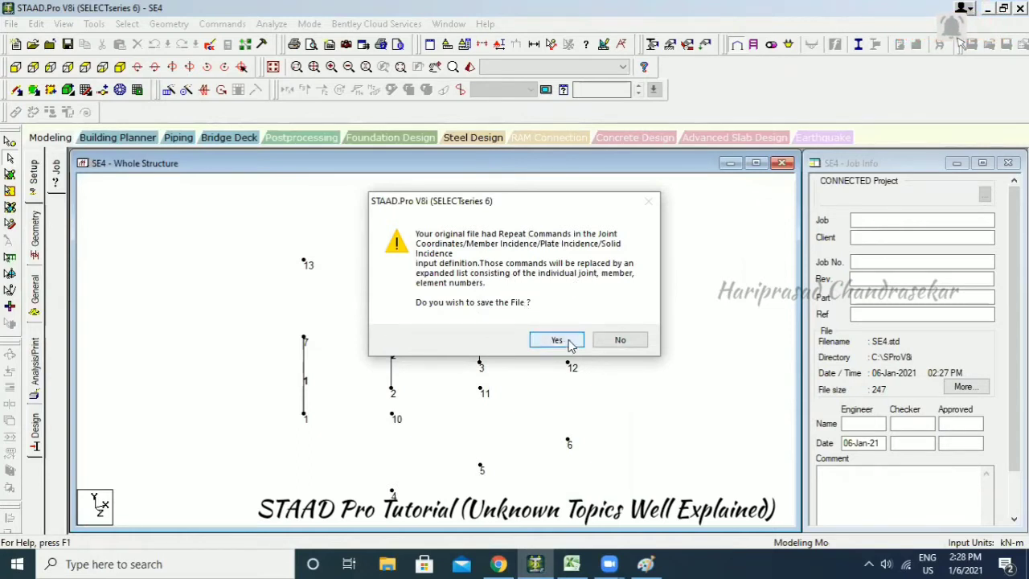
pyautogui.click(607, 340)
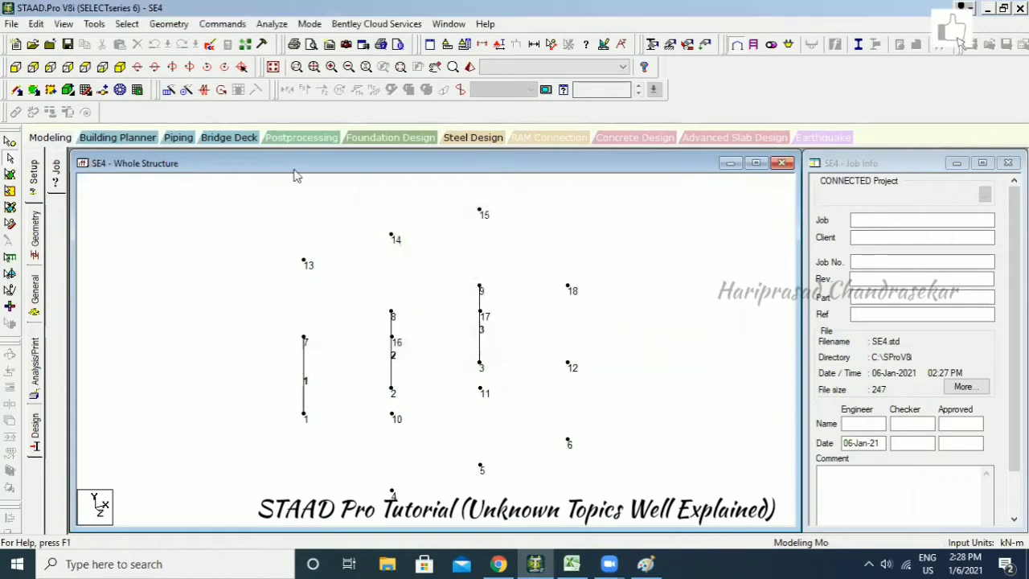
pyautogui.click(209, 45)
pyautogui.click(821, 300)
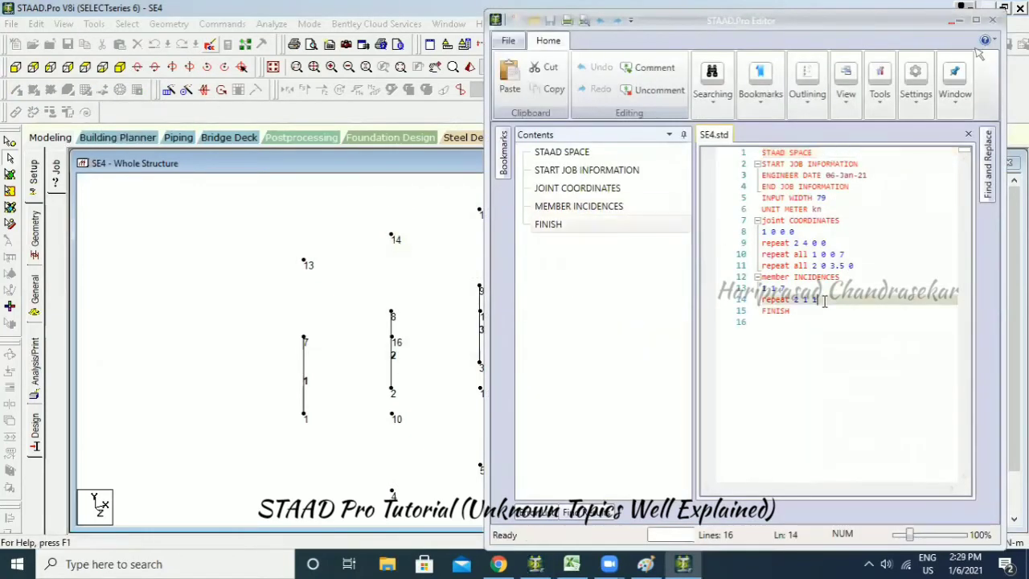
pyautogui.click(401, 32)
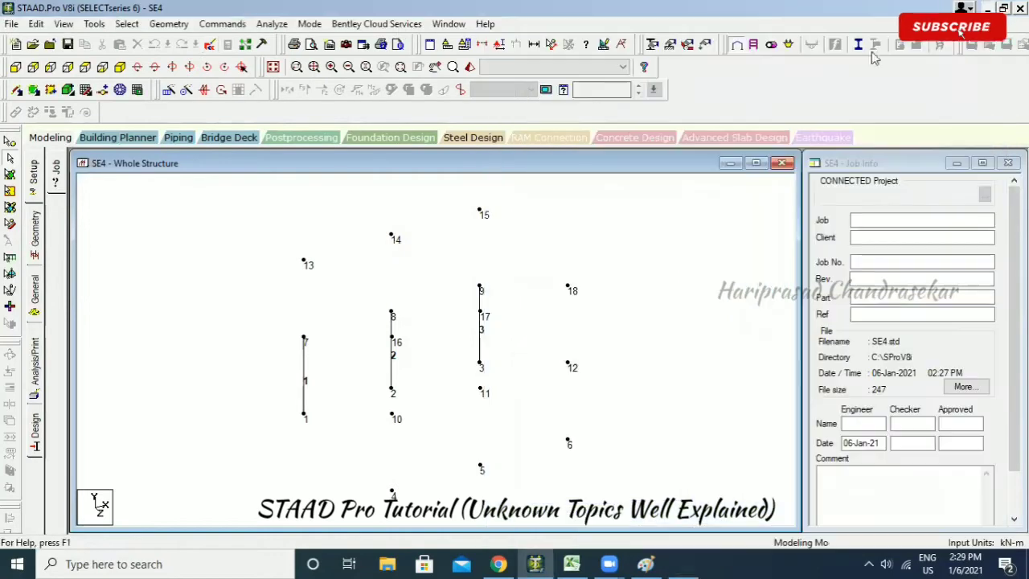
# Save the model, accepting the replacement of the repeat commands with expanded joint and member lists.
pyautogui.click(68, 46)
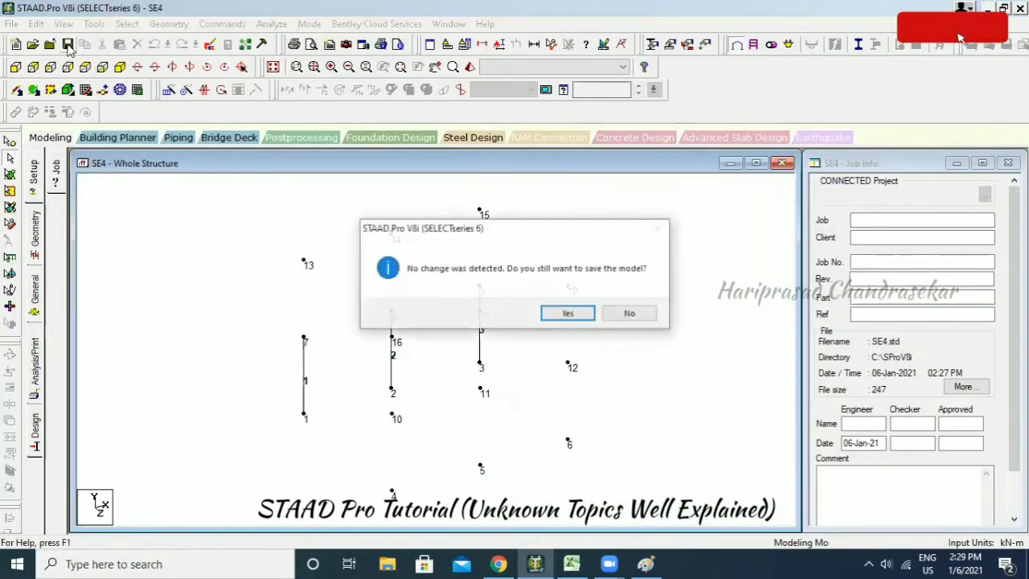
pyautogui.click(570, 313)
pyautogui.click(565, 336)
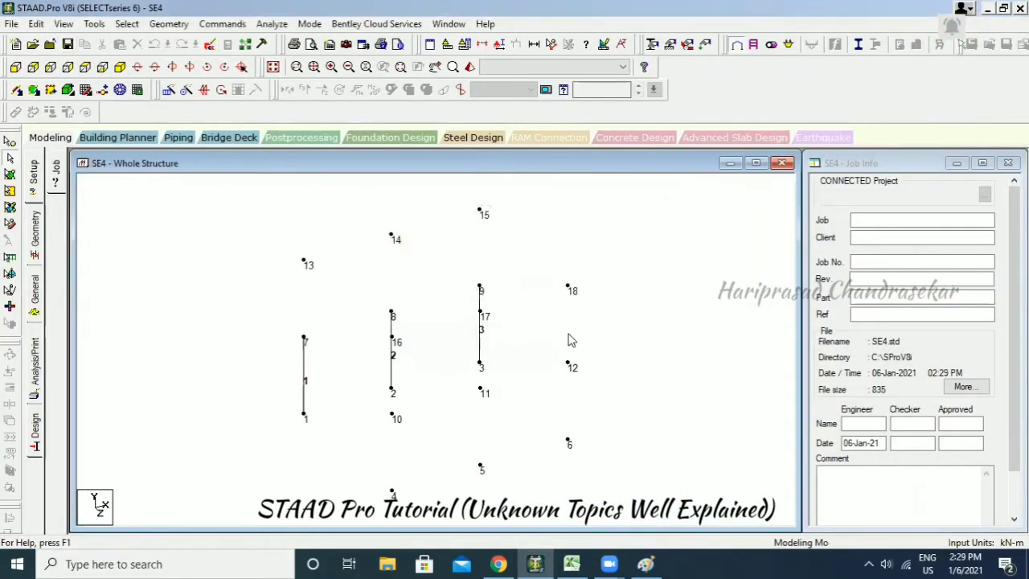
# Examine the expanded joint coordinates and member incidences in the maximized STAAD editor, then close it.
pyautogui.click(210, 45)
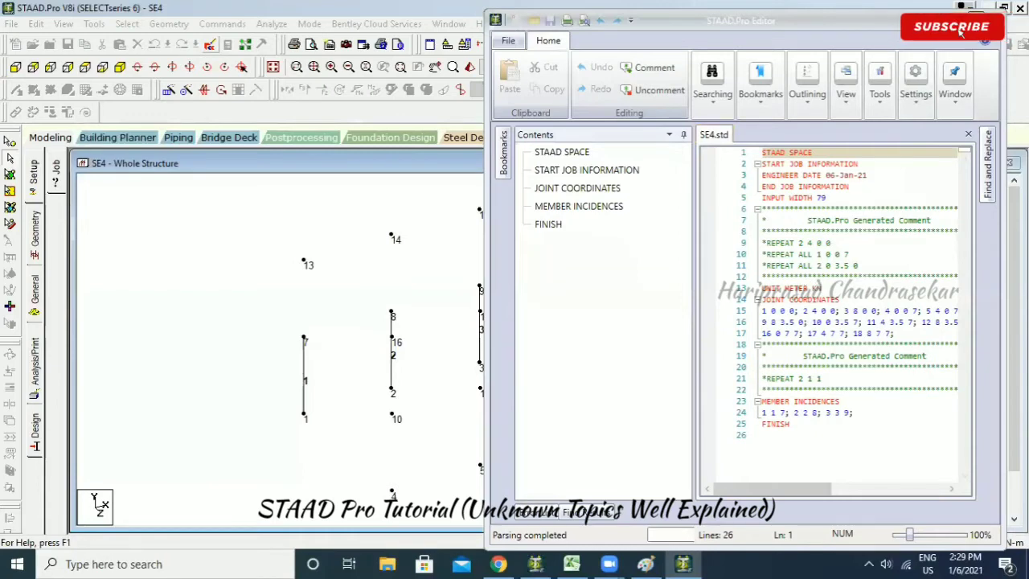
pyautogui.click(976, 20)
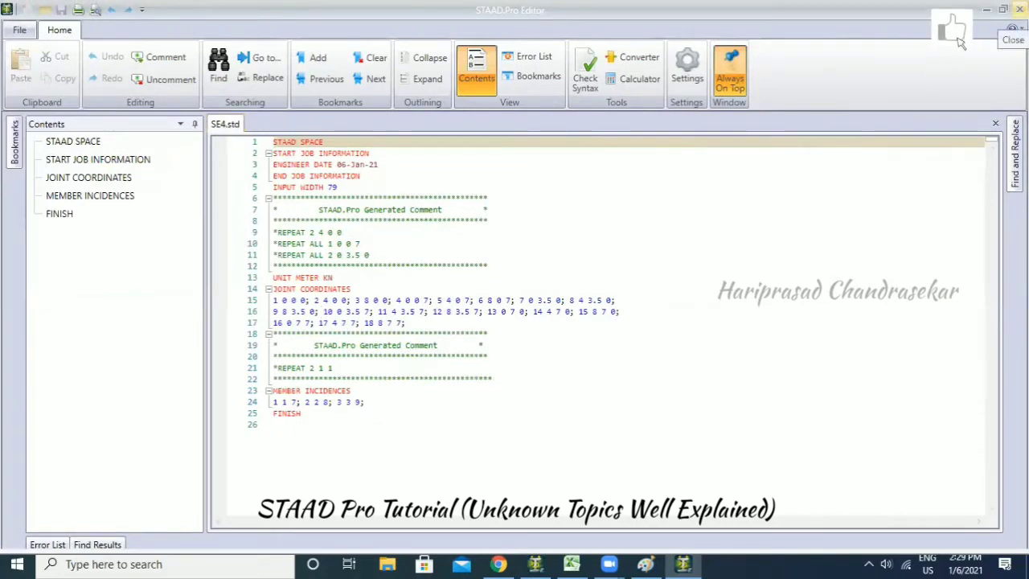
pyautogui.click(1020, 9)
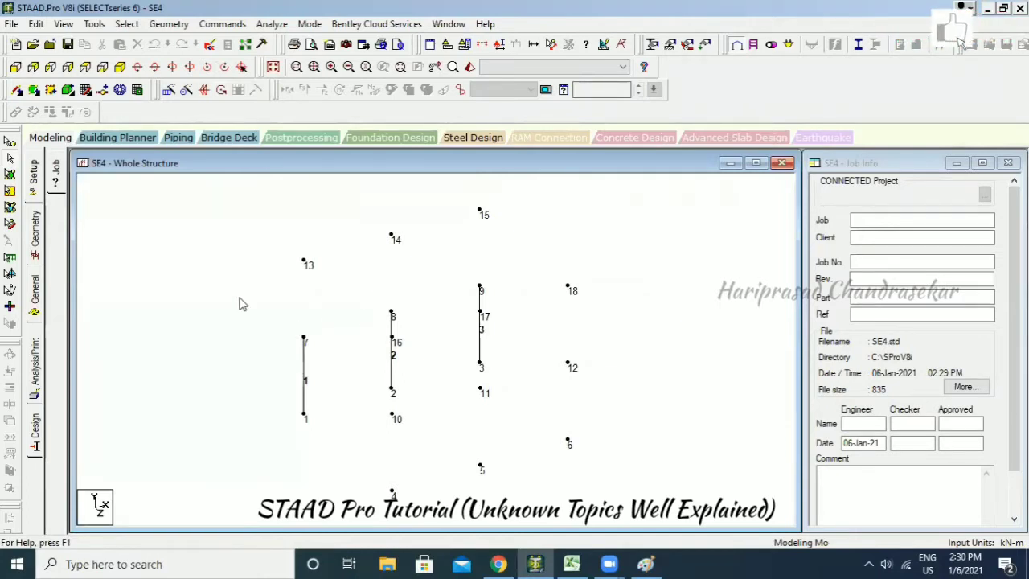
# Repeat the three vertical members once along Z with 7 m spacing, linking the steps with an open base, and clear the selection.
pyautogui.moveTo(218, 235); pyautogui.dragTo(545, 438)
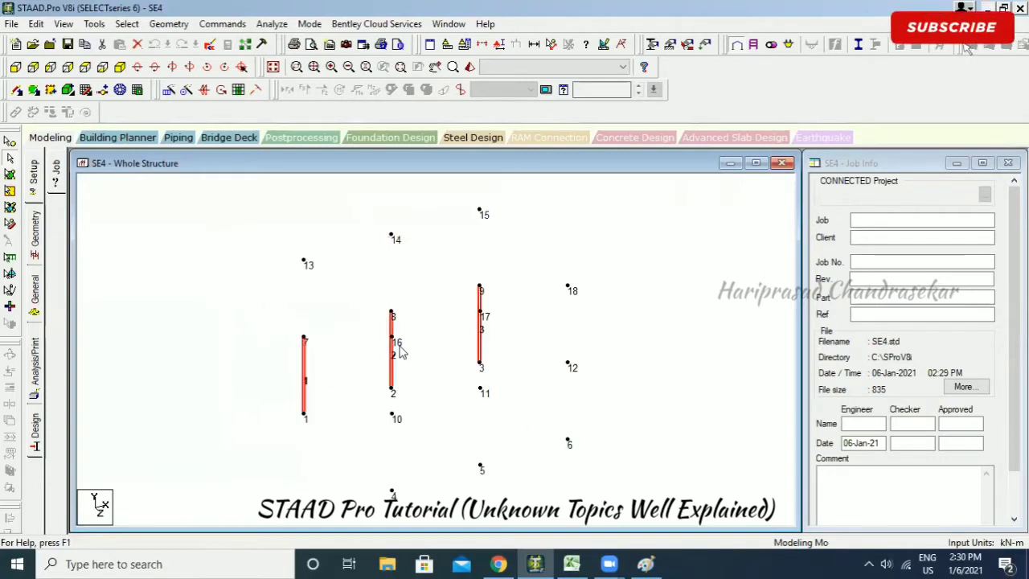
pyautogui.click(169, 91)
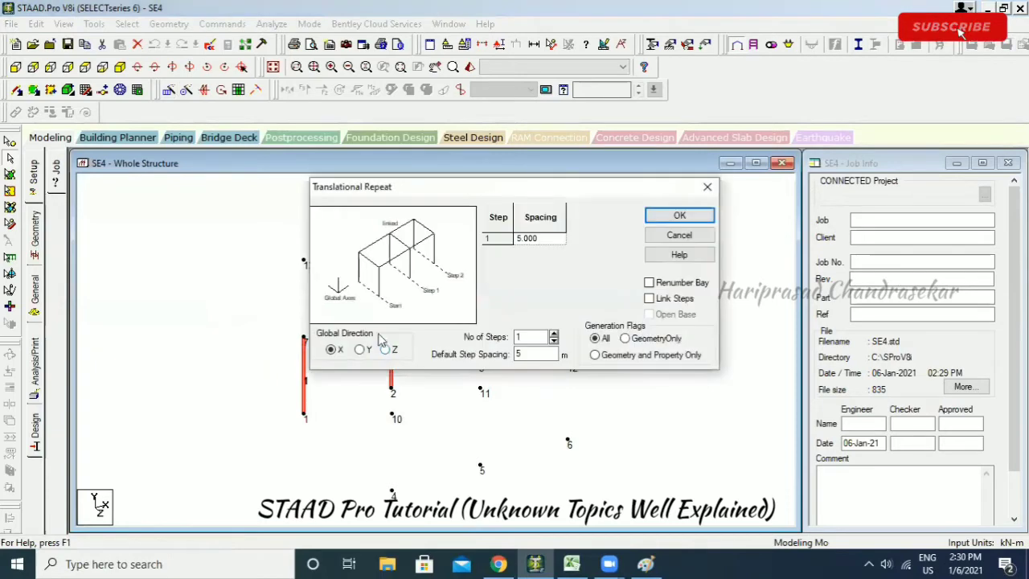
pyautogui.doubleClick(541, 352)
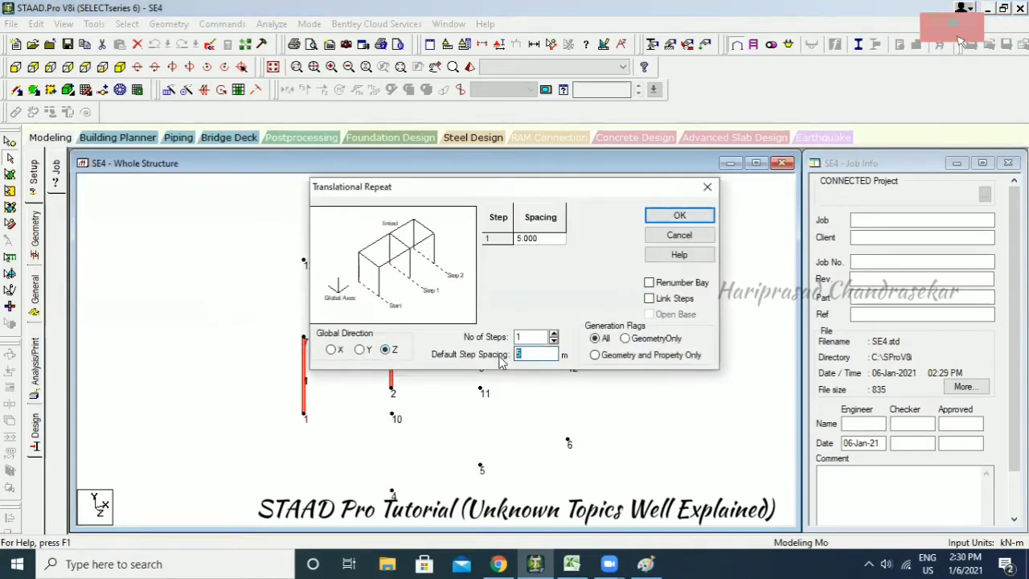
pyautogui.click(656, 299)
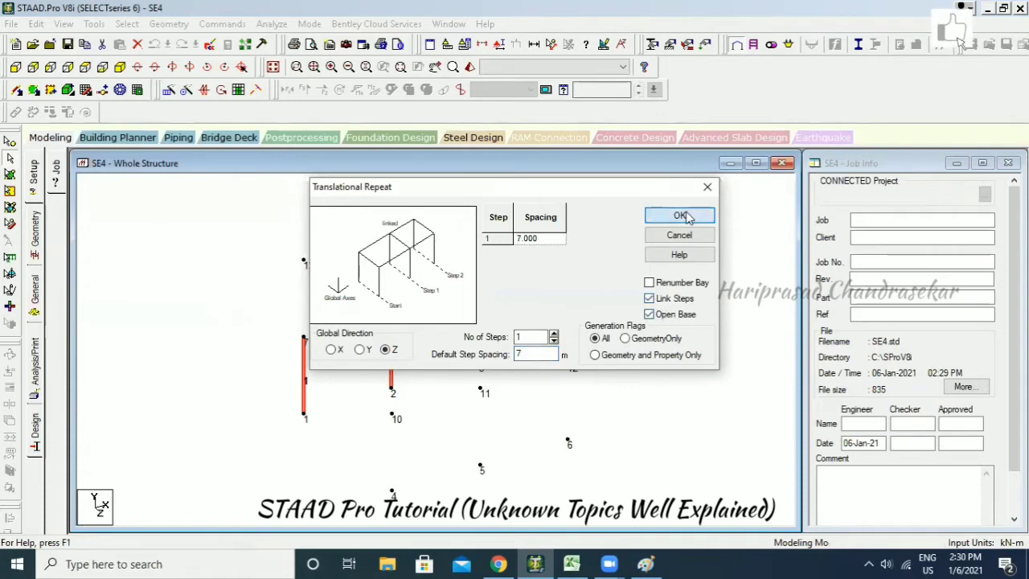
pyautogui.click(681, 215)
pyautogui.click(122, 217)
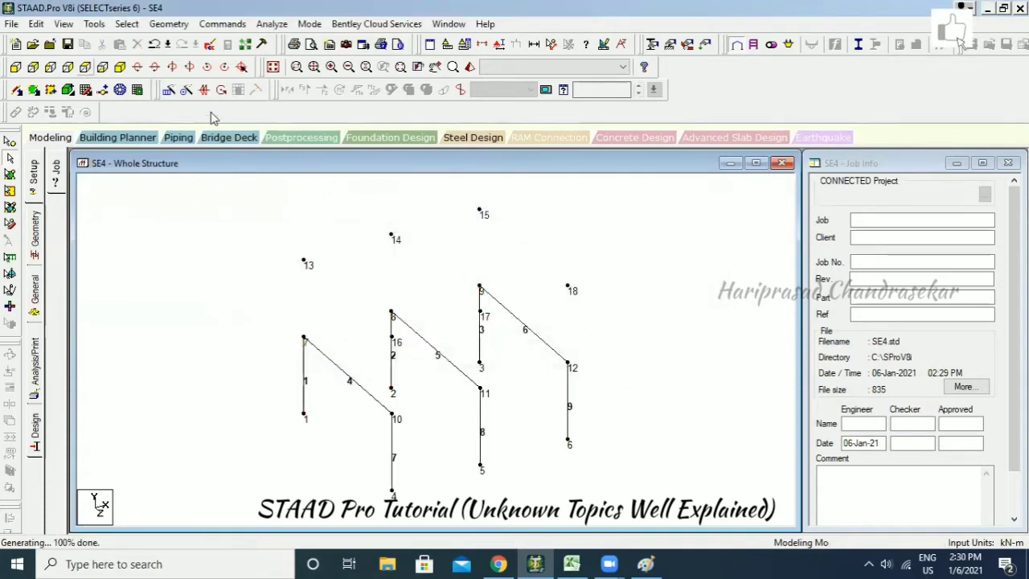
# Try to draw a beam on the default linear grid with Snap Node/Beam.
pyautogui.click(86, 92)
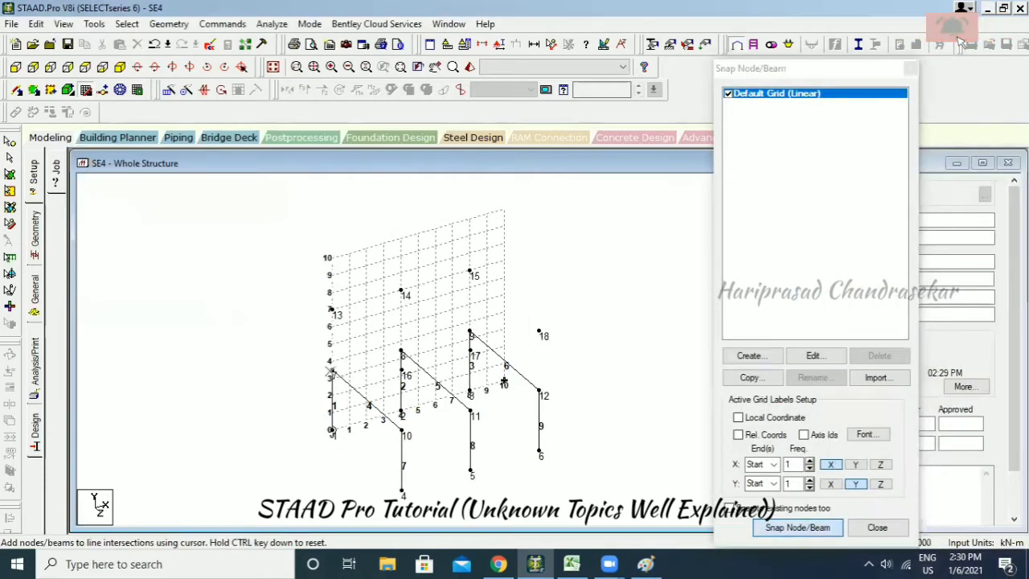
pyautogui.rightClick(354, 339)
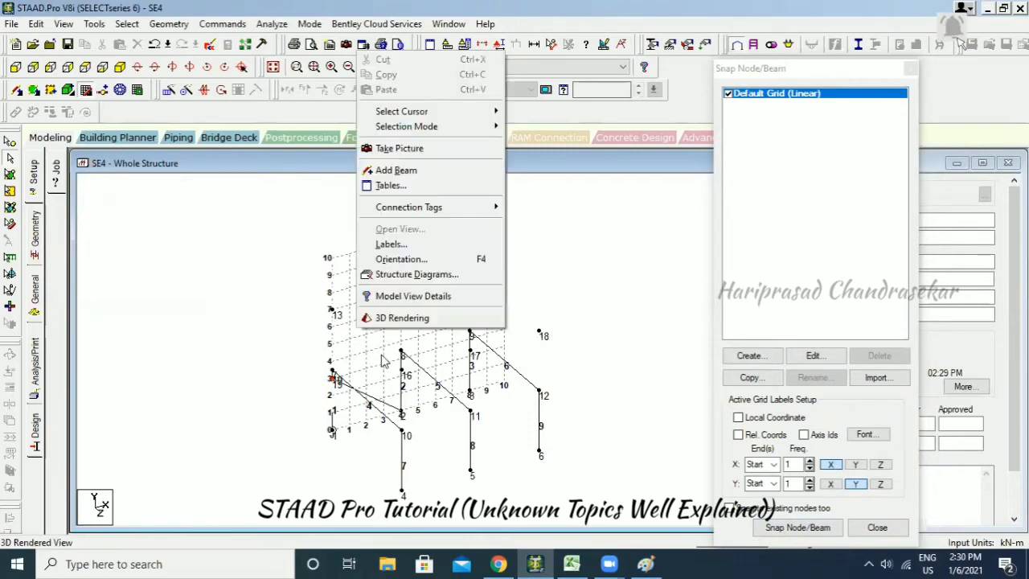
pyautogui.click(372, 354)
pyautogui.scroll(1, 372, 352)
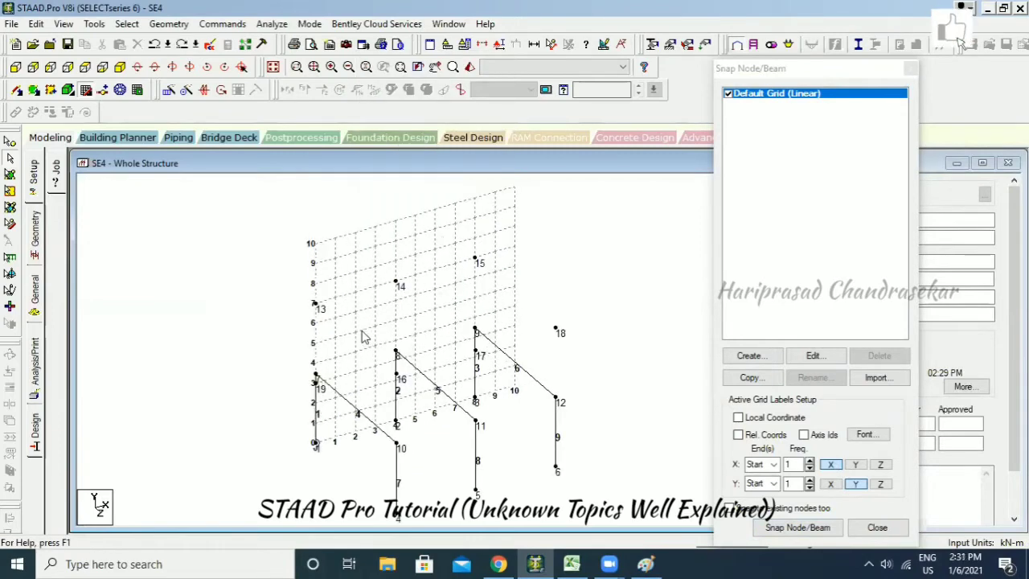
pyautogui.click(809, 526)
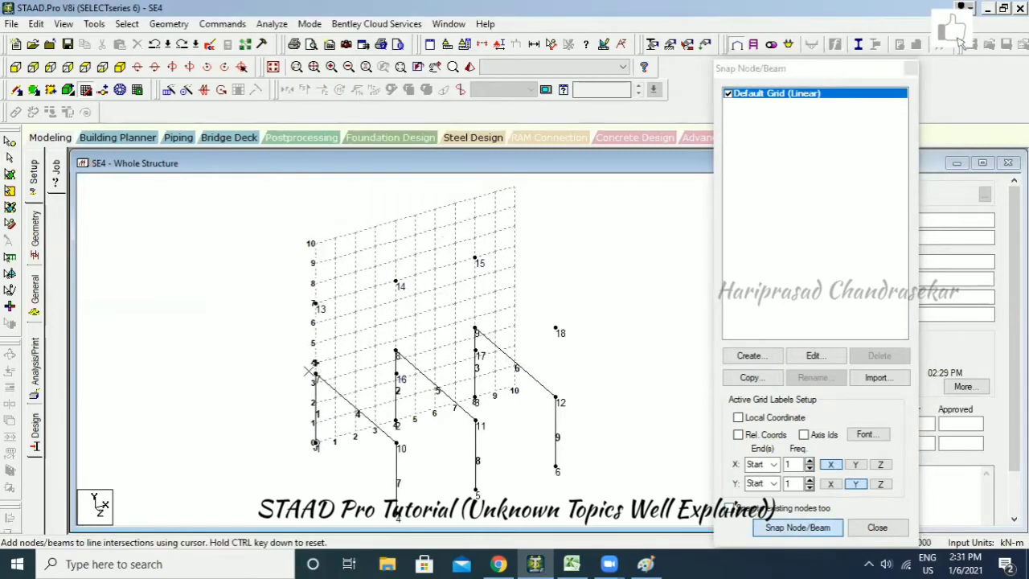
pyautogui.scroll(2, 316, 371)
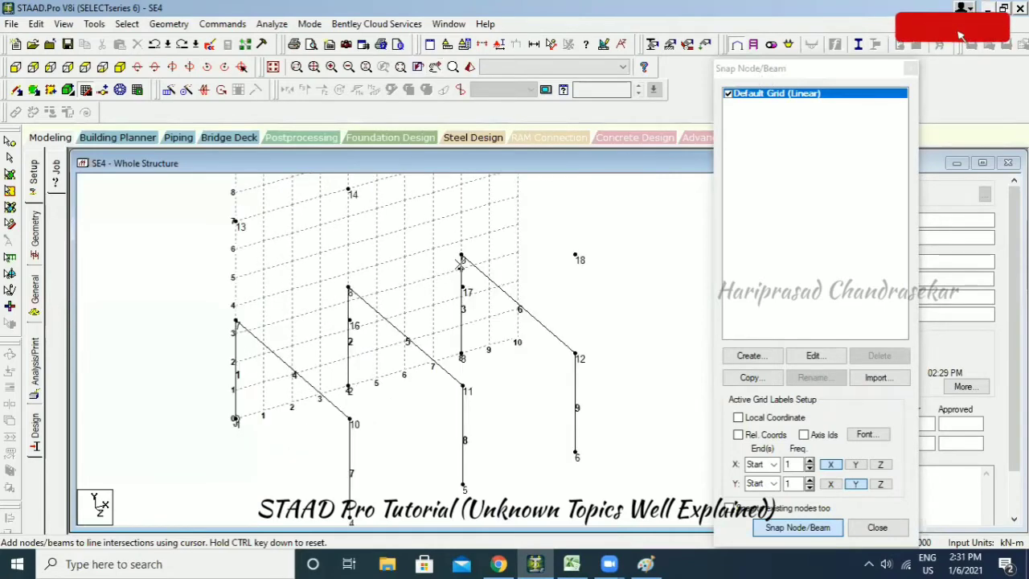
# Add point-to-point beams along X from node 7 to node 9 and from node 10 to node 12.
pyautogui.click(176, 24)
pyautogui.moveTo(205, 95)
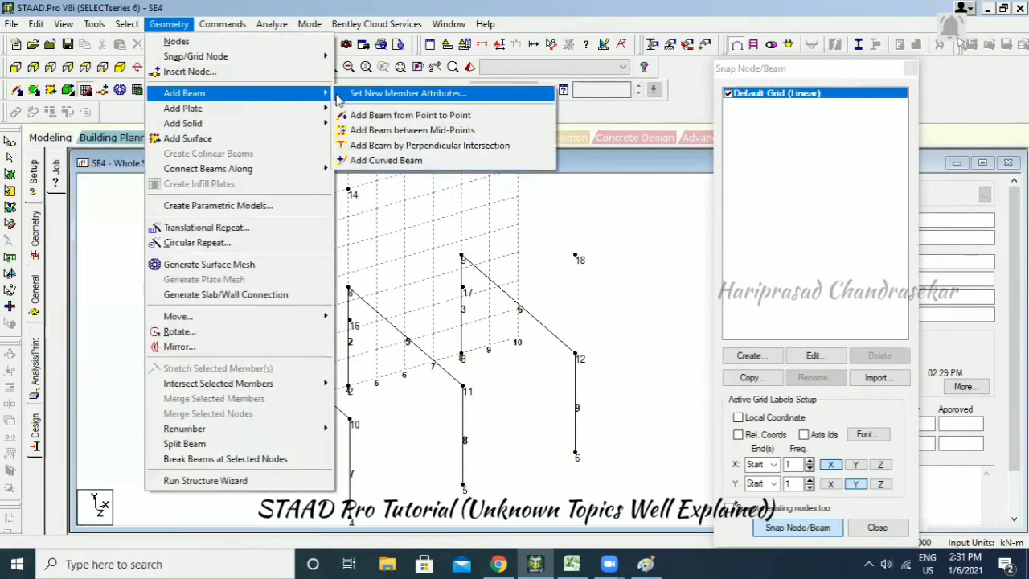
pyautogui.click(396, 119)
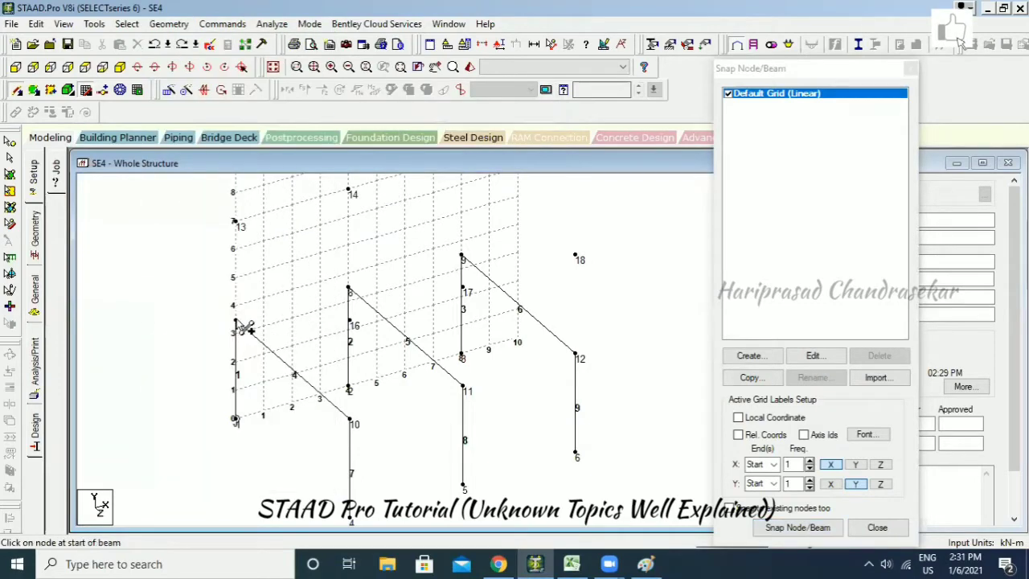
pyautogui.moveTo(234, 320); pyautogui.dragTo(461, 257)
pyautogui.moveTo(351, 420)
pyautogui.mouseDown()
pyautogui.moveTo(416, 414)
pyautogui.moveTo(576, 356)
pyautogui.mouseUp()
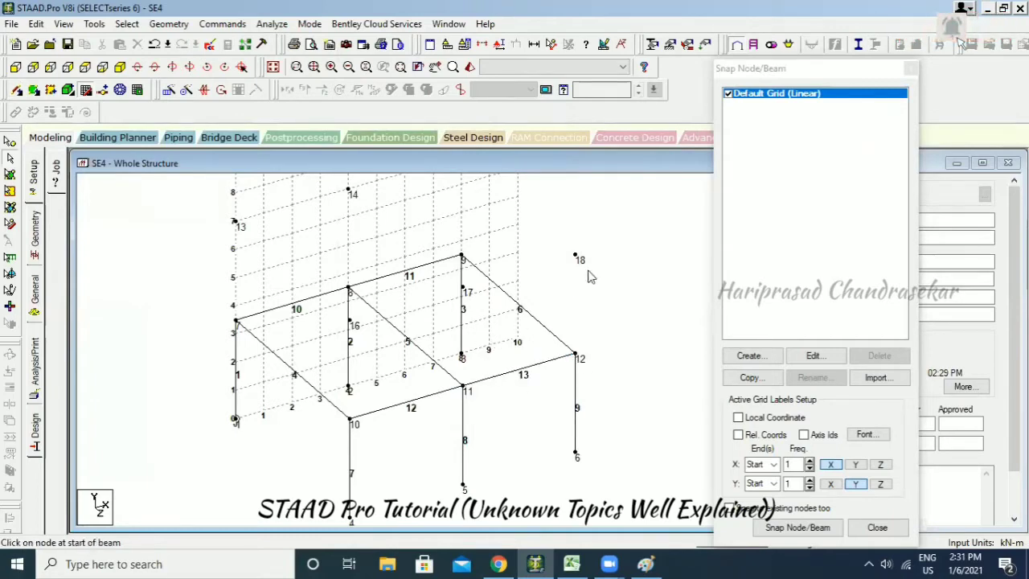
# Select the whole structure and repeat it once along Y with 3.5 m spacing.
pyautogui.hotkey('ctrl', 'a')
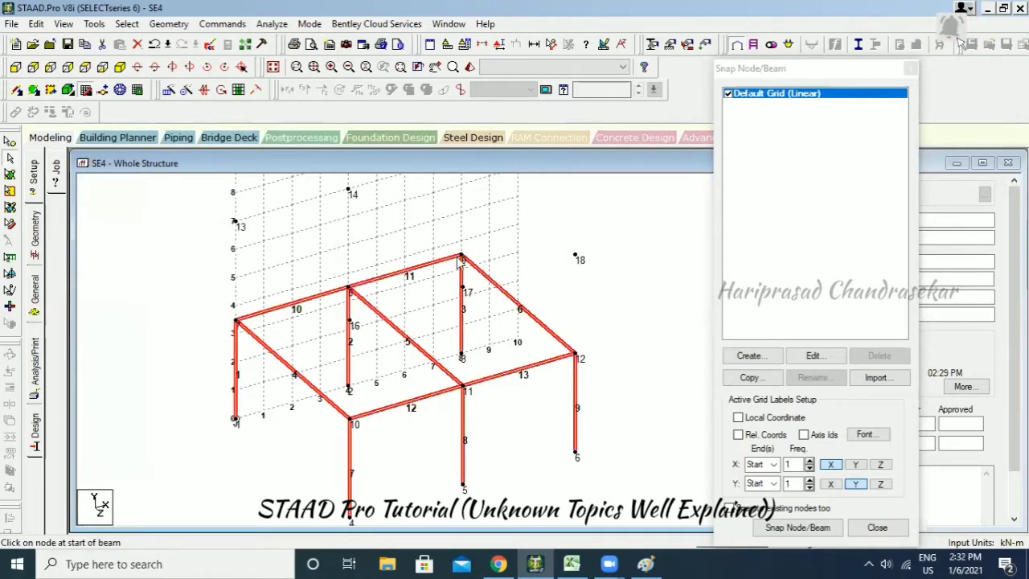
pyautogui.click(184, 90)
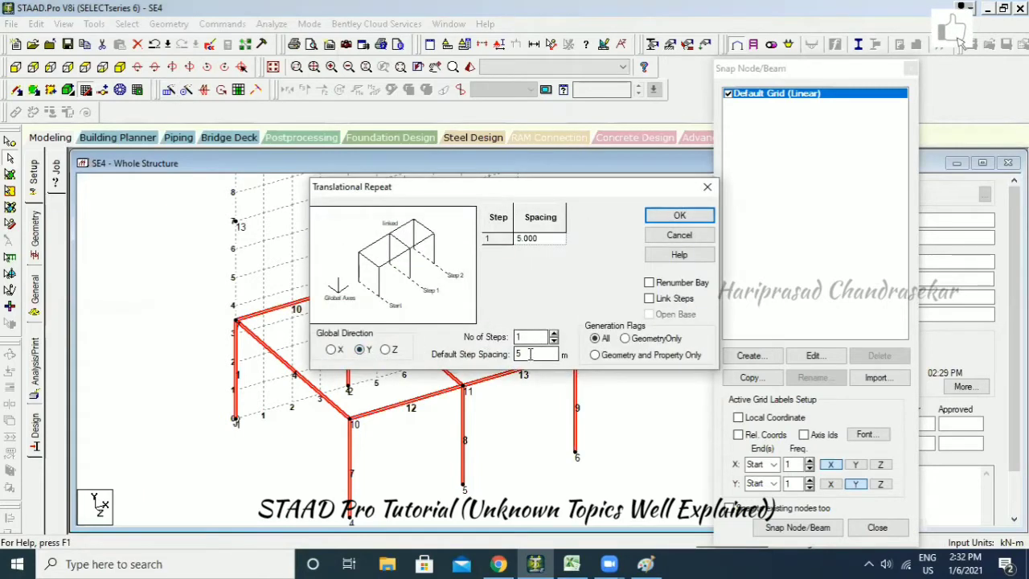
pyautogui.doubleClick(529, 354)
pyautogui.write('3.5')
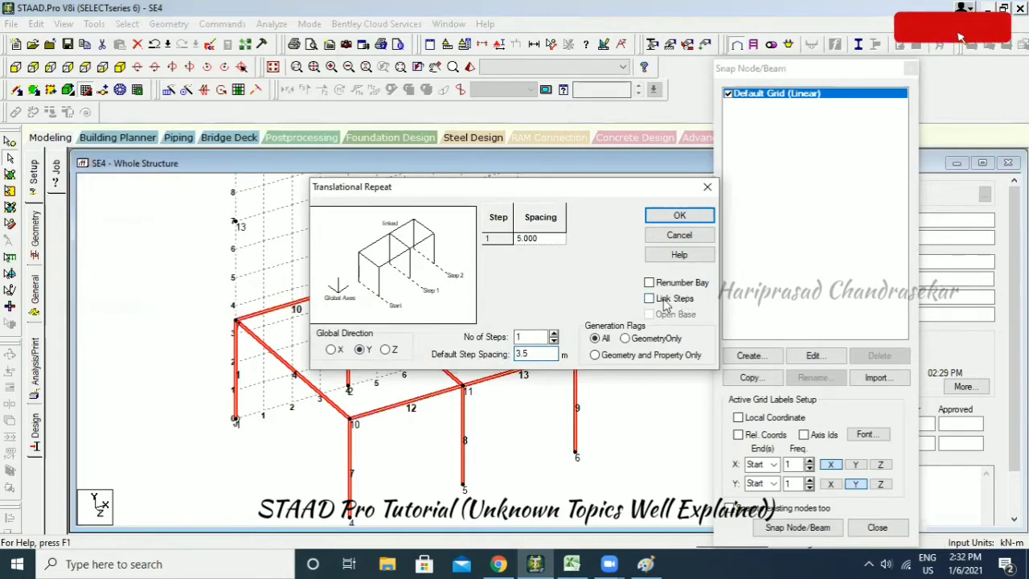
pyautogui.click(522, 337)
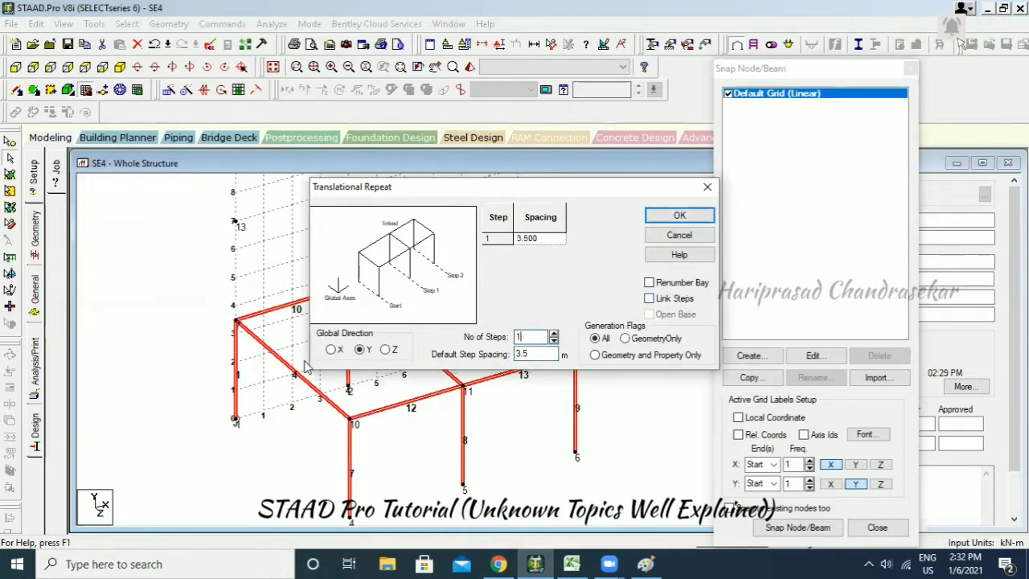
pyautogui.click(677, 216)
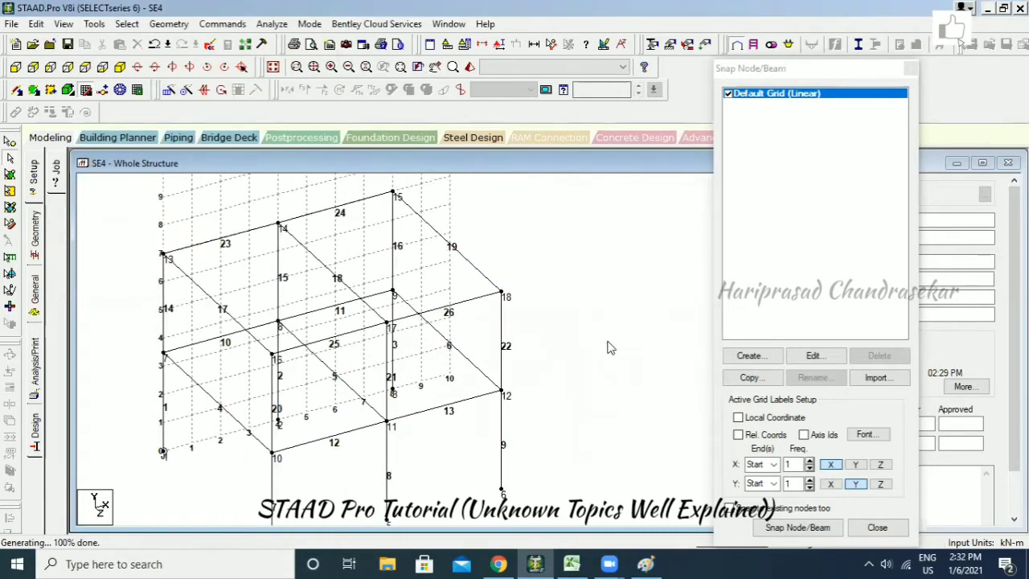
# Examine the two-storey frame in a rotated 3D rendering, then close the rendered view.
pyautogui.rightClick(586, 286)
pyautogui.click(639, 275)
pyautogui.moveTo(595, 307); pyautogui.dragTo(563, 378)
pyautogui.click(969, 241)
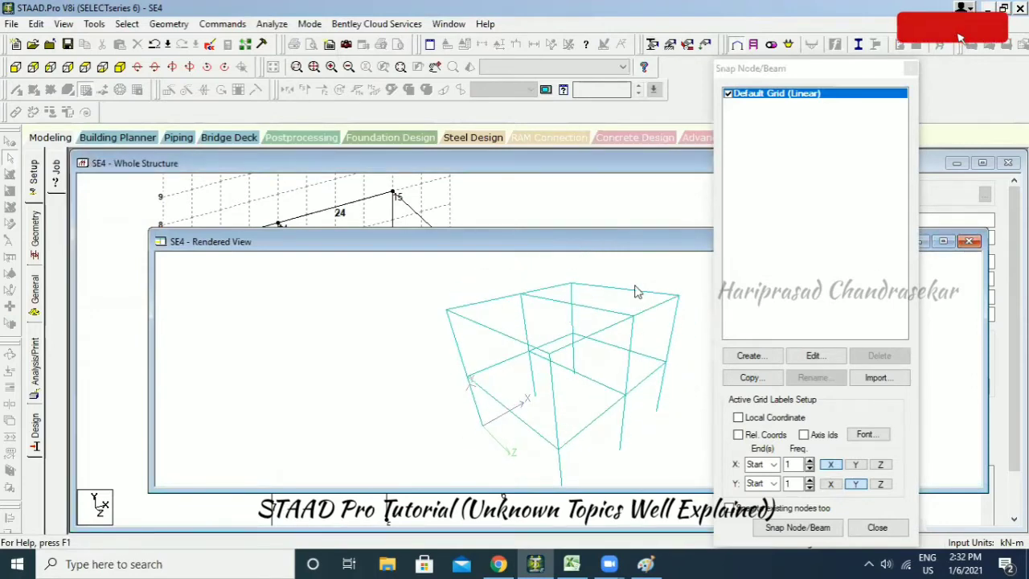
pyautogui.scroll(-2, 573, 273)
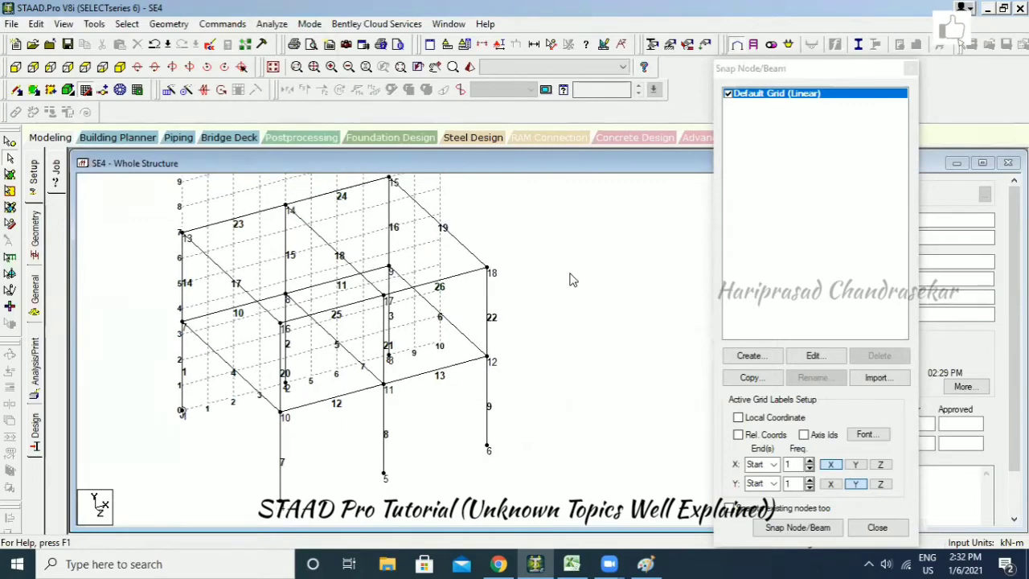
pyautogui.moveTo(539, 276); pyautogui.dragTo(567, 280, button='middle')
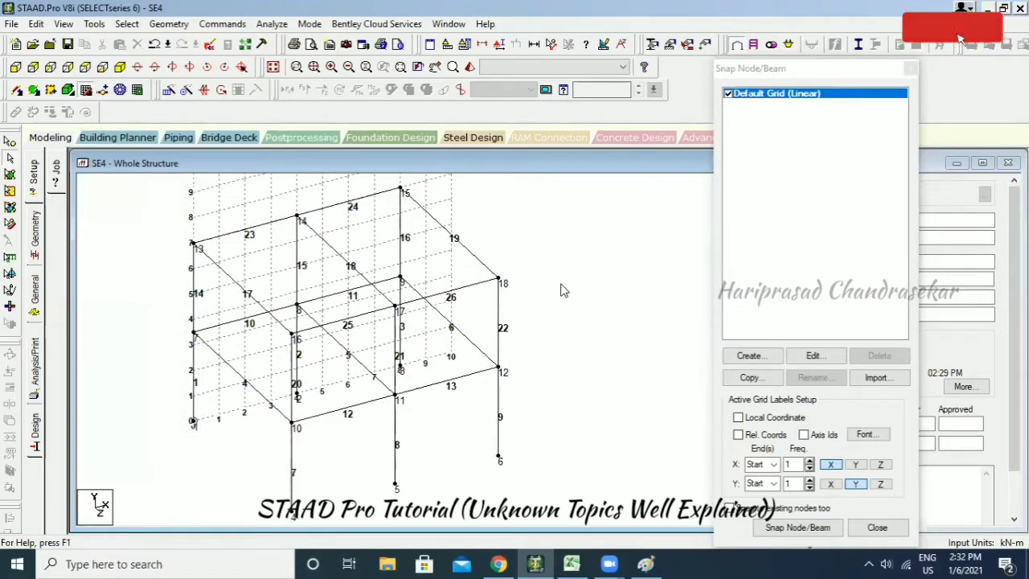
pyautogui.moveTo(462, 252); pyautogui.dragTo(453, 268, button='middle')
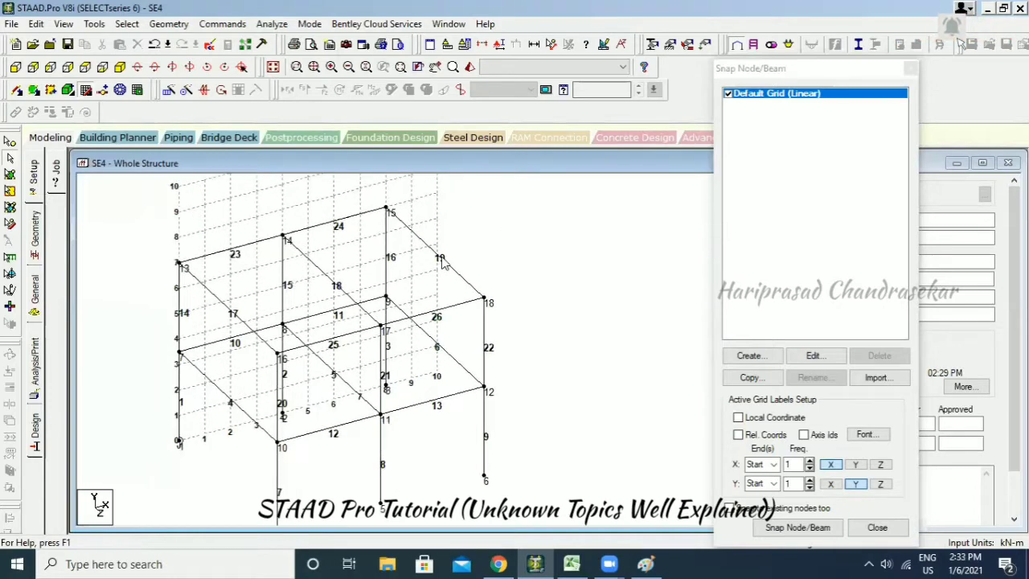
pyautogui.scroll(-1, 444, 265)
pyautogui.moveTo(444, 320); pyautogui.dragTo(480, 293, button='middle')
pyautogui.moveTo(391, 228); pyautogui.dragTo(390, 249, button='middle')
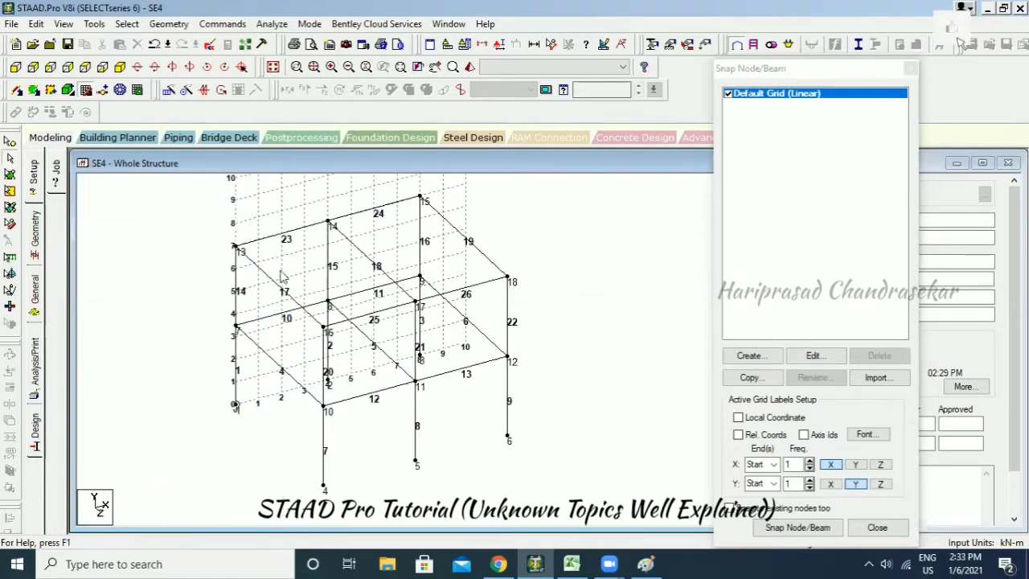
pyautogui.moveTo(257, 240); pyautogui.dragTo(265, 215, button='middle')
pyautogui.scroll(-1, 234, 239)
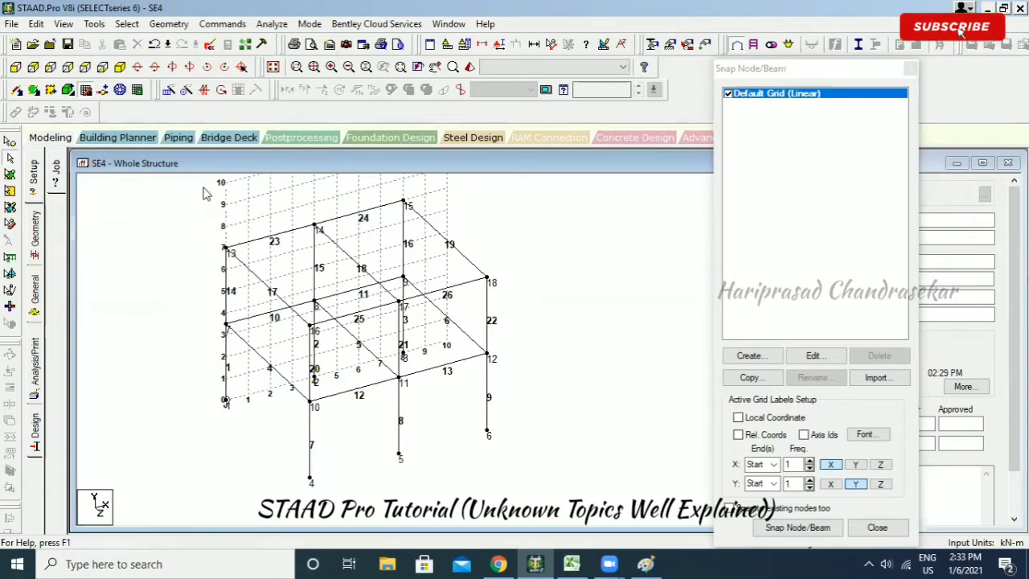
pyautogui.click(169, 23)
pyautogui.moveTo(194, 320)
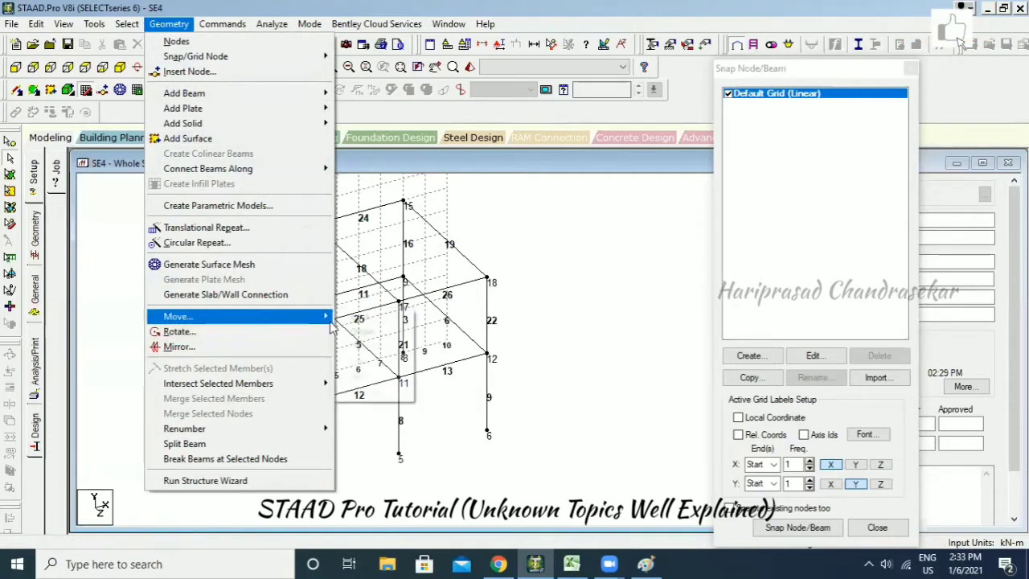
pyautogui.click(595, 296)
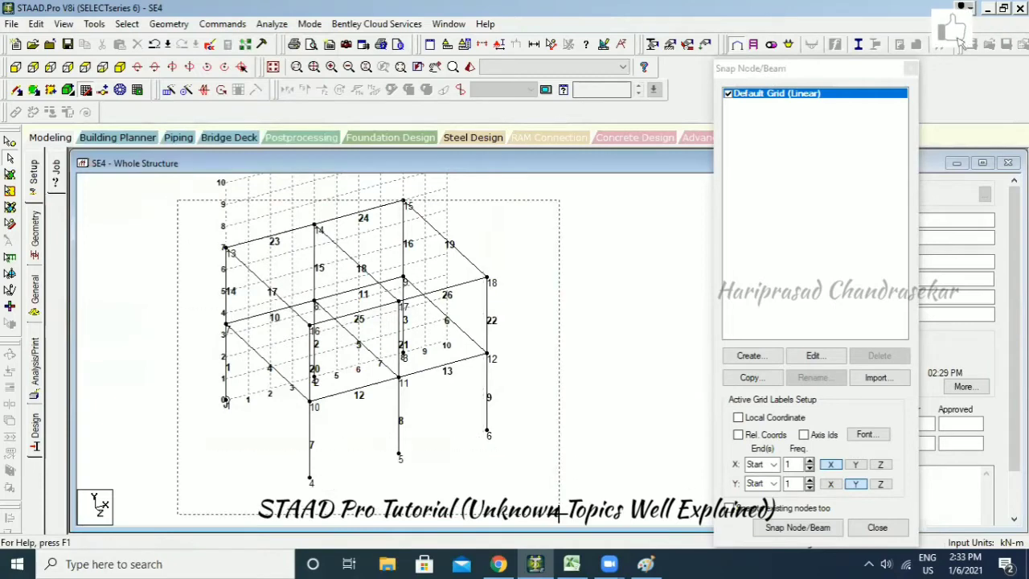
pyautogui.hotkey('ctrl', 'a')
pyautogui.click(574, 322)
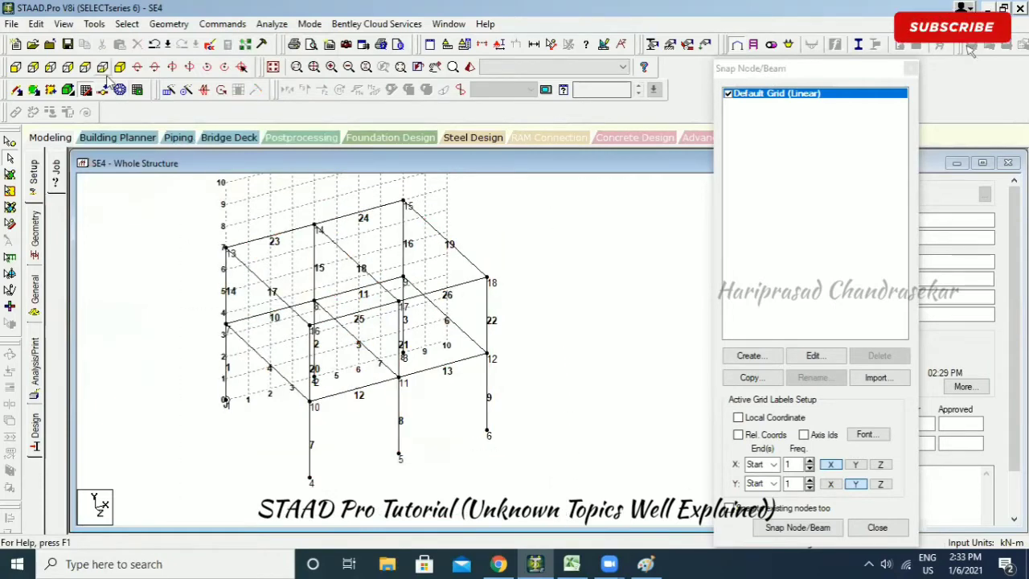
# Select the top-level beams in front view and move their joints -0.5 m in Y, splitting existing members at the moved nodes.
pyautogui.click(16, 69)
pyautogui.moveTo(237, 309); pyautogui.dragTo(238, 310, button='middle')
pyautogui.moveTo(164, 220); pyautogui.dragTo(539, 265)
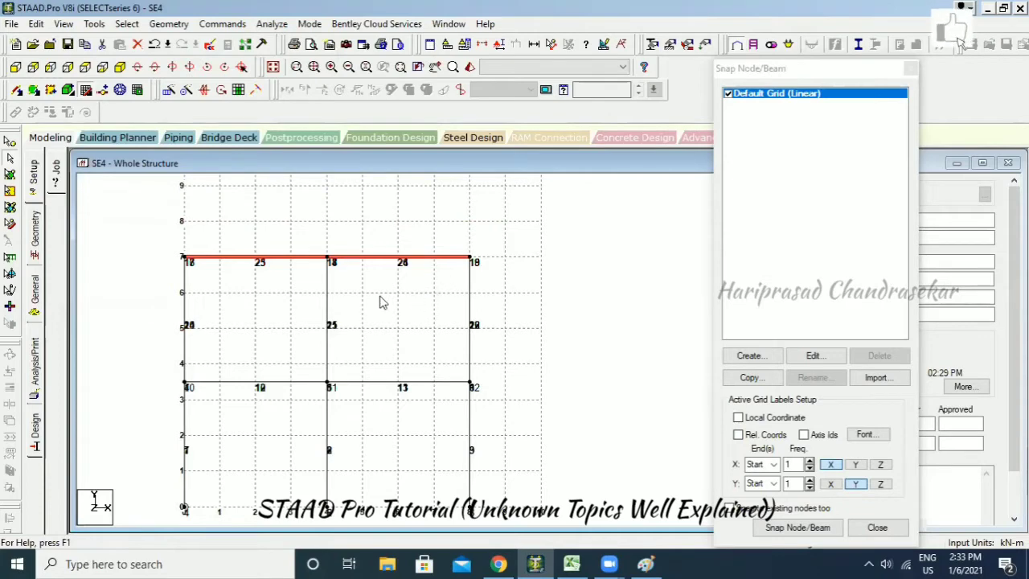
pyautogui.click(127, 24)
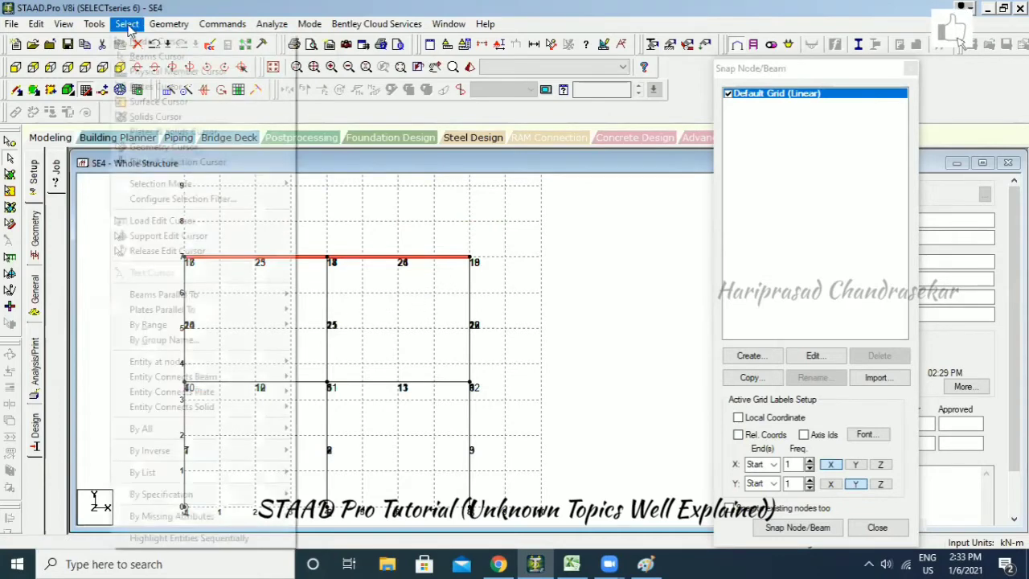
pyautogui.click(170, 24)
pyautogui.moveTo(212, 315)
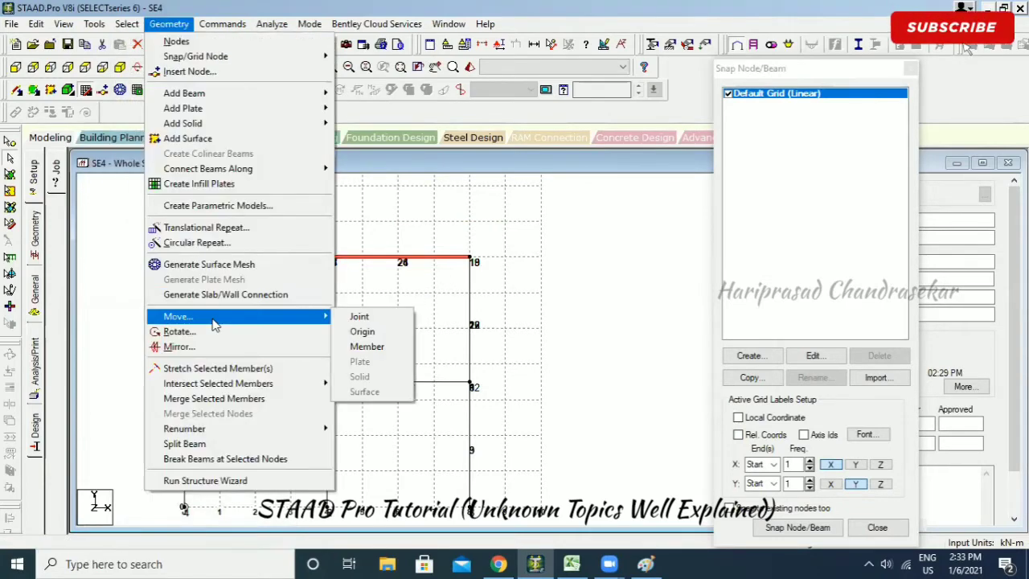
pyautogui.click(359, 319)
pyautogui.moveTo(494, 159); pyautogui.dragTo(599, 155)
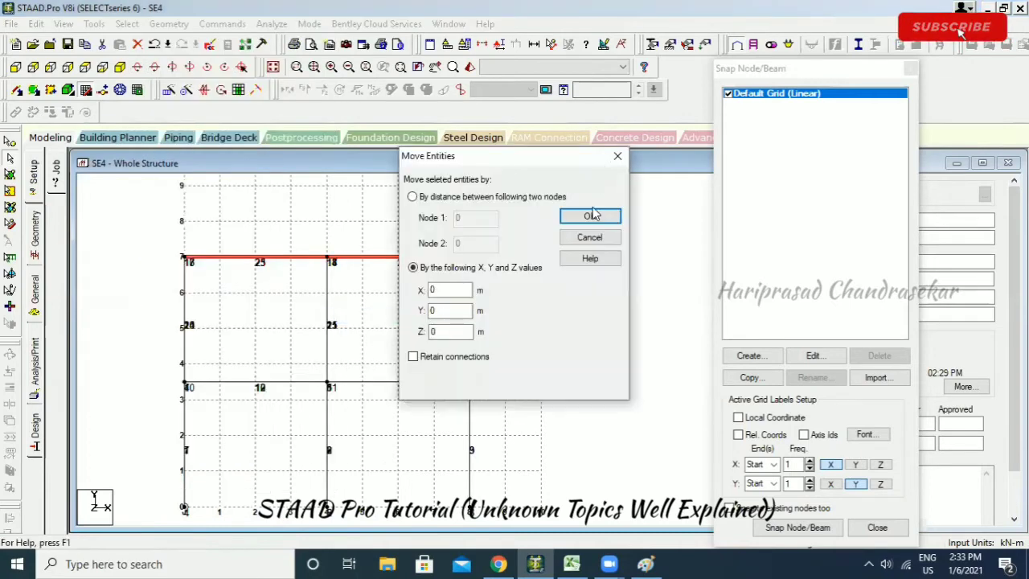
pyautogui.doubleClick(563, 309)
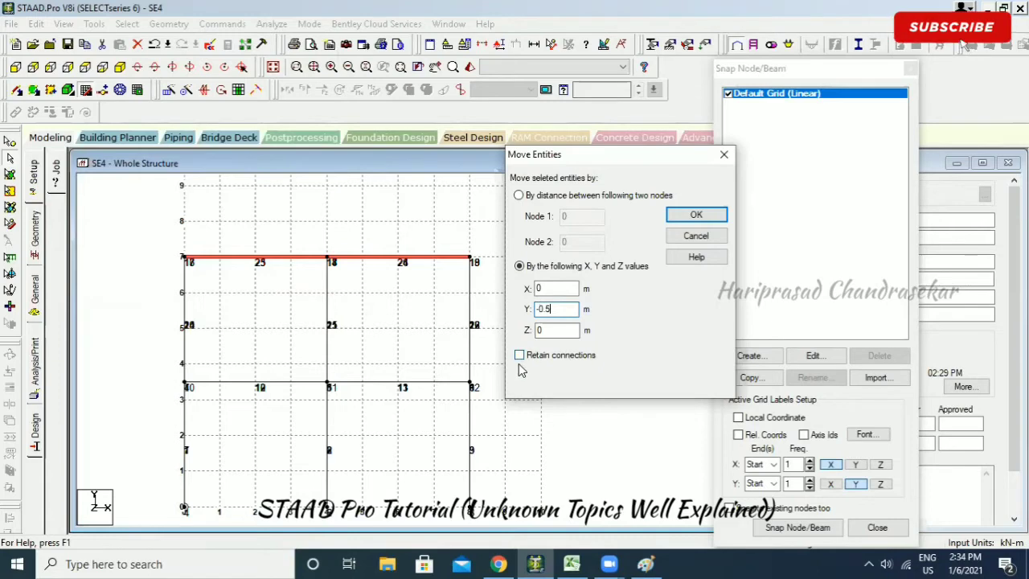
pyautogui.click(696, 215)
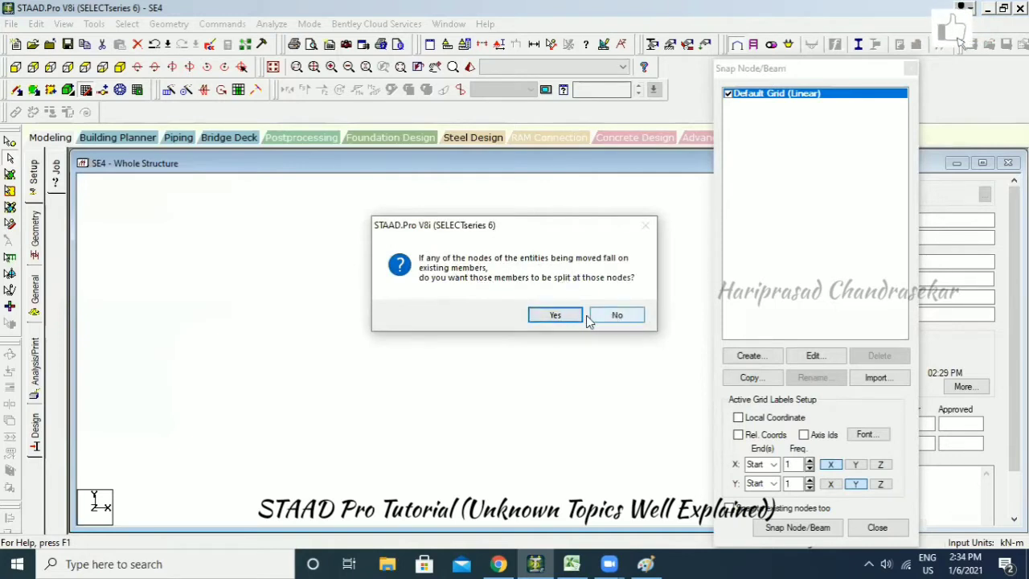
pyautogui.click(561, 317)
pyautogui.click(375, 259)
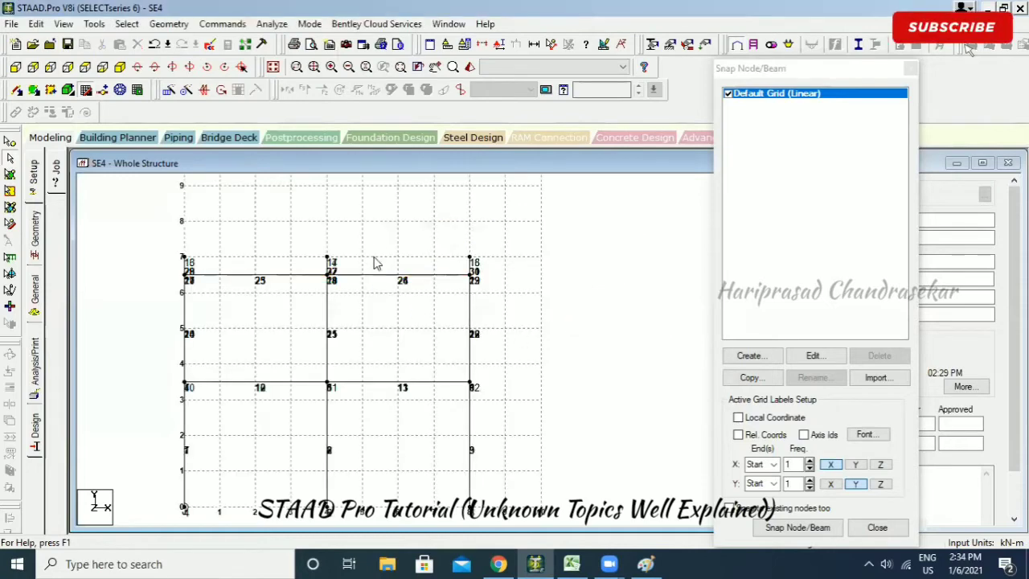
# Inspect the lowered top-level beams in the isometric view and undo the move.
pyautogui.click(120, 68)
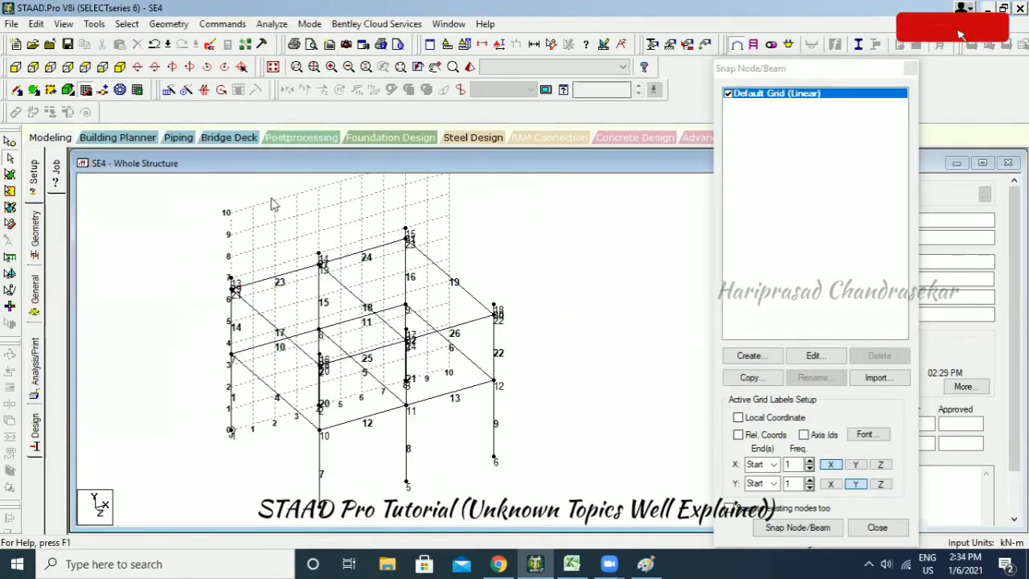
pyautogui.scroll(1, 234, 285)
pyautogui.click(961, 42)
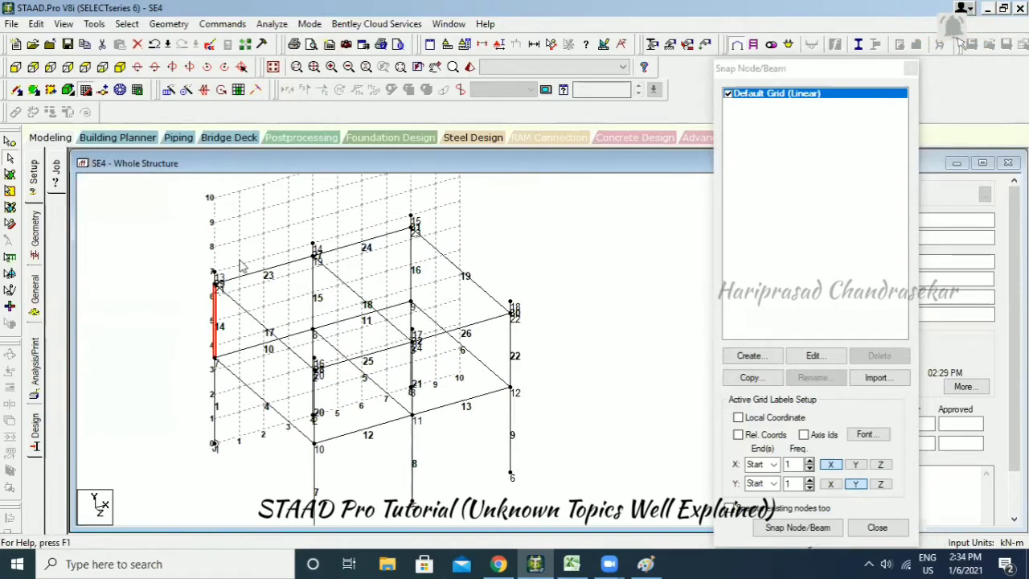
pyautogui.click(201, 190)
pyautogui.click(155, 45)
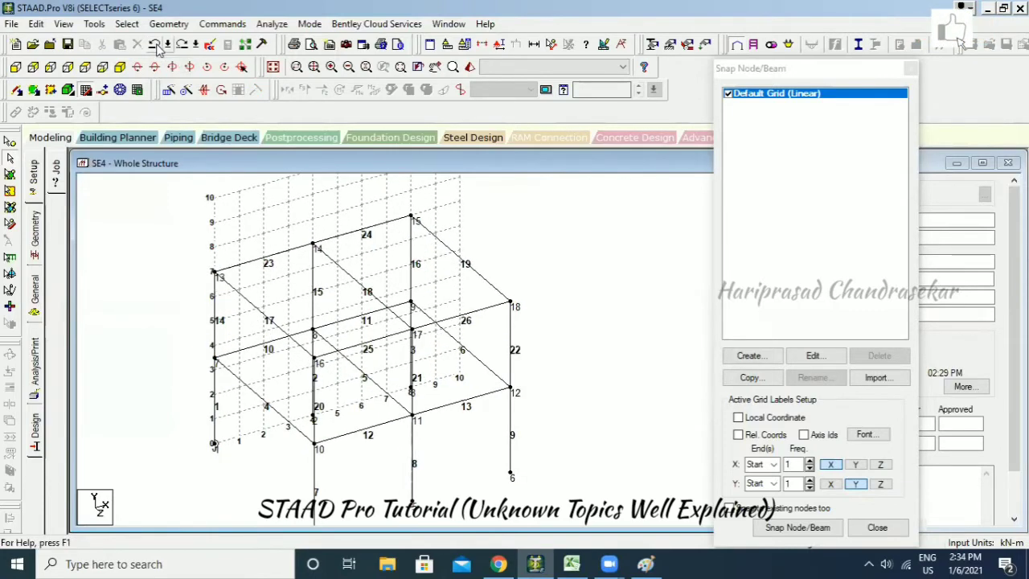
# Select the top-level beams in front view, try moving their joints -0.5 m in Y without splitting members, and undo the move.
pyautogui.click(16, 68)
pyautogui.moveTo(135, 225); pyautogui.dragTo(519, 268)
pyautogui.click(169, 23)
pyautogui.moveTo(242, 315)
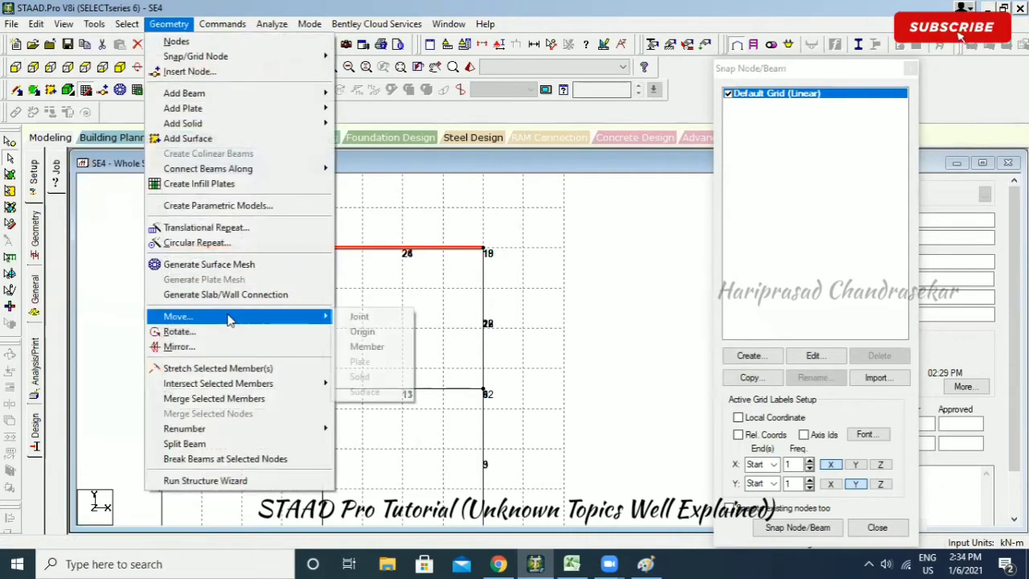
pyautogui.click(361, 318)
pyautogui.doubleClick(446, 310)
pyautogui.write('-')
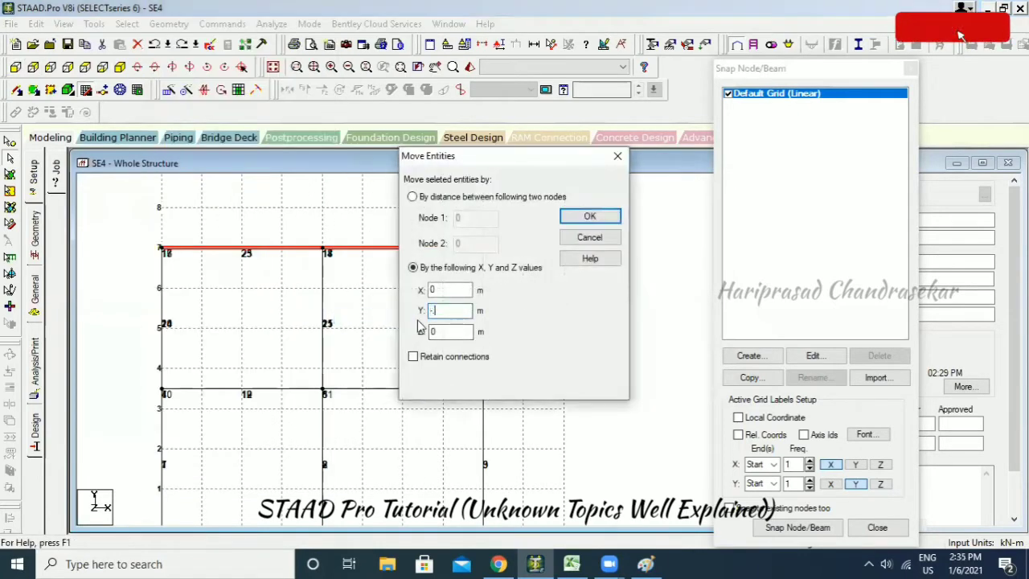
pyautogui.write('5')
pyautogui.click(589, 216)
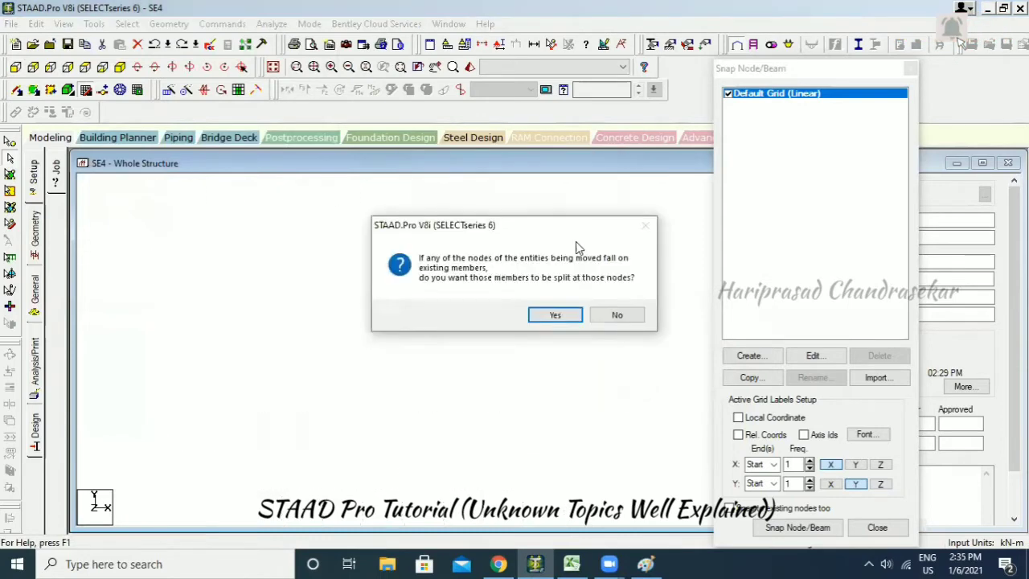
pyautogui.click(618, 315)
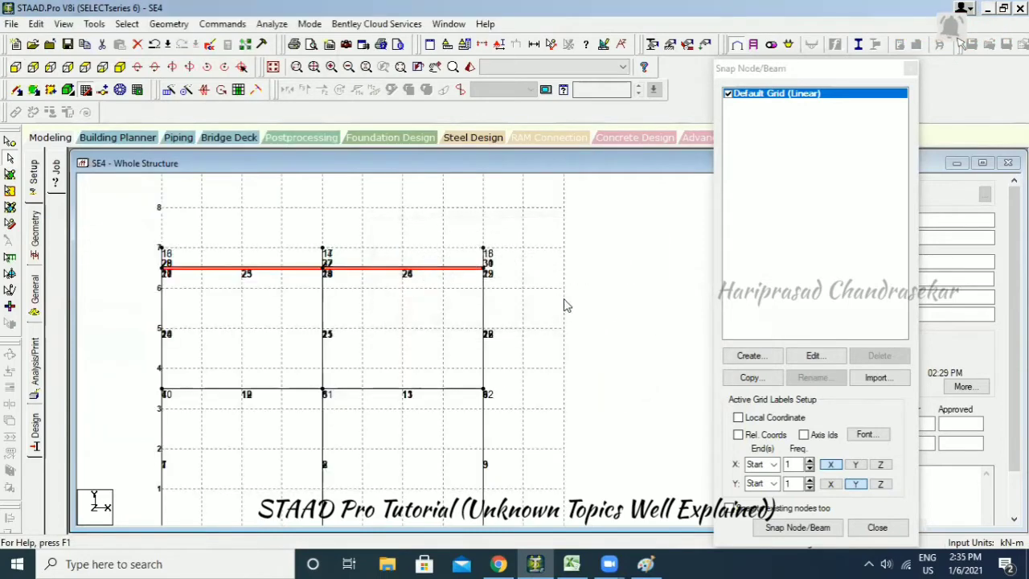
pyautogui.click(567, 299)
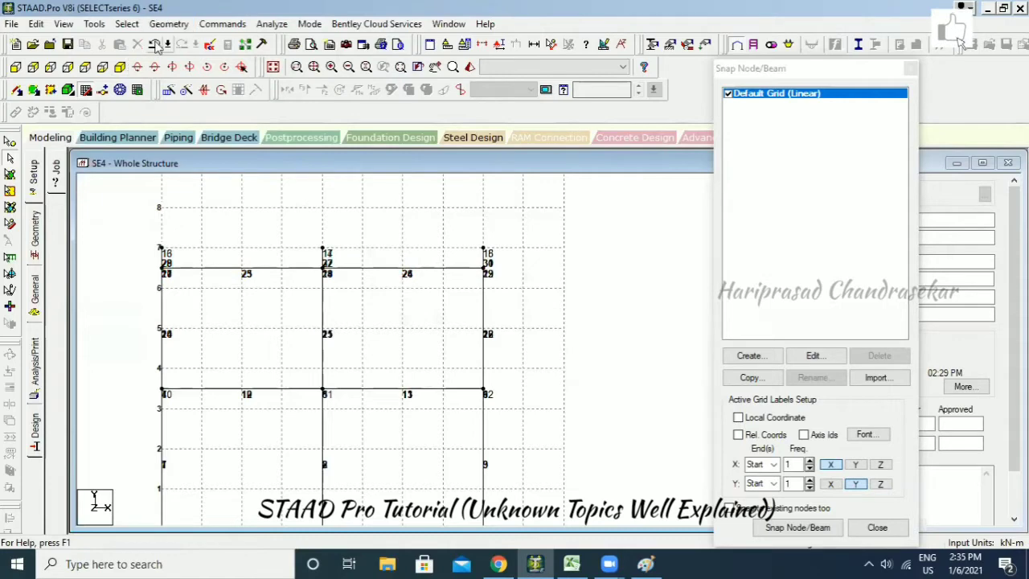
pyautogui.click(155, 46)
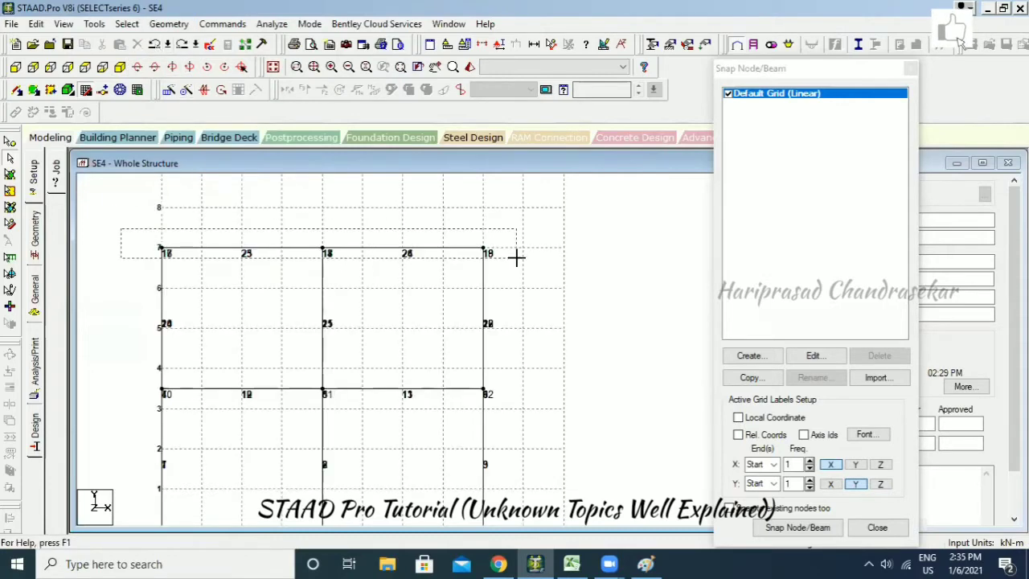
# Reselect the top-level beams, move their joints -0.5 m in Y with member splitting declined, and inspect the frame in isometric view.
pyautogui.click(450, 248)
pyautogui.click(169, 23)
pyautogui.moveTo(217, 316)
pyautogui.click(376, 320)
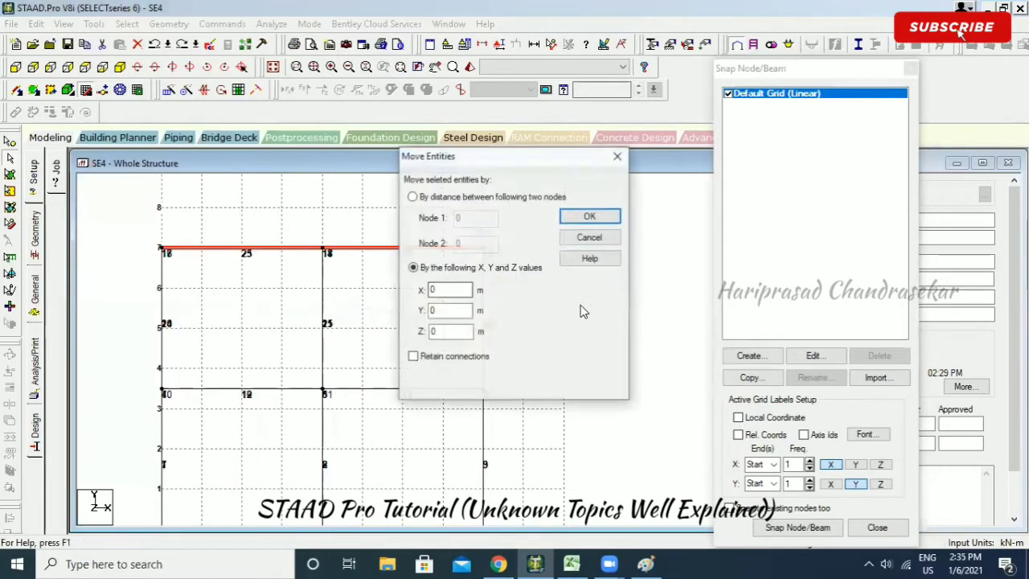
pyautogui.moveTo(457, 311); pyautogui.dragTo(391, 316)
pyautogui.write('-.5')
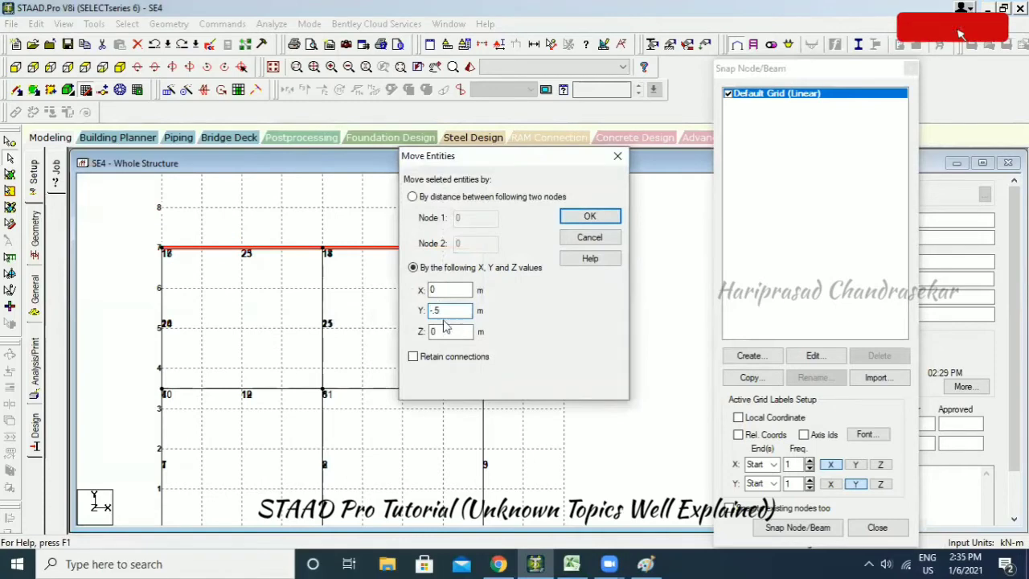
pyautogui.click(590, 216)
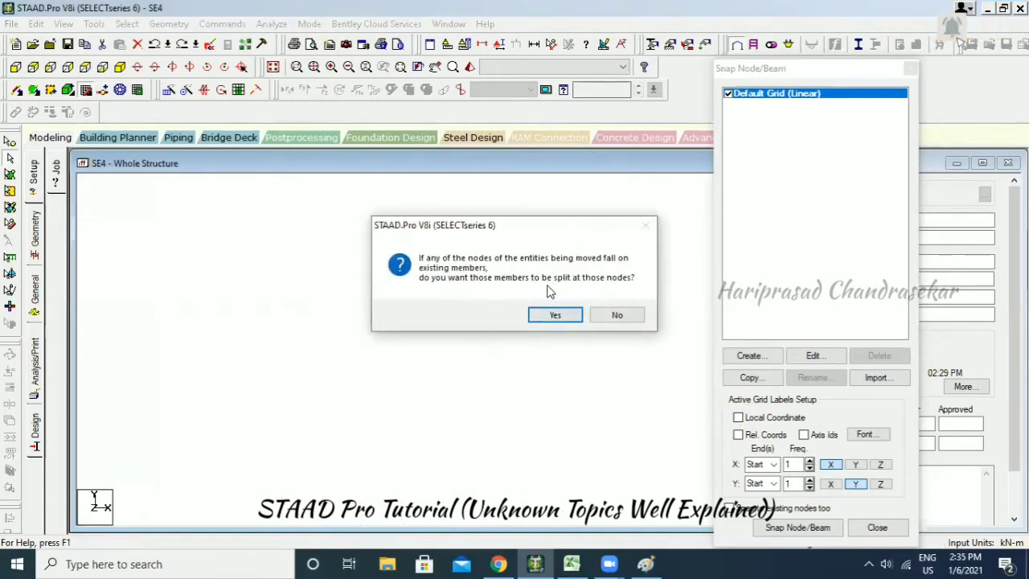
pyautogui.click(617, 316)
pyautogui.click(119, 67)
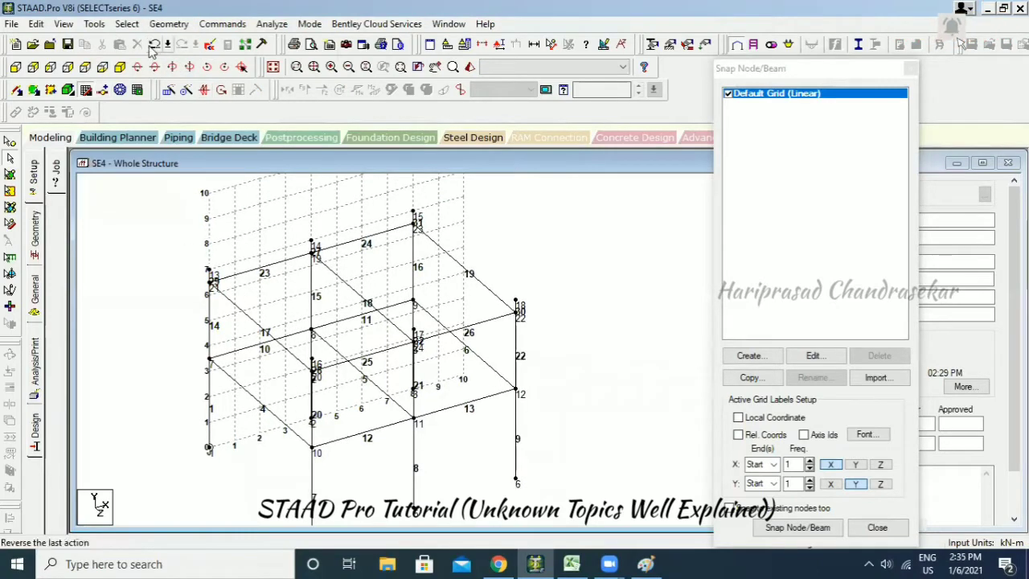
# Move the top-level beams' joints -0.5 m in Y with Retain connections enabled, accepting the splitting of existing members.
pyautogui.click(16, 68)
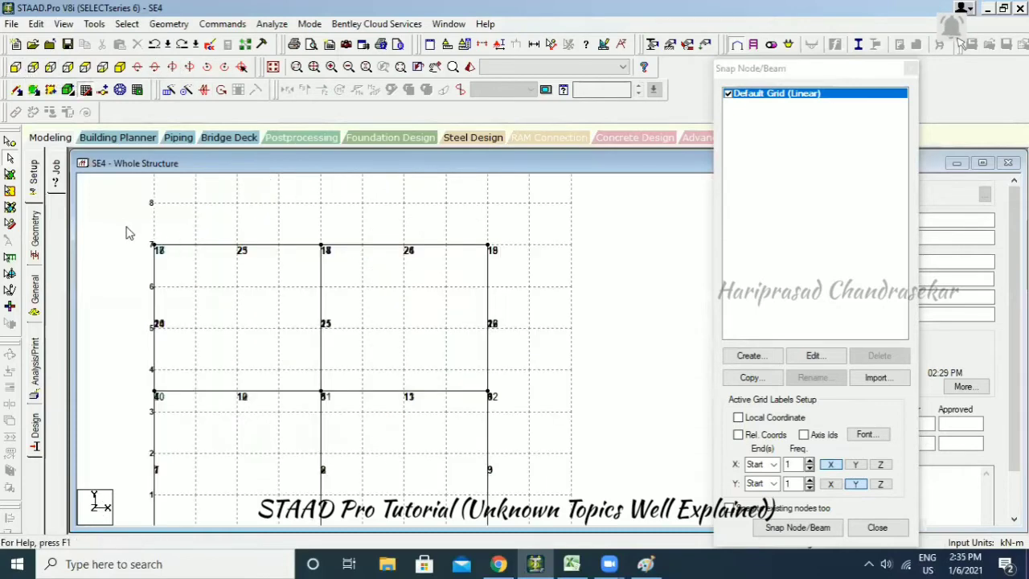
pyautogui.click(298, 250)
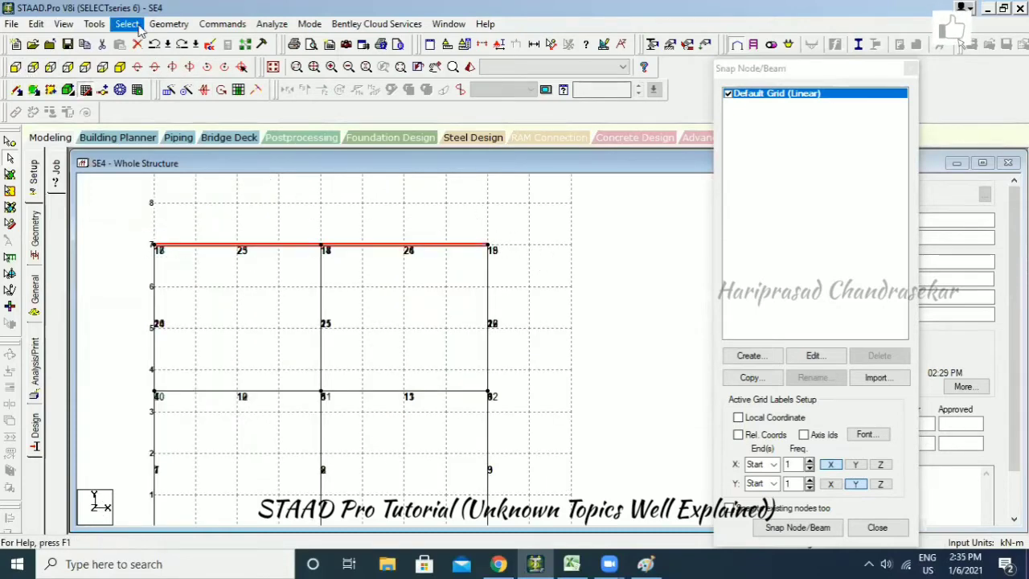
pyautogui.click(169, 23)
pyautogui.moveTo(287, 323)
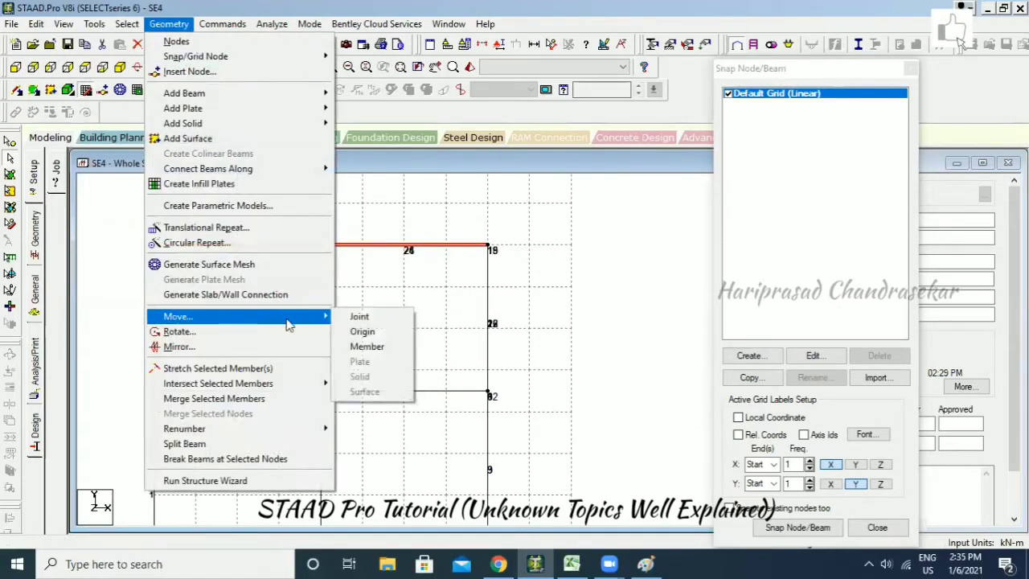
pyautogui.click(360, 318)
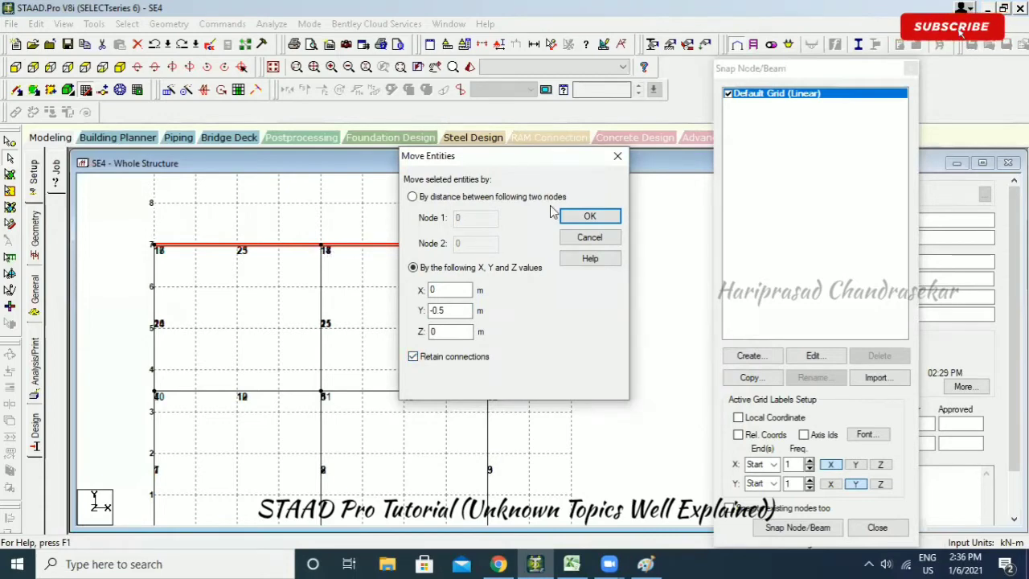
pyautogui.click(592, 216)
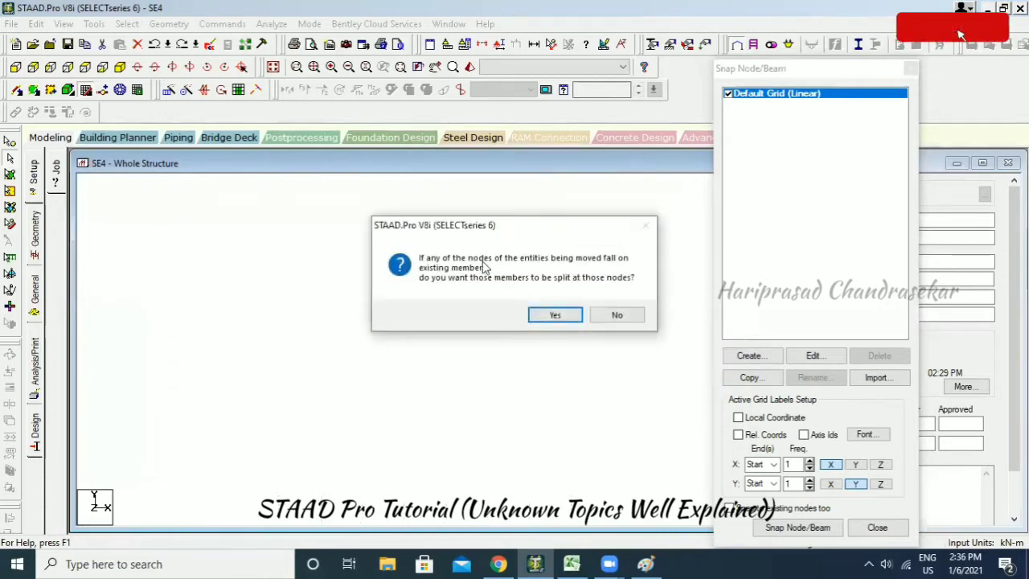
pyautogui.click(560, 315)
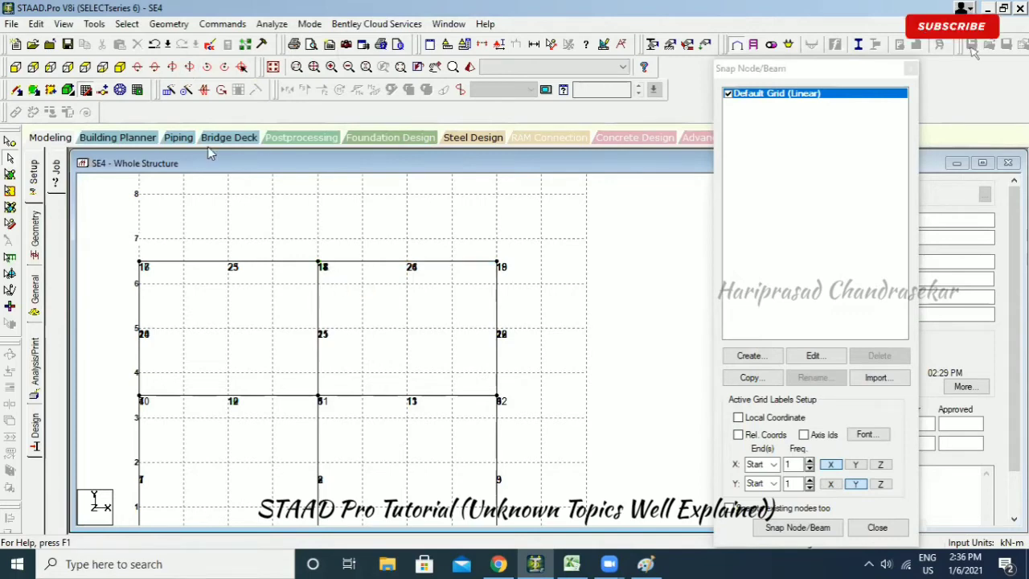
# Try moving the top-level joints 0.5 m in Y without retaining connections, inspect the frame in isometric view, and undo the move.
pyautogui.moveTo(305, 267); pyautogui.dragTo(329, 212, button='middle')
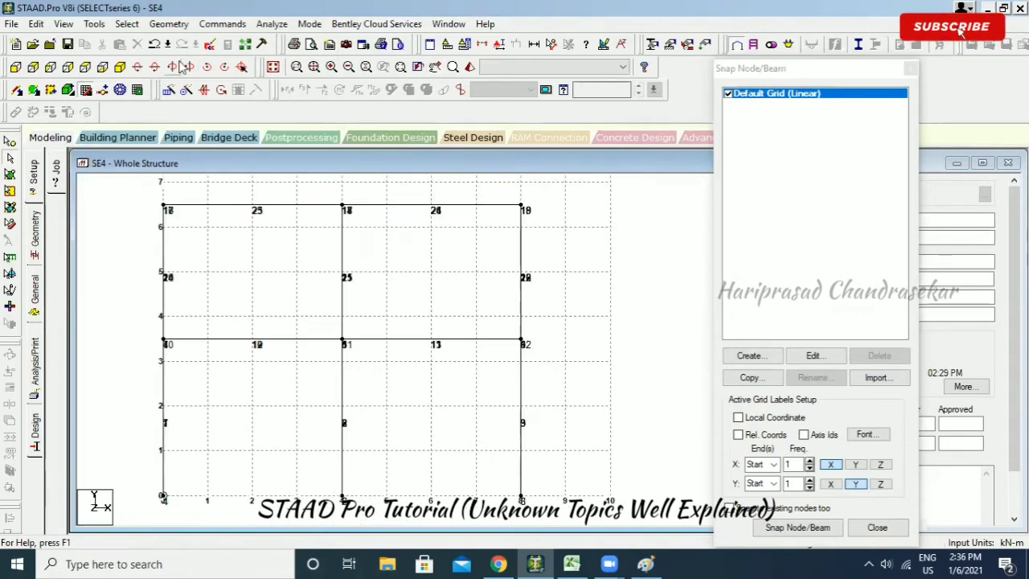
pyautogui.moveTo(187, 212); pyautogui.dragTo(185, 253, button='middle')
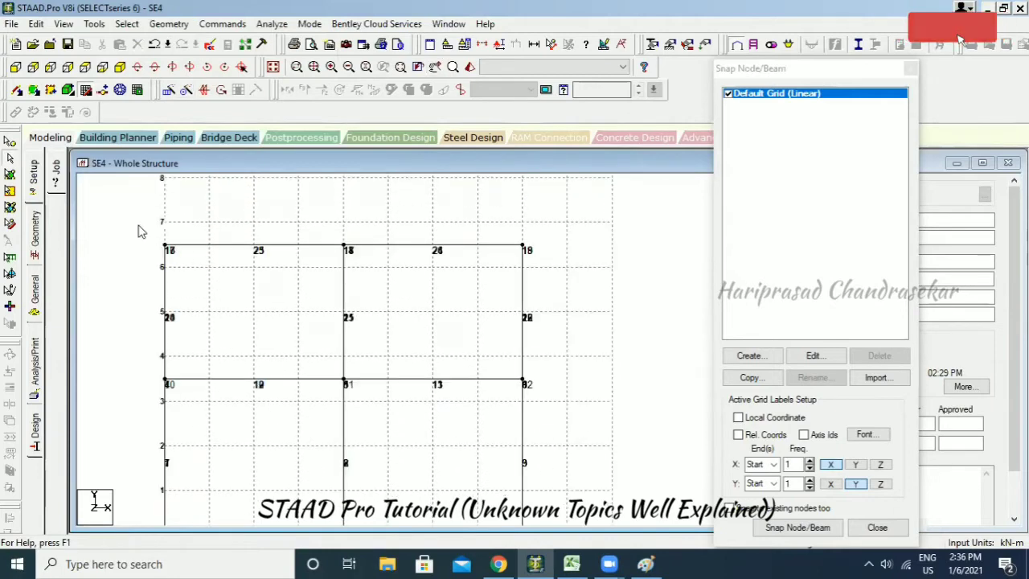
pyautogui.moveTo(142, 202); pyautogui.dragTo(563, 265)
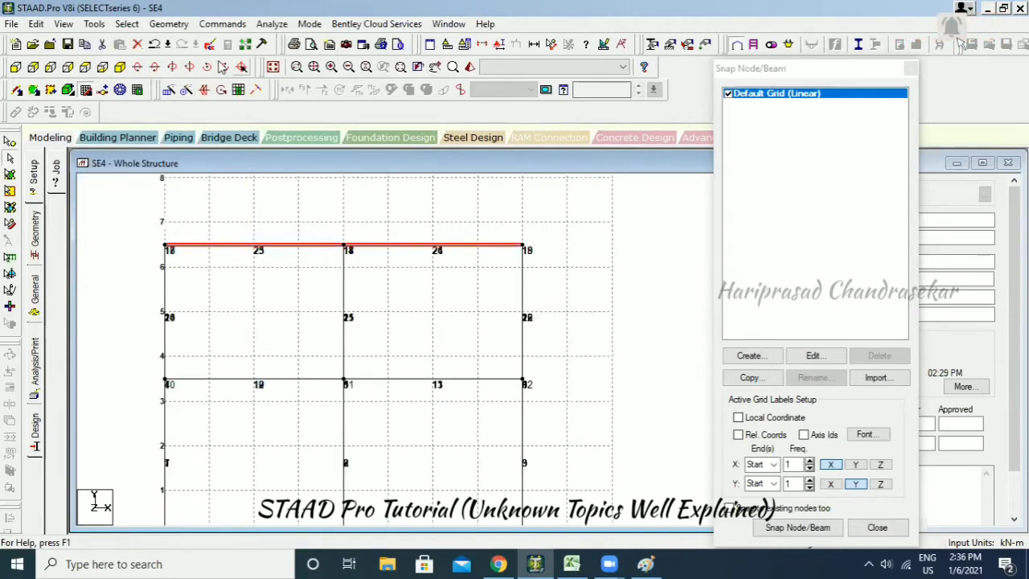
pyautogui.click(169, 24)
pyautogui.moveTo(250, 318)
pyautogui.click(366, 320)
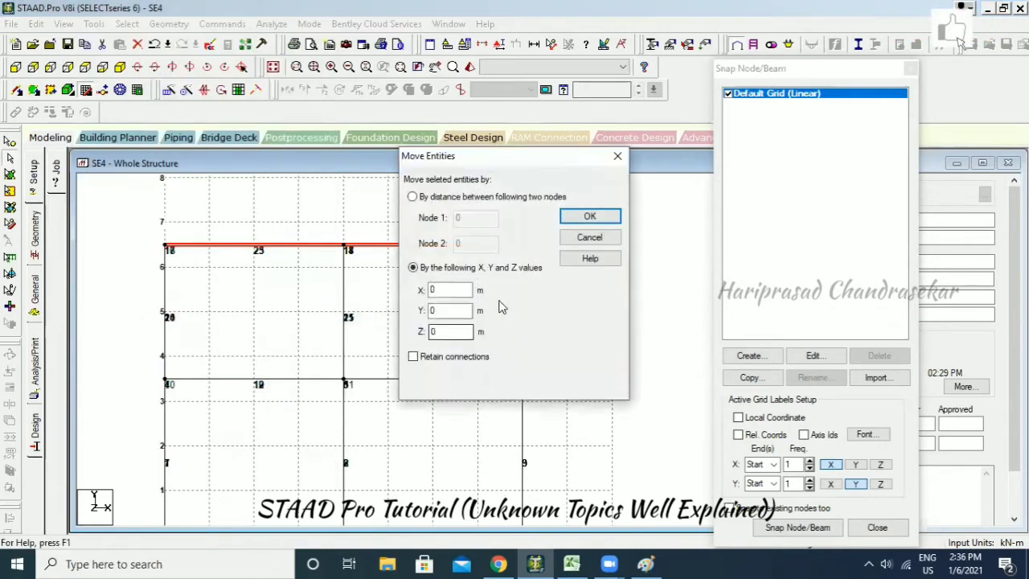
pyautogui.write('.5')
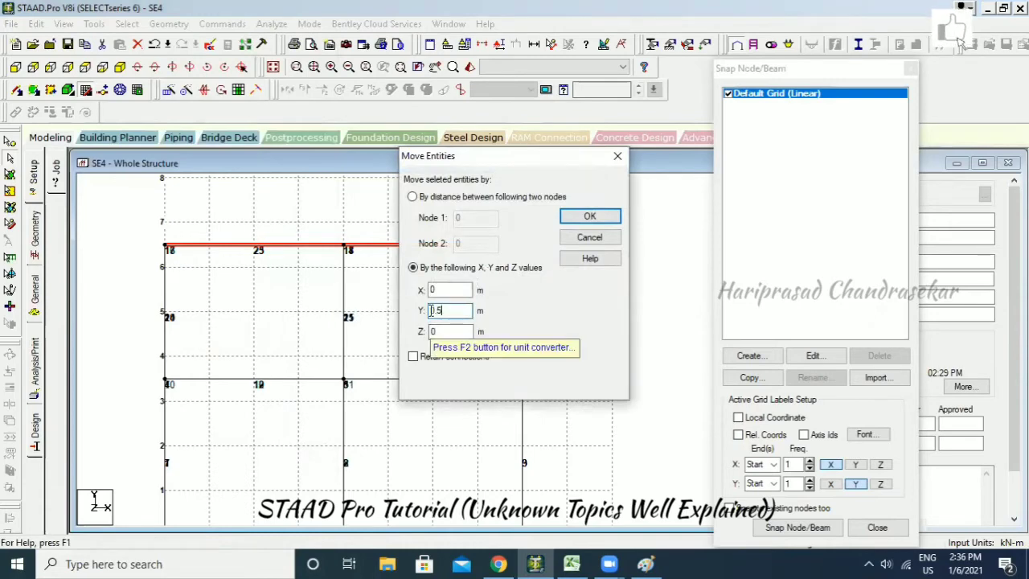
pyautogui.click(415, 358)
pyautogui.click(414, 360)
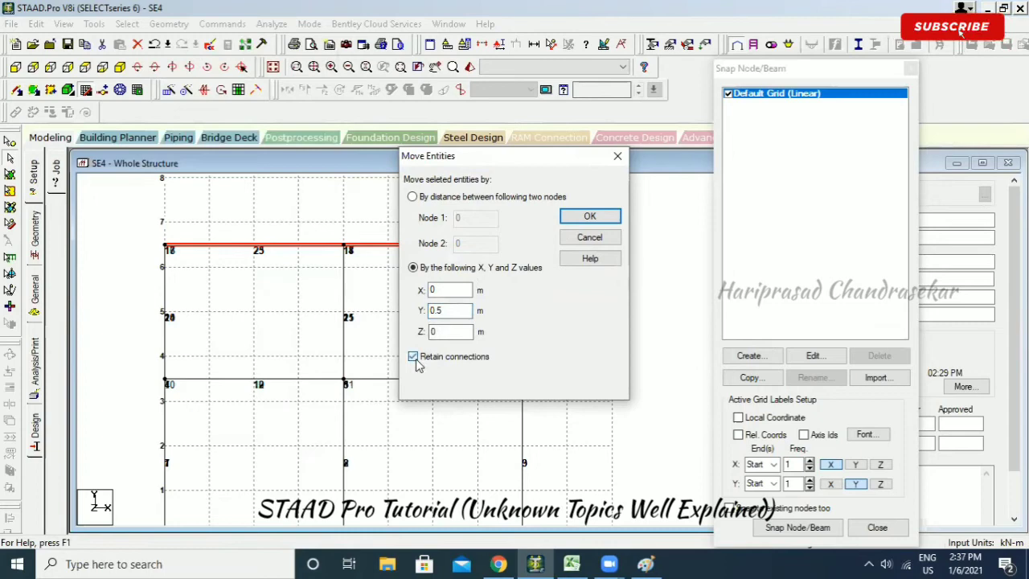
pyautogui.click(589, 218)
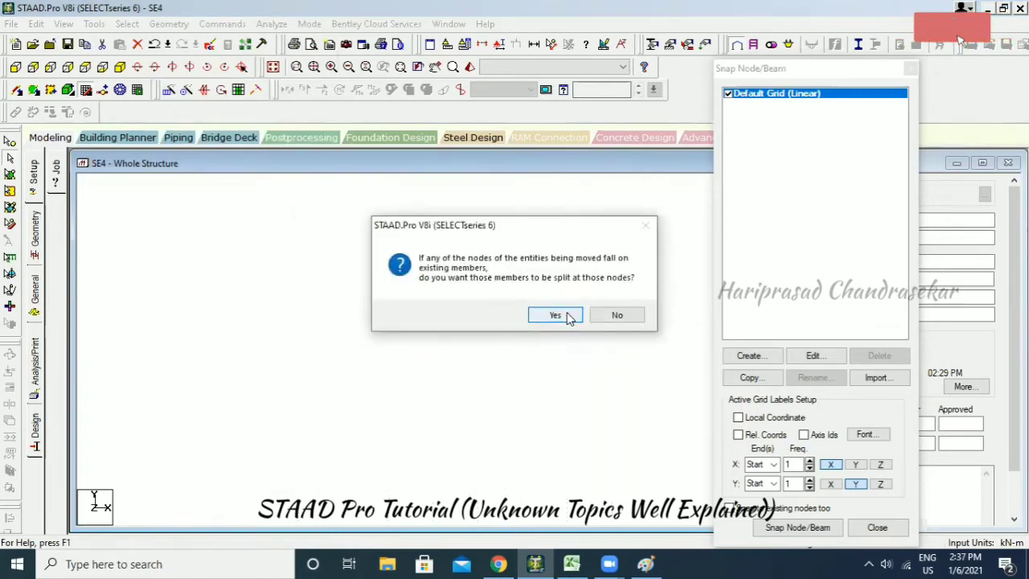
pyautogui.click(555, 314)
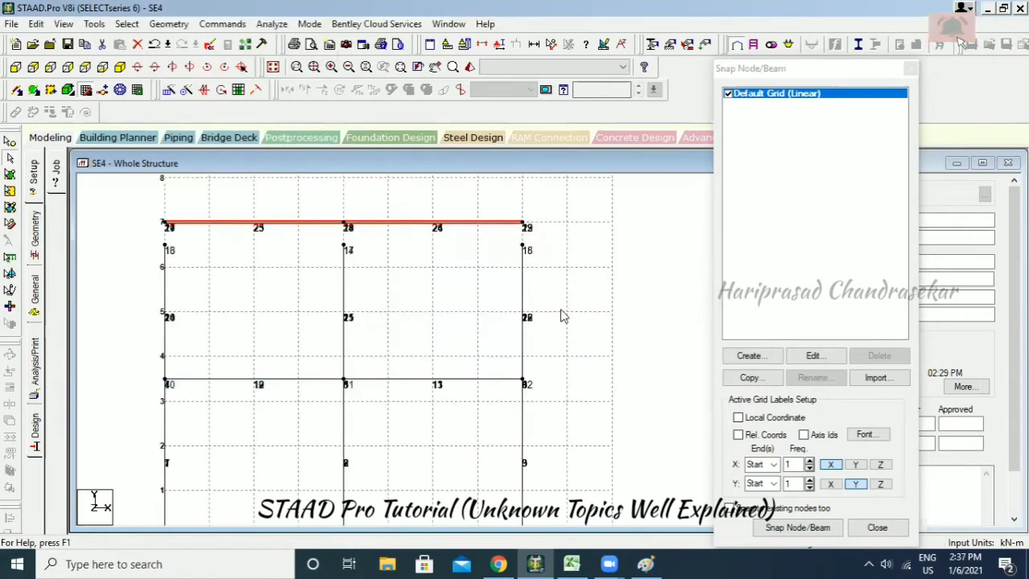
pyautogui.click(137, 68)
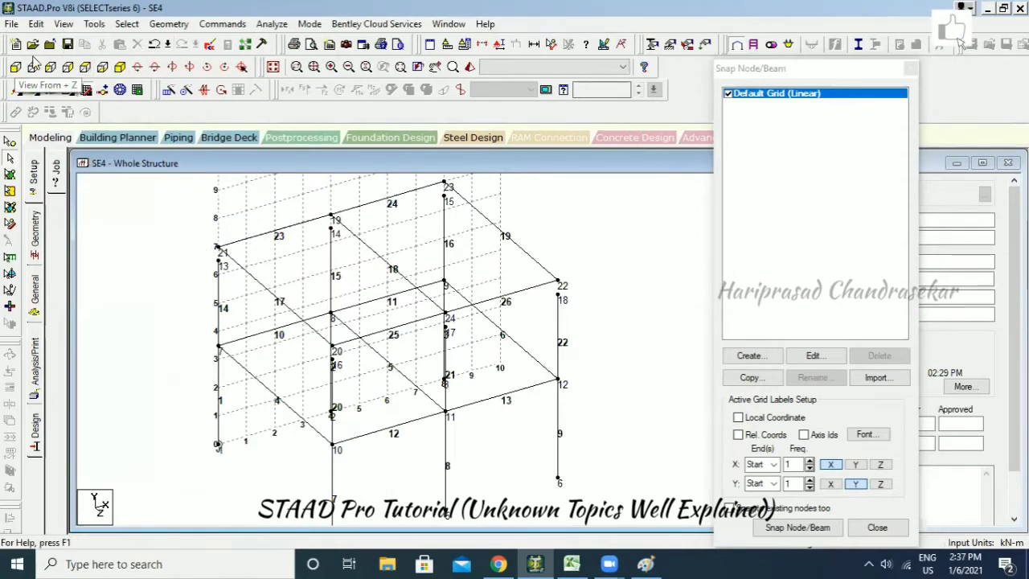
pyautogui.click(155, 45)
pyautogui.click(16, 68)
pyautogui.moveTo(555, 255); pyautogui.dragTo(572, 254)
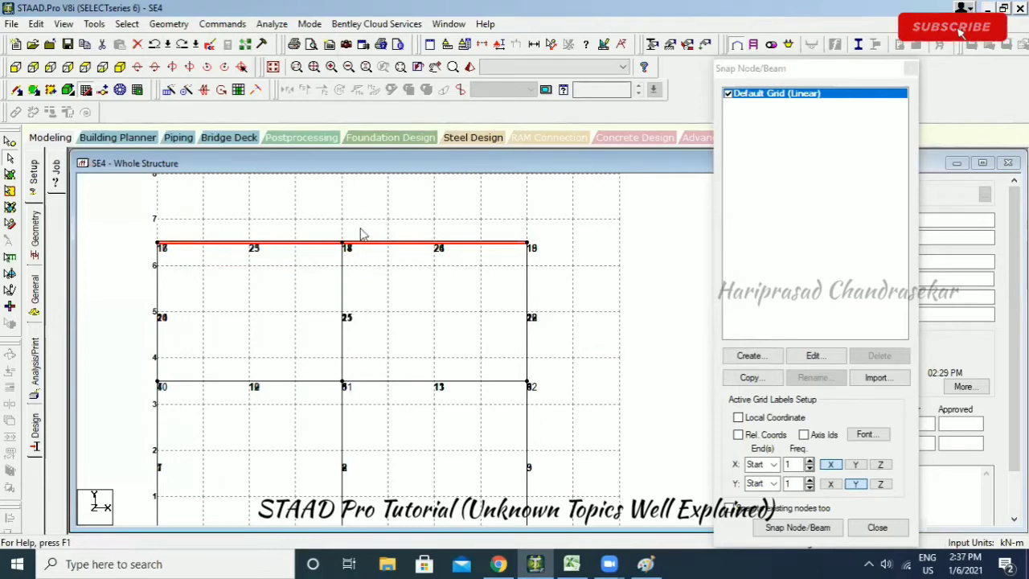
pyautogui.click(168, 23)
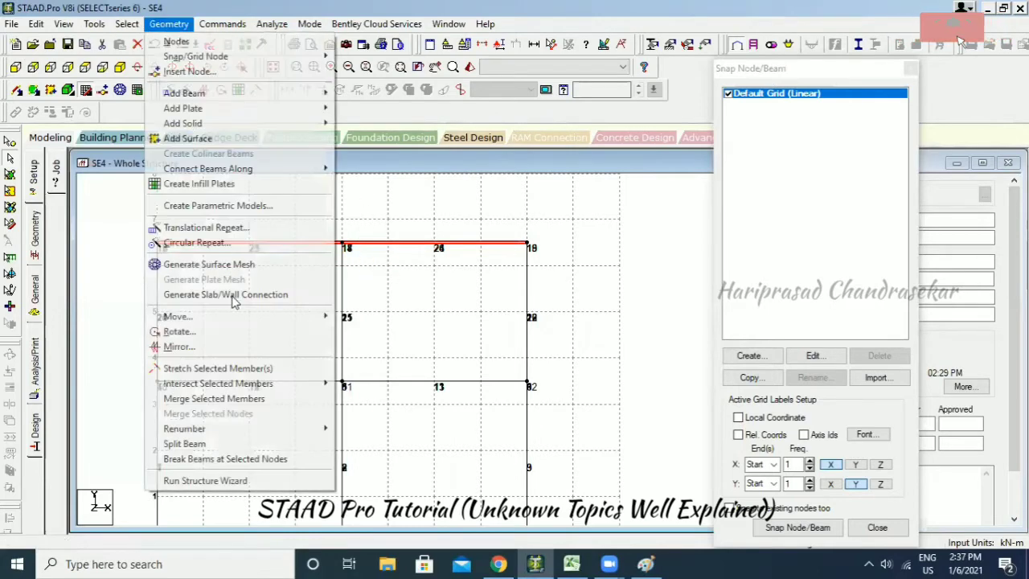
pyautogui.moveTo(245, 316)
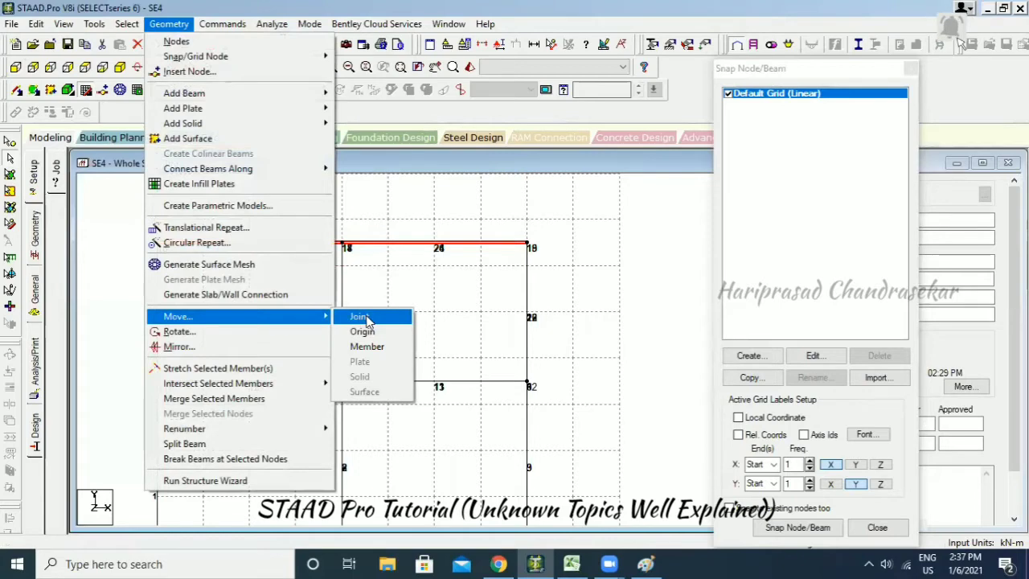
pyautogui.click(393, 284)
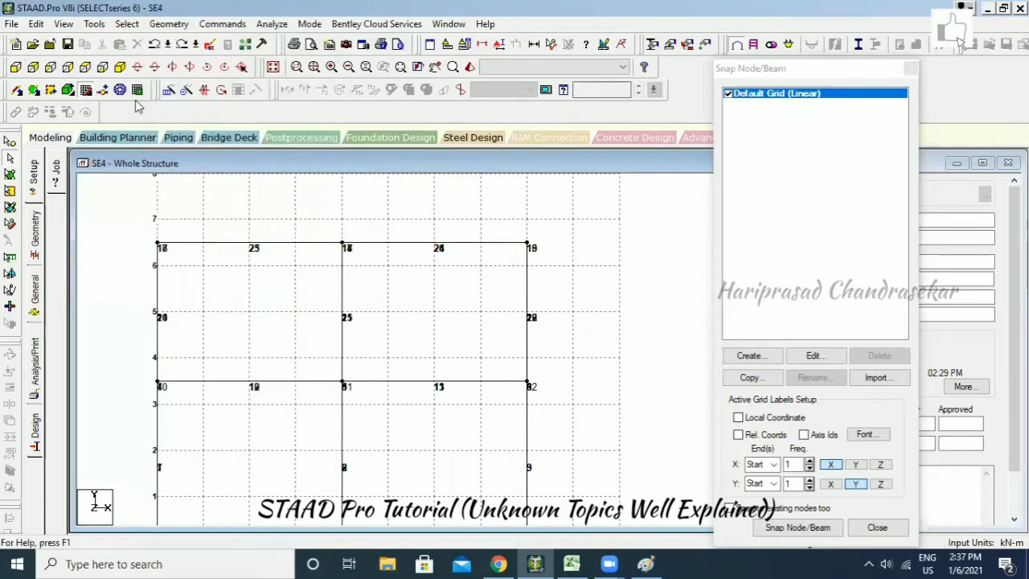
# Try moving the model origin by 1 m in X in isometric view, then undo the origin move.
pyautogui.click(120, 67)
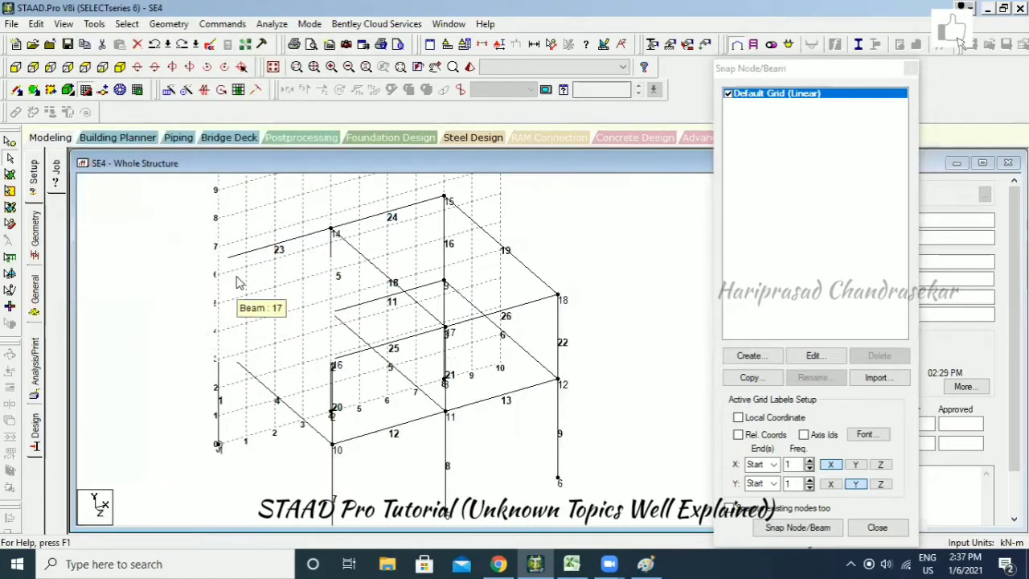
pyautogui.click(168, 23)
pyautogui.moveTo(249, 318)
pyautogui.click(354, 332)
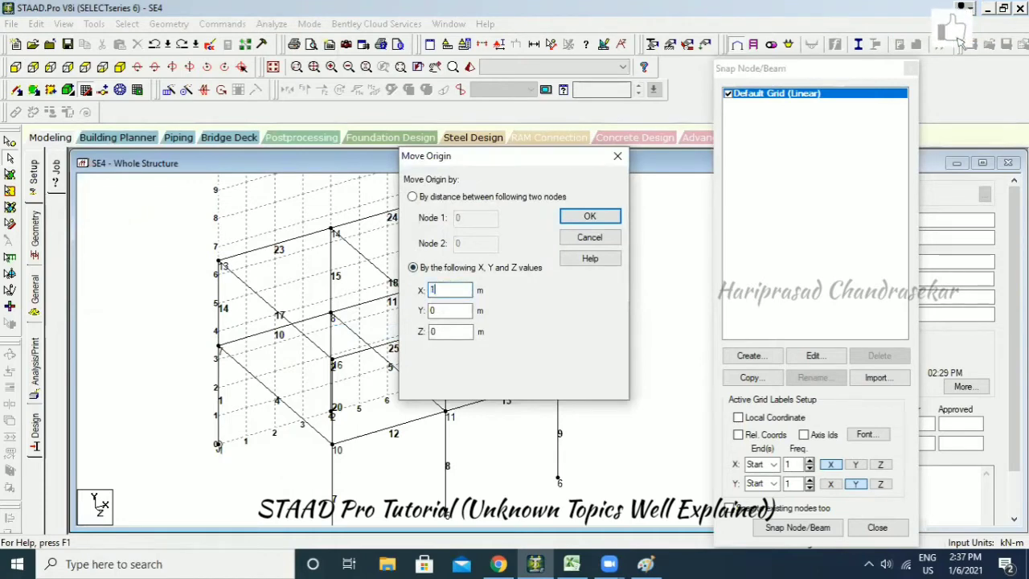
pyautogui.write('1')
pyautogui.click(589, 216)
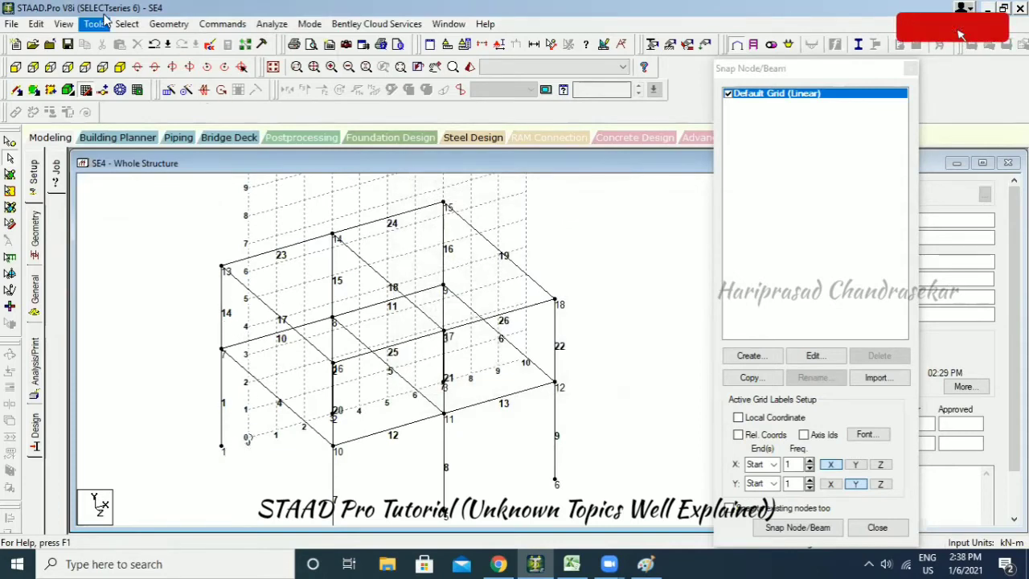
pyautogui.click(155, 46)
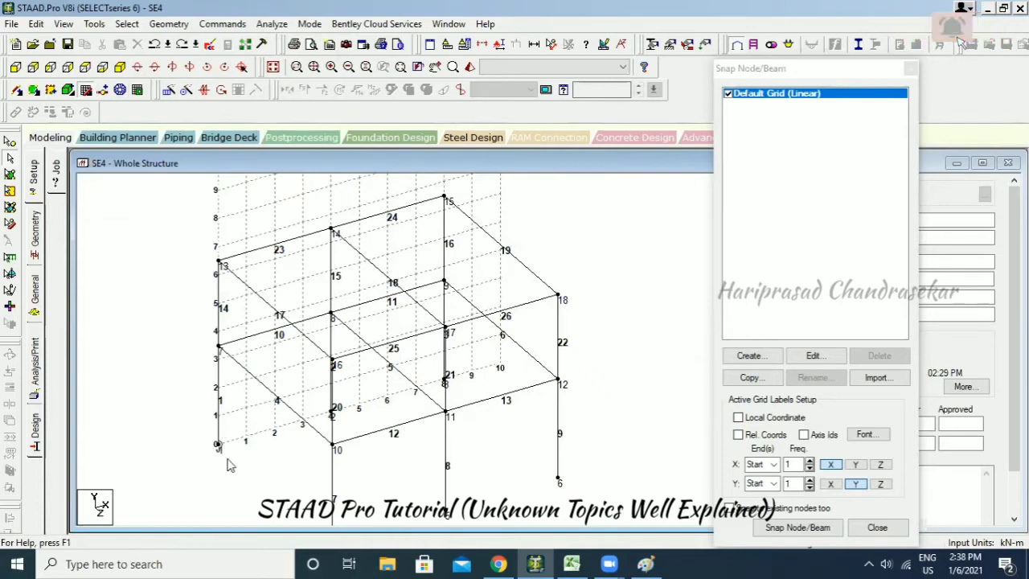
# Try moving the model origin by -1 m in X, then undo the origin move.
pyautogui.click(167, 26)
pyautogui.moveTo(184, 316)
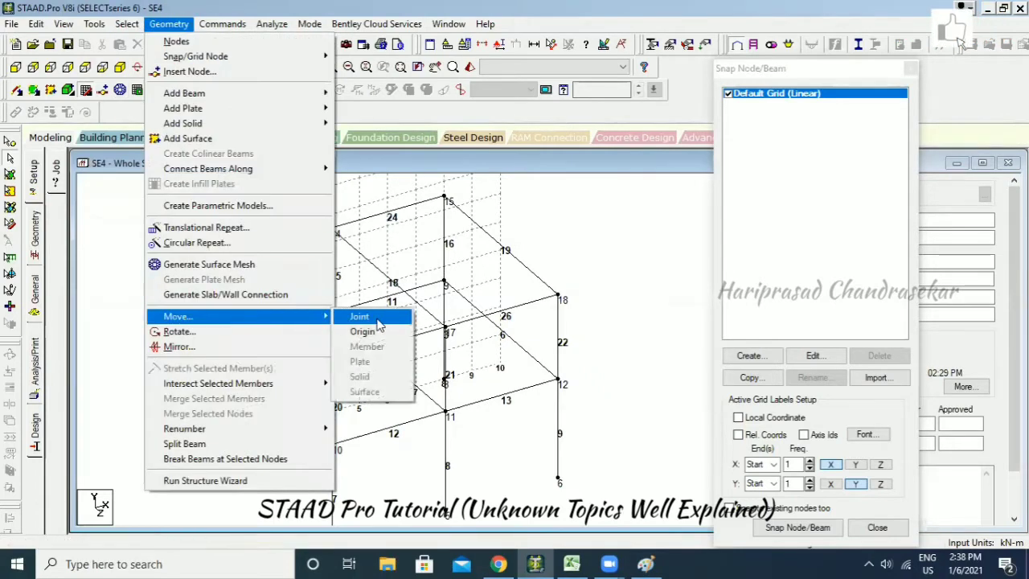
pyautogui.click(366, 331)
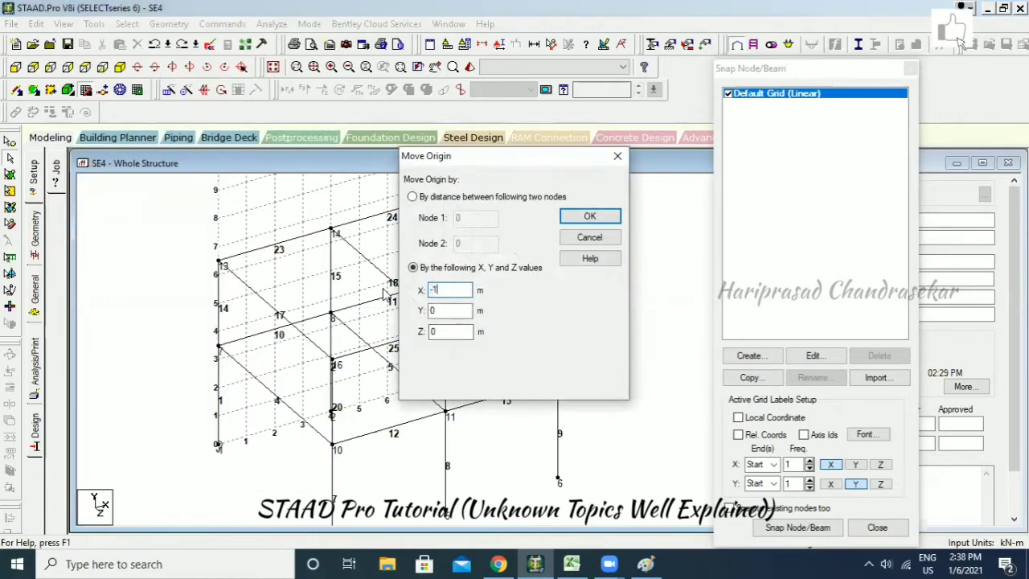
pyautogui.click(589, 216)
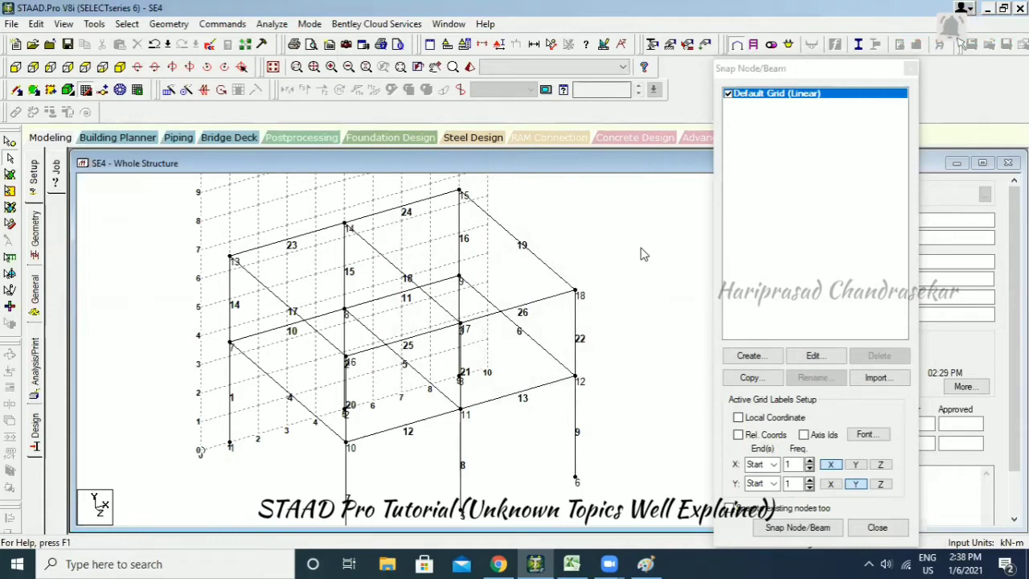
pyautogui.click(156, 45)
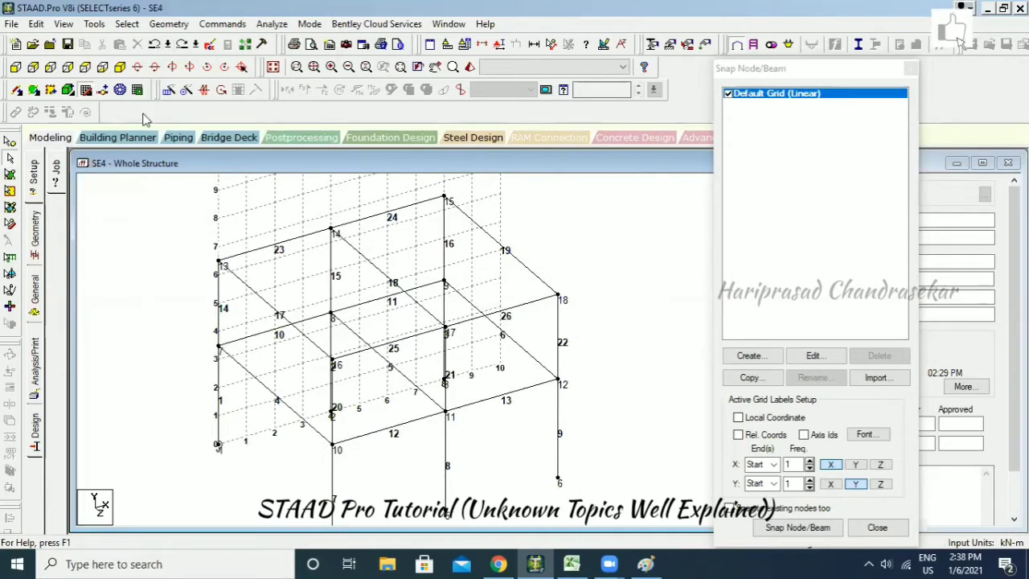
pyautogui.click(127, 23)
pyautogui.moveTo(169, 23)
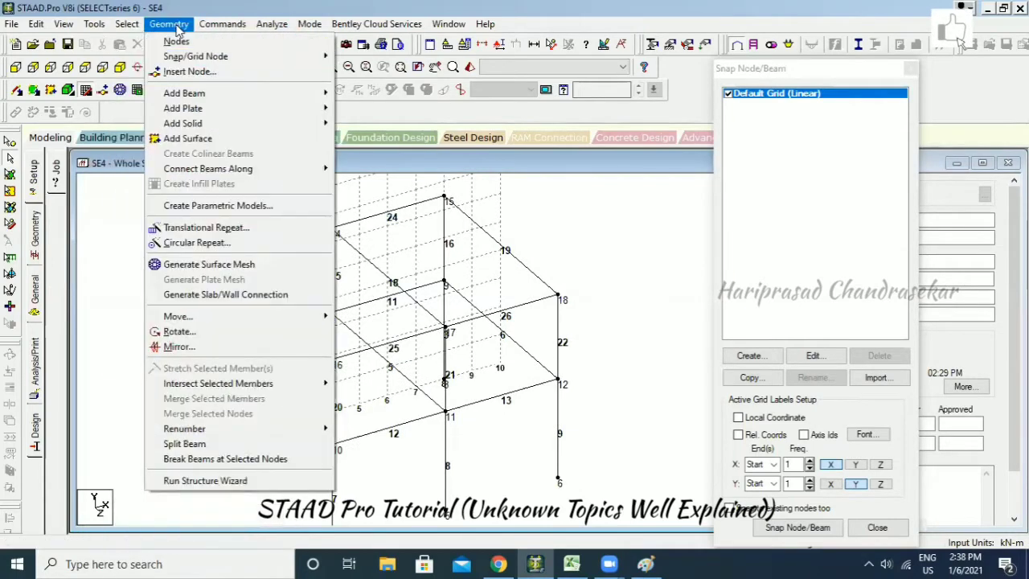
pyautogui.moveTo(207, 315)
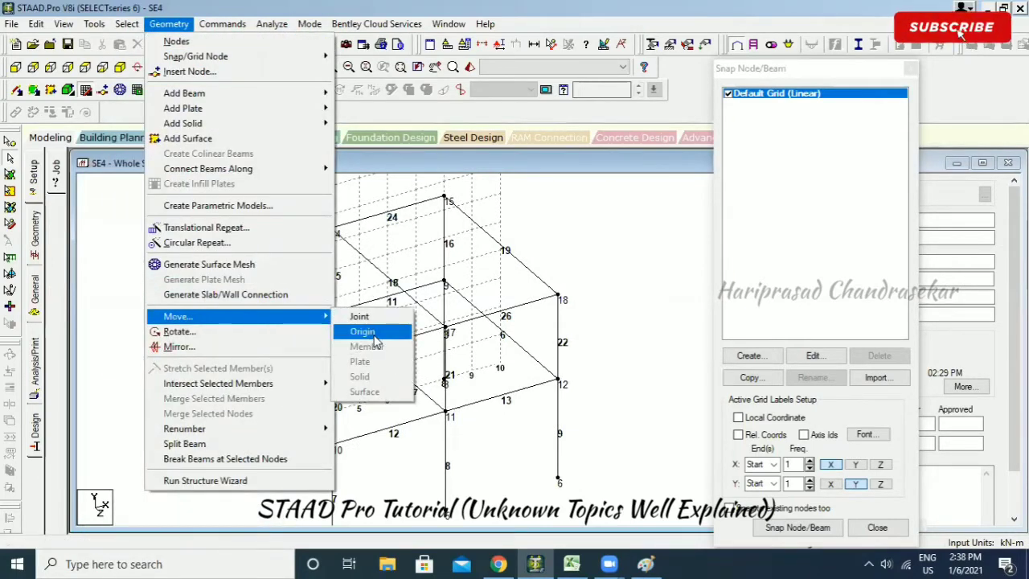
pyautogui.click(372, 335)
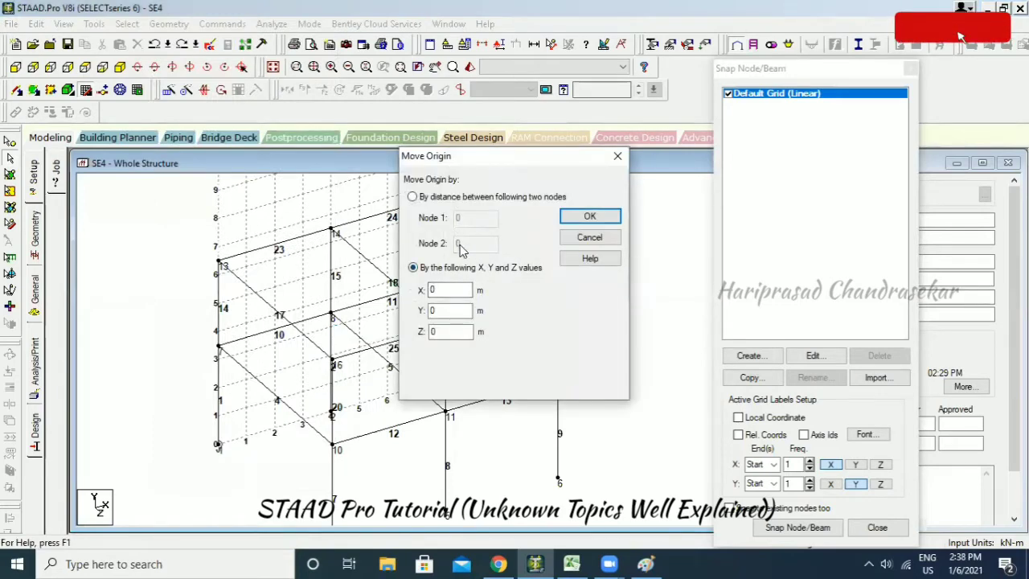
pyautogui.click(577, 239)
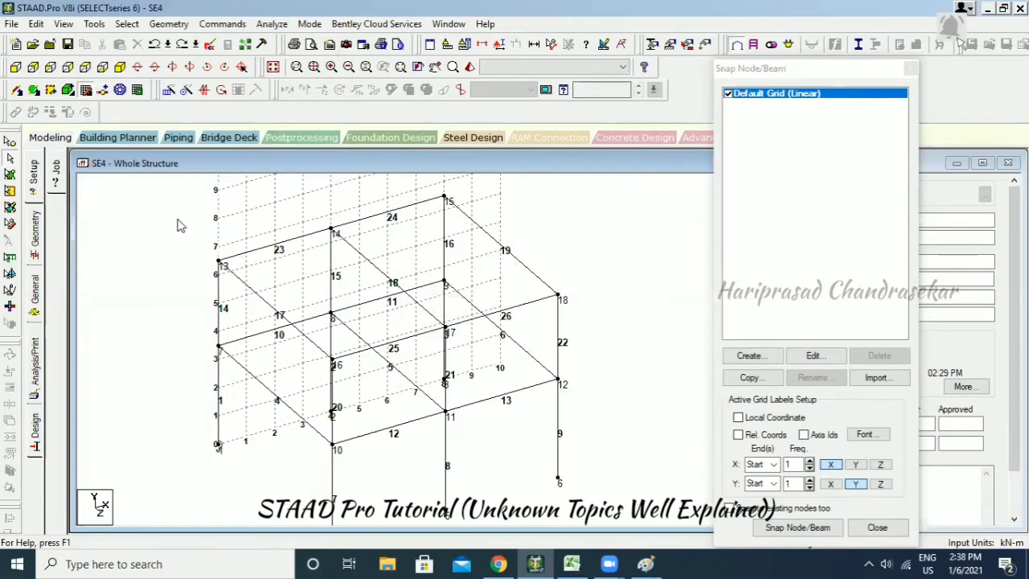
# Select the top-level beams in front view, try the two-node distance option for moving joints, and dismiss the move.
pyautogui.click(16, 67)
pyautogui.moveTo(131, 222); pyautogui.dragTo(575, 282)
pyautogui.moveTo(397, 318); pyautogui.dragTo(341, 277, button='middle')
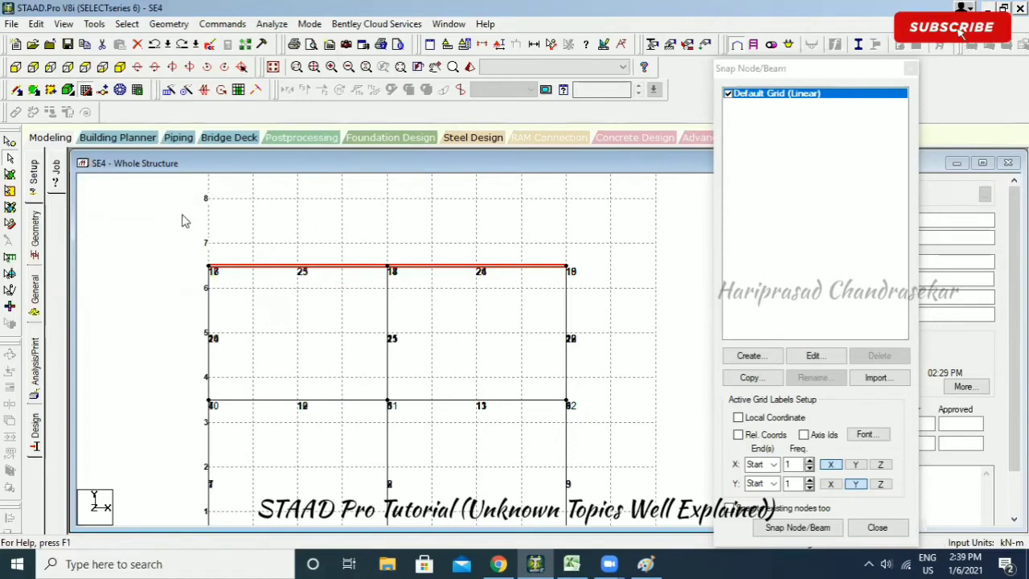
pyautogui.click(527, 316)
pyautogui.click(436, 301)
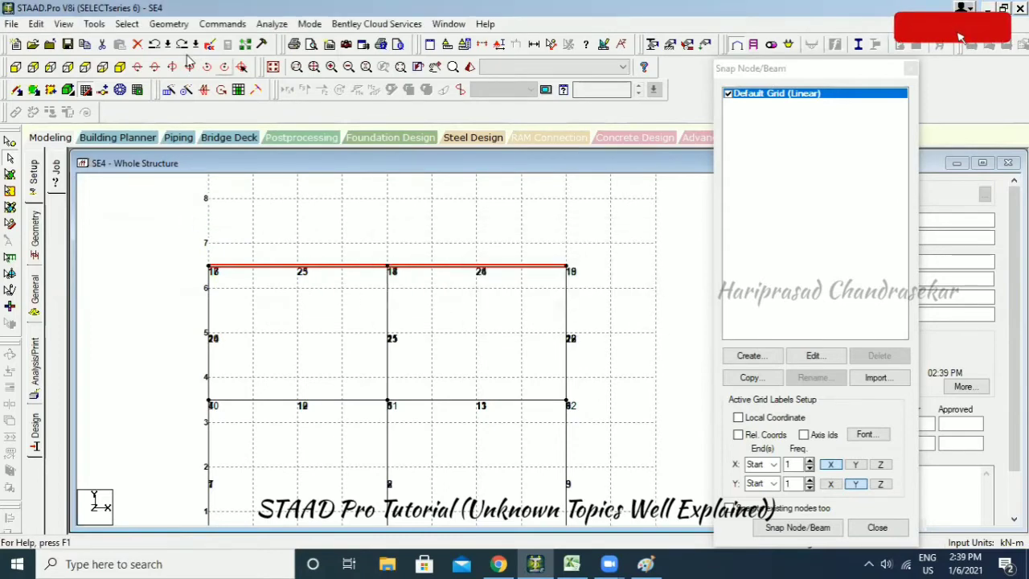
pyautogui.click(168, 23)
pyautogui.moveTo(317, 313)
pyautogui.click(406, 317)
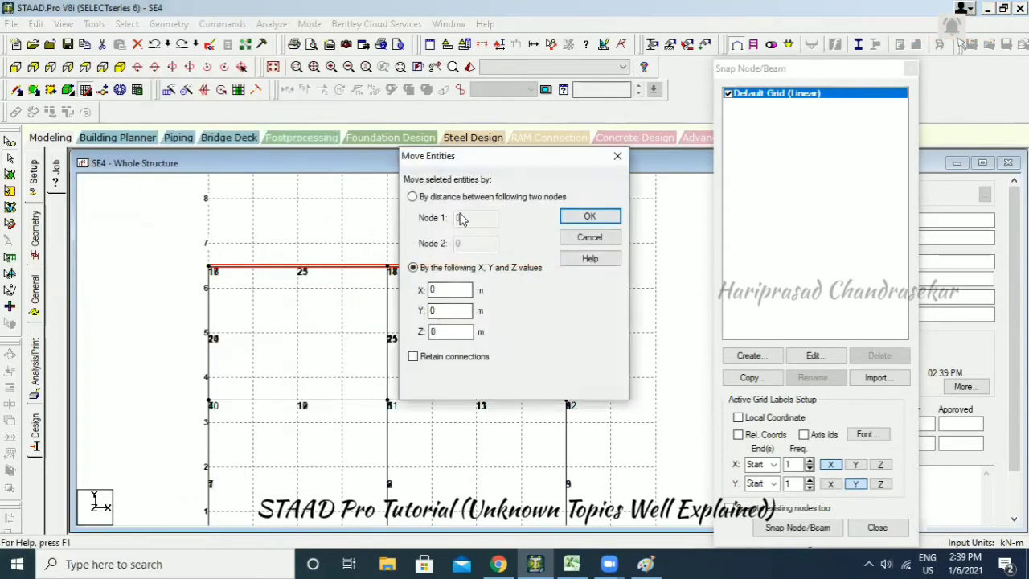
pyautogui.click(413, 198)
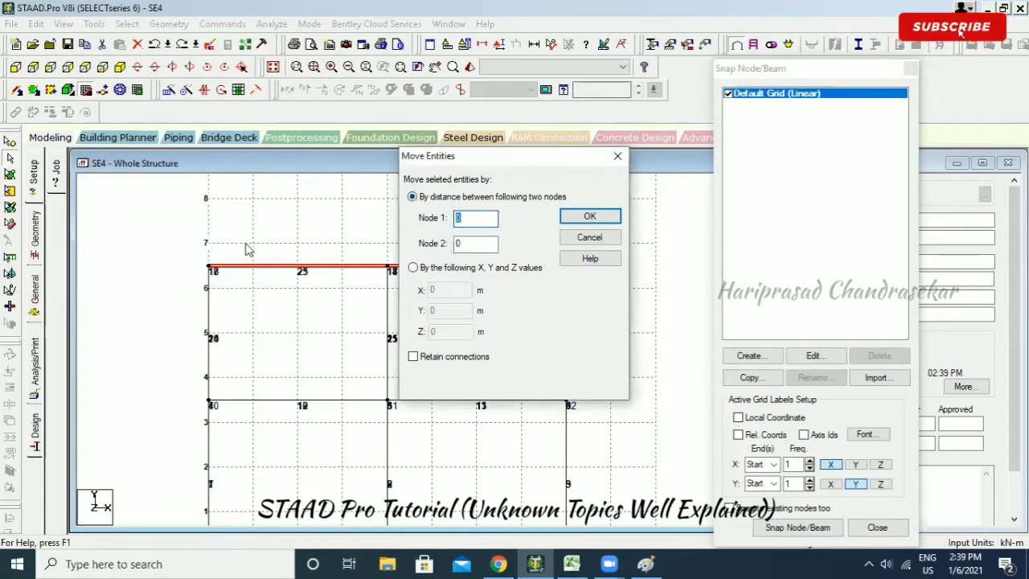
pyautogui.click(617, 155)
# Display the distance between base nodes 4 and 5 in isometric view.
pyautogui.click(90, 67)
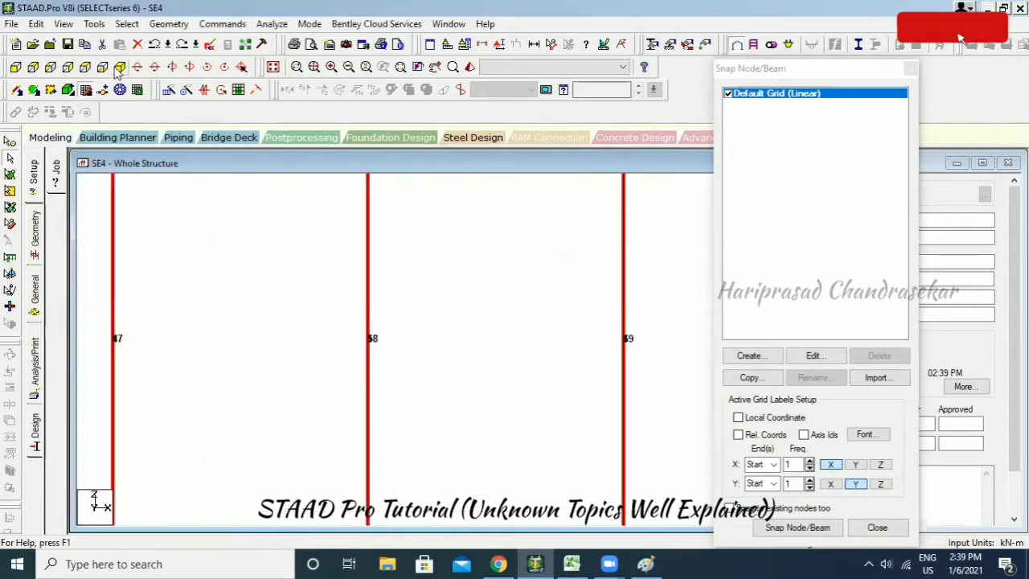
pyautogui.click(119, 68)
pyautogui.click(391, 284)
pyautogui.moveTo(391, 284); pyautogui.dragTo(336, 294, button='middle')
pyautogui.moveTo(353, 394); pyautogui.dragTo(340, 363, button='middle')
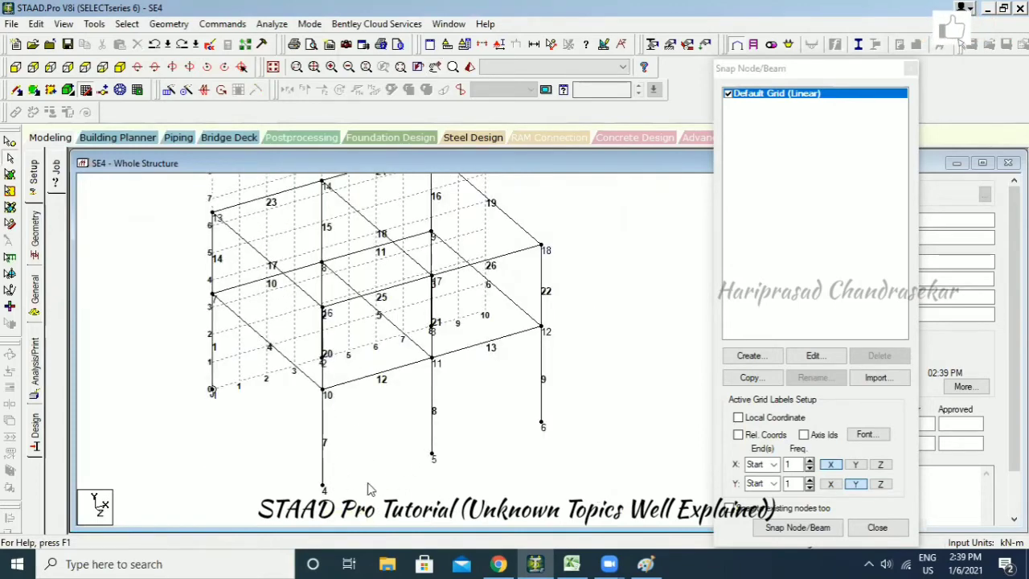
pyautogui.click(552, 44)
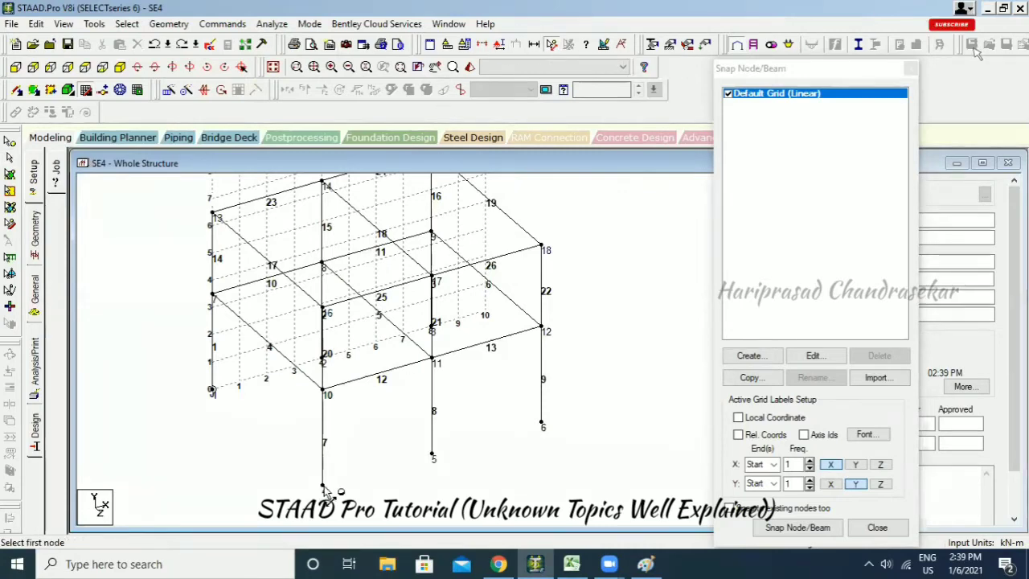
pyautogui.click(323, 488)
pyautogui.click(432, 455)
pyautogui.moveTo(410, 420); pyautogui.dragTo(374, 431, button='middle')
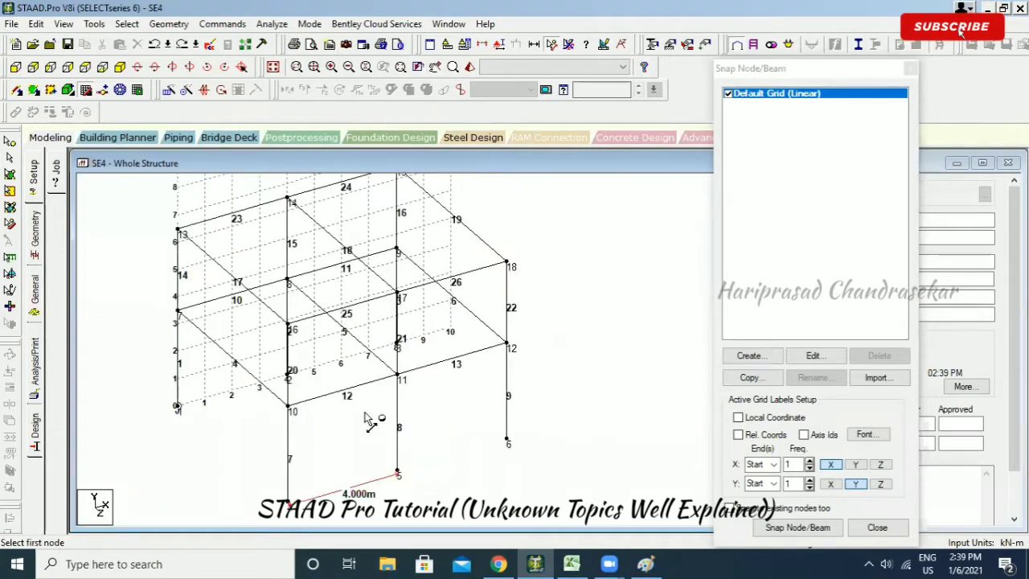
pyautogui.scroll(-1, 418, 323)
pyautogui.press('Escape')
pyautogui.scroll(-1, 270, 242)
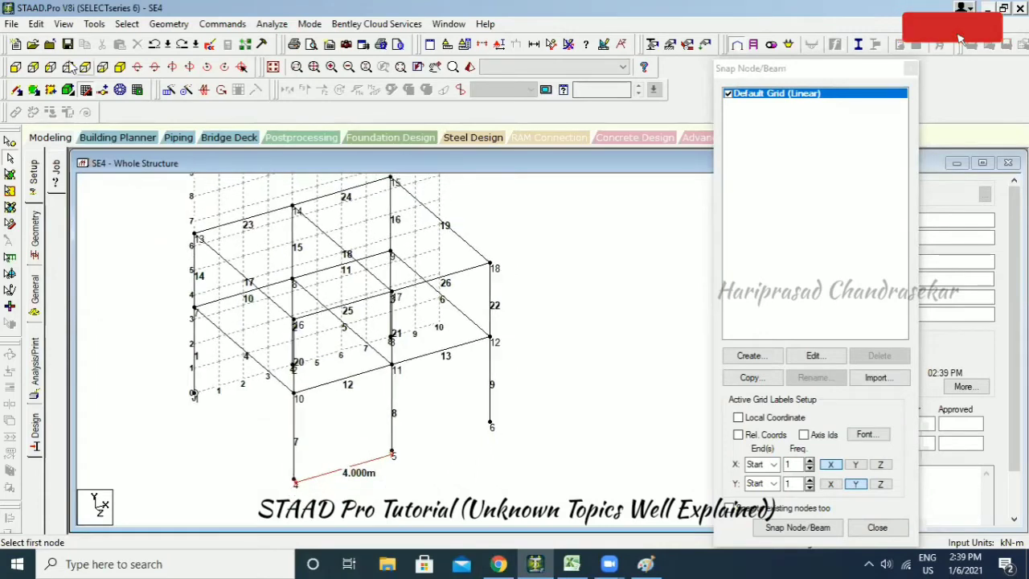
# Select the members of the second X-direction bay, from X = 4 m to 8 m, in plan view and return to isometric view.
pyautogui.click(103, 67)
pyautogui.scroll(-3, 346, 233)
pyautogui.scroll(-2, 405, 313)
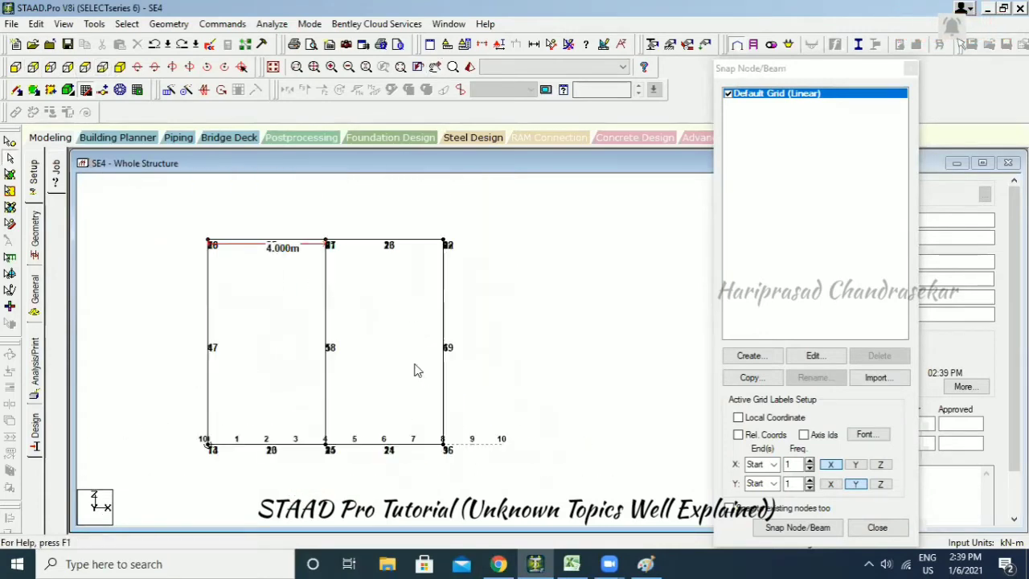
pyautogui.moveTo(482, 213); pyautogui.dragTo(359, 492)
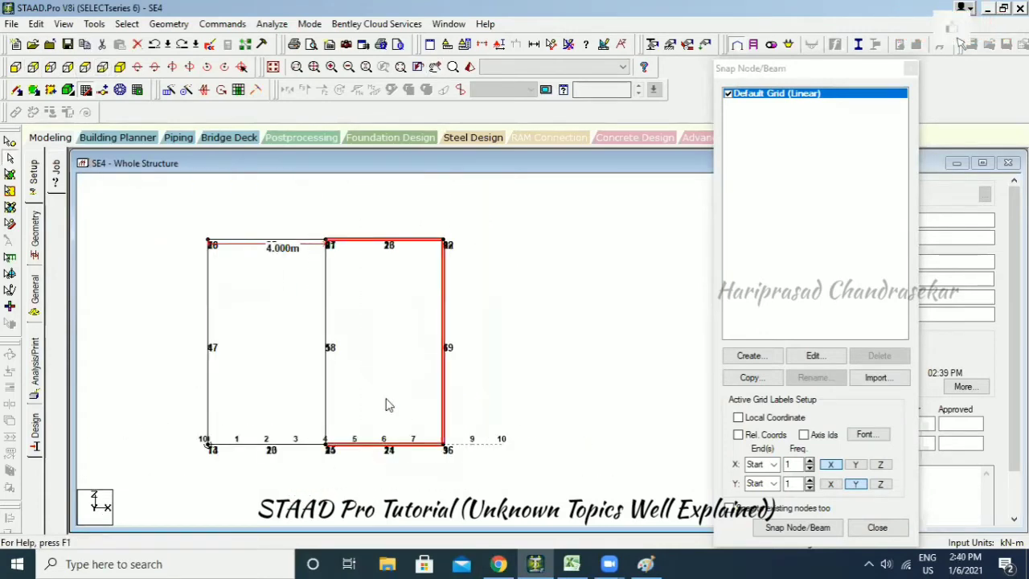
pyautogui.click(122, 67)
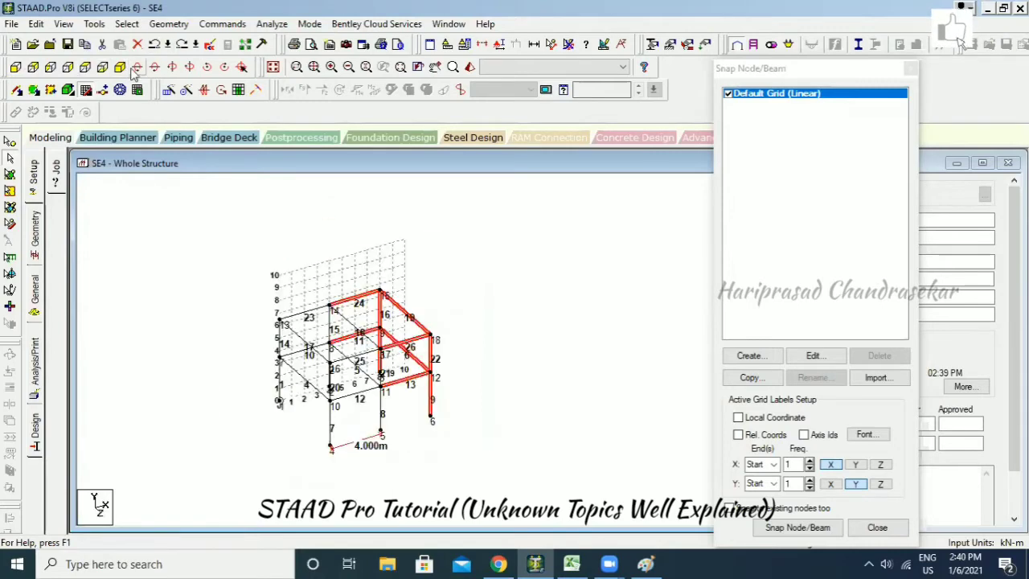
# Move the selected bay's joints by the distance between nodes 4 and 5 without retaining connections, accepting the splitting of existing members.
pyautogui.click(169, 24)
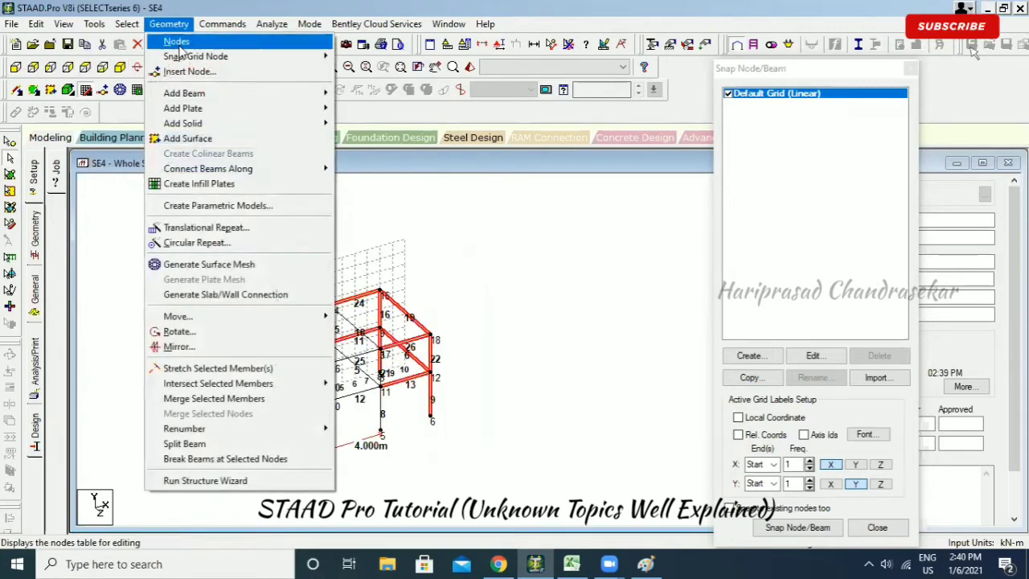
pyautogui.moveTo(216, 316)
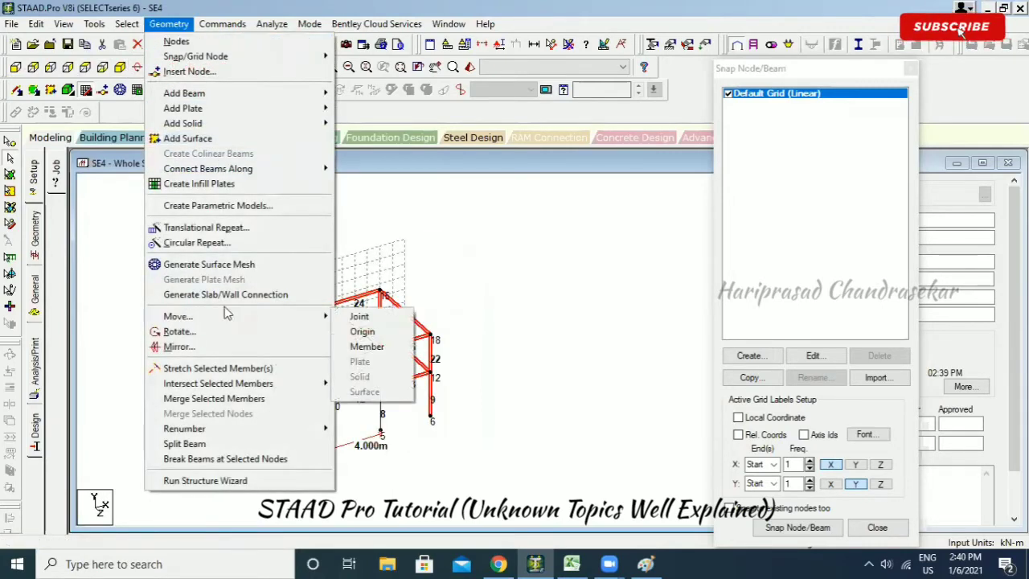
pyautogui.click(358, 319)
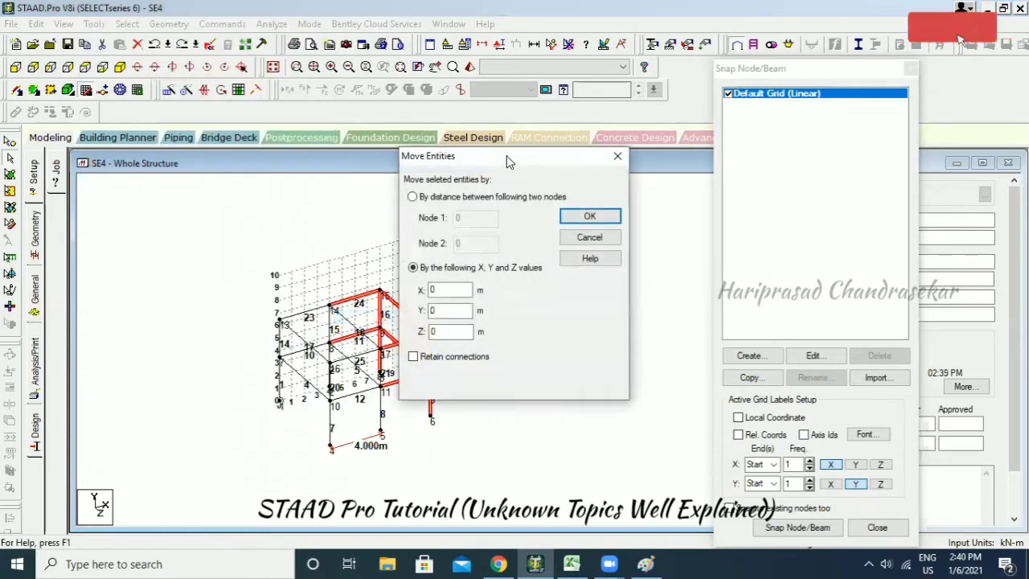
pyautogui.moveTo(507, 155); pyautogui.dragTo(621, 172)
pyautogui.click(544, 212)
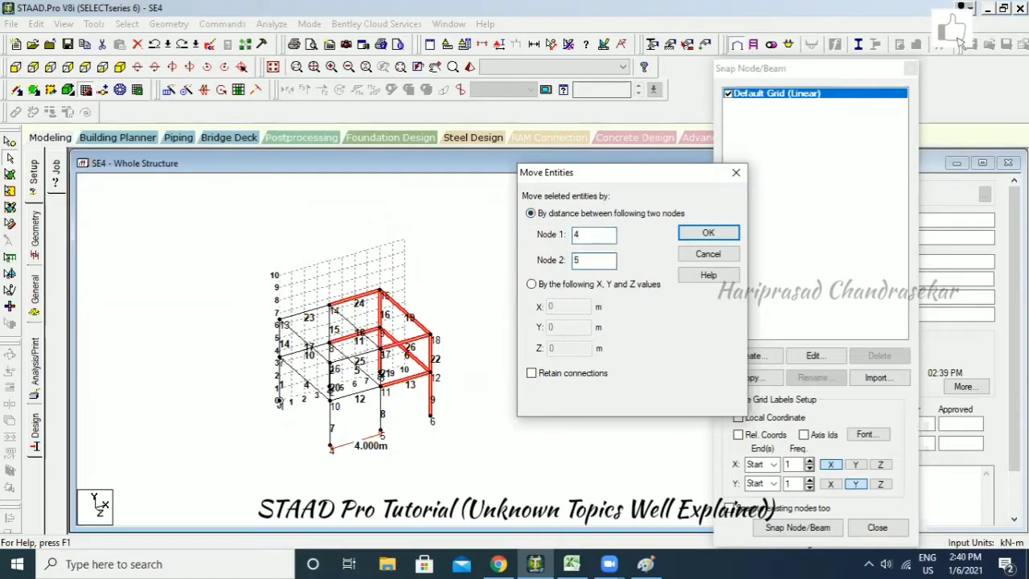
pyautogui.click(722, 233)
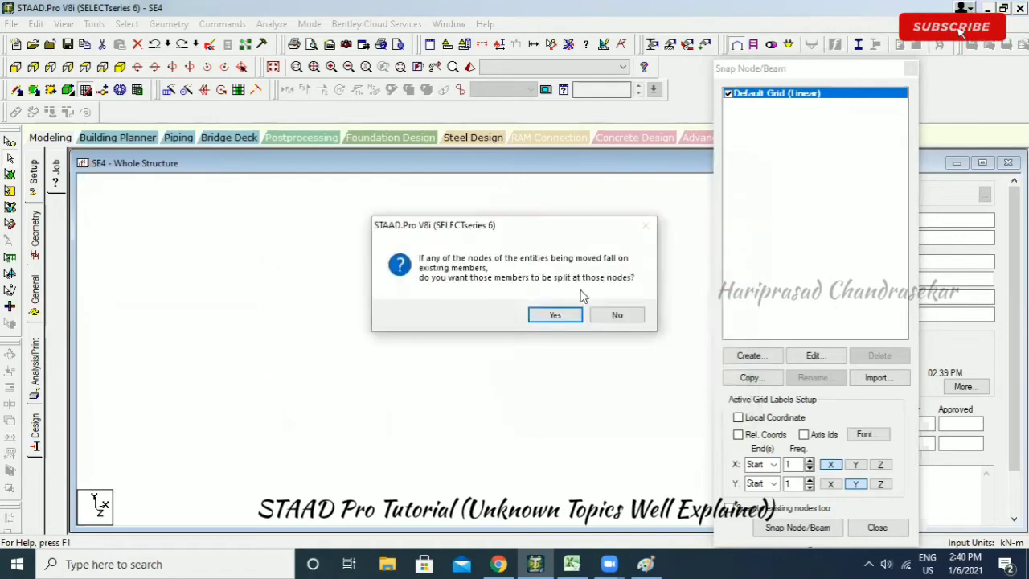
pyautogui.click(567, 315)
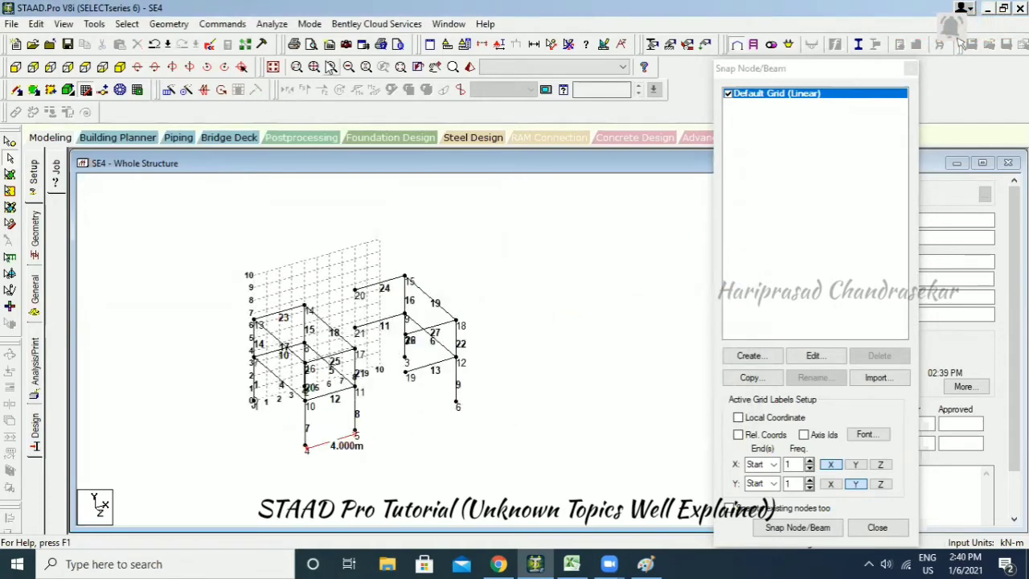
# Measure the distance between nodes 11 and 19, undo the bay's joint move, and clear the displayed node dimensions.
pyautogui.click(549, 45)
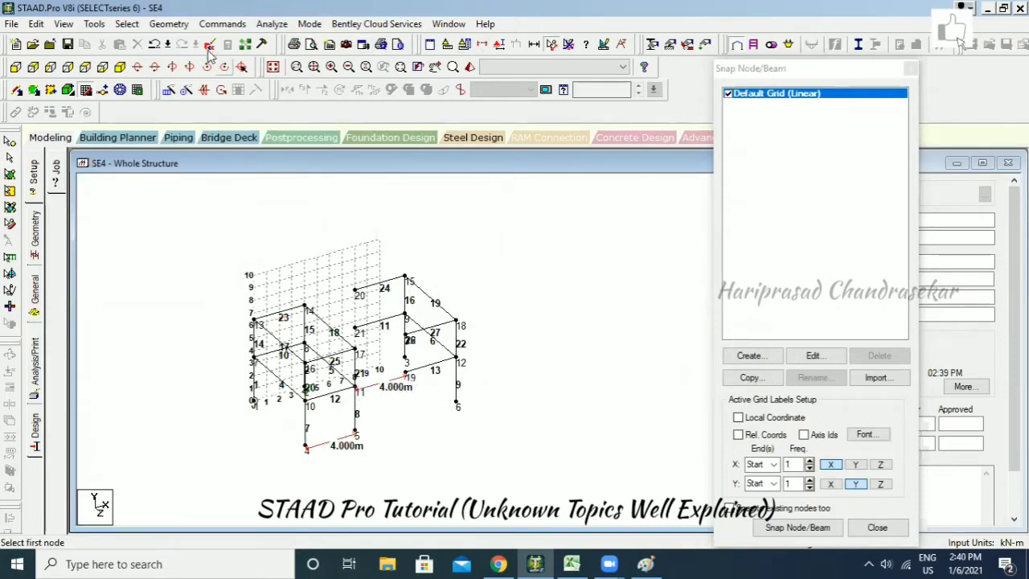
pyautogui.click(154, 44)
pyautogui.click(536, 43)
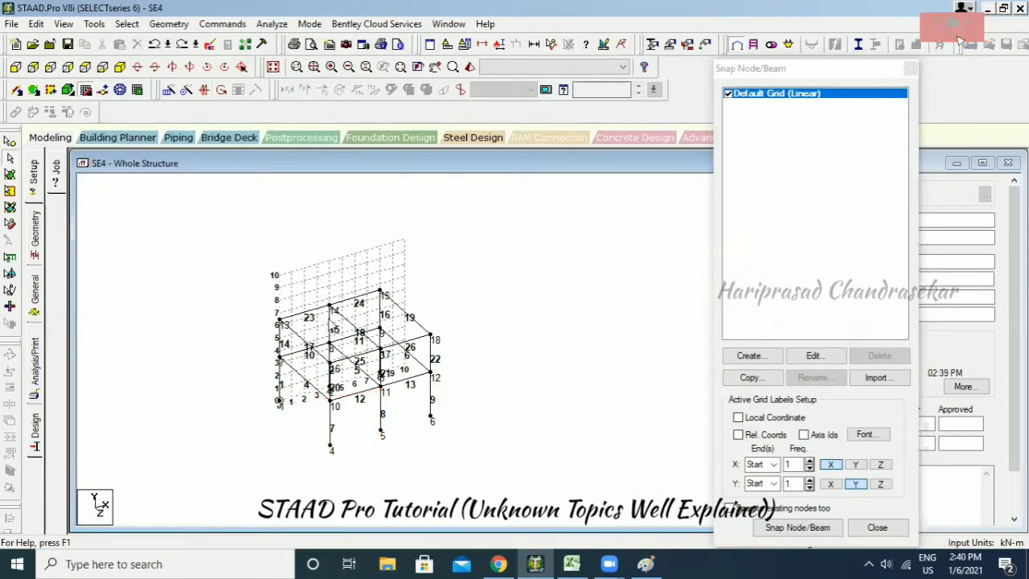
# Select the top-level beams, move their joints -0.5 m in Y without retaining connections, accept member splitting, and inspect the frame in isometric view.
pyautogui.click(15, 67)
pyautogui.moveTo(232, 294); pyautogui.dragTo(474, 331)
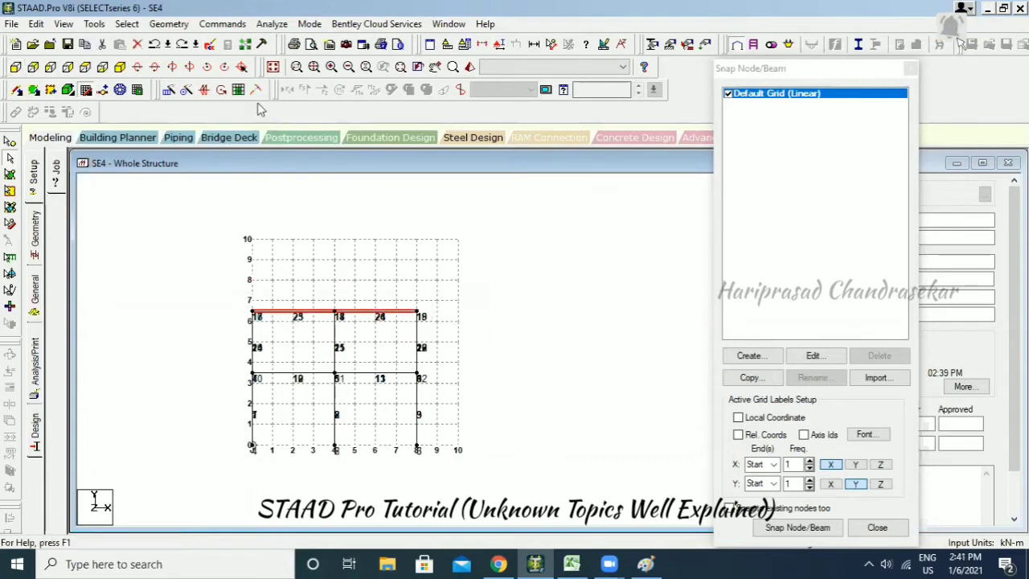
pyautogui.click(169, 24)
pyautogui.click(369, 325)
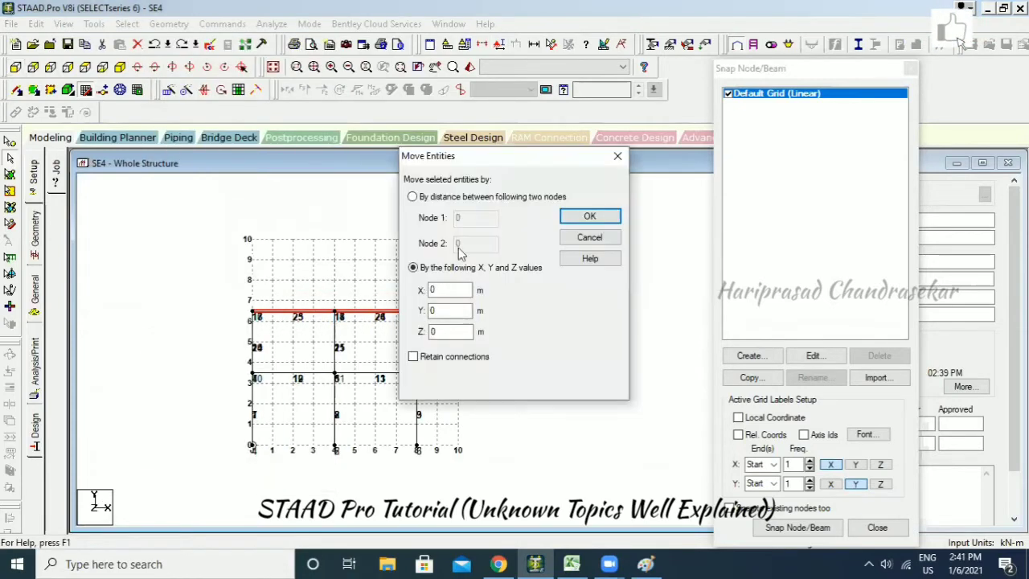
pyautogui.click(462, 310)
pyautogui.write('-0.5')
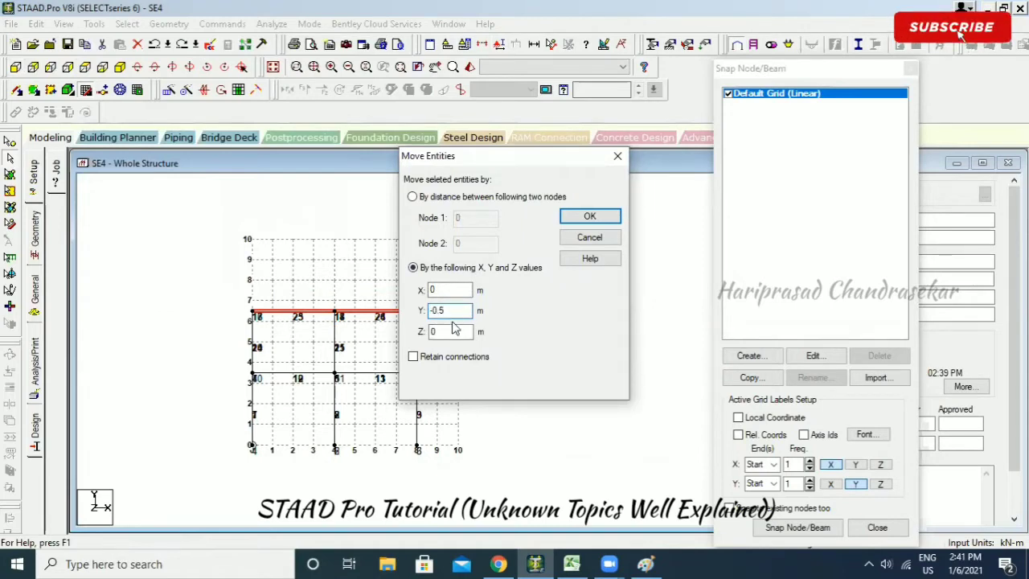
pyautogui.click(589, 217)
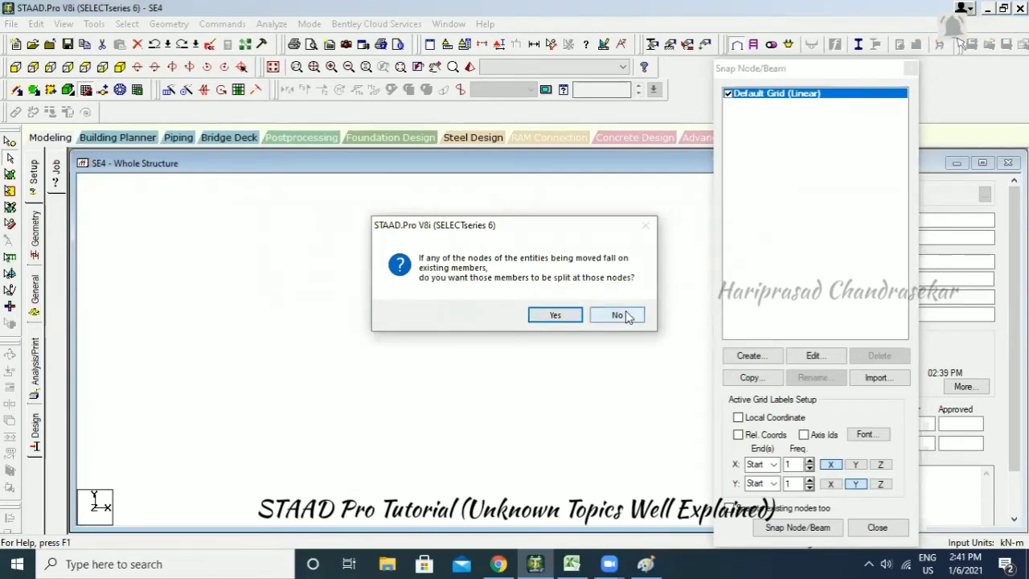
pyautogui.click(554, 316)
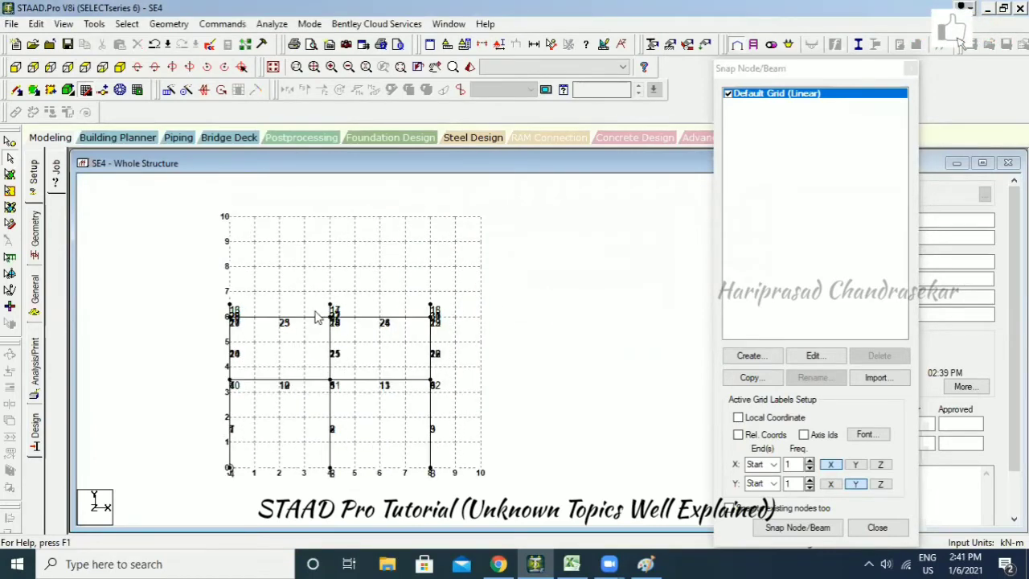
pyautogui.click(120, 67)
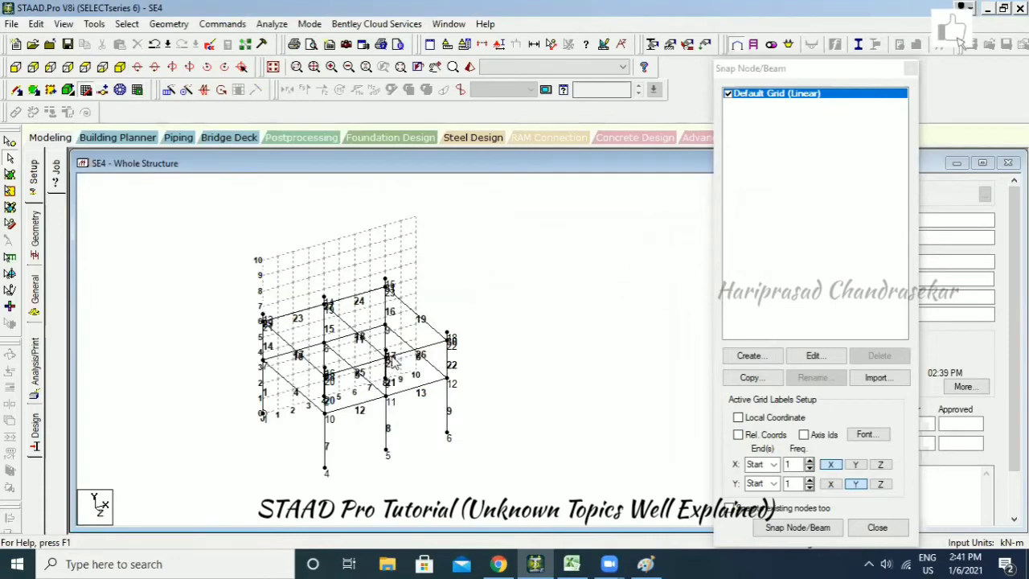
pyautogui.scroll(4, 392, 361)
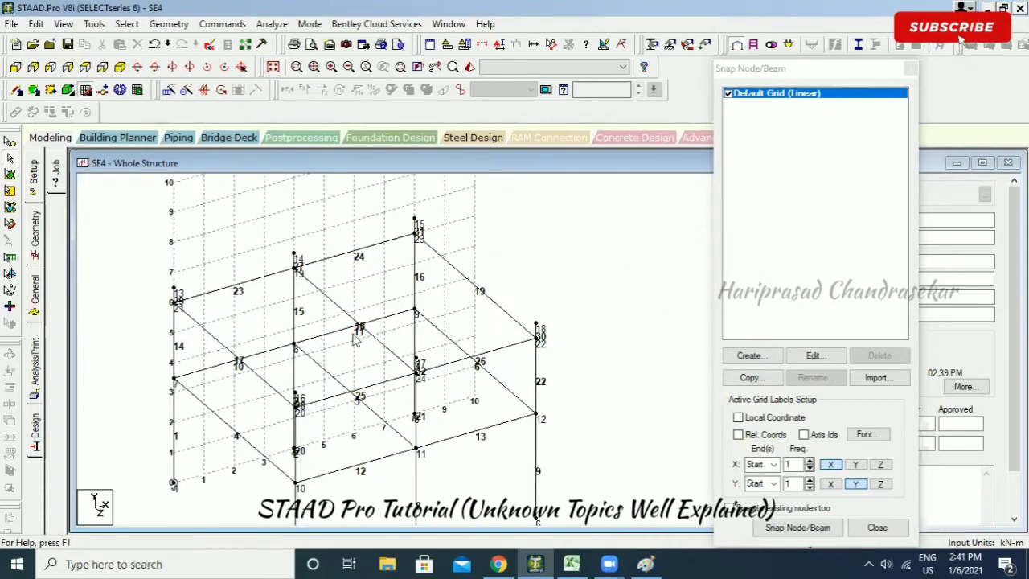
# Undo the last joint move and reselect the top-level beams in front view.
pyautogui.click(155, 44)
pyautogui.click(16, 67)
pyautogui.moveTo(88, 244); pyautogui.dragTo(550, 278)
# Move the selected top-level beams' joints -0.5 m in Y without retaining connections, accept member splitting, and return to isometric view.
pyautogui.click(169, 23)
pyautogui.moveTo(242, 315)
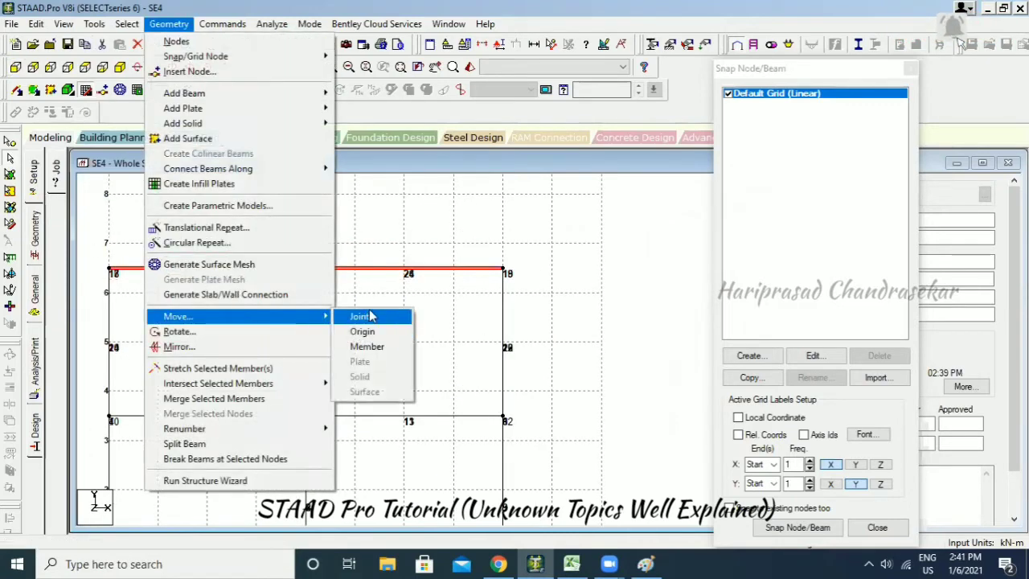
pyautogui.click(409, 314)
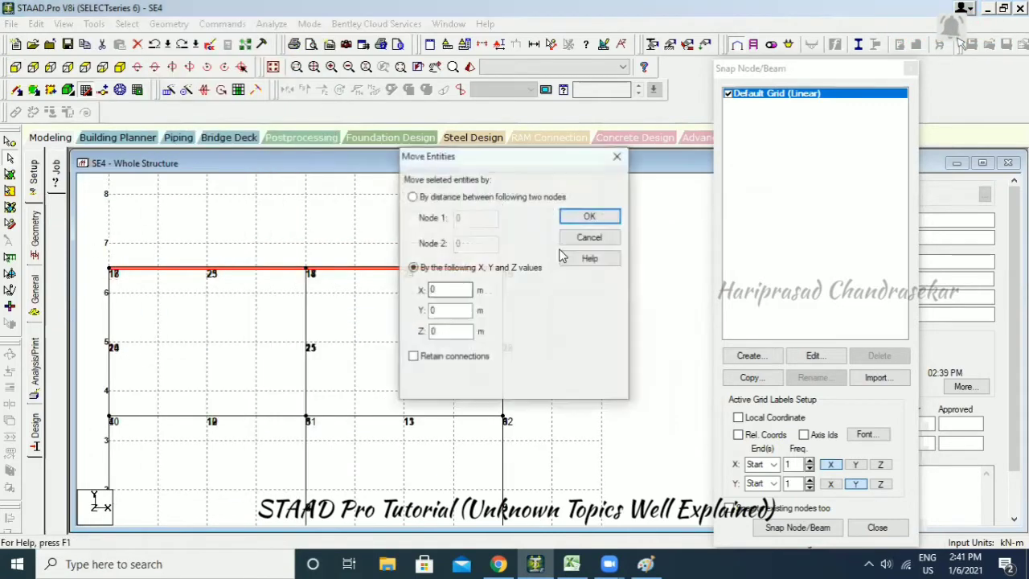
pyautogui.doubleClick(454, 311)
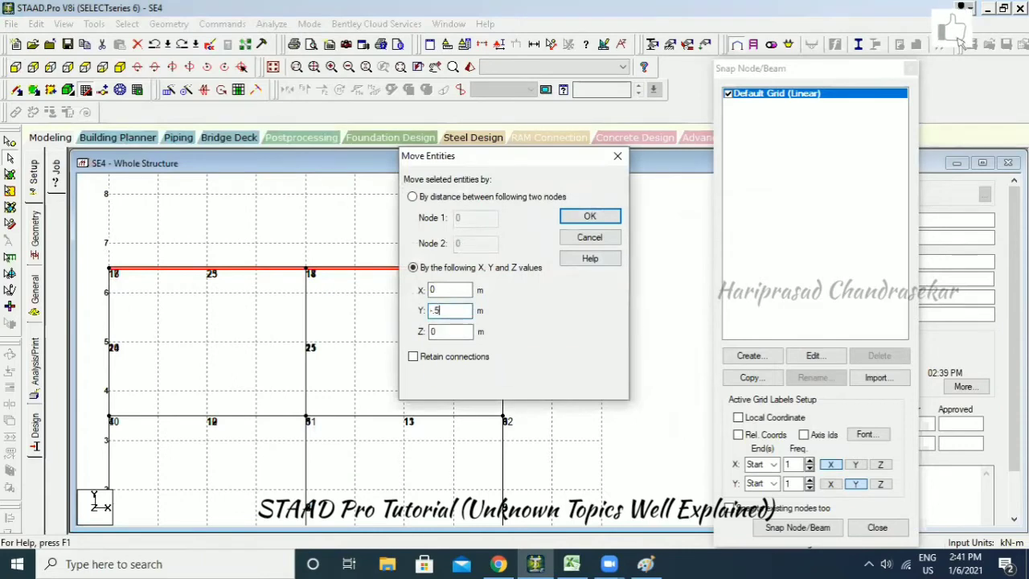
pyautogui.click(588, 216)
pyautogui.click(607, 318)
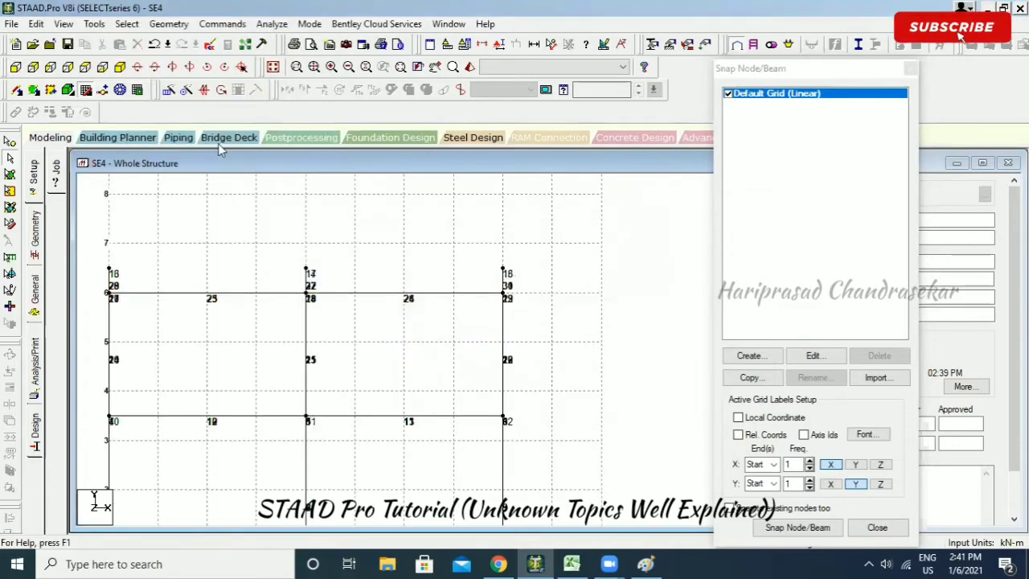
pyautogui.click(120, 67)
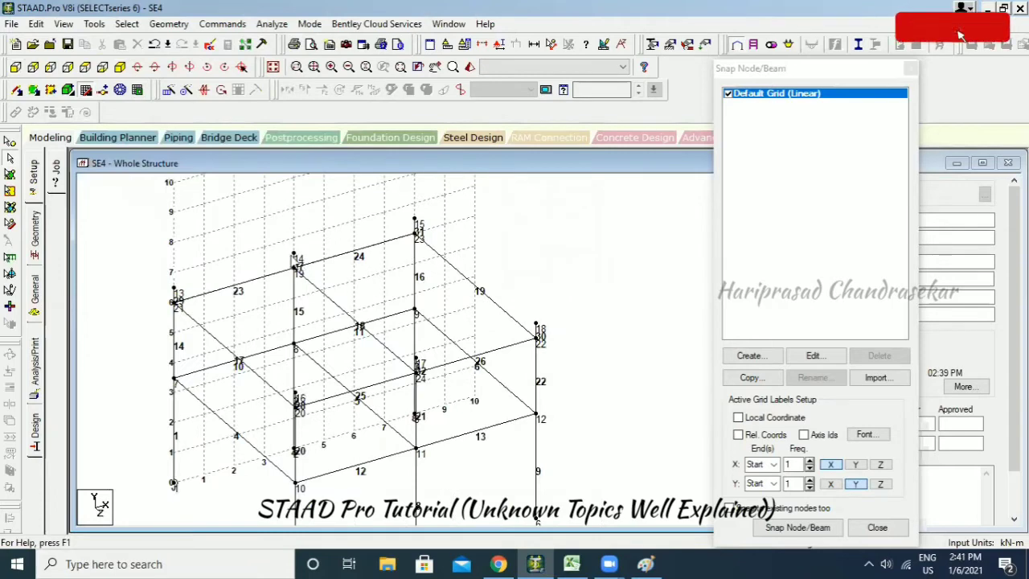
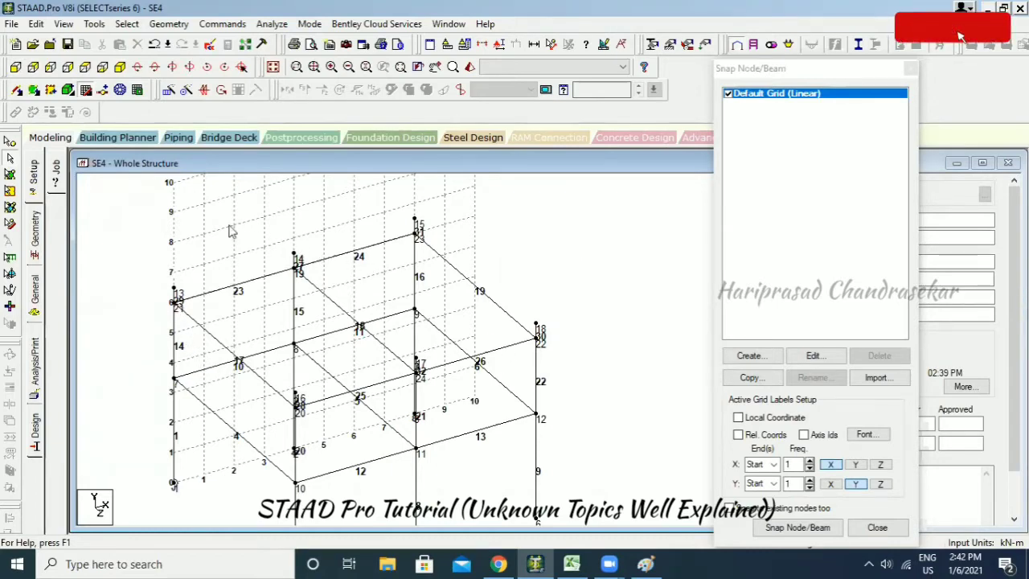
# Add a beam between the midpoints of top-level beams 17 and 18, then return to beam selection.
pyautogui.click(17, 91)
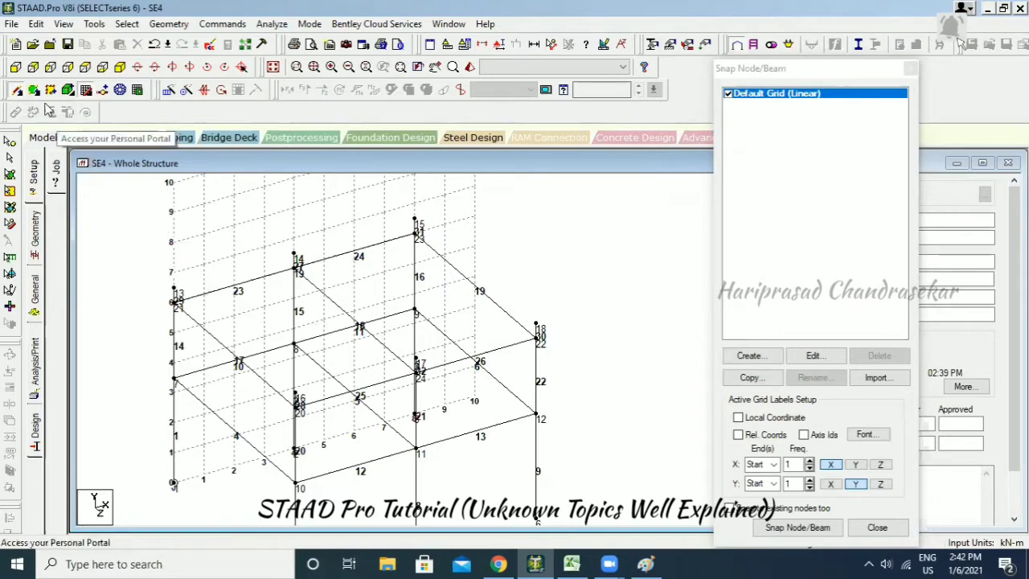
pyautogui.click(169, 23)
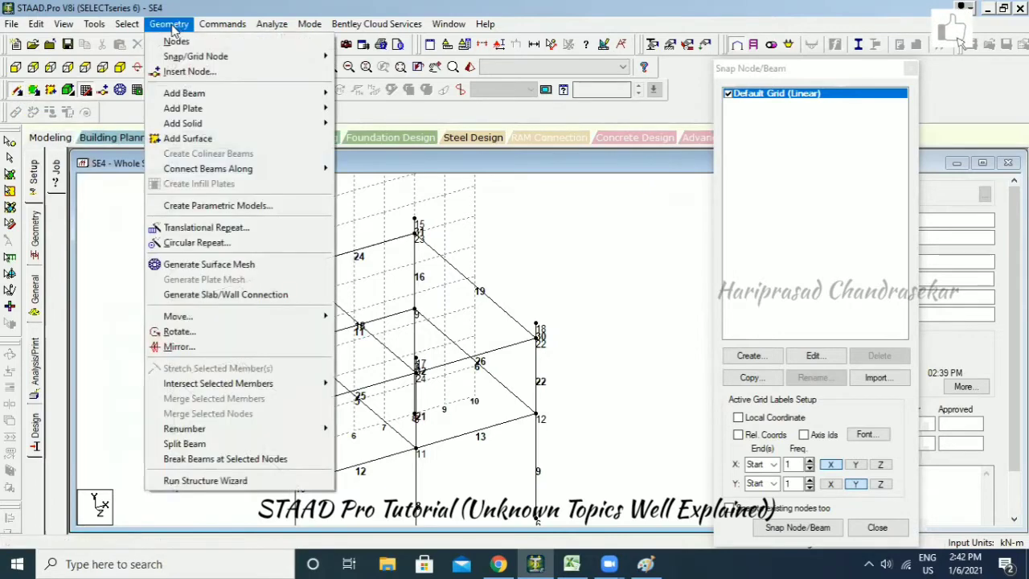
pyautogui.moveTo(184, 93)
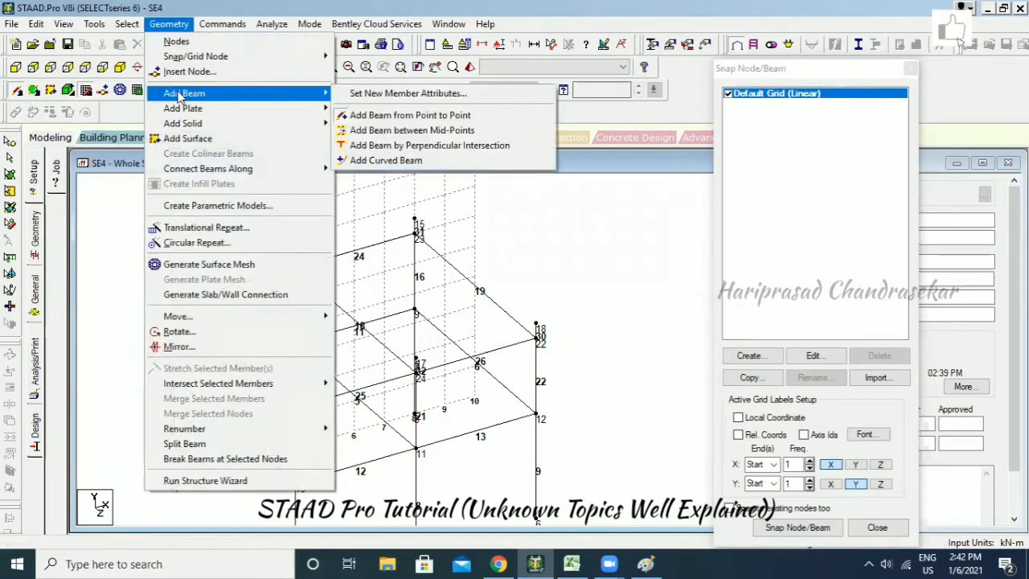
pyautogui.click(425, 137)
pyautogui.click(259, 346)
pyautogui.click(329, 333)
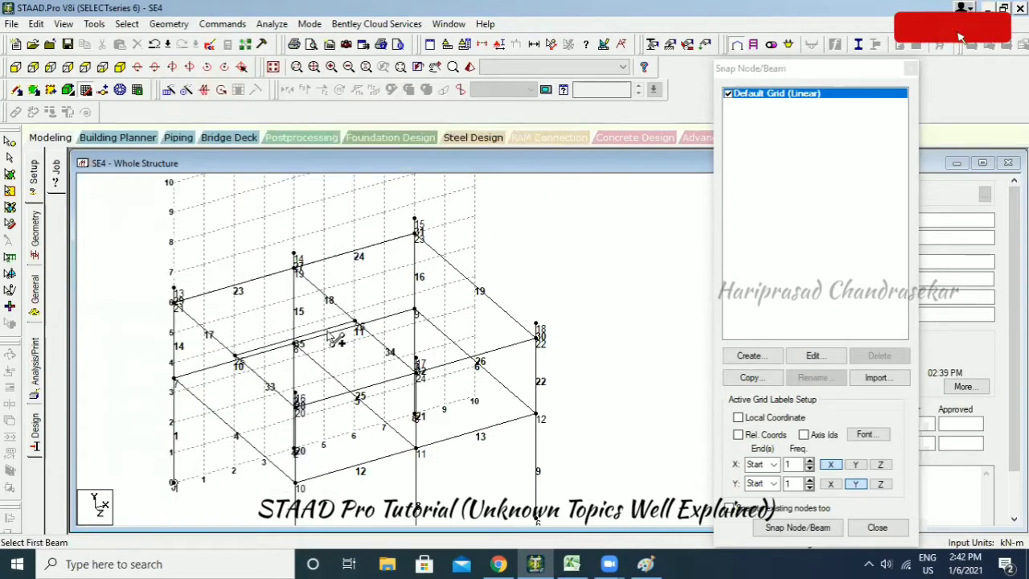
pyautogui.scroll(1, 272, 347)
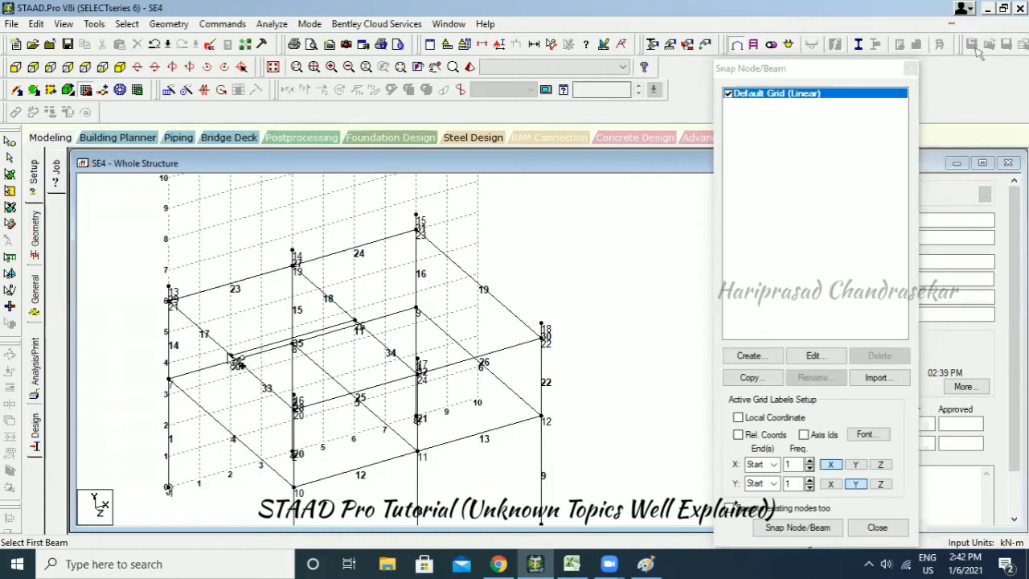
pyautogui.click(9, 158)
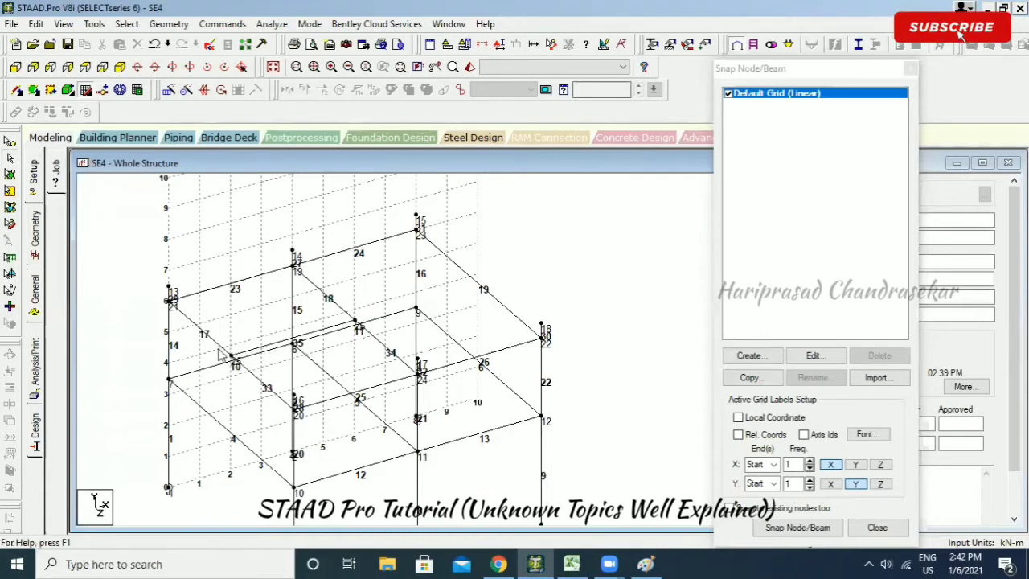
pyautogui.click(262, 381)
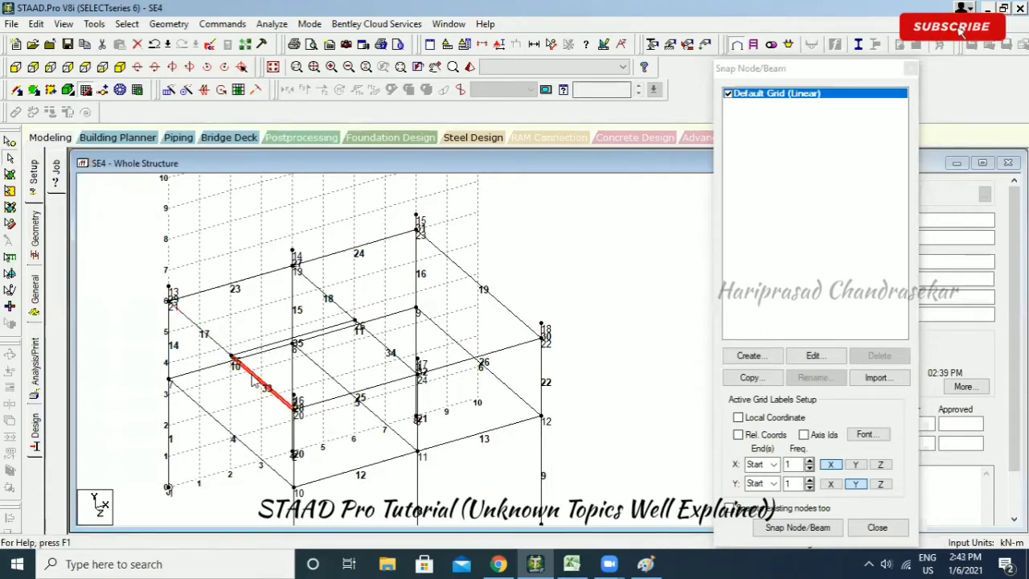
pyautogui.click(271, 324)
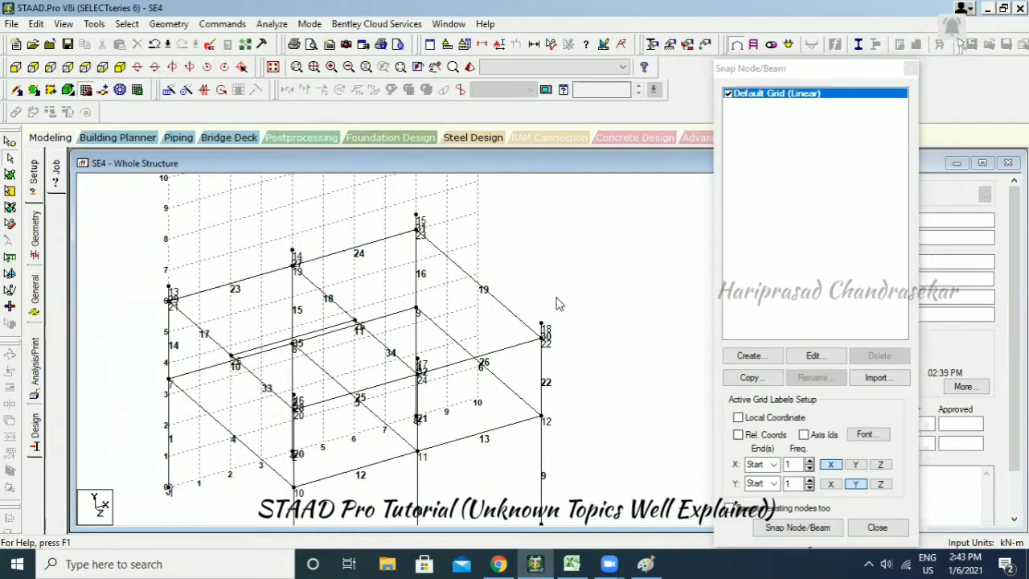
pyautogui.moveTo(560, 304); pyautogui.dragTo(559, 256, button='middle')
pyautogui.scroll(-1, 560, 267)
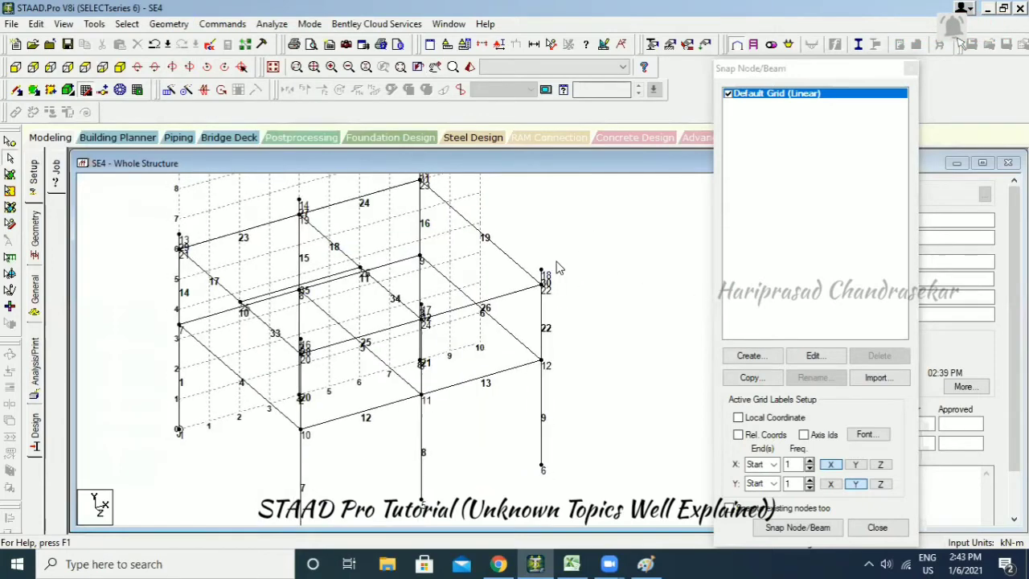
pyautogui.click(169, 24)
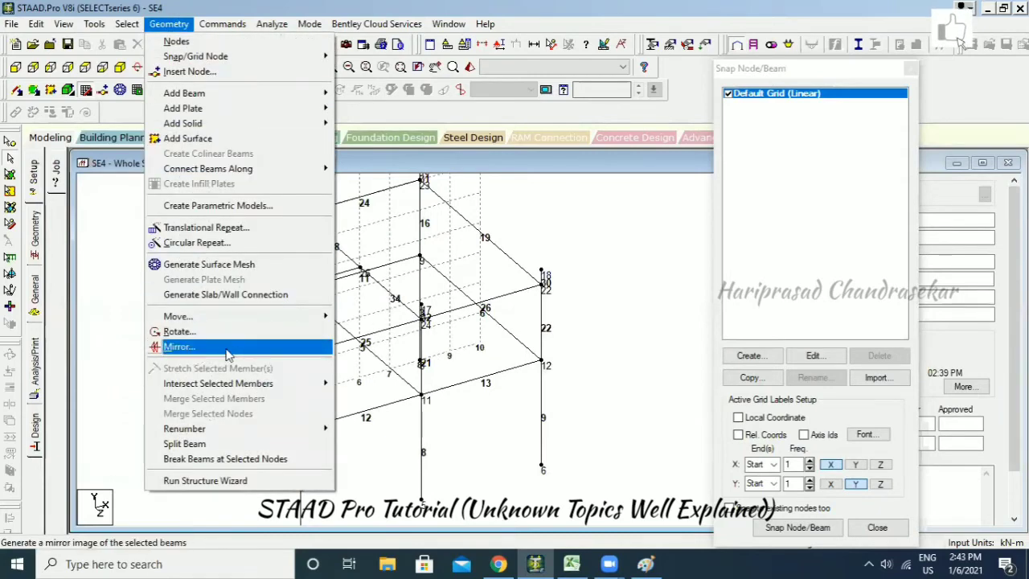
pyautogui.click(478, 264)
# Select the new beam joining the midpoints of beams 17 and 18 in plan view and return to isometric view.
pyautogui.moveTo(379, 251); pyautogui.dragTo(379, 297, button='middle')
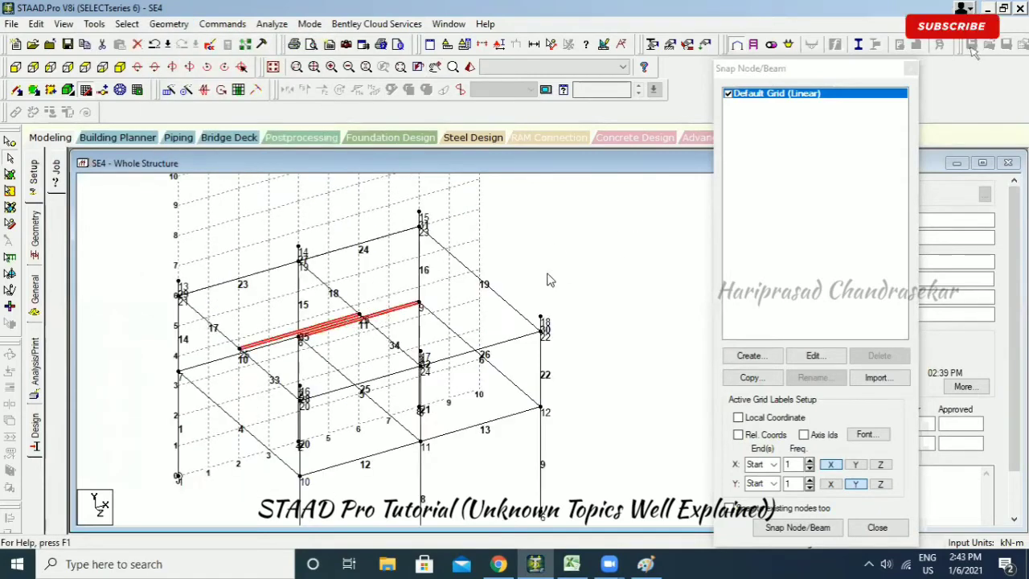
pyautogui.click(348, 323)
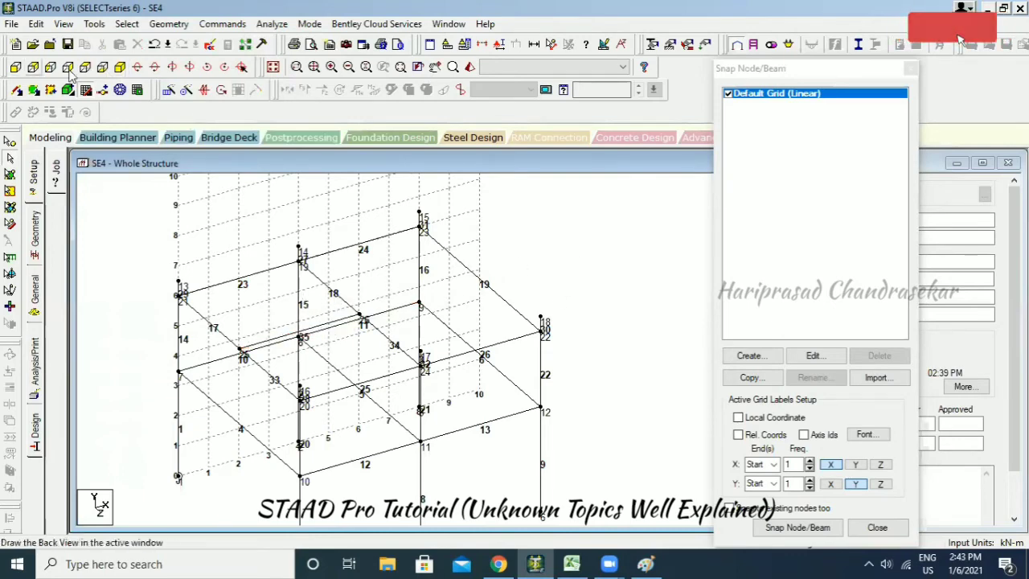
pyautogui.click(103, 67)
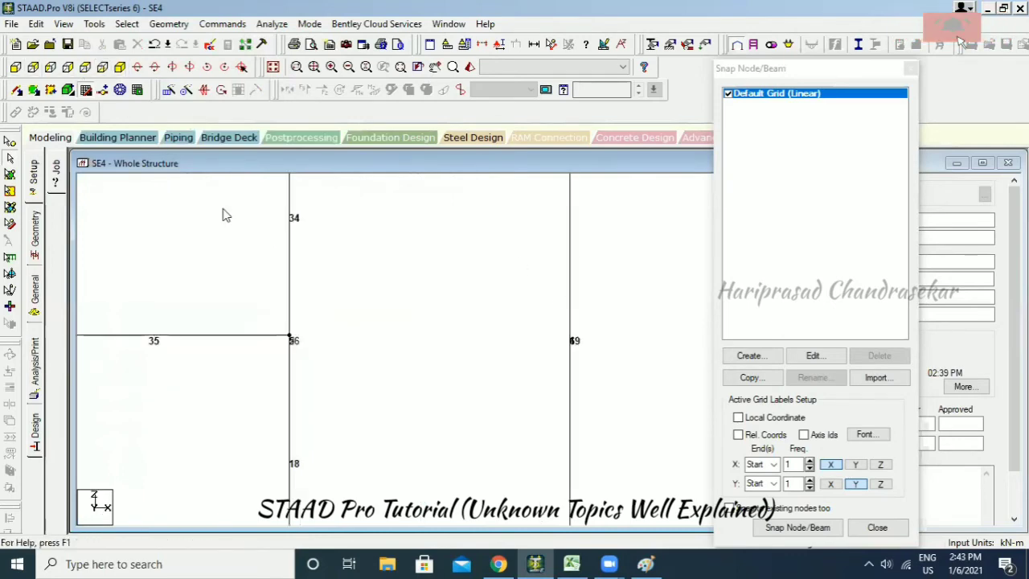
pyautogui.click(120, 67)
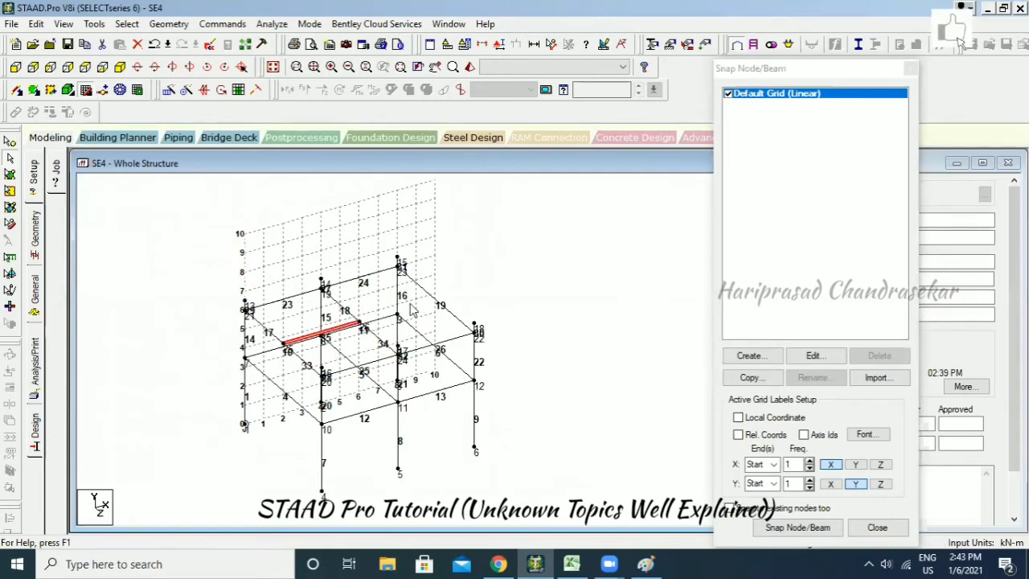
# Mirror the selected beam about the Y-Z plane through node 26 in Move mode, saving the structure when prompted, and undo the mirror.
pyautogui.click(169, 24)
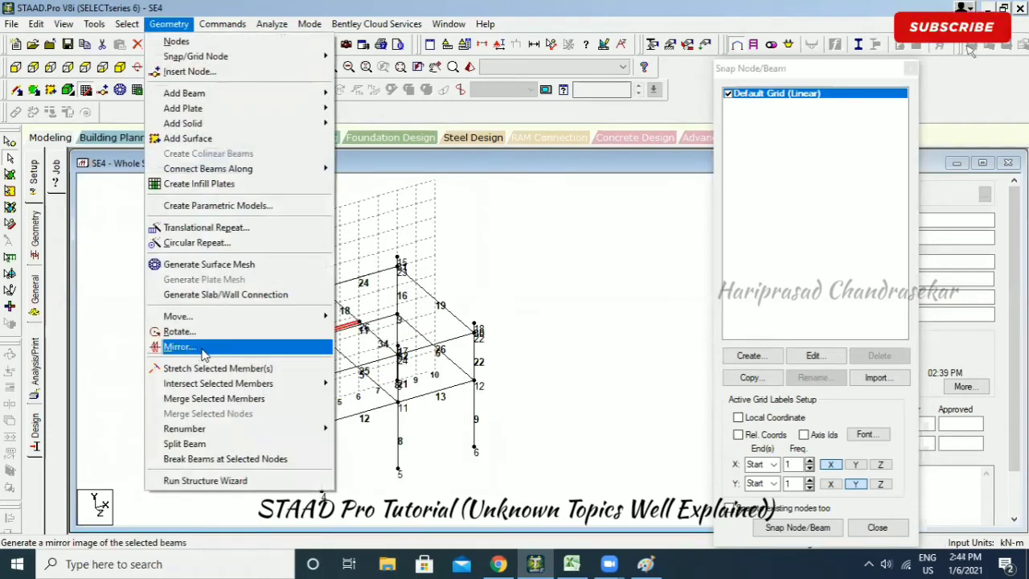
pyautogui.click(178, 347)
pyautogui.moveTo(494, 176); pyautogui.dragTo(563, 190)
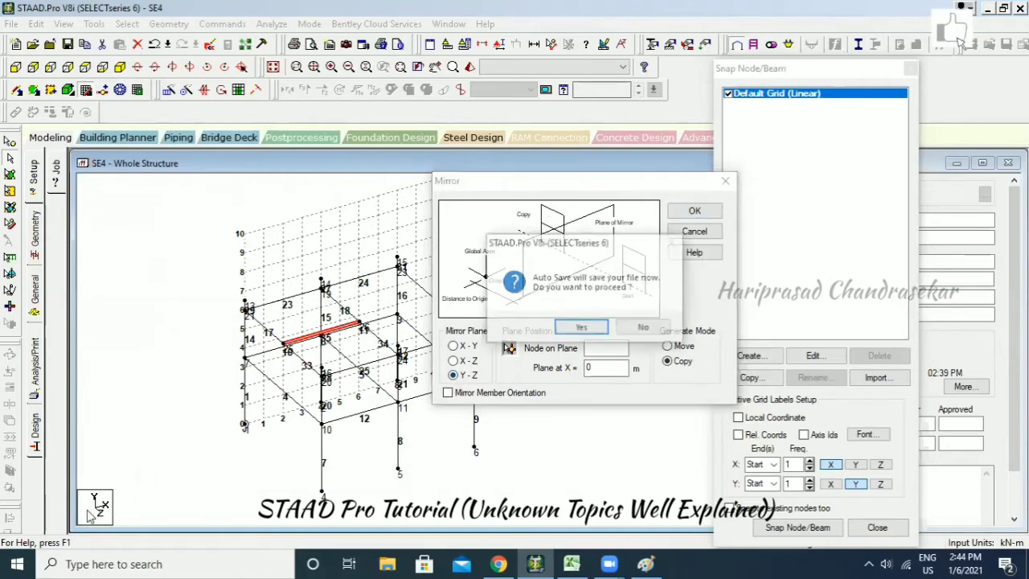
pyautogui.click(588, 330)
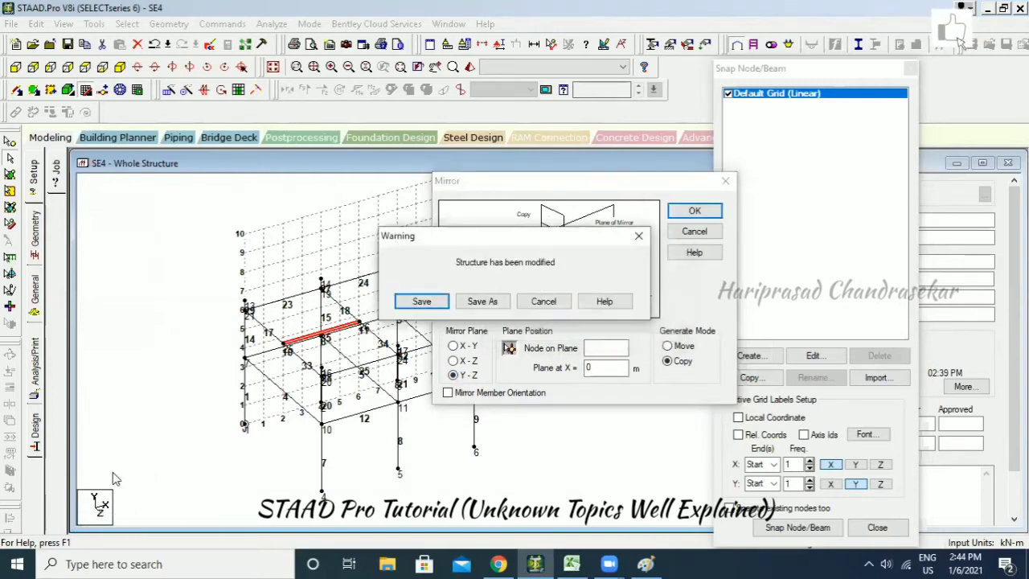
pyautogui.click(421, 301)
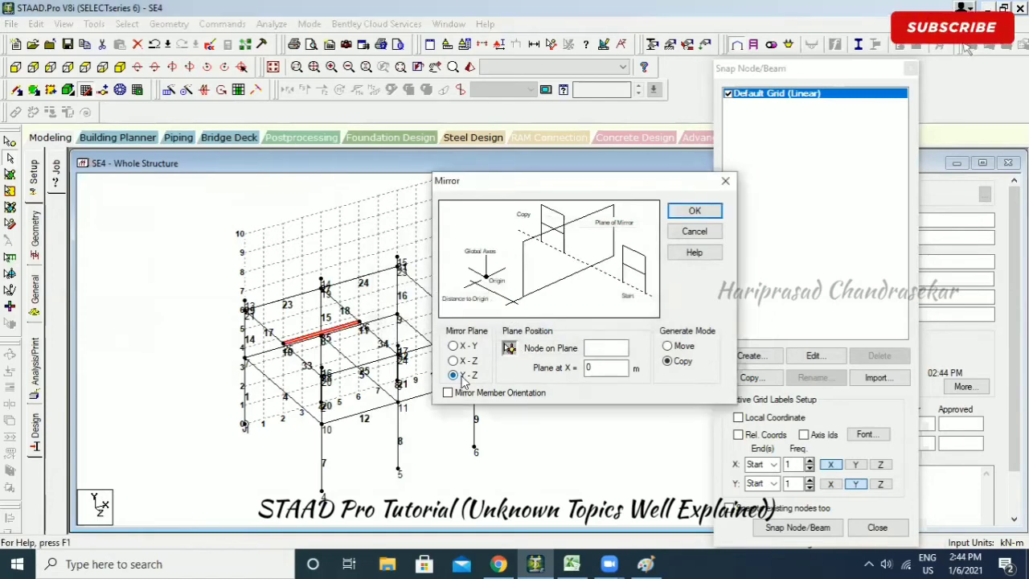
pyautogui.click(509, 348)
pyautogui.click(366, 328)
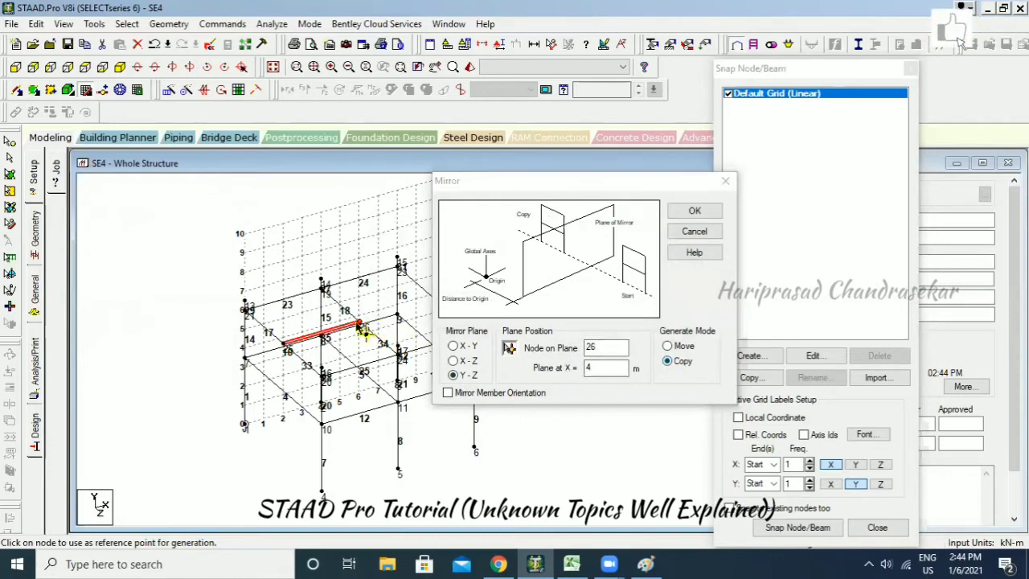
pyautogui.click(667, 346)
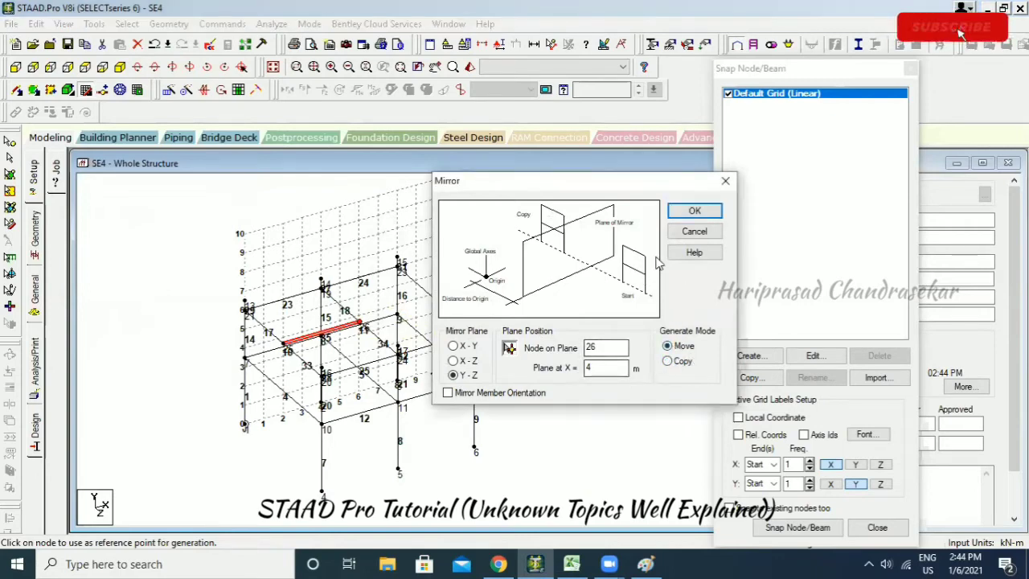
pyautogui.click(695, 212)
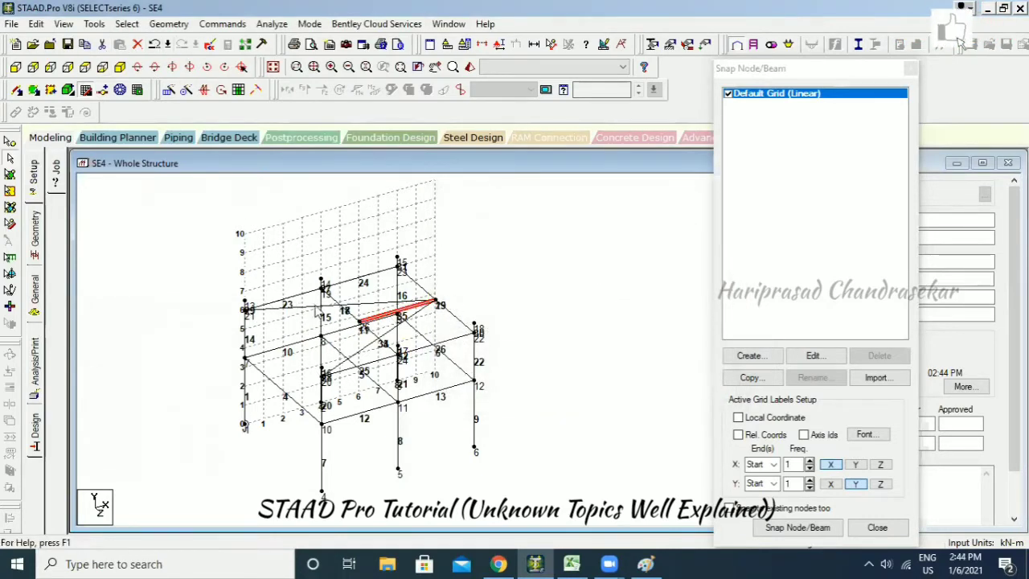
pyautogui.click(155, 43)
pyautogui.click(169, 23)
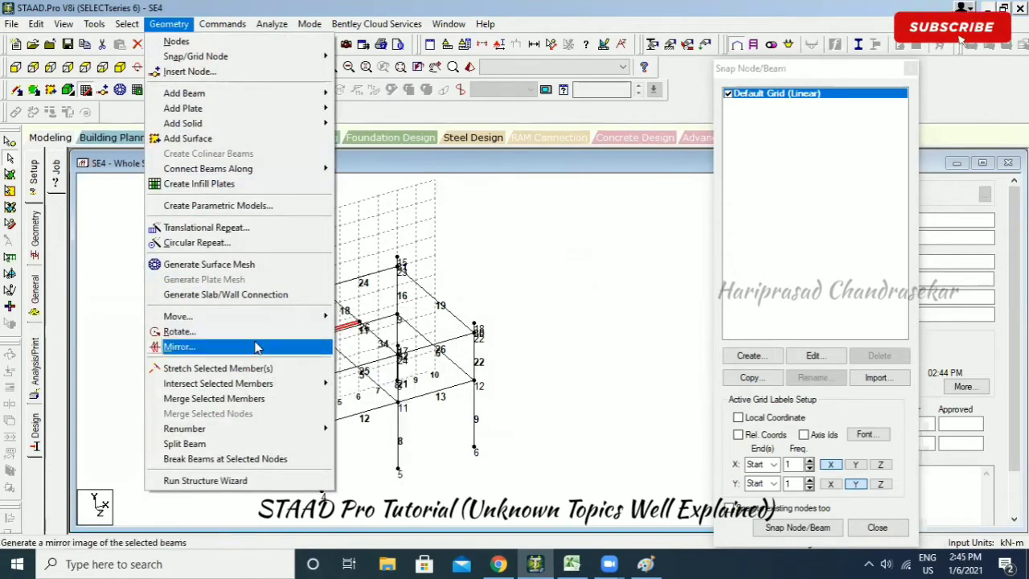
pyautogui.moveTo(244, 319)
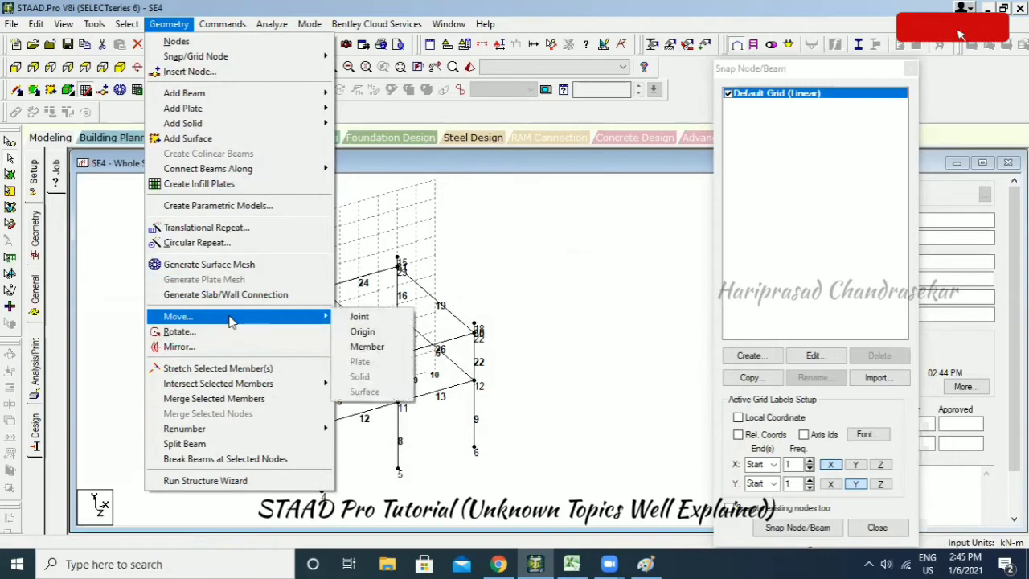
pyautogui.click(366, 346)
pyautogui.moveTo(480, 159); pyautogui.dragTo(577, 176)
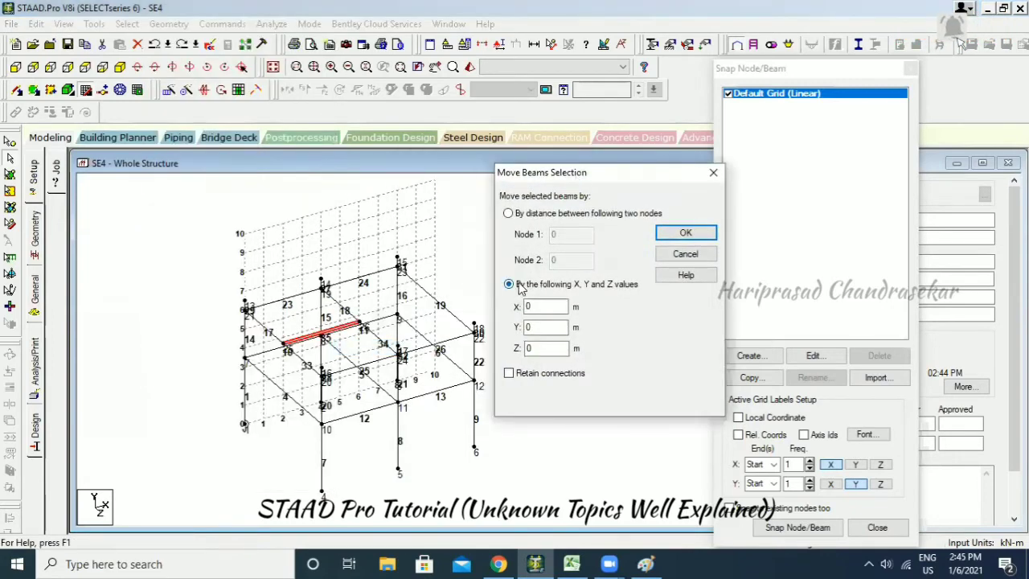
pyautogui.click(508, 285)
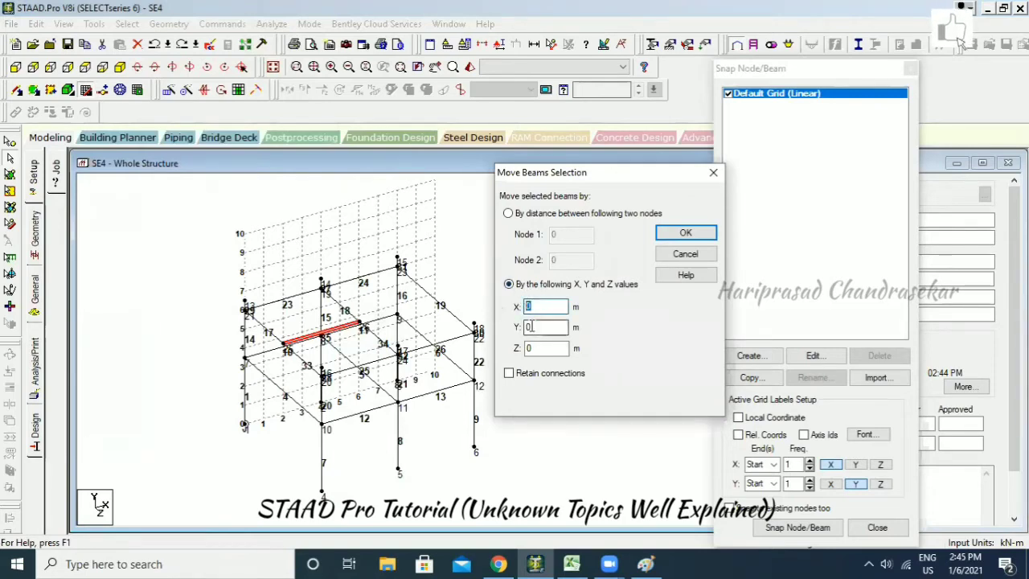
pyautogui.click(683, 254)
# Paste the clipboard selection with a move of 4 m in X and 0 m in Y and Z.
pyautogui.hotkey('ctrl', 'v')
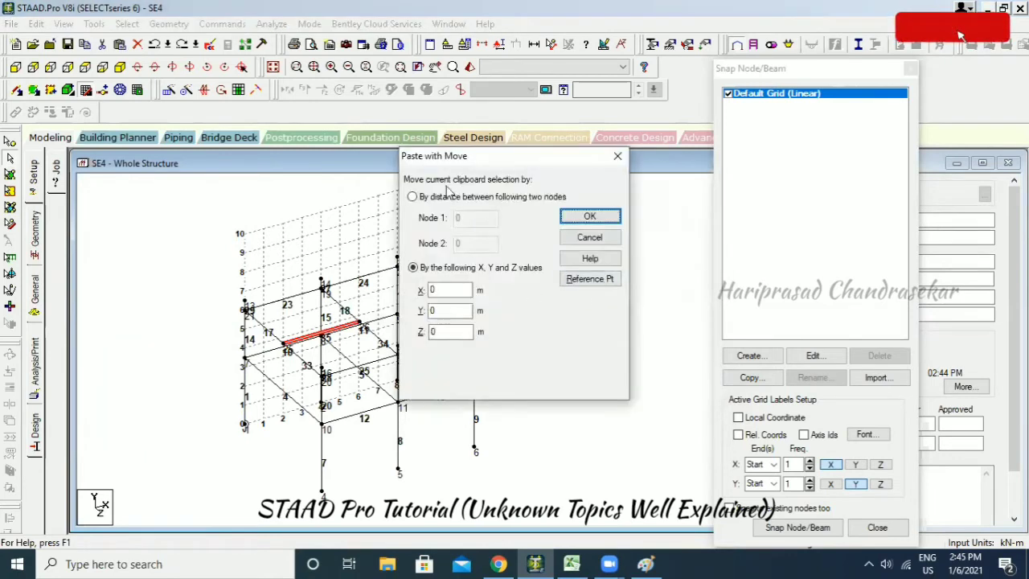
pyautogui.moveTo(453, 289); pyautogui.dragTo(396, 291)
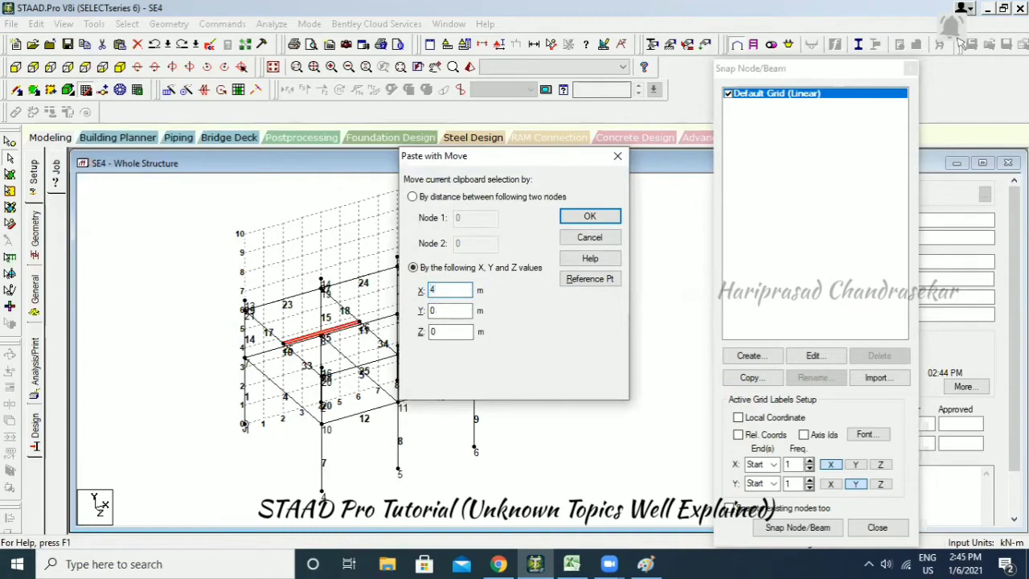
pyautogui.moveTo(498, 161); pyautogui.dragTo(632, 184)
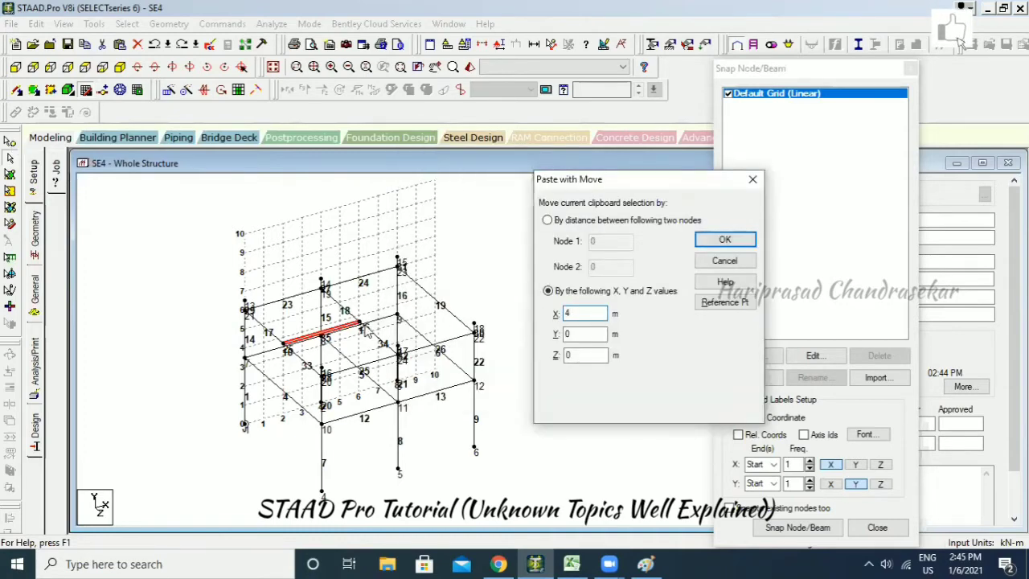
pyautogui.click(725, 240)
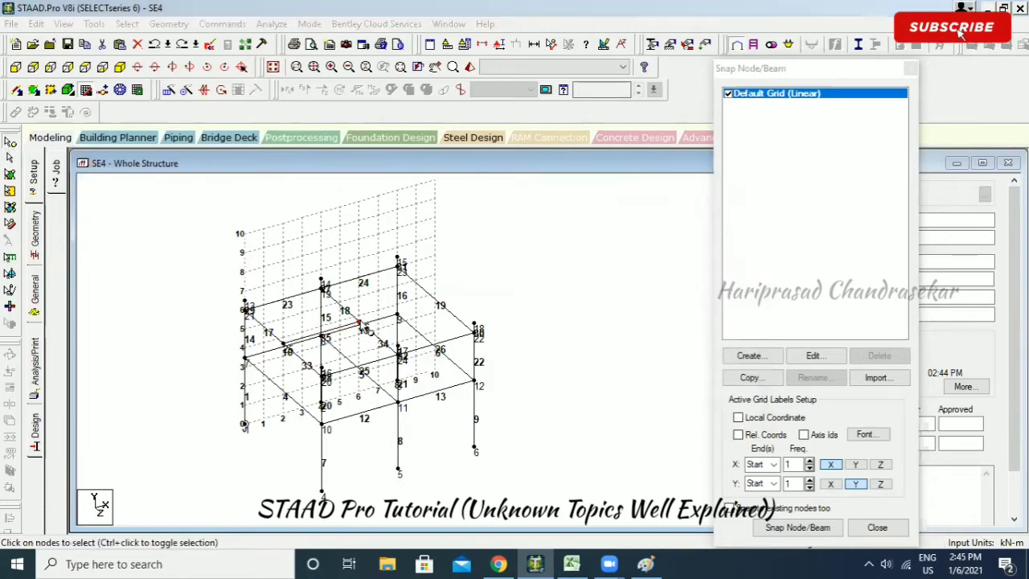
# Check node 26's coordinates, then paste the clipboard beam with a move of 4 m in X, 6 m in Y and 3.5 m in Z.
pyautogui.doubleClick(367, 330)
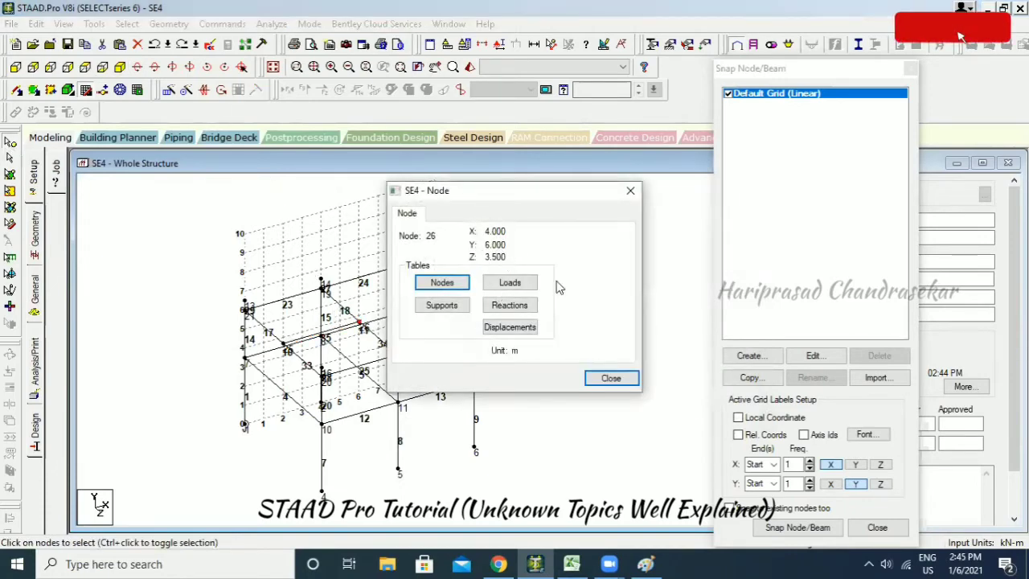
pyautogui.click(603, 376)
pyautogui.hotkey('ctrl', 'v')
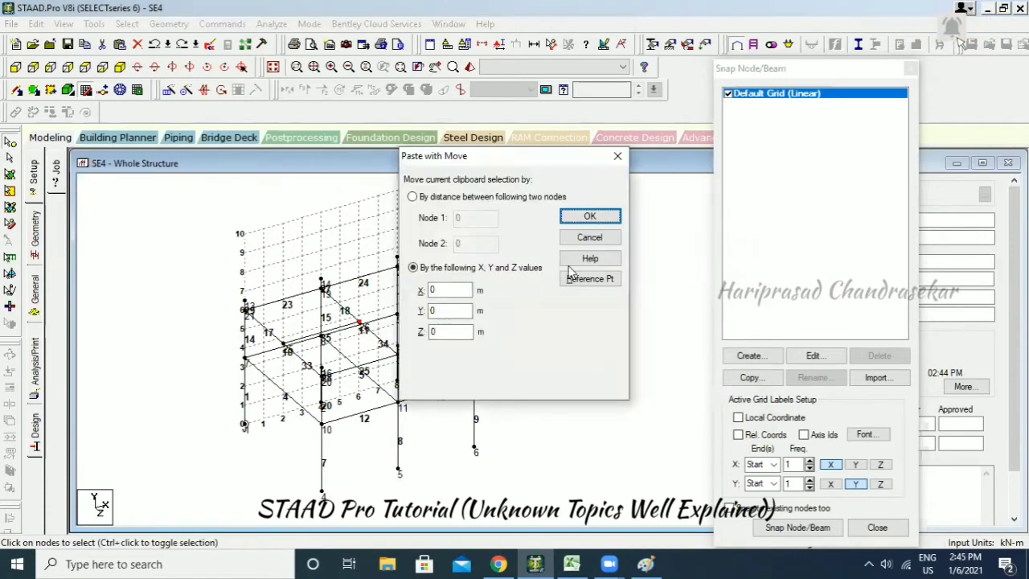
pyautogui.doubleClick(434, 290)
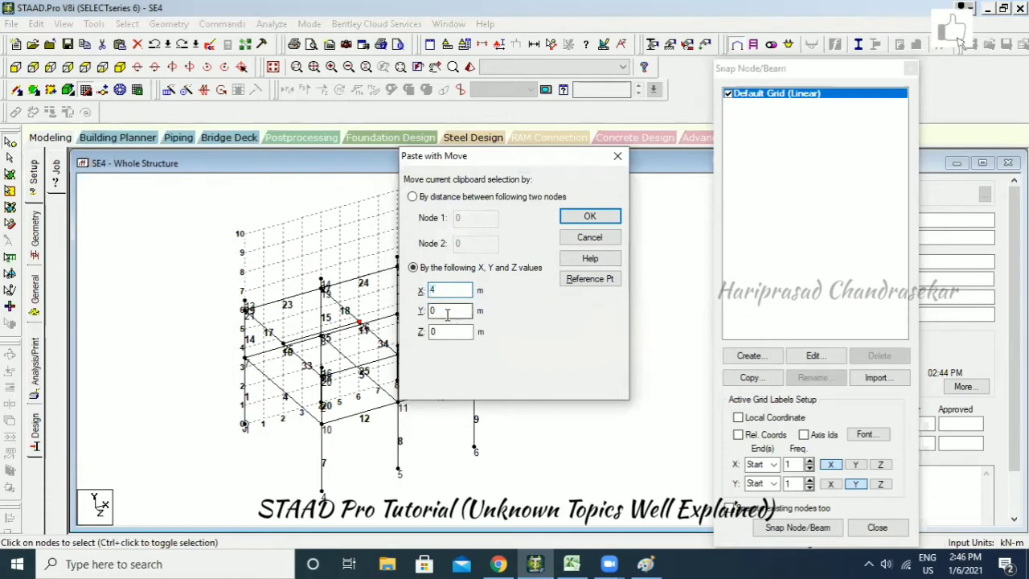
pyautogui.doubleClick(447, 312)
pyautogui.write('6')
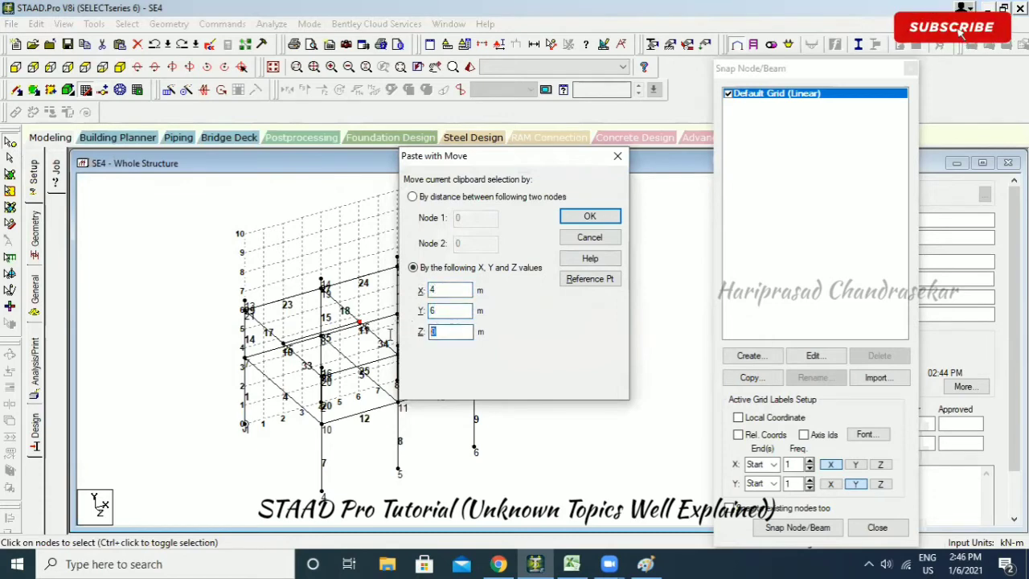
pyautogui.write('3.5')
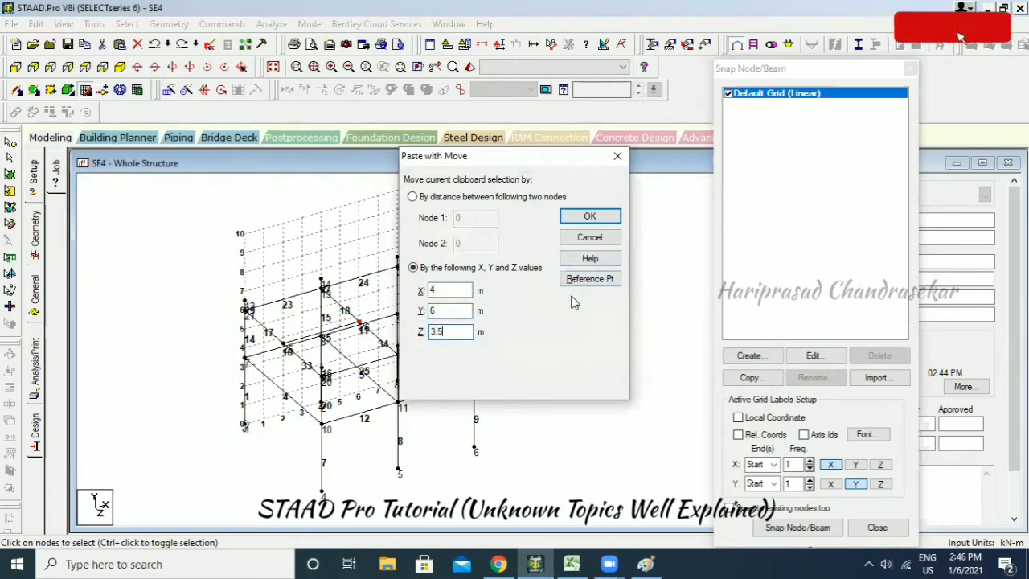
pyautogui.click(589, 216)
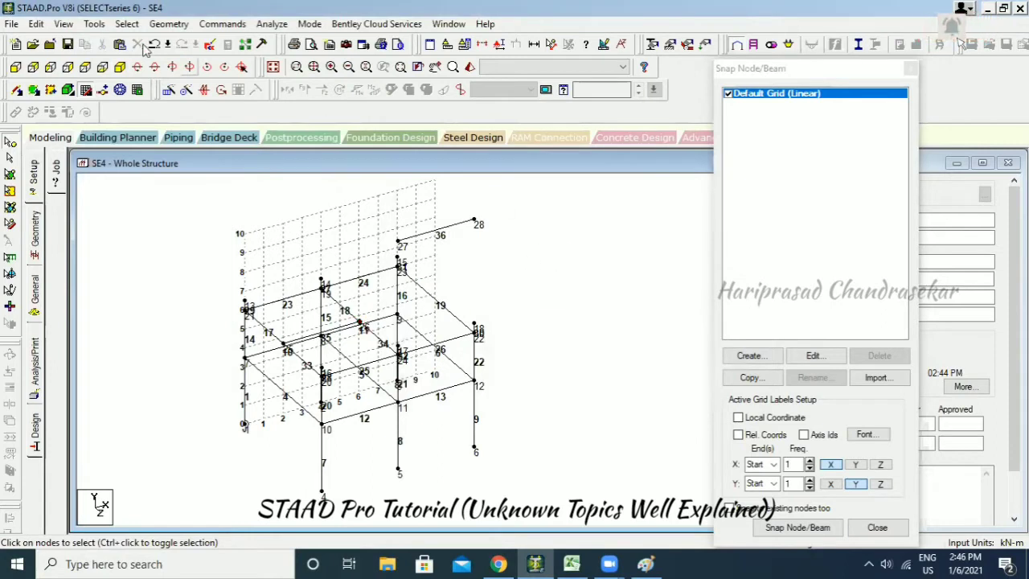
# Check the pasted beam in plan and isometric views, then undo the paste.
pyautogui.click(104, 68)
pyautogui.scroll(-2, 339, 361)
pyautogui.scroll(-2, 339, 359)
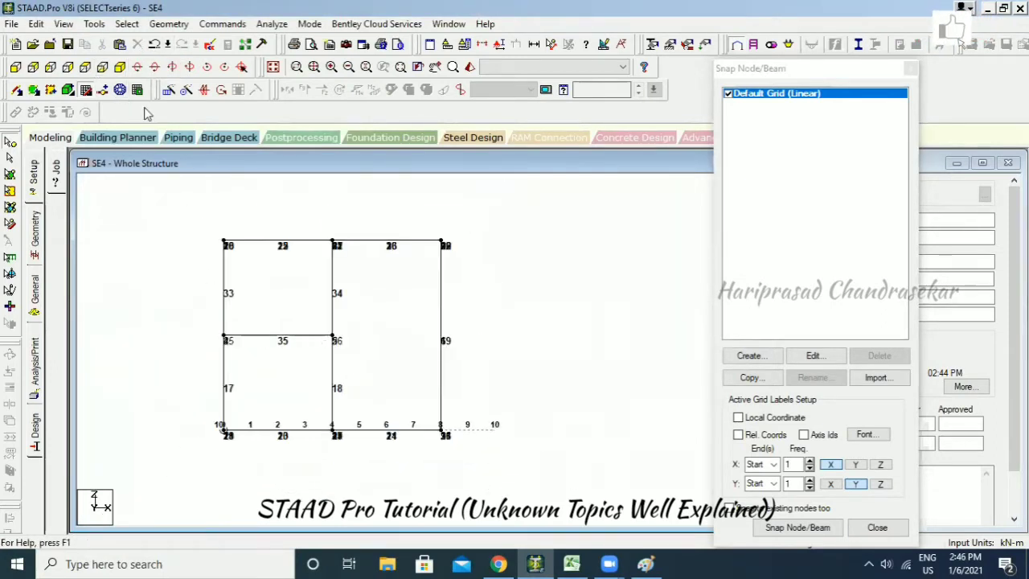
pyautogui.click(119, 68)
pyautogui.scroll(3, 402, 289)
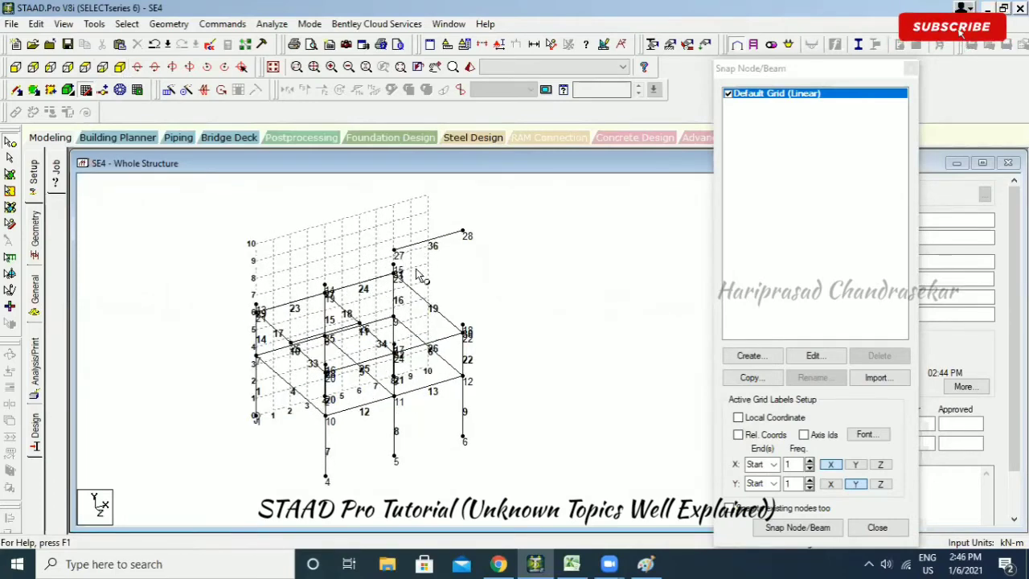
pyautogui.click(154, 45)
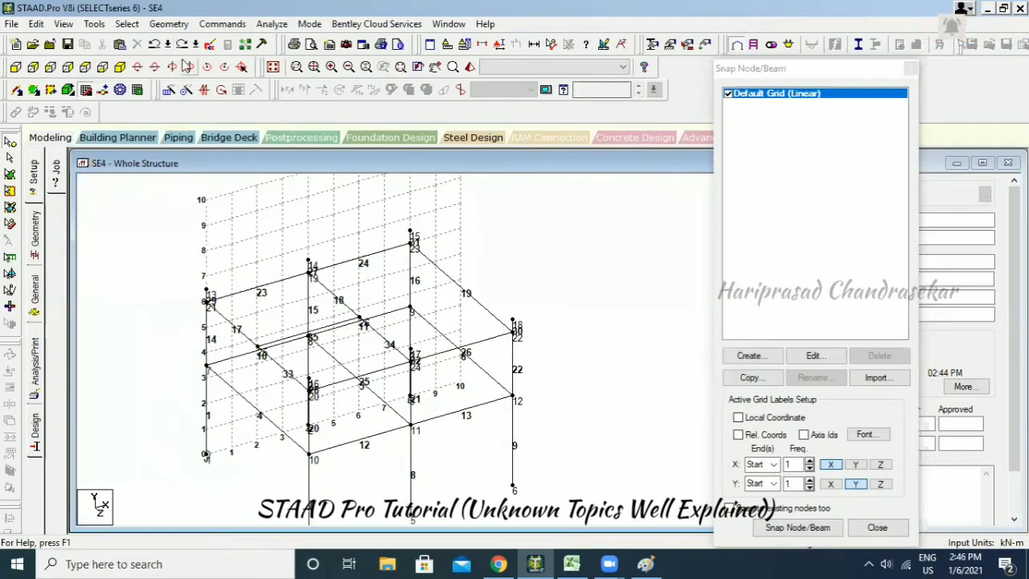
# Paste the clipboard beam by its start node as reference point, targeting the node between beams 17 and 33 with an X offset of 4 m.
pyautogui.hotkey('ctrl', 'v')
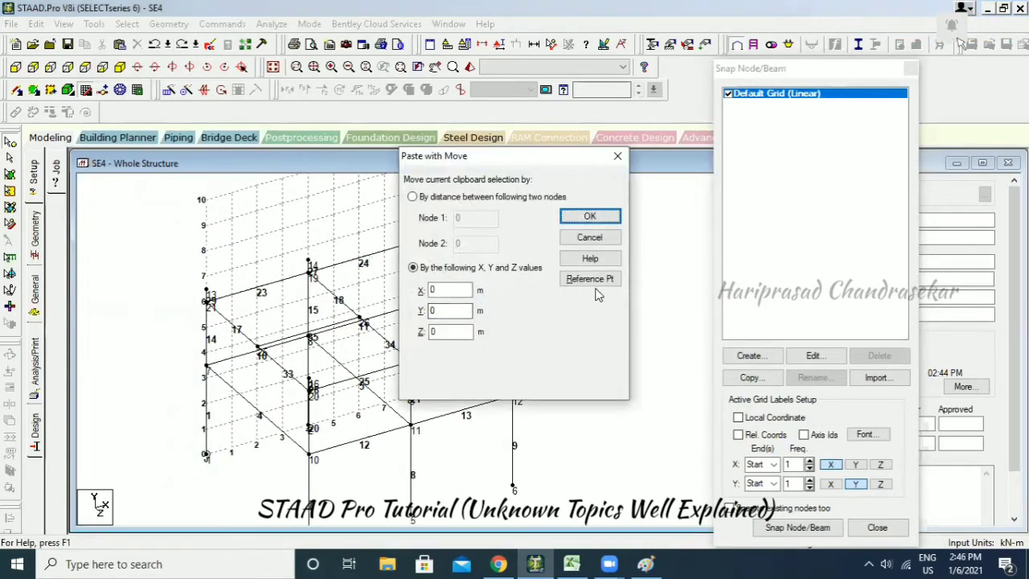
pyautogui.click(594, 281)
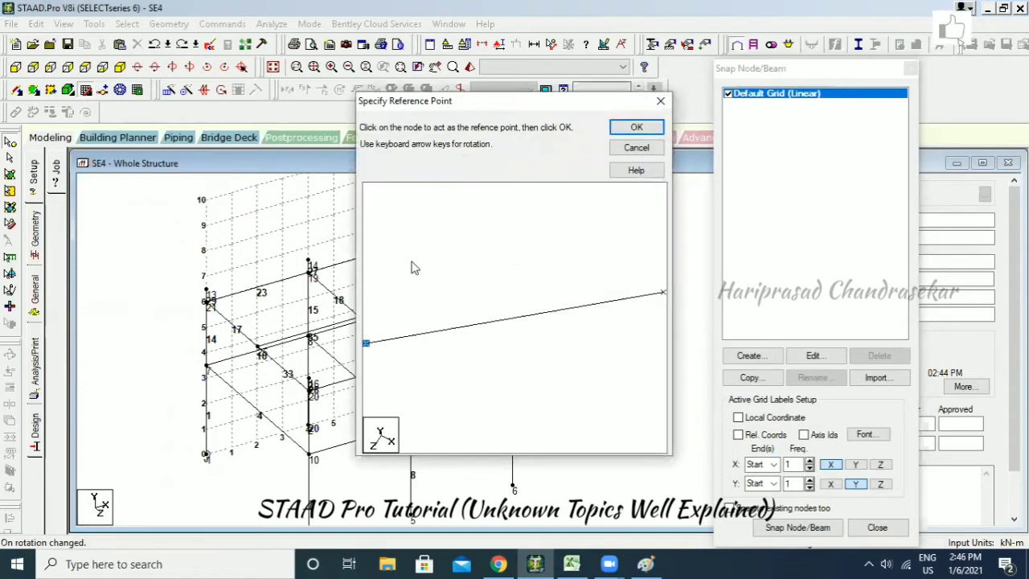
pyautogui.click(620, 131)
pyautogui.click(258, 349)
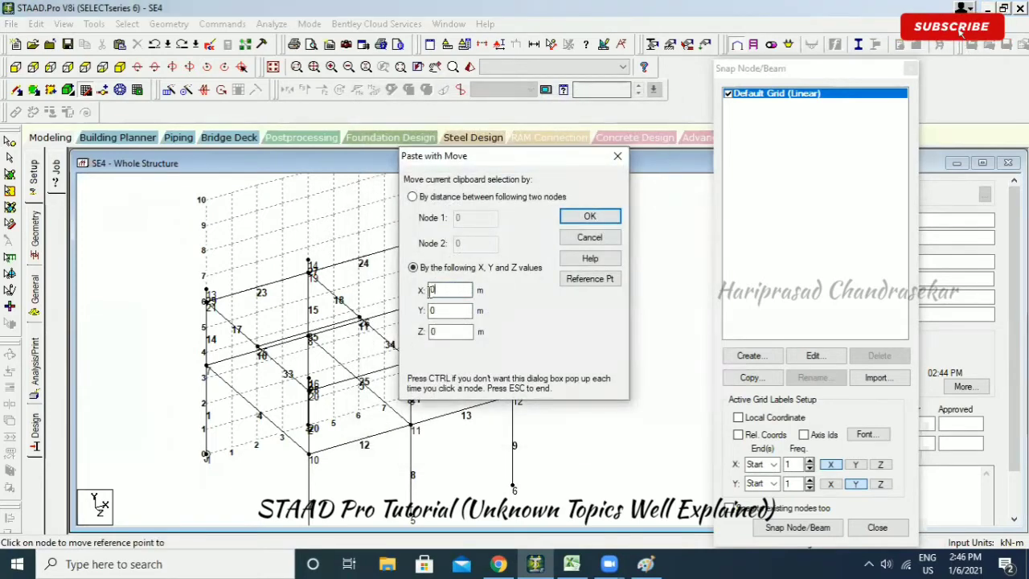
pyautogui.doubleClick(442, 289)
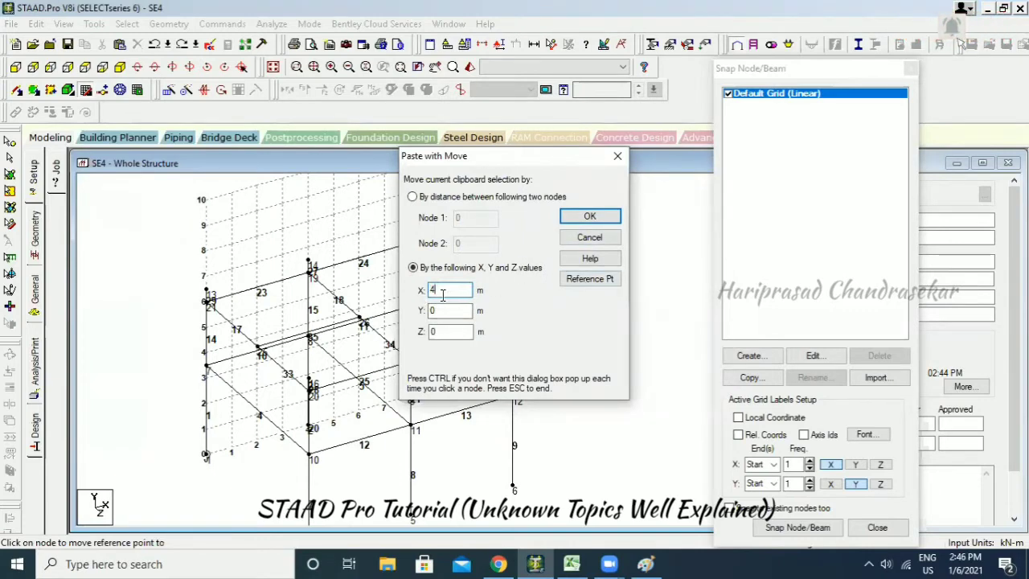
pyautogui.click(590, 217)
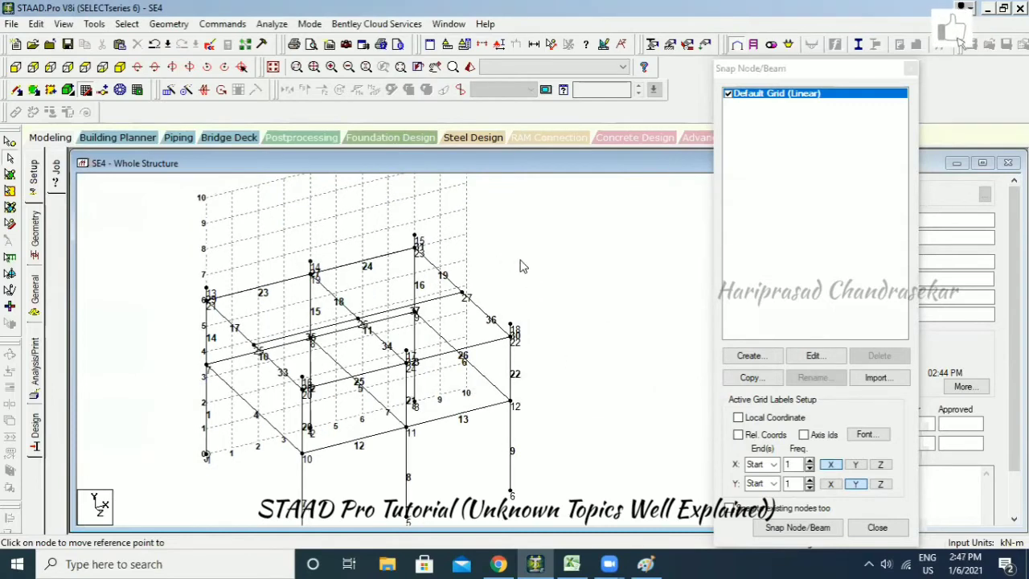
# Examine the beams joining the midpoints across both top-level bays.
pyautogui.rightClick(520, 261)
pyautogui.click(563, 526)
pyautogui.moveTo(454, 321); pyautogui.dragTo(497, 369)
pyautogui.moveTo(507, 258); pyautogui.dragTo(94, 219)
pyautogui.click(576, 221)
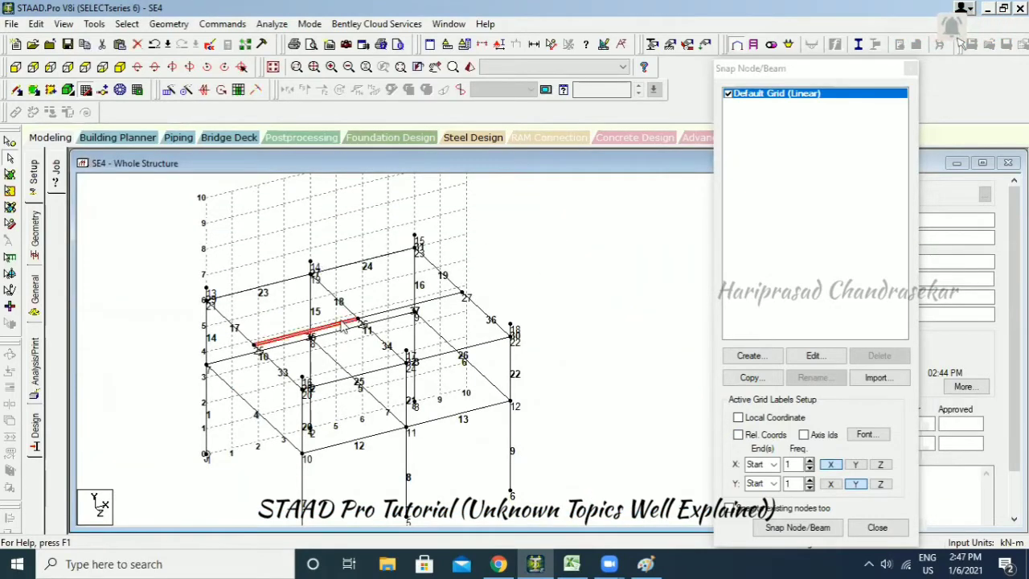
pyautogui.moveTo(491, 282); pyautogui.dragTo(486, 232, button='middle')
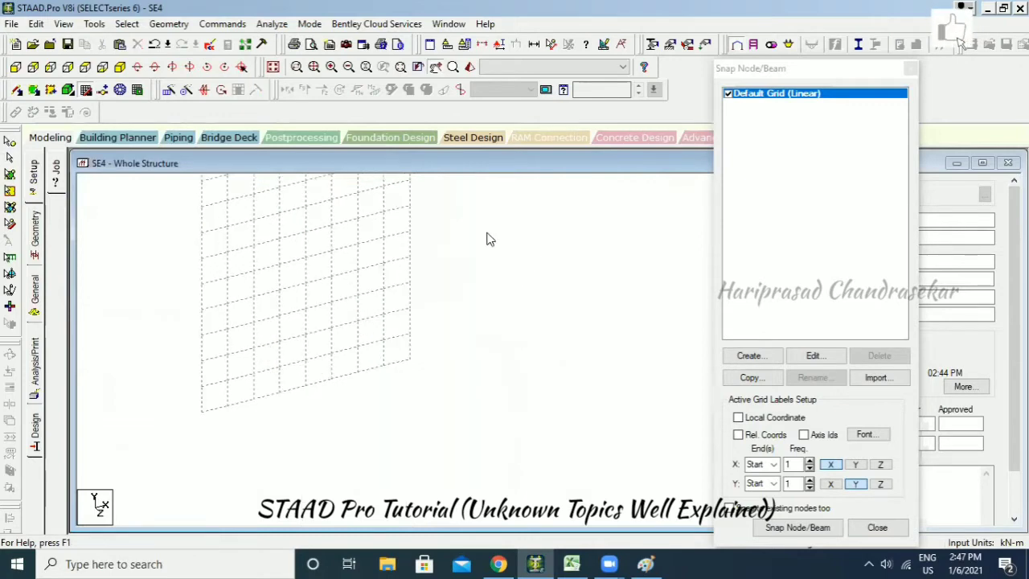
pyautogui.scroll(-2, 365, 259)
pyautogui.moveTo(249, 229); pyautogui.dragTo(258, 256, button='middle')
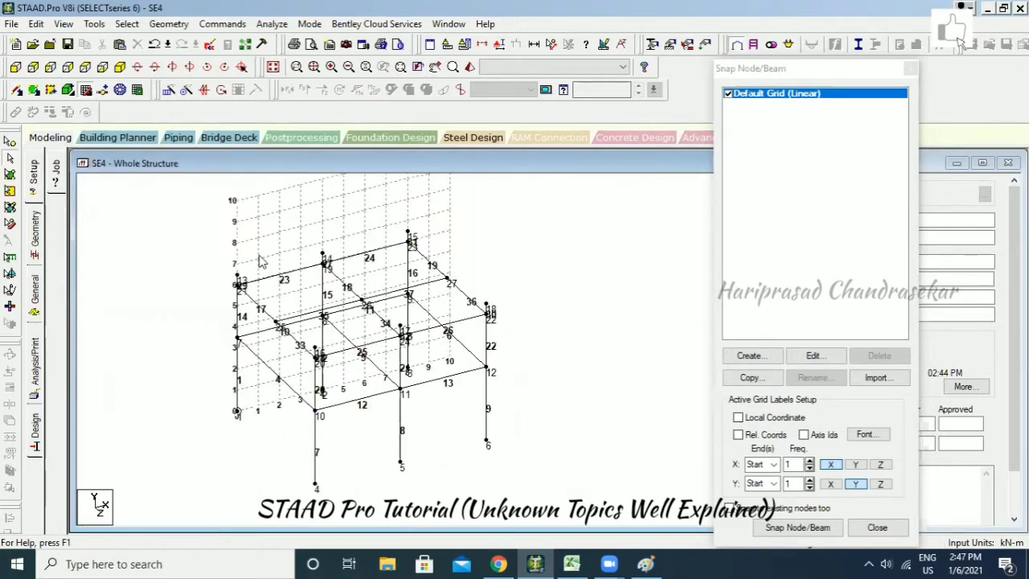
pyautogui.scroll(1, 258, 268)
pyautogui.scroll(1, 310, 249)
pyautogui.scroll(-7, 315, 246)
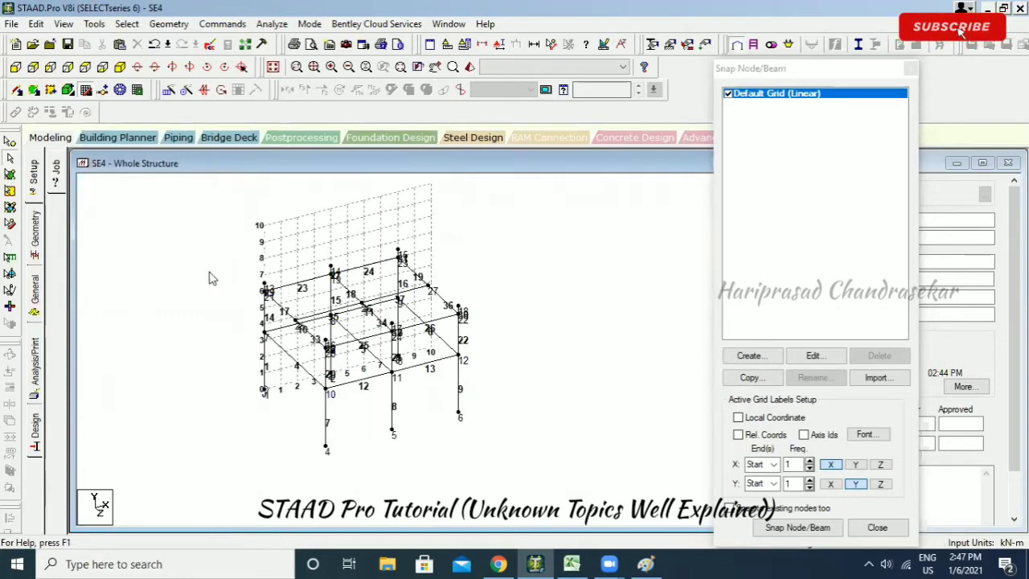
pyautogui.moveTo(247, 257); pyautogui.dragTo(187, 287, button='middle')
# Select the whole frame and mirror it about the Y-Z plane at X = 10 m in Copy mode.
pyautogui.moveTo(142, 268); pyautogui.dragTo(415, 436)
pyautogui.click(102, 67)
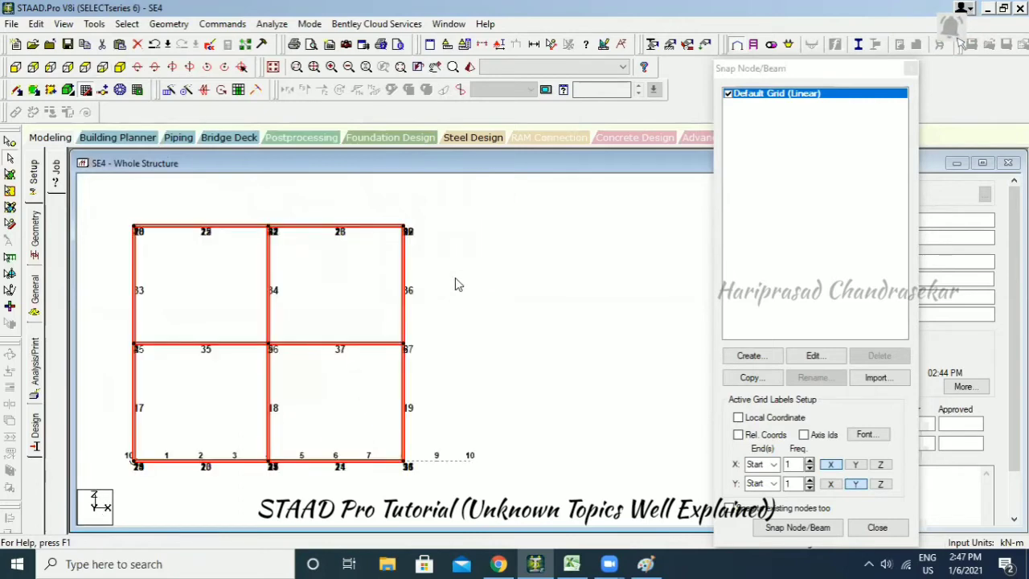
pyautogui.click(169, 24)
pyautogui.click(241, 347)
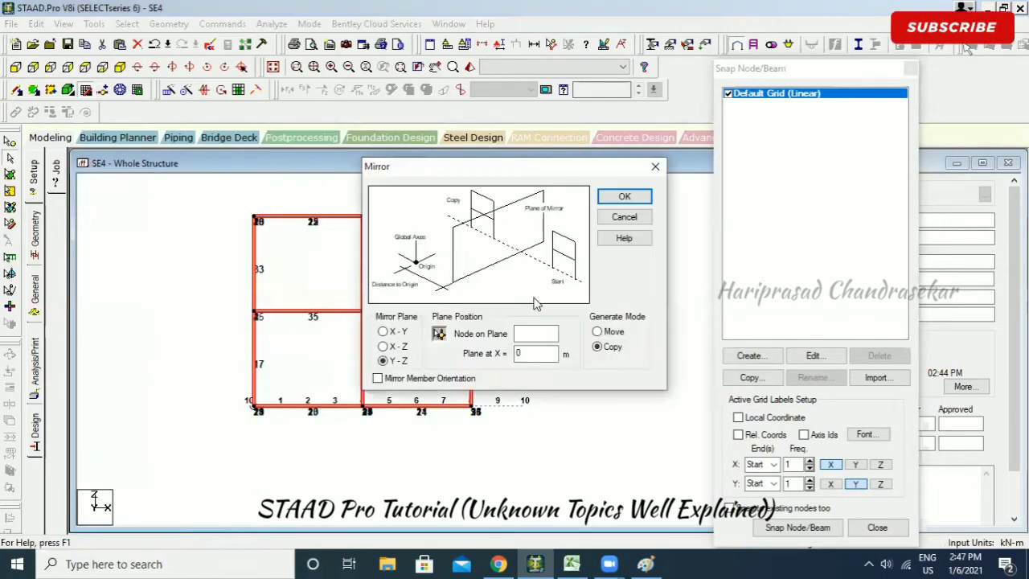
pyautogui.moveTo(537, 164); pyautogui.dragTo(740, 181)
pyautogui.click(118, 68)
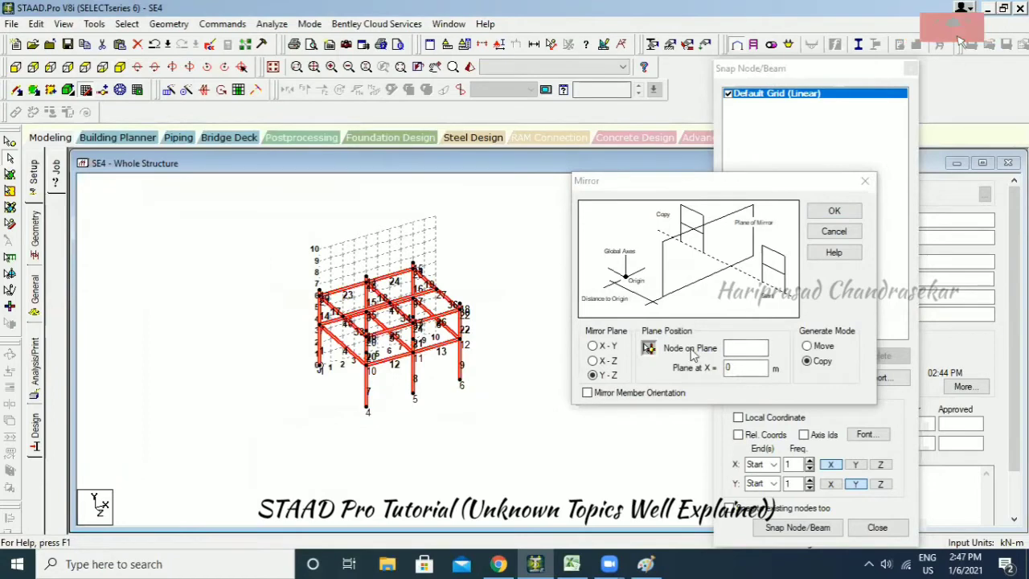
pyautogui.moveTo(748, 369); pyautogui.dragTo(726, 368)
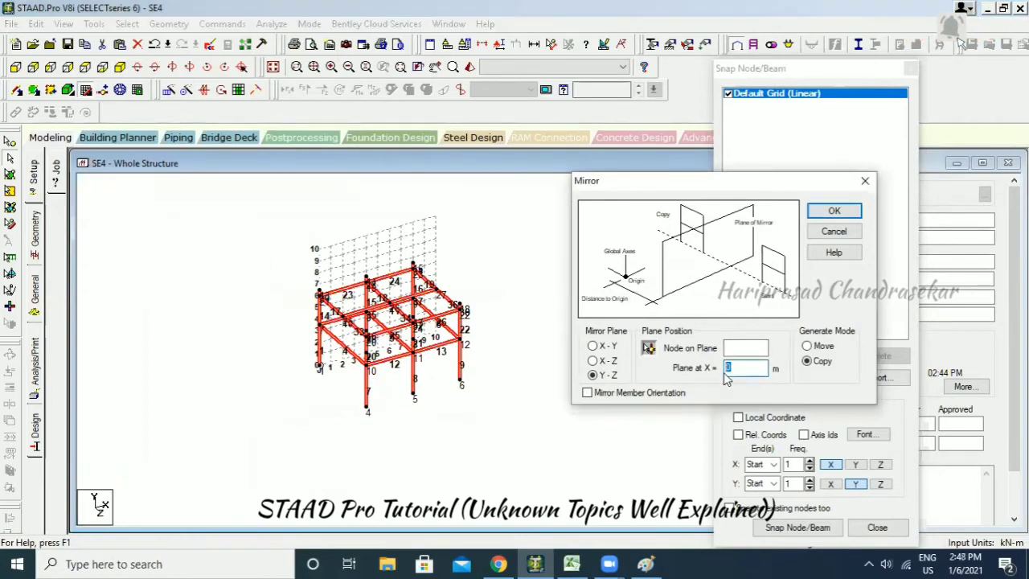
pyautogui.write('10')
pyautogui.moveTo(722, 182); pyautogui.dragTo(673, 177)
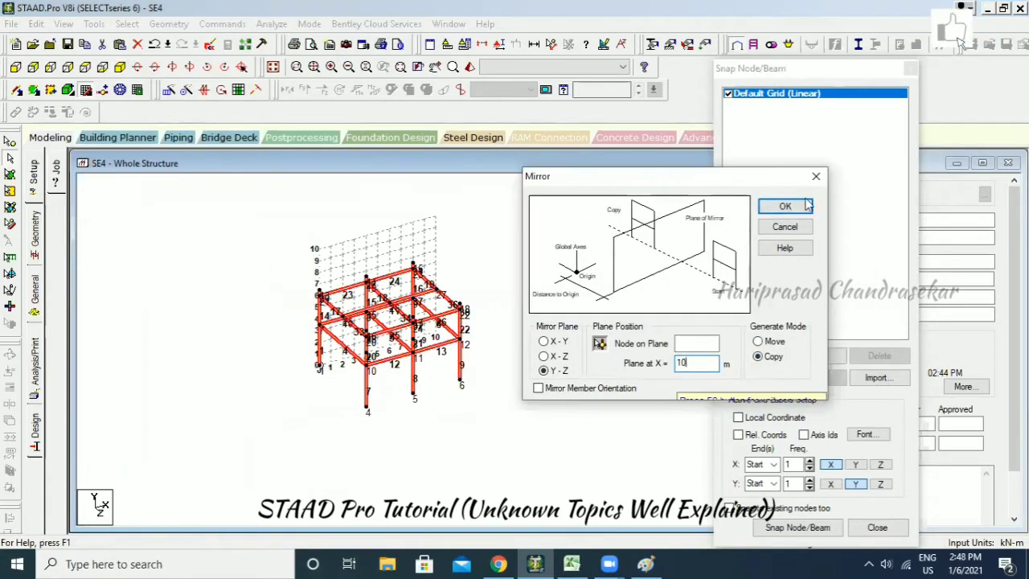
pyautogui.click(785, 206)
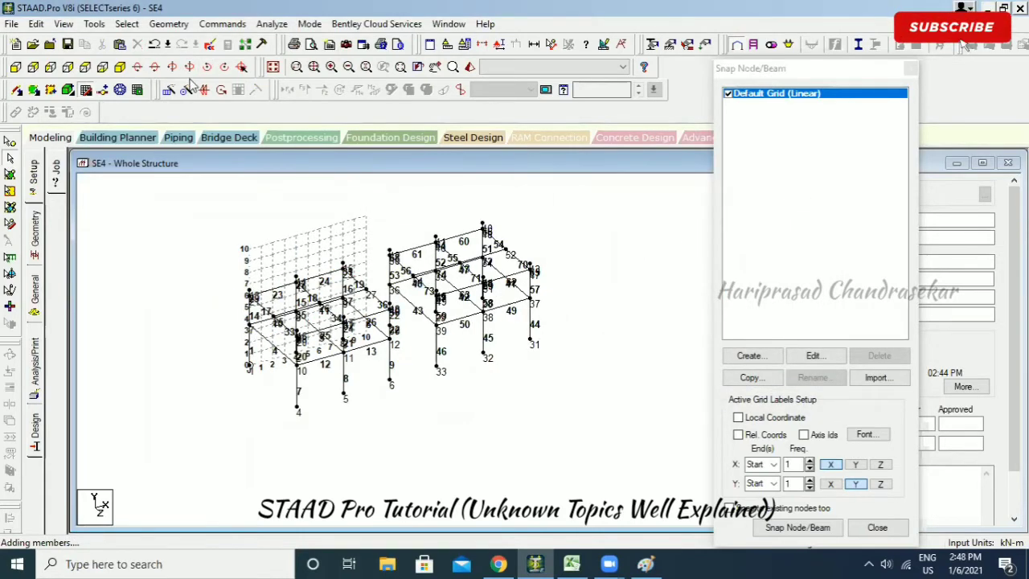
# Select both frames and mirror them about the X-Y plane at Z = -2 m in Copy mode.
pyautogui.click(121, 68)
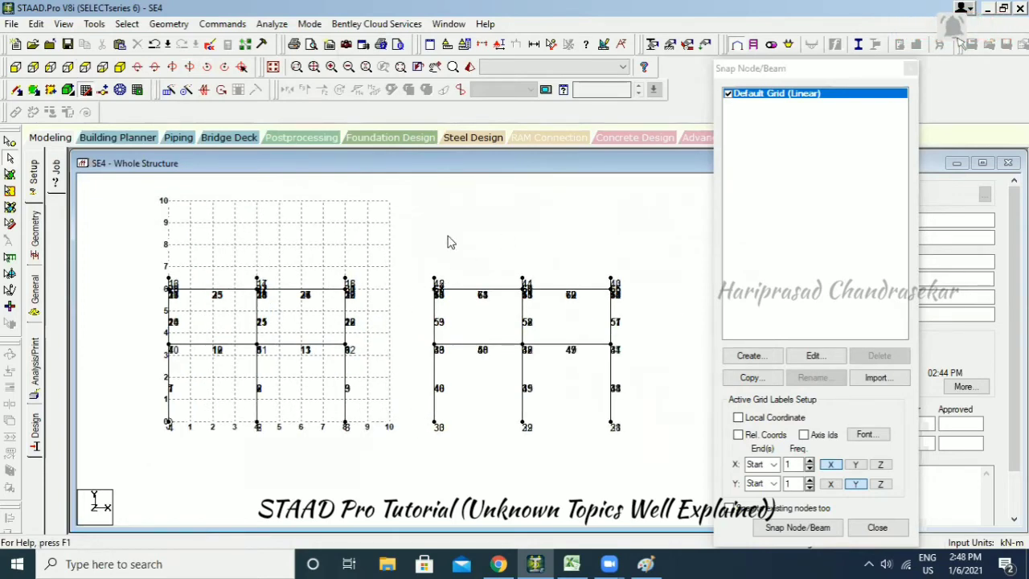
pyautogui.click(122, 71)
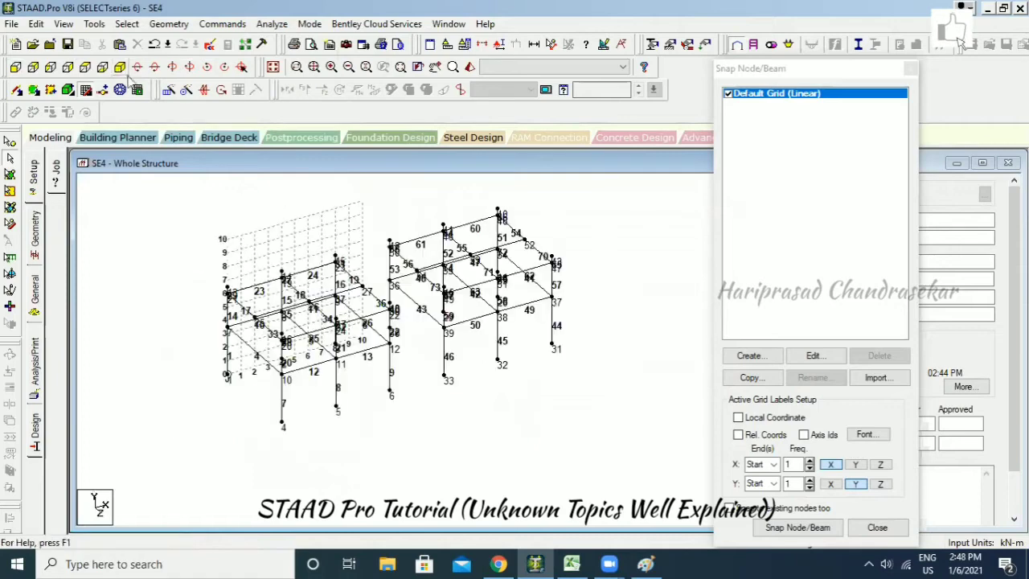
pyautogui.hotkey('ctrl', 'a')
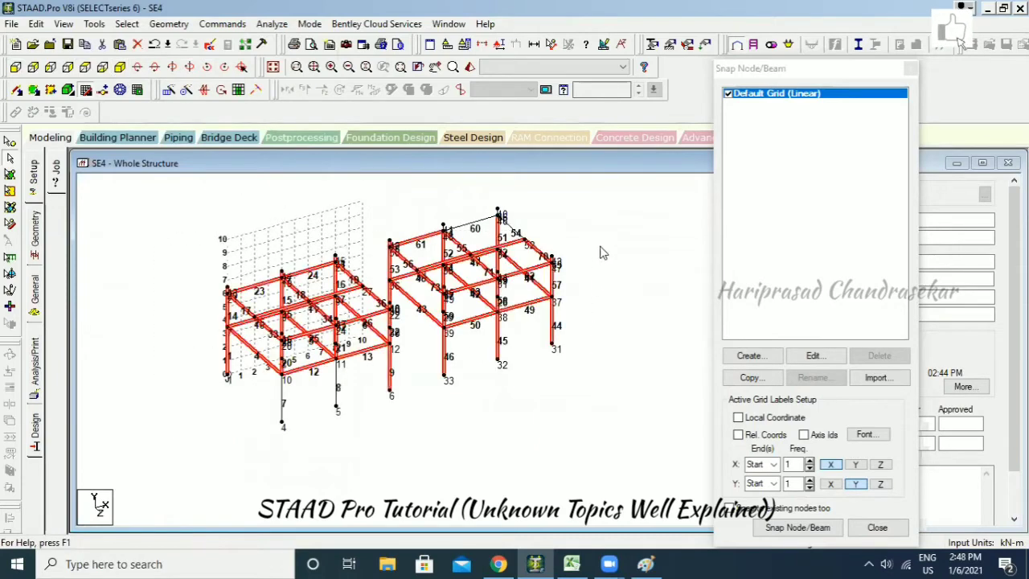
pyautogui.click(204, 89)
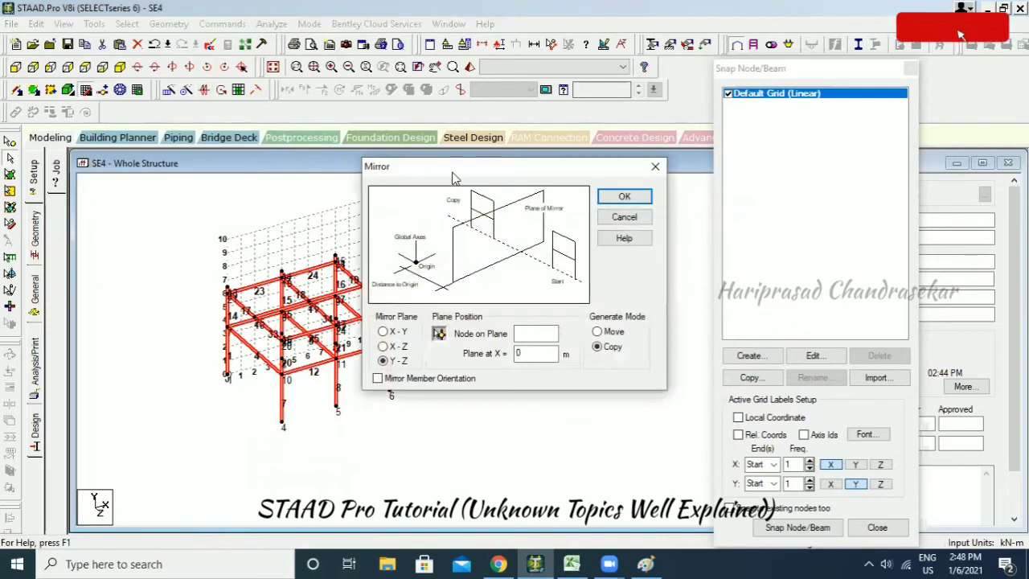
pyautogui.moveTo(452, 170); pyautogui.dragTo(702, 223)
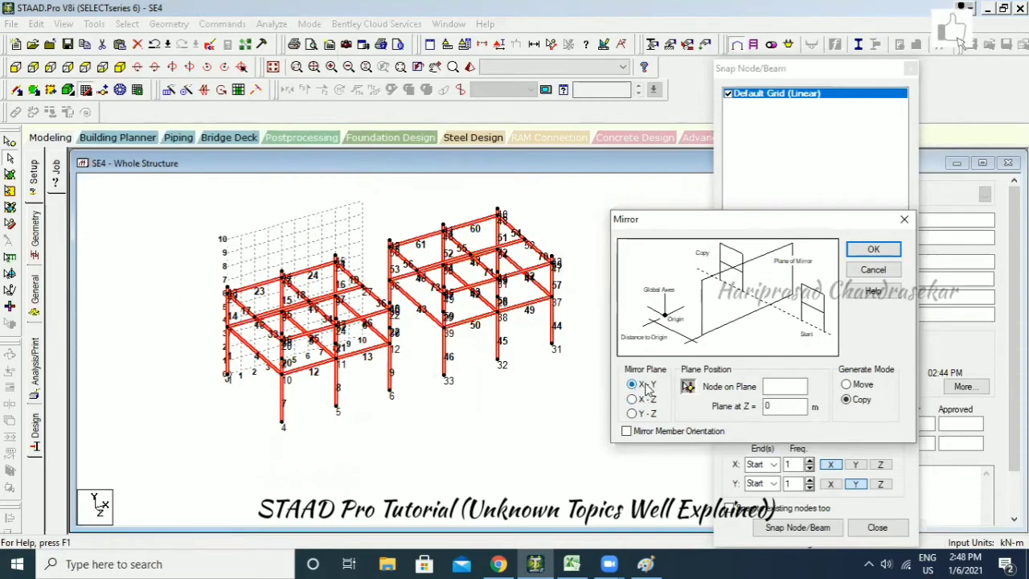
pyautogui.doubleClick(770, 406)
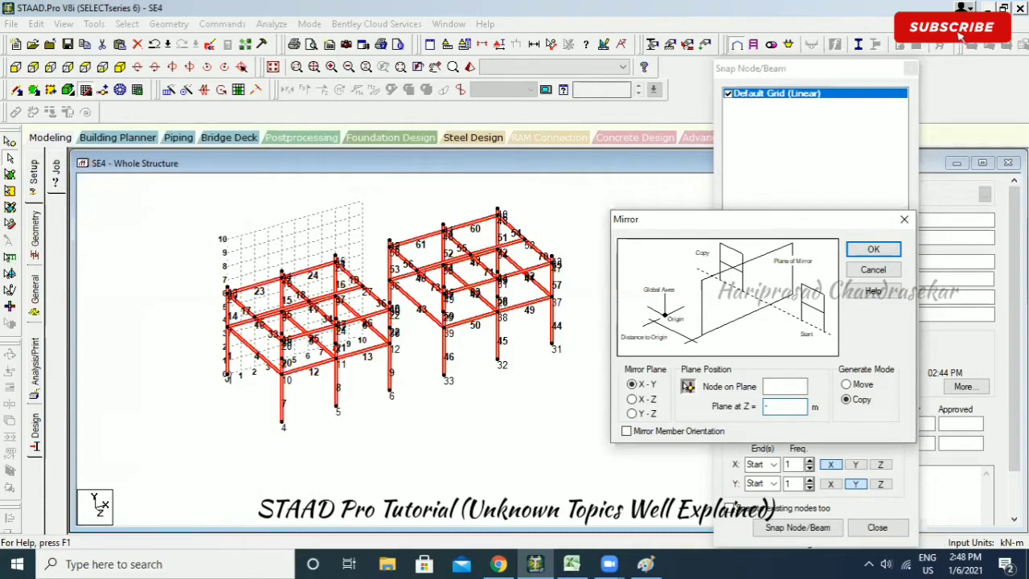
pyautogui.write('-2')
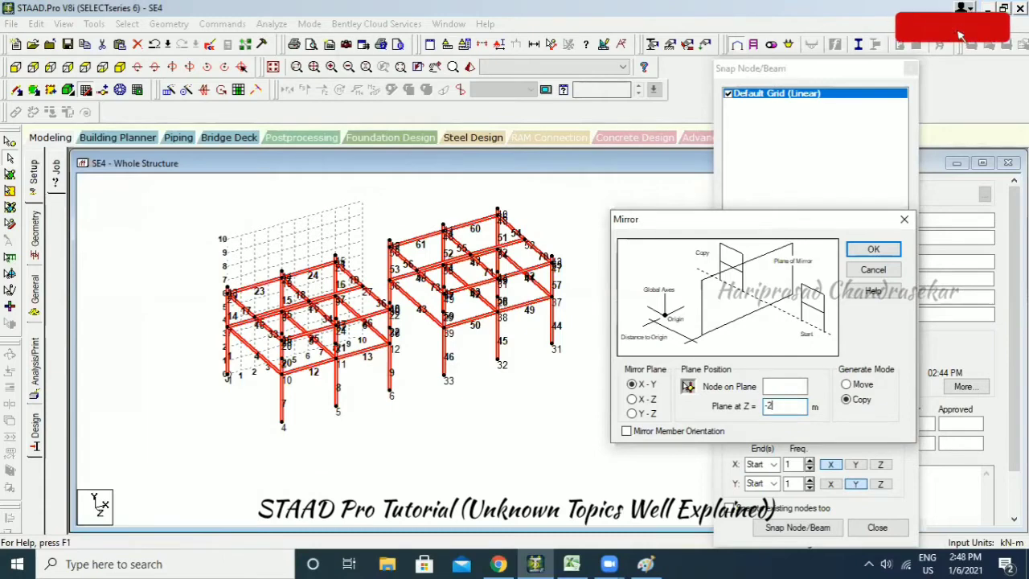
pyautogui.click(873, 249)
pyautogui.click(606, 206)
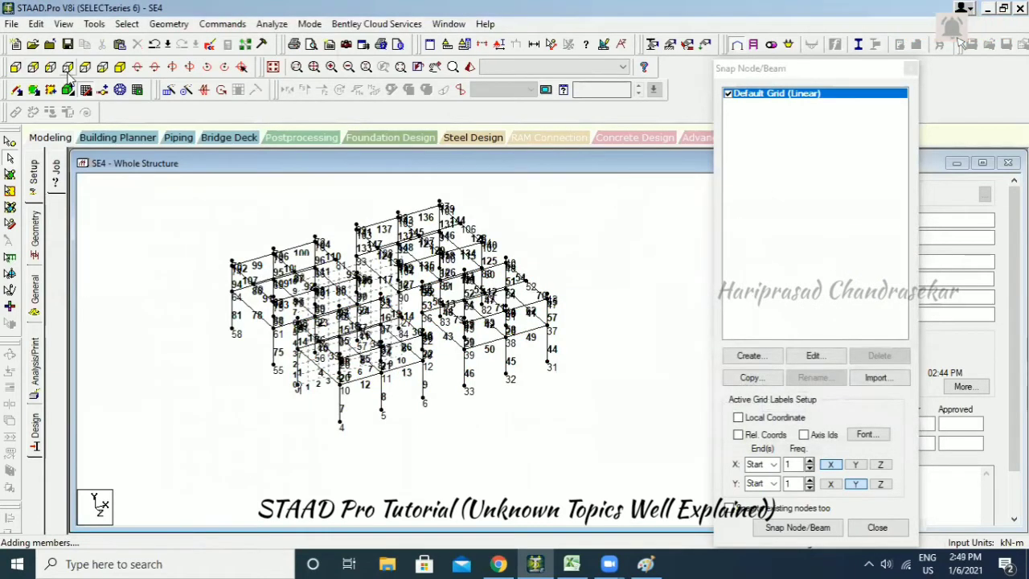
# Check the coordinates of the mirrored frame's nearest base node in side view.
pyautogui.click(70, 67)
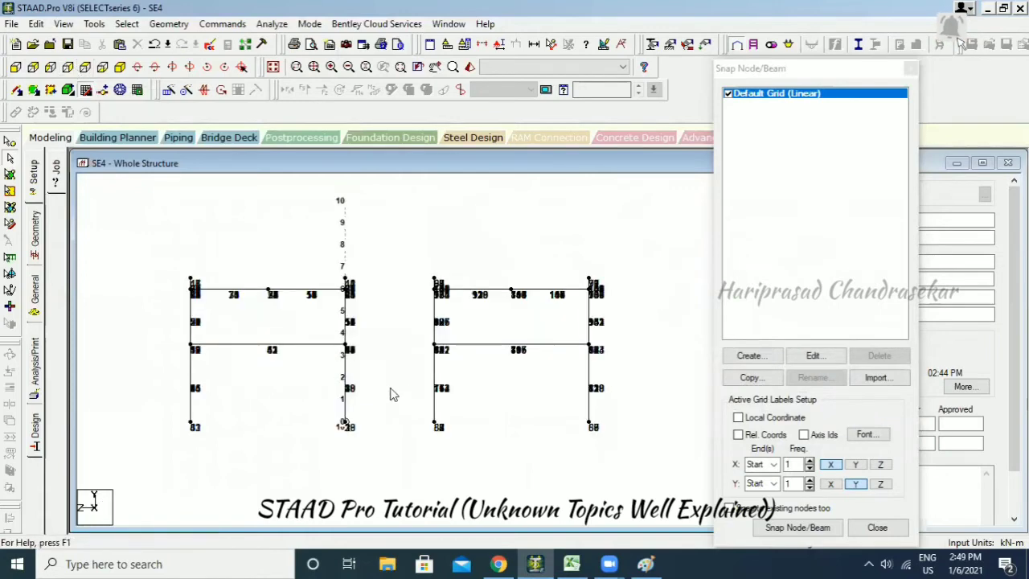
pyautogui.click(9, 141)
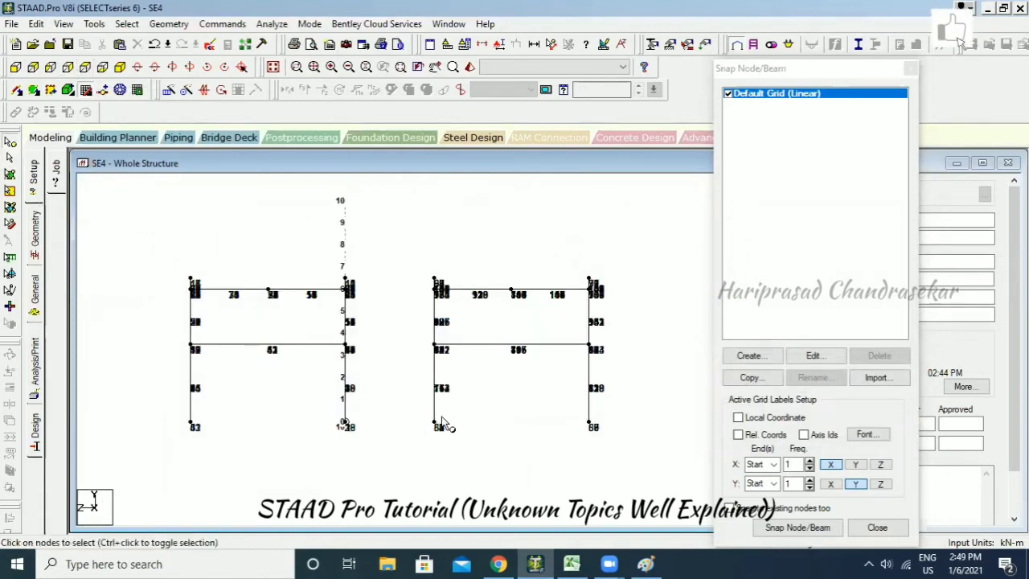
pyautogui.doubleClick(434, 422)
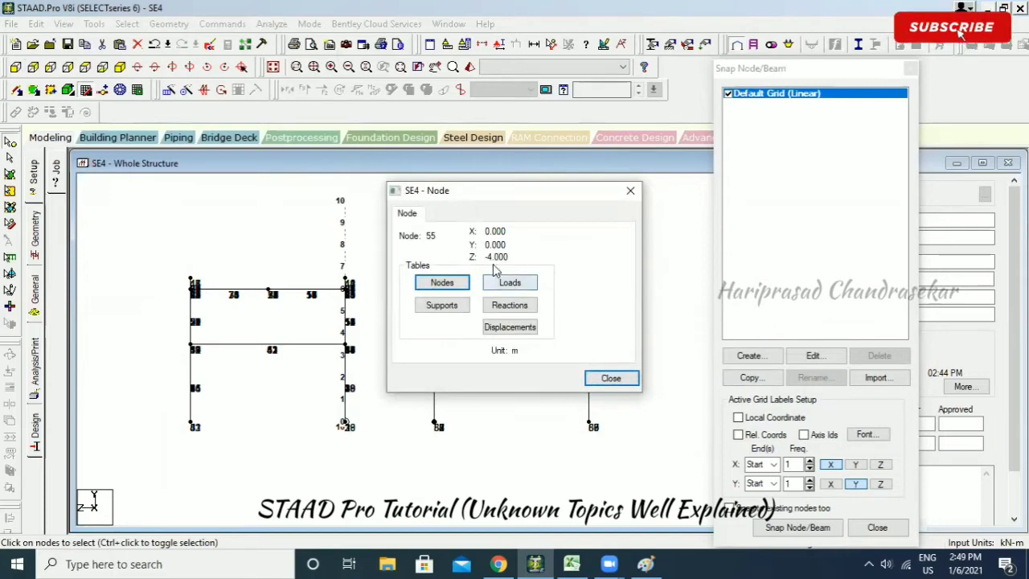
# Close the node details and view all four mirrored frames in isometric view.
pyautogui.click(611, 378)
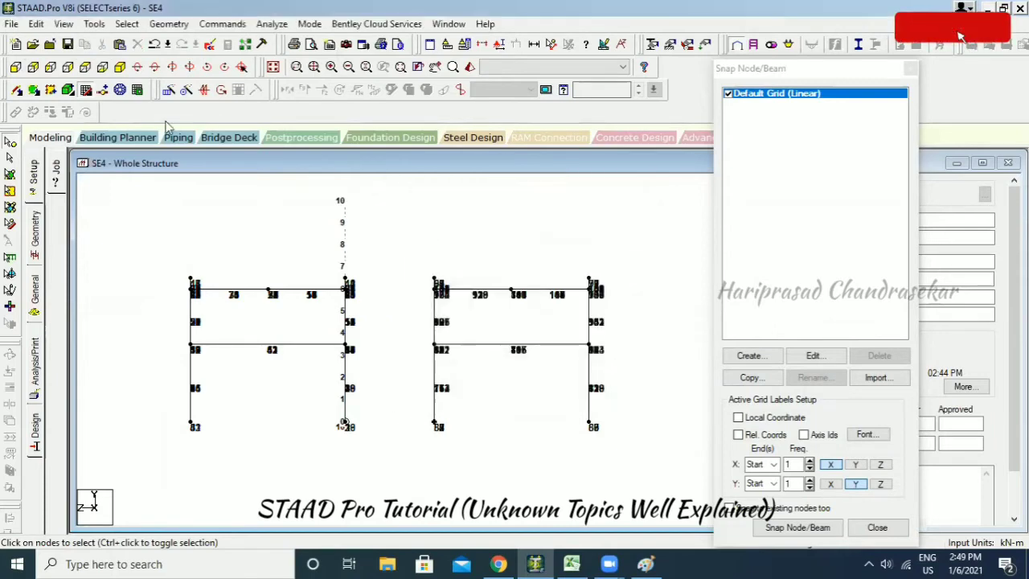
pyautogui.click(528, 310)
pyautogui.click(439, 301)
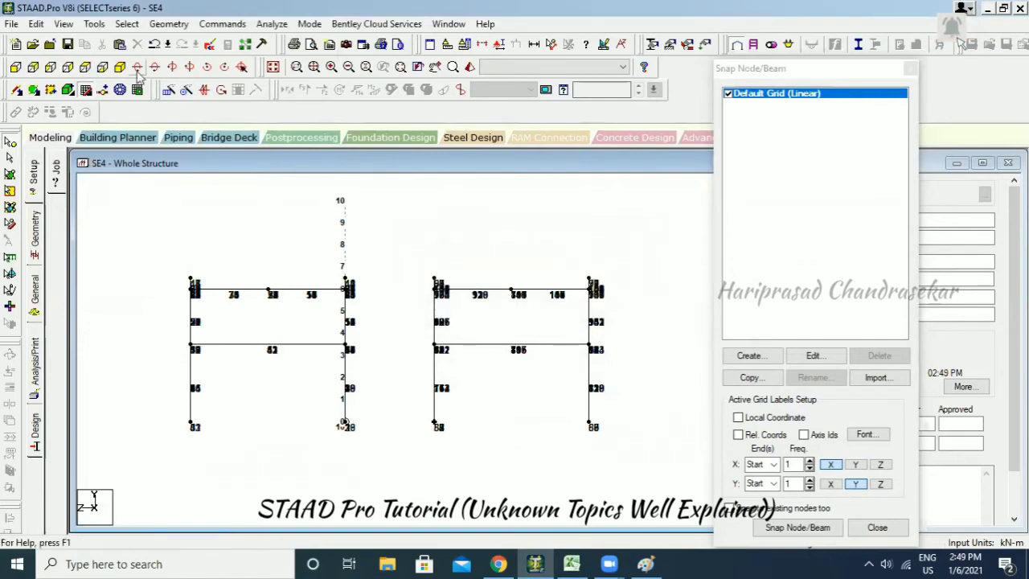
pyautogui.click(120, 67)
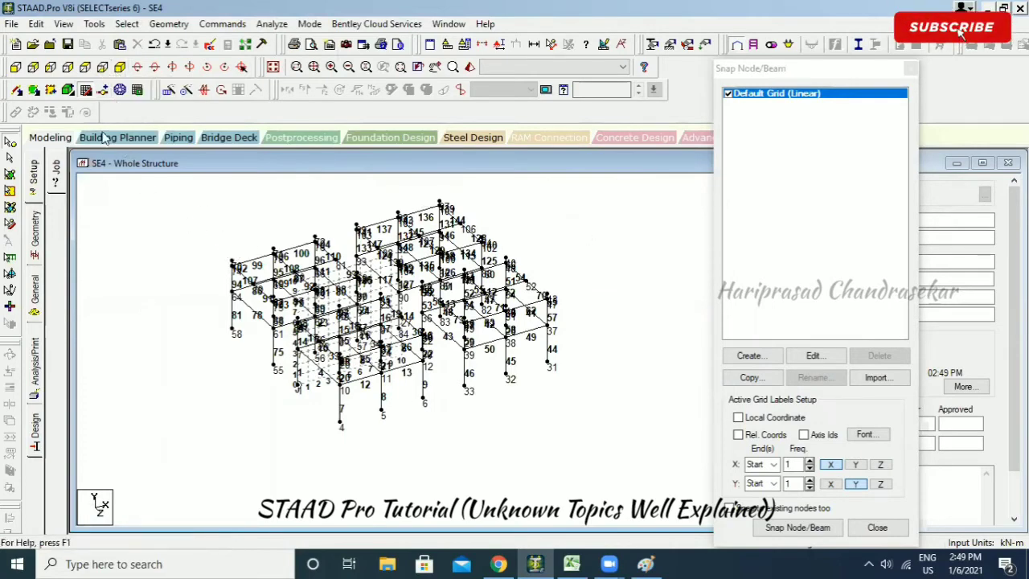
# Select the mirrored frame directly behind the original and define its rotation axis through corner nodes 70 and 58.
pyautogui.click(102, 67)
pyautogui.moveTo(246, 318); pyautogui.dragTo(388, 459)
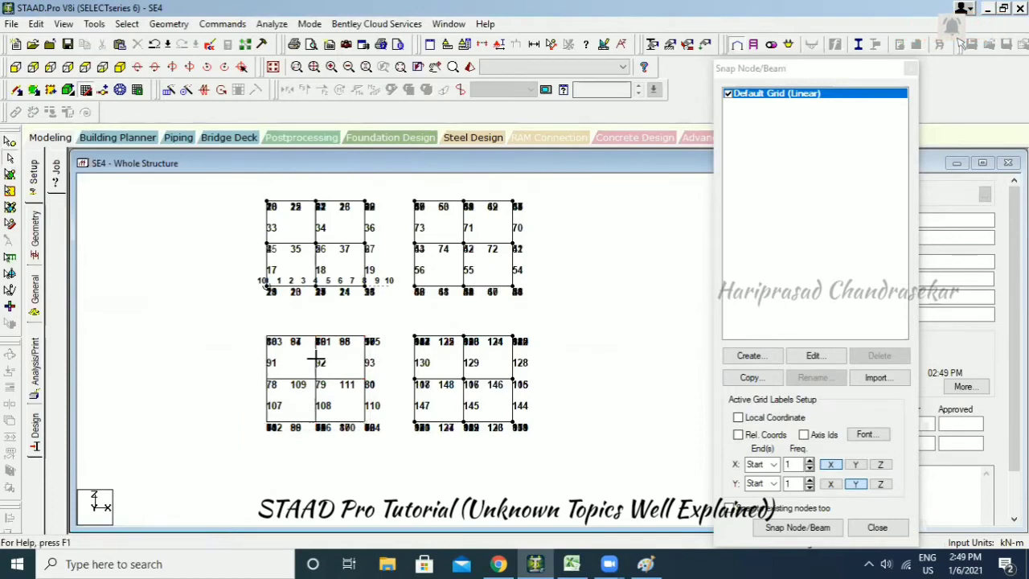
pyautogui.moveTo(316, 359); pyautogui.dragTo(389, 462)
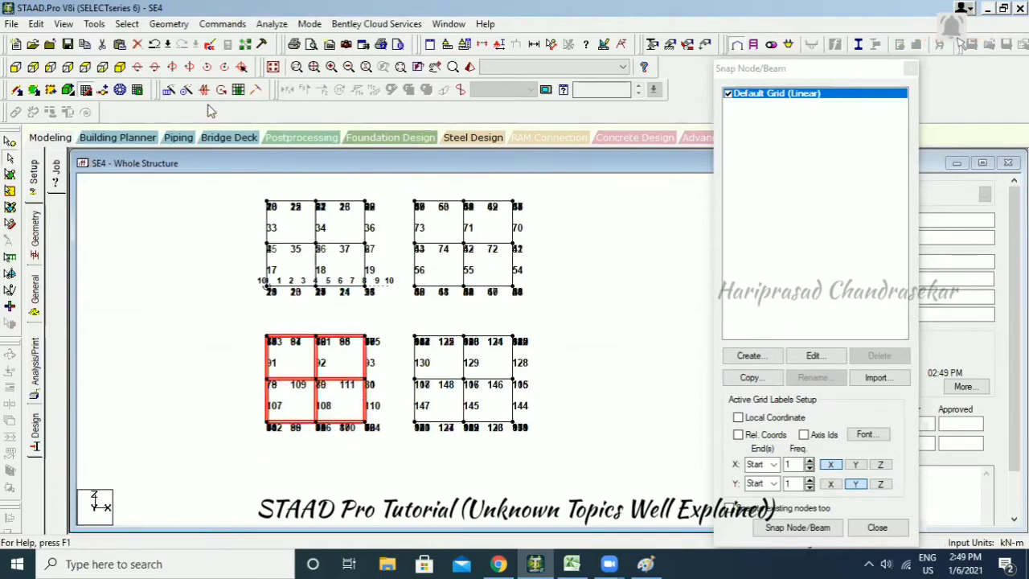
pyautogui.click(169, 23)
pyautogui.click(133, 331)
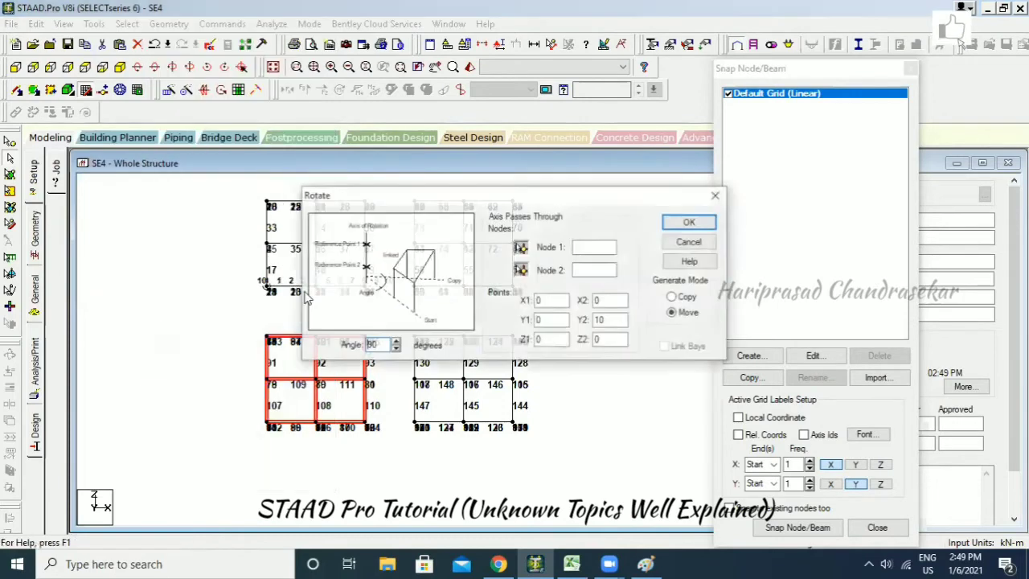
pyautogui.moveTo(479, 196); pyautogui.dragTo(563, 186)
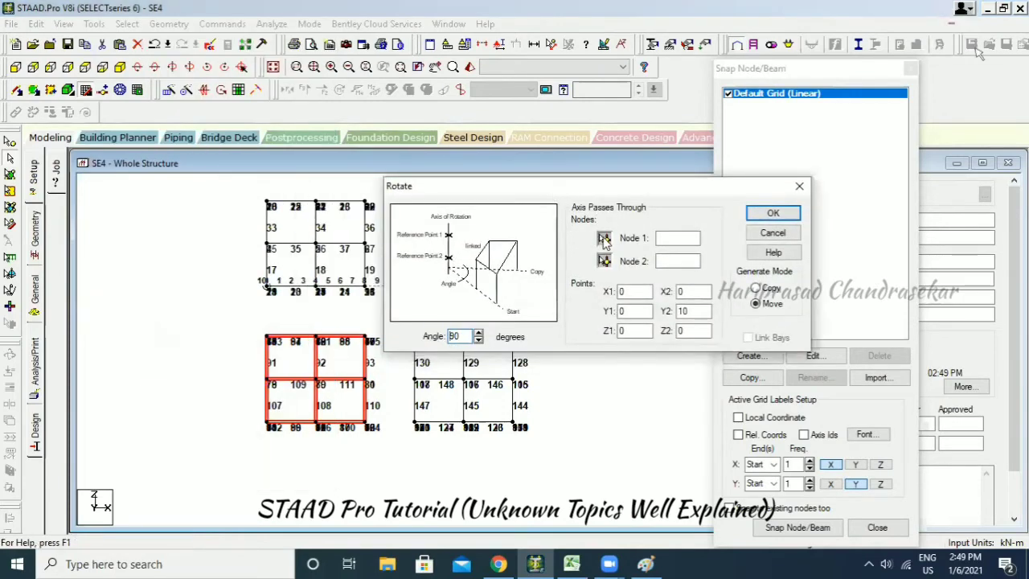
pyautogui.click(120, 68)
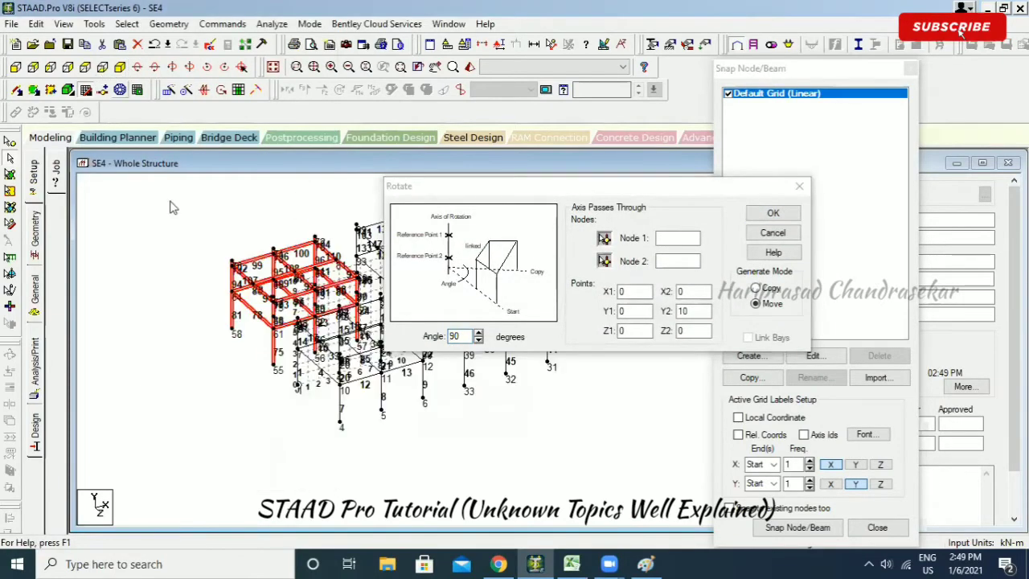
pyautogui.click(604, 239)
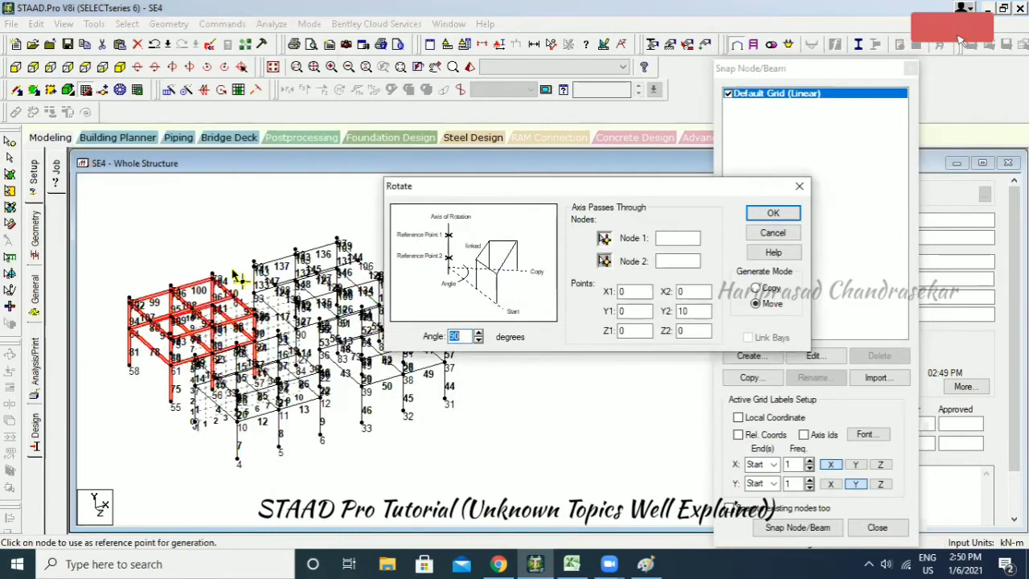
pyautogui.click(135, 305)
pyautogui.click(138, 375)
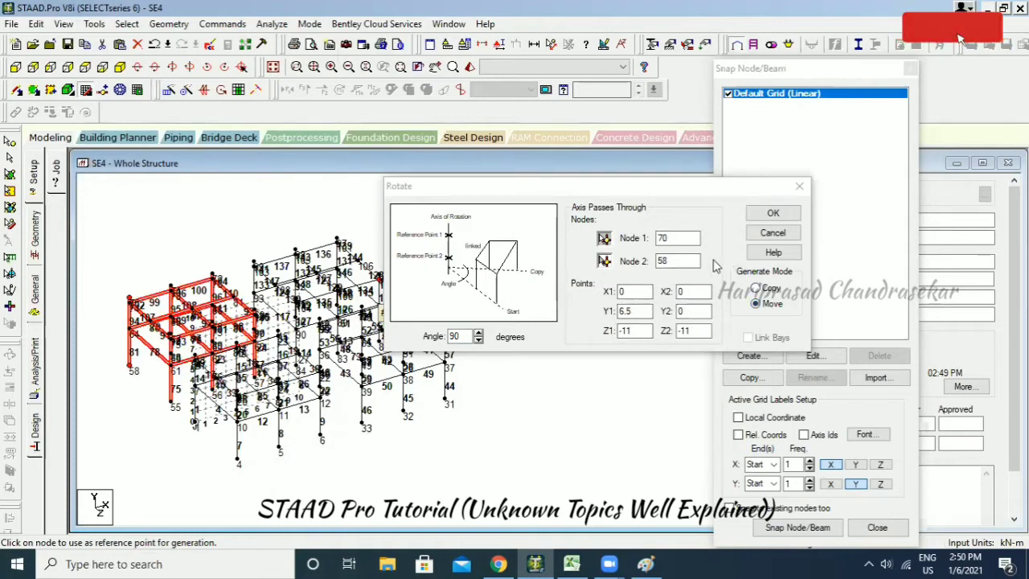
# Rotate the selected frame 10 degrees about the chosen axis in Move mode.
pyautogui.click(464, 335)
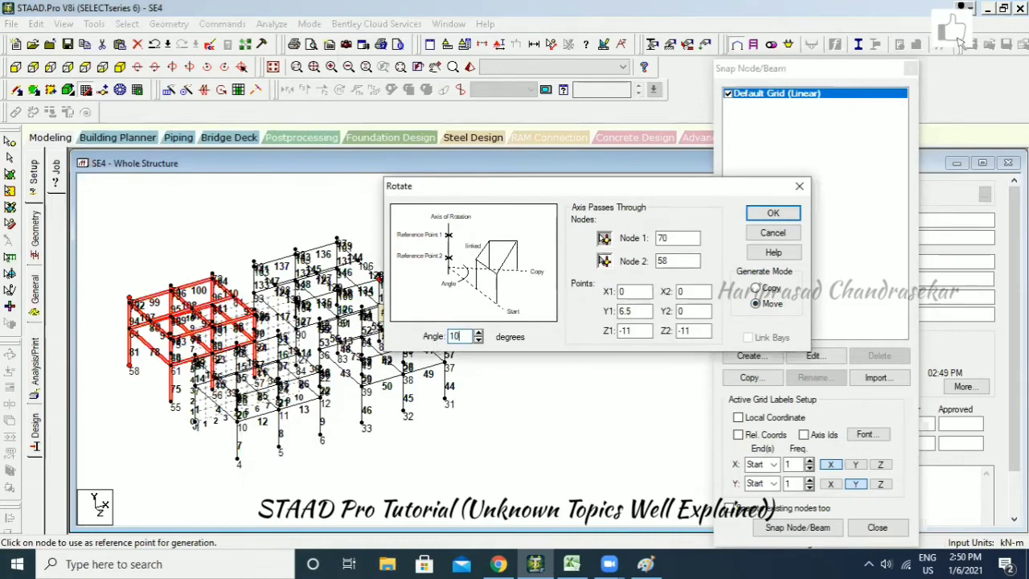
pyautogui.click(772, 213)
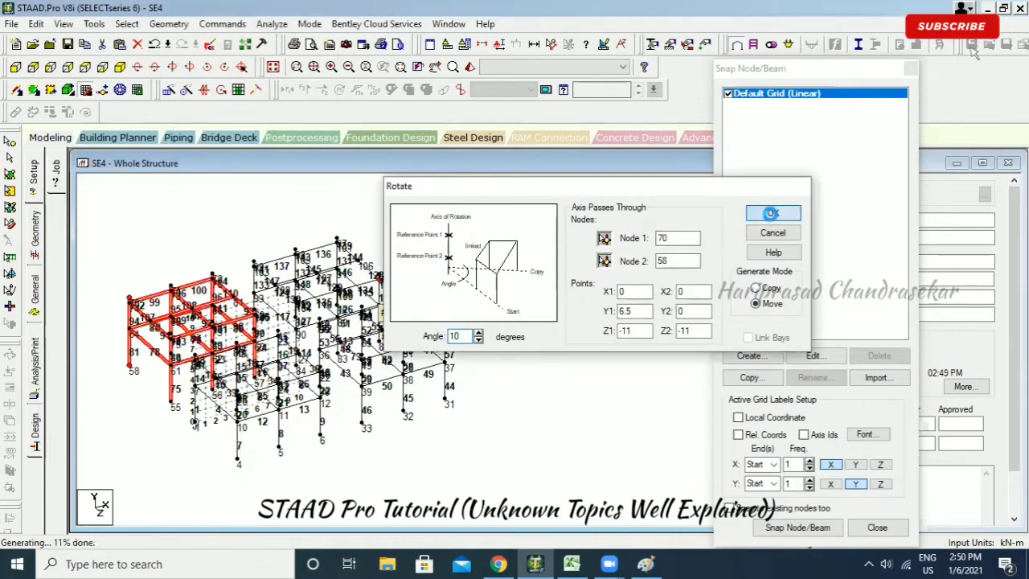
pyautogui.click(635, 332)
pyautogui.click(546, 316)
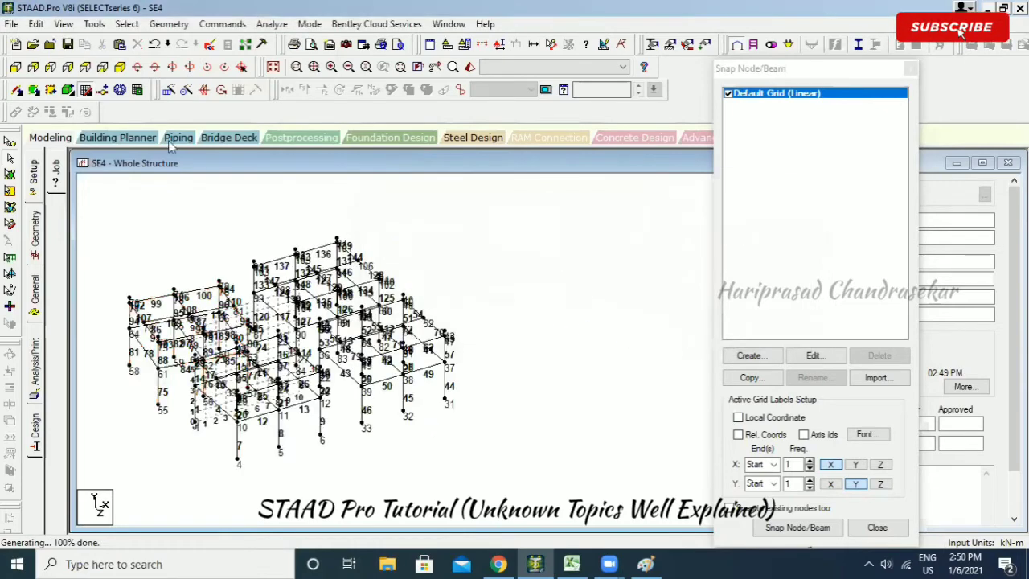
# Select the frame diagonally opposite the original and start rotating it, using corner node 97 as the axis's first node.
pyautogui.click(102, 66)
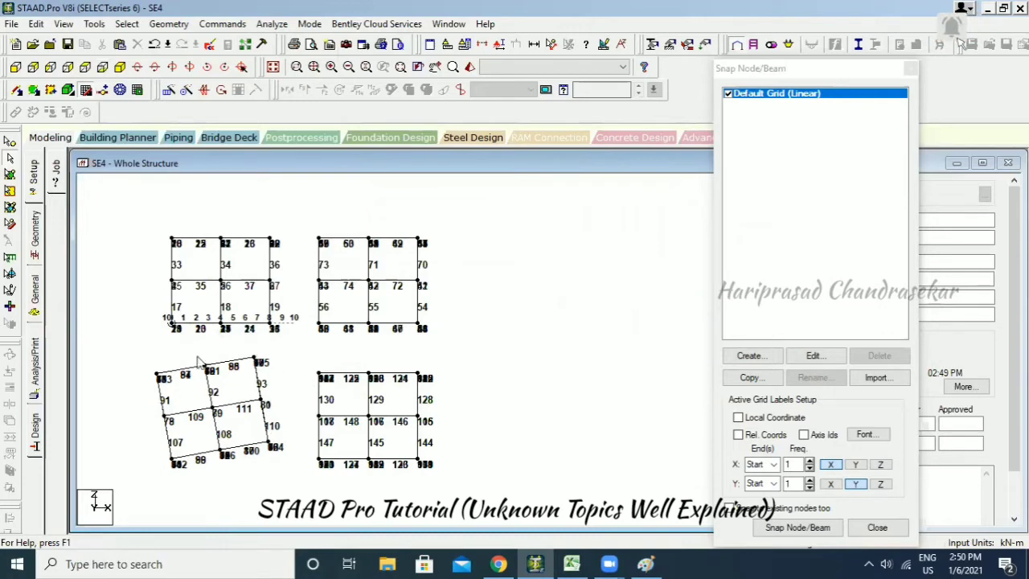
pyautogui.moveTo(283, 392); pyautogui.dragTo(294, 358, button='middle')
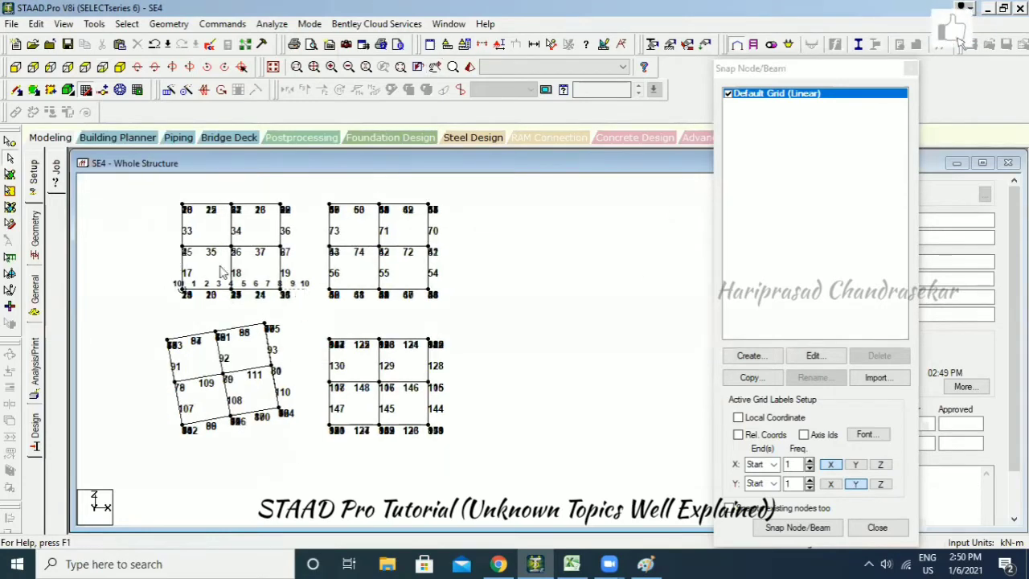
pyautogui.moveTo(322, 328); pyautogui.dragTo(503, 465)
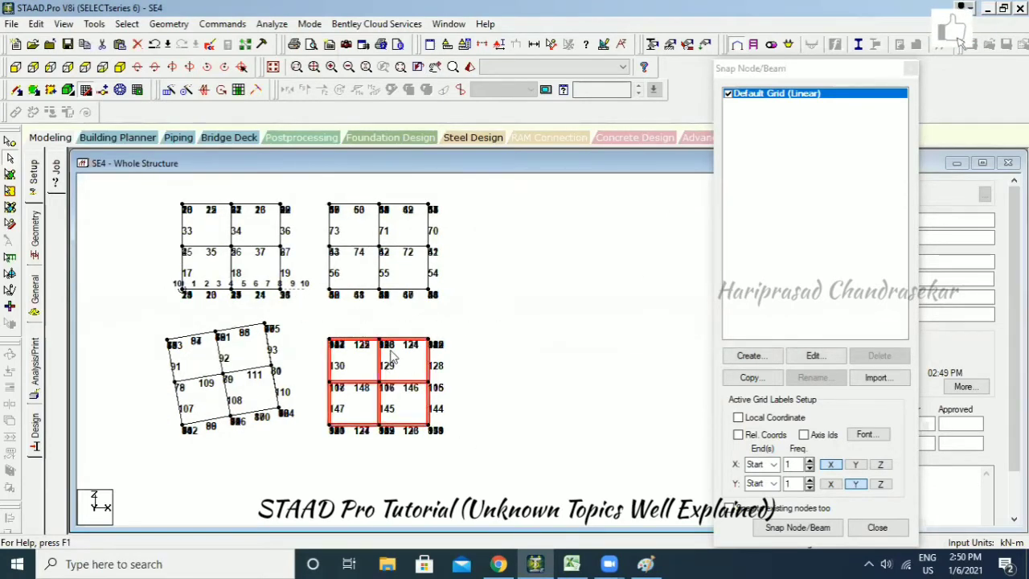
pyautogui.click(221, 89)
pyautogui.click(86, 67)
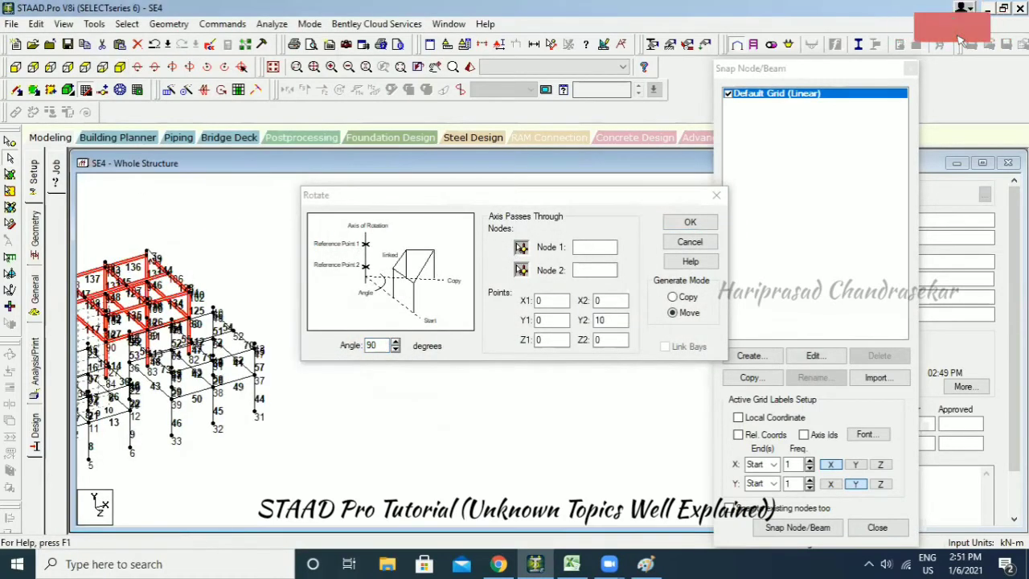
pyautogui.click(521, 247)
pyautogui.click(148, 253)
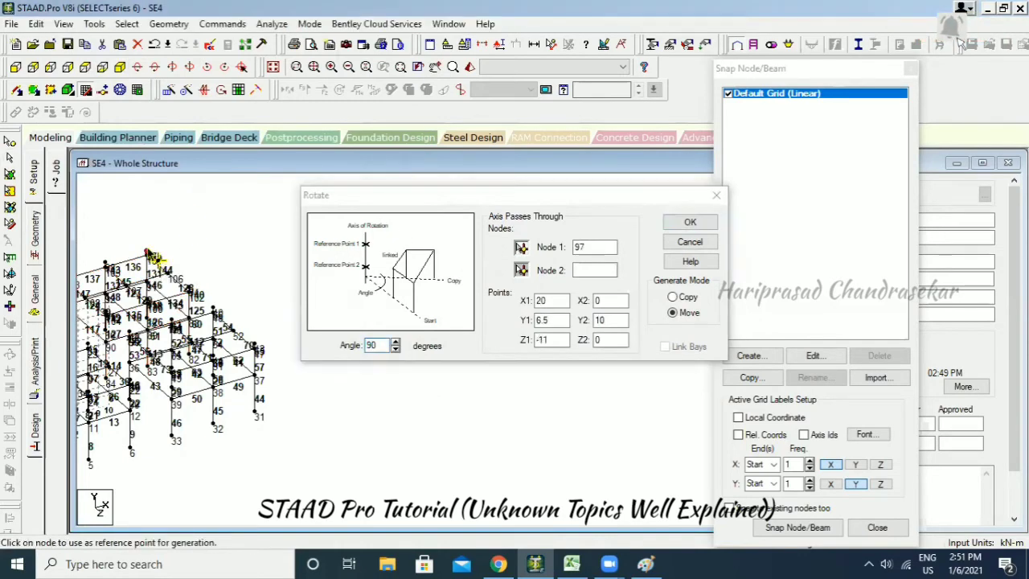
pyautogui.click(521, 270)
pyautogui.click(188, 66)
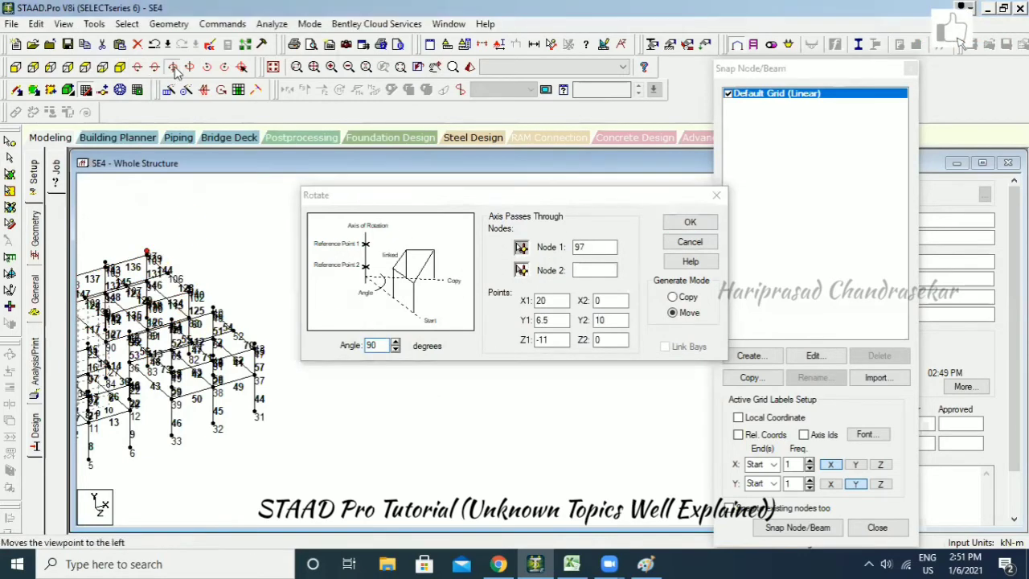
# Rotate the selection 30 degrees in Move mode about the axis through nodes 97 and 85, accepting the member orientation notice.
pyautogui.click(187, 67)
pyautogui.click(188, 67)
pyautogui.click(188, 67)
pyautogui.click(187, 66)
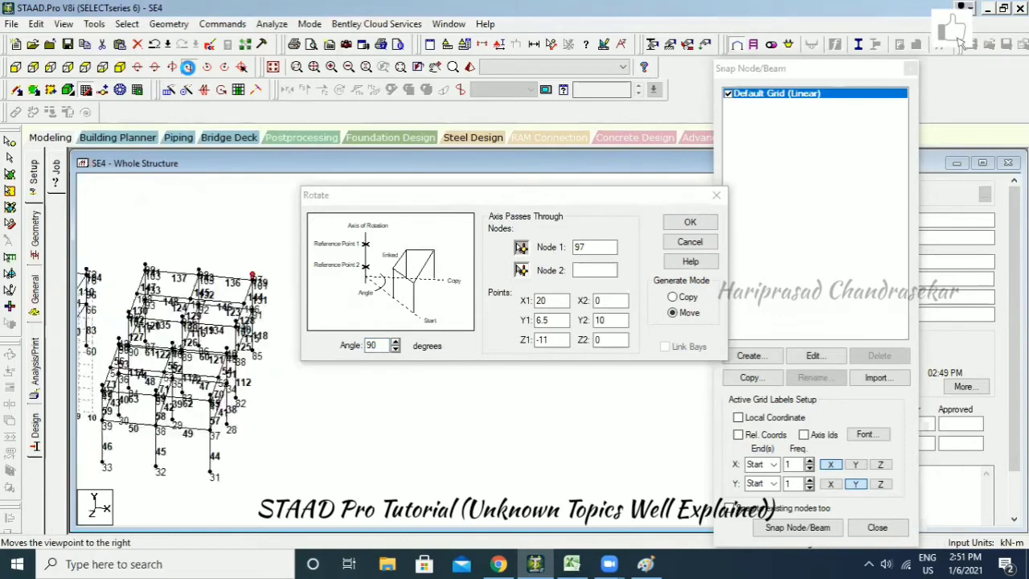
pyautogui.click(187, 66)
pyautogui.click(254, 382)
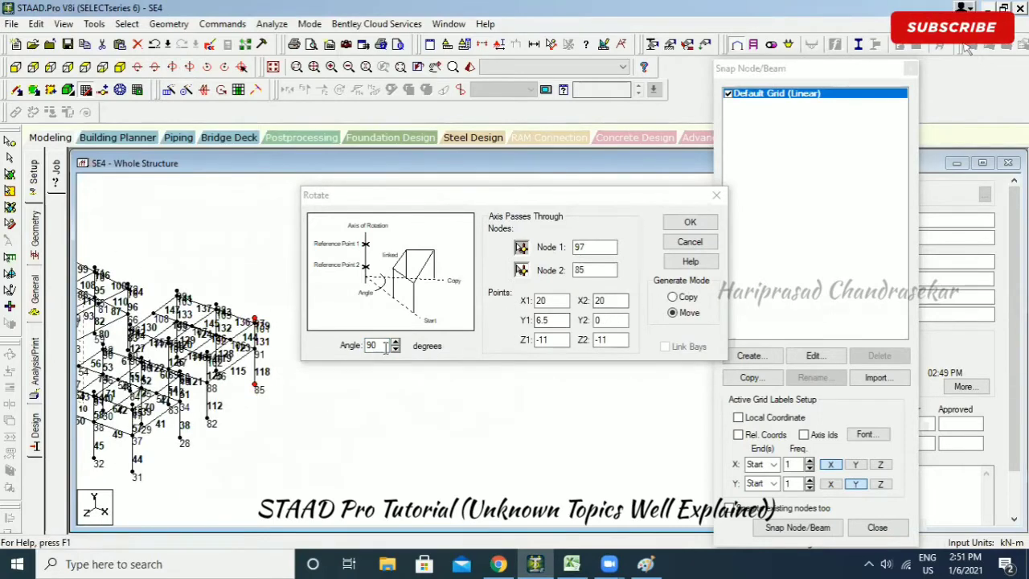
pyautogui.click(356, 345)
pyautogui.write('30')
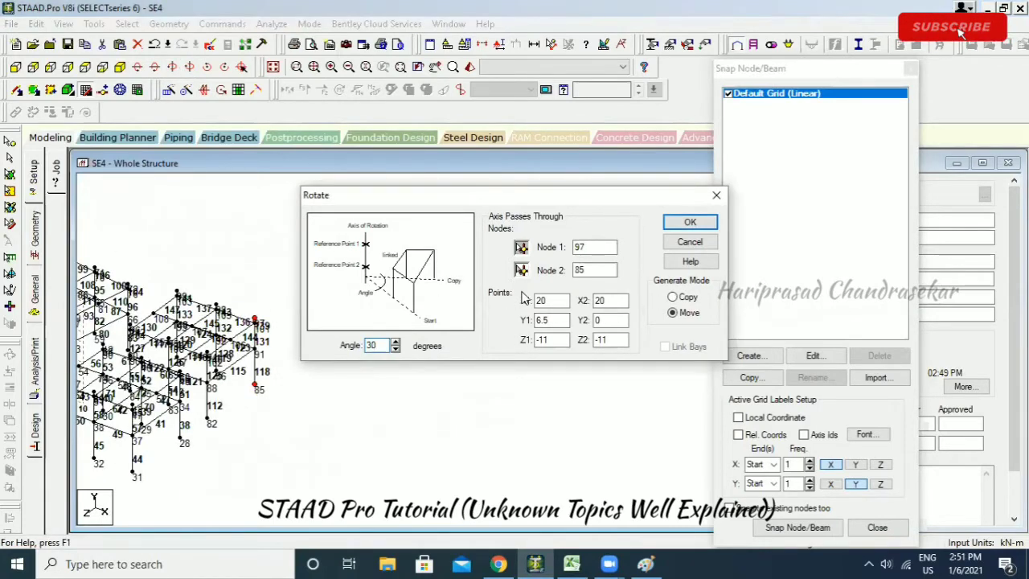
pyautogui.click(691, 222)
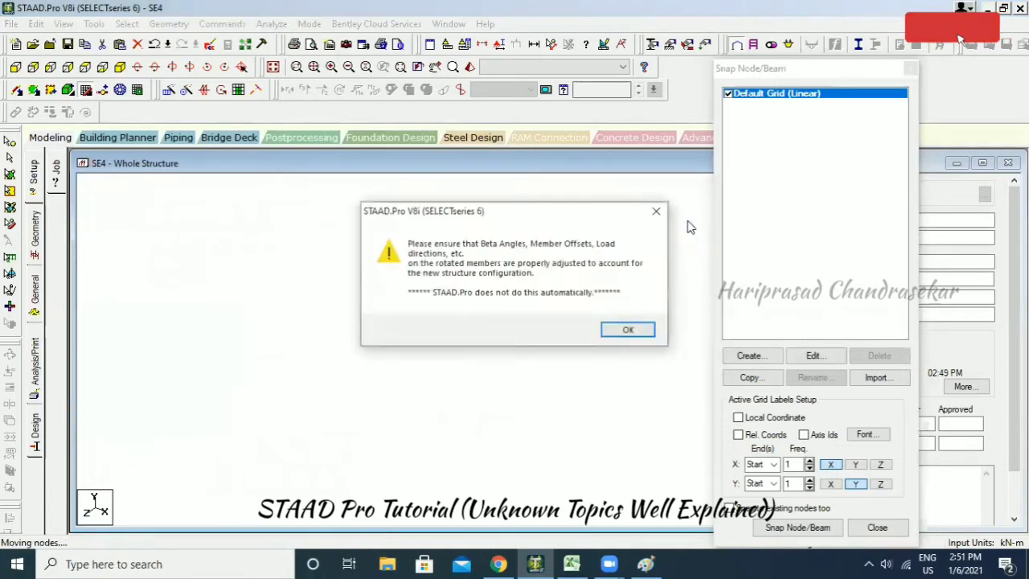
pyautogui.click(627, 333)
# Select the upper-right frame block in plan view and rotate it 45 degrees in Move mode about the axis through nodes 43 and 31.
pyautogui.click(103, 68)
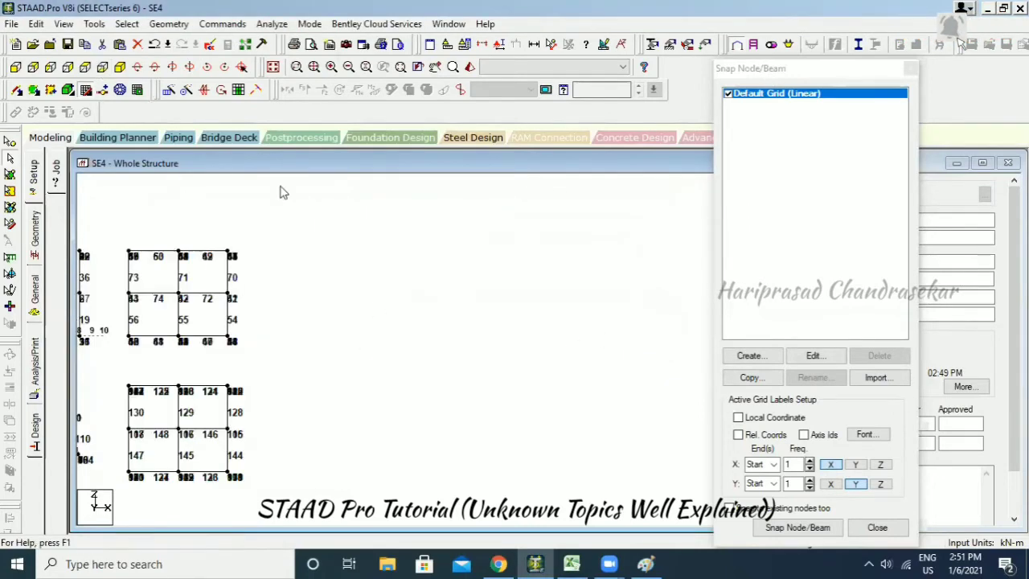
pyautogui.scroll(-3, 301, 281)
pyautogui.moveTo(305, 292); pyautogui.dragTo(535, 248, button='middle')
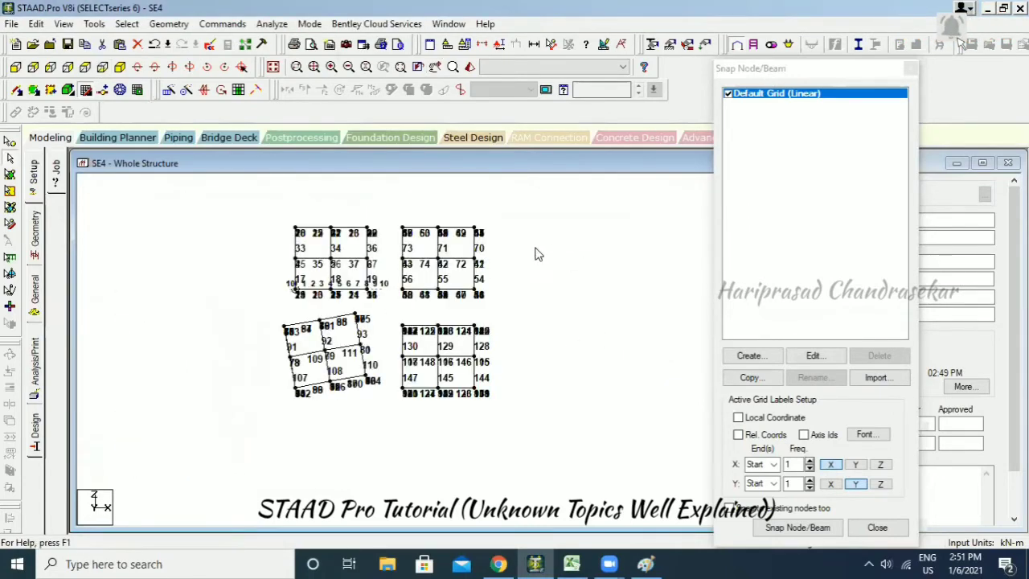
pyautogui.click(120, 67)
pyautogui.click(102, 68)
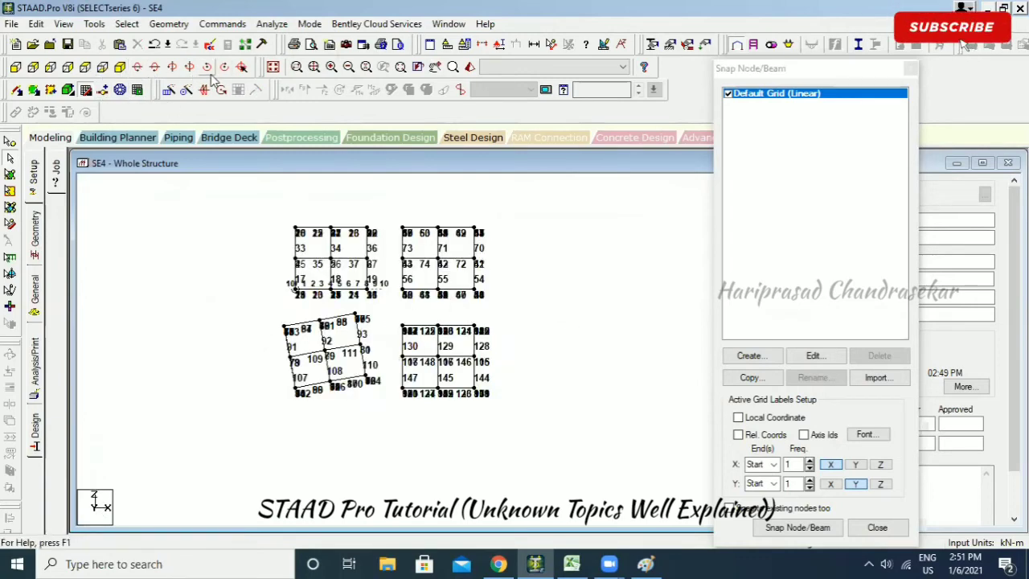
pyautogui.moveTo(415, 218); pyautogui.dragTo(395, 246, button='middle')
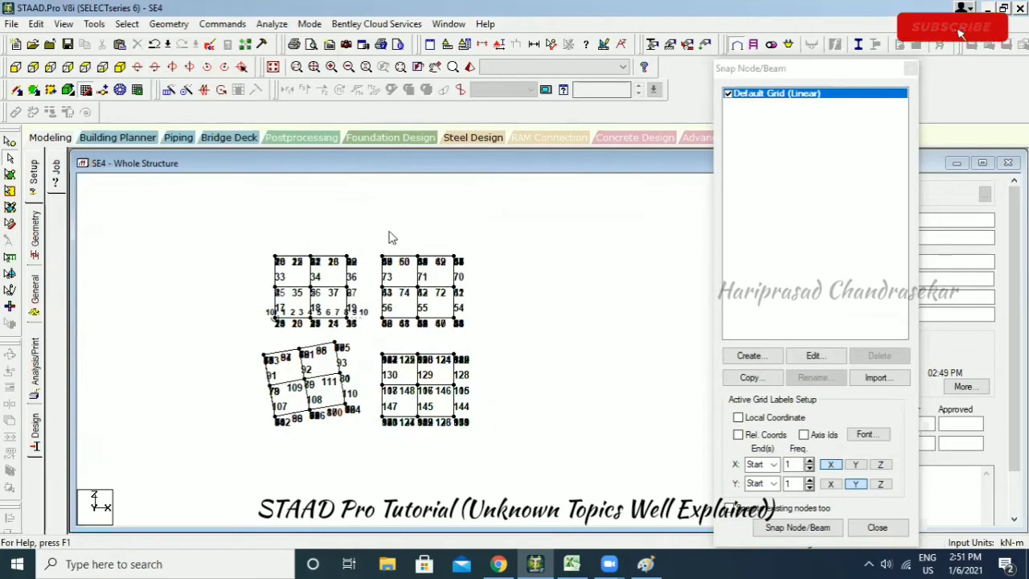
pyautogui.moveTo(368, 241); pyautogui.dragTo(487, 335)
pyautogui.click(120, 68)
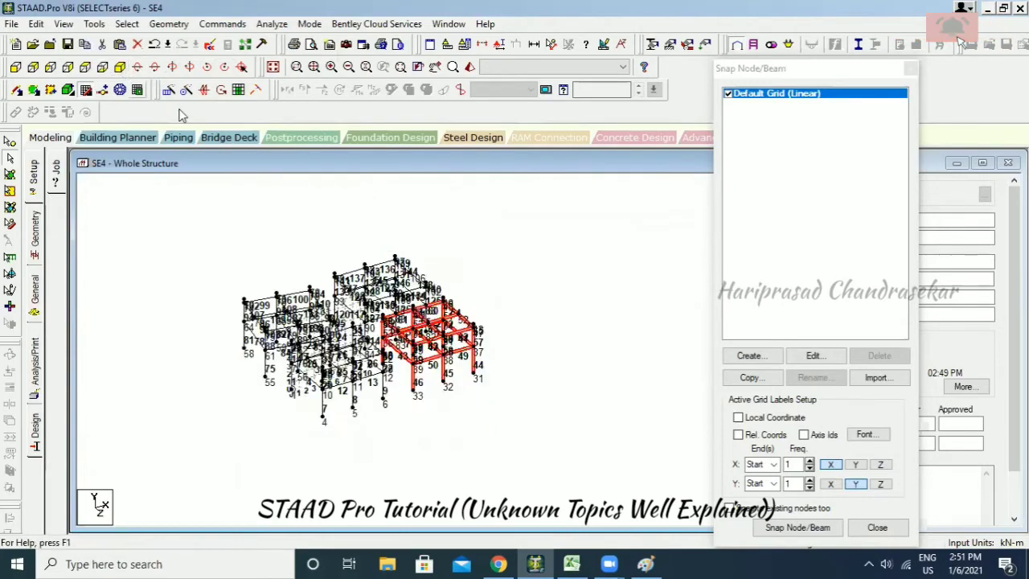
pyautogui.scroll(5, 521, 340)
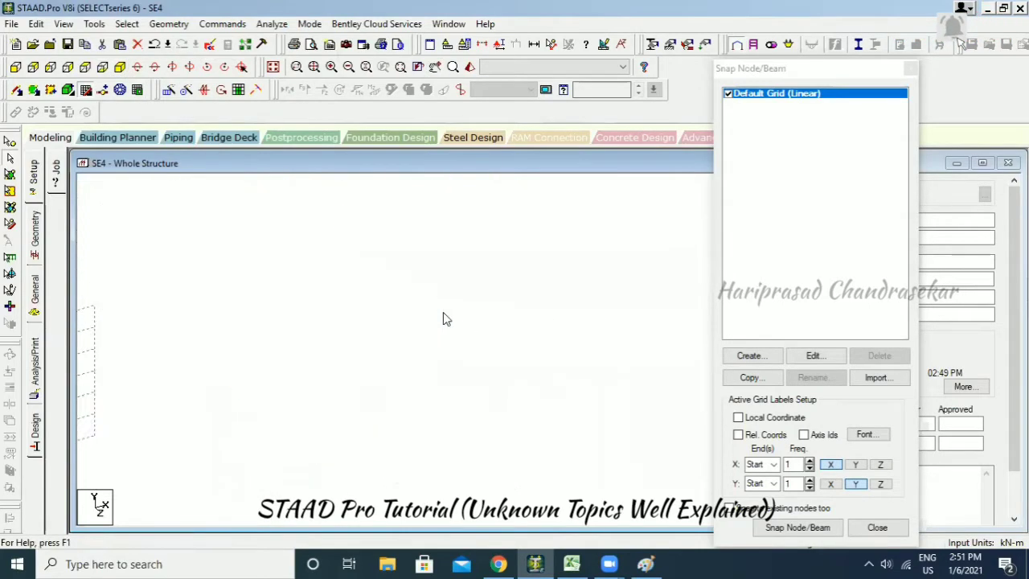
pyautogui.click(224, 68)
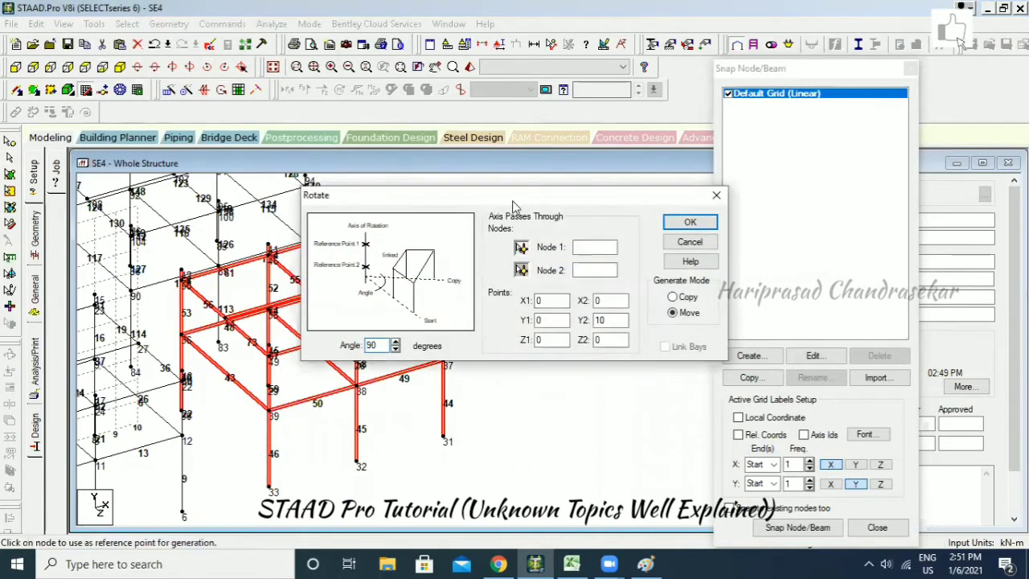
pyautogui.moveTo(517, 199); pyautogui.dragTo(708, 190)
pyautogui.click(443, 298)
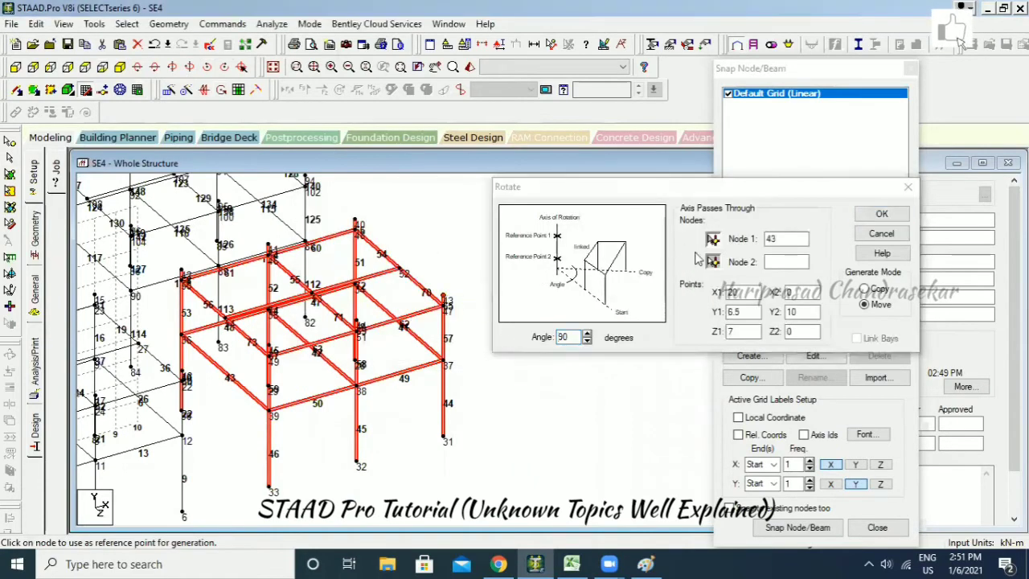
pyautogui.click(442, 438)
pyautogui.click(580, 336)
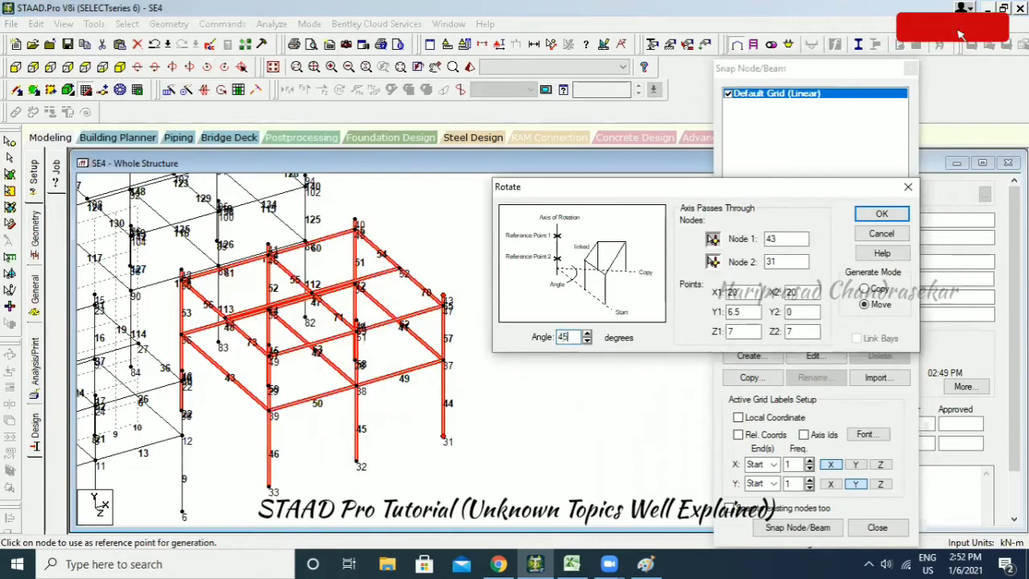
pyautogui.write('45')
pyautogui.click(882, 213)
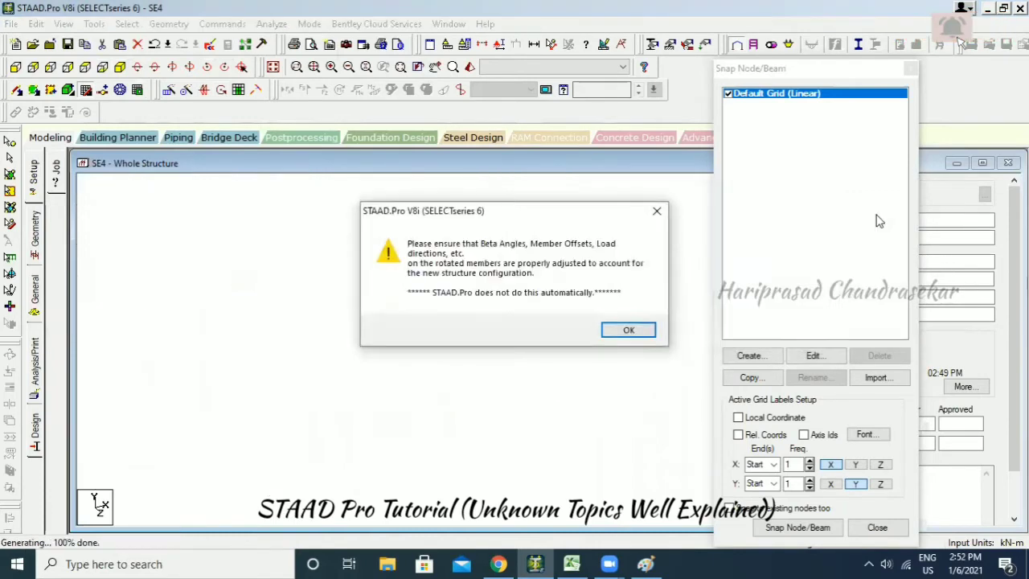
pyautogui.click(629, 331)
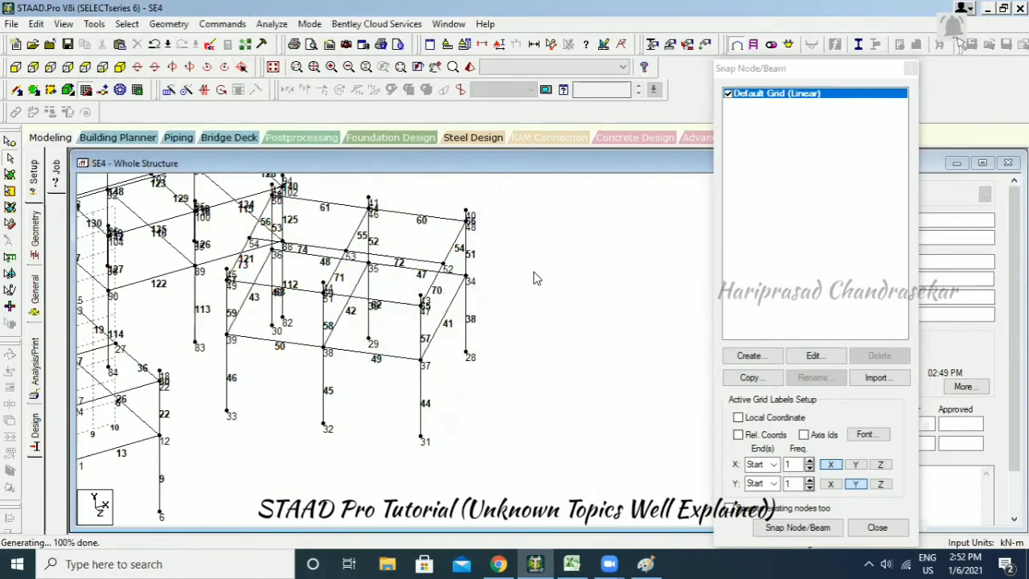
# Inspect the 45-degree rotation of the frame block in plan view and undo it.
pyautogui.click(101, 69)
pyautogui.scroll(-4, 413, 272)
pyautogui.moveTo(402, 294); pyautogui.dragTo(455, 320, button='middle')
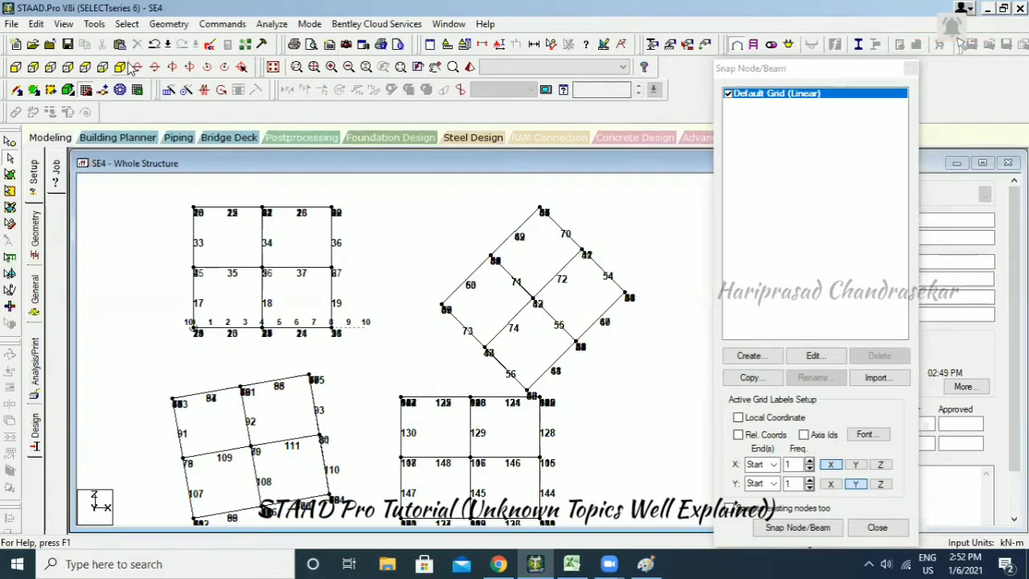
pyautogui.click(152, 44)
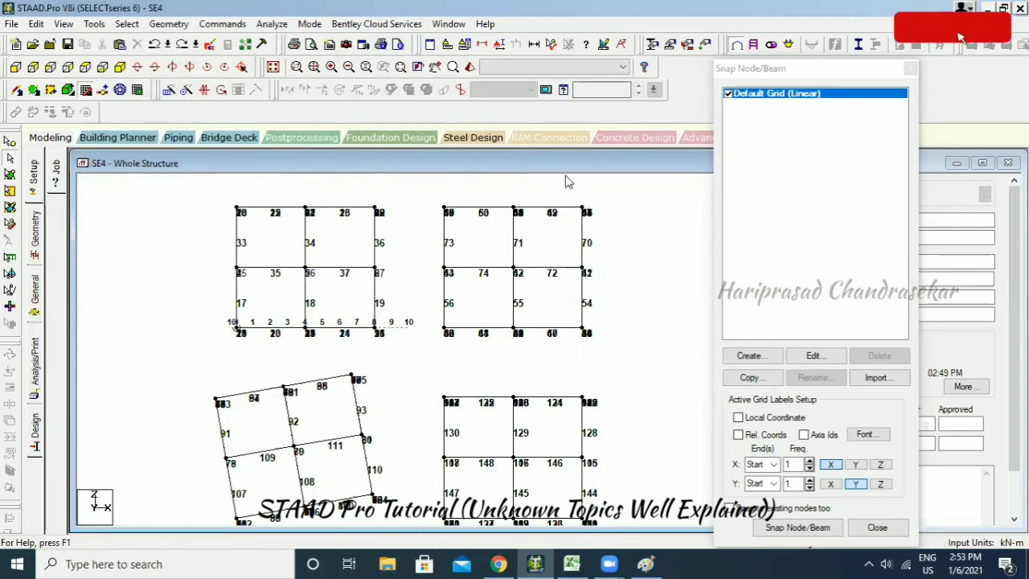
pyautogui.moveTo(594, 201); pyautogui.dragTo(540, 183)
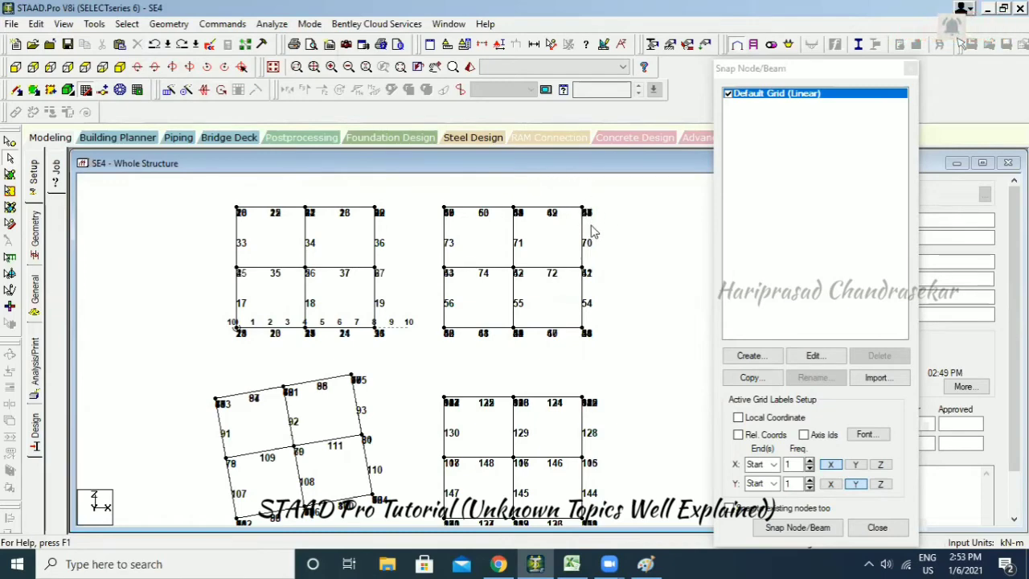
# Switch to Paint and sketch a small square with a counter-clockwise arrow at its upper-right corner, plus a tilted square marked 45.
pyautogui.click(645, 563)
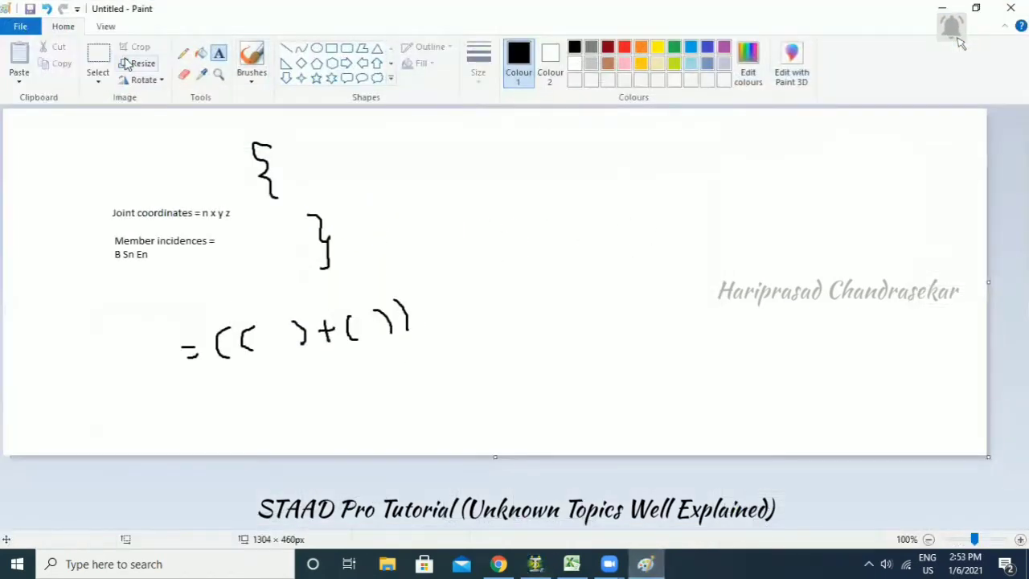
pyautogui.click(331, 48)
pyautogui.moveTo(487, 215)
pyautogui.mouseDown()
pyautogui.moveTo(517, 247)
pyautogui.moveTo(532, 216)
pyautogui.moveTo(510, 195)
pyautogui.moveTo(510, 207)
pyautogui.mouseUp()
pyautogui.click(185, 54)
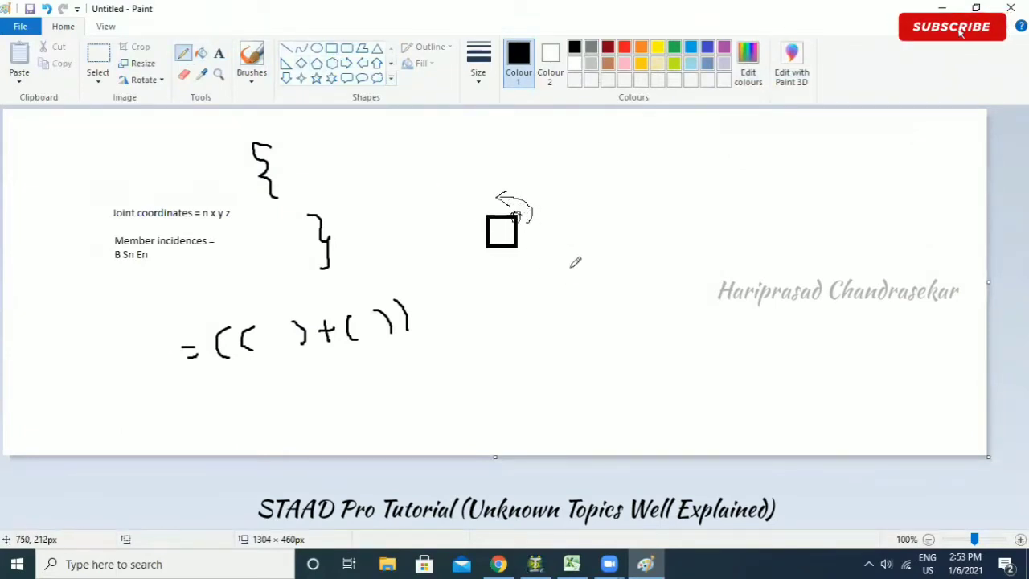
pyautogui.moveTo(488, 279)
pyautogui.mouseDown()
pyautogui.moveTo(537, 258)
pyautogui.moveTo(551, 291)
pyautogui.mouseUp()
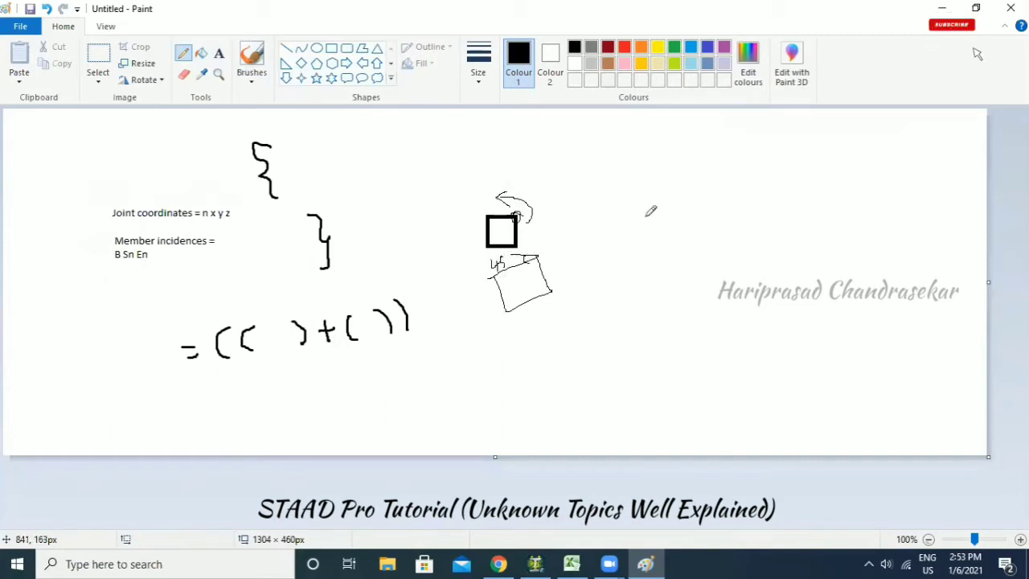
pyautogui.click(943, 8)
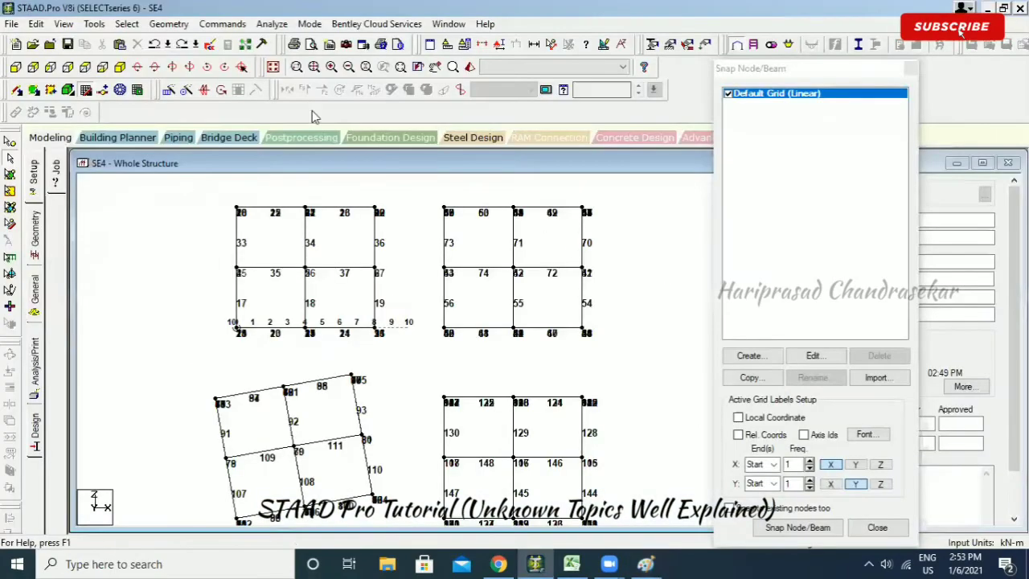
# Switch to STAAD.Pro and rotate the upper-right plan-view frame block 30 degrees in Move mode about the axis through nodes 43 and 31.
pyautogui.moveTo(427, 199); pyautogui.dragTo(632, 354)
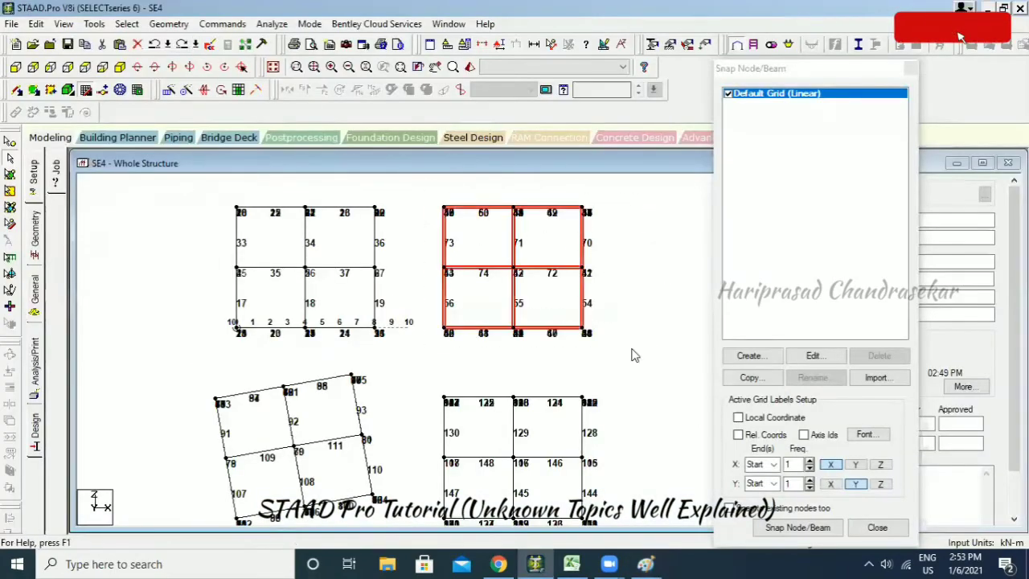
pyautogui.click(224, 67)
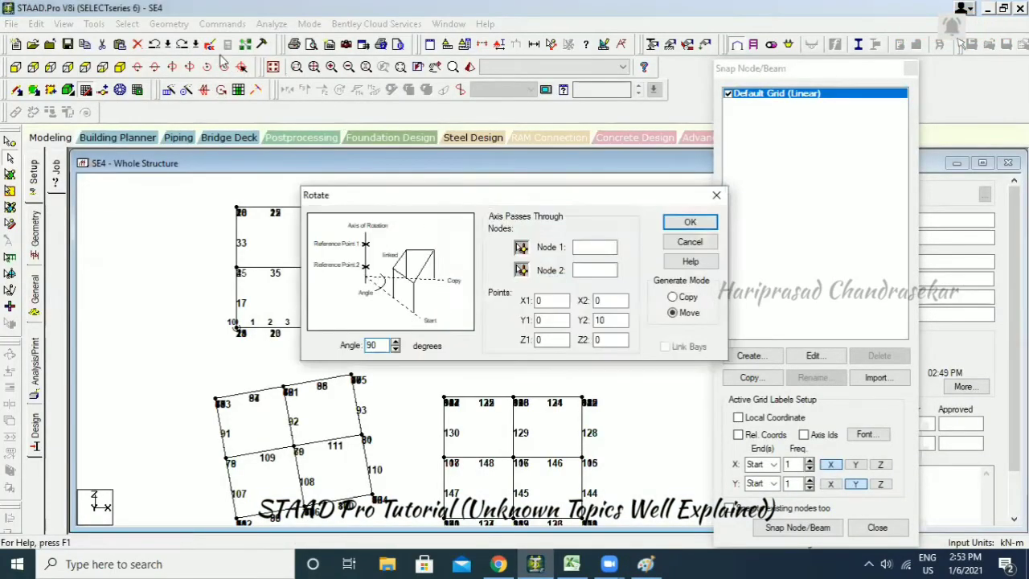
pyautogui.click(122, 66)
pyautogui.click(435, 67)
pyautogui.moveTo(462, 385); pyautogui.dragTo(187, 339)
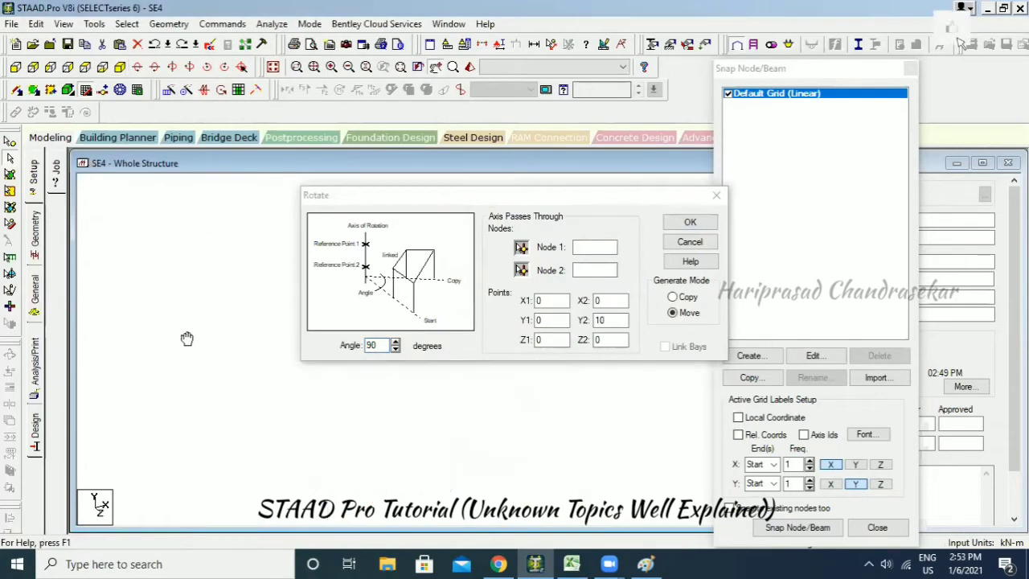
pyautogui.moveTo(372, 197); pyautogui.dragTo(570, 189)
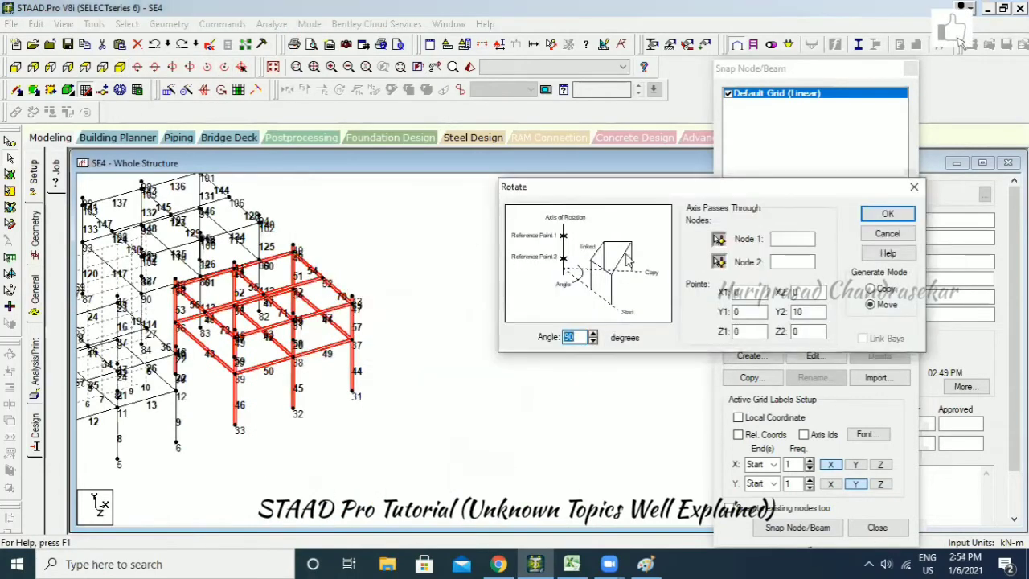
pyautogui.click(356, 303)
pyautogui.click(355, 394)
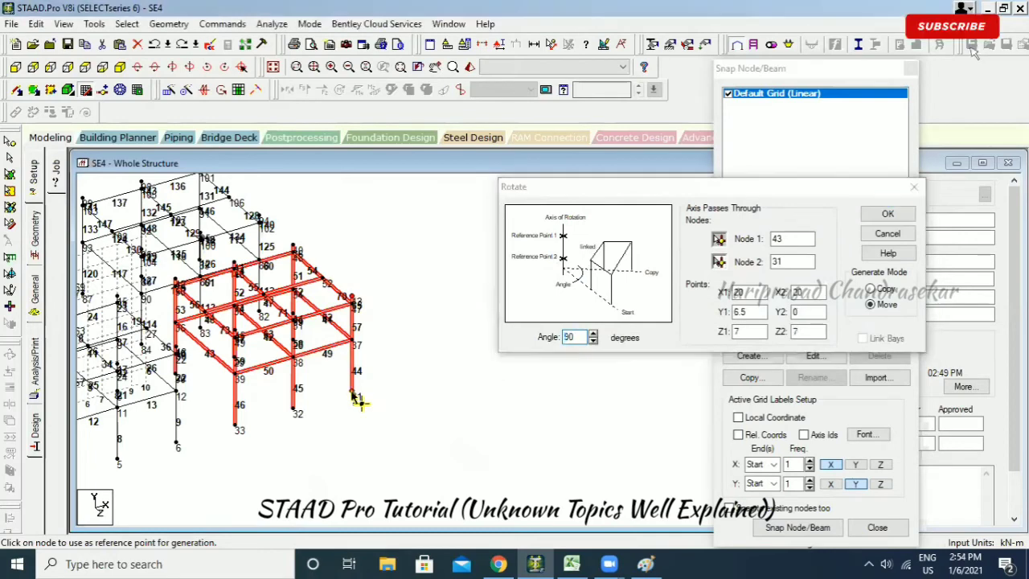
pyautogui.click(555, 344)
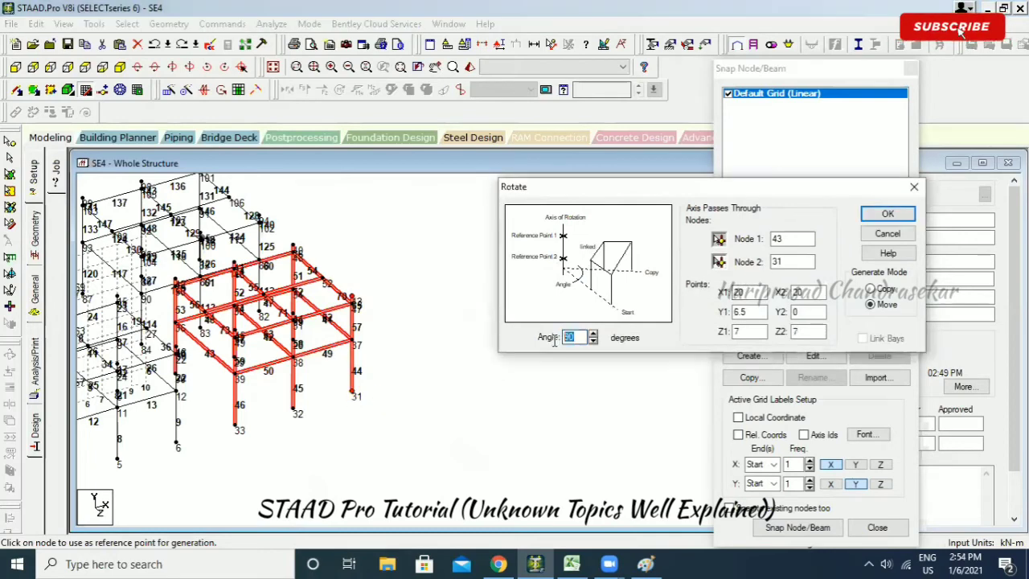
pyautogui.write('30')
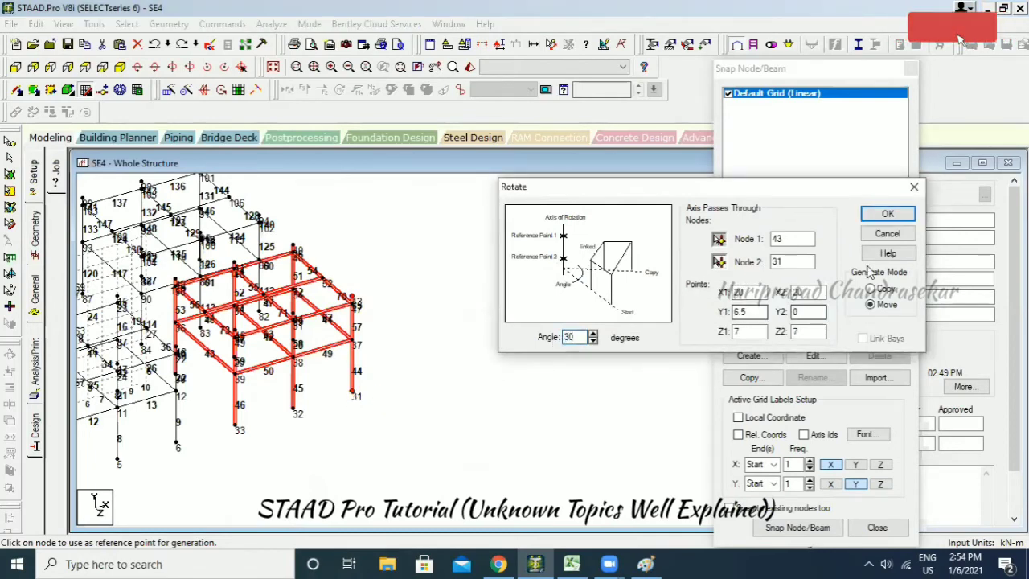
pyautogui.click(887, 214)
pyautogui.click(627, 328)
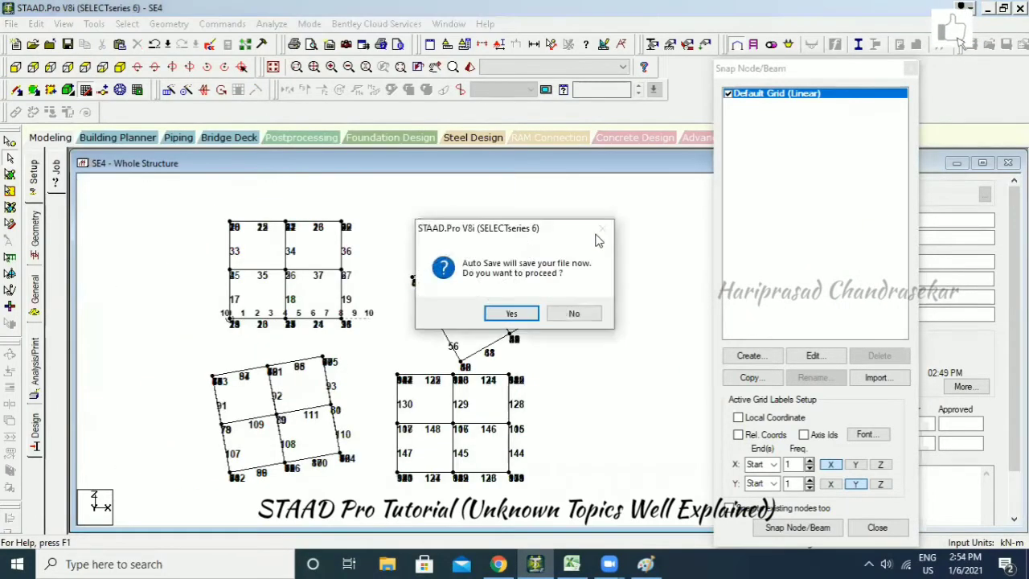
# Allow the auto save of the file and display the whole structure in isometric view.
pyautogui.click(512, 312)
pyautogui.click(485, 298)
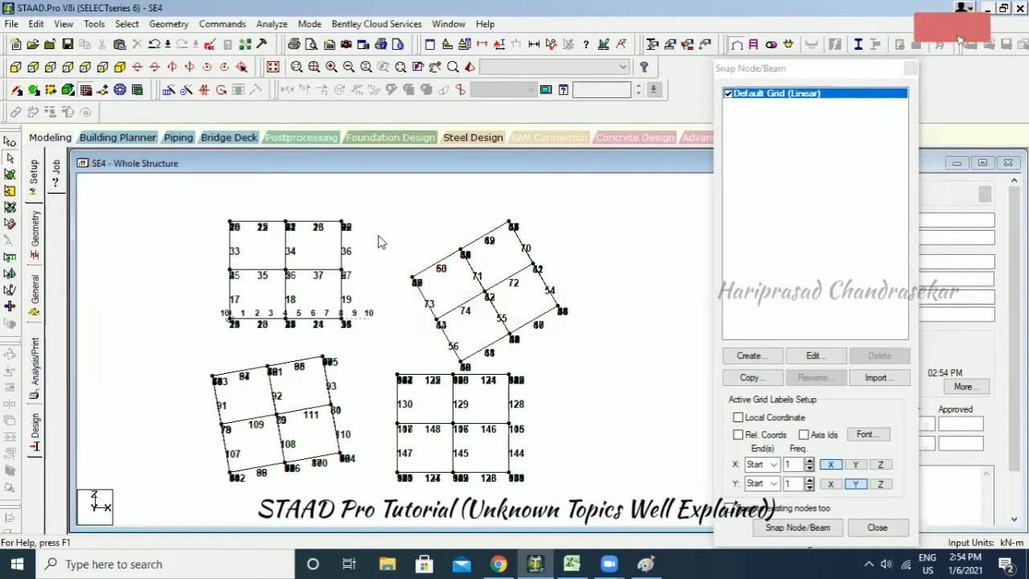
pyautogui.click(169, 24)
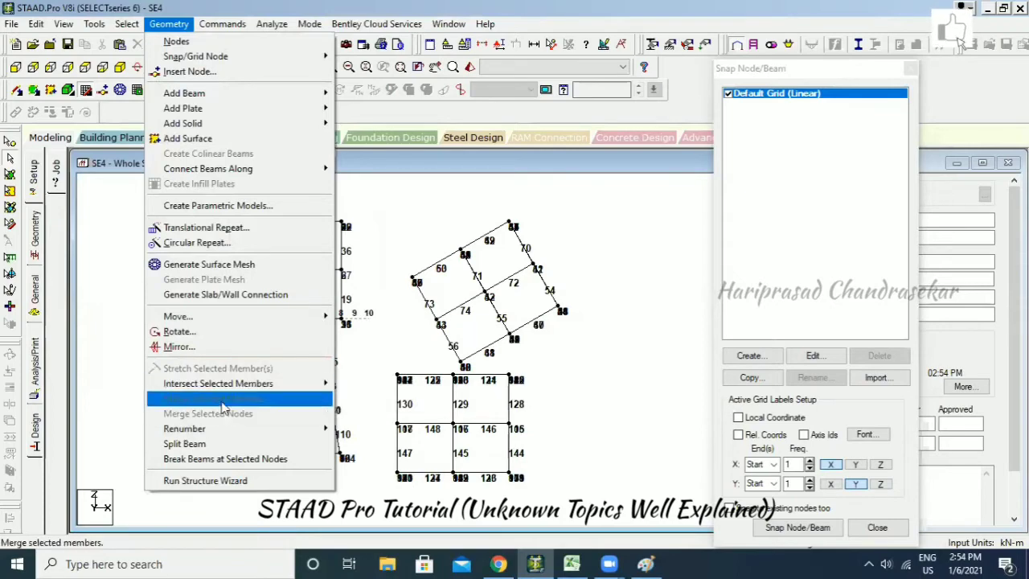
pyautogui.click(570, 242)
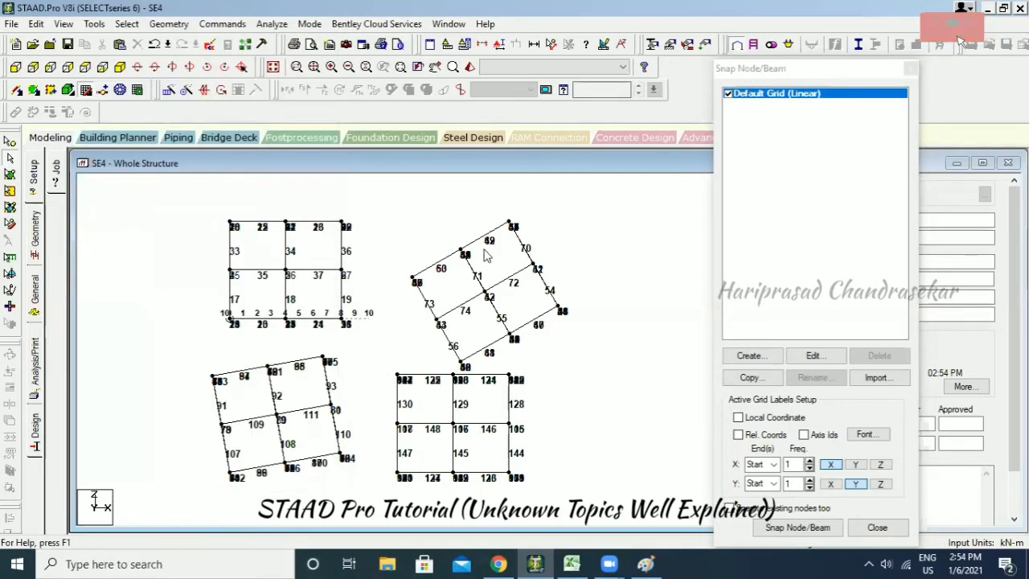
pyautogui.moveTo(572, 253); pyautogui.dragTo(499, 257, button='middle')
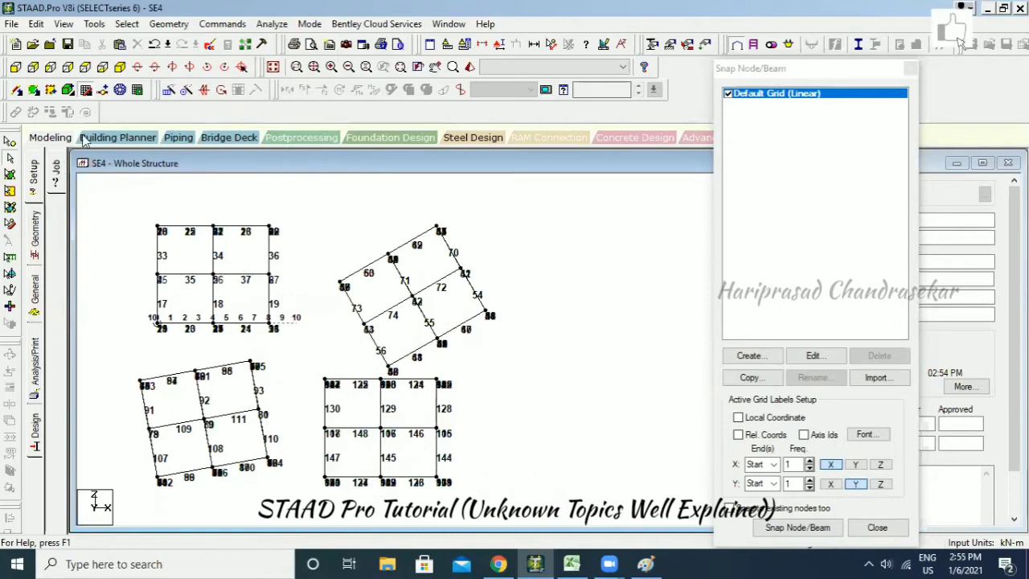
pyautogui.click(119, 67)
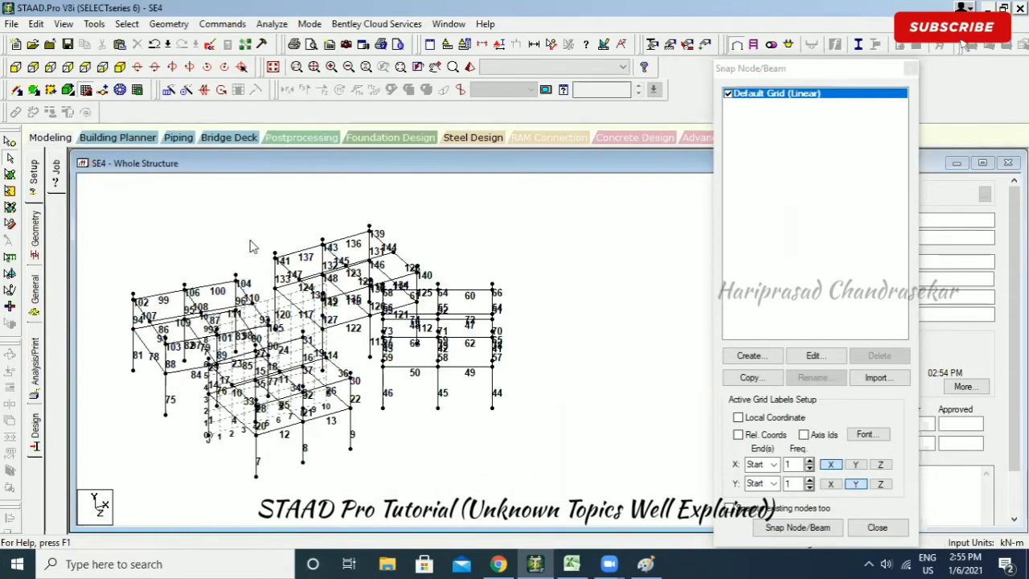
# Hide the beam numbers of the whole structure, keep the node points displayed, and briefly show the node numbers.
pyautogui.hotkey('shift', 'k')
pyautogui.hotkey('shift', 'b')
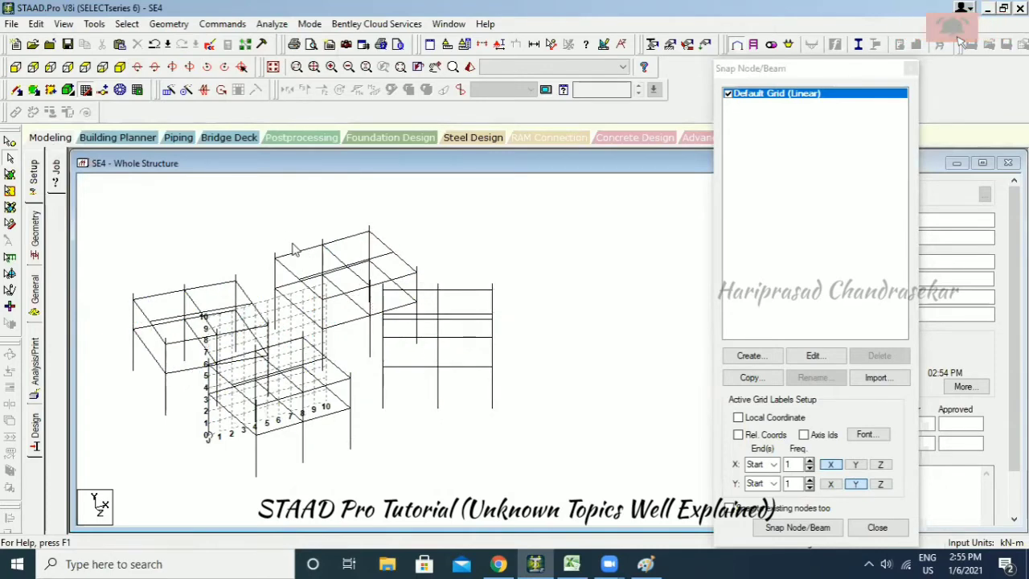
pyautogui.hotkey('shift', 'k')
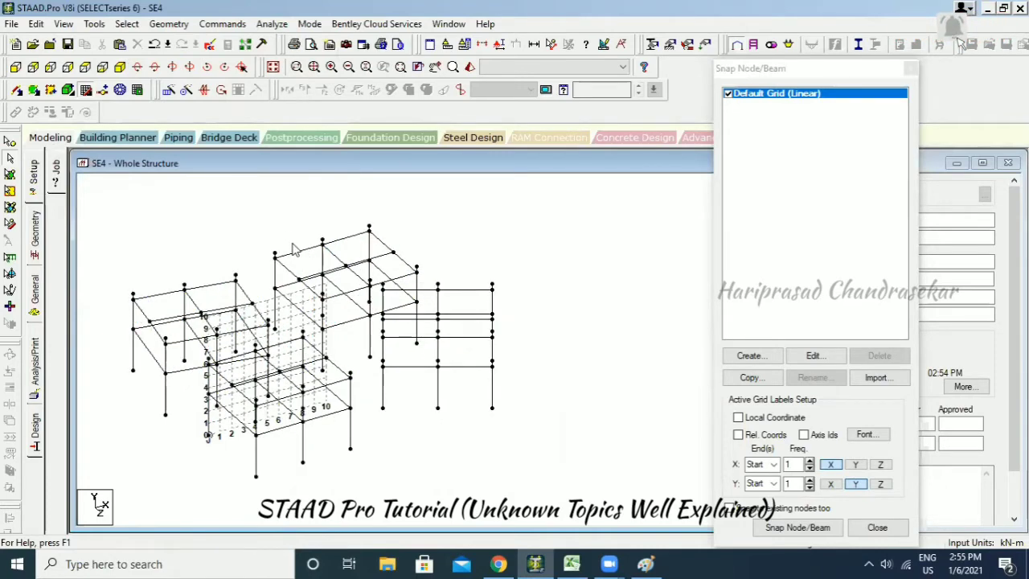
pyautogui.hotkey('shift', 'n')
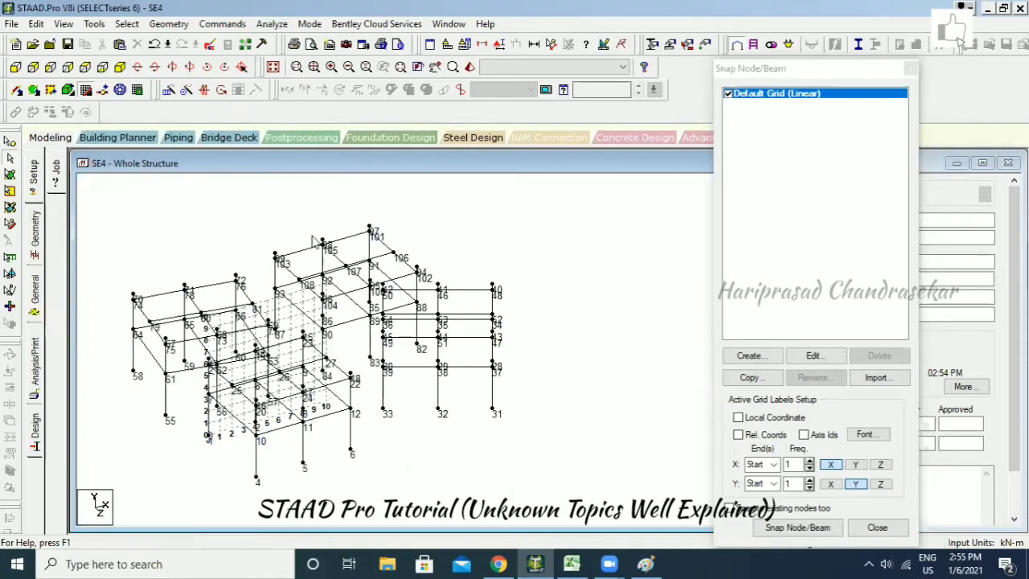
pyautogui.hotkey('shift', 'n')
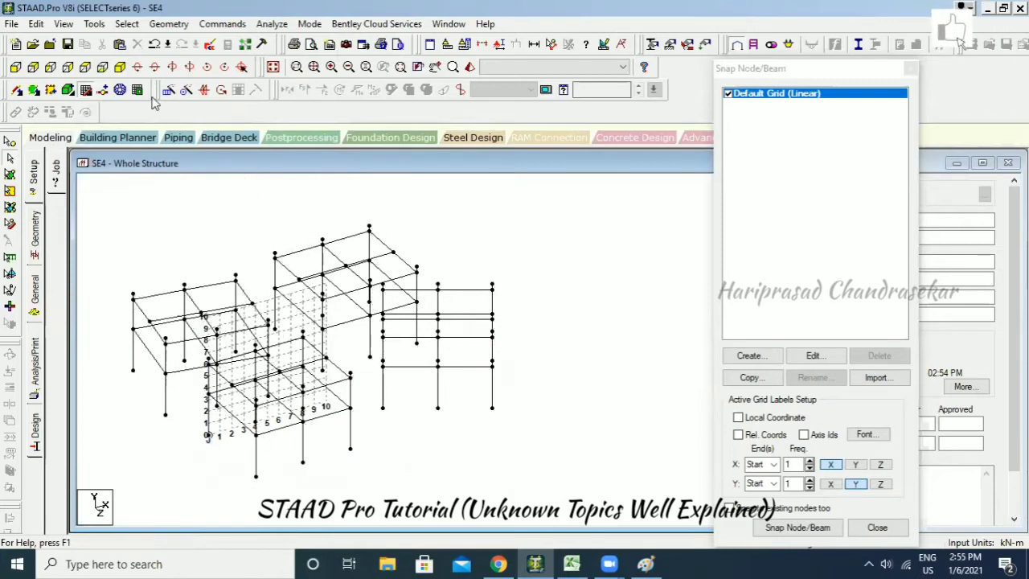
# View the arrangement of the four frame blocks in plan and from the front.
pyautogui.click(169, 24)
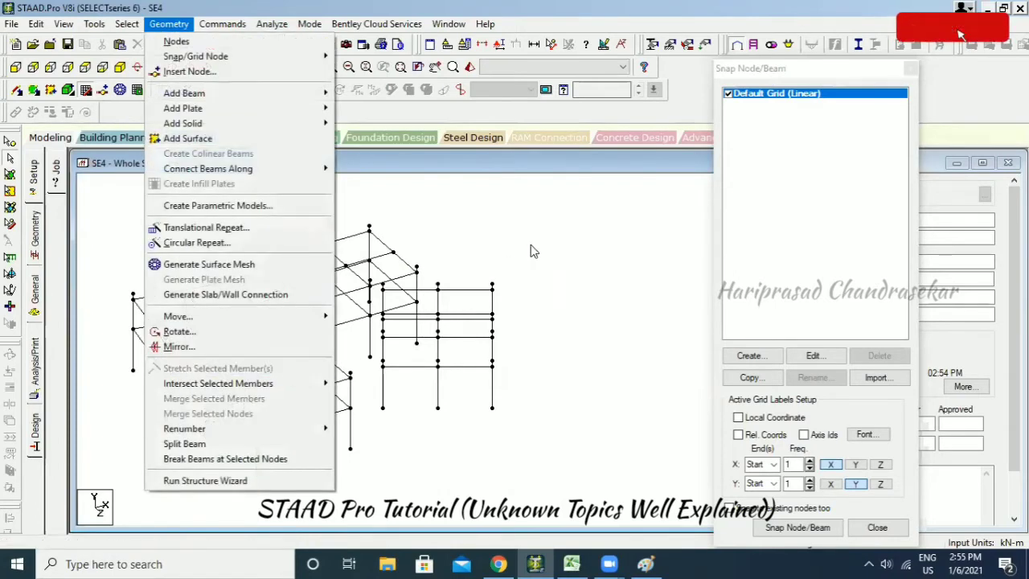
pyautogui.click(531, 246)
pyautogui.click(102, 67)
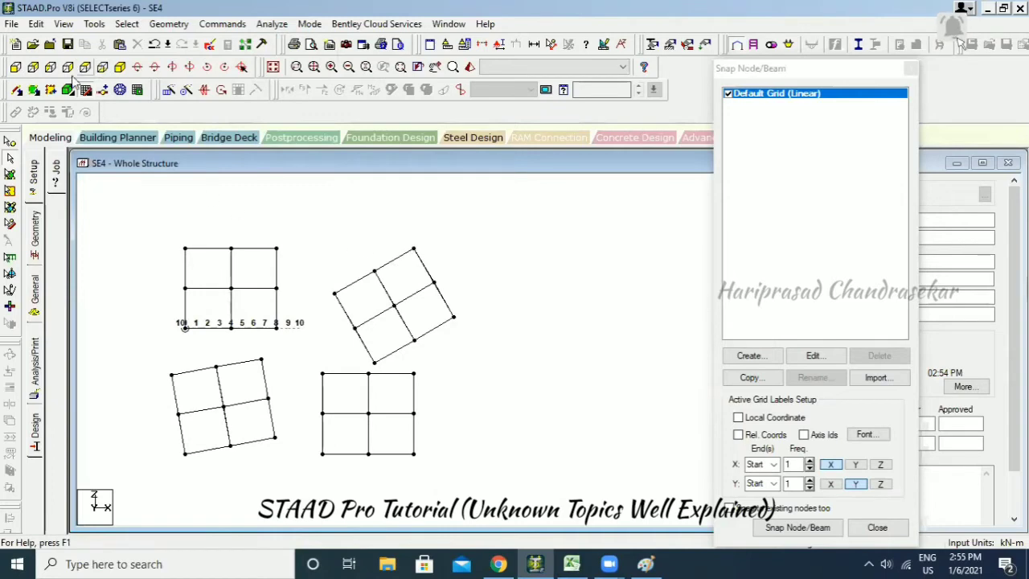
pyautogui.click(15, 68)
pyautogui.moveTo(144, 283); pyautogui.dragTo(257, 273, button='middle')
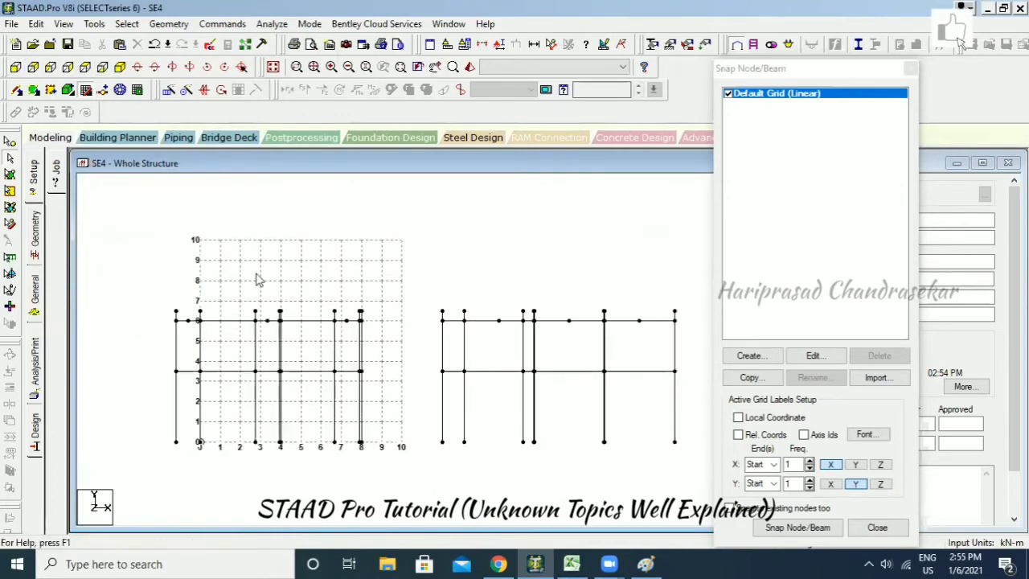
pyautogui.scroll(-2, 273, 254)
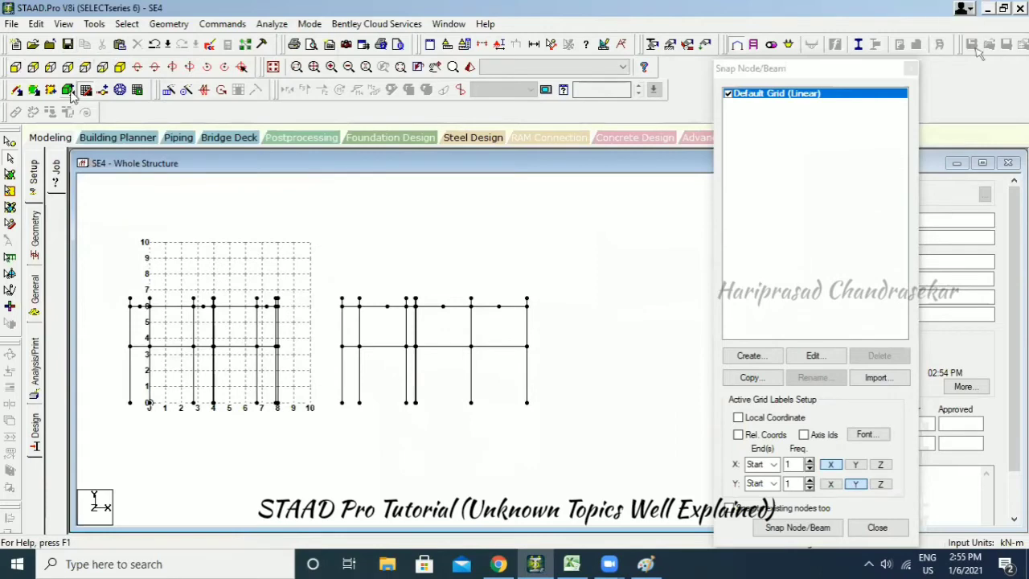
# Close the current structure file and start a new Space model with metre and kilonewton units.
pyautogui.click(11, 24)
pyautogui.click(29, 70)
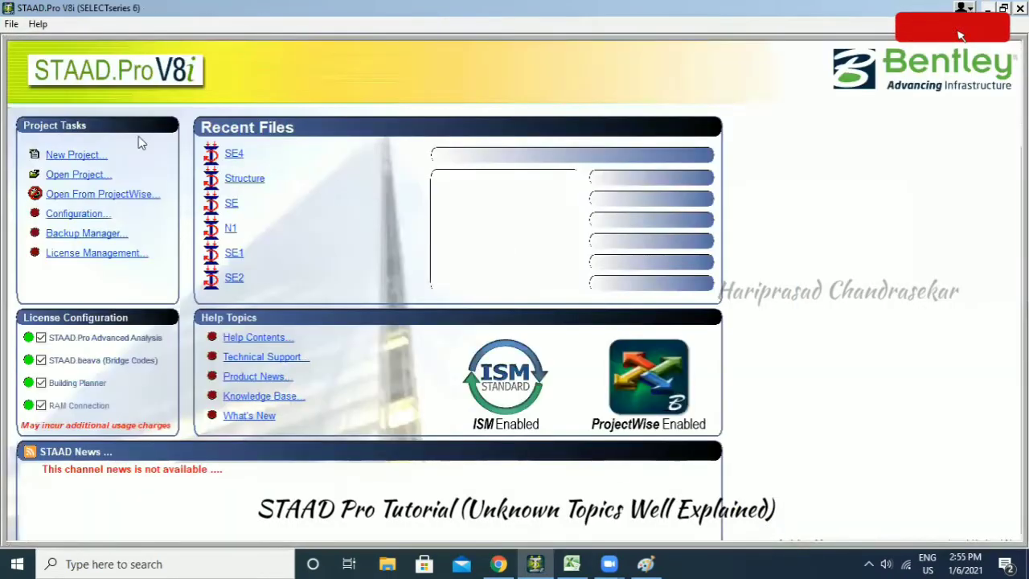
pyautogui.click(92, 157)
pyautogui.press('Tab')
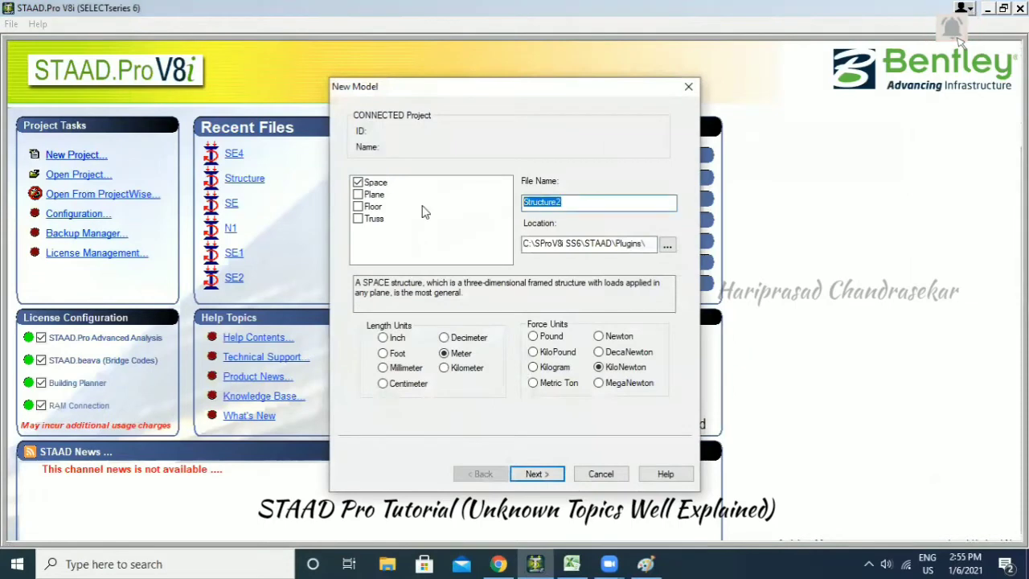
# Try the file names S1 and S2 for the new model, declining to overwrite existing files.
pyautogui.write('SE')
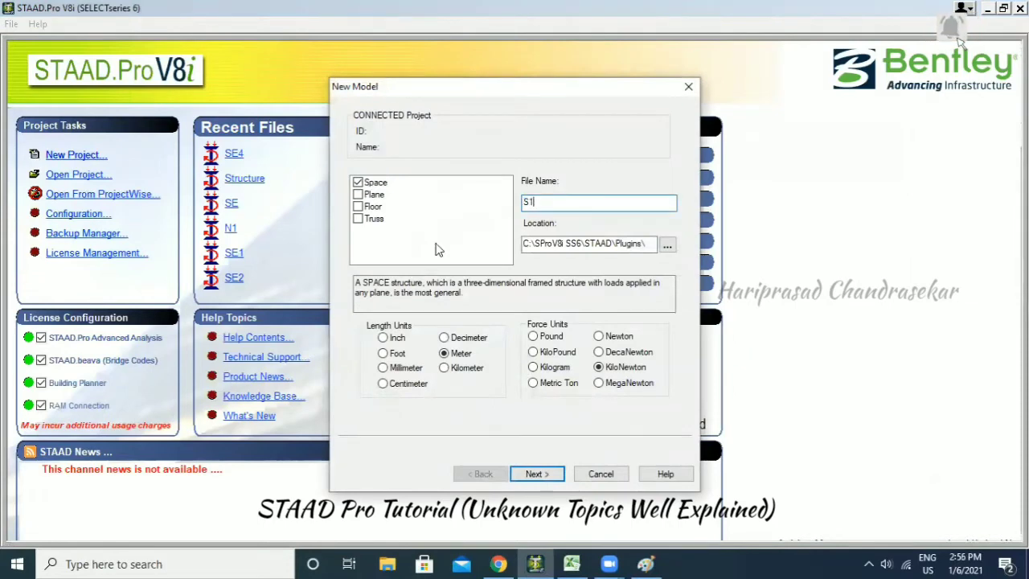
pyautogui.click(537, 473)
pyautogui.click(600, 324)
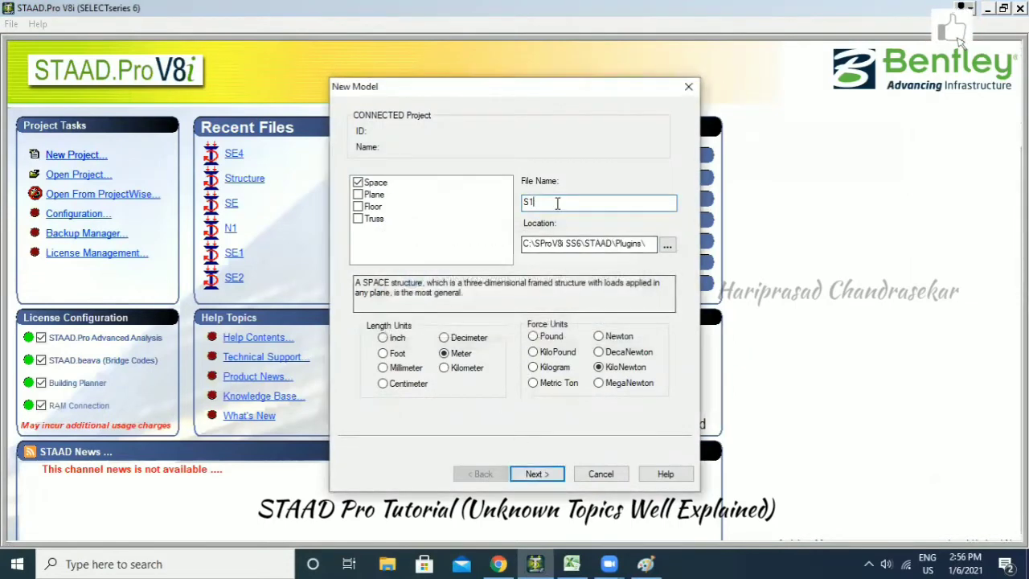
pyautogui.press('BackSpace')
pyautogui.write('2')
pyautogui.click(535, 473)
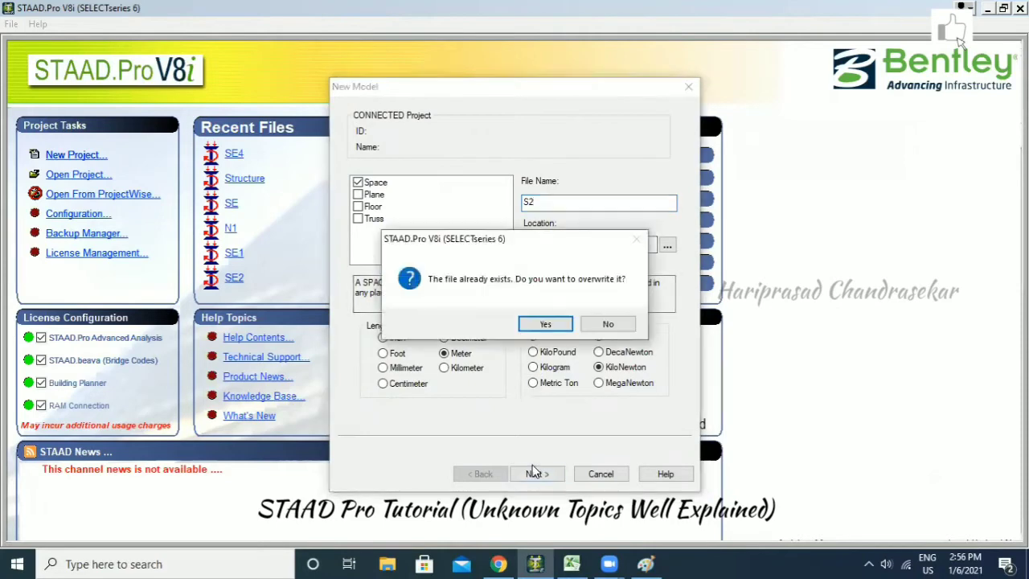
pyautogui.click(606, 324)
# Name the new model SE5 and finish the model setup.
pyautogui.press('BackSpace')
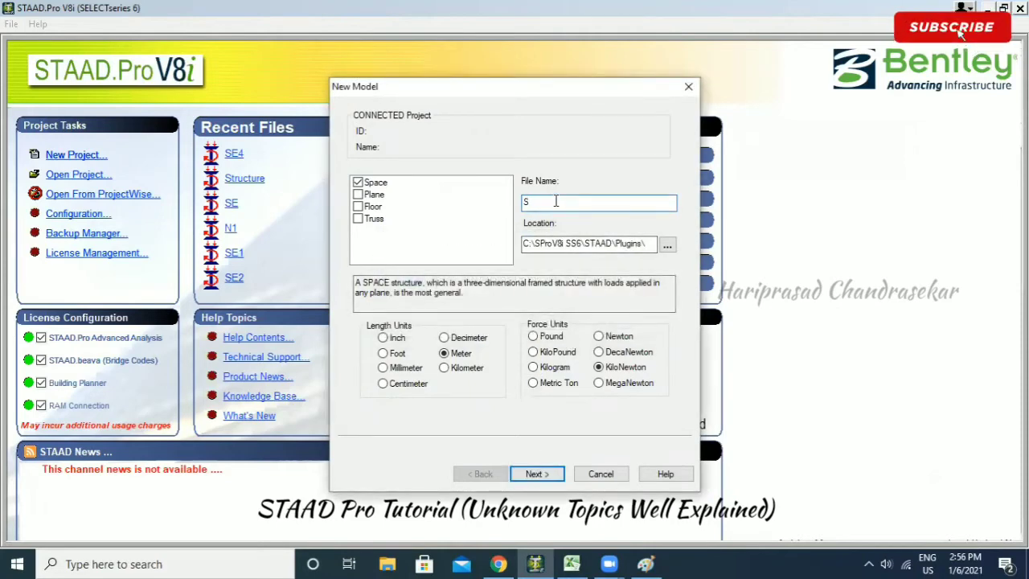
pyautogui.write('E5')
pyautogui.click(553, 475)
pyautogui.click(555, 475)
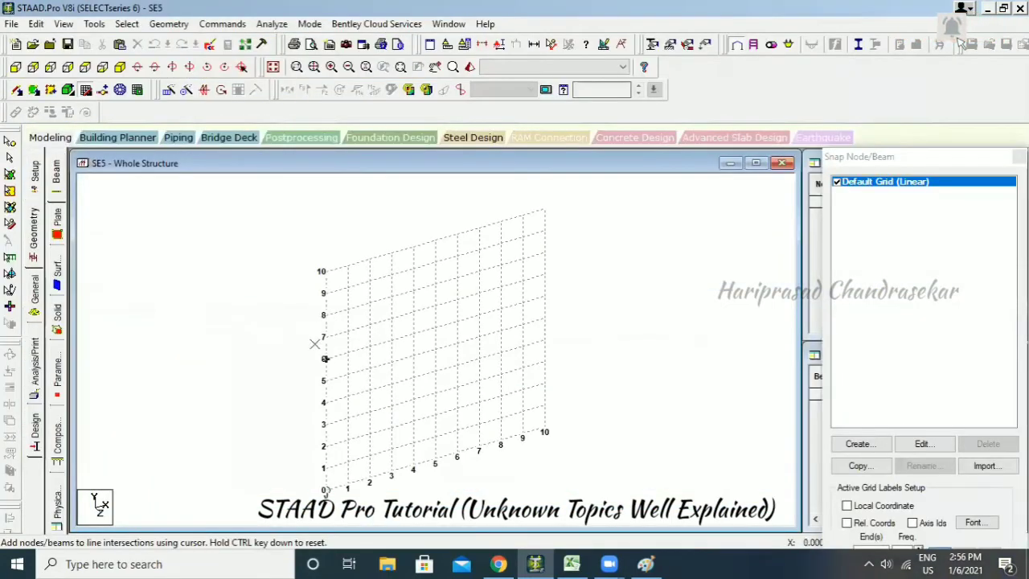
# Draw a column from (0,0) to (0,3), a beam from its top to (3,3), and a separate column from (10,3) to (10,0).
pyautogui.moveTo(290, 351); pyautogui.dragTo(190, 299, button='middle')
pyautogui.click(226, 438)
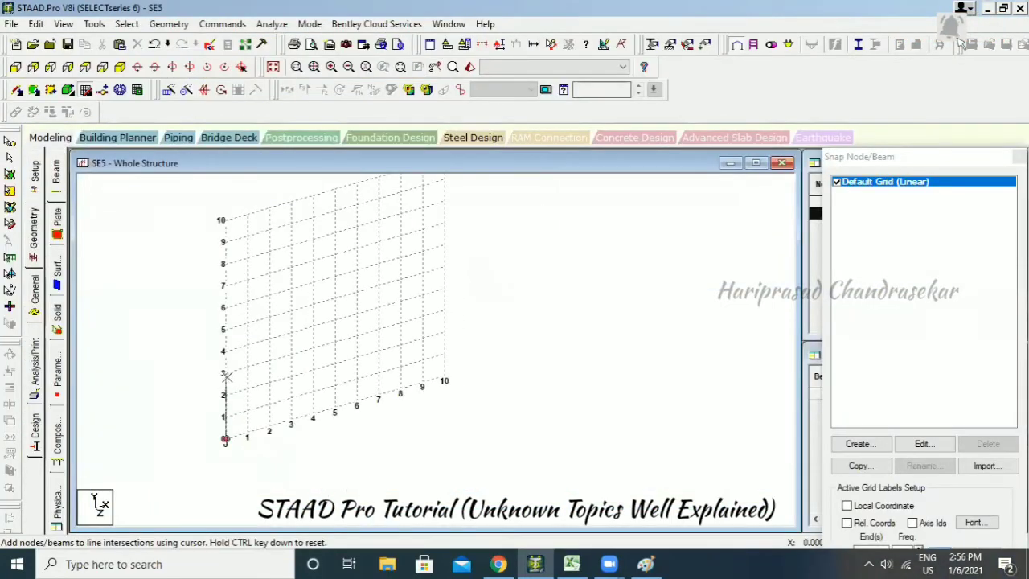
pyautogui.click(225, 374)
pyautogui.click(292, 355)
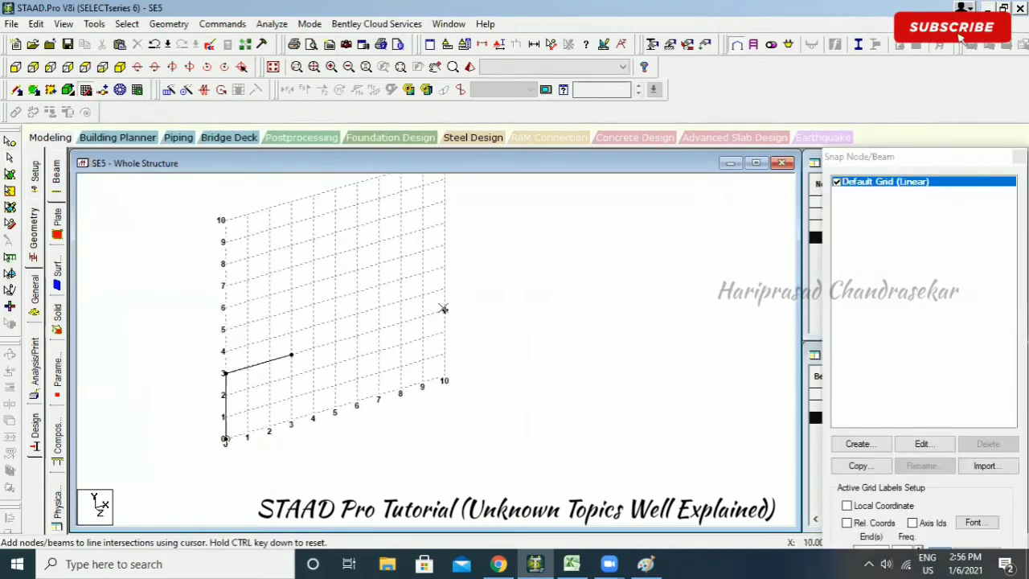
pyautogui.click(443, 309)
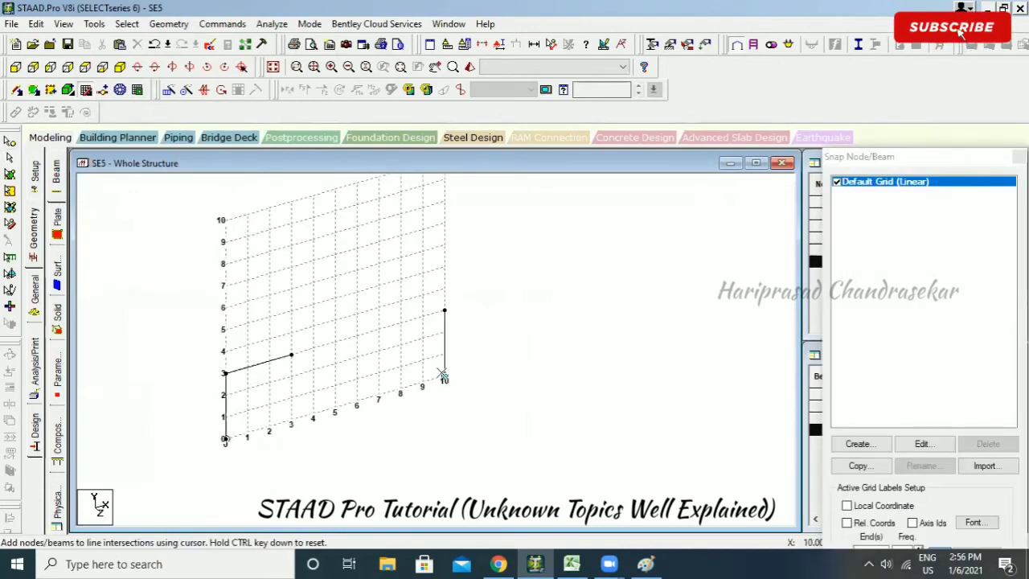
pyautogui.click(444, 378)
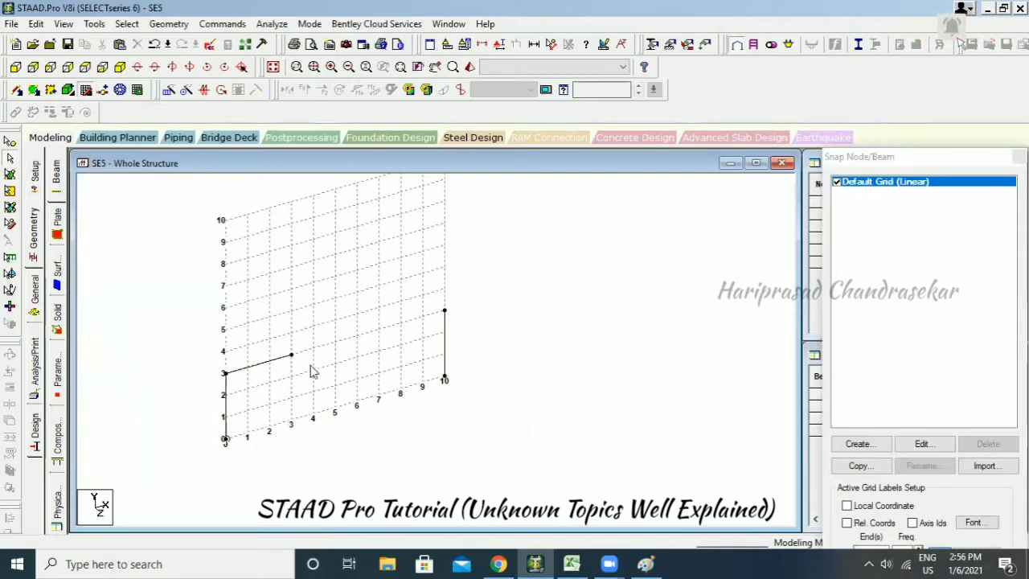
# Try to stretch the horizontal beam to the point X 10, Y 0, Z 0 m.
pyautogui.click(281, 363)
pyautogui.click(169, 24)
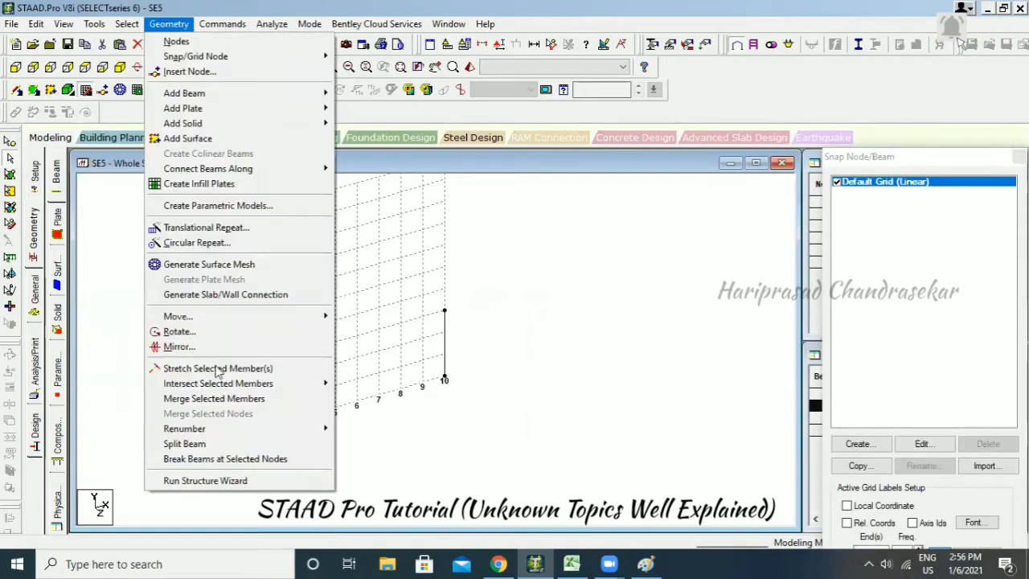
pyautogui.click(218, 369)
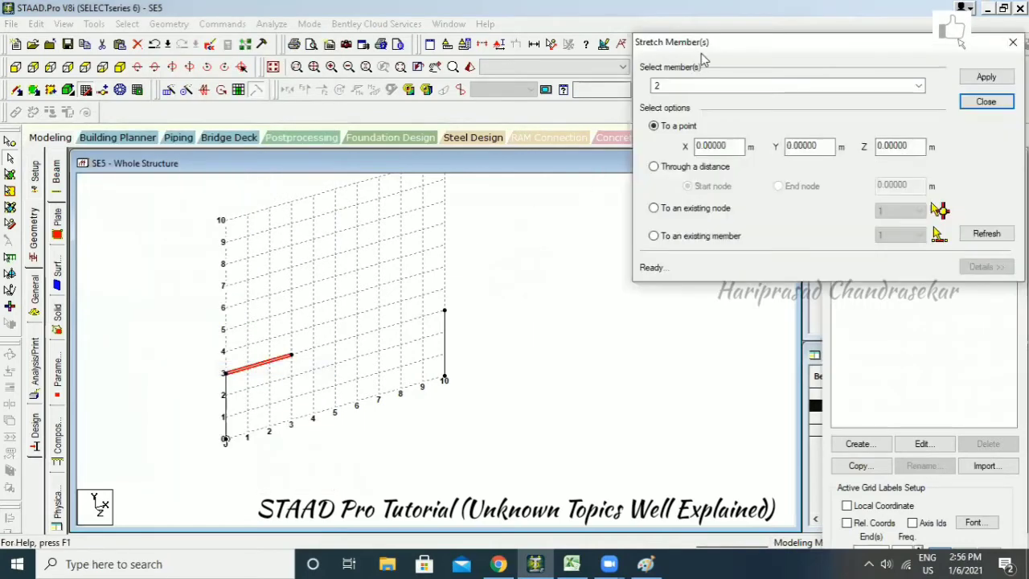
pyautogui.moveTo(710, 50); pyautogui.dragTo(573, 175)
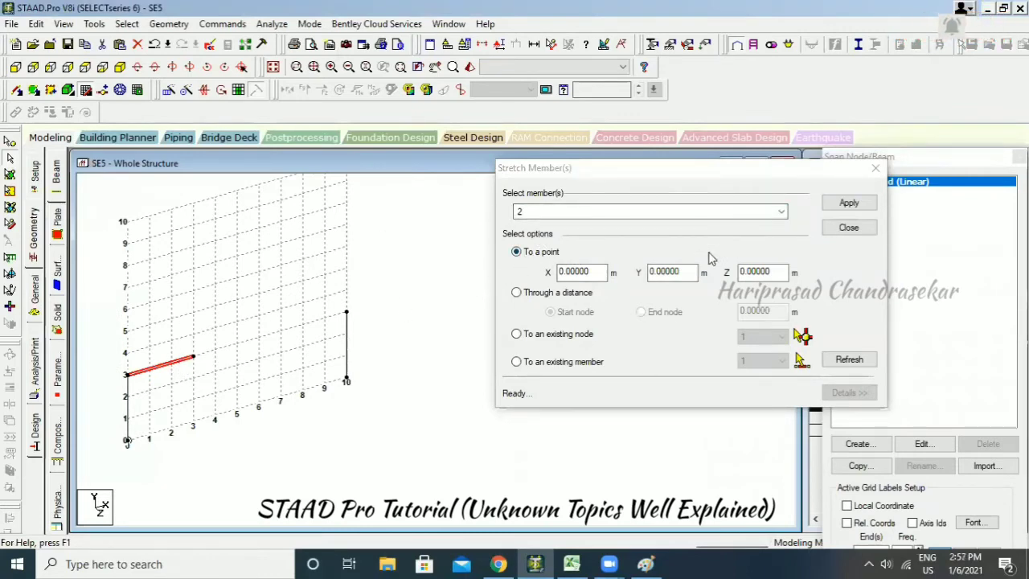
pyautogui.doubleClick(597, 273)
pyautogui.write('10')
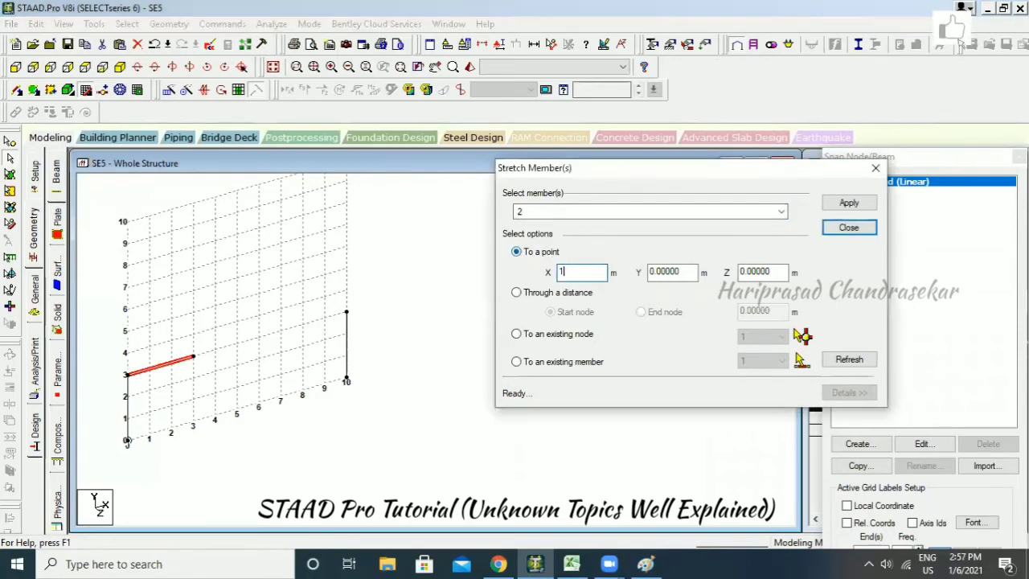
pyautogui.click(845, 360)
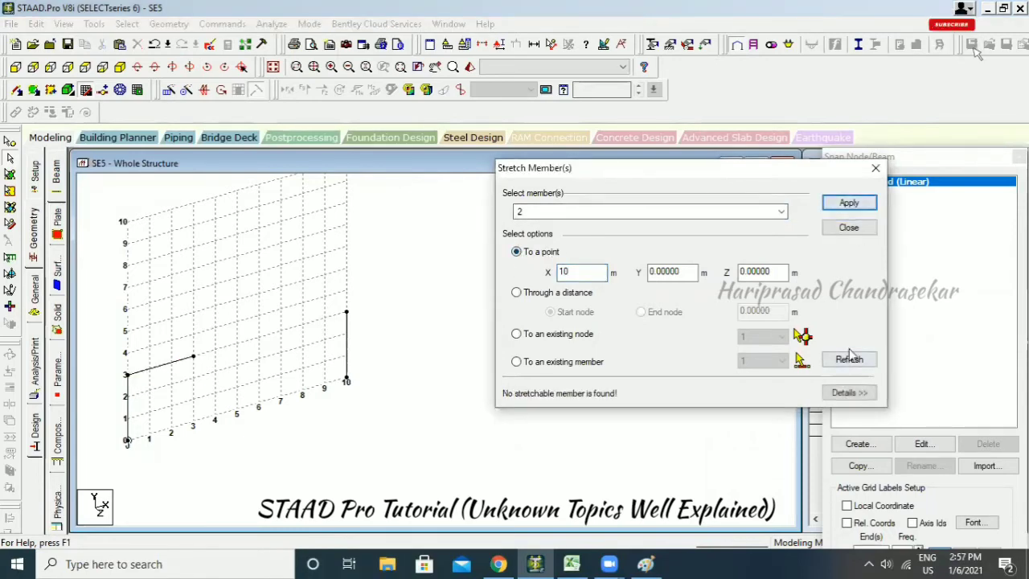
# Reselect the horizontal beam and try to stretch it to the point X 5, Y 0, Z 0 m.
pyautogui.moveTo(596, 272); pyautogui.dragTo(528, 278)
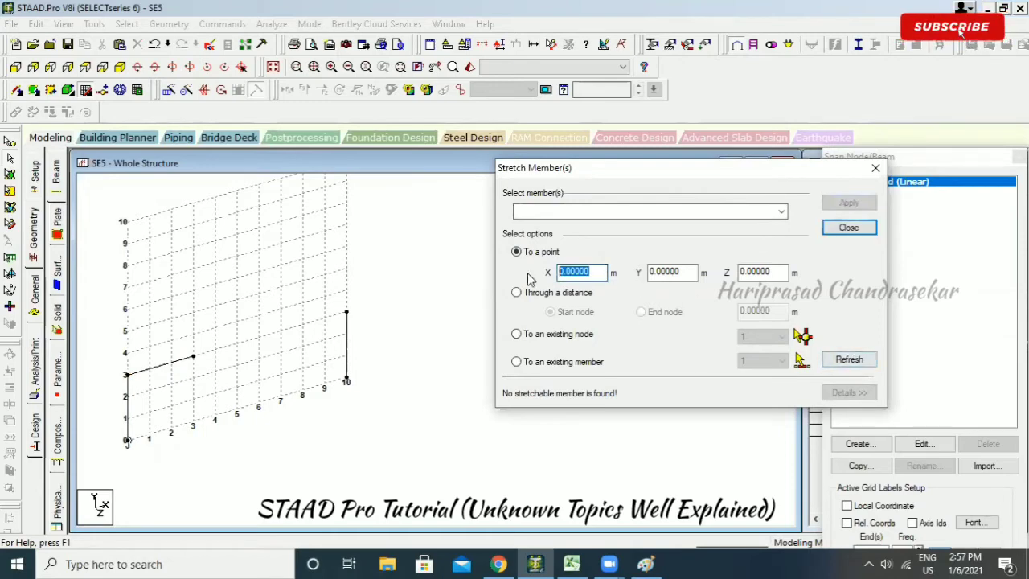
pyautogui.click(657, 214)
pyautogui.click(432, 242)
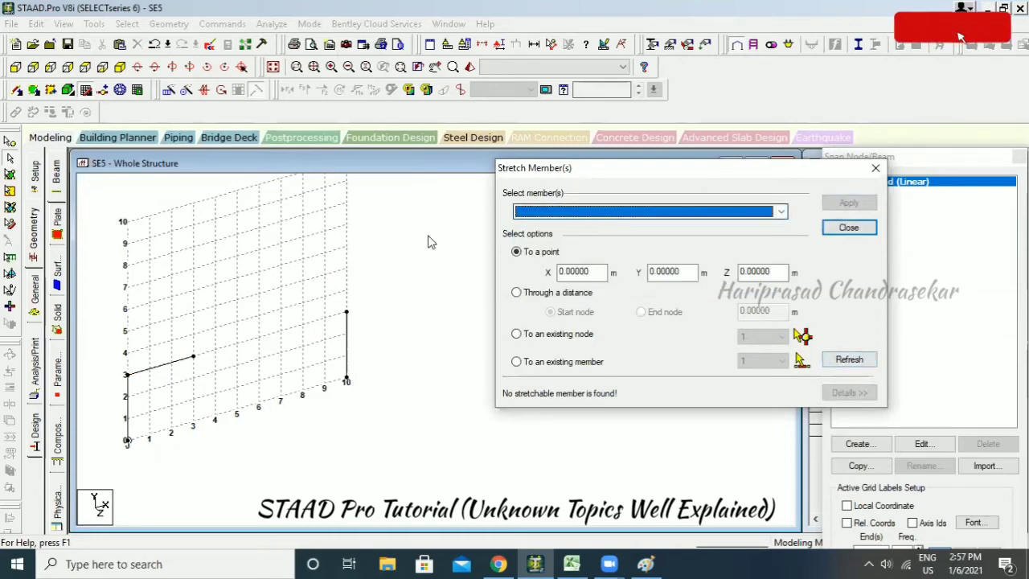
pyautogui.click(169, 361)
pyautogui.click(523, 274)
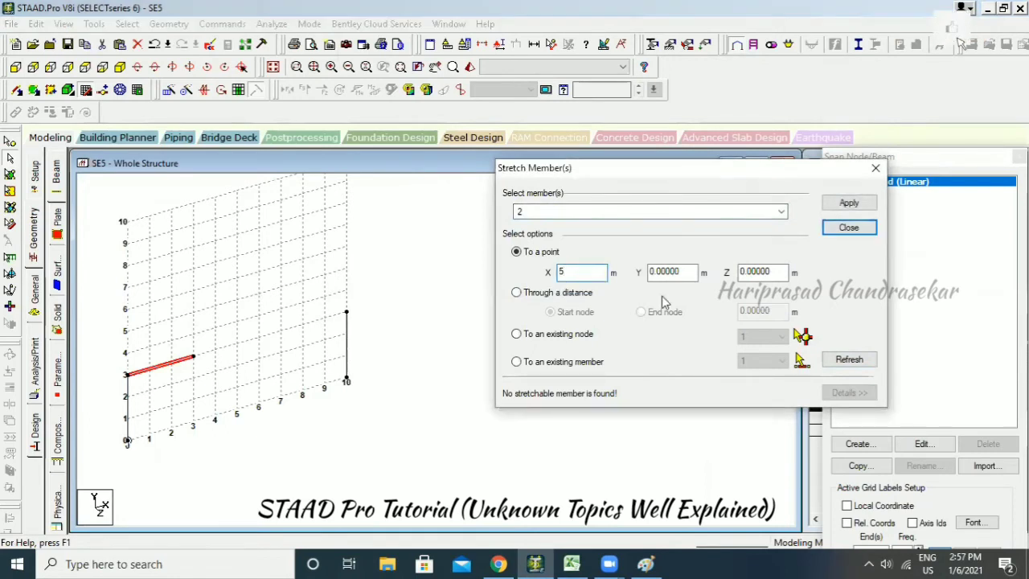
pyautogui.click(848, 362)
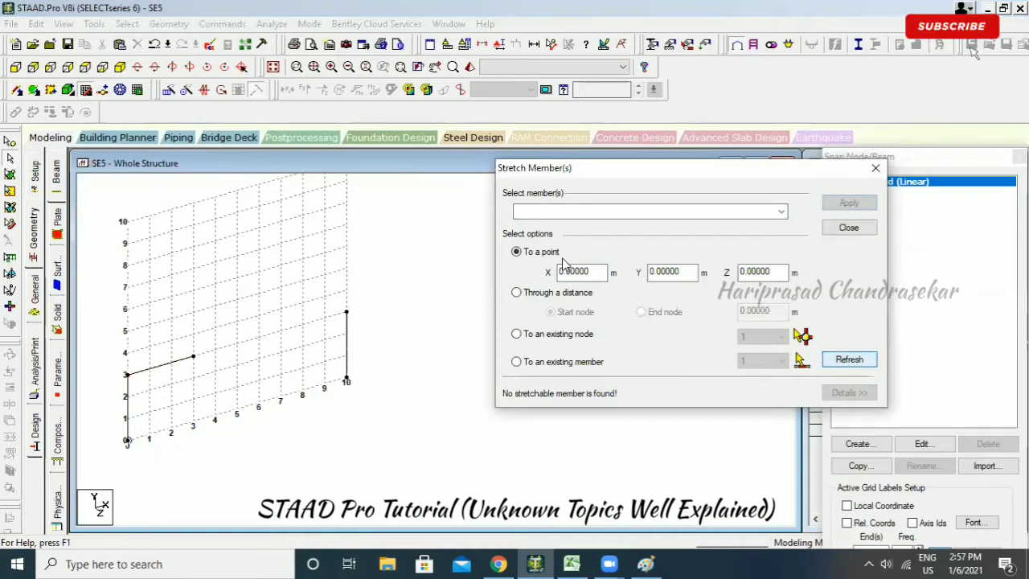
# Stretch the horizontal beam through a distance of 7 m from its end node.
pyautogui.click(533, 295)
pyautogui.click(650, 313)
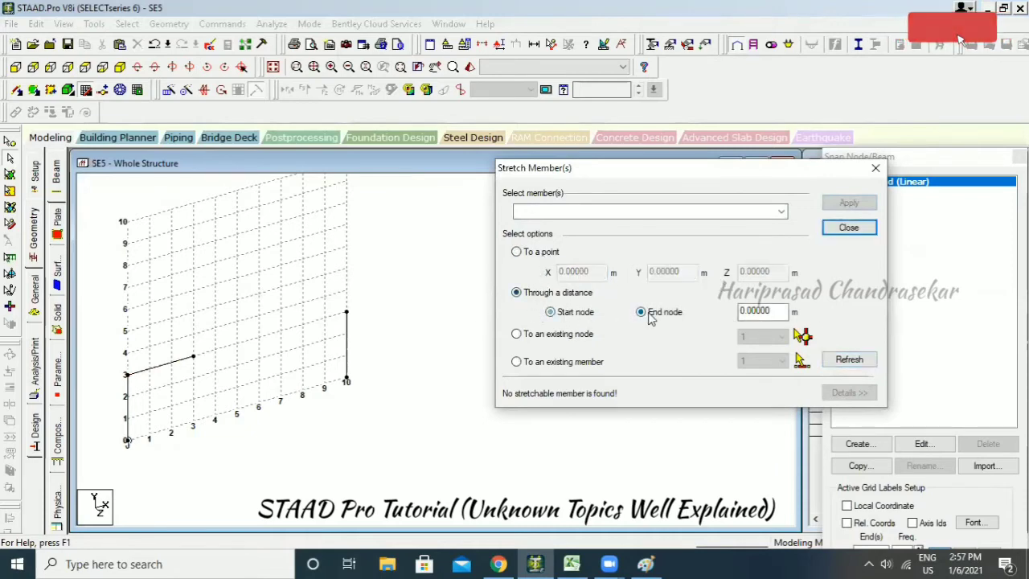
pyautogui.click(777, 311)
pyautogui.write('7')
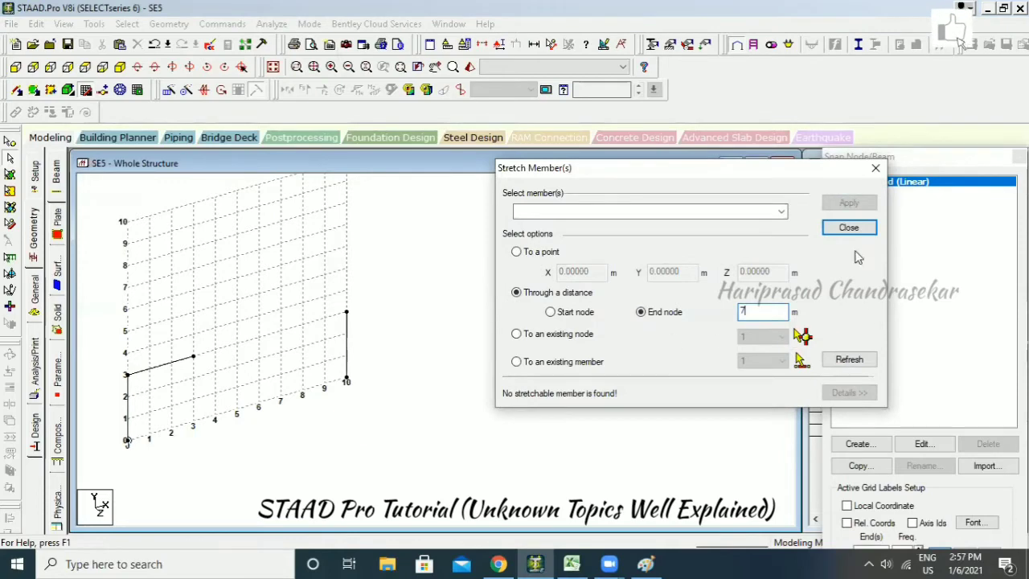
pyautogui.click(679, 214)
pyautogui.click(180, 359)
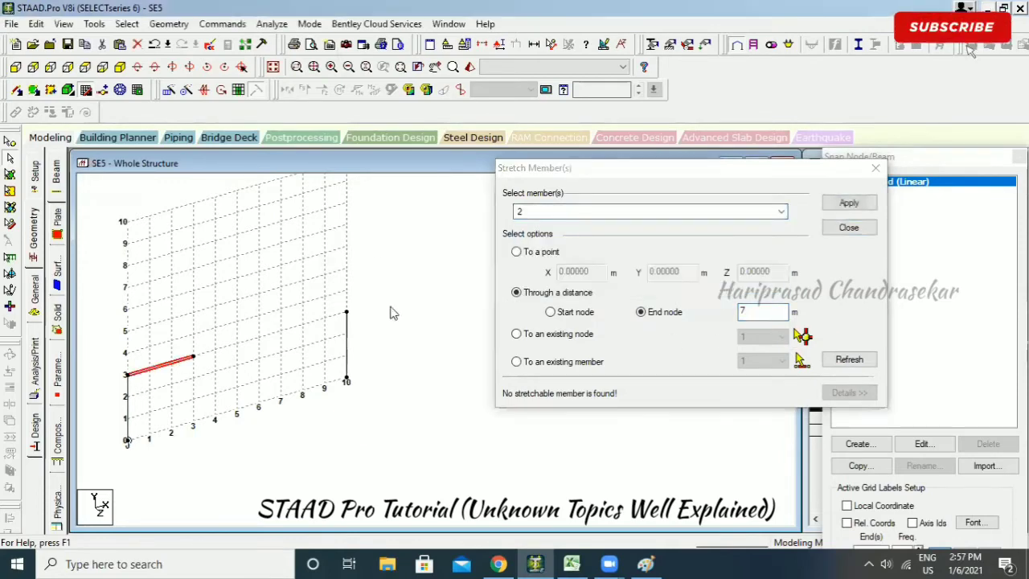
pyautogui.click(848, 203)
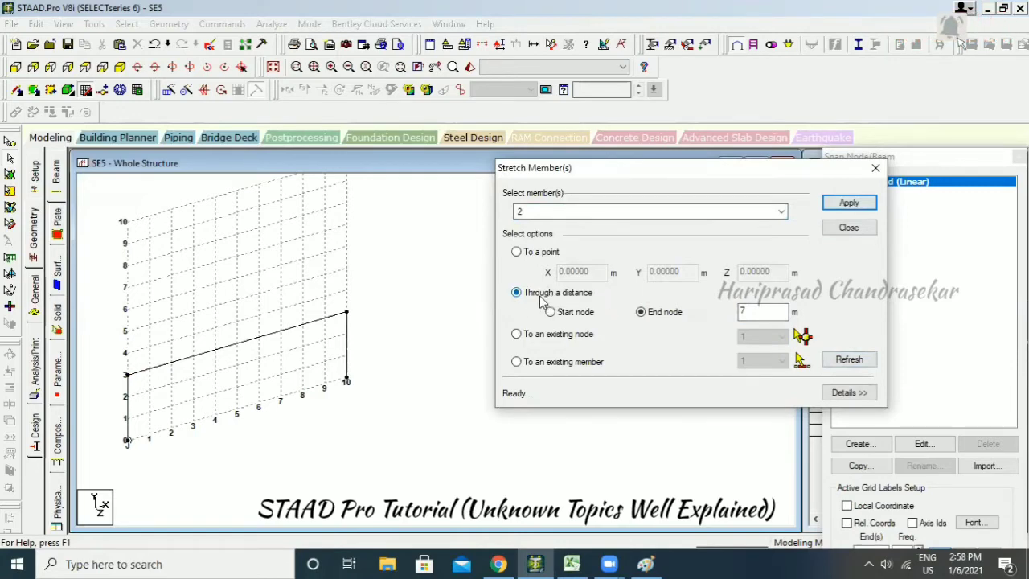
# Try to stretch all three members together to the point X 1, Y 0, Z 0 m.
pyautogui.moveTo(102, 338); pyautogui.dragTo(383, 445)
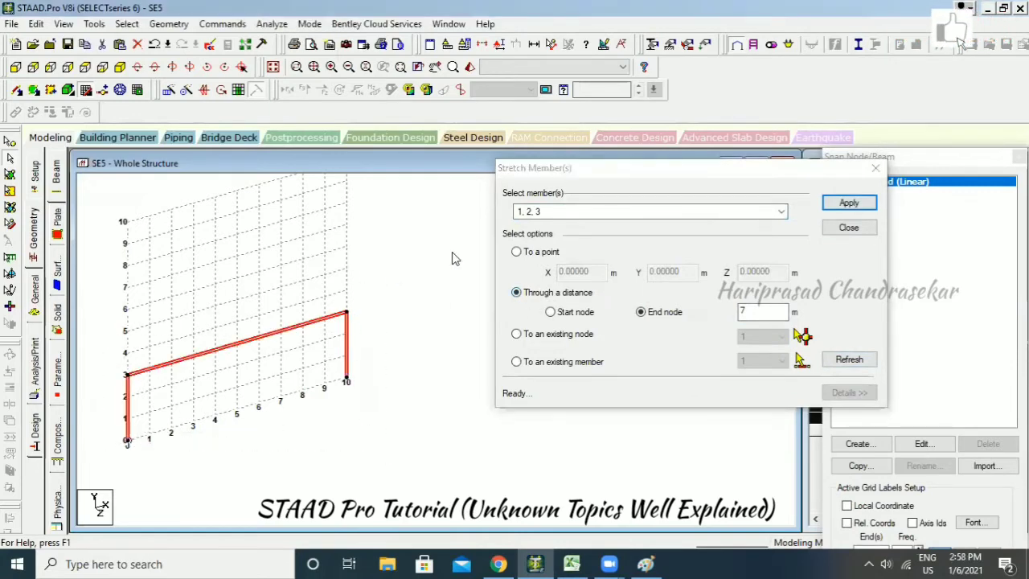
pyautogui.click(517, 253)
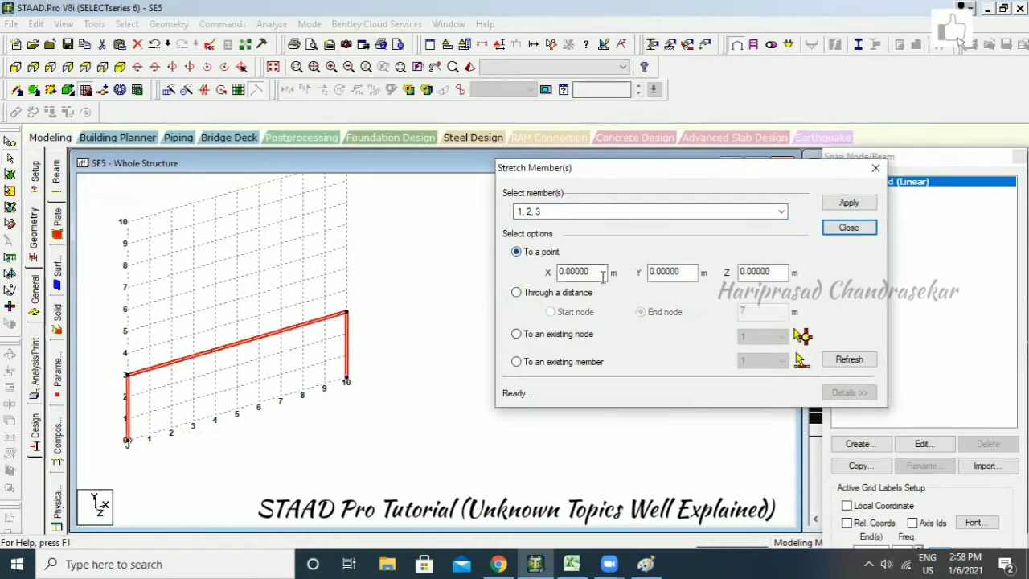
pyautogui.moveTo(602, 276); pyautogui.dragTo(521, 282)
pyautogui.write('1')
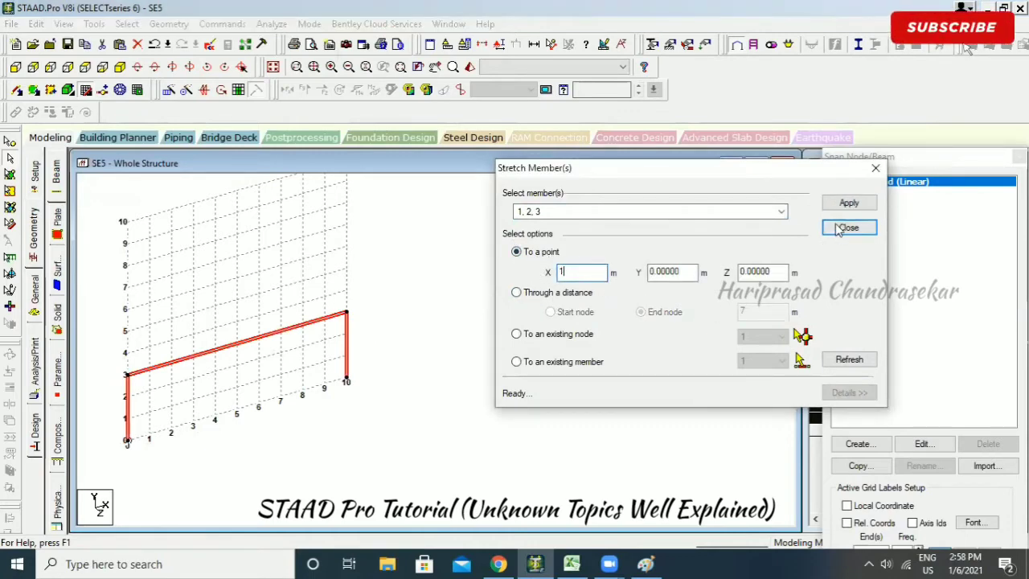
pyautogui.click(849, 203)
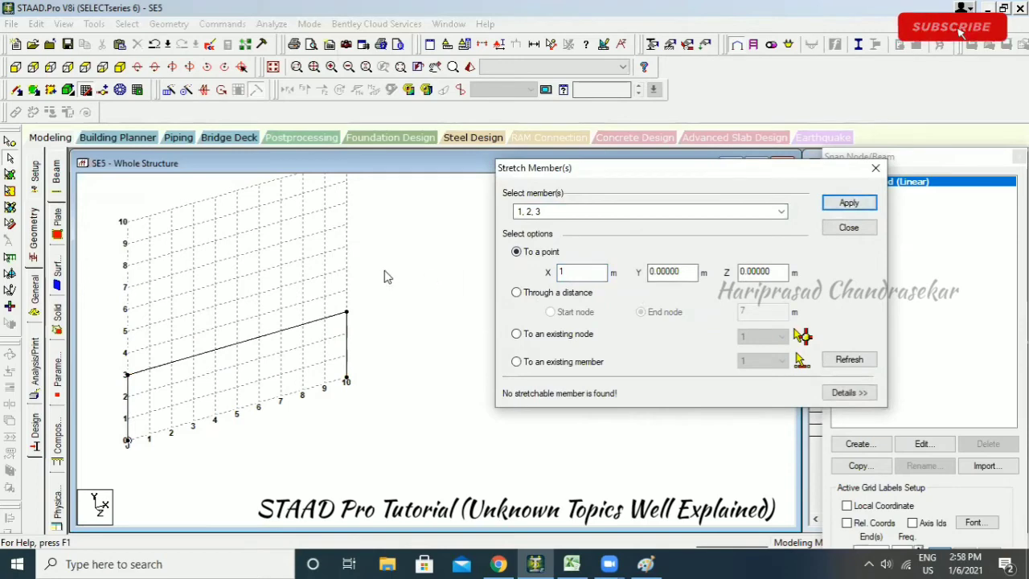
# Try to stretch the beam together with the column at X 10, and that column alone, to the point X -4, Y 0, Z 0 m.
pyautogui.moveTo(370, 252); pyautogui.dragTo(295, 416)
pyautogui.click(336, 315)
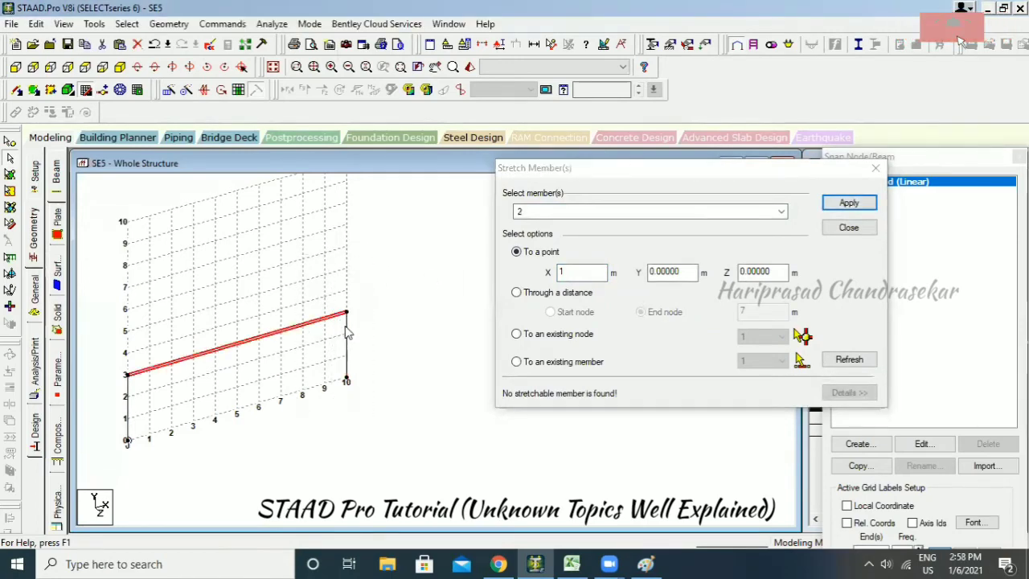
pyautogui.keyDown('ctrl'); pyautogui.click(345, 342); pyautogui.keyUp('ctrl')
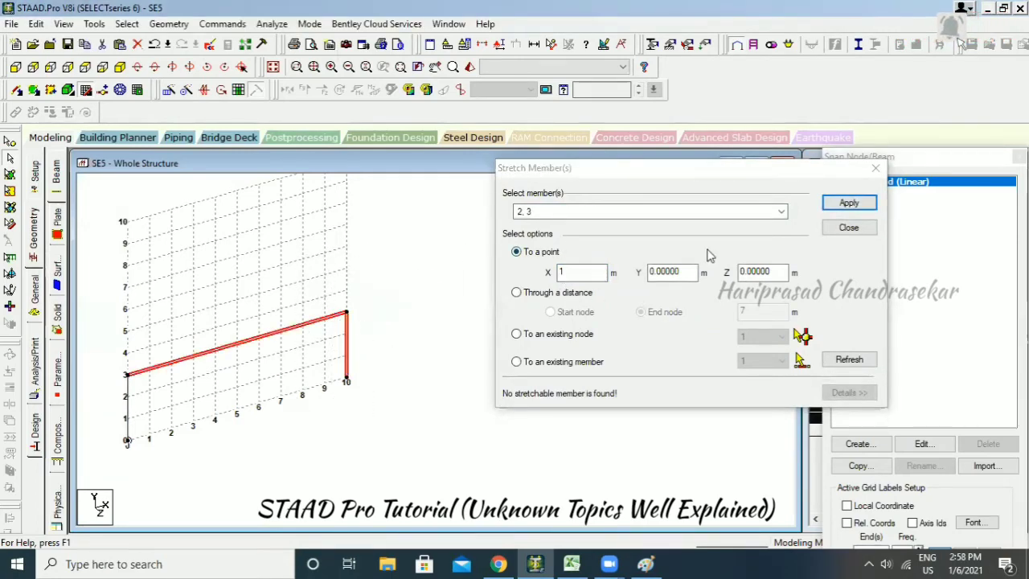
pyautogui.doubleClick(586, 271)
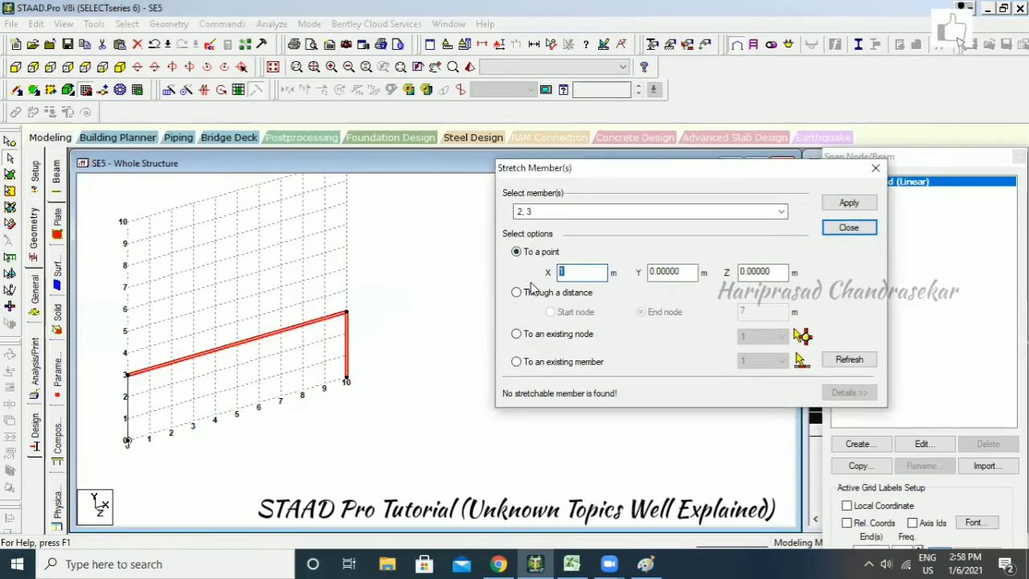
pyautogui.click(838, 208)
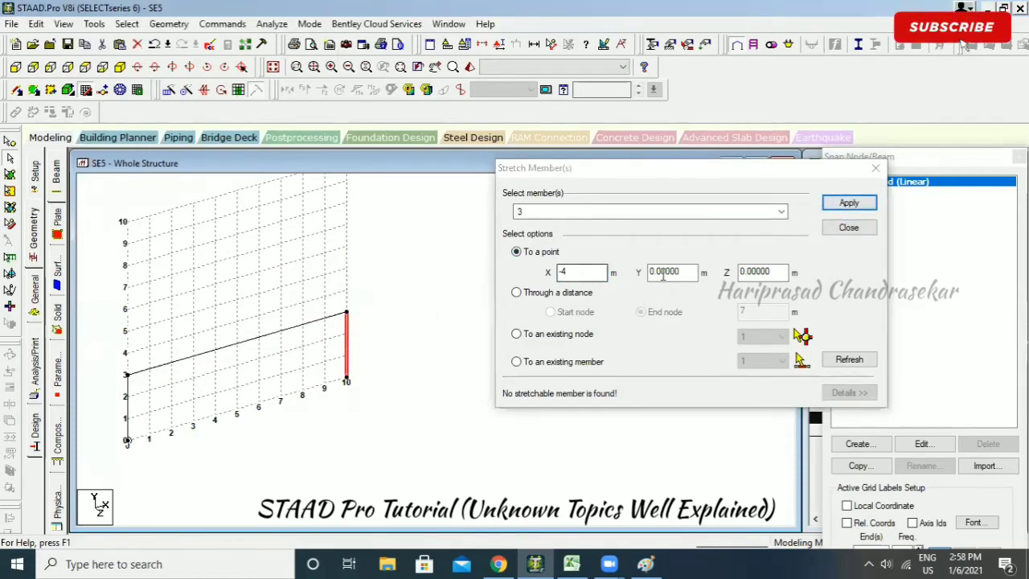
pyautogui.click(848, 202)
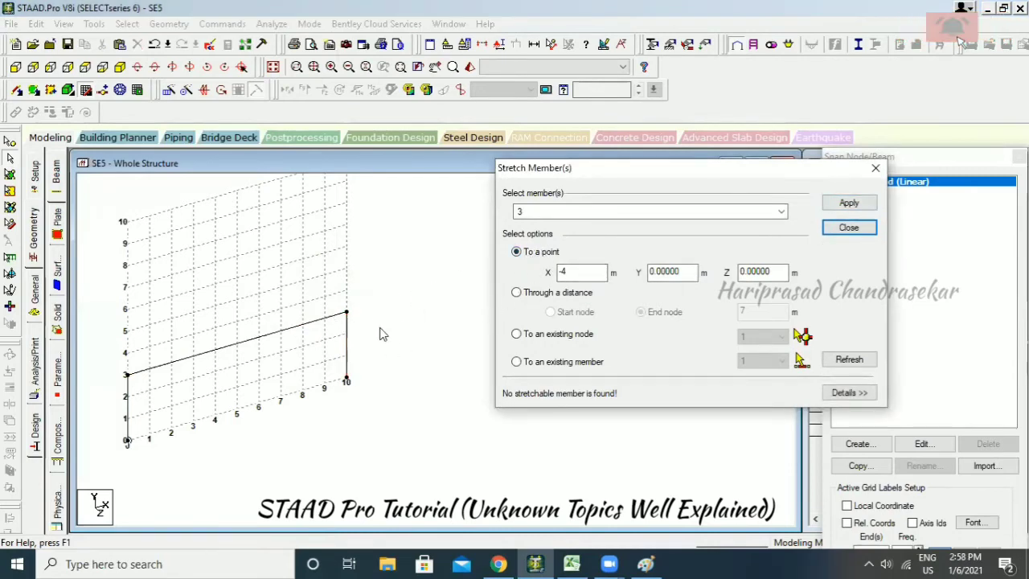
pyautogui.click(347, 342)
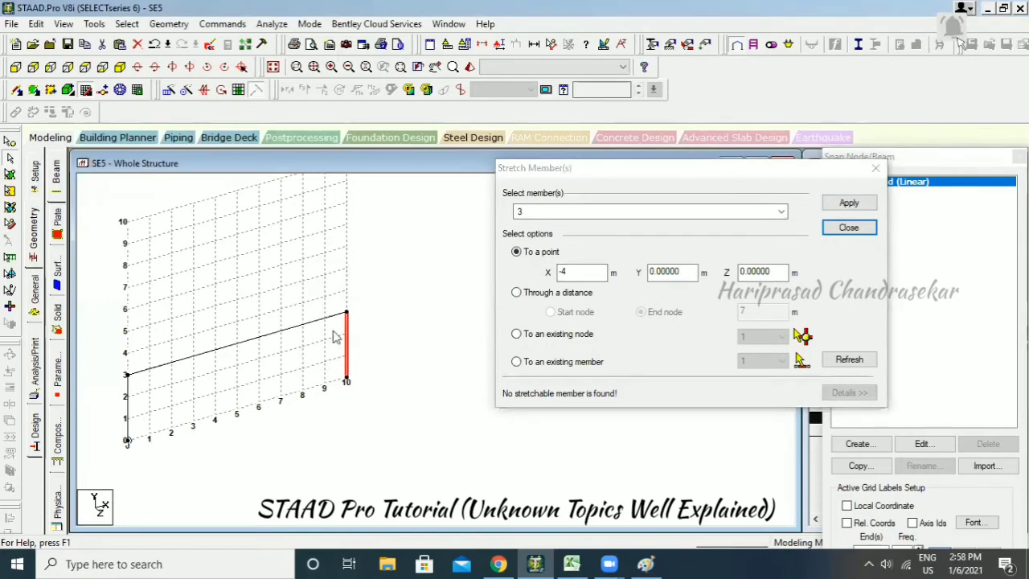
pyautogui.click(552, 295)
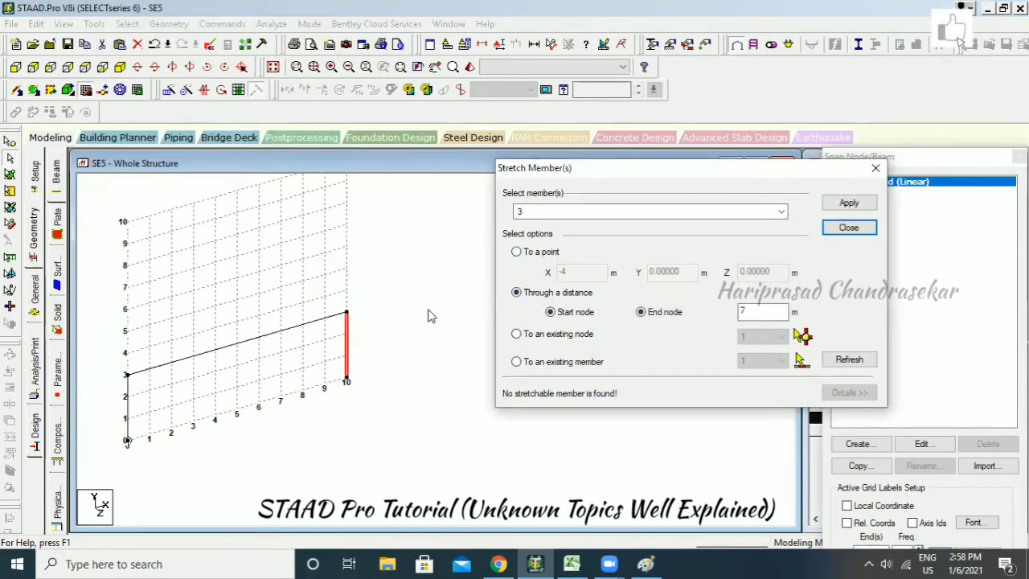
pyautogui.click(371, 309)
pyautogui.click(322, 318)
pyautogui.click(222, 363)
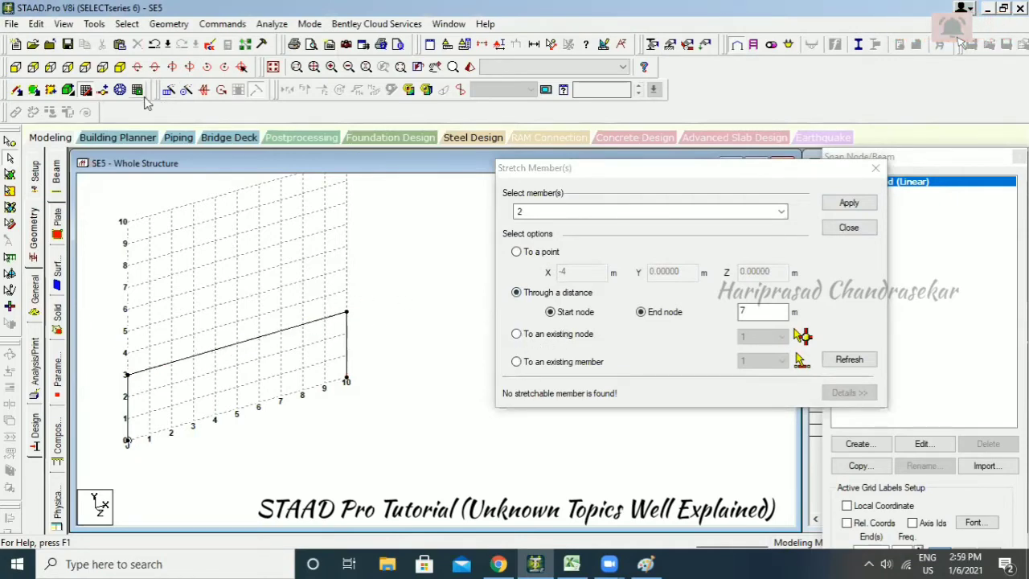
# Draw an upper beam on the grid from (0,6) to (10,6).
pyautogui.click(86, 90)
pyautogui.click(86, 90)
pyautogui.click(126, 308)
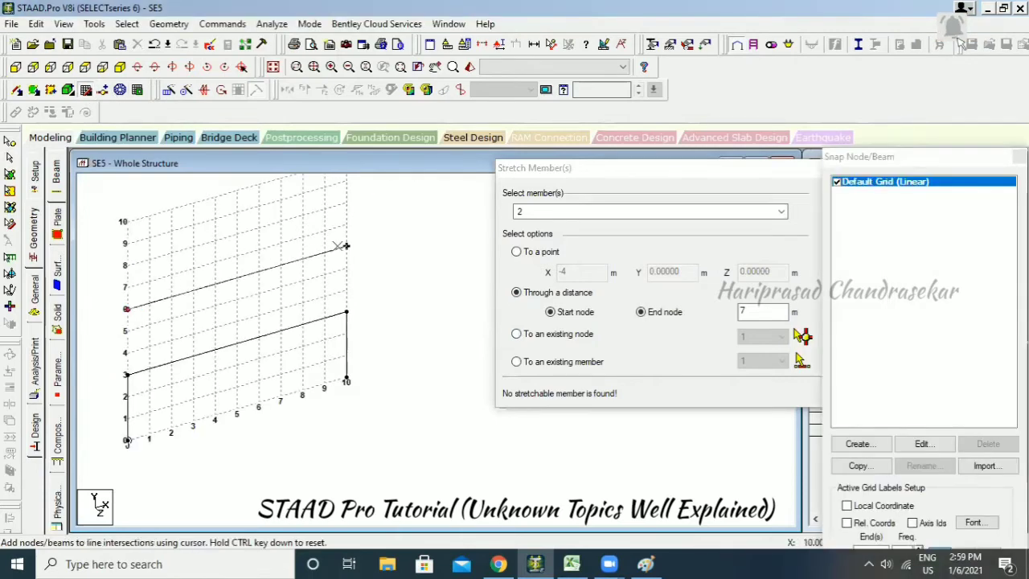
pyautogui.click(346, 246)
# Select the column at X 10 and try to stretch it to the upper beam's existing node at (10,6).
pyautogui.click(345, 378)
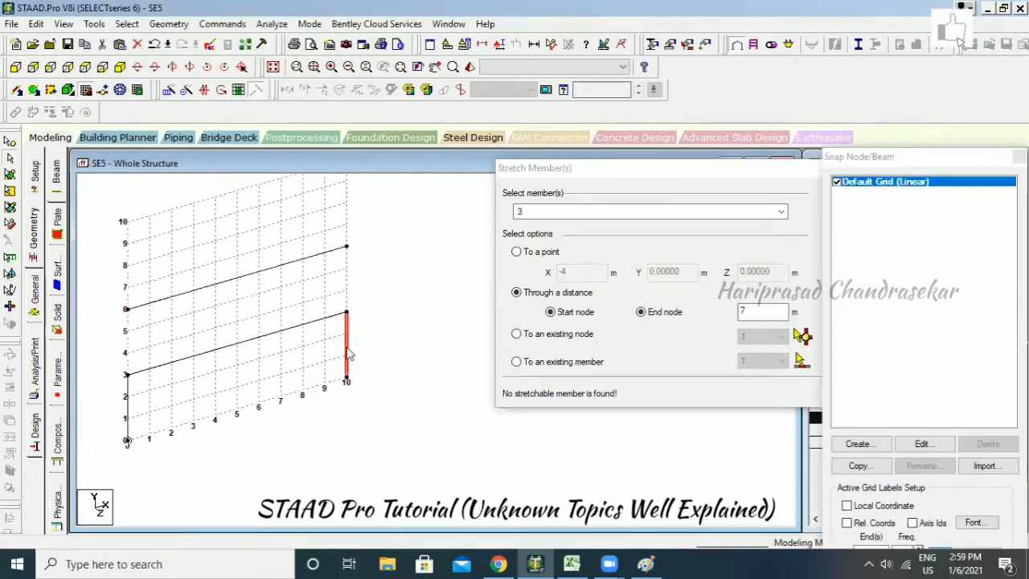
pyautogui.click(516, 334)
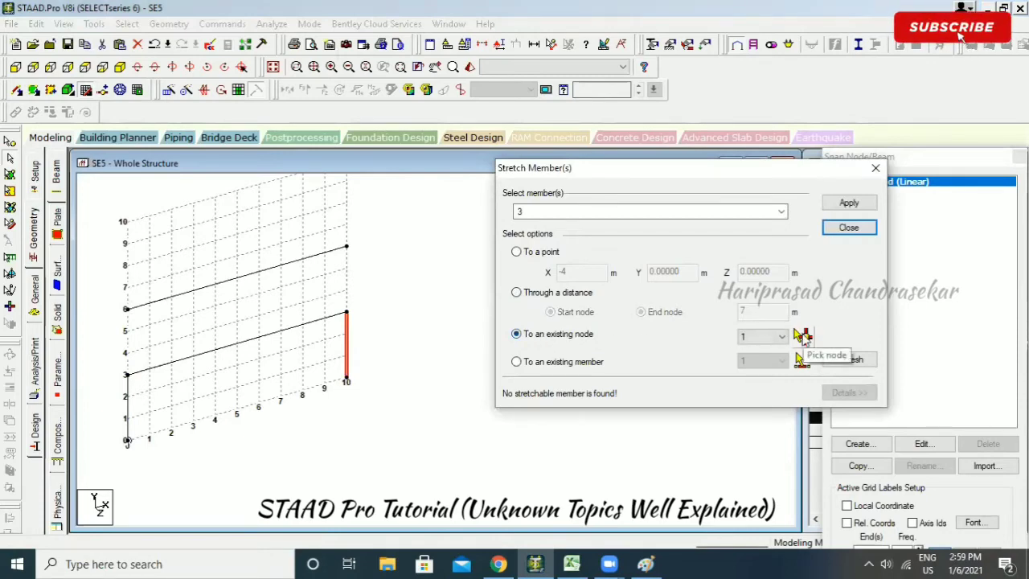
pyautogui.click(803, 336)
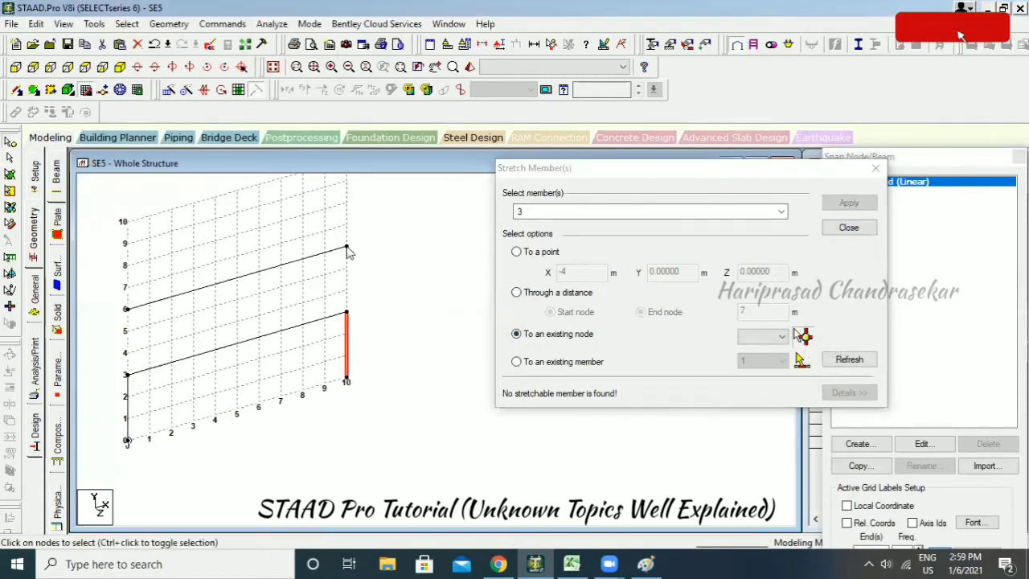
pyautogui.click(836, 203)
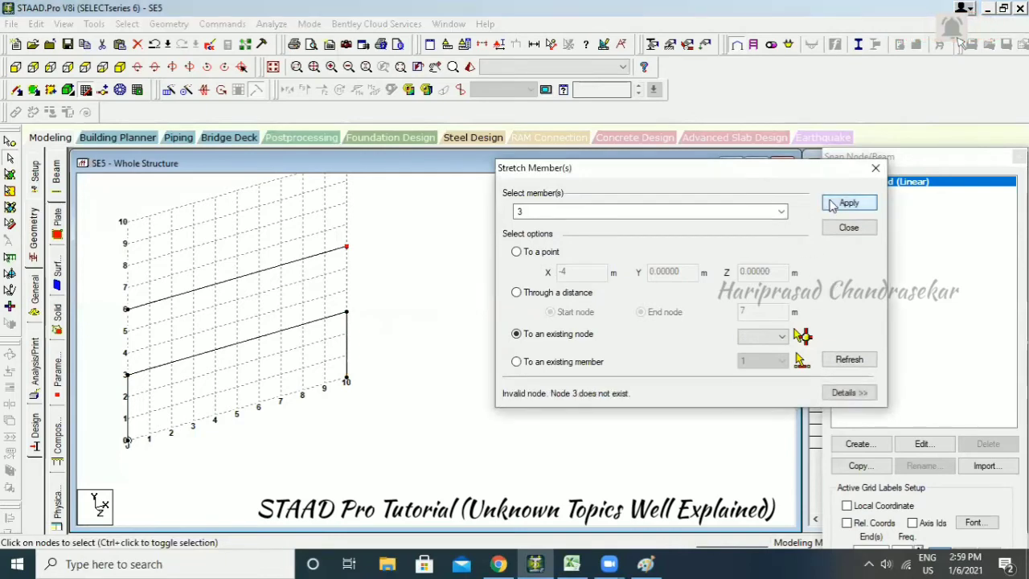
# Try to set the upper beam's node at (10,6) as the stretch target again, reselecting the column at X 10.
pyautogui.click(770, 336)
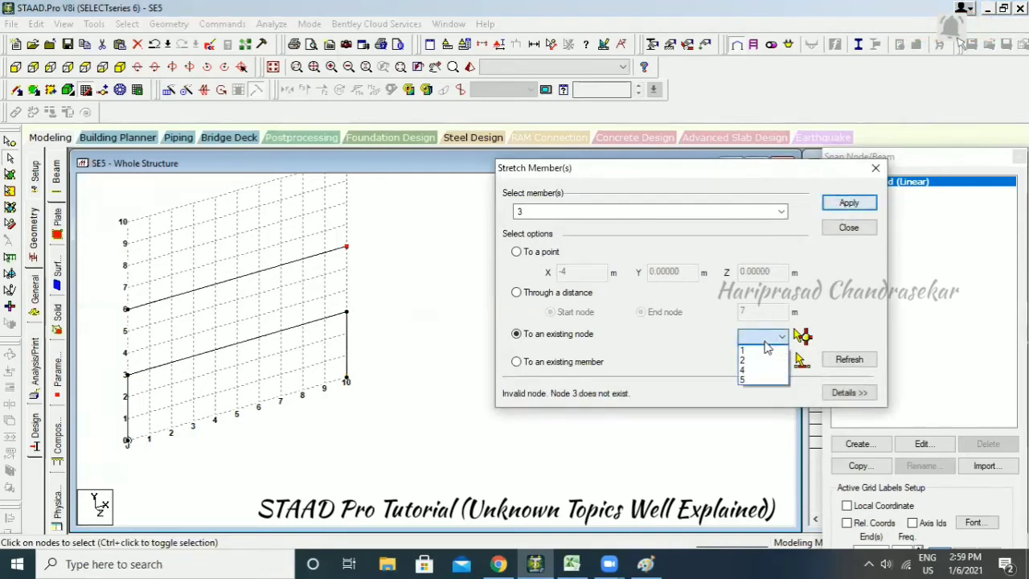
pyautogui.click(804, 339)
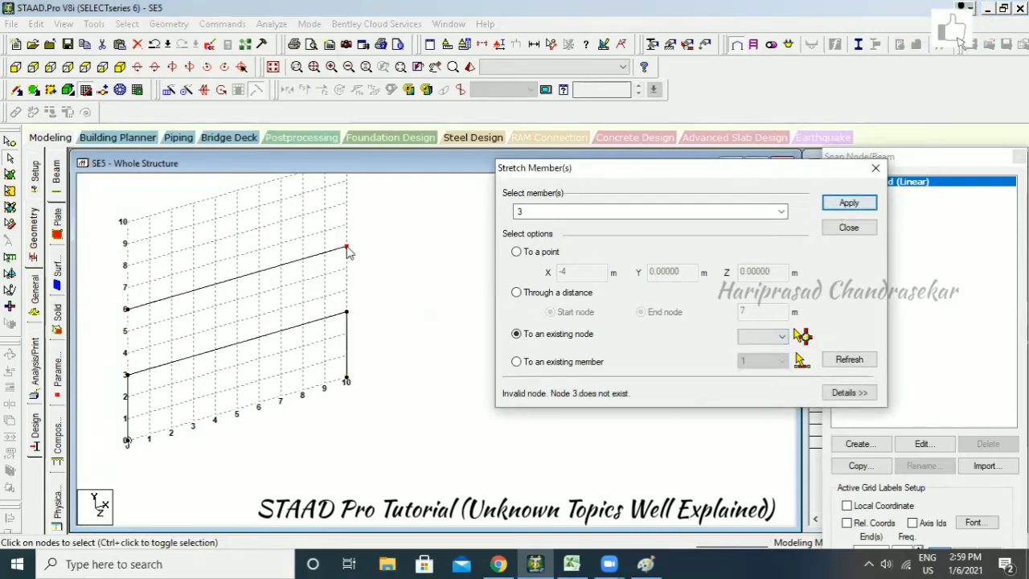
pyautogui.click(347, 250)
pyautogui.click(794, 334)
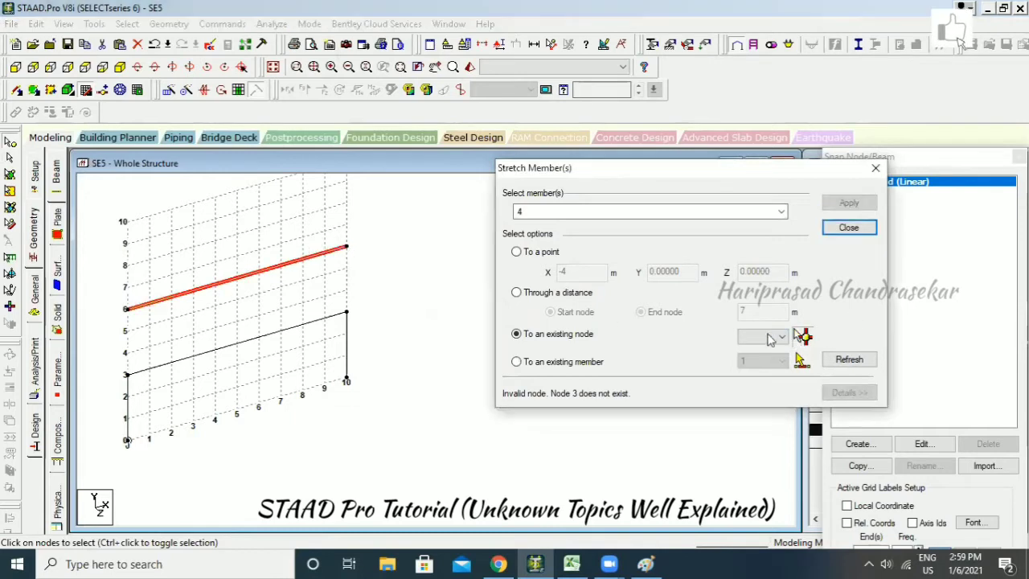
pyautogui.click(352, 261)
pyautogui.click(347, 347)
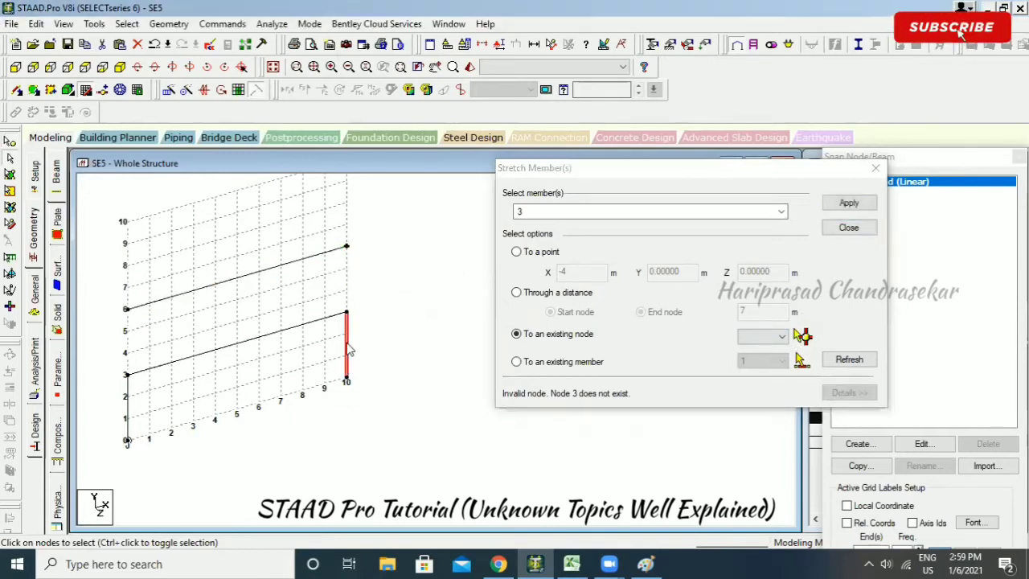
pyautogui.click(802, 336)
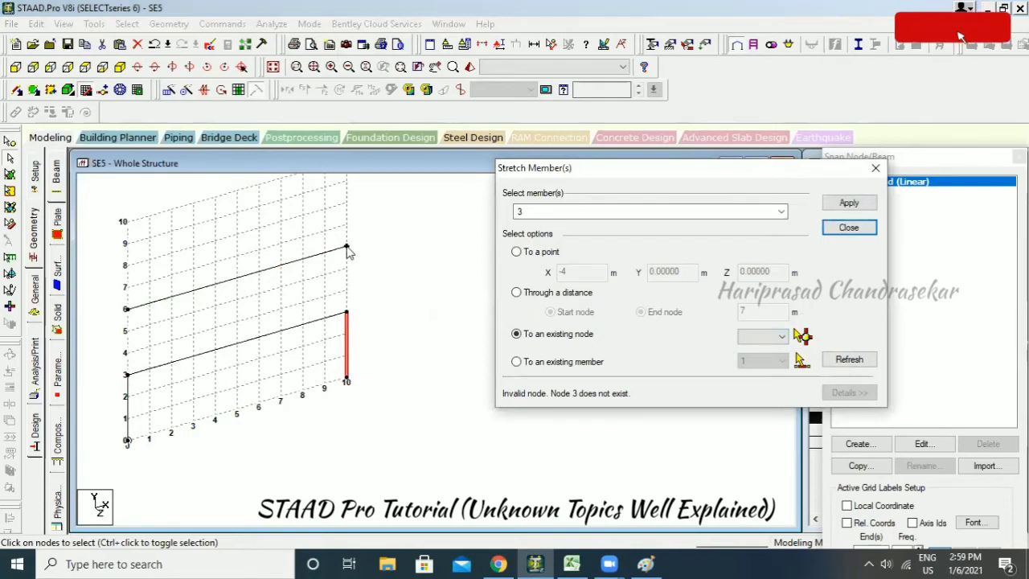
pyautogui.click(346, 251)
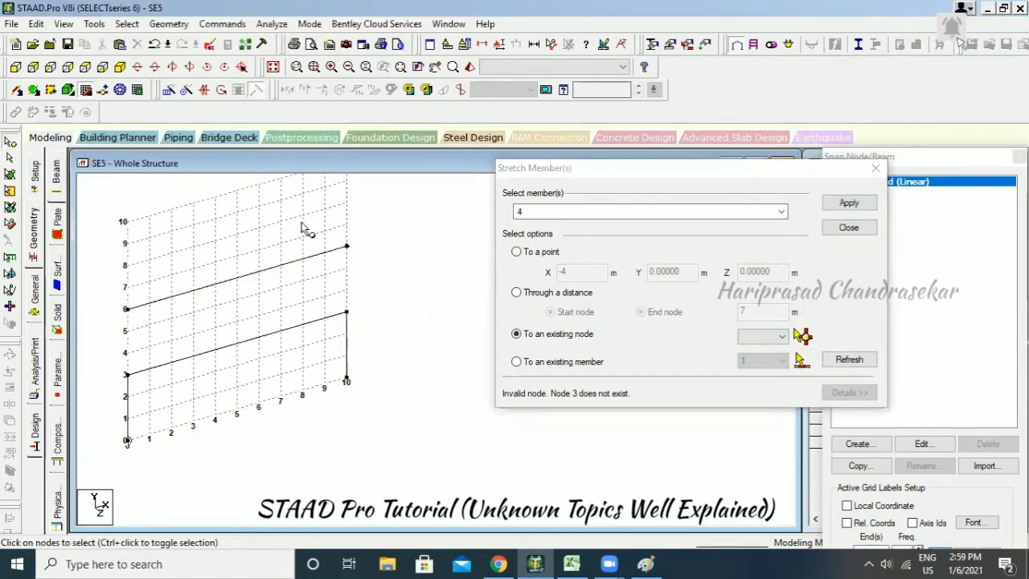
pyautogui.doubleClick(346, 249)
pyautogui.click(609, 377)
pyautogui.click(781, 336)
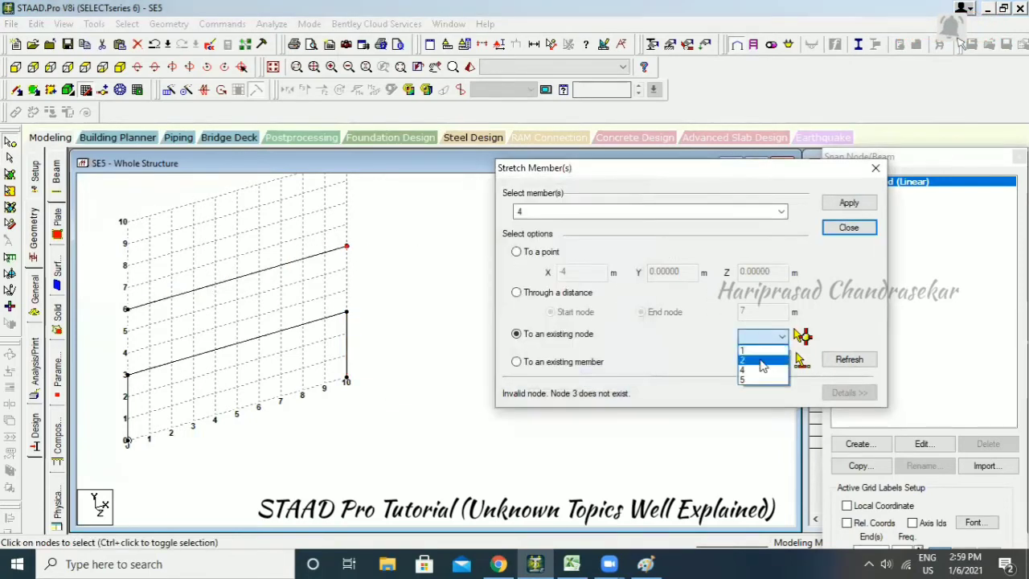
pyautogui.click(833, 308)
pyautogui.click(399, 296)
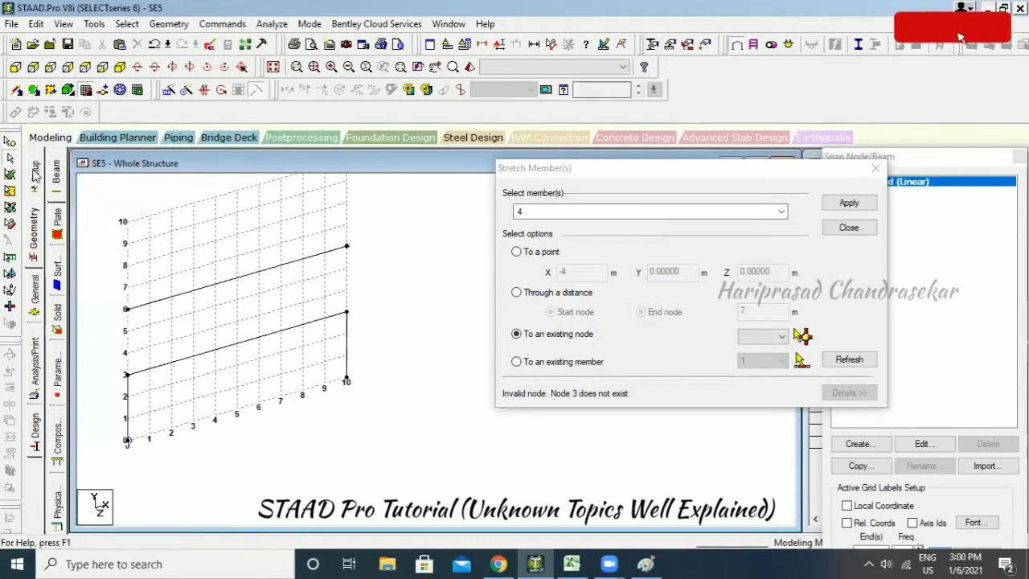
# Try to stretch the column at X 10 to the upper beam as an existing member.
pyautogui.click(347, 347)
pyautogui.click(574, 363)
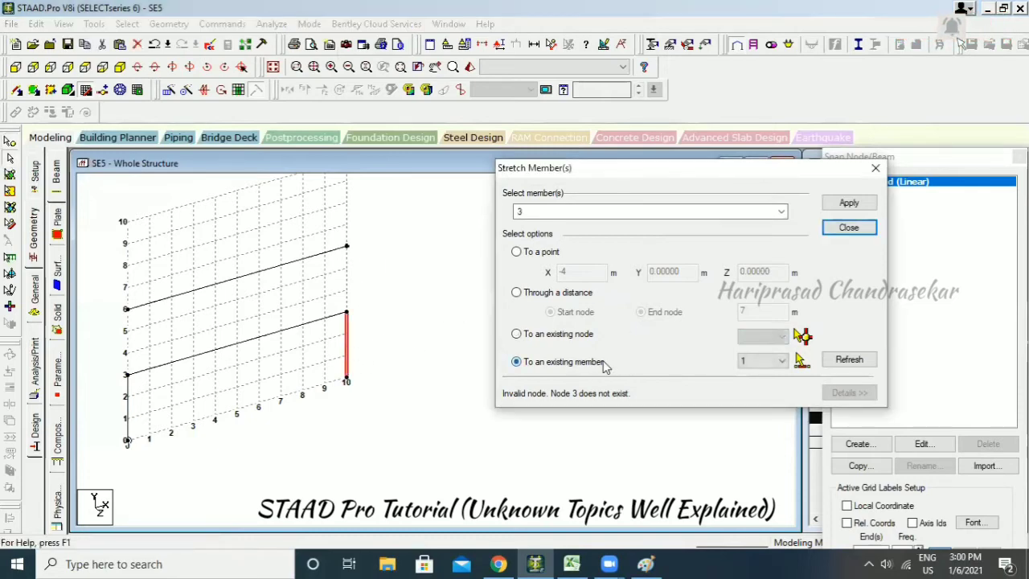
pyautogui.click(801, 360)
pyautogui.click(303, 258)
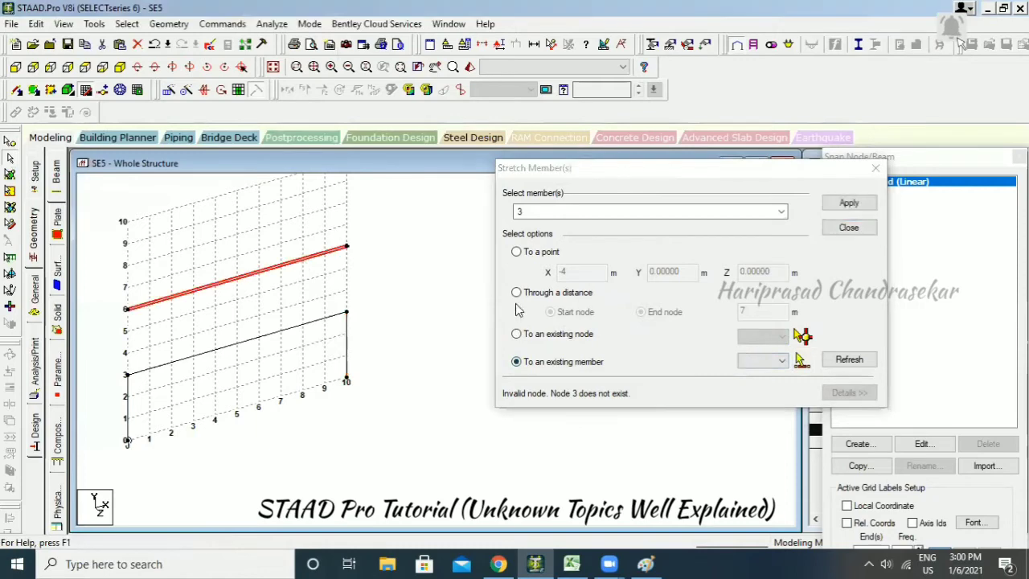
pyautogui.click(839, 206)
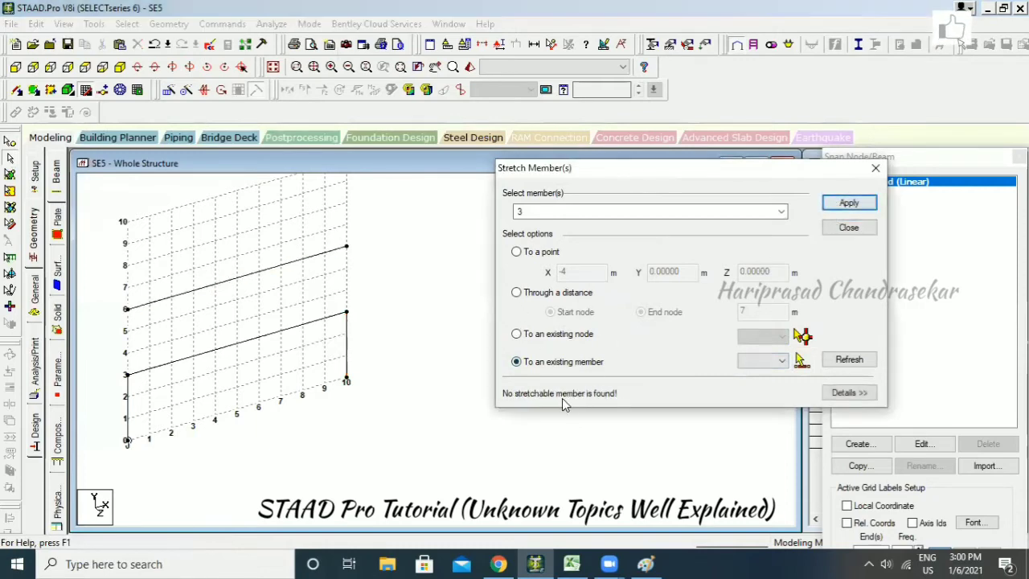
# Draw a short vertical member from the lower beam at (3,3) up to (3,4).
pyautogui.click(347, 344)
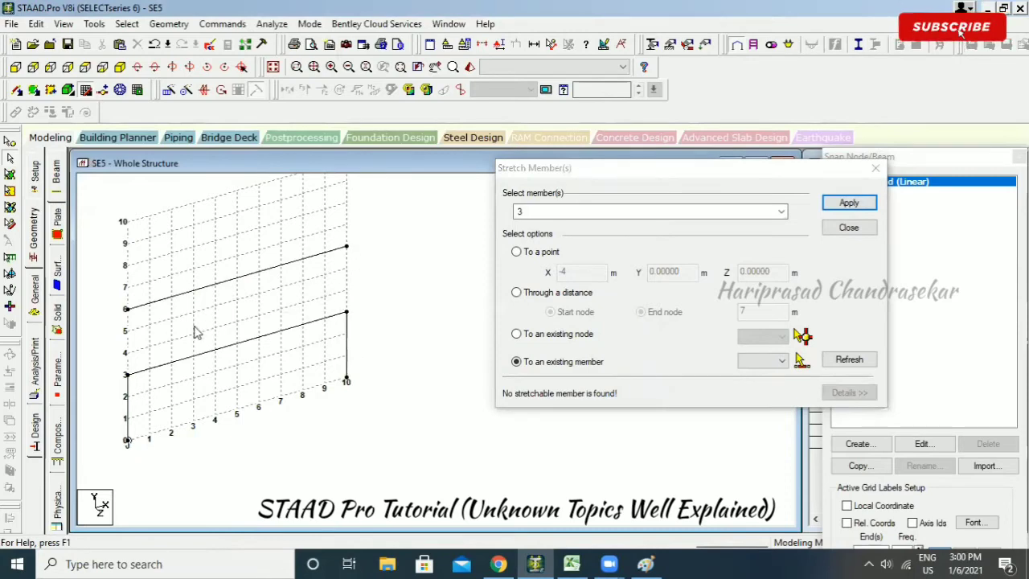
pyautogui.click(18, 93)
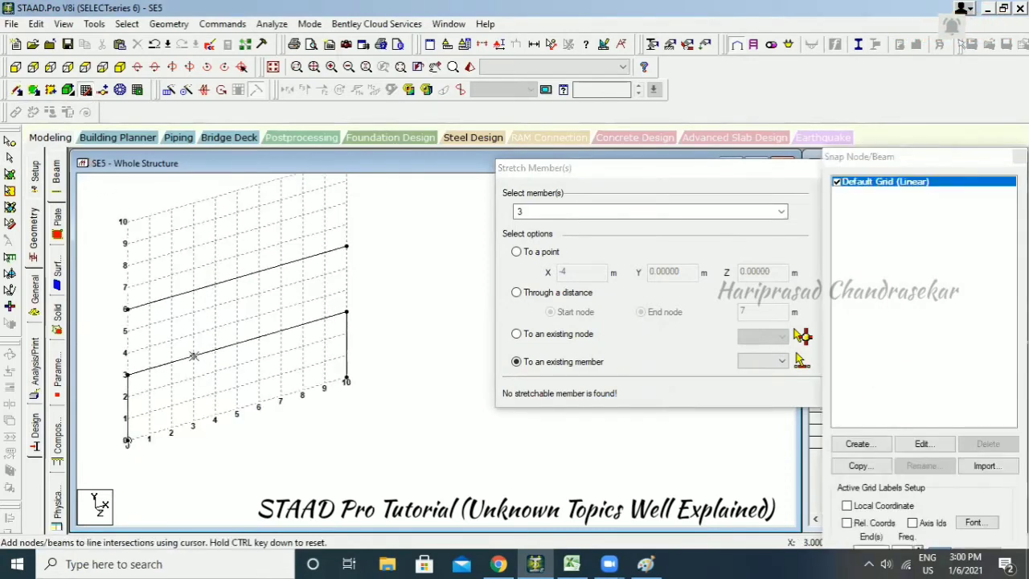
pyautogui.click(193, 333)
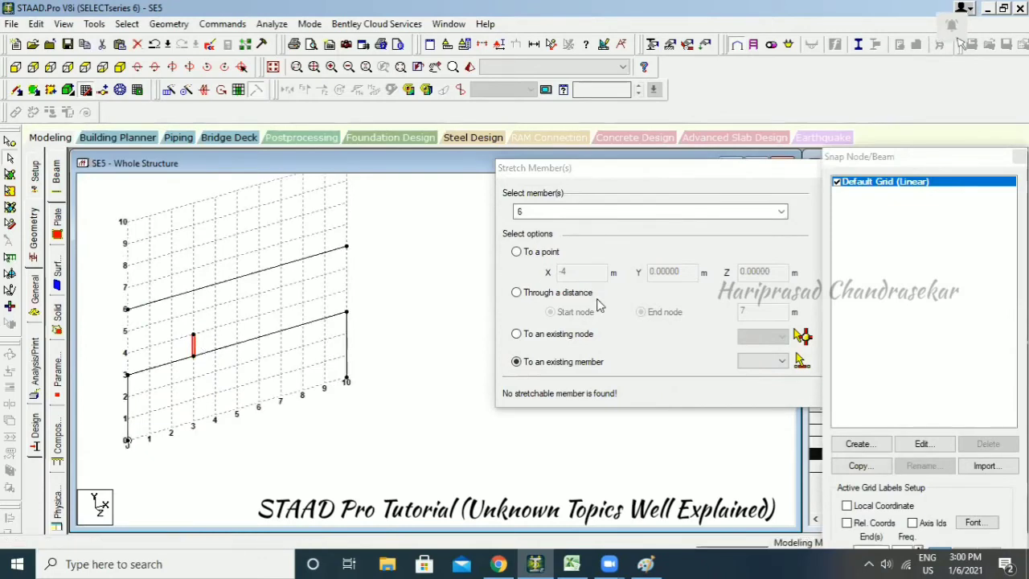
# Try to stretch the short vertical member to the upper beam as an existing member.
pyautogui.click(799, 358)
pyautogui.click(290, 263)
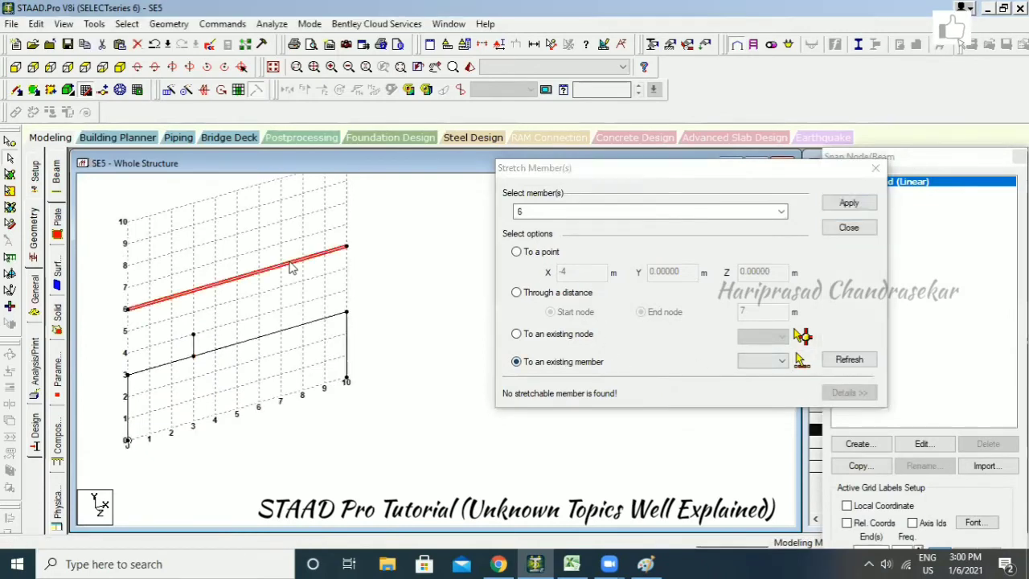
pyautogui.click(847, 203)
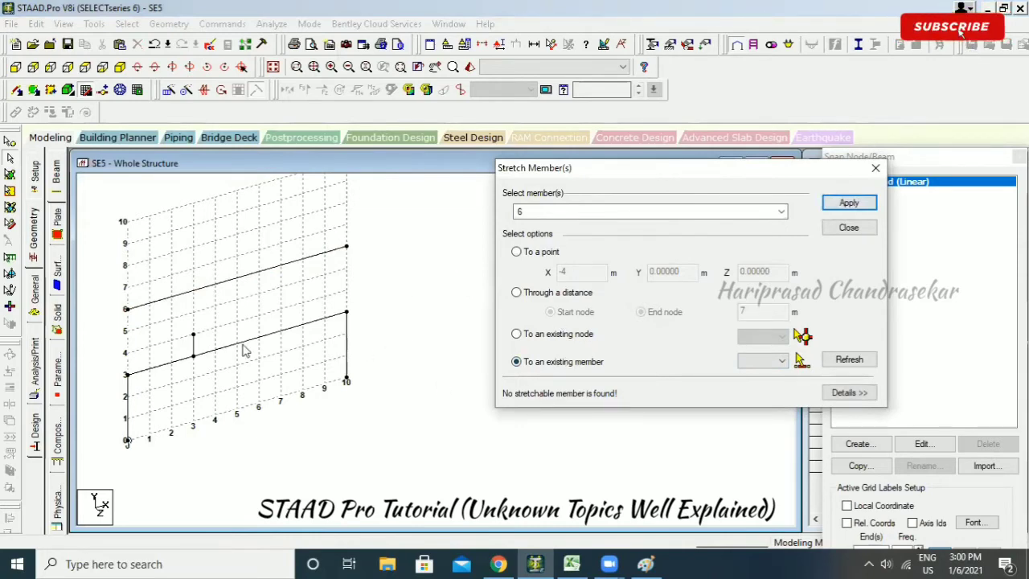
# Display the beam numbers and try to set the upper beam as the existing-member stretch target for the short vertical member.
pyautogui.click(194, 344)
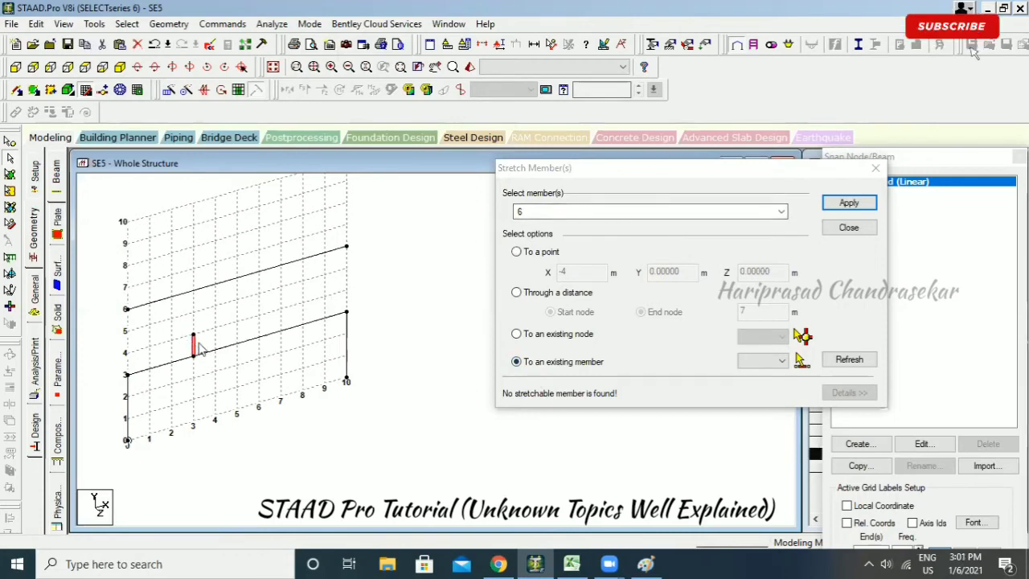
pyautogui.click(801, 361)
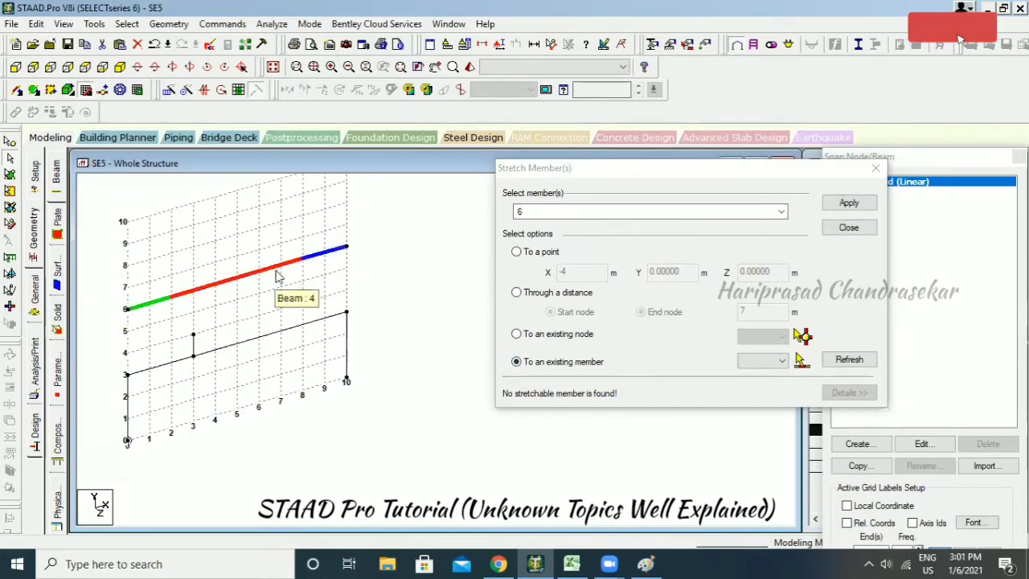
pyautogui.click(275, 275)
pyautogui.click(759, 361)
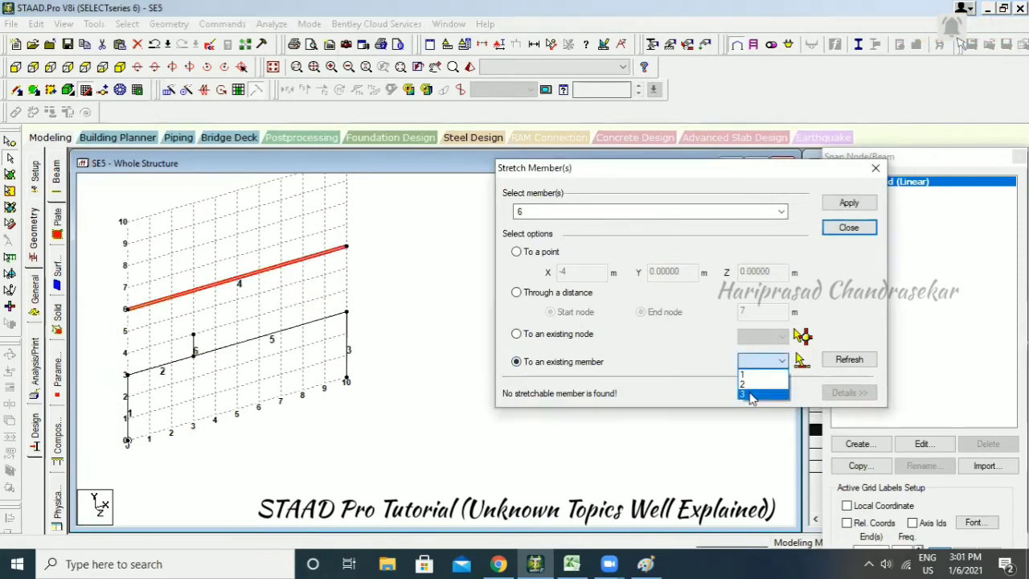
pyautogui.click(700, 385)
pyautogui.click(853, 361)
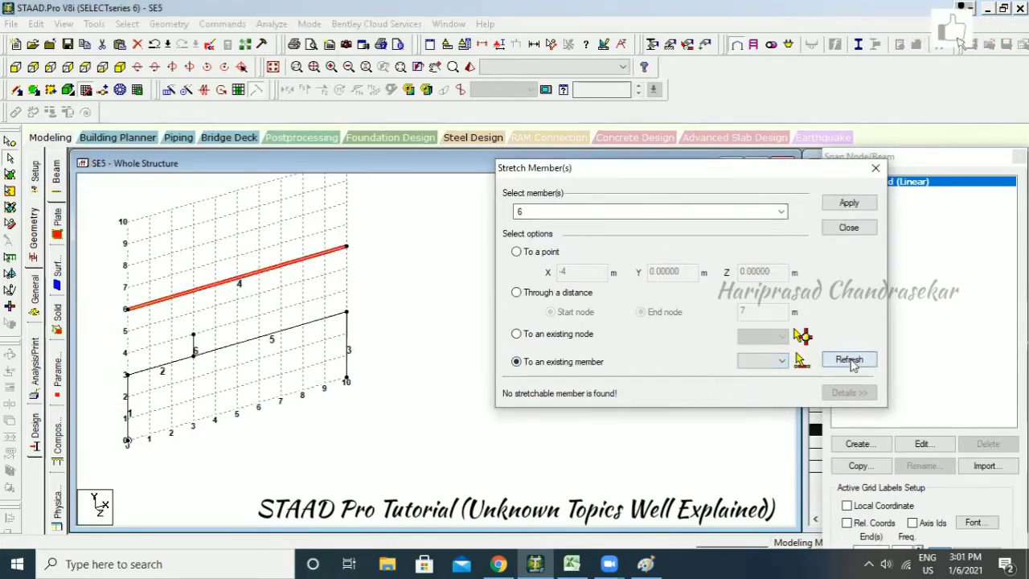
pyautogui.click(744, 323)
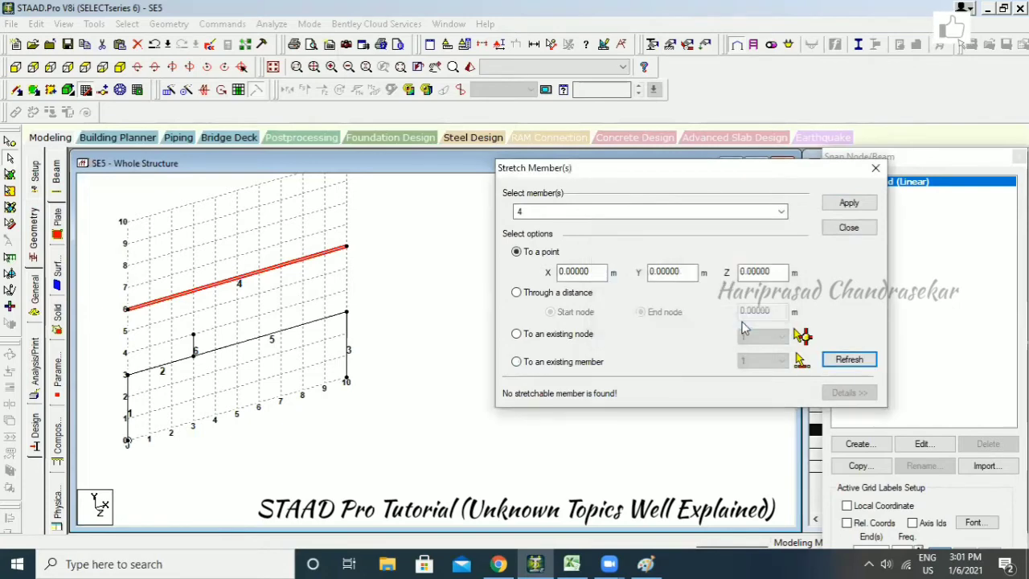
pyautogui.click(842, 362)
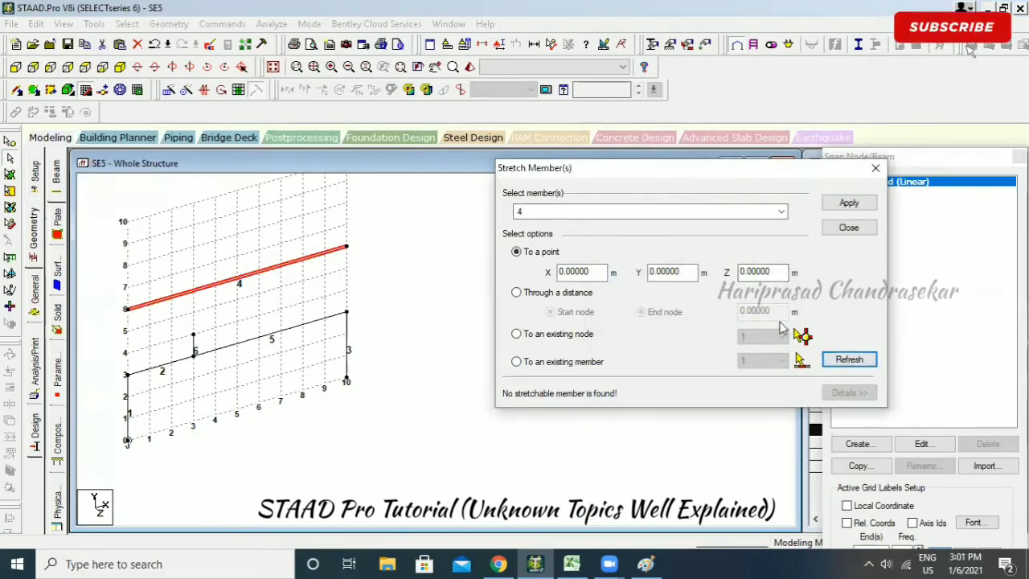
# Try to pick the upper beam's end node at X 10 as the stretch target, reselecting the column at X 10.
pyautogui.click(562, 343)
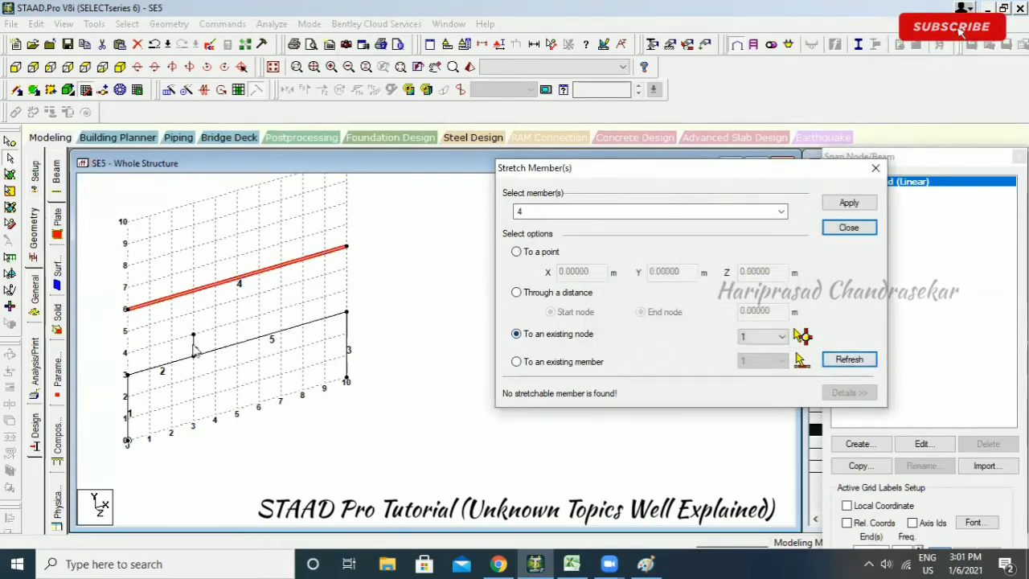
pyautogui.click(194, 344)
pyautogui.click(766, 339)
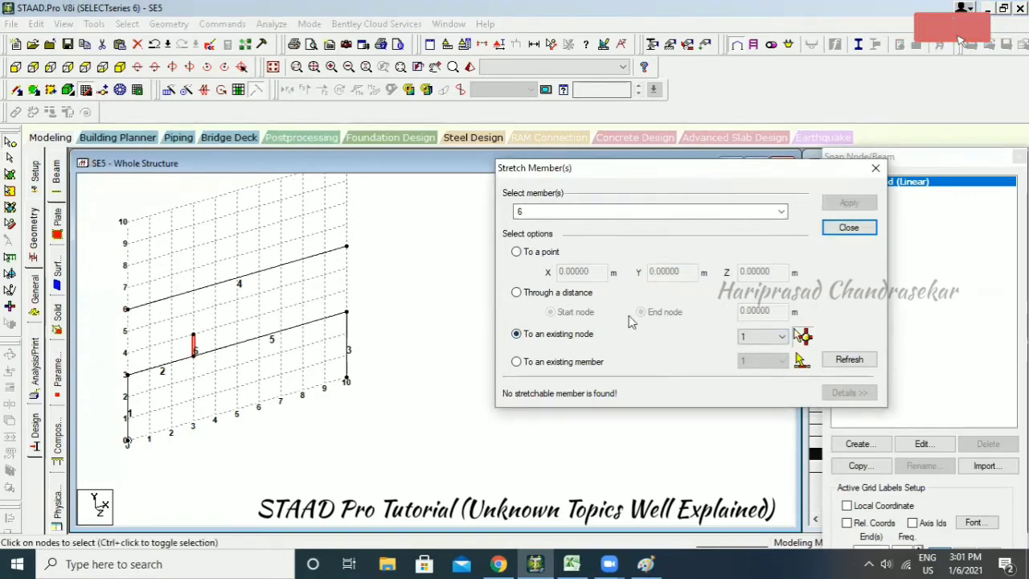
pyautogui.click(359, 283)
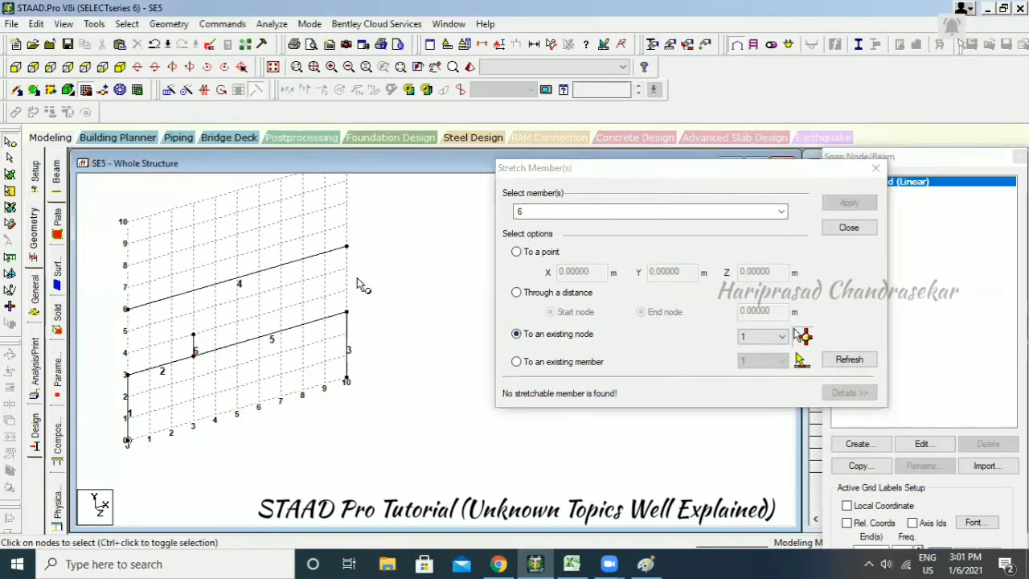
pyautogui.click(347, 344)
pyautogui.click(820, 344)
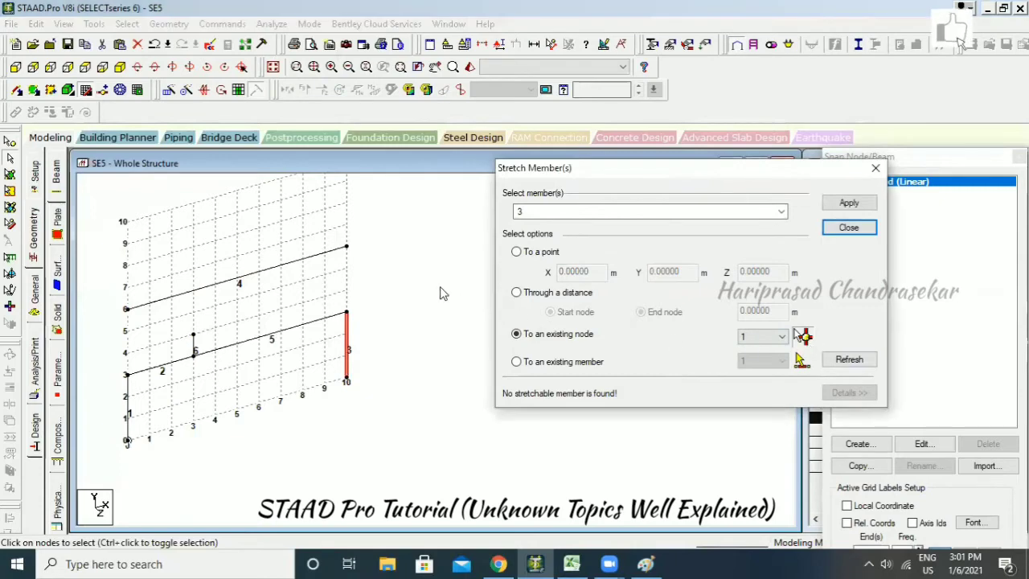
pyautogui.click(344, 251)
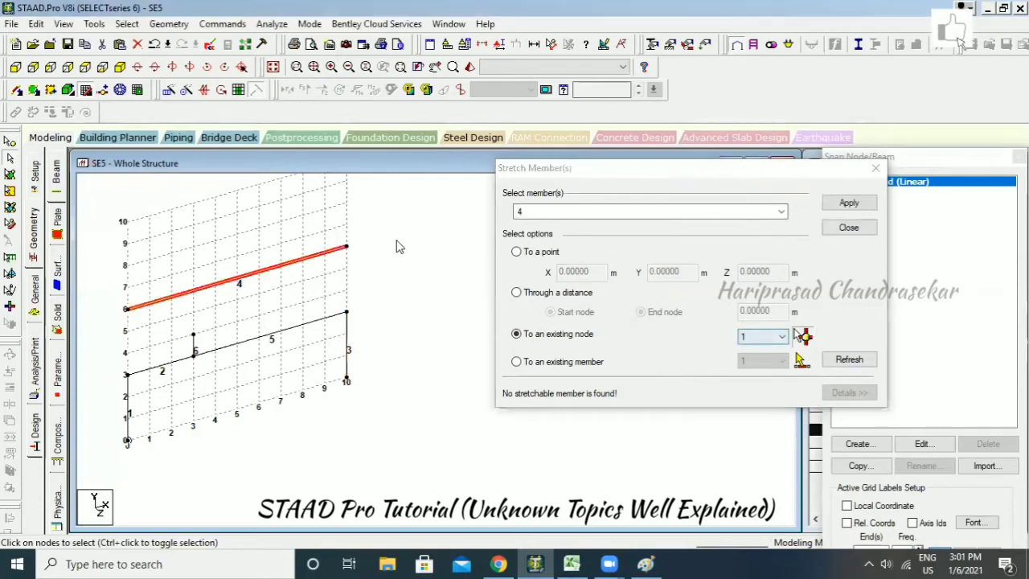
pyautogui.click(516, 252)
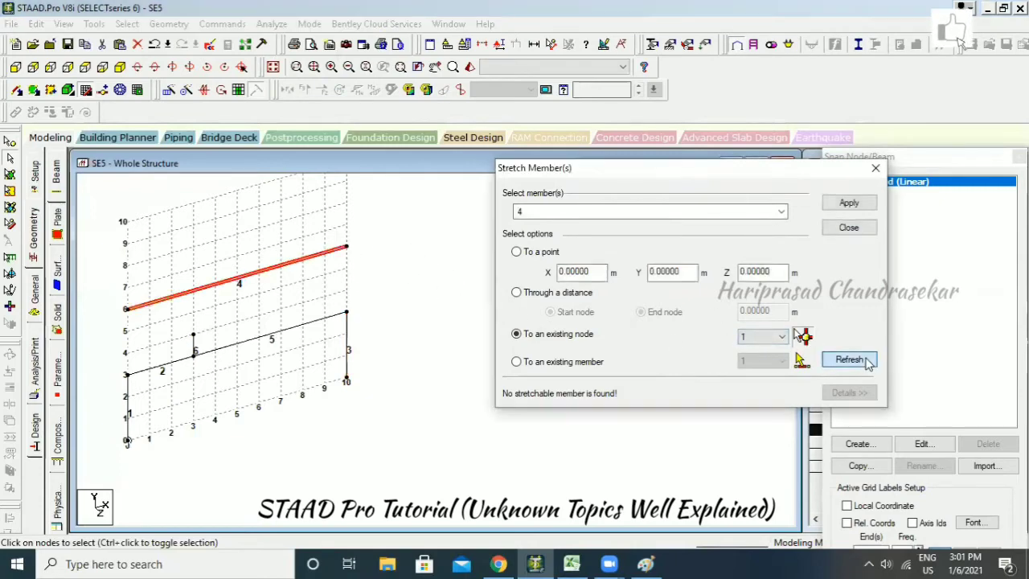
pyautogui.click(344, 342)
# Display the node numbers on the structure.
pyautogui.click(347, 252)
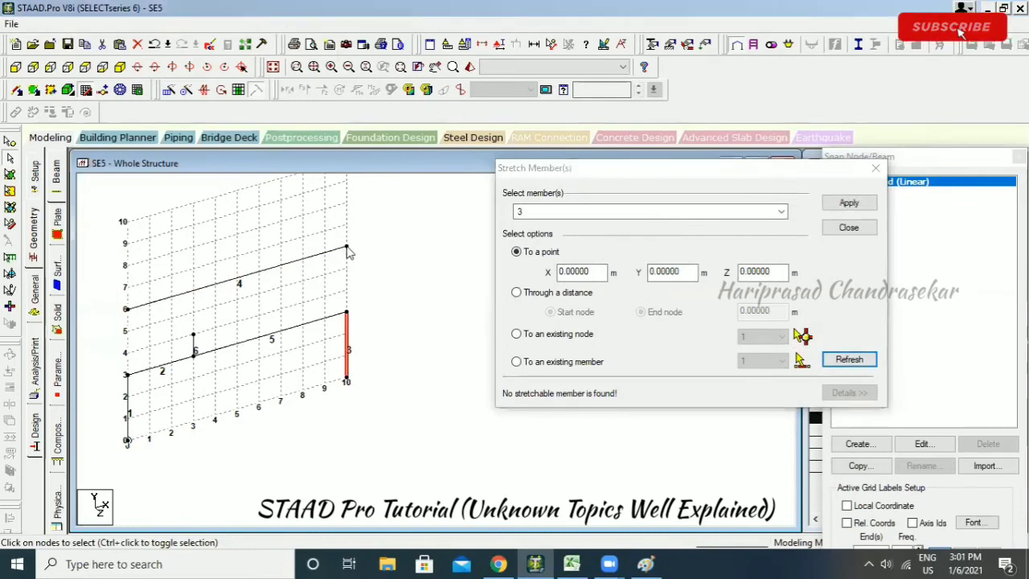
pyautogui.click(347, 252)
pyautogui.click(376, 220)
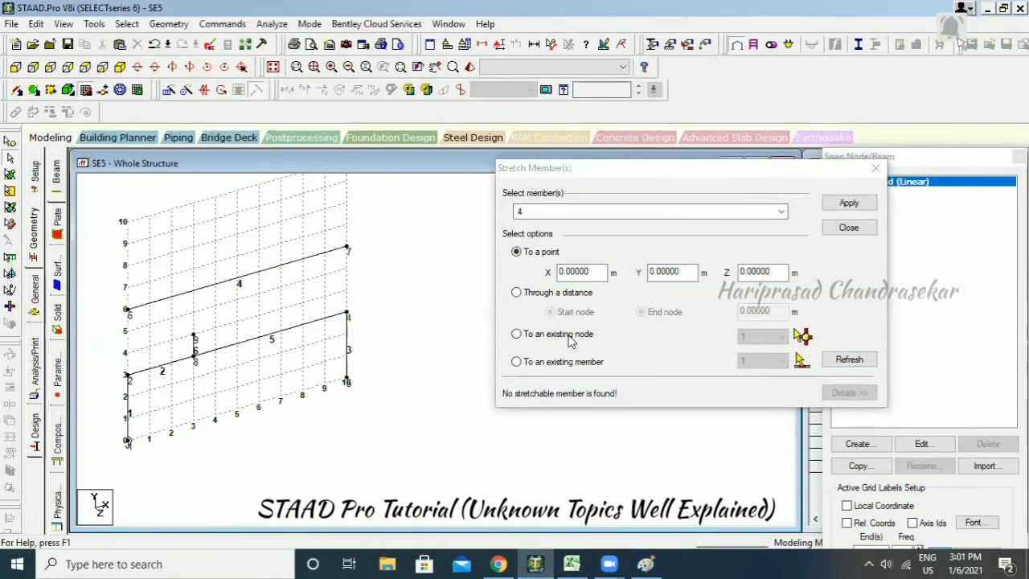
# Stretch the column at X 10 (member 3) to existing node 7 on the upper beam.
pyautogui.click(345, 344)
pyautogui.click(847, 360)
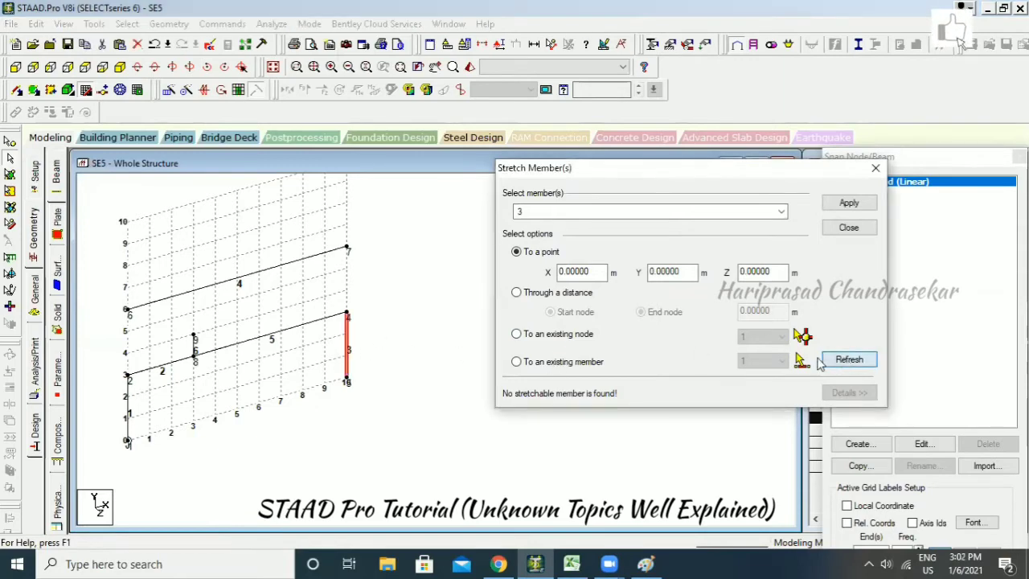
pyautogui.click(516, 334)
pyautogui.click(776, 338)
pyautogui.click(753, 399)
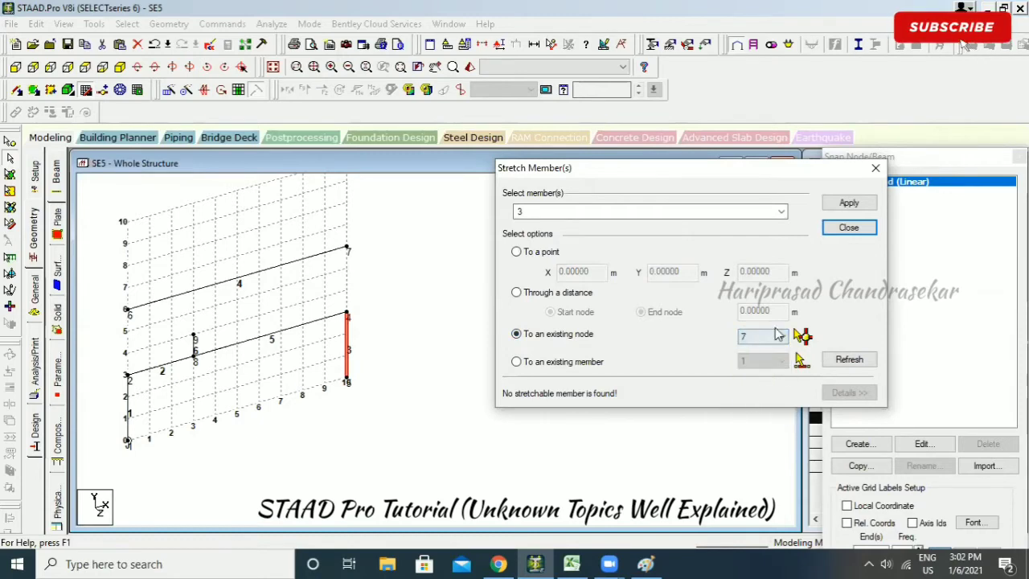
pyautogui.click(848, 203)
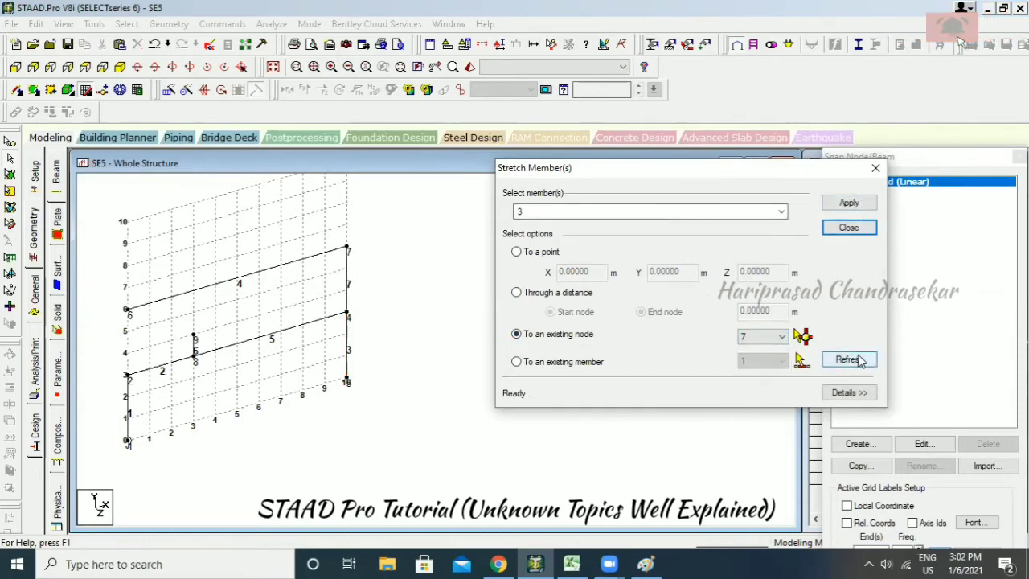
pyautogui.click(450, 283)
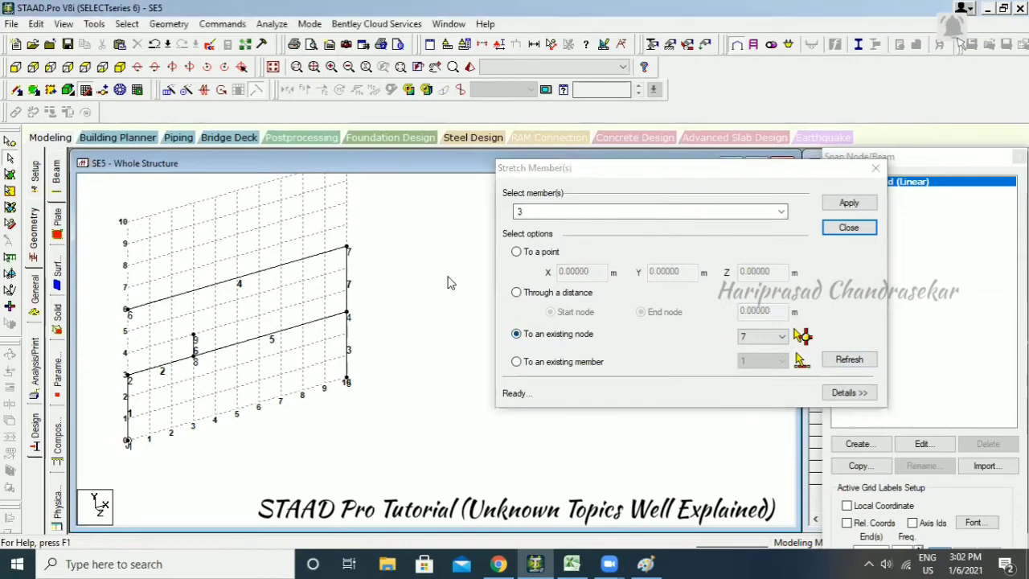
# Stretch the short vertical member 6 to the upper beam, existing member 4.
pyautogui.click(195, 345)
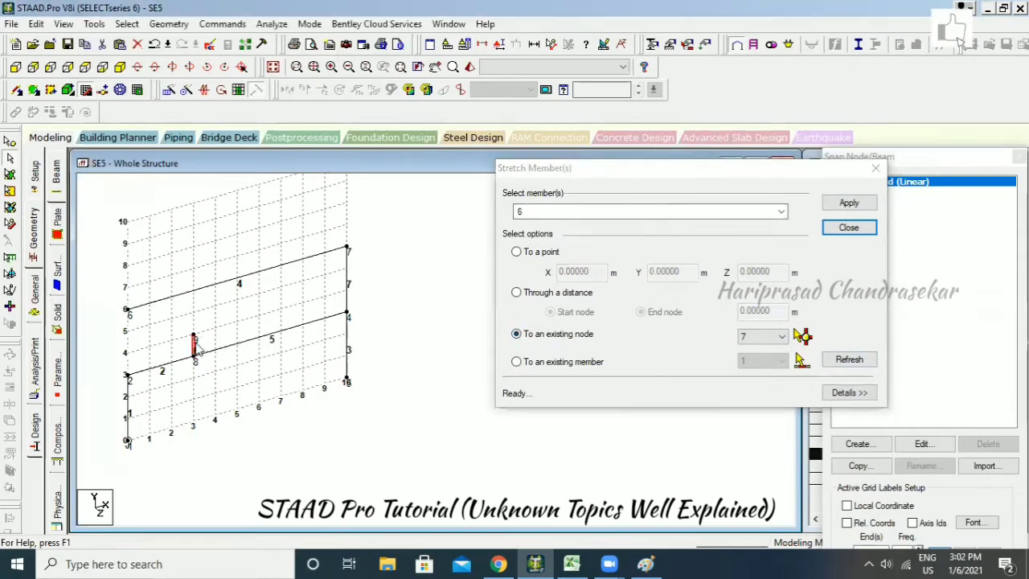
pyautogui.click(854, 362)
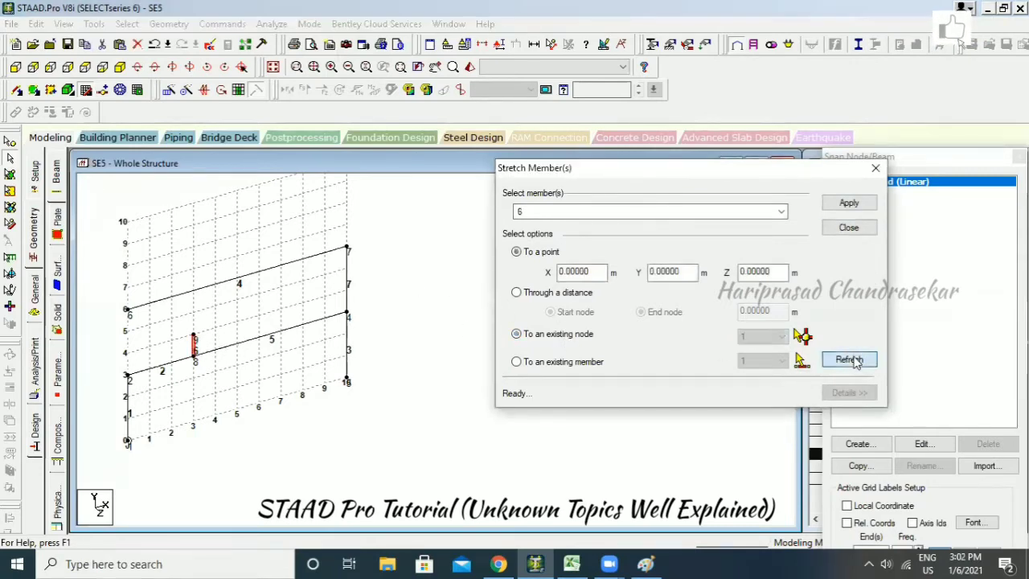
pyautogui.click(543, 363)
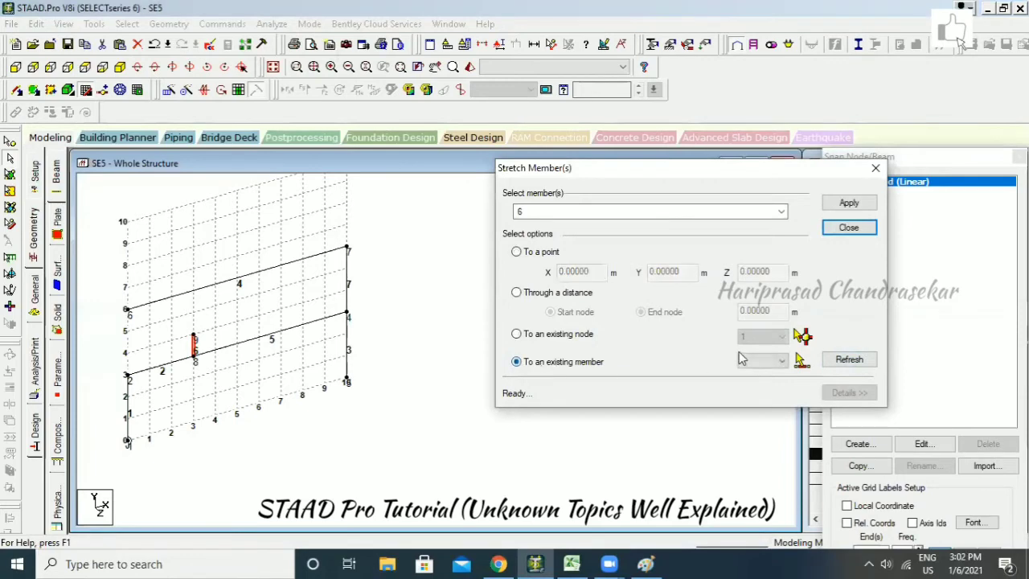
pyautogui.click(208, 286)
pyautogui.click(849, 202)
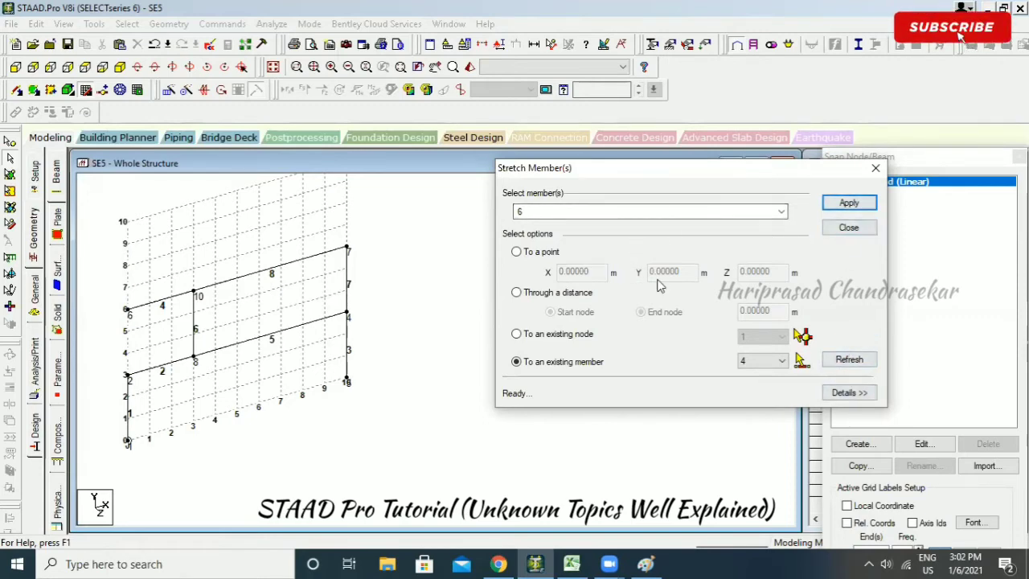
# Try to stretch member 4, the upper beam's segment from X 0 to 3, to the point X 0, Y 2, Z 0.
pyautogui.click(528, 257)
pyautogui.click(159, 305)
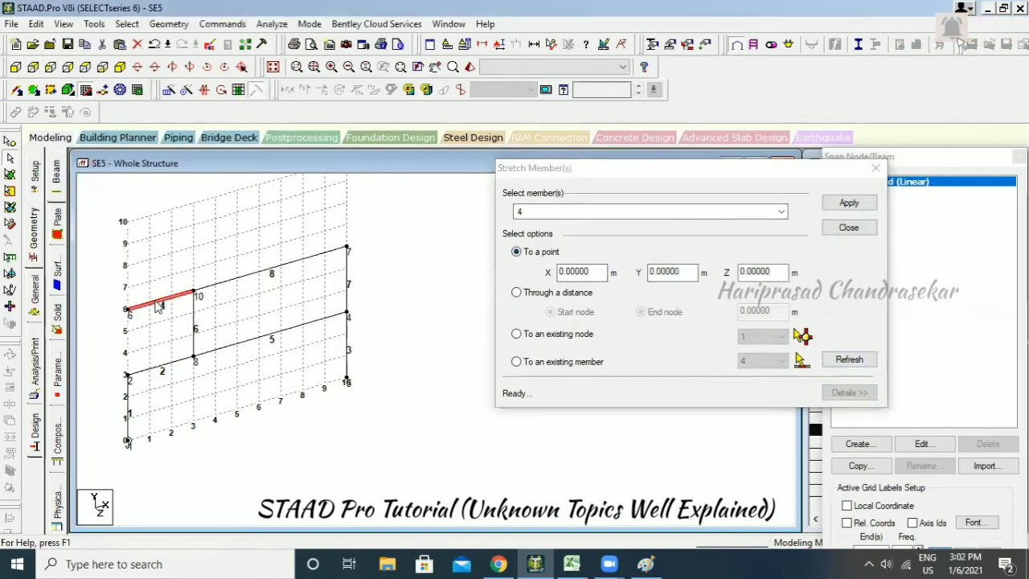
pyautogui.click(849, 360)
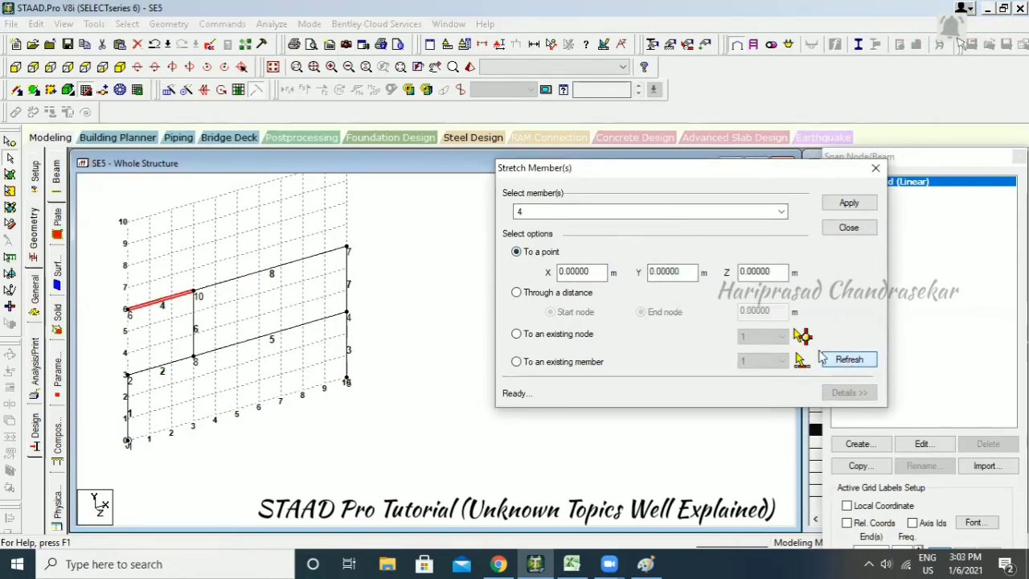
pyautogui.moveTo(590, 273); pyautogui.dragTo(553, 273)
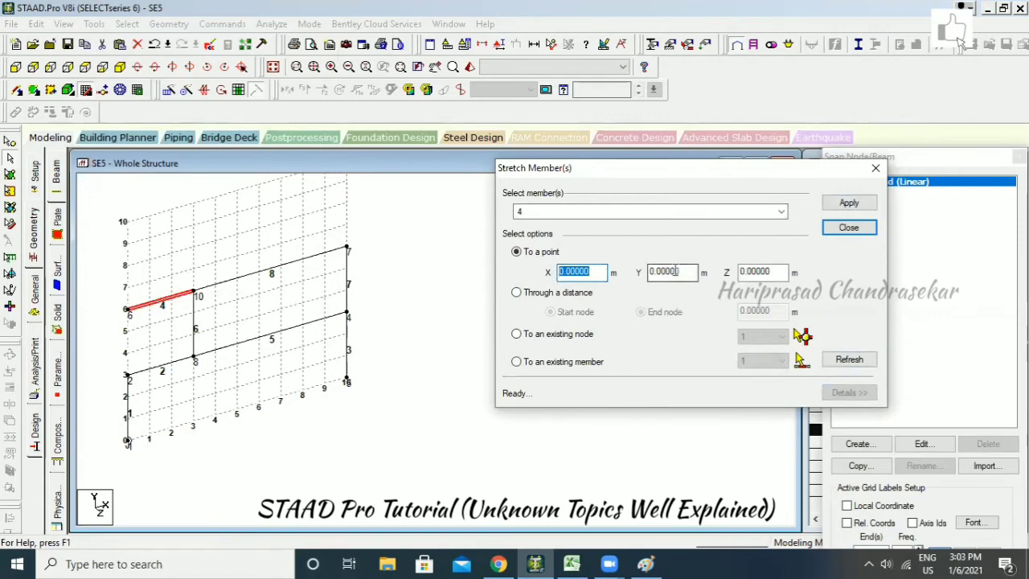
pyautogui.moveTo(673, 271); pyautogui.dragTo(626, 272)
pyautogui.click(848, 203)
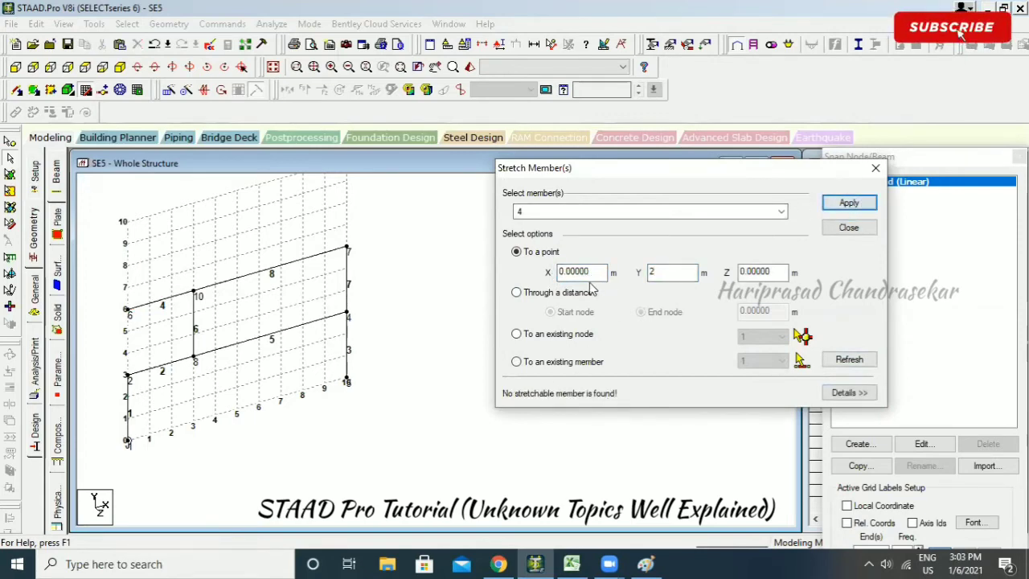
pyautogui.click(854, 358)
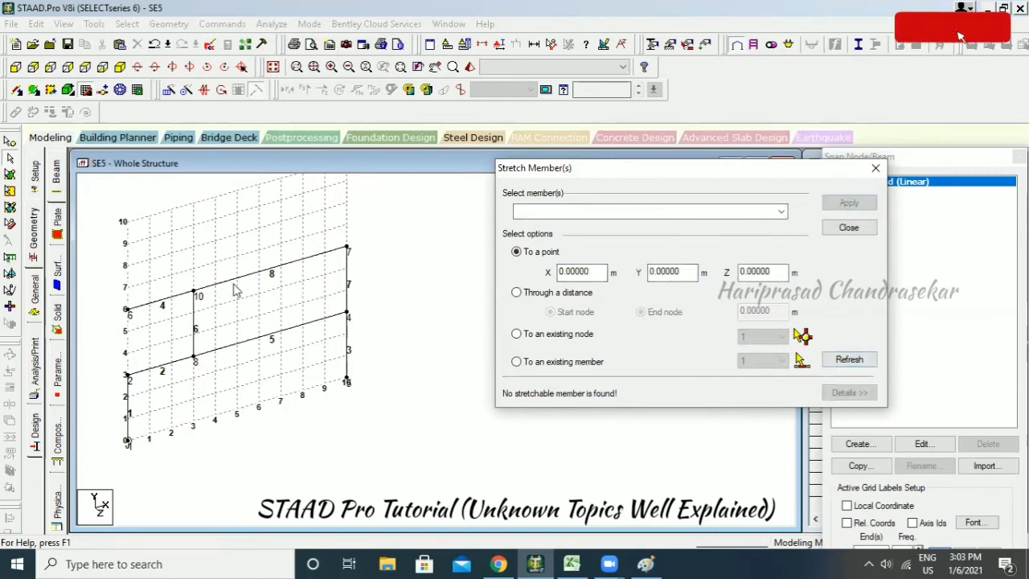
# Try to stretch member 4 to the point X -2, Y 0, Z 0.
pyautogui.click(164, 300)
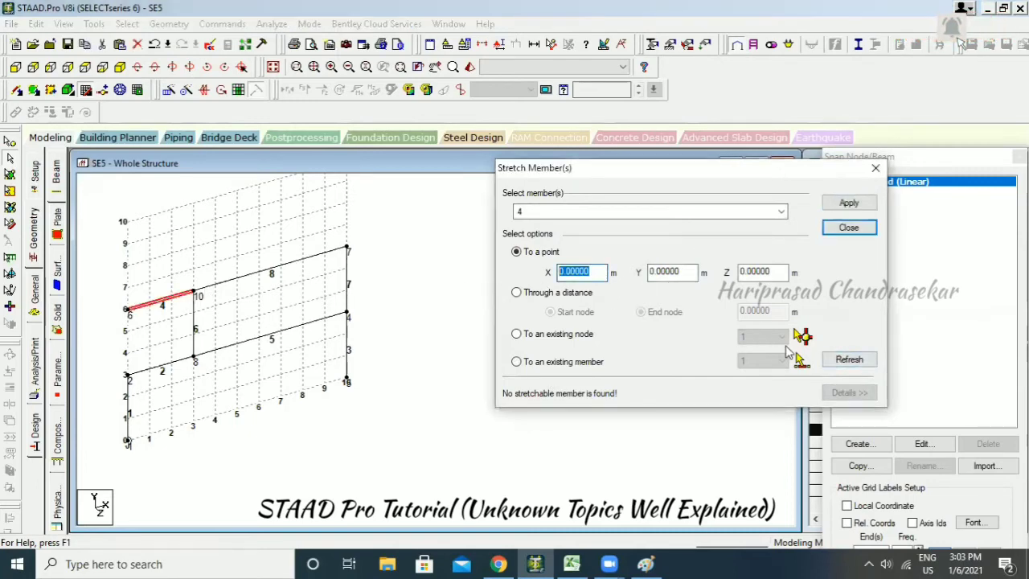
pyautogui.write('-')
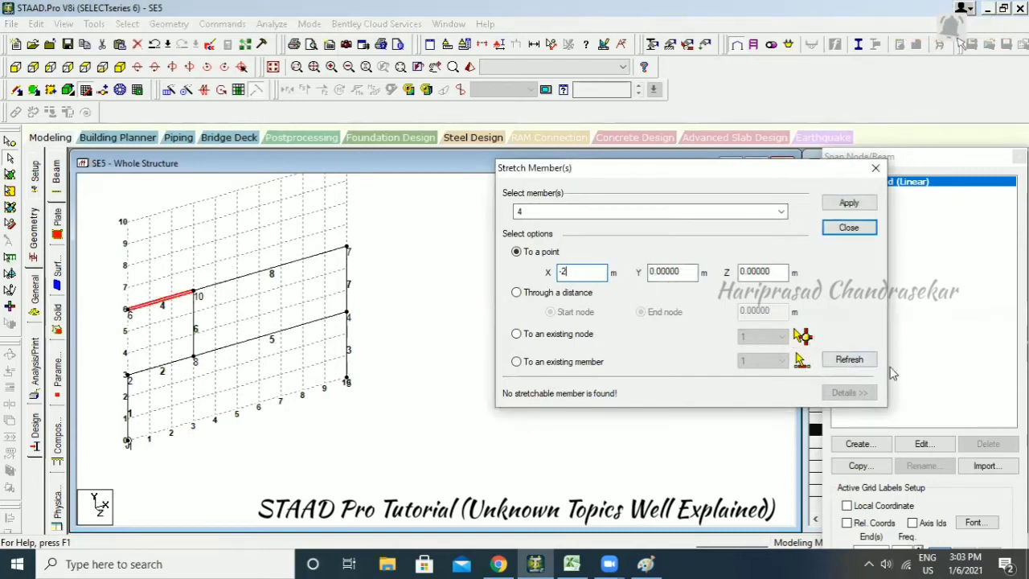
pyautogui.write('2')
pyautogui.click(849, 203)
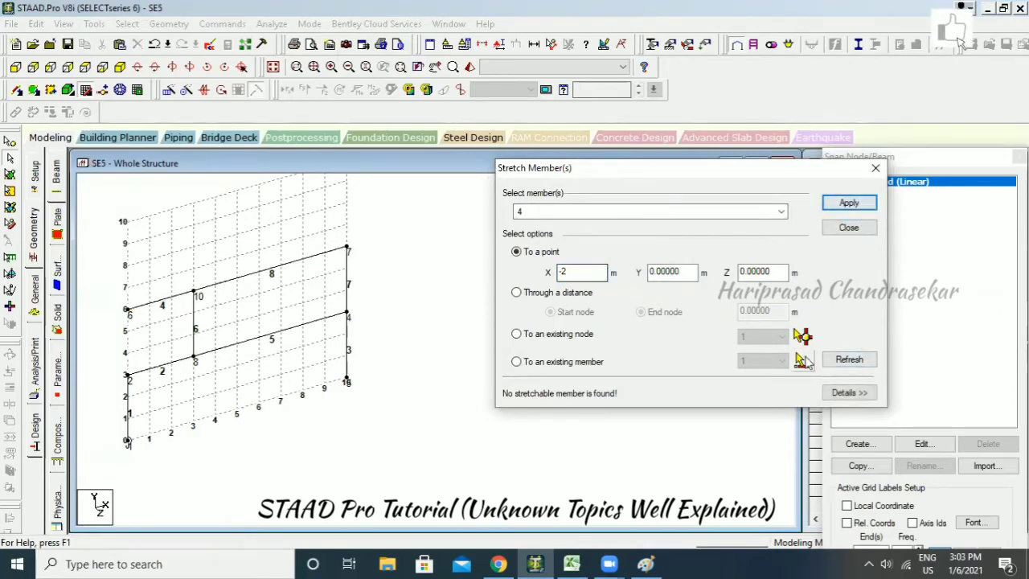
pyautogui.click(848, 360)
# Try to stretch member 4 to the point X 1, Y 0, Z 0.
pyautogui.click(167, 298)
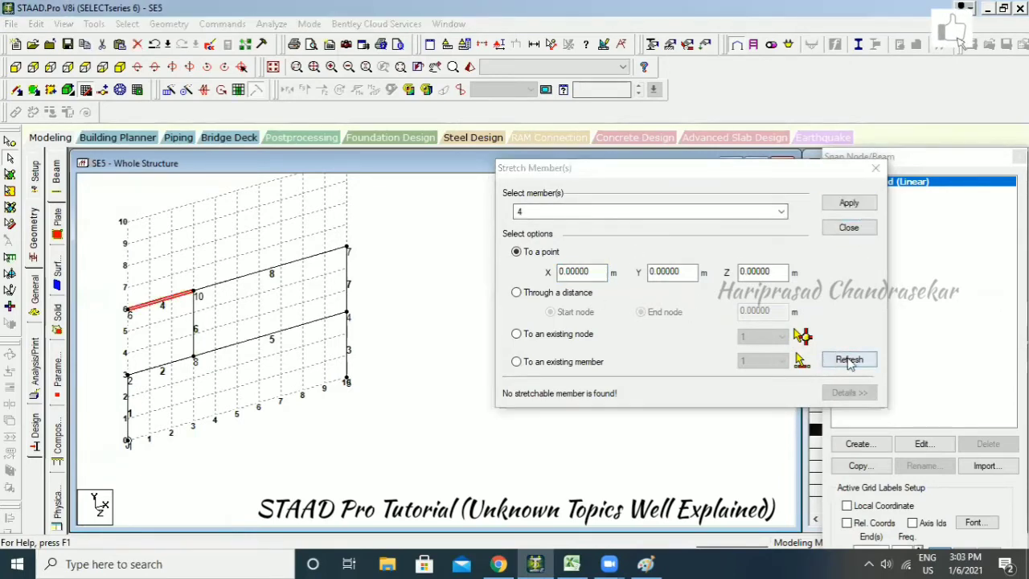
pyautogui.doubleClick(593, 273)
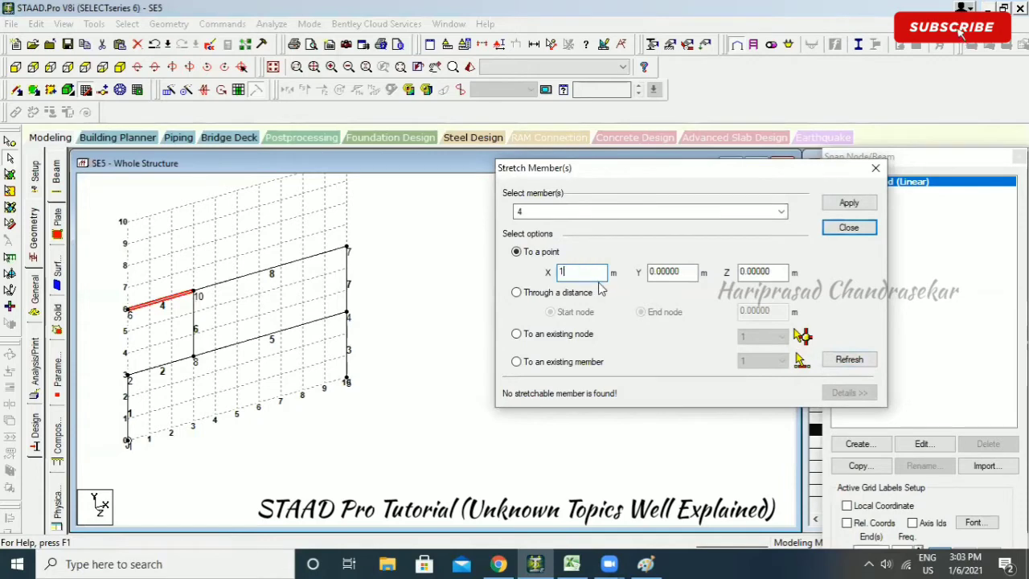
pyautogui.write('1')
pyautogui.click(849, 202)
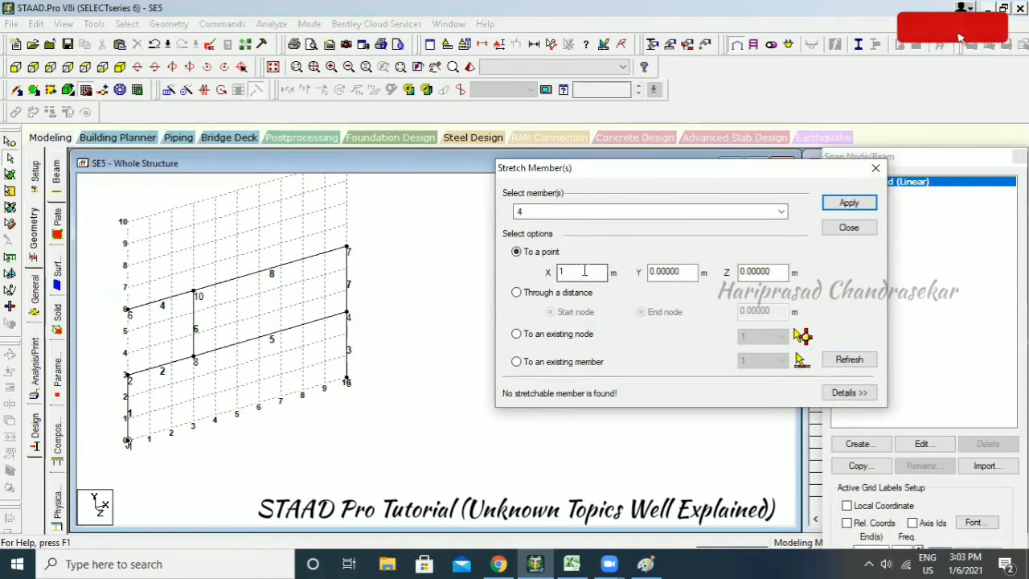
# Try to stretch member 4 to the point X 3, Y 8, Z 0.
pyautogui.moveTo(583, 272); pyautogui.dragTo(510, 287)
pyautogui.write('3')
pyautogui.moveTo(683, 272); pyautogui.dragTo(648, 282)
pyautogui.write('8')
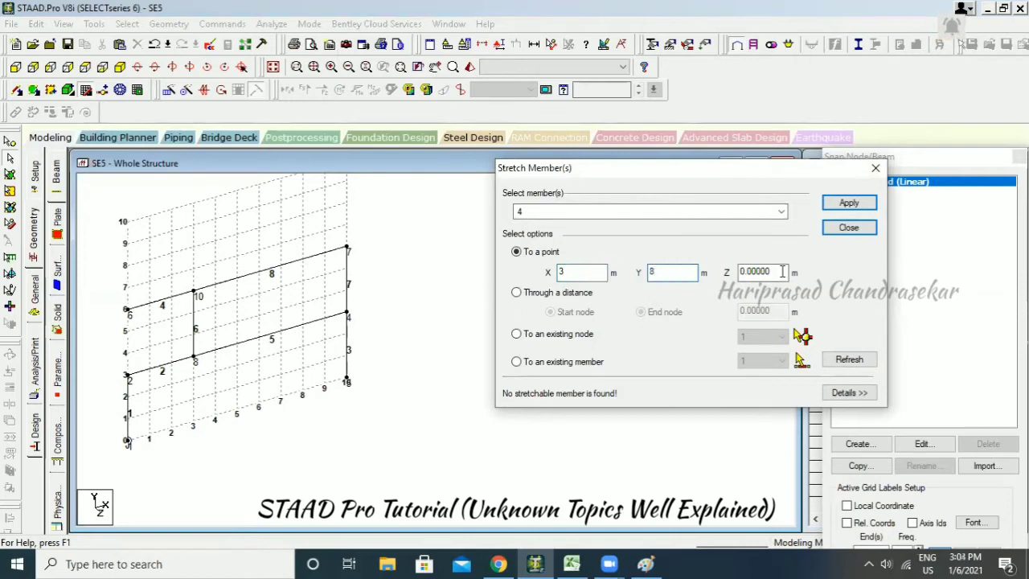
pyautogui.press('Tab')
pyautogui.write('0')
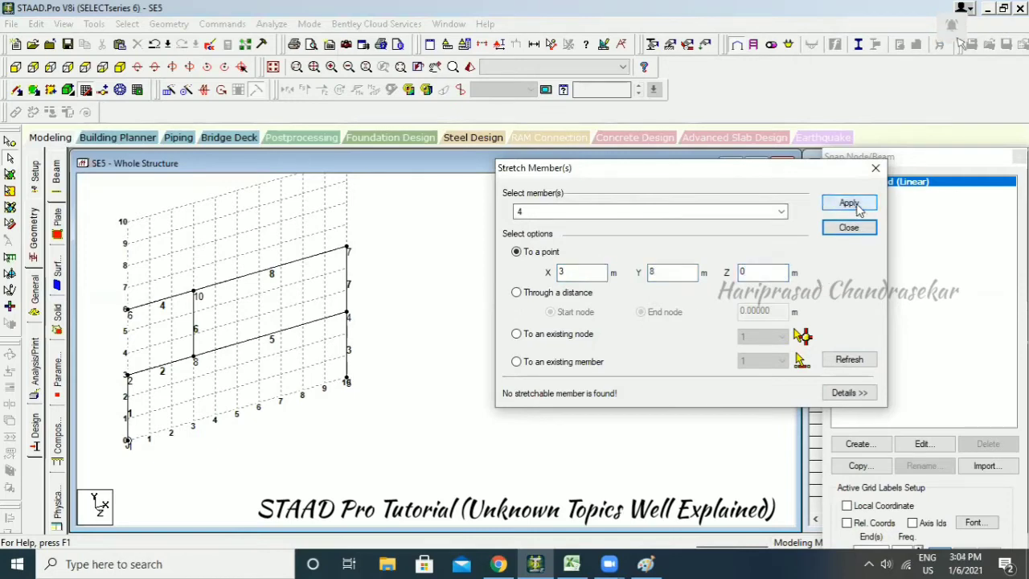
pyautogui.click(849, 203)
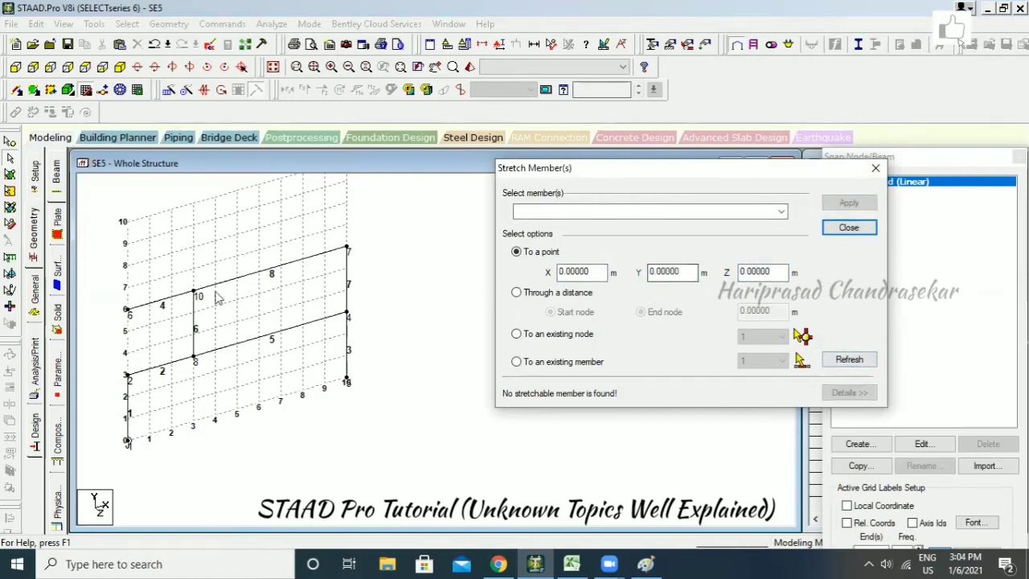
# Reselect member 4 and retry stretching it to the point X 3, Y 8, Z 0.
pyautogui.click(185, 299)
pyautogui.click(172, 295)
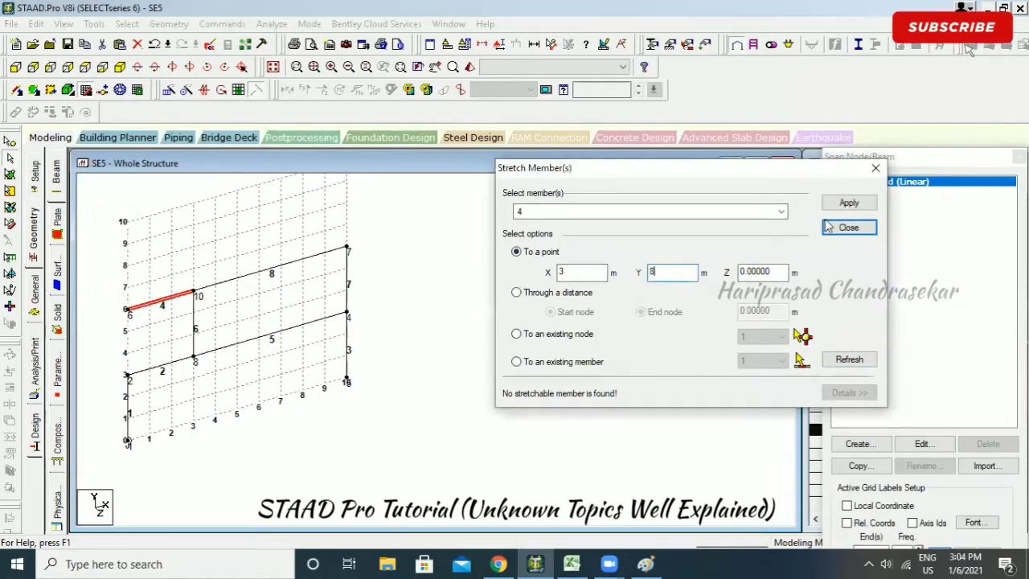
pyautogui.click(845, 200)
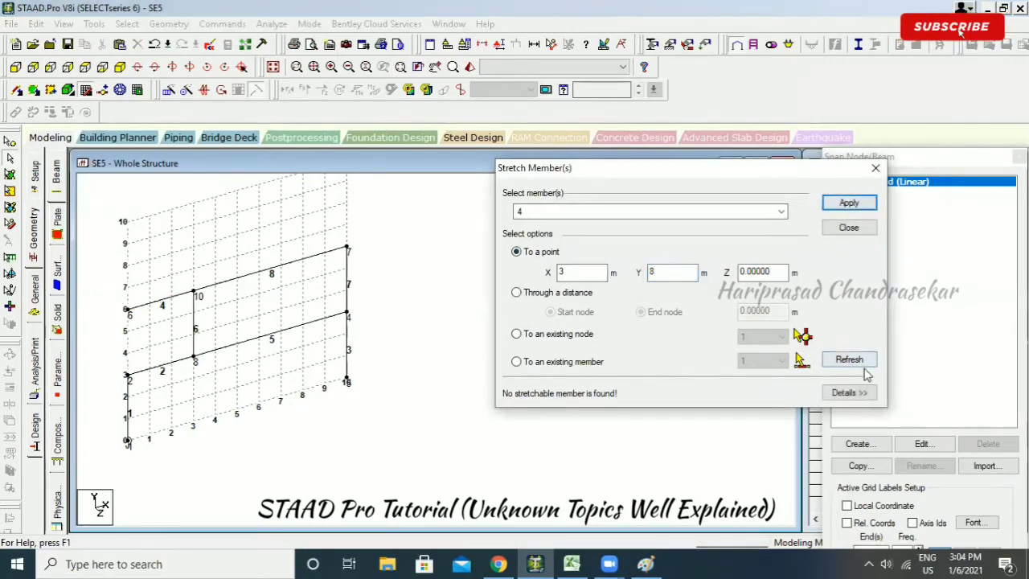
pyautogui.click(767, 271)
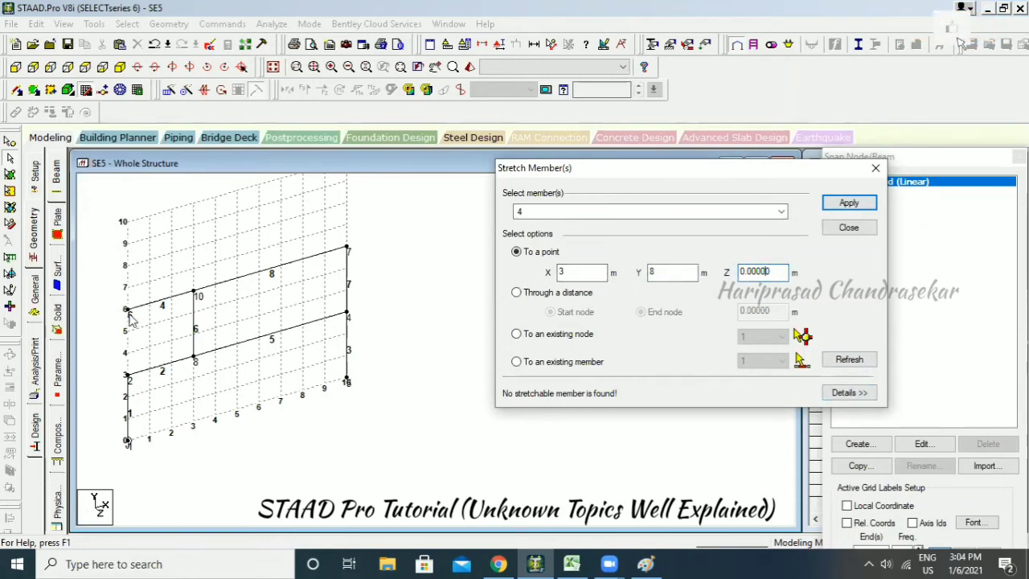
pyautogui.click(10, 141)
pyautogui.moveTo(107, 290); pyautogui.dragTo(172, 353)
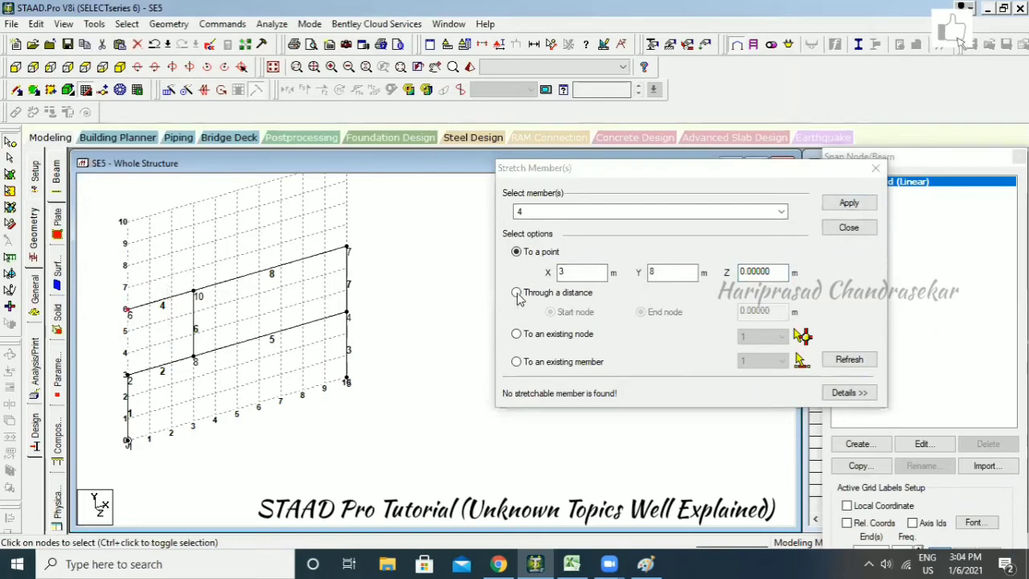
pyautogui.click(849, 361)
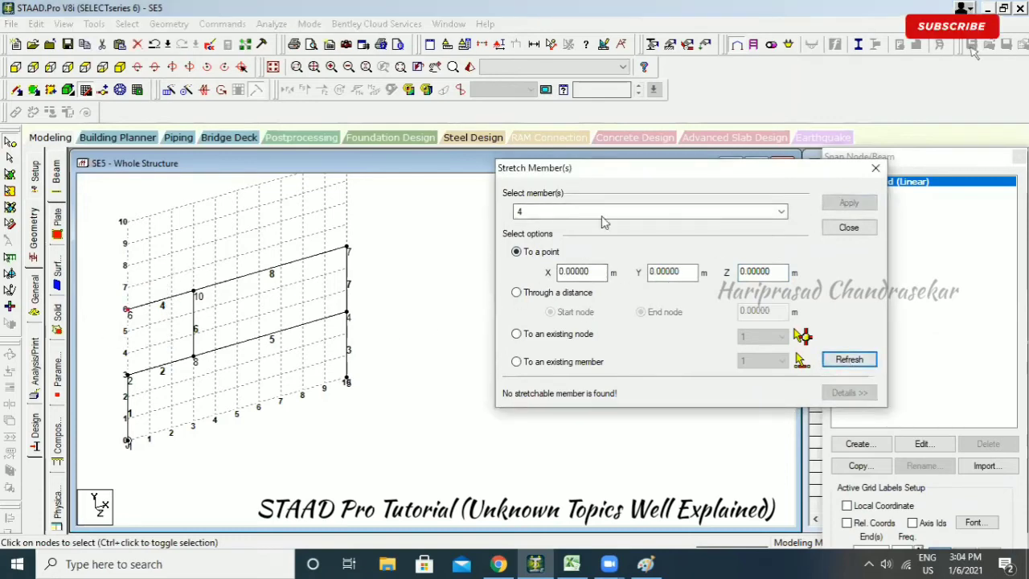
pyautogui.click(158, 325)
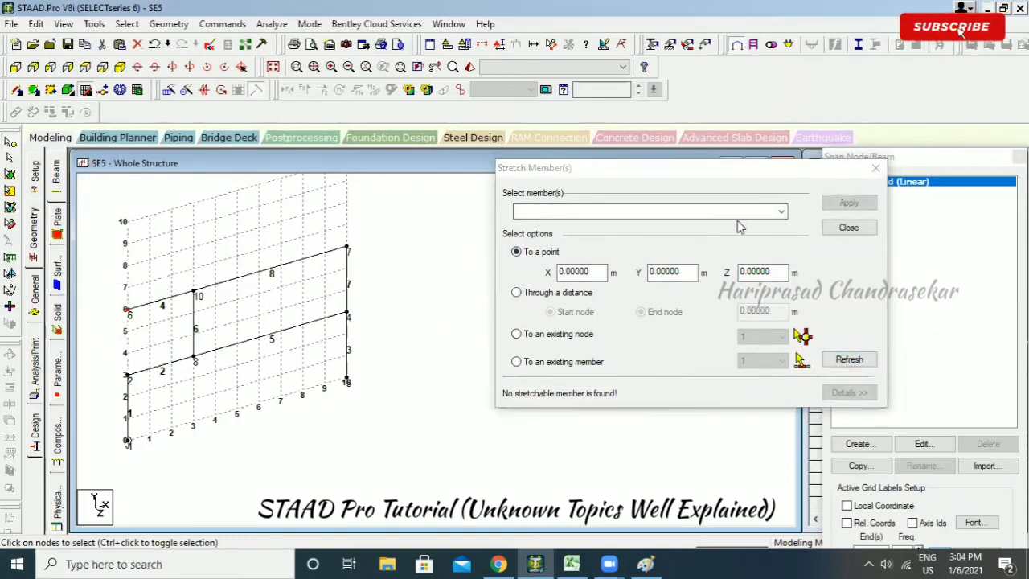
pyautogui.click(601, 272)
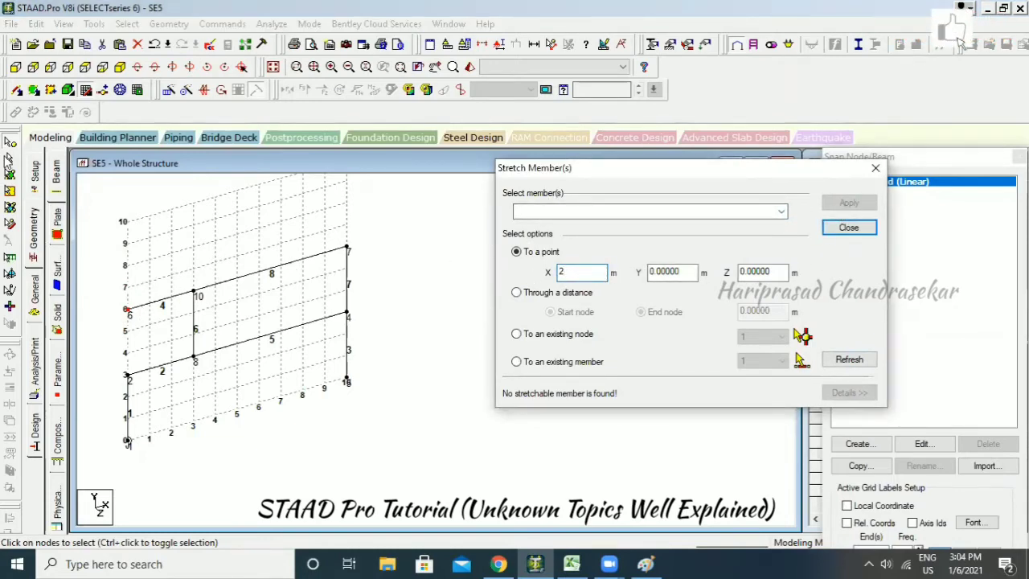
# Try to stretch member 4 to the point X 0, Y 0, Z 2.
pyautogui.click(158, 308)
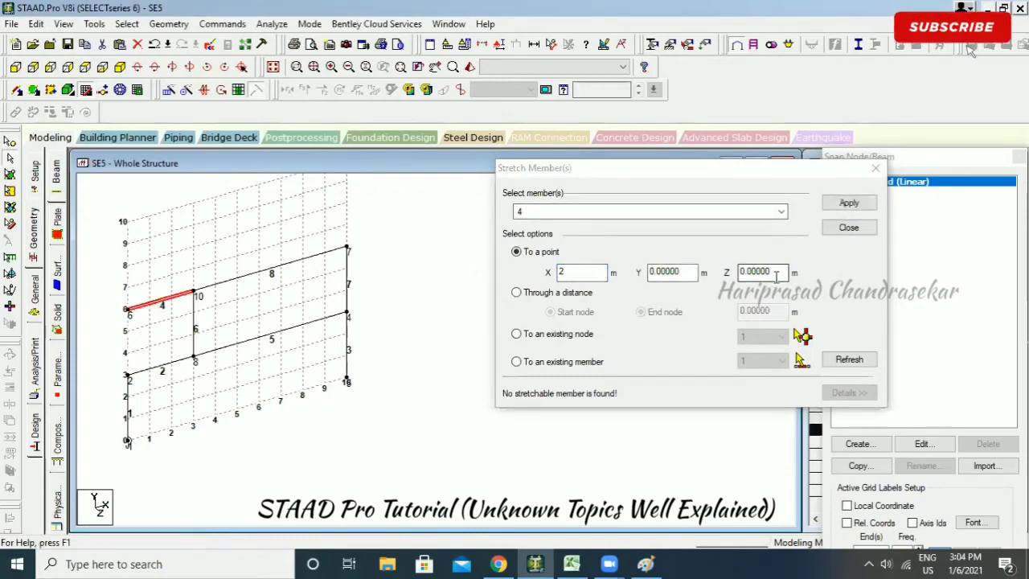
pyautogui.click(770, 273)
pyautogui.hotkey('shift', 'Tab')
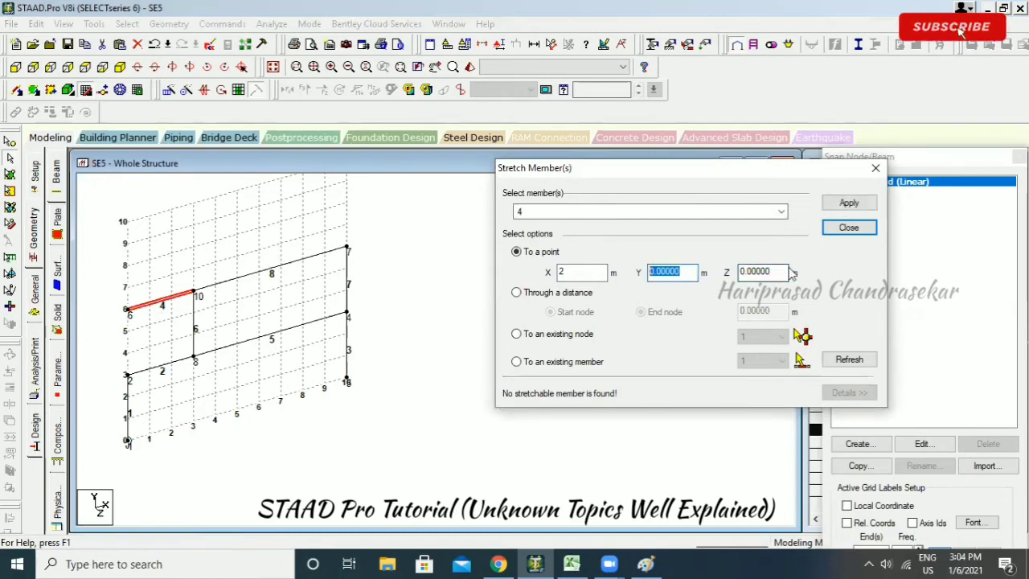
pyautogui.press('Tab')
pyautogui.moveTo(596, 274); pyautogui.dragTo(556, 274)
pyautogui.click(848, 359)
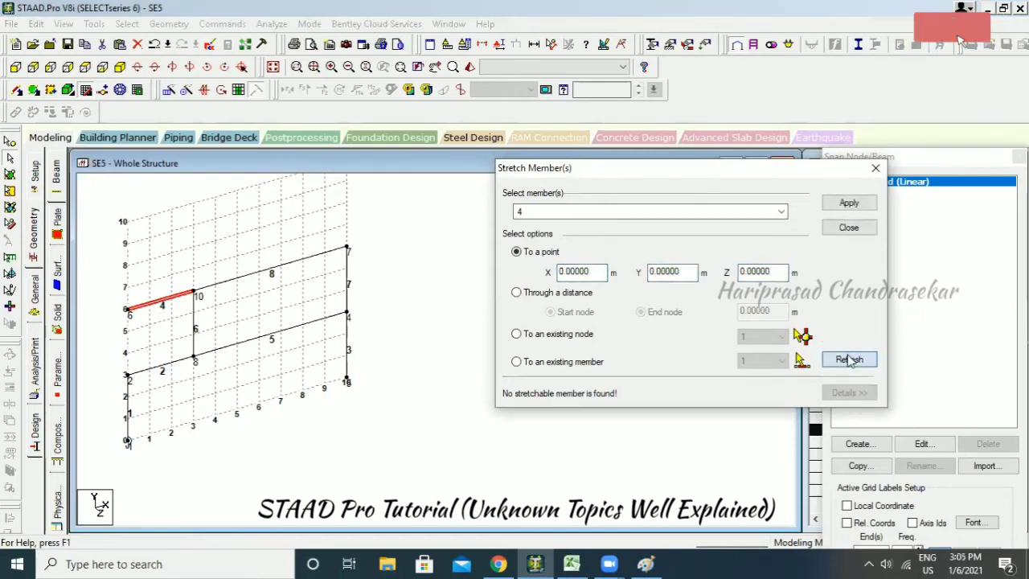
pyautogui.moveTo(780, 275); pyautogui.dragTo(737, 275)
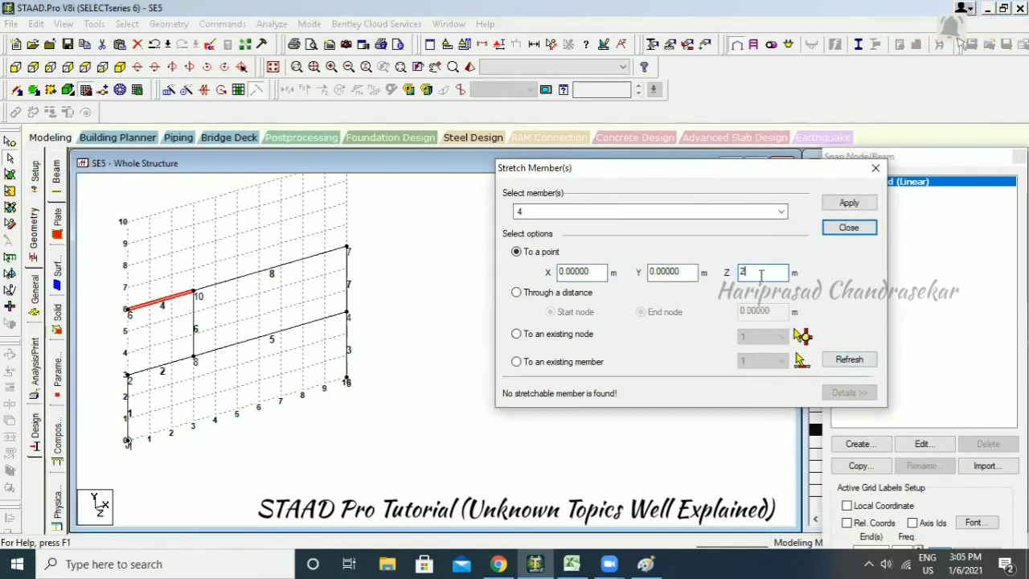
pyautogui.click(851, 205)
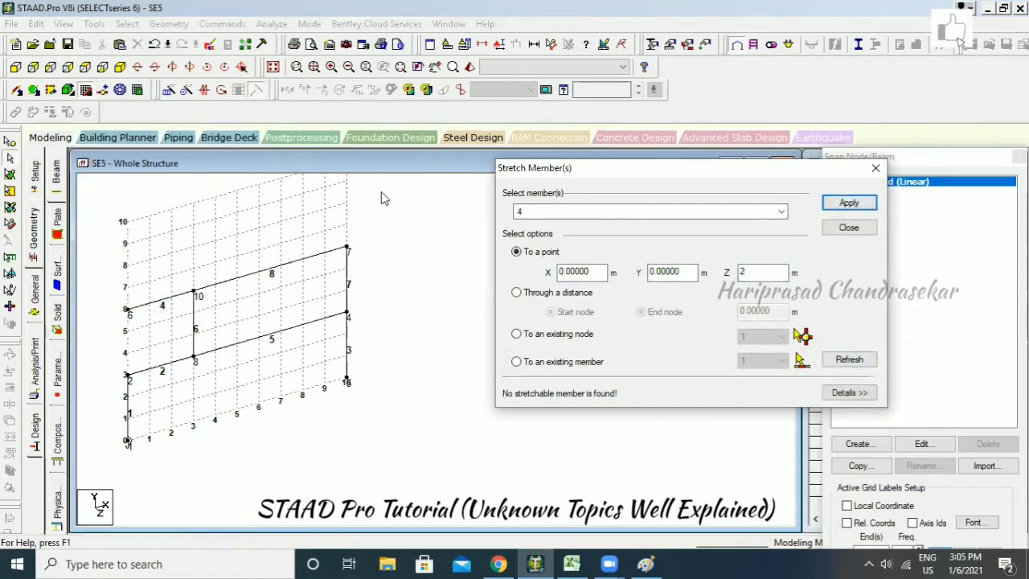
# Delete member 4, the upper beam's segment between X 0 and X 3.
pyautogui.click(294, 232)
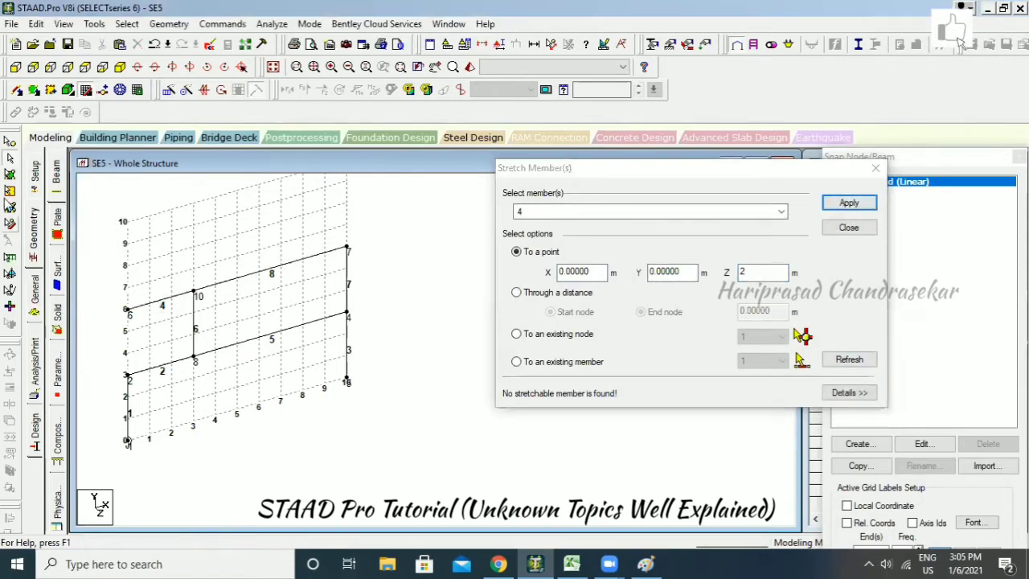
pyautogui.click(86, 89)
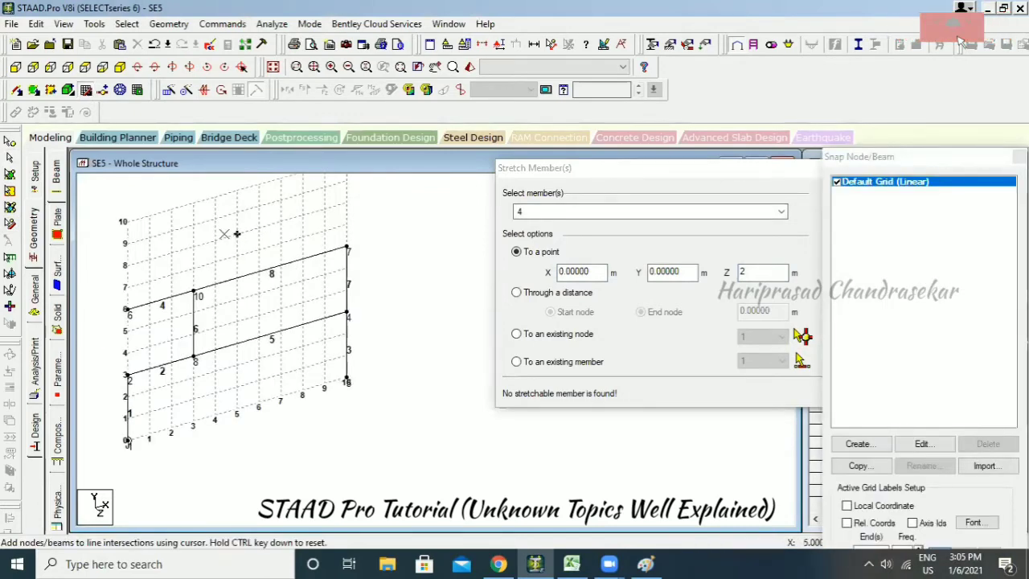
pyautogui.scroll(1, 146, 301)
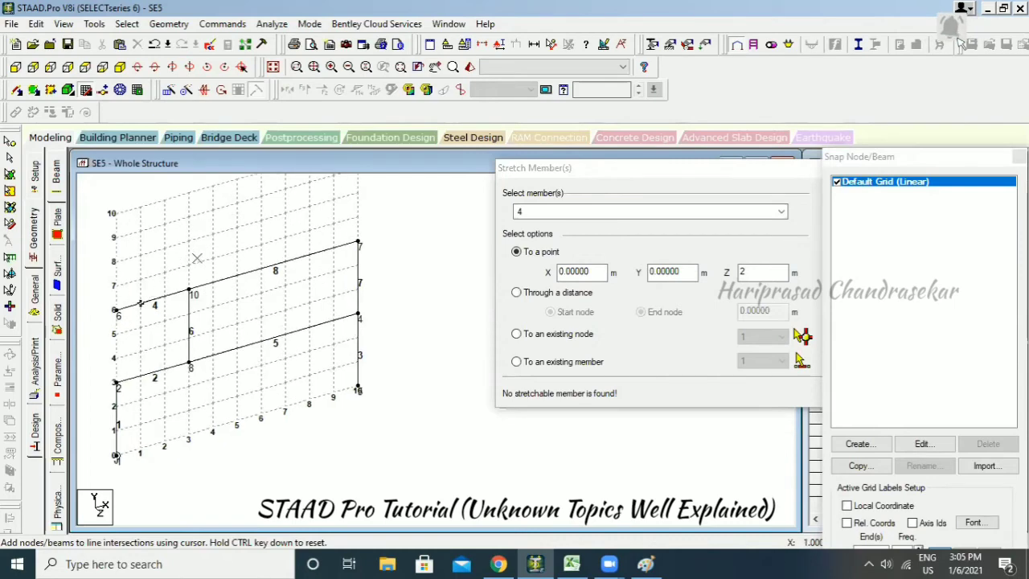
pyautogui.click(153, 299)
pyautogui.press('Delete')
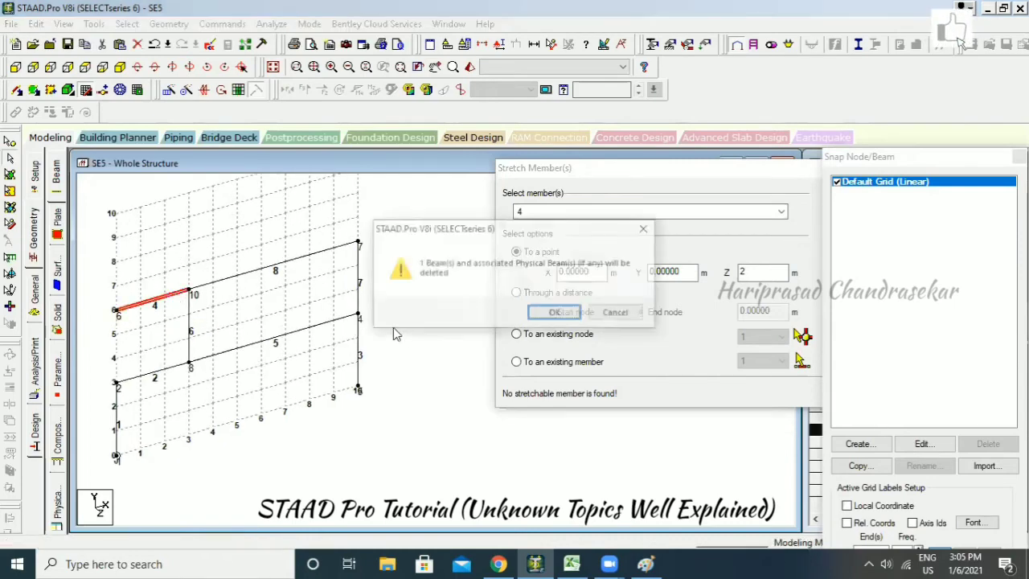
pyautogui.click(557, 313)
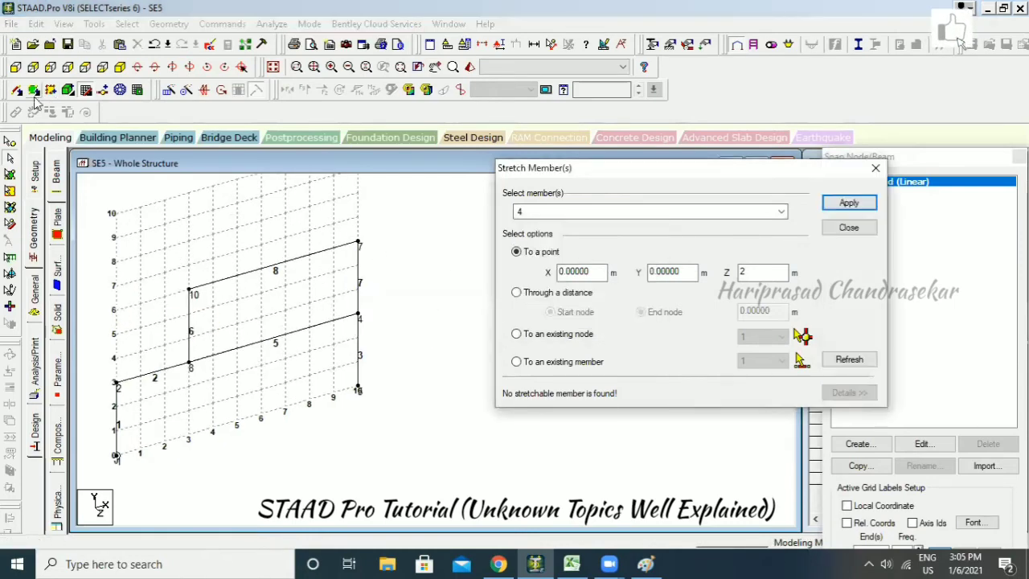
# Draw a vertical member on the snap grid at X 0 from node 2 up to Y 10.
pyautogui.click(85, 90)
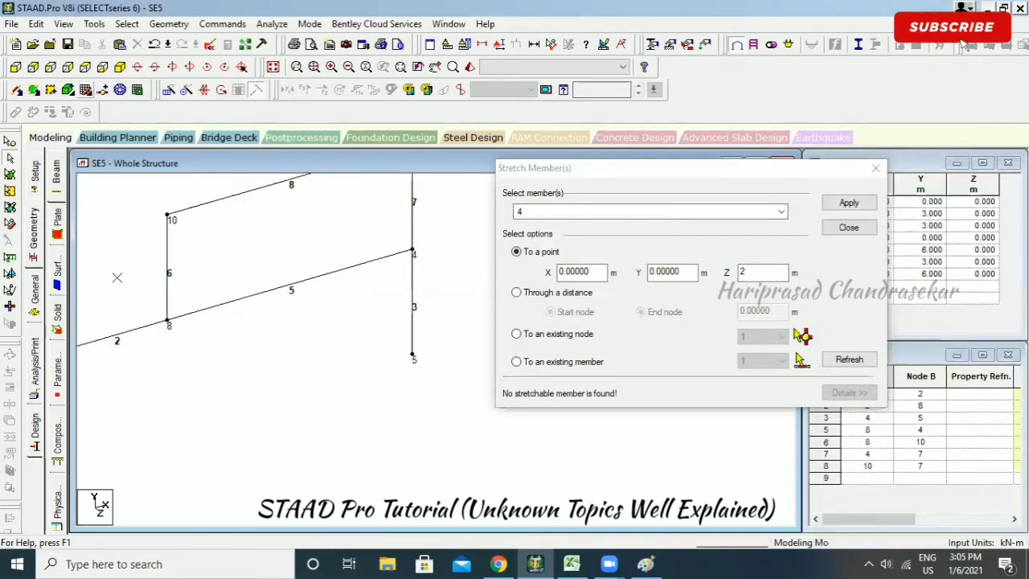
pyautogui.click(113, 215)
# Try to stretch member 8, the remaining upper beam, to the point X -3, Y 0, Z 0.
pyautogui.click(207, 283)
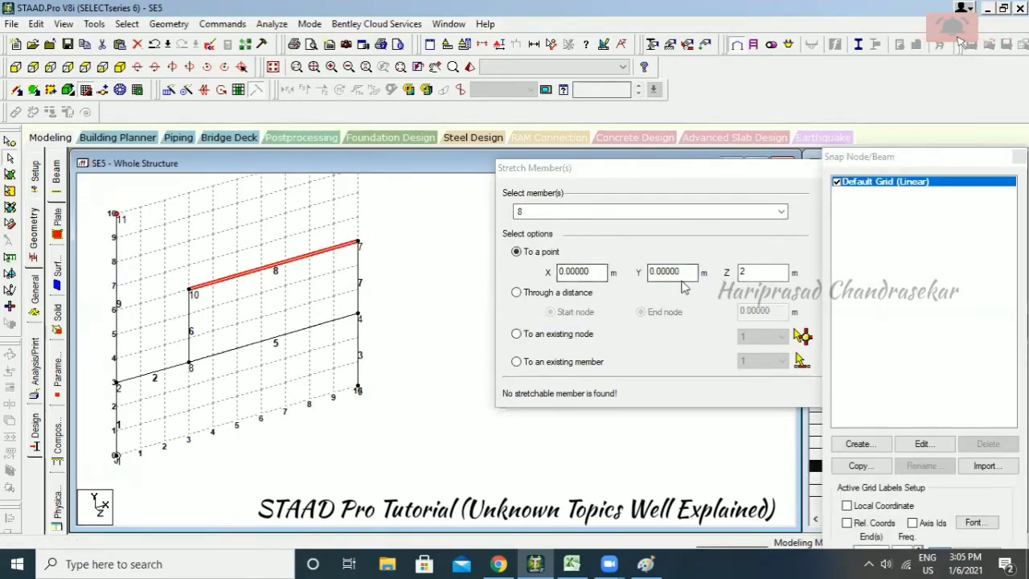
pyautogui.click(766, 271)
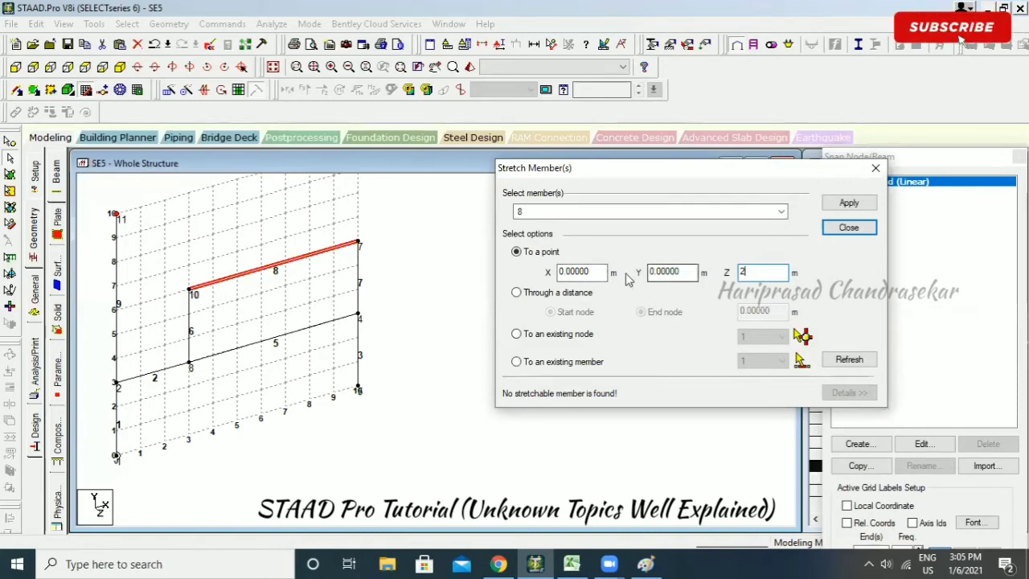
pyautogui.moveTo(593, 272); pyautogui.dragTo(496, 271)
pyautogui.write('-3')
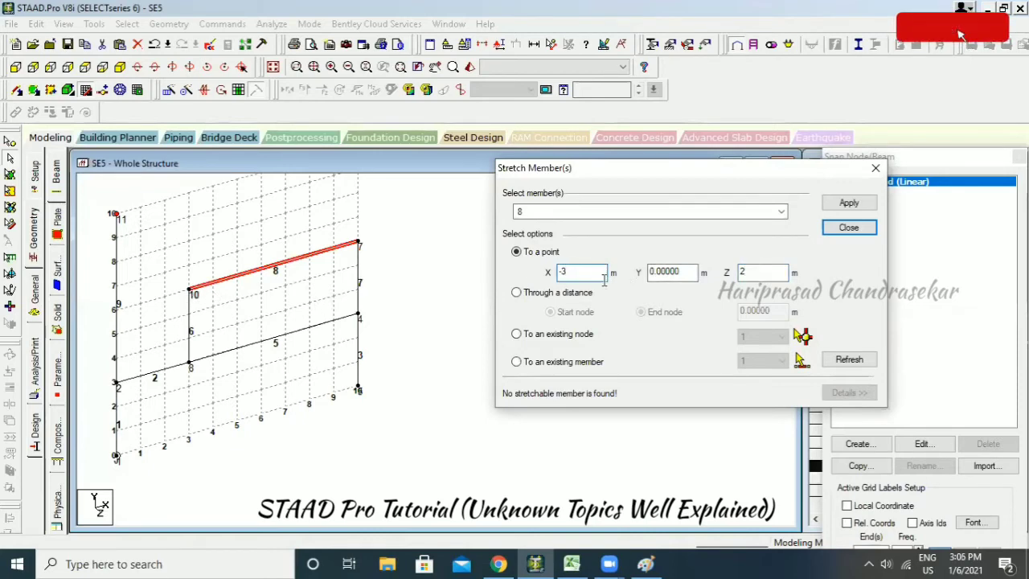
pyautogui.click(848, 359)
pyautogui.click(849, 203)
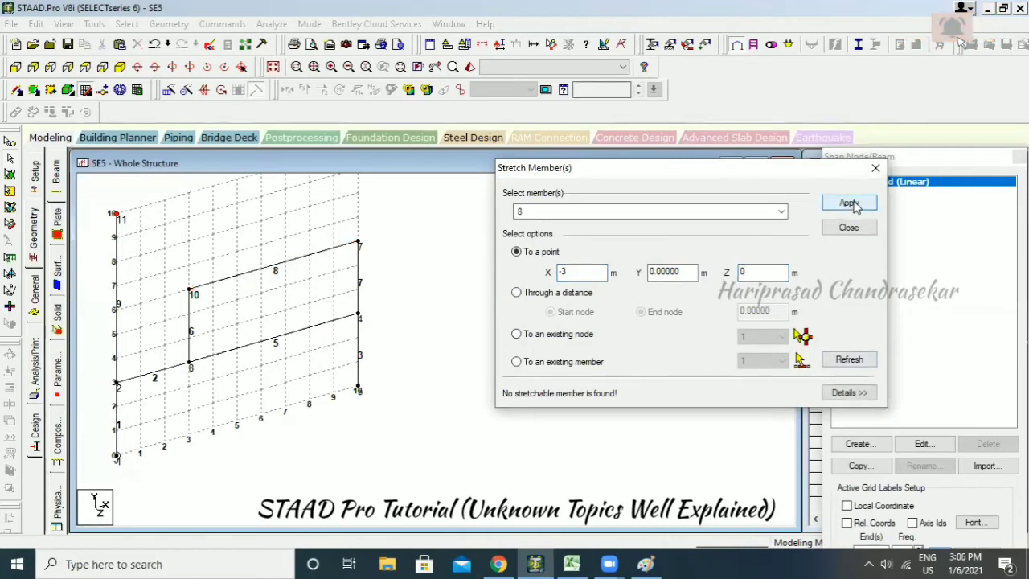
# Reset the stretch settings and try to stretch member 8 to the point X 3, Y 0, Z 0, declining the auto save.
pyautogui.click(852, 359)
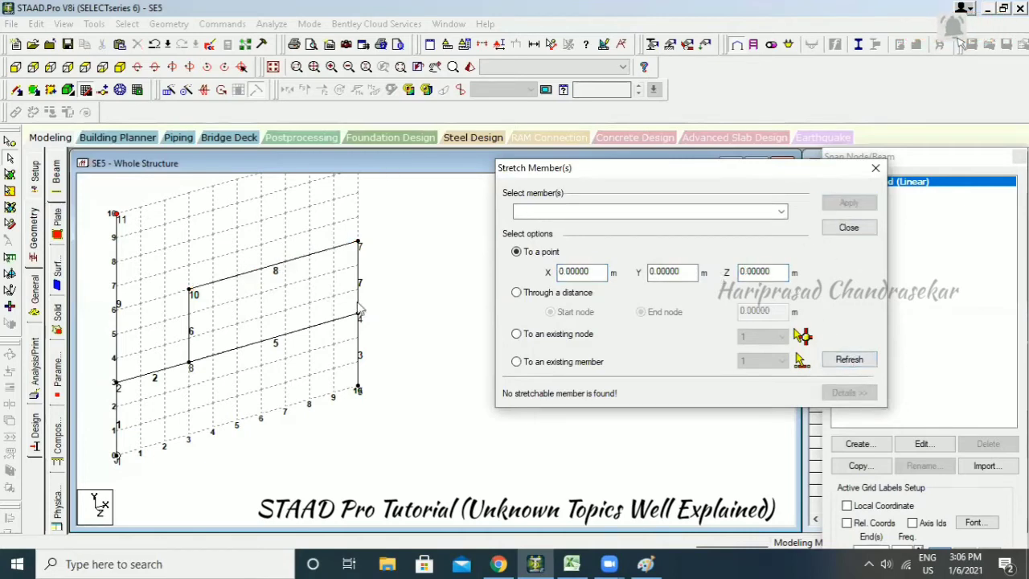
pyautogui.click(243, 277)
pyautogui.moveTo(243, 218); pyautogui.dragTo(258, 241, button='middle')
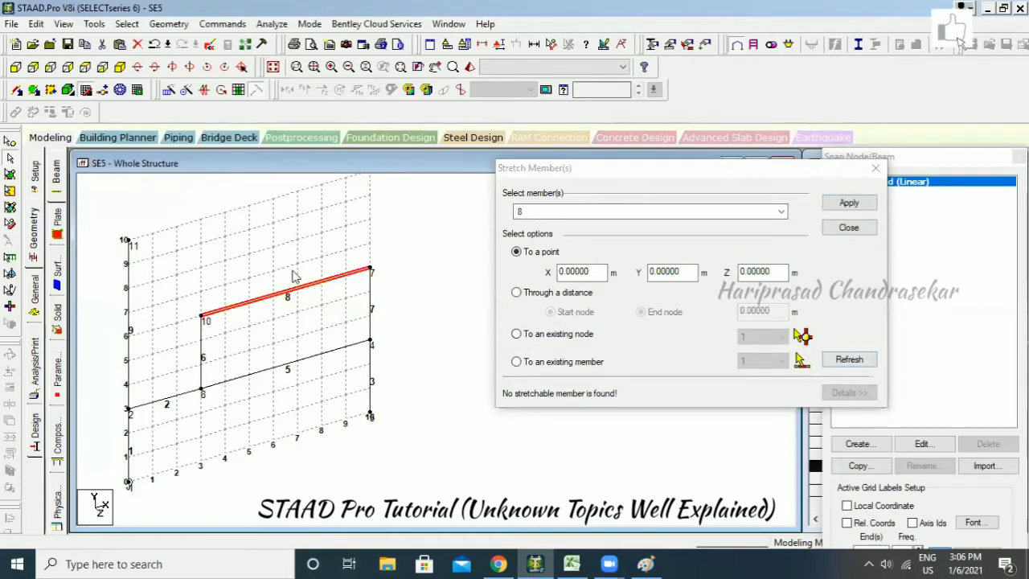
pyautogui.click(850, 360)
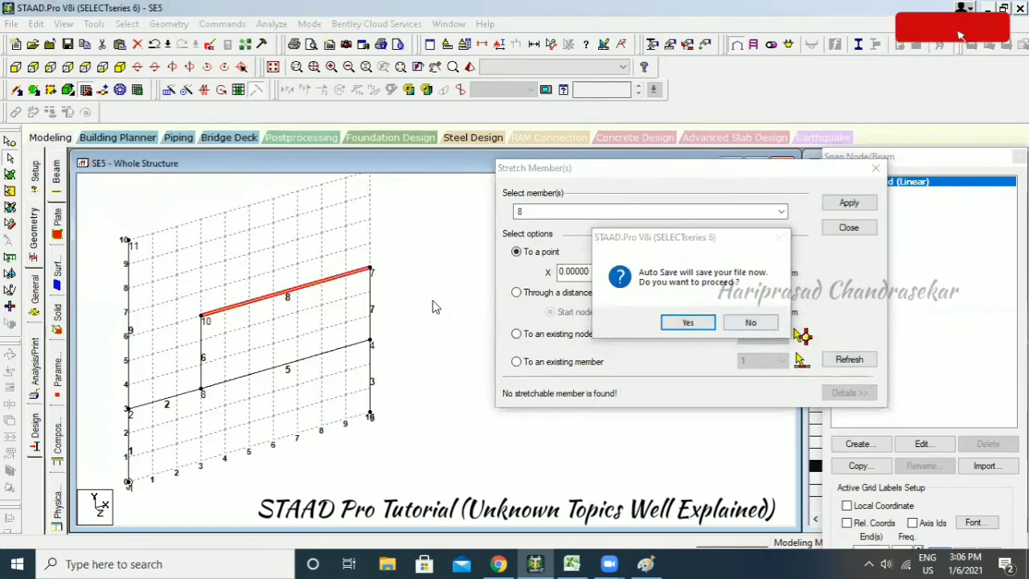
pyautogui.click(750, 323)
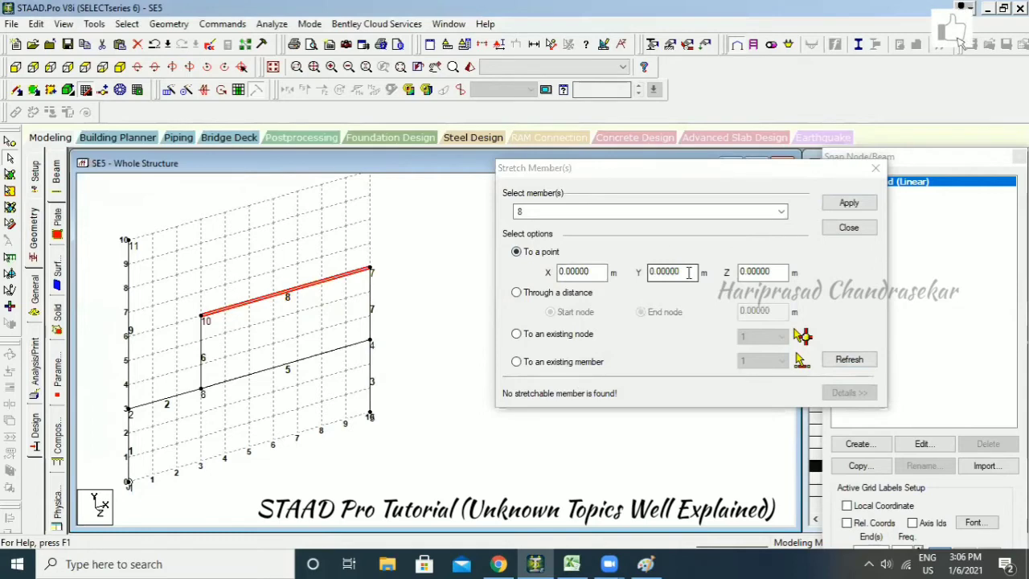
pyautogui.click(596, 272)
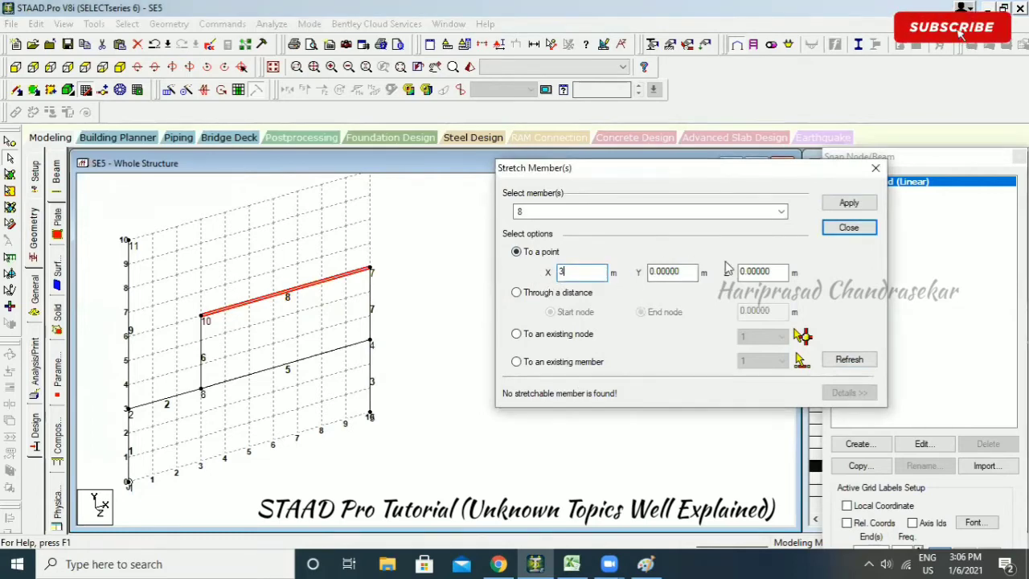
pyautogui.write('3')
pyautogui.click(849, 202)
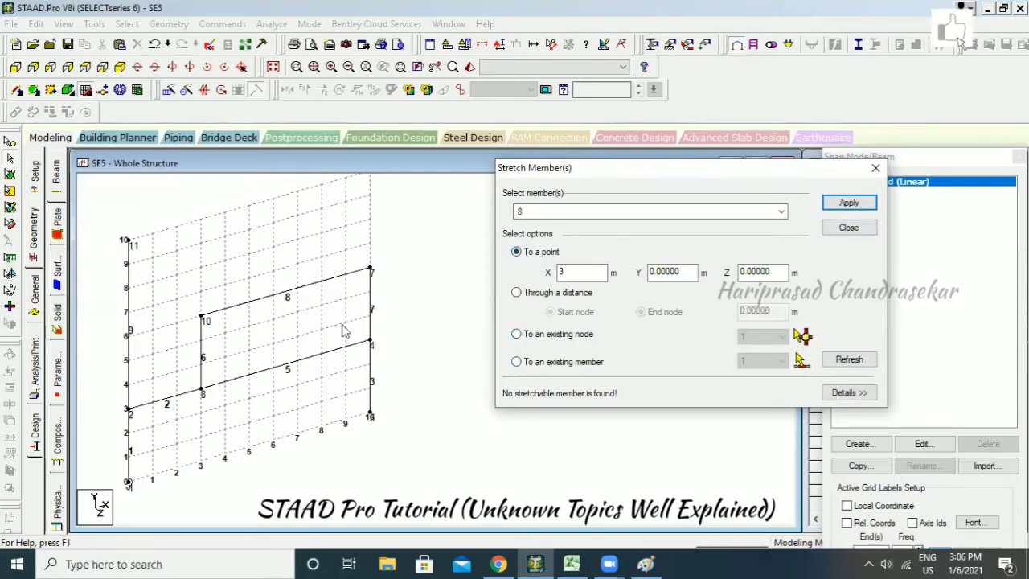
# Stretch member 8 to the new vertical member at X 0, existing member 9.
pyautogui.click(516, 361)
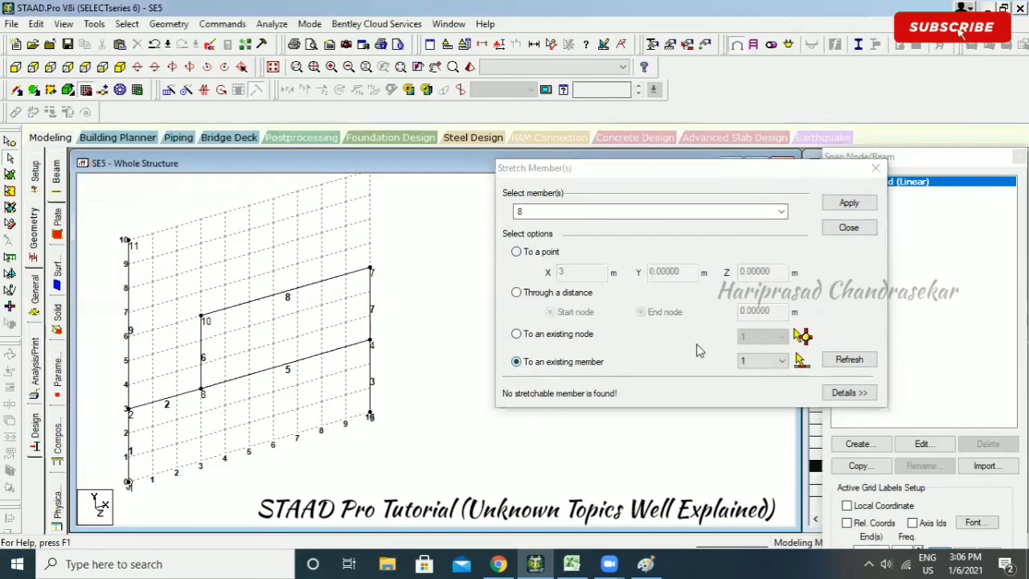
pyautogui.click(801, 360)
pyautogui.click(127, 347)
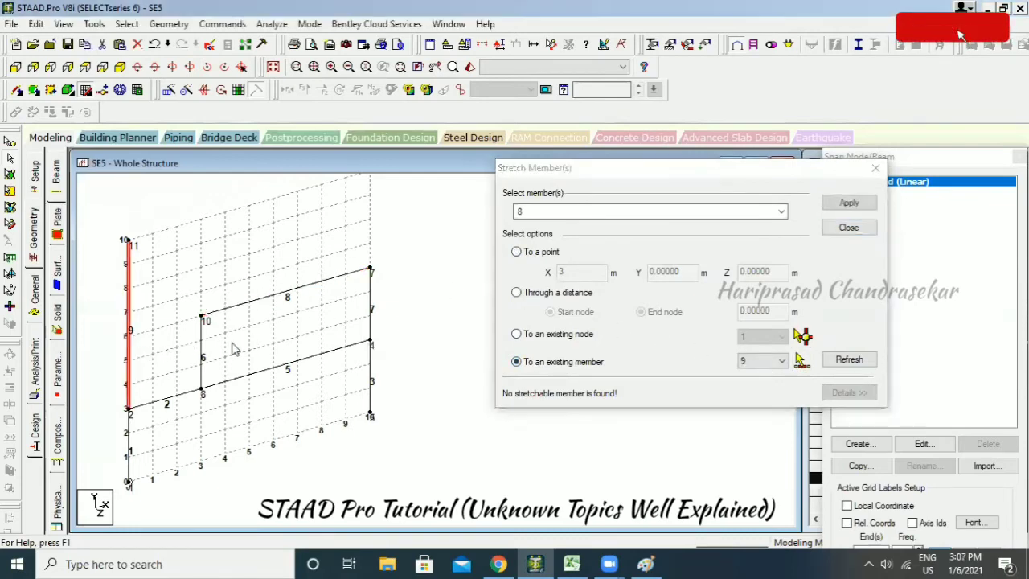
pyautogui.click(847, 359)
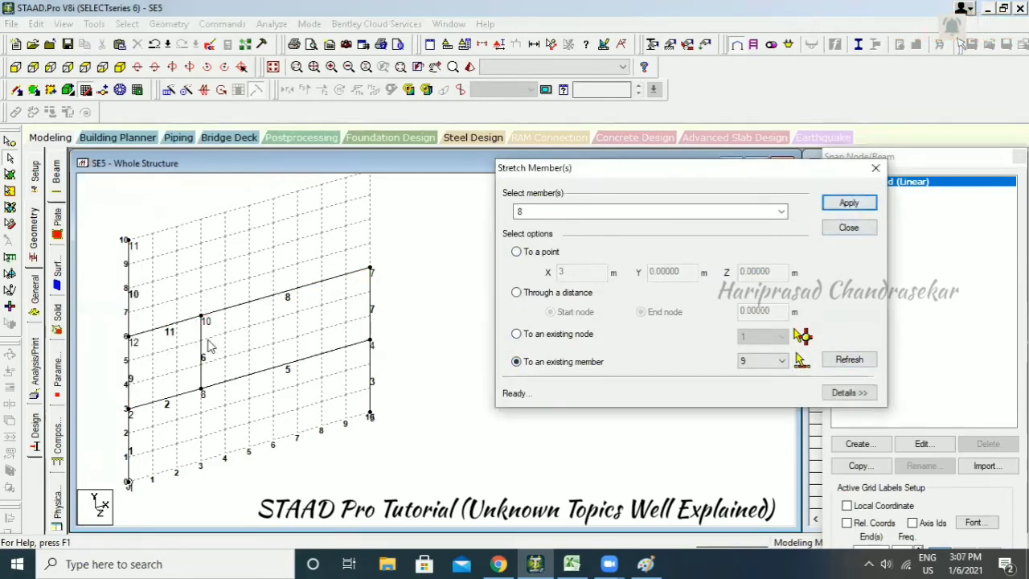
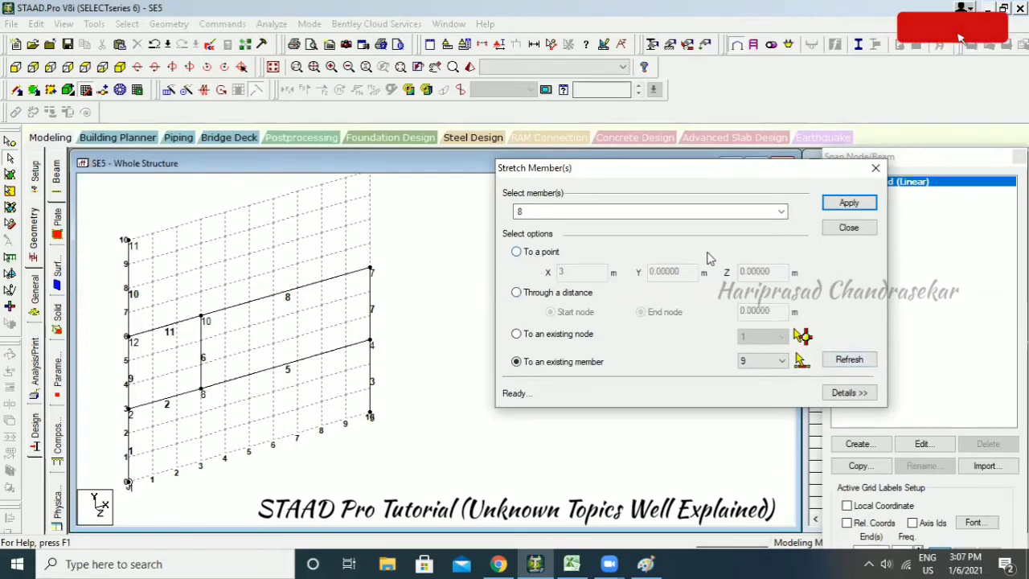
# Close the member stretching settings and check which options are offered for intersecting selected members.
pyautogui.click(849, 228)
pyautogui.click(169, 24)
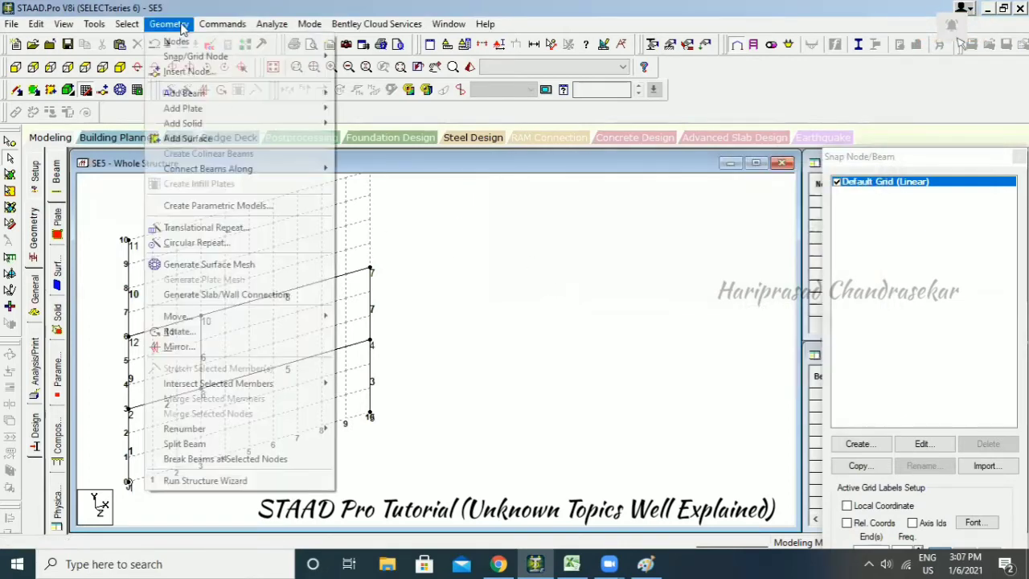
pyautogui.moveTo(283, 387)
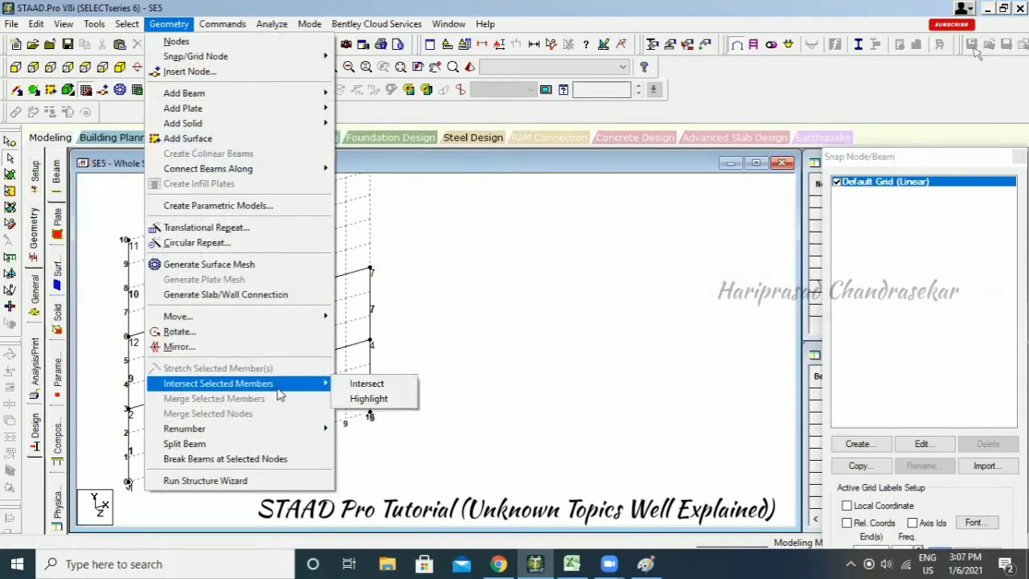
pyautogui.click(517, 288)
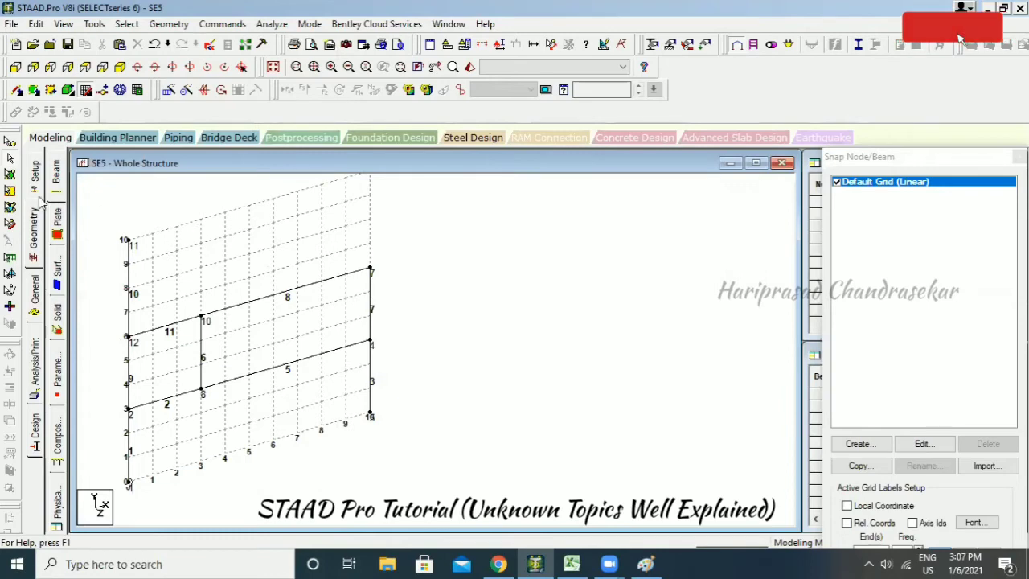
# Draw two crossing diagonal members with the snap grid, from node 10 to node 4 and from node 8 to node 7.
pyautogui.click(86, 91)
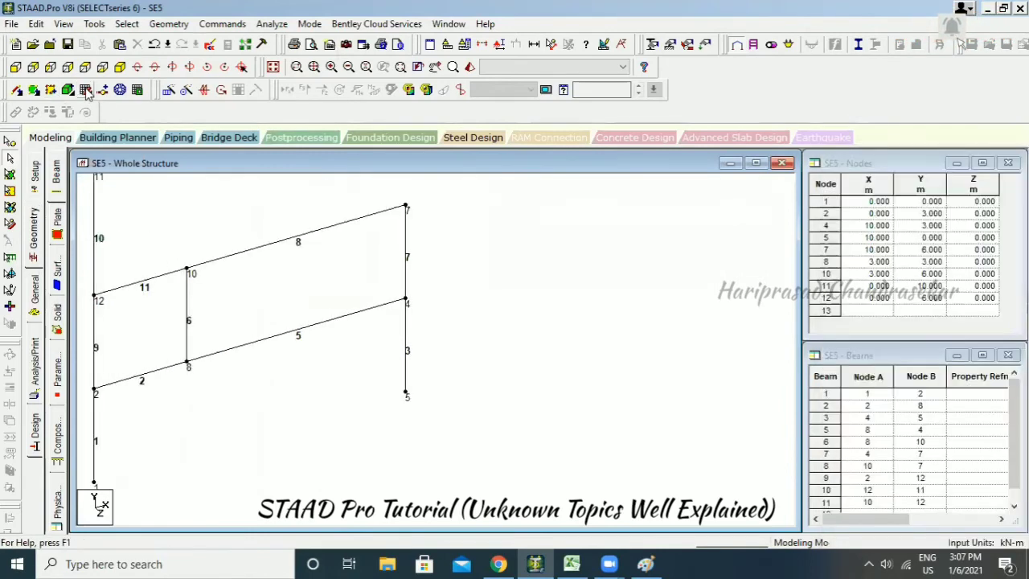
pyautogui.click(202, 316)
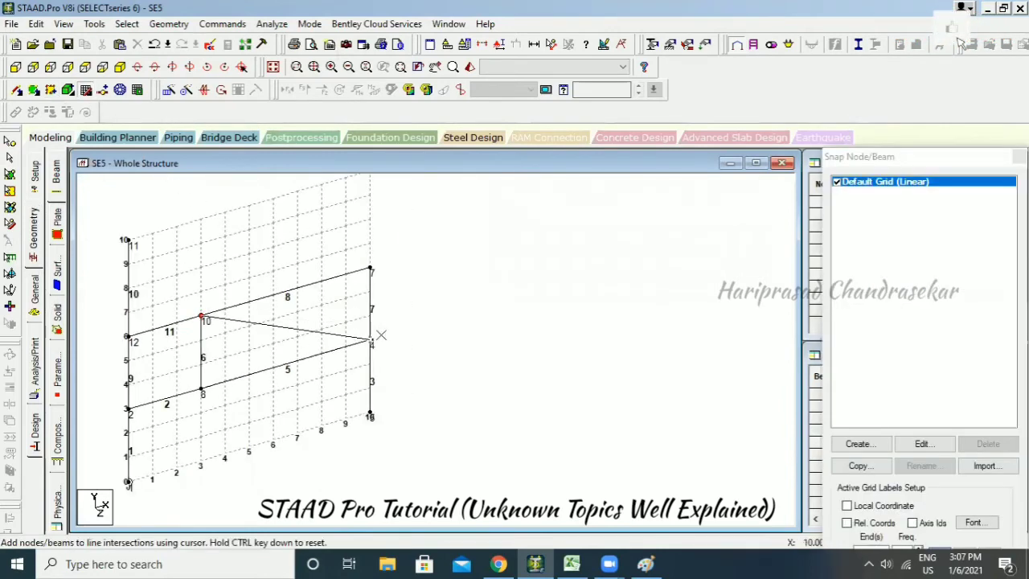
pyautogui.rightClick(419, 293)
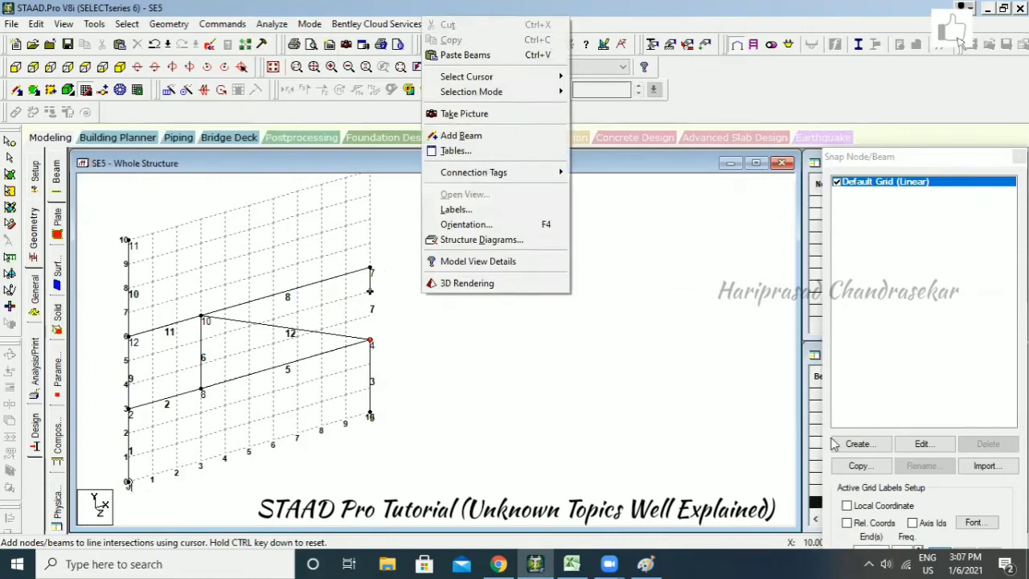
pyautogui.moveTo(847, 154); pyautogui.dragTo(740, 88)
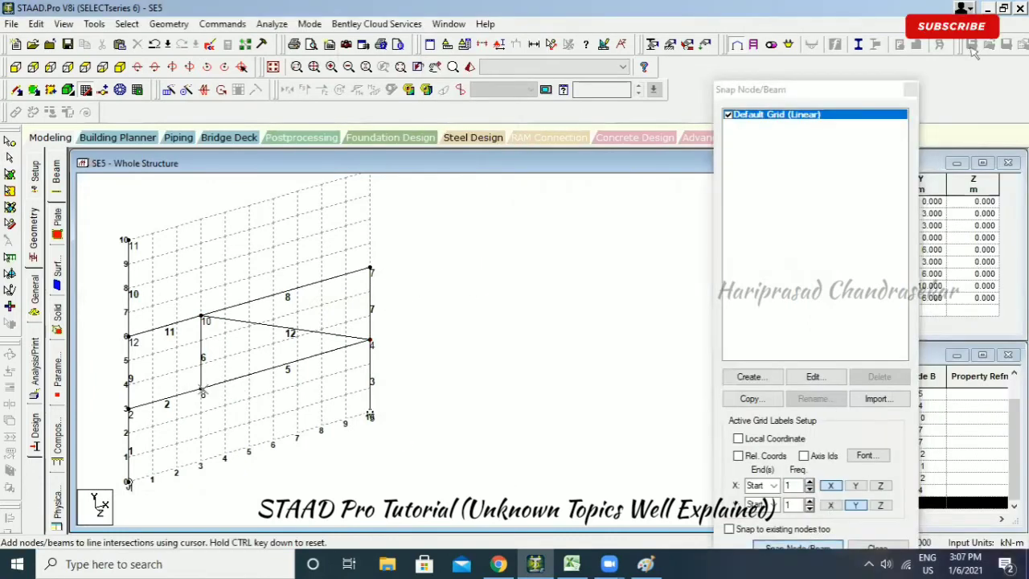
pyautogui.click(203, 393)
pyautogui.click(371, 267)
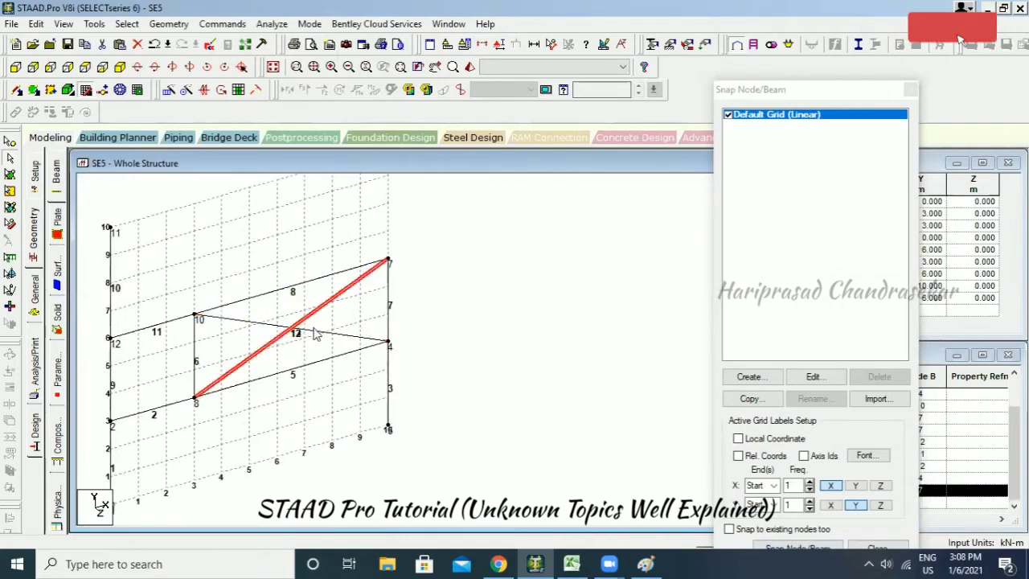
# Highlight the intersecting members of the frame using a tolerance of 0.001 m.
pyautogui.click(307, 329)
pyautogui.click(393, 223)
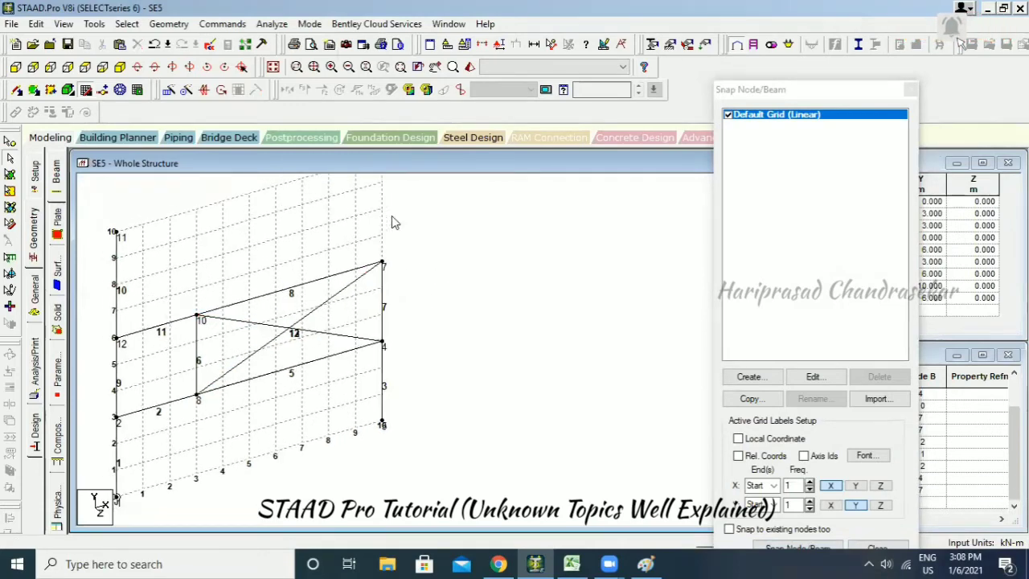
pyautogui.click(169, 24)
pyautogui.moveTo(216, 385)
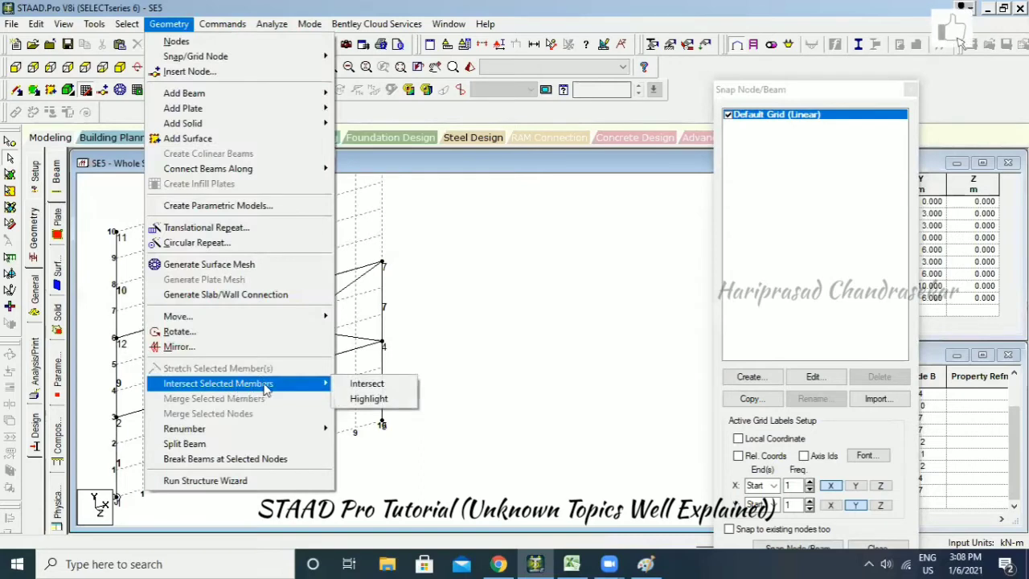
pyautogui.click(370, 401)
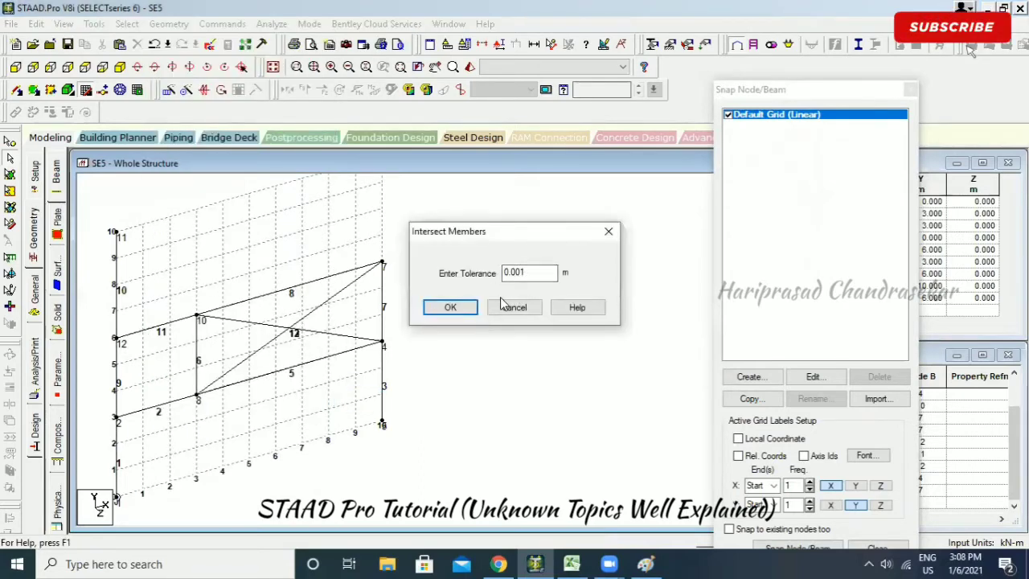
pyautogui.click(455, 310)
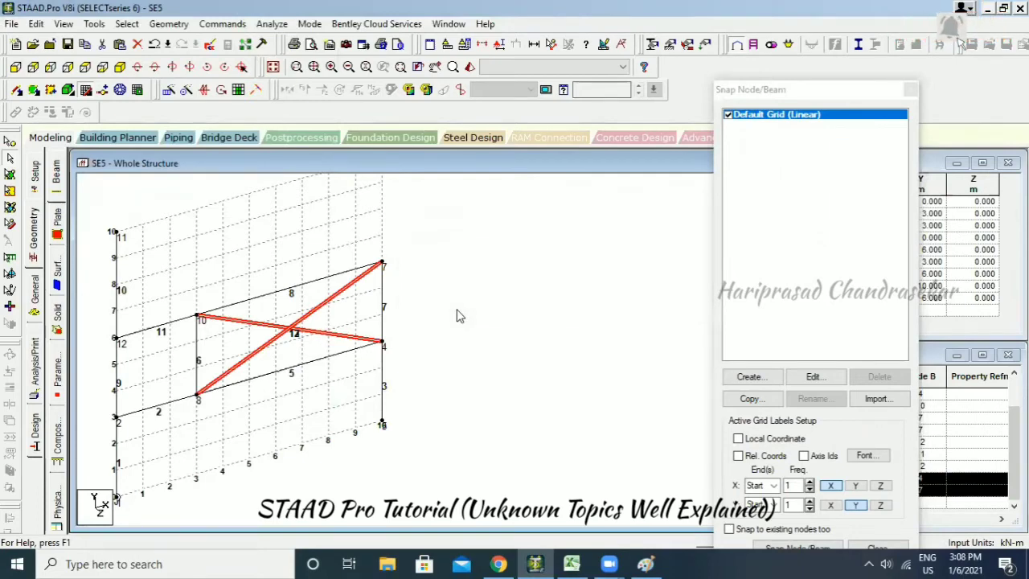
# Intersect the two highlighted diagonal members at their crossing with a tolerance of 0.001 m.
pyautogui.click(169, 23)
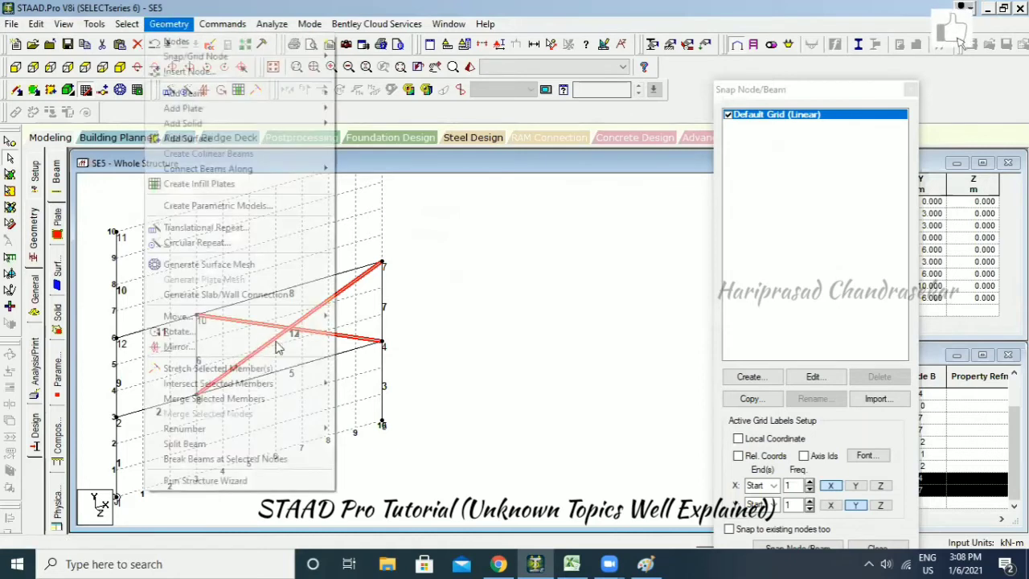
pyautogui.moveTo(276, 384)
pyautogui.click(370, 385)
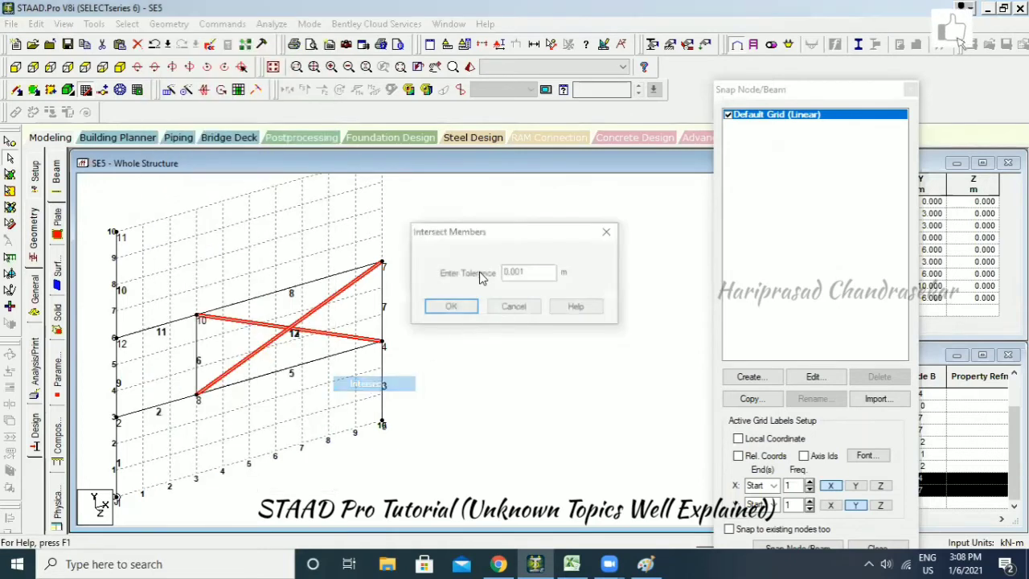
pyautogui.click(464, 306)
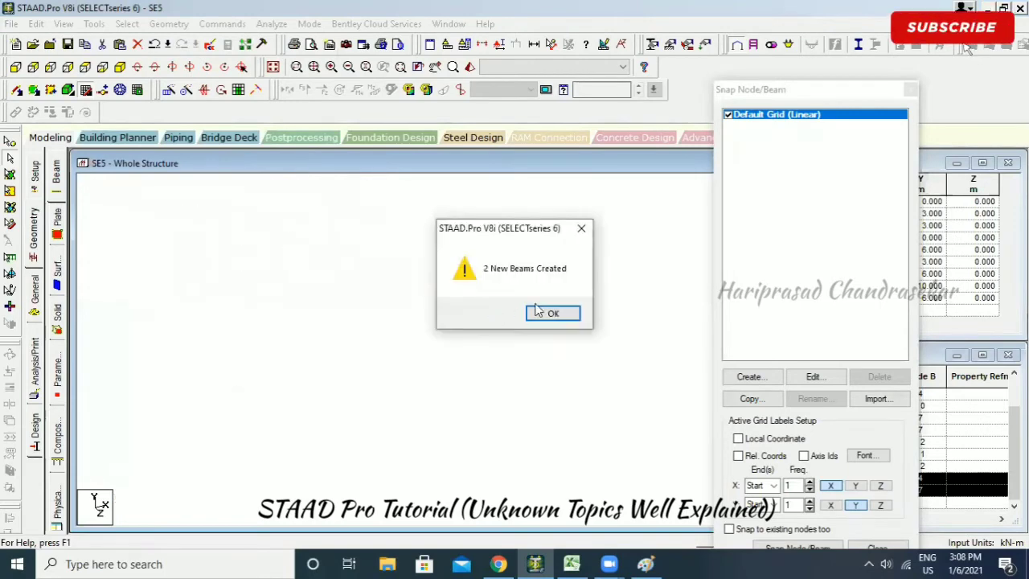
pyautogui.press('Return')
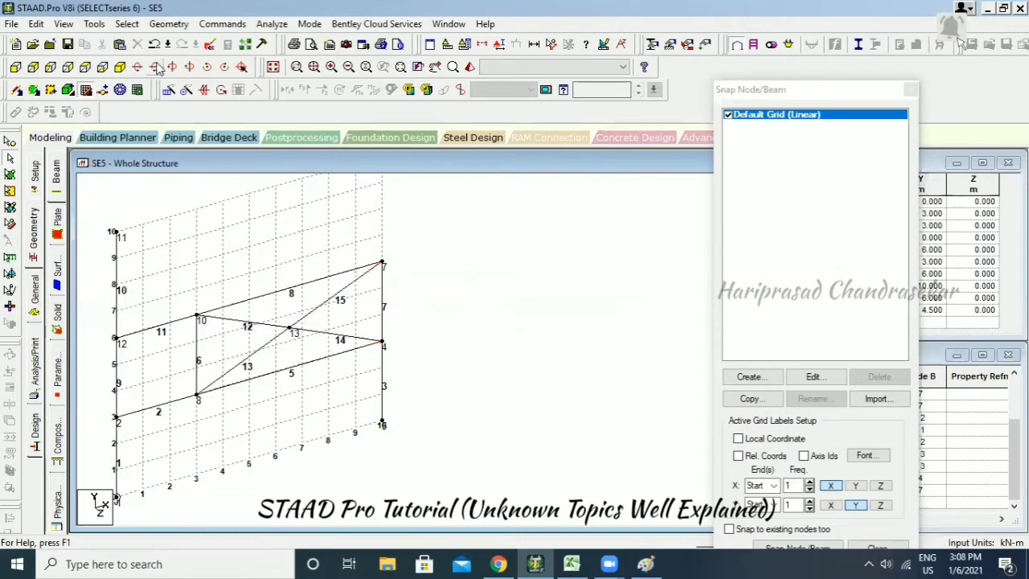
# Examine the diagonal segments around node 13 by selecting them individually in the isometric view.
pyautogui.click(169, 23)
pyautogui.moveTo(235, 383)
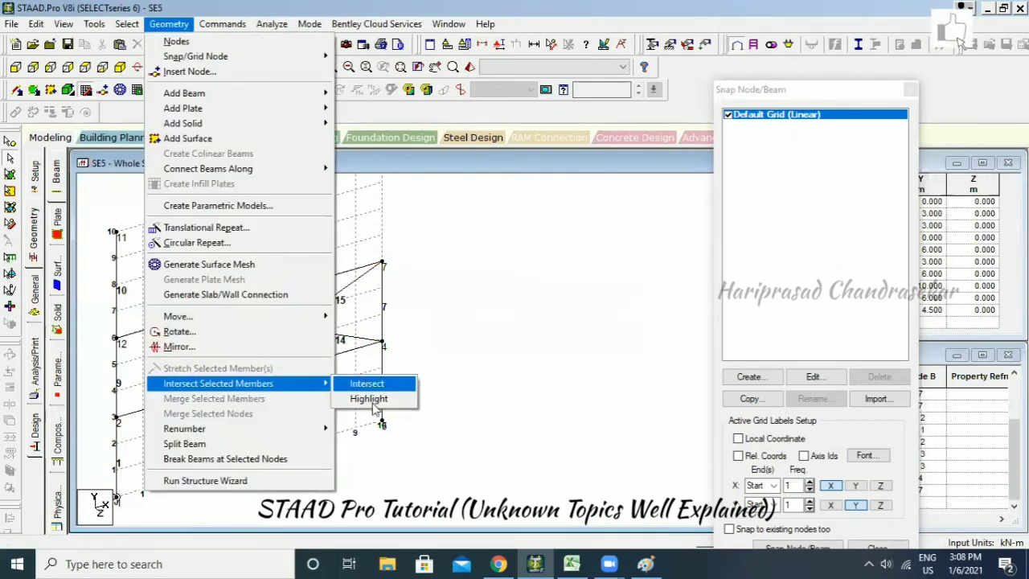
pyautogui.click(461, 292)
pyautogui.click(277, 342)
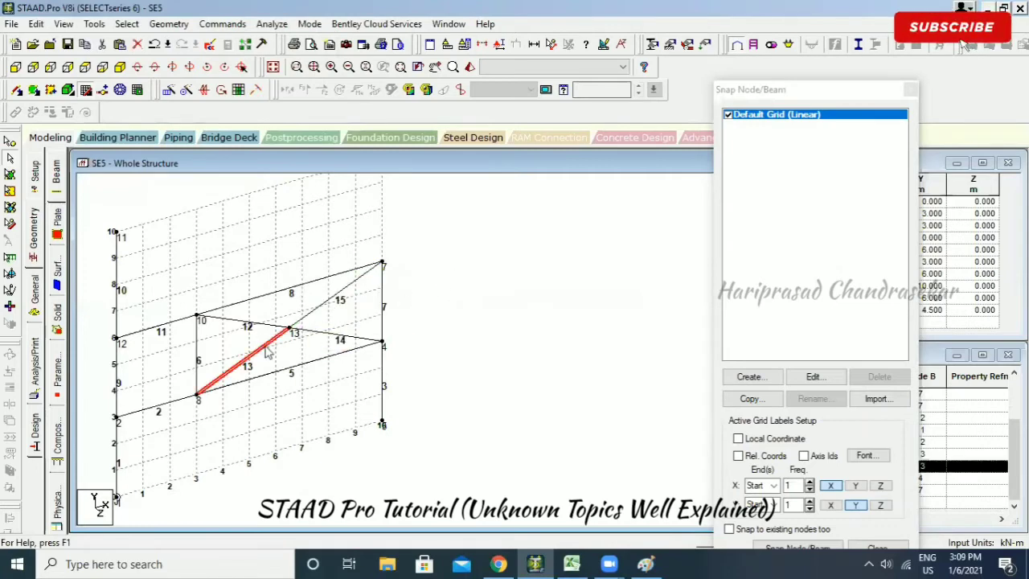
pyautogui.click(325, 312)
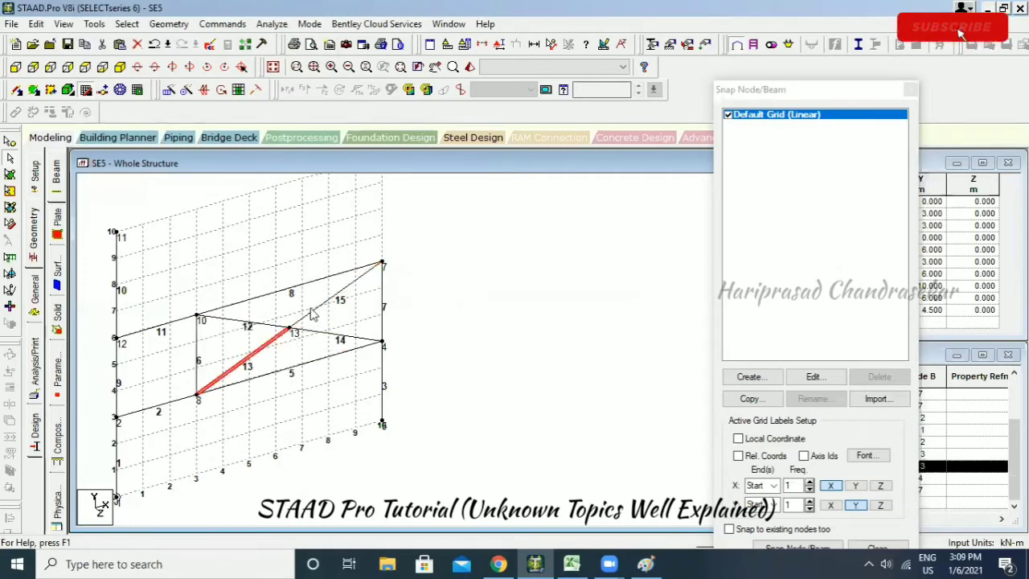
pyautogui.click(283, 333)
pyautogui.click(318, 307)
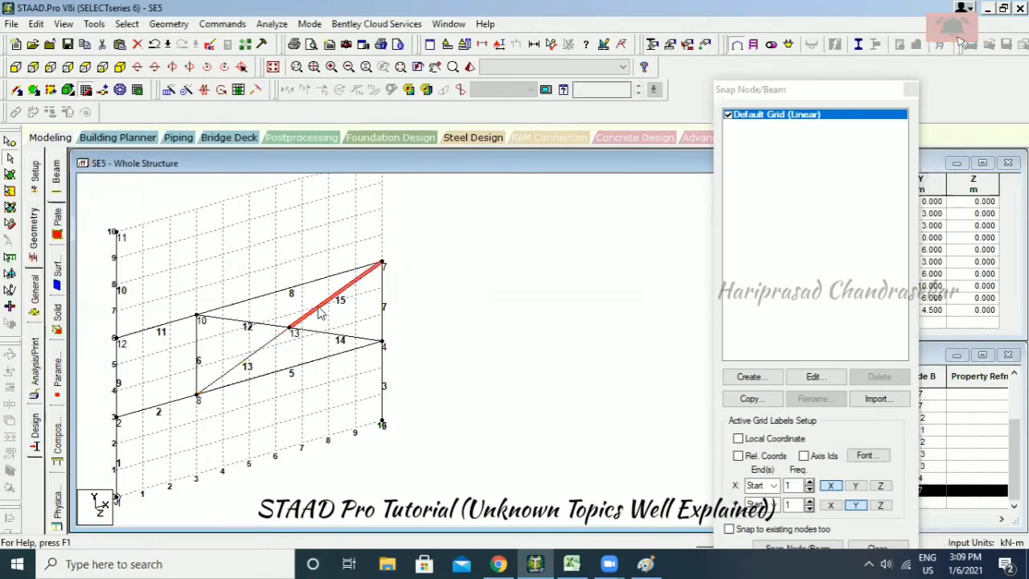
pyautogui.moveTo(293, 316); pyautogui.dragTo(318, 249, button='middle')
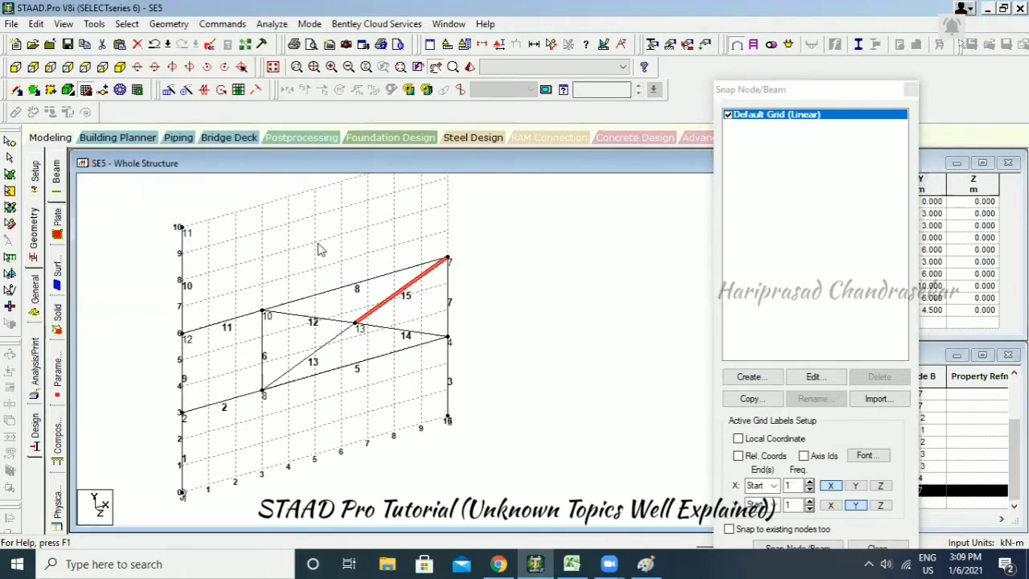
pyautogui.click(385, 327)
pyautogui.click(341, 322)
pyautogui.click(383, 333)
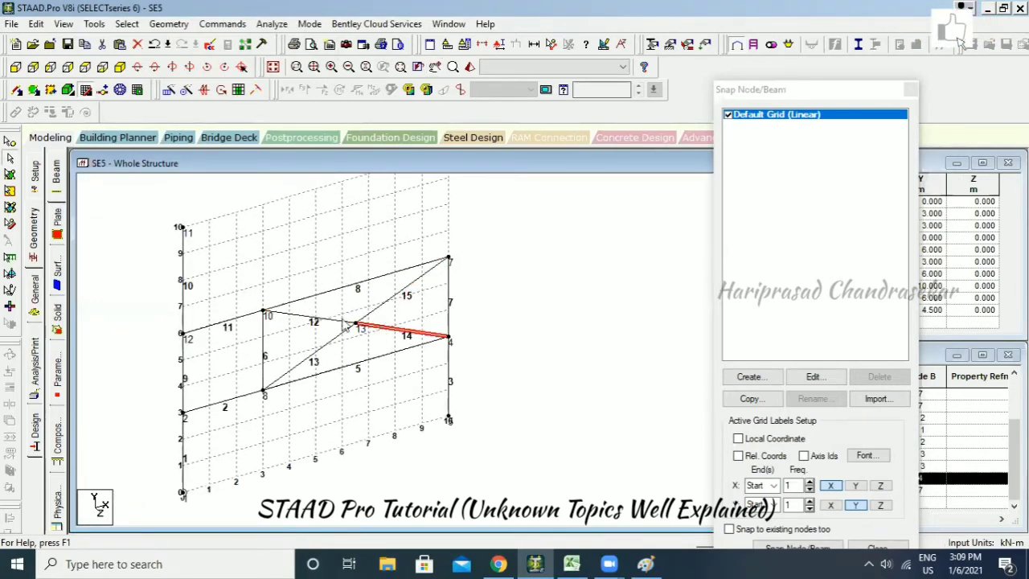
pyautogui.click(310, 298)
pyautogui.click(252, 314)
pyautogui.click(265, 333)
pyautogui.click(343, 259)
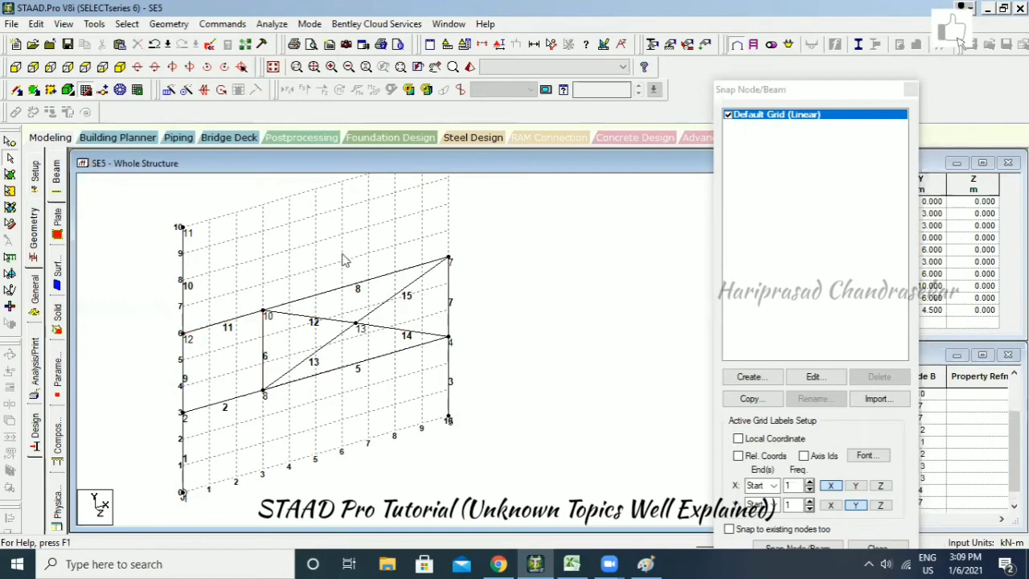
# Show the frame from the front and save the modified structure.
pyautogui.click(16, 67)
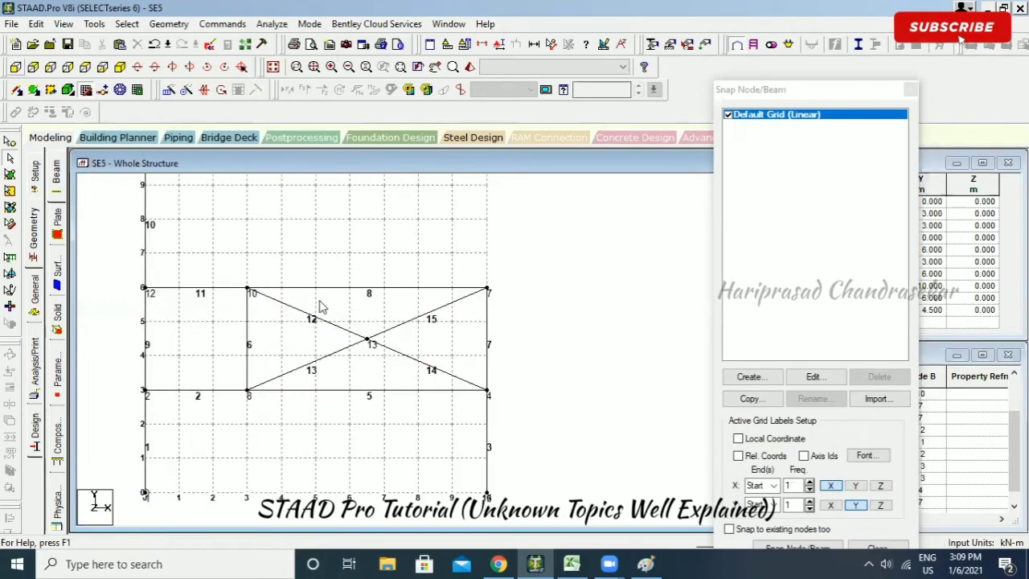
pyautogui.click(400, 356)
pyautogui.click(346, 331)
pyautogui.click(436, 340)
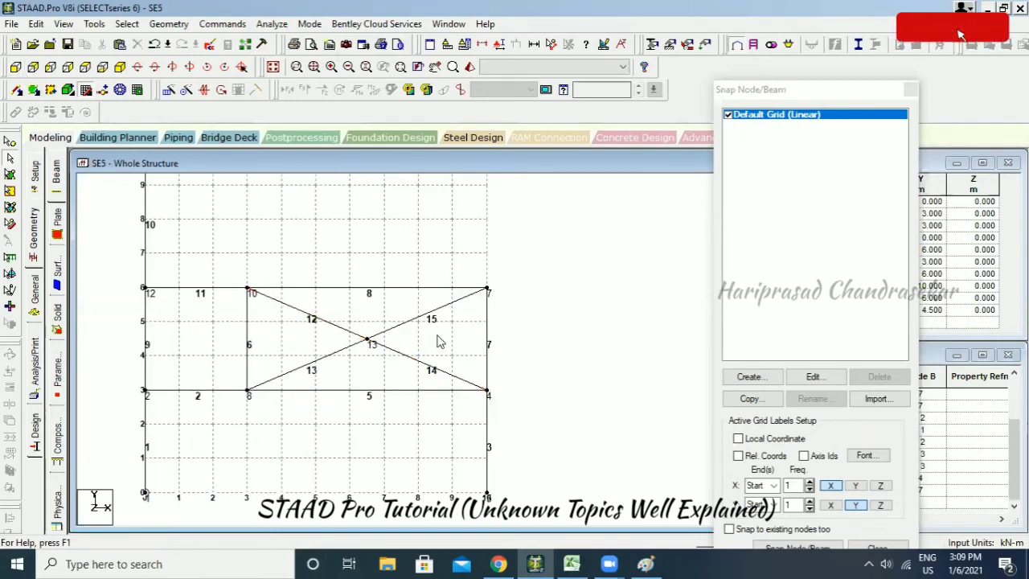
pyautogui.click(69, 45)
pyautogui.click(428, 303)
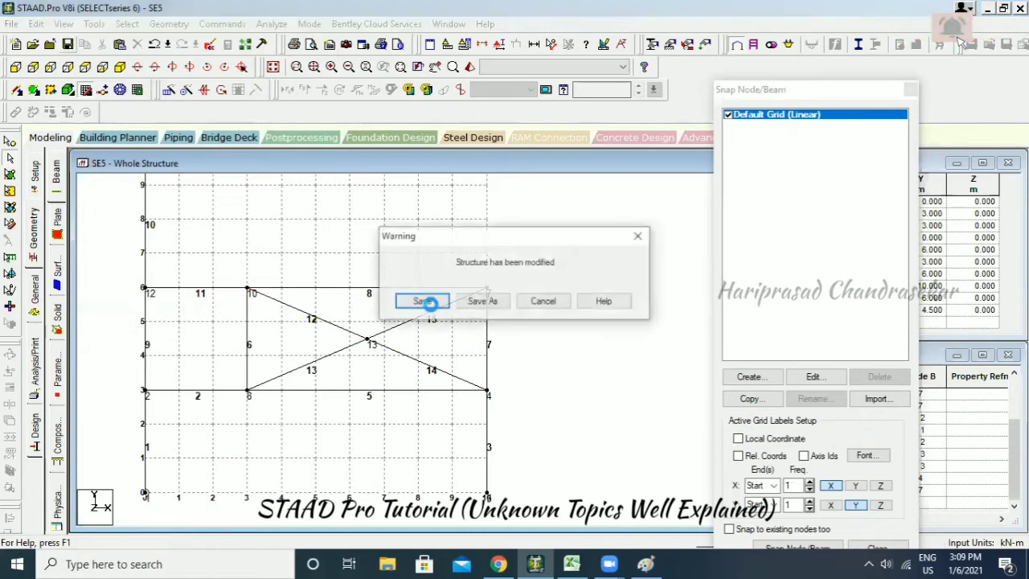
# Examine members 12, 13, 14 and 15 one by one around their shared node in the front view.
pyautogui.click(399, 357)
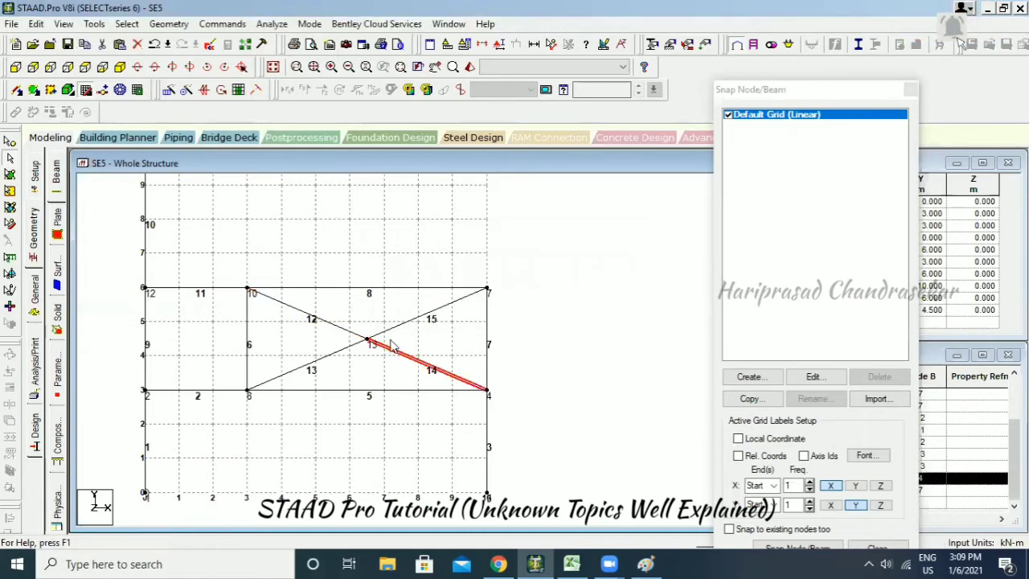
pyautogui.click(350, 333)
pyautogui.click(387, 348)
pyautogui.click(347, 329)
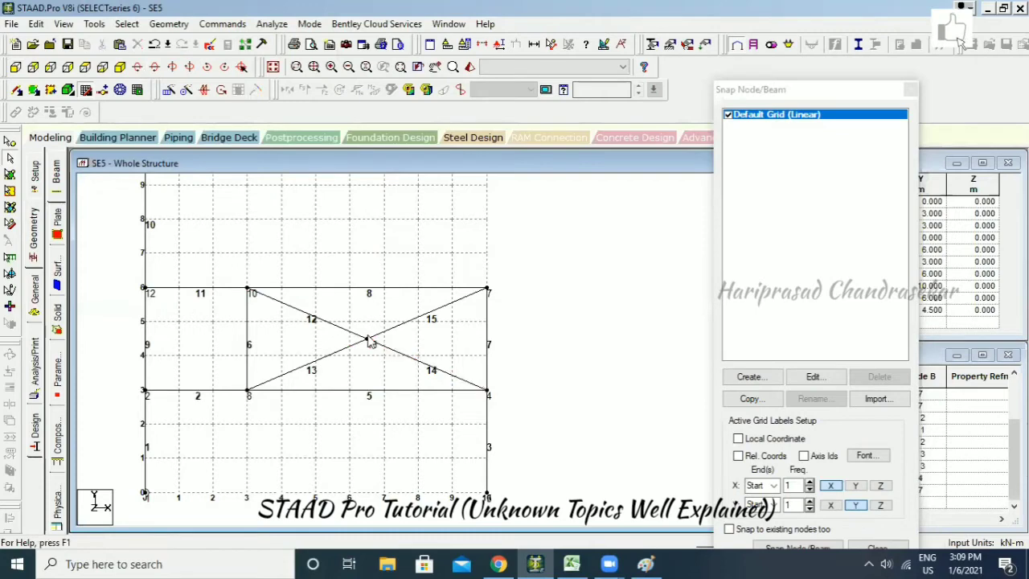
pyautogui.click(386, 345)
pyautogui.click(396, 333)
pyautogui.click(353, 348)
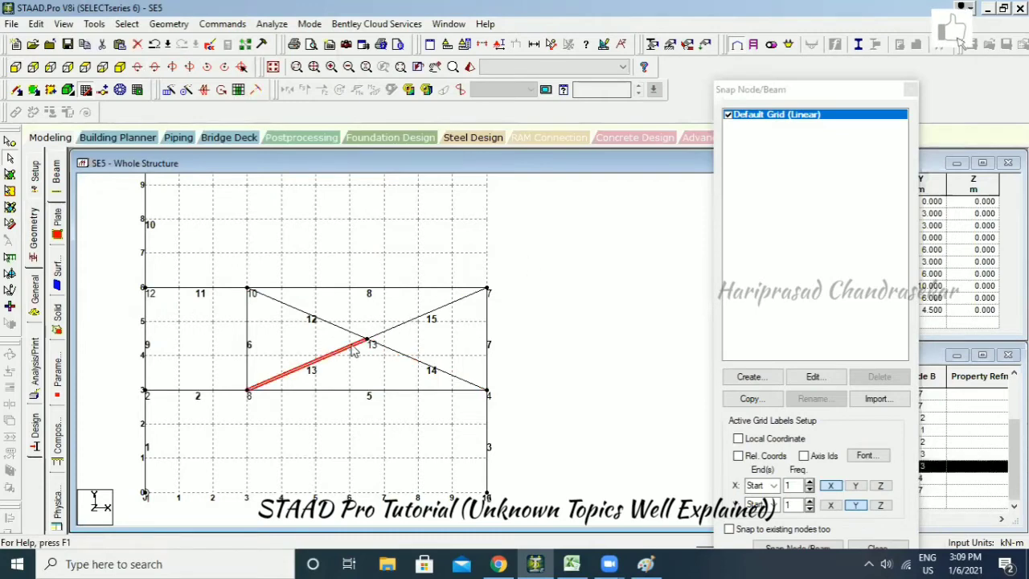
pyautogui.click(389, 329)
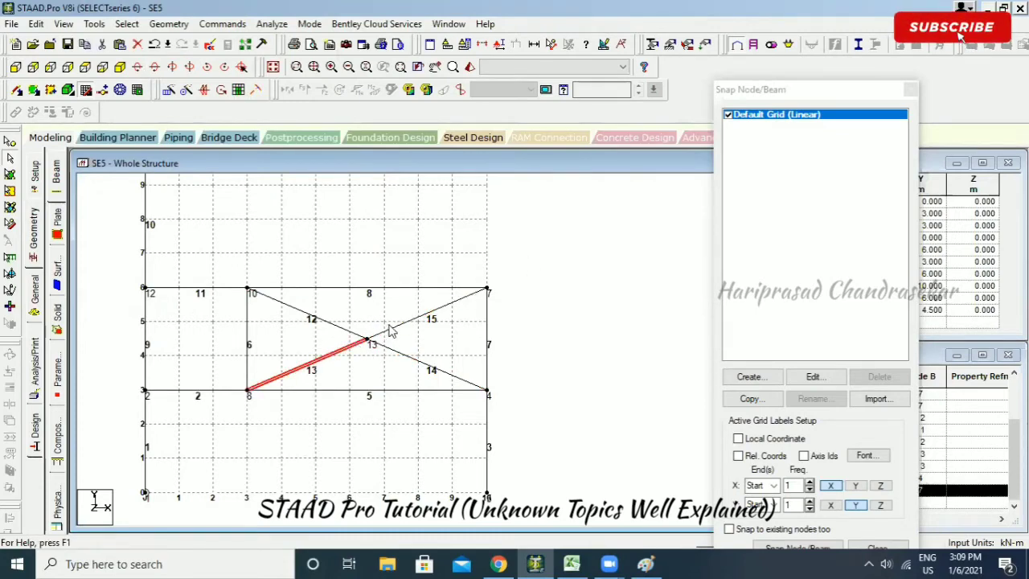
pyautogui.click(573, 299)
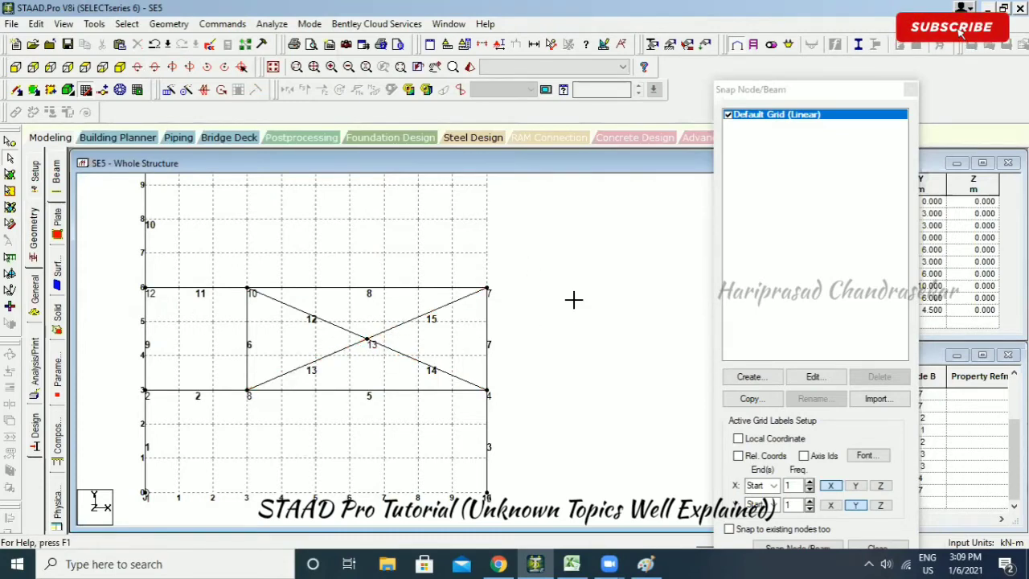
# Show the frame isometrically, try splitting beam 8 at 2 m from node 10, and undo the split.
pyautogui.click(371, 289)
pyautogui.click(120, 68)
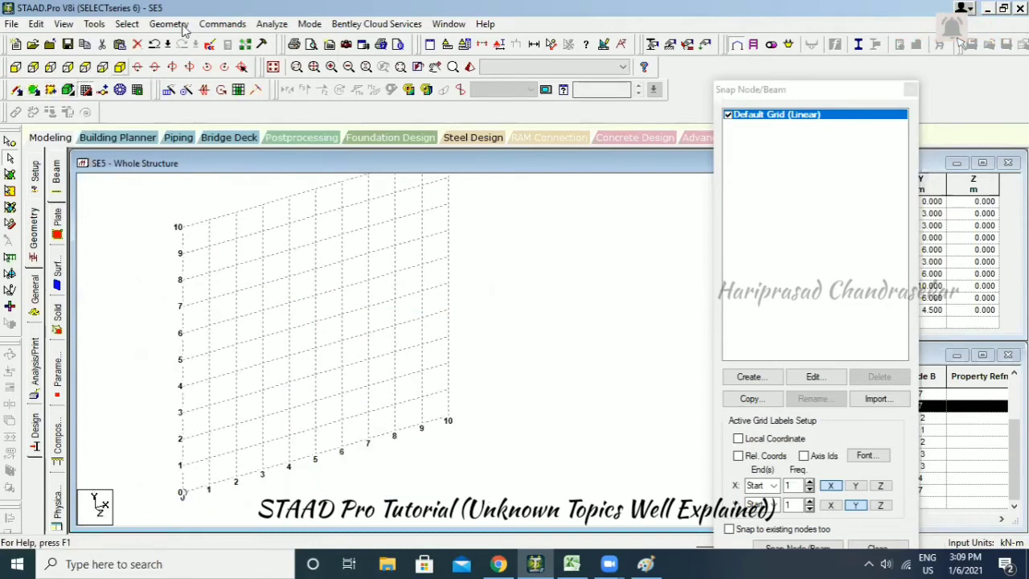
pyautogui.click(169, 23)
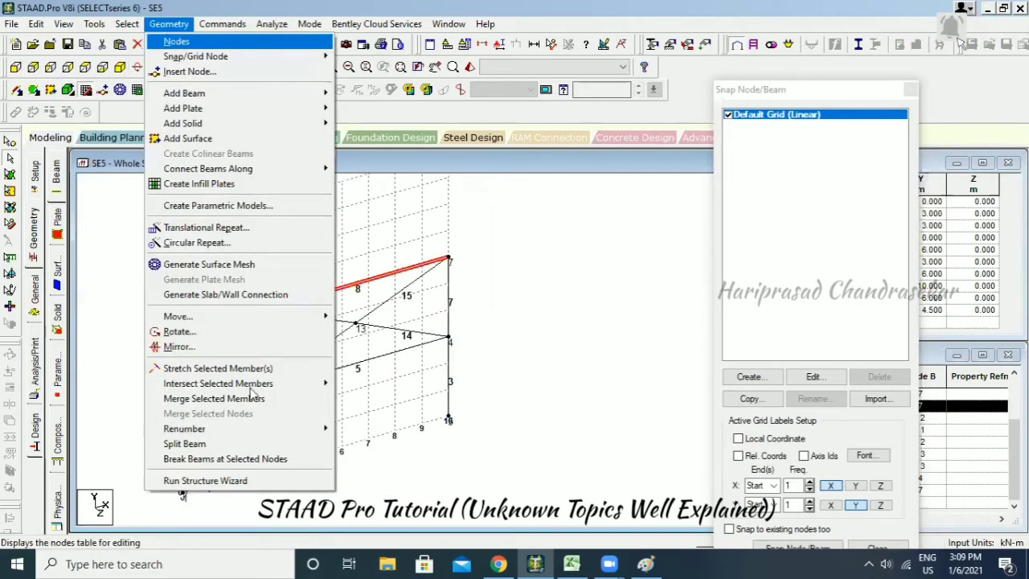
pyautogui.click(185, 444)
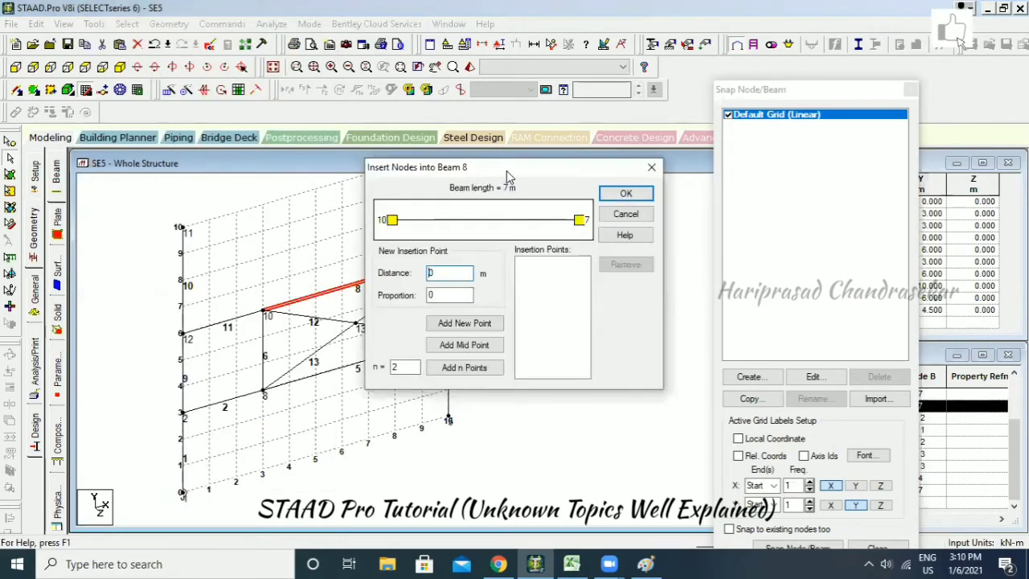
pyautogui.moveTo(506, 170); pyautogui.dragTo(488, 198)
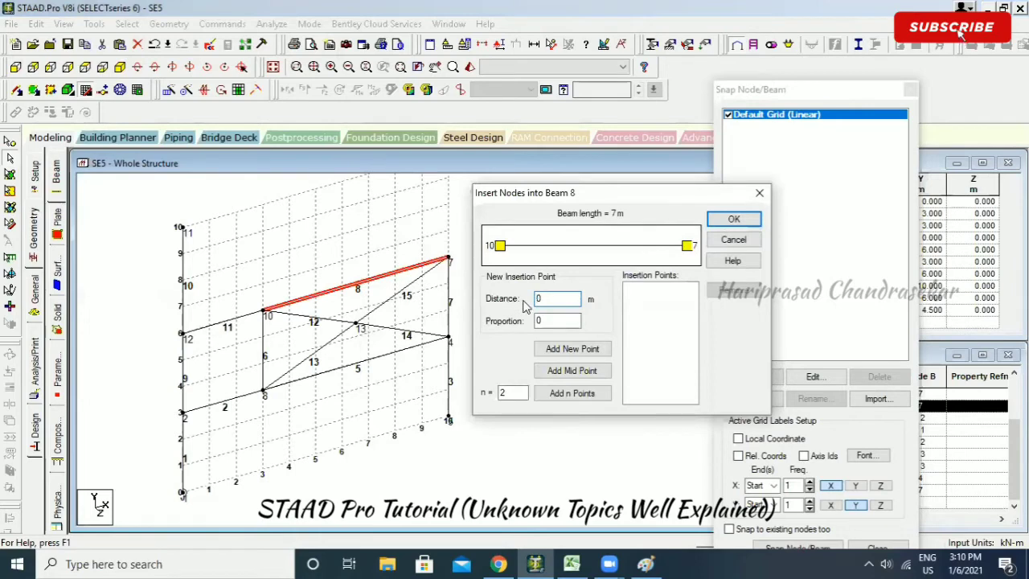
pyautogui.click(565, 299)
pyautogui.moveTo(565, 298); pyautogui.dragTo(509, 298)
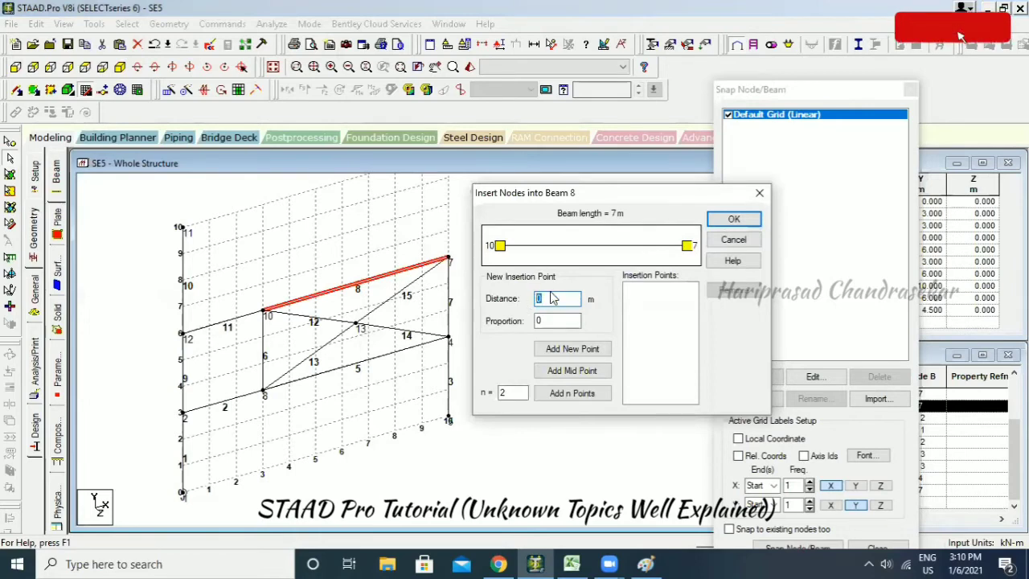
pyautogui.write('2')
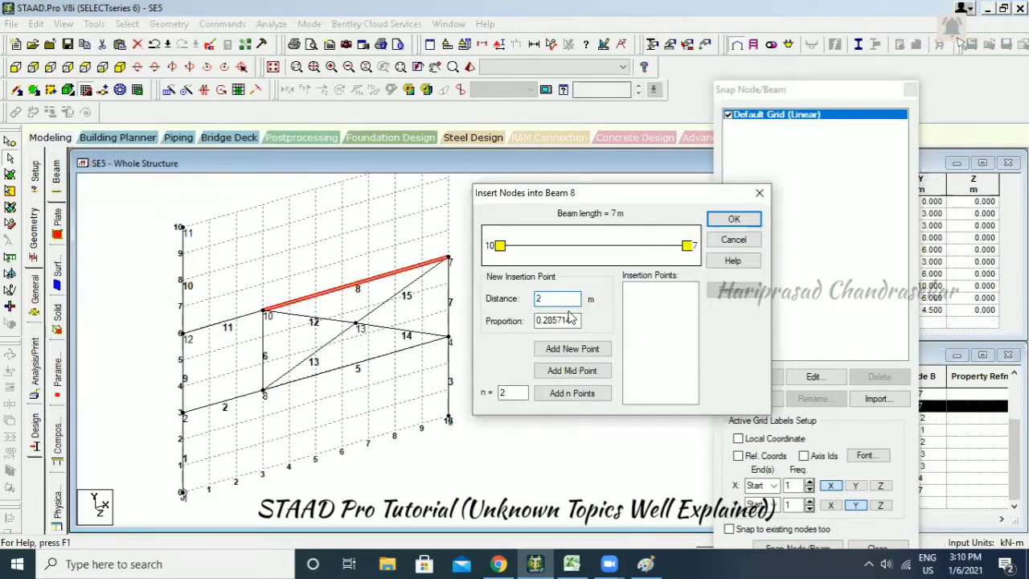
pyautogui.click(573, 351)
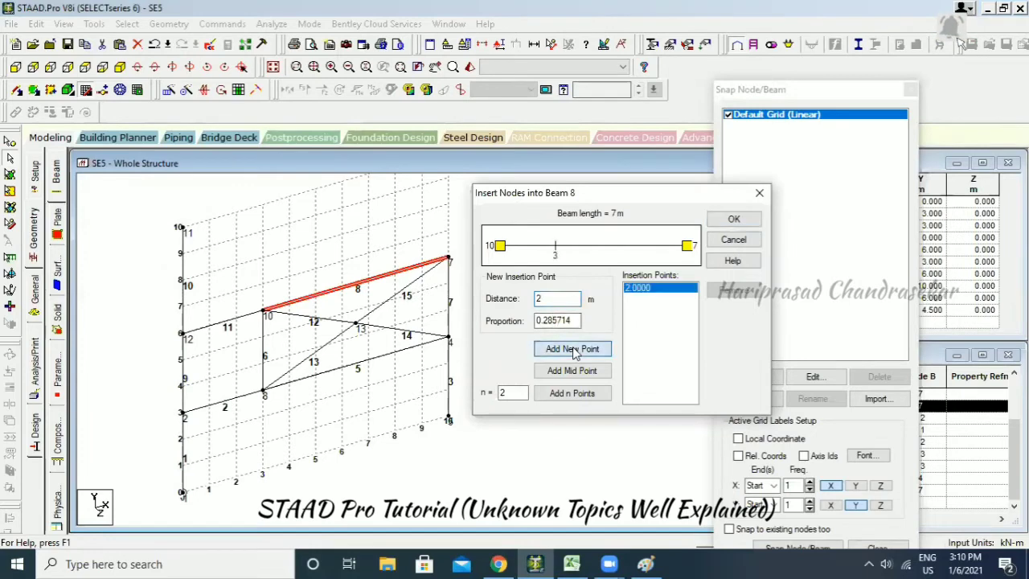
pyautogui.click(734, 220)
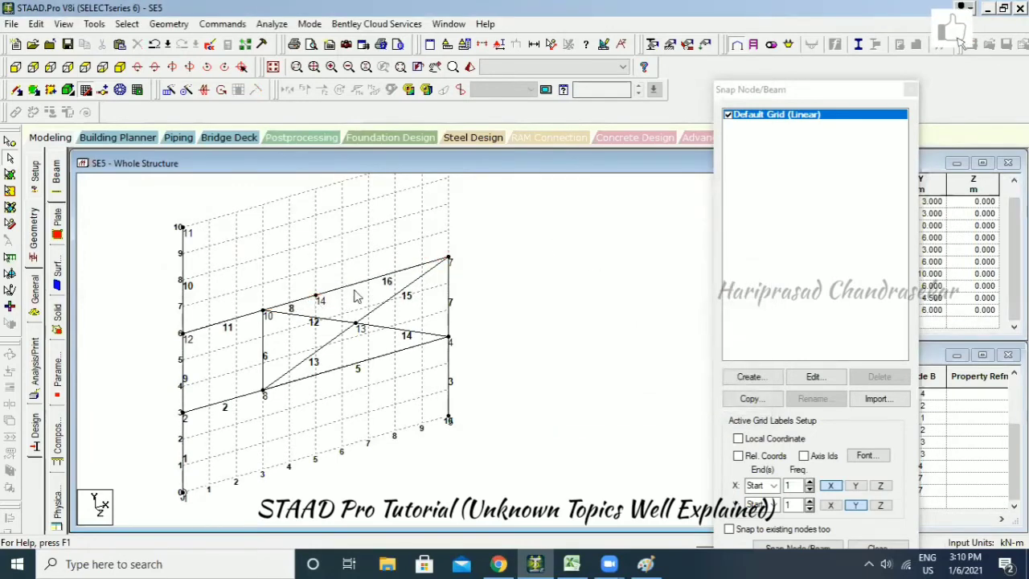
pyautogui.click(155, 44)
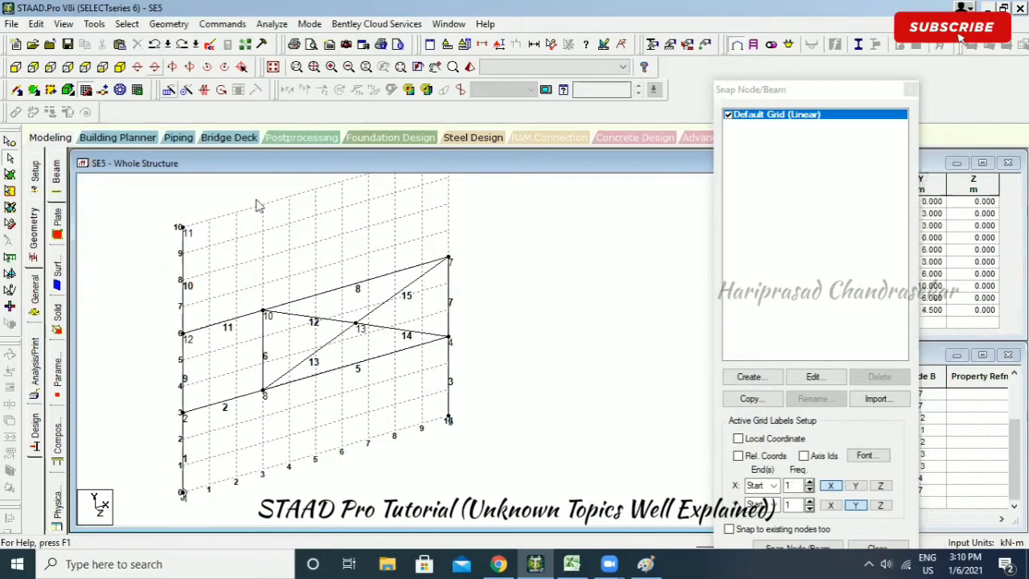
# Start splitting beam 8 again by adding insertion points at distances of 2 m and 5 m from node 10.
pyautogui.click(319, 297)
pyautogui.click(169, 23)
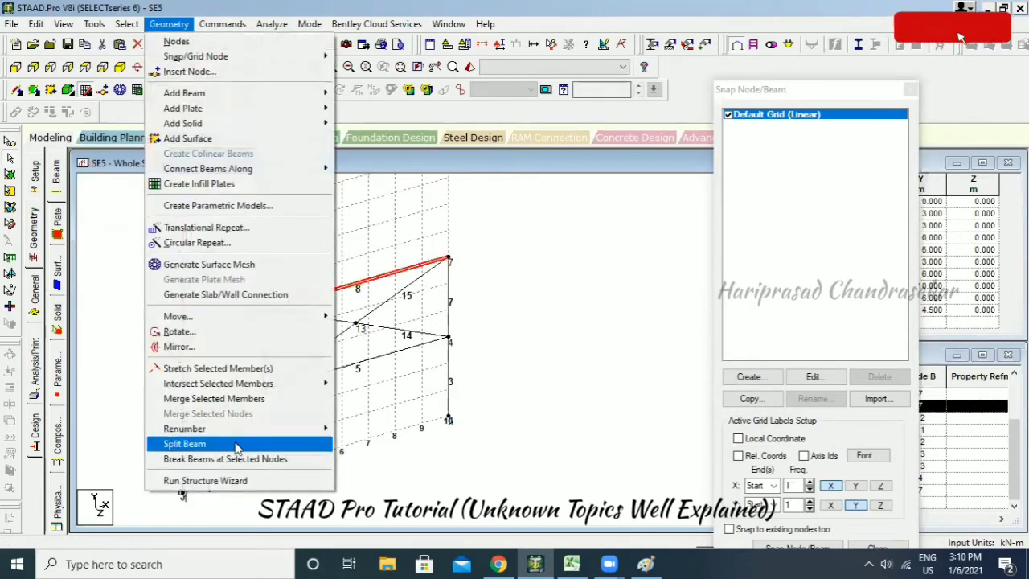
pyautogui.click(184, 443)
pyautogui.moveTo(490, 169); pyautogui.dragTo(570, 182)
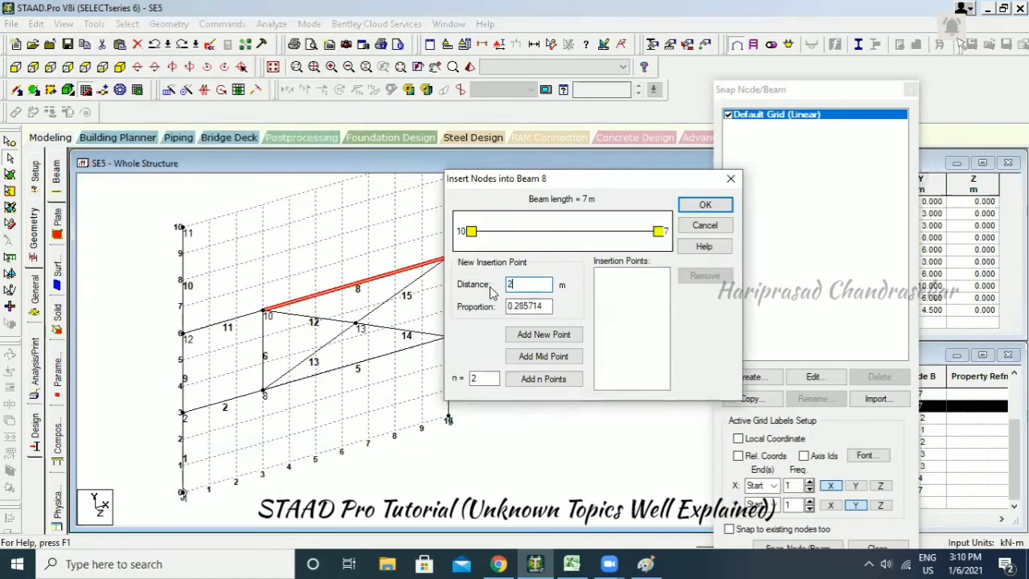
pyautogui.click(538, 337)
pyautogui.doubleClick(527, 285)
pyautogui.write('5')
pyautogui.click(558, 335)
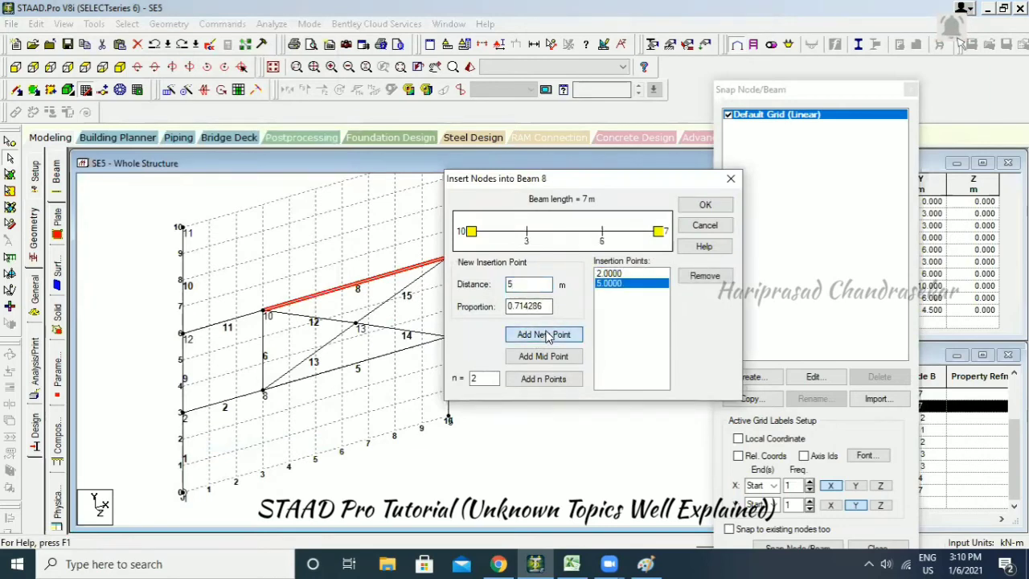
# Add another insertion point at 6 m, apply the split to beam 8, and undo it.
pyautogui.doubleClick(530, 285)
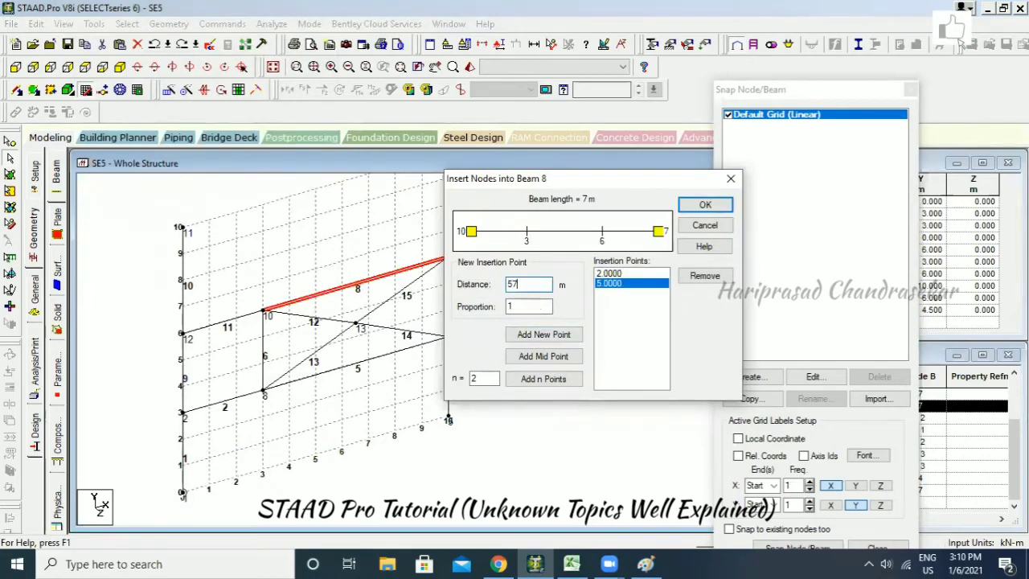
pyautogui.write('6')
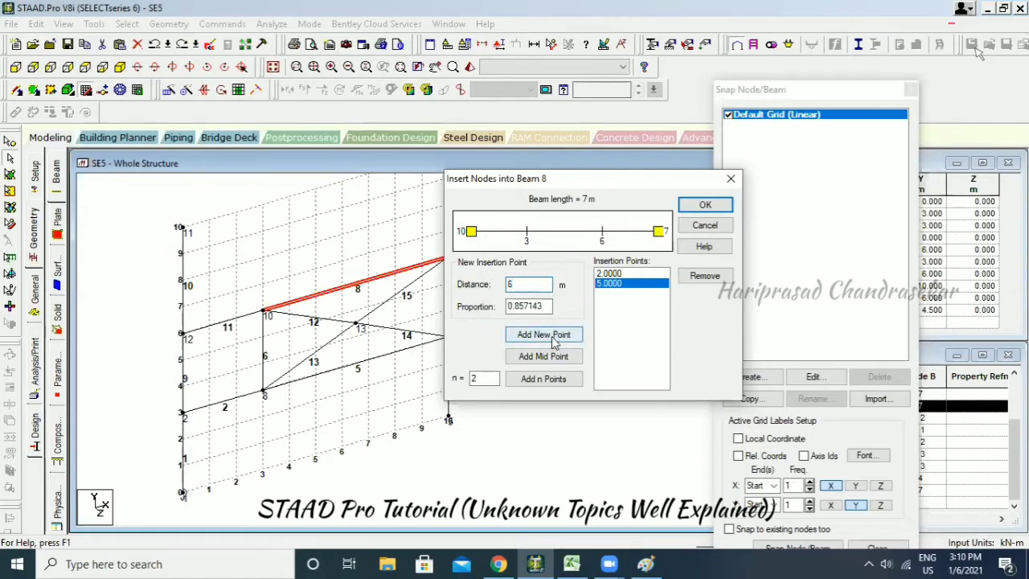
pyautogui.click(543, 334)
pyautogui.click(704, 205)
pyautogui.scroll(1, 324, 300)
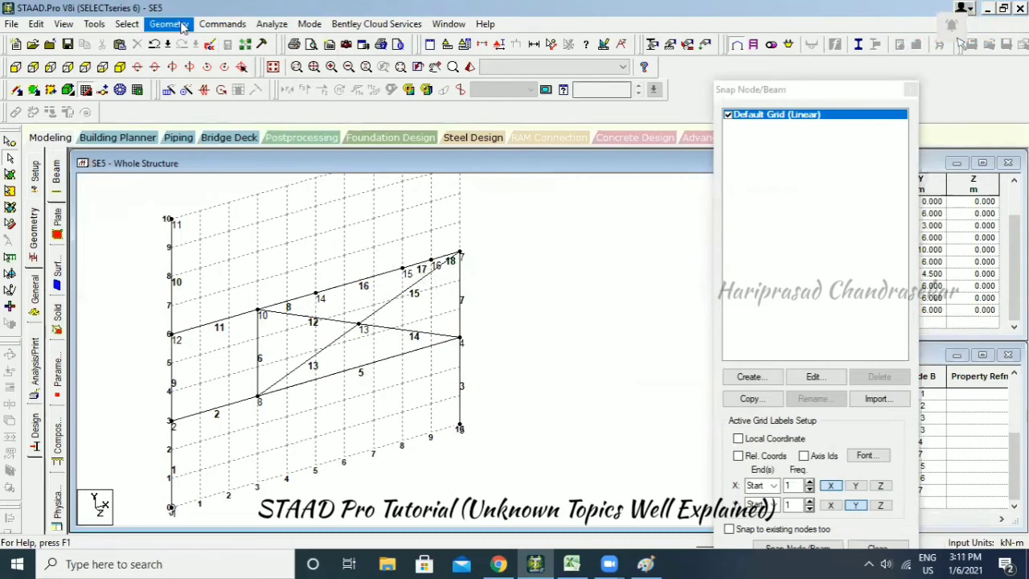
pyautogui.click(156, 44)
# Split beam 8 with insertion points at proportions 0.25, 0.5 and 0.75 of its length.
pyautogui.click(351, 289)
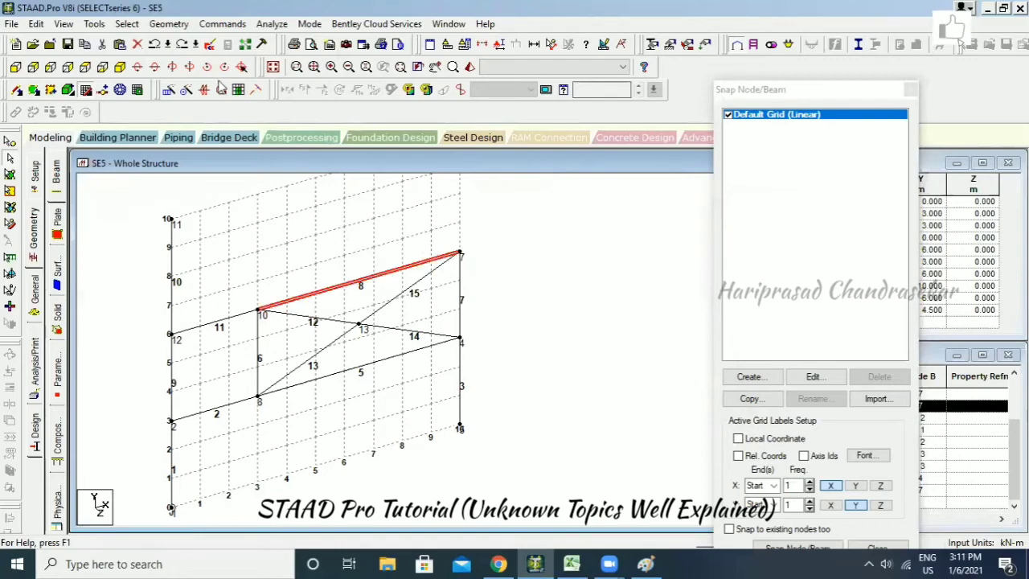
pyautogui.click(169, 24)
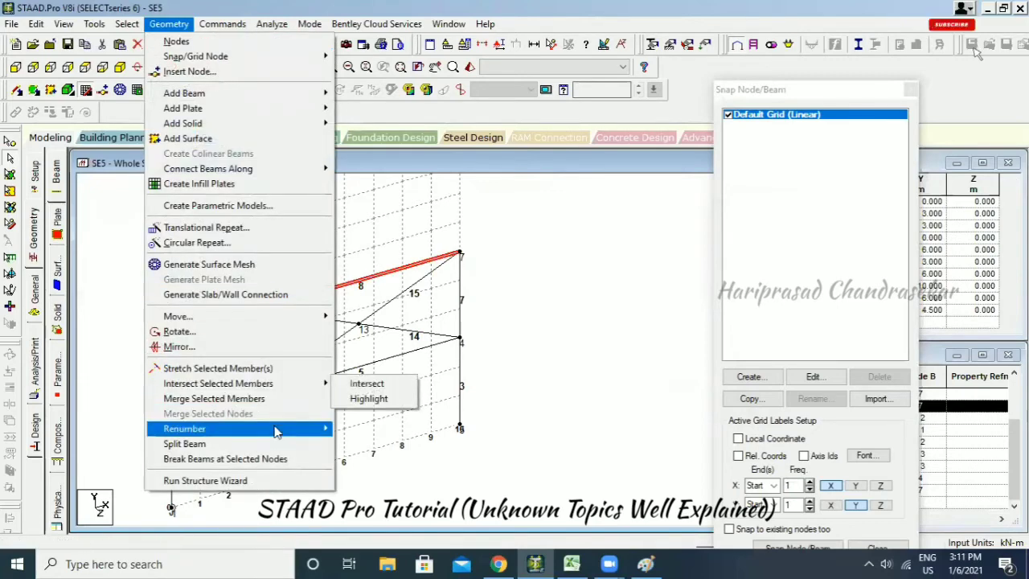
pyautogui.click(193, 443)
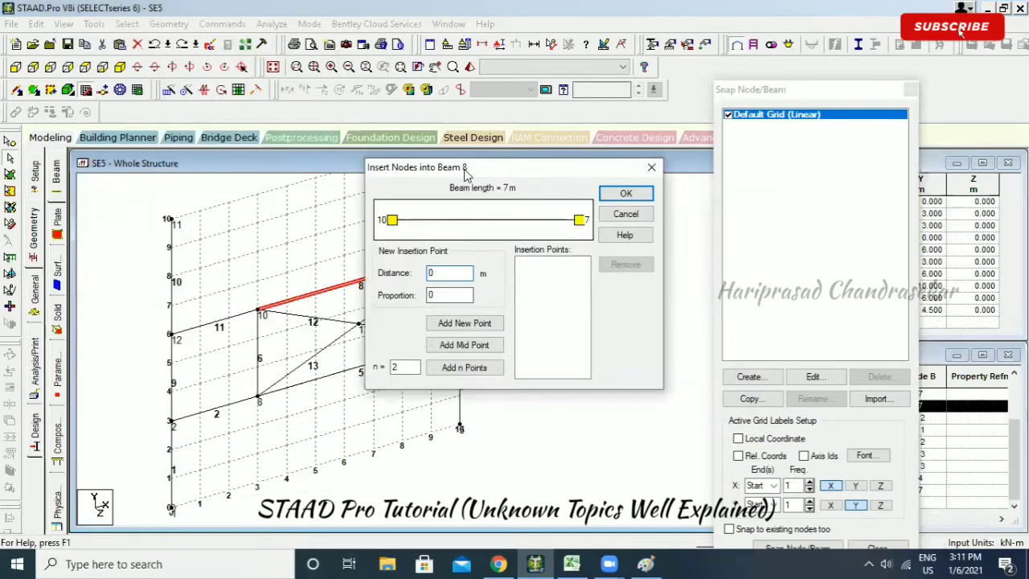
pyautogui.moveTo(471, 167); pyautogui.dragTo(595, 167)
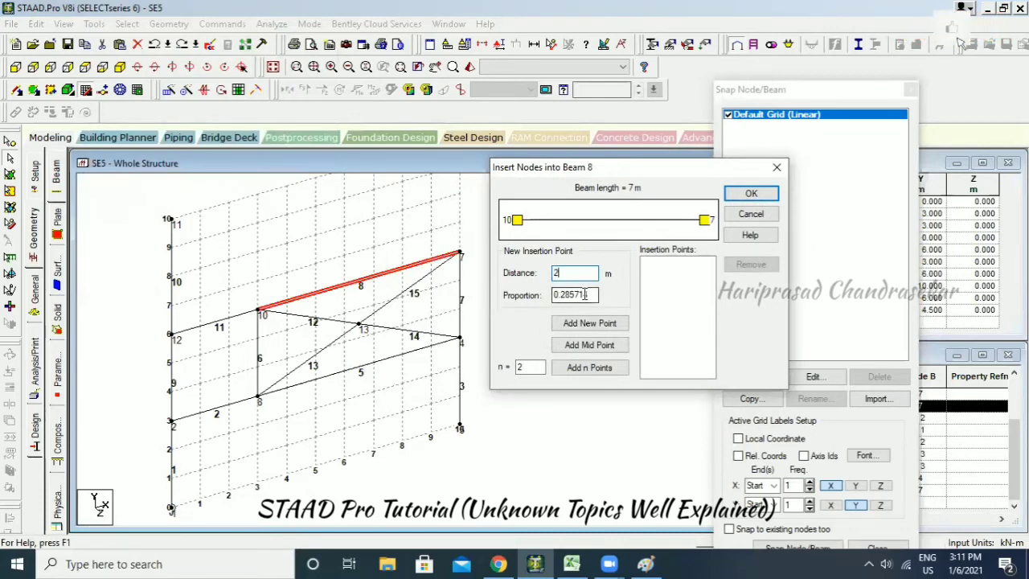
pyautogui.moveTo(589, 296); pyautogui.dragTo(522, 300)
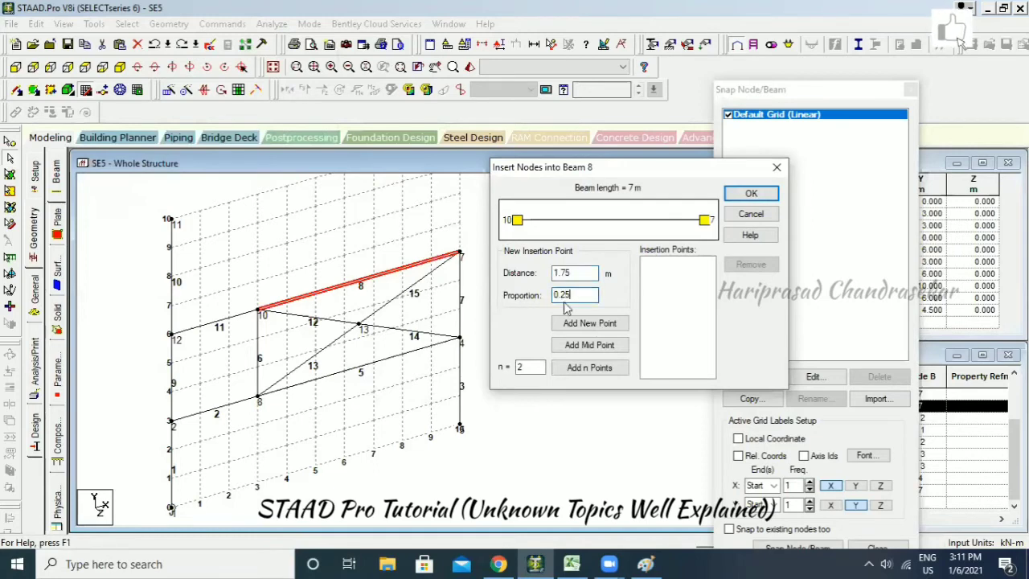
pyautogui.click(586, 323)
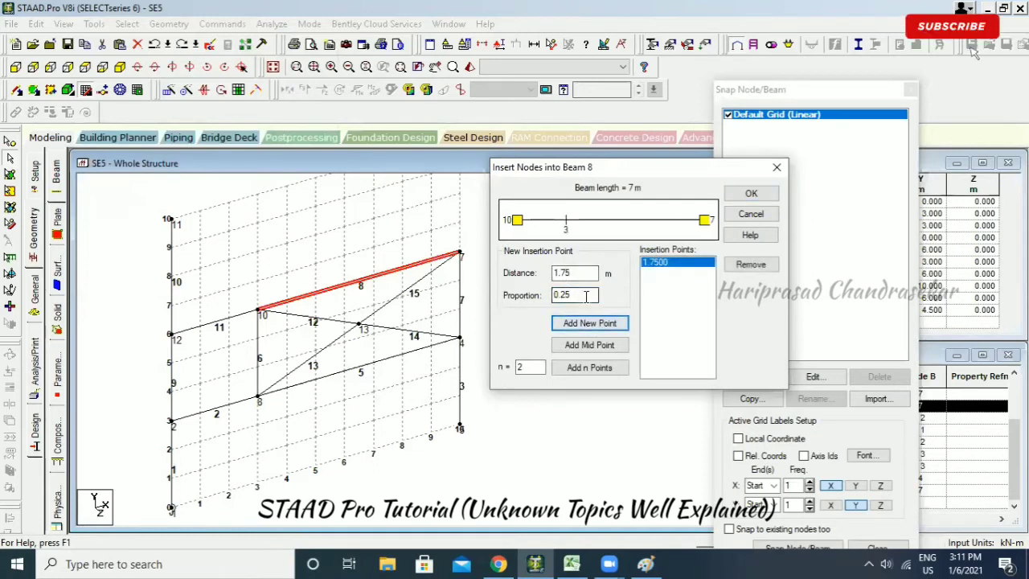
pyautogui.click(585, 323)
pyautogui.moveTo(594, 295); pyautogui.dragTo(539, 303)
pyautogui.write('0.75')
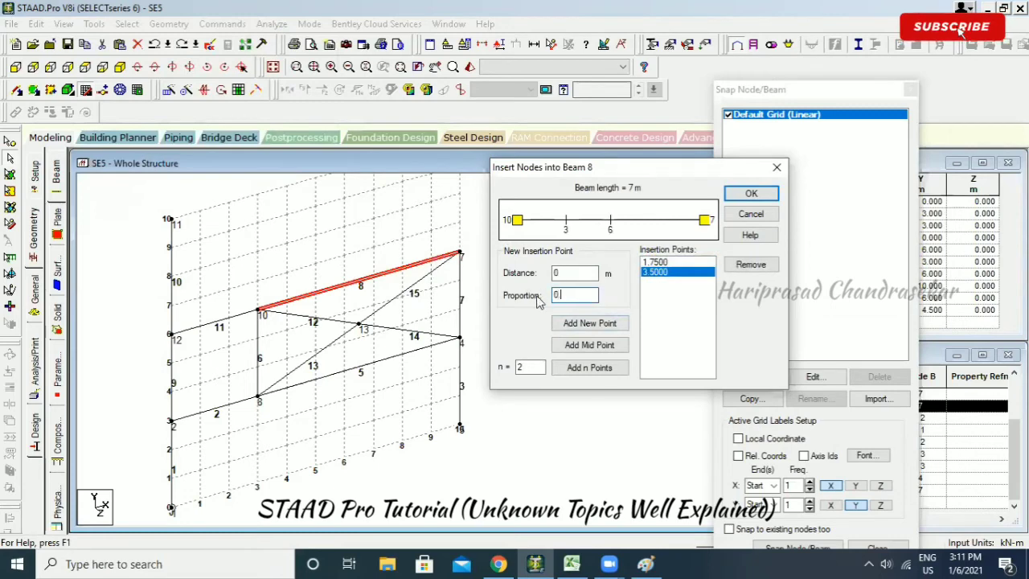
pyautogui.click(574, 324)
pyautogui.click(750, 193)
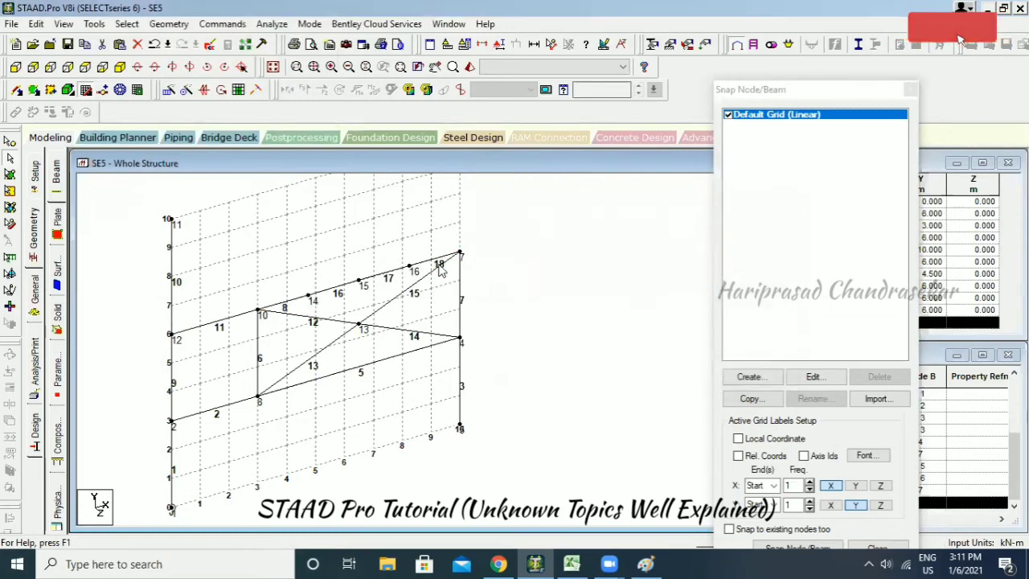
# Check new segments 17 and 18 by selecting them one at a time, and undo the quarter-point split.
pyautogui.click(385, 273)
pyautogui.click(433, 259)
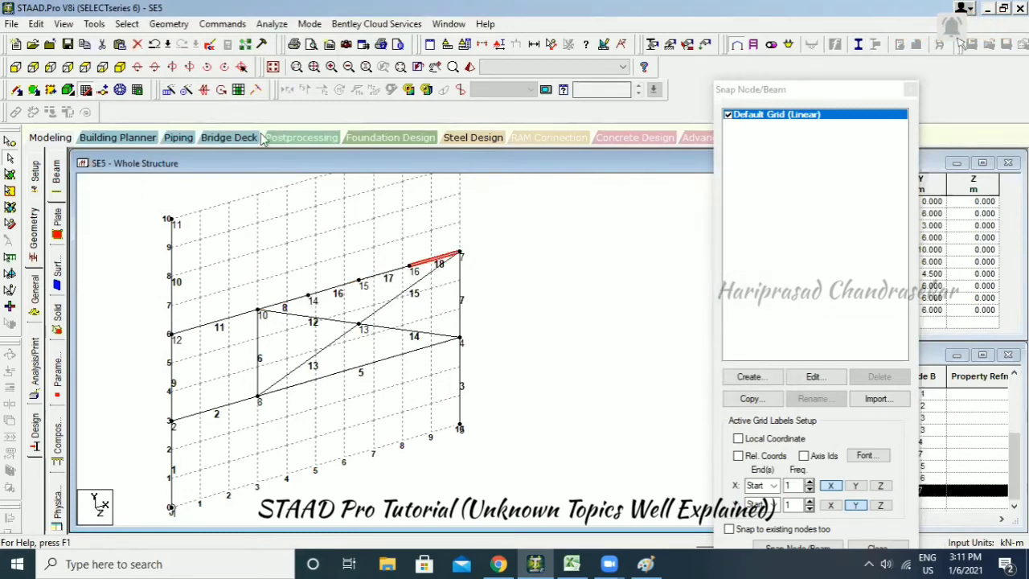
pyautogui.click(154, 45)
# Try splitting beam 8 at its midpoint and undo the split.
pyautogui.click(330, 287)
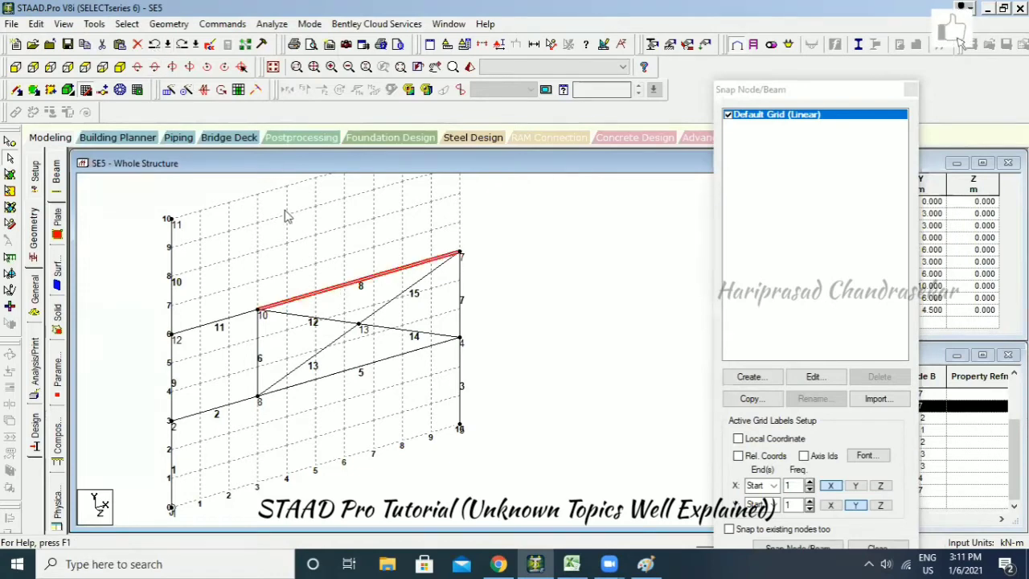
pyautogui.click(169, 23)
pyautogui.moveTo(245, 391)
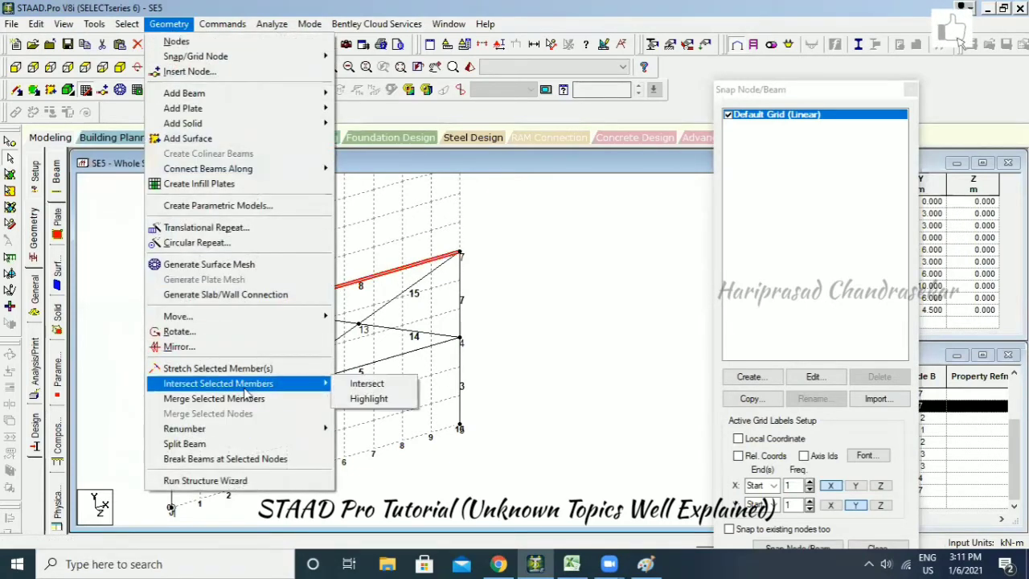
pyautogui.click(258, 444)
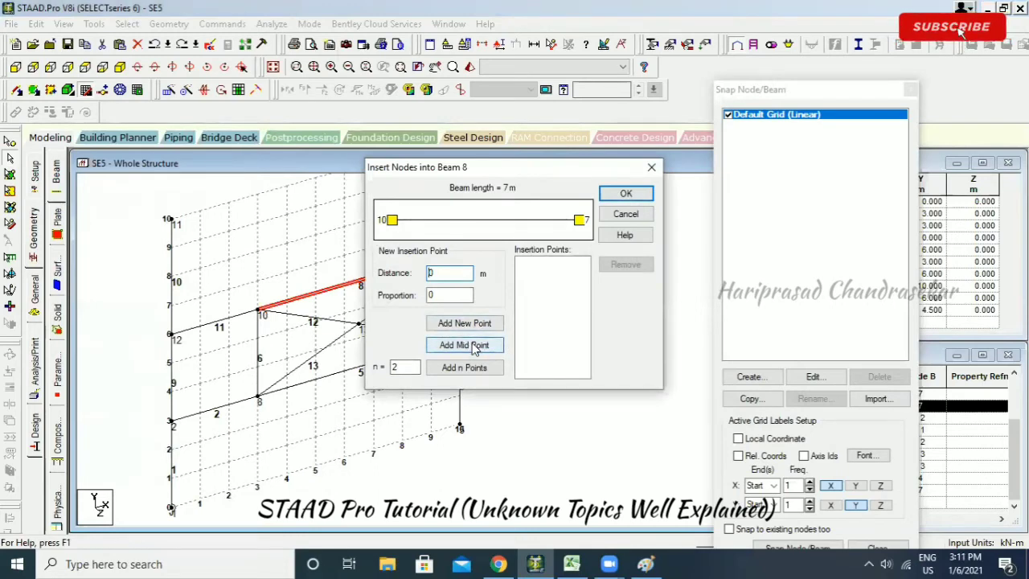
pyautogui.click(464, 345)
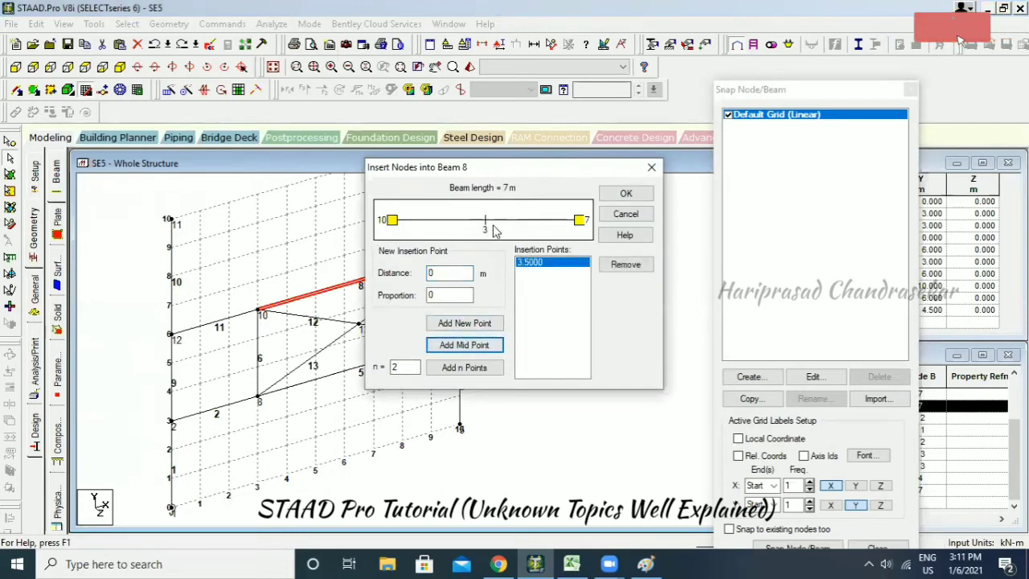
pyautogui.click(625, 194)
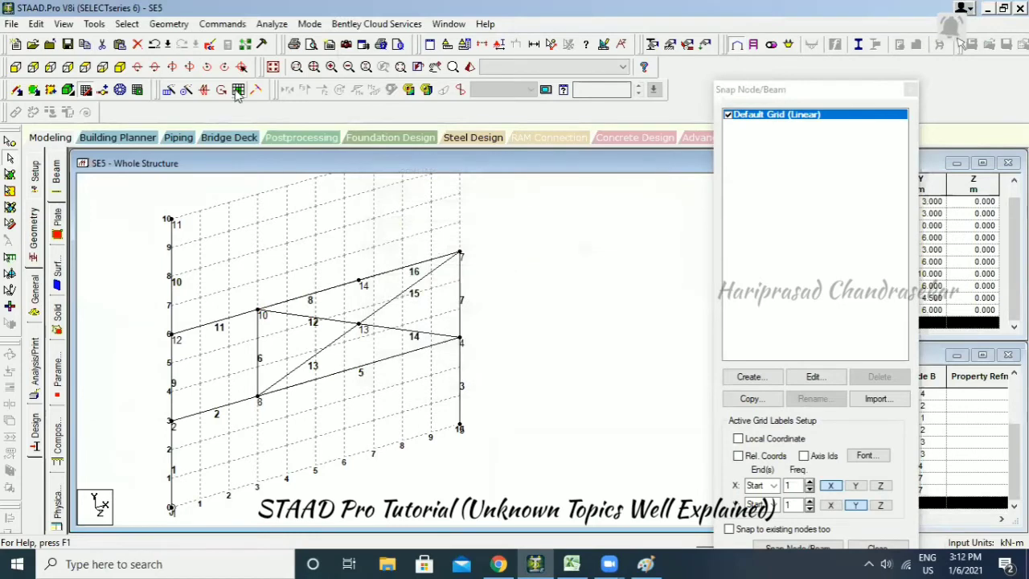
pyautogui.click(153, 44)
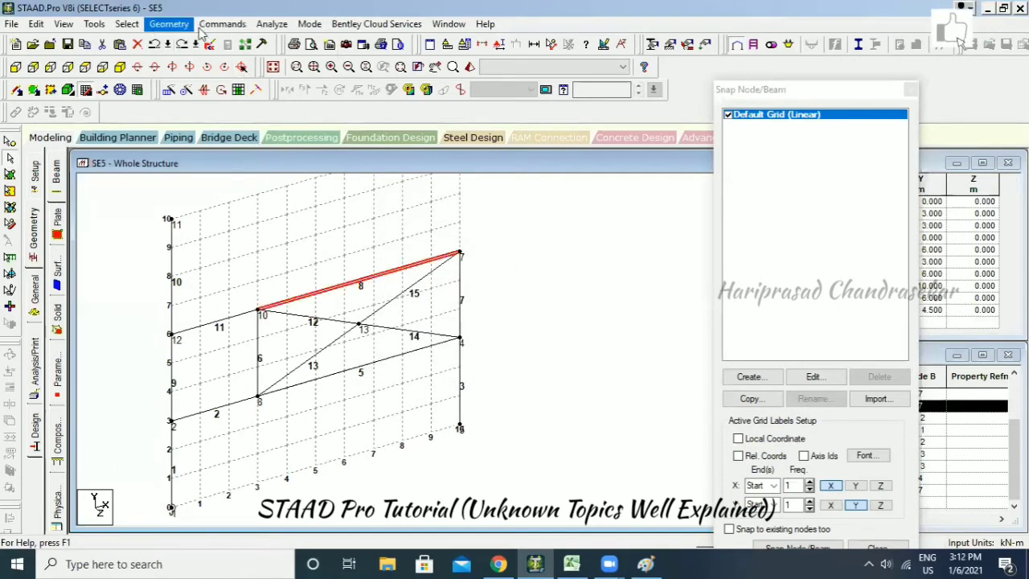
# Insert 10 equally spaced nodes into beam 8, between nodes 10 and 7.
pyautogui.click(169, 23)
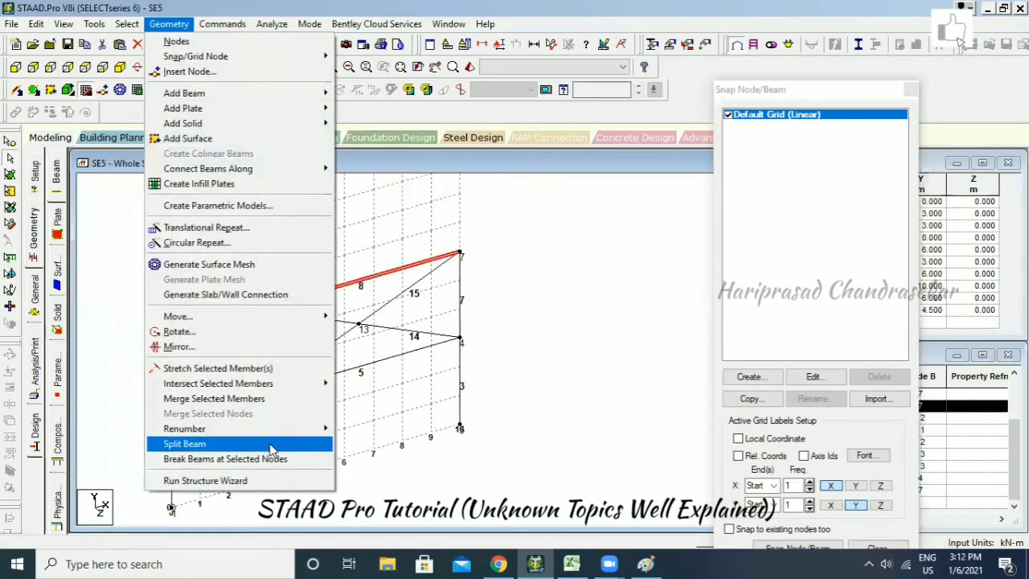
pyautogui.click(384, 263)
pyautogui.rightClick(384, 273)
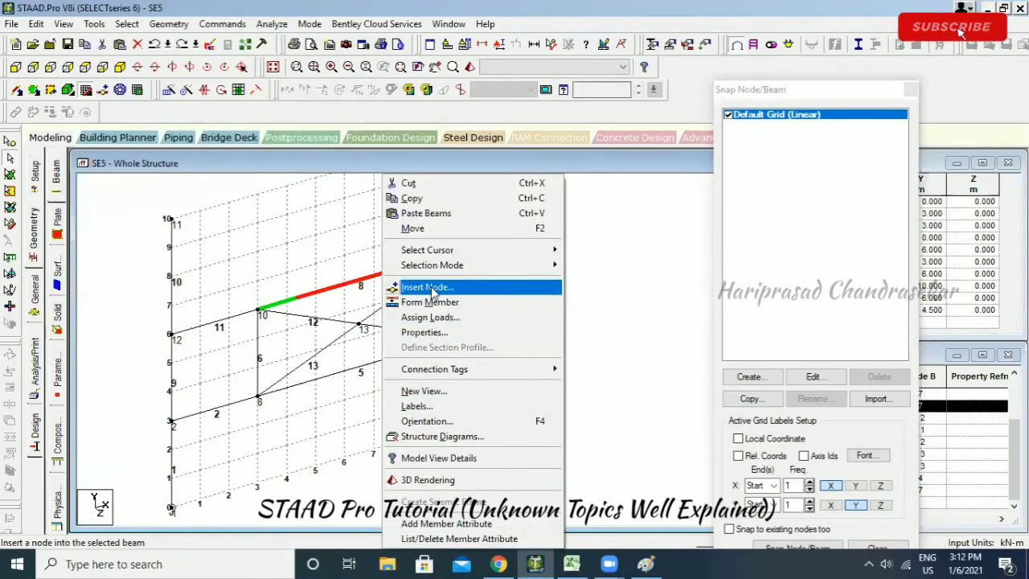
pyautogui.click(431, 291)
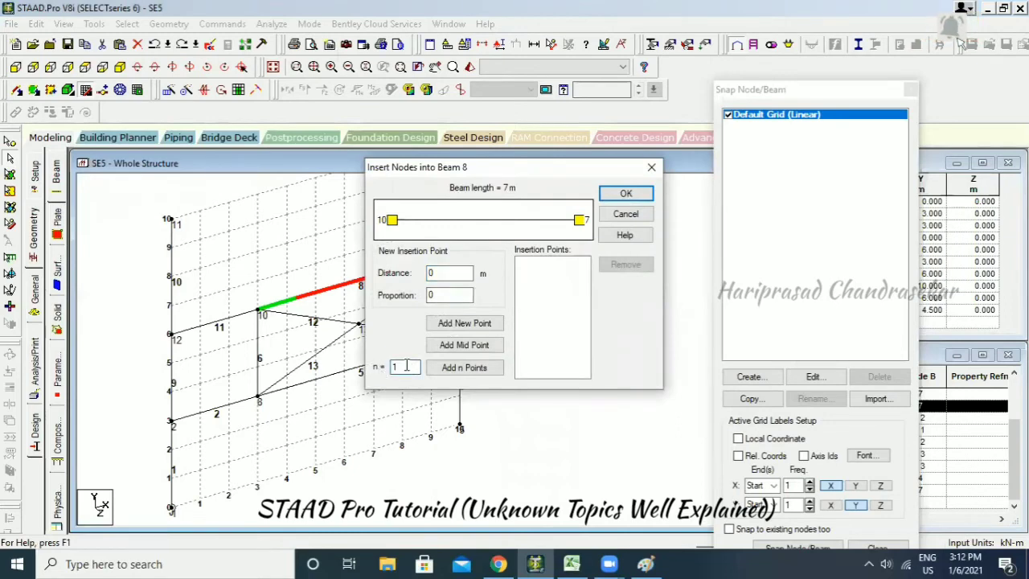
pyautogui.click(468, 368)
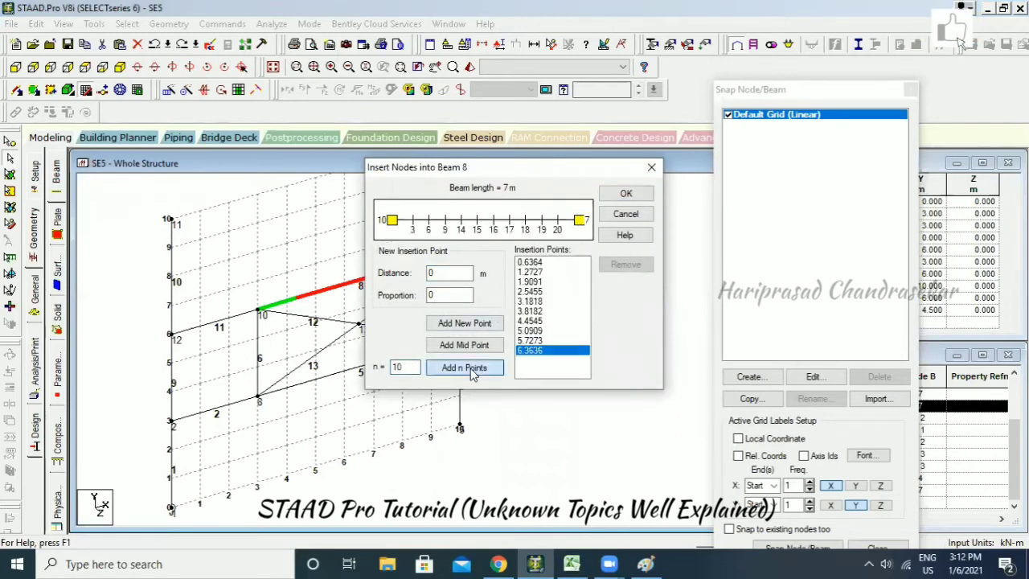
pyautogui.click(625, 193)
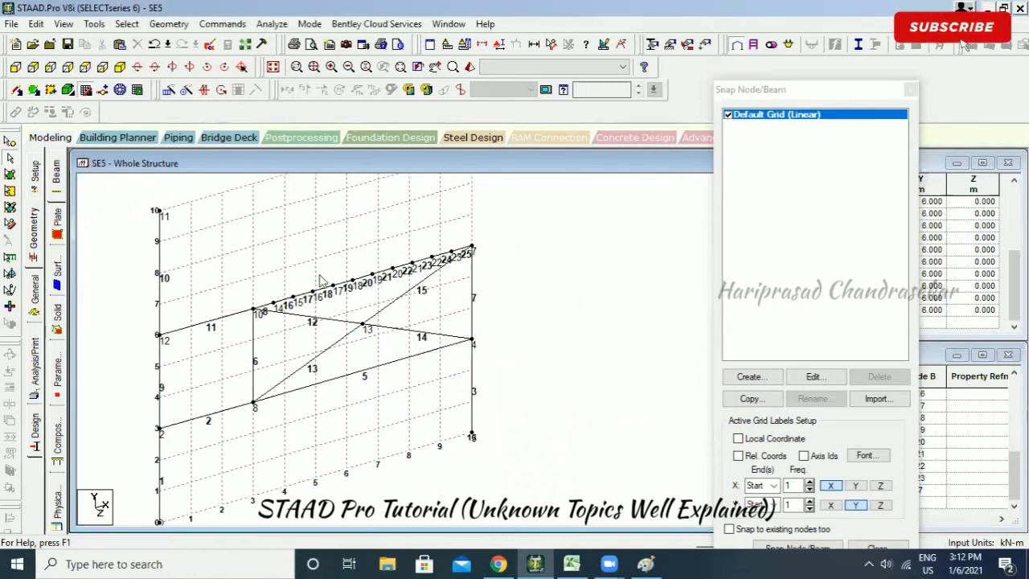
# Undo the ten-node split and split beam 8 at its midpoint instead.
pyautogui.click(166, 44)
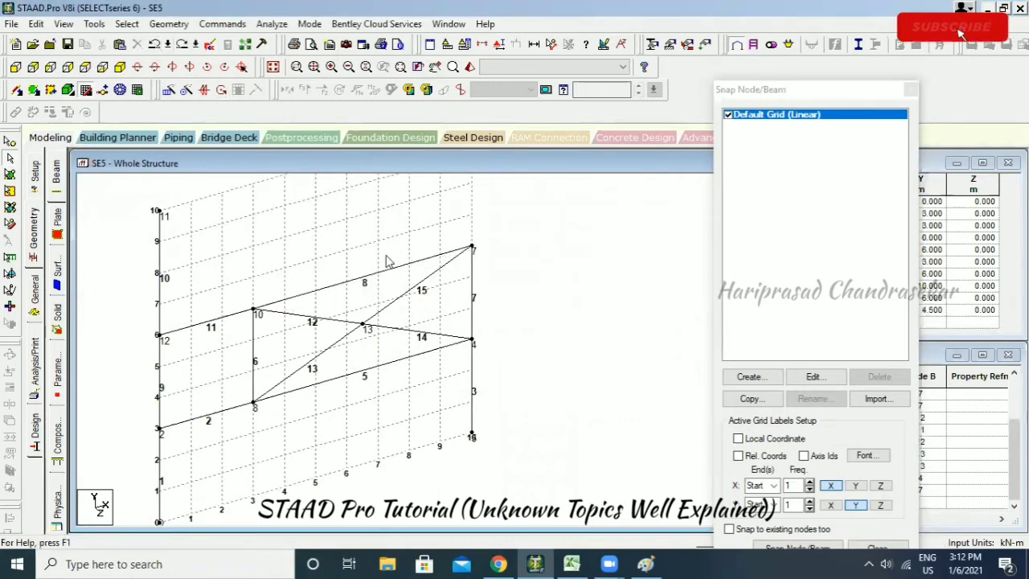
pyautogui.click(385, 272)
pyautogui.rightClick(386, 271)
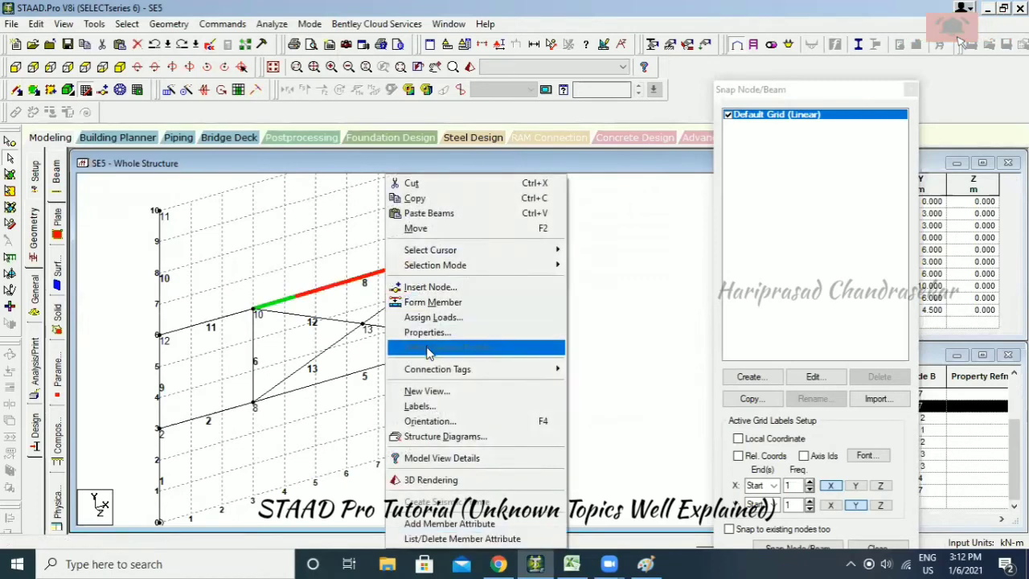
pyautogui.click(438, 288)
pyautogui.click(465, 343)
pyautogui.click(626, 193)
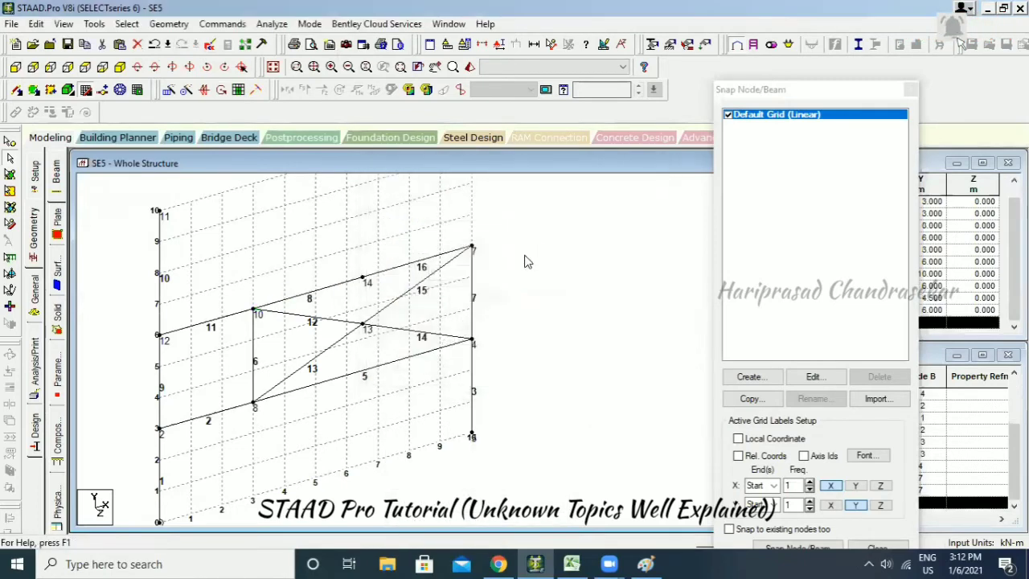
# Check the two halves of the split top beam by selecting them one at a time.
pyautogui.click(342, 285)
pyautogui.click(385, 273)
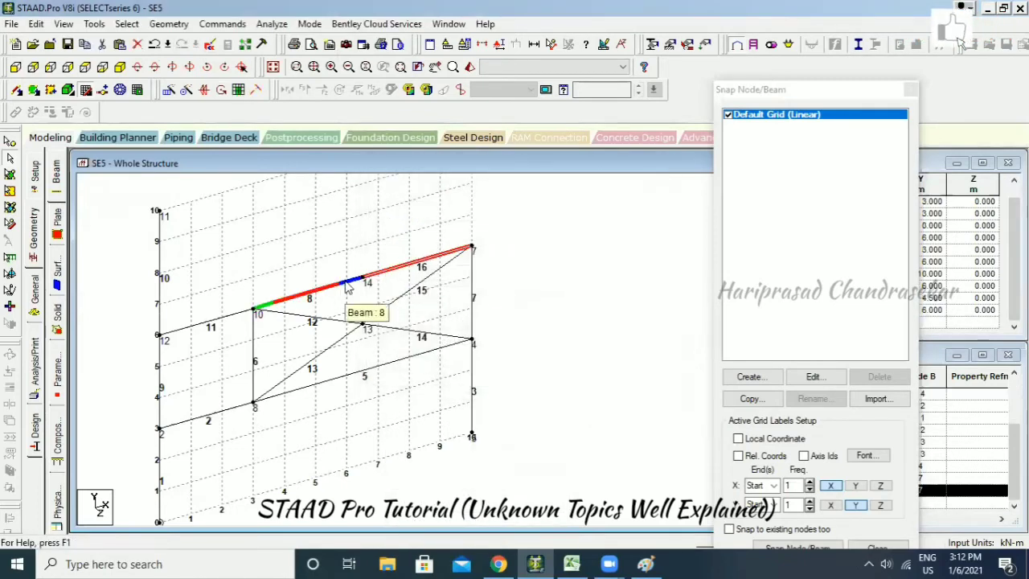
pyautogui.click(349, 284)
pyautogui.click(406, 270)
pyautogui.click(347, 285)
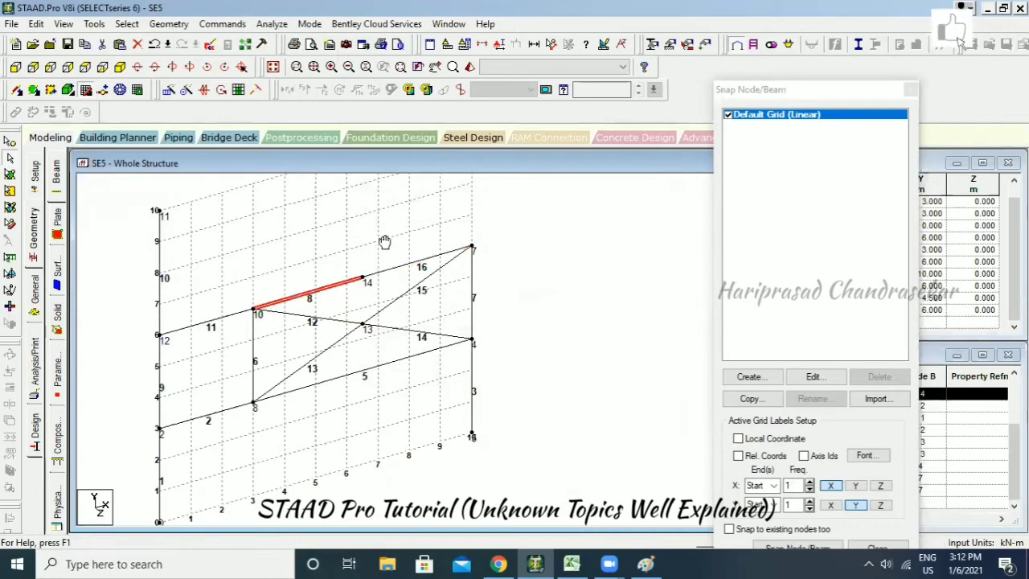
pyautogui.moveTo(385, 242); pyautogui.dragTo(437, 259, button='middle')
pyautogui.click(437, 257)
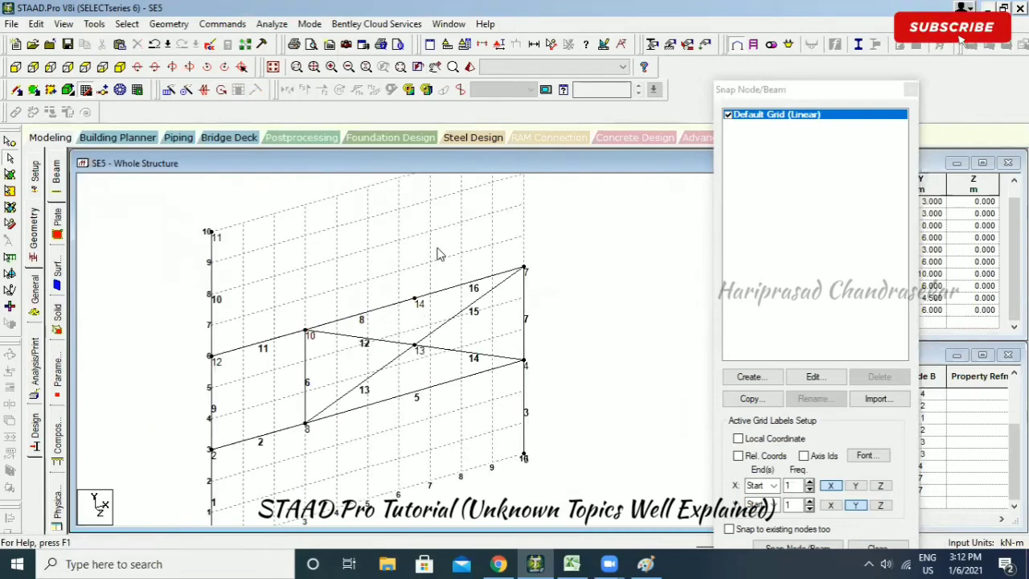
pyautogui.click(15, 67)
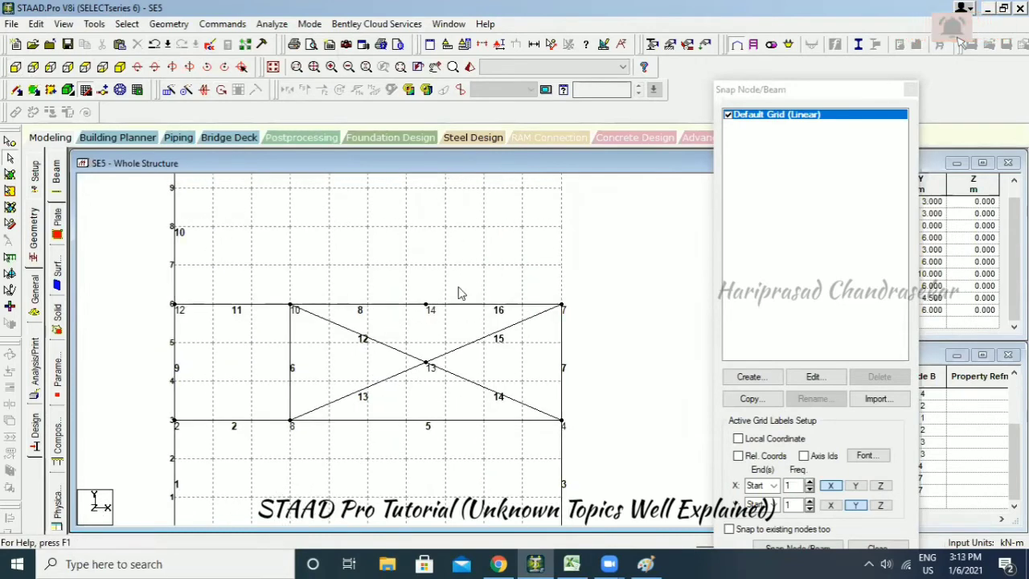
# Close the SE5 model with its changes saved and reopen it.
pyautogui.click(11, 24)
pyautogui.click(32, 69)
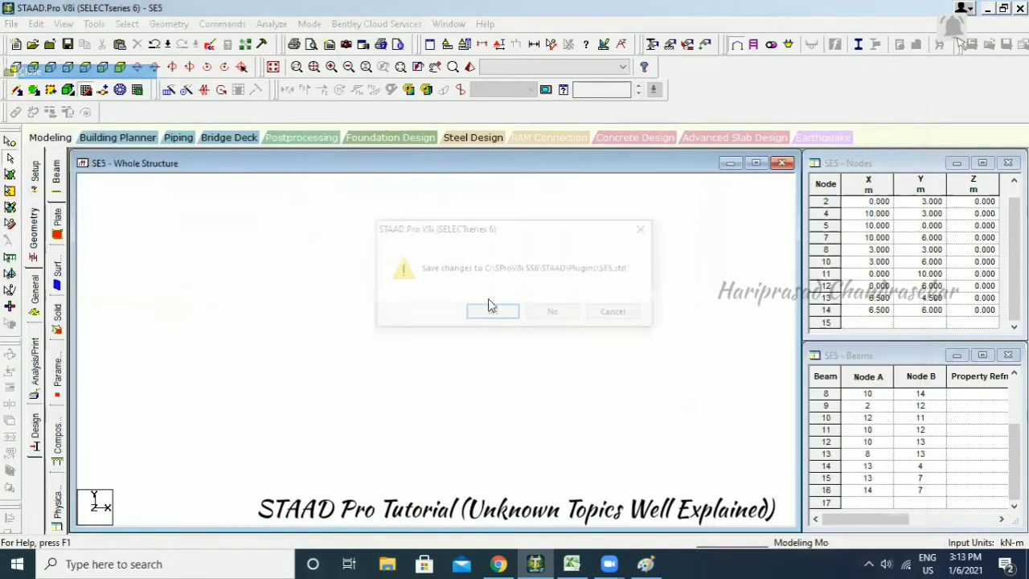
pyautogui.click(488, 299)
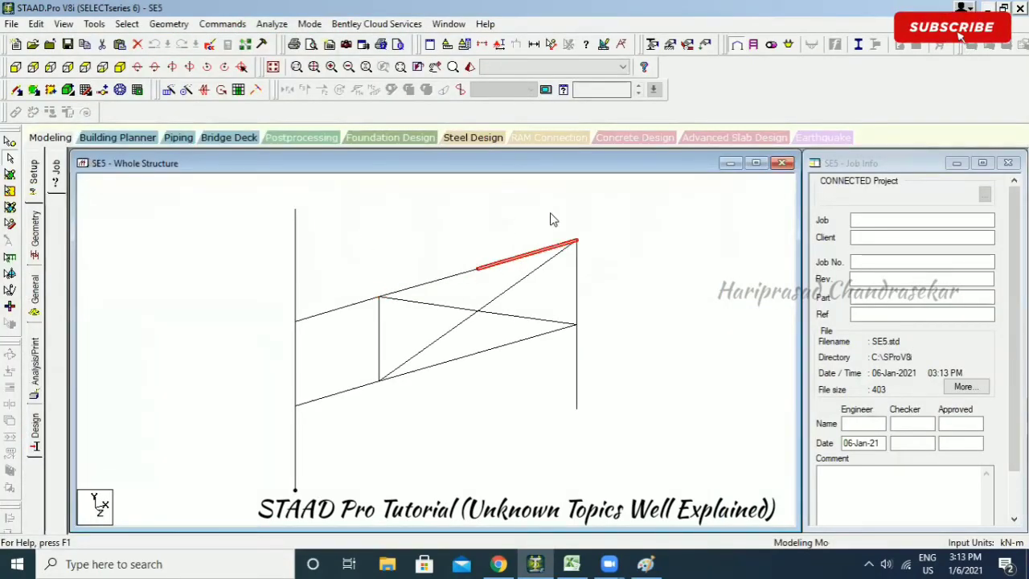
# Merge top beam segments 8 and 16 into a single member that retains beam number 8.
pyautogui.moveTo(605, 216); pyautogui.dragTo(367, 404)
pyautogui.moveTo(501, 224); pyautogui.dragTo(445, 295)
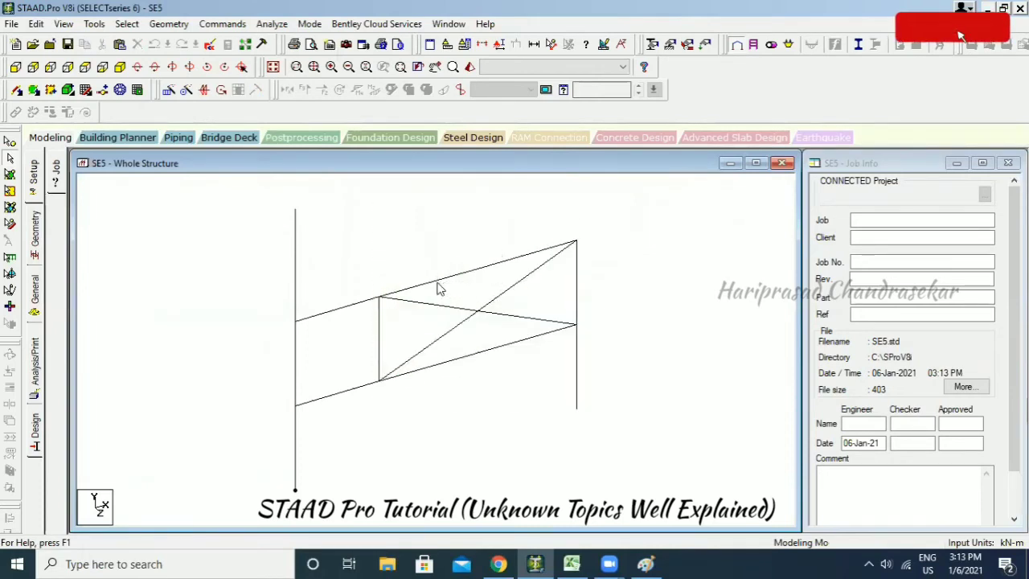
pyautogui.click(16, 66)
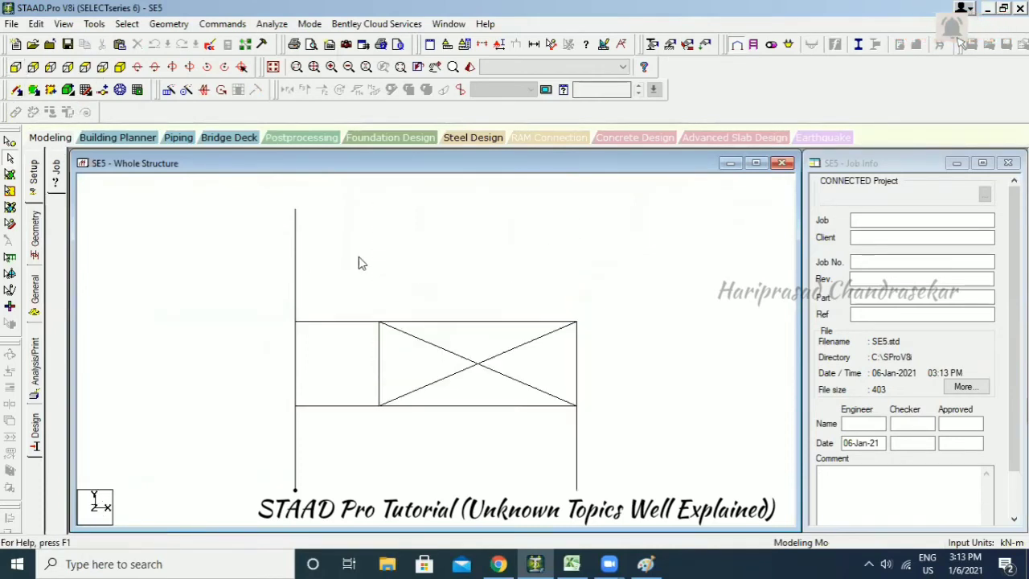
pyautogui.click(434, 322)
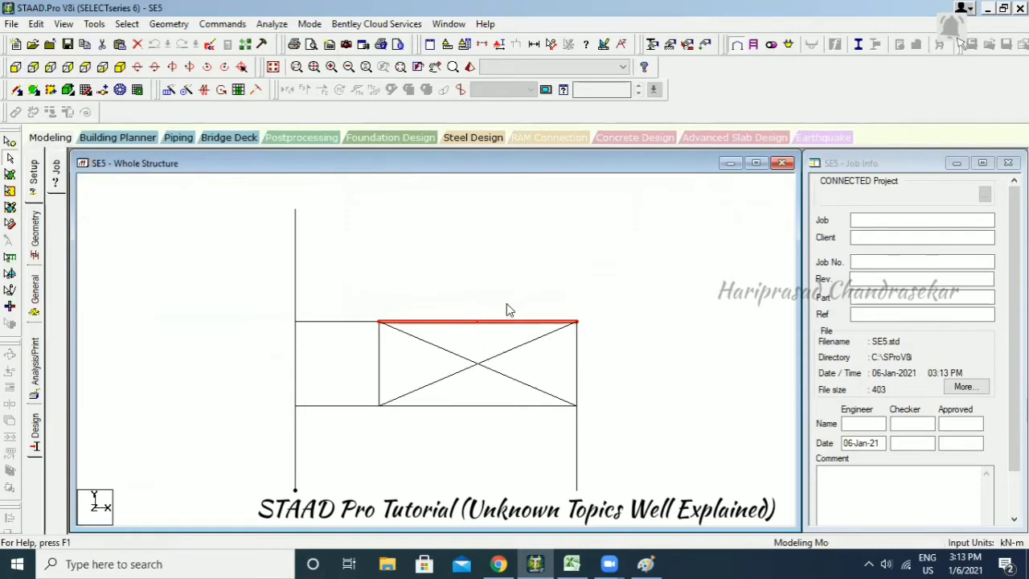
pyautogui.click(122, 68)
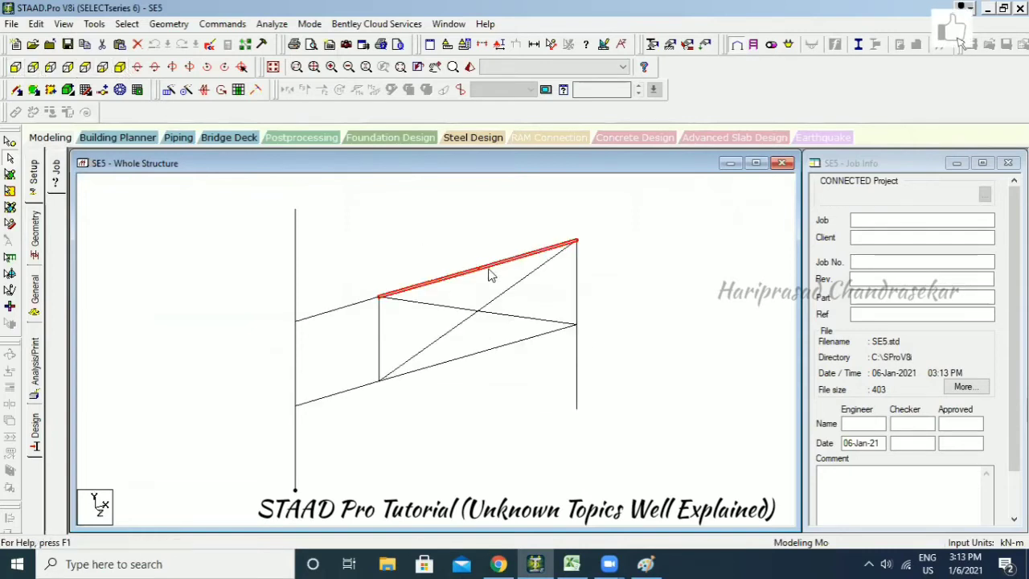
pyautogui.click(169, 23)
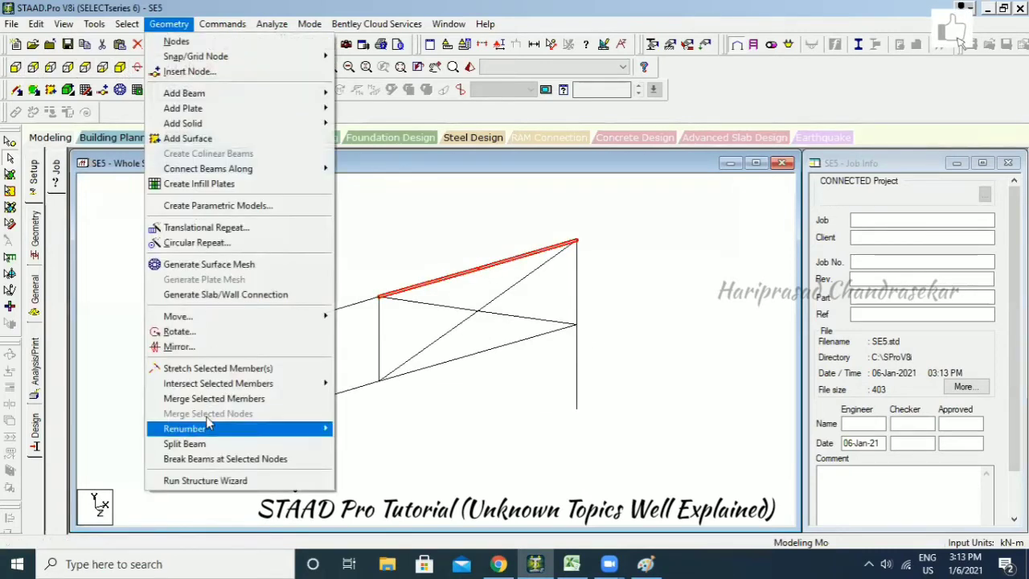
pyautogui.click(222, 399)
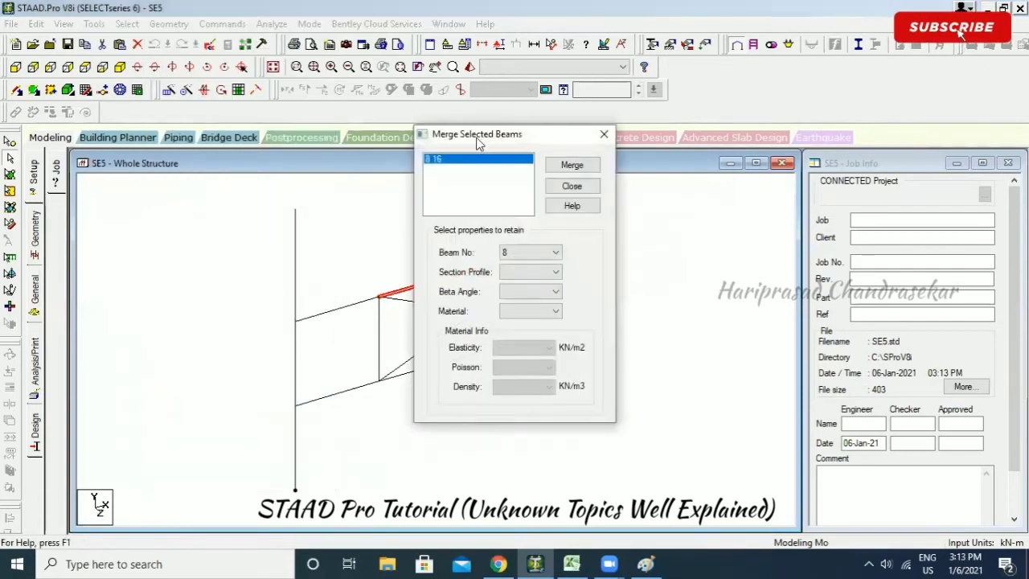
pyautogui.moveTo(475, 142); pyautogui.dragTo(426, 169)
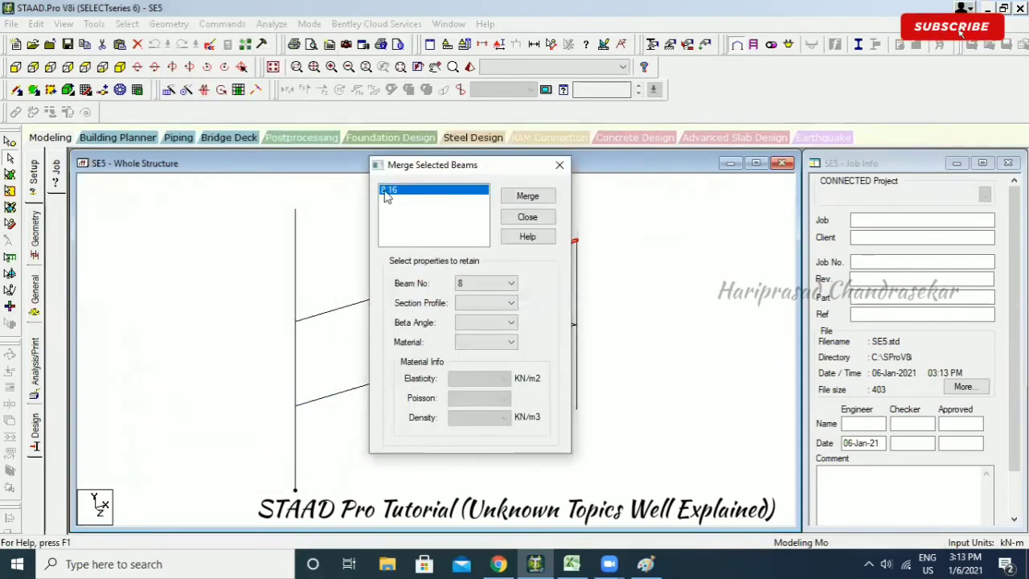
pyautogui.click(462, 284)
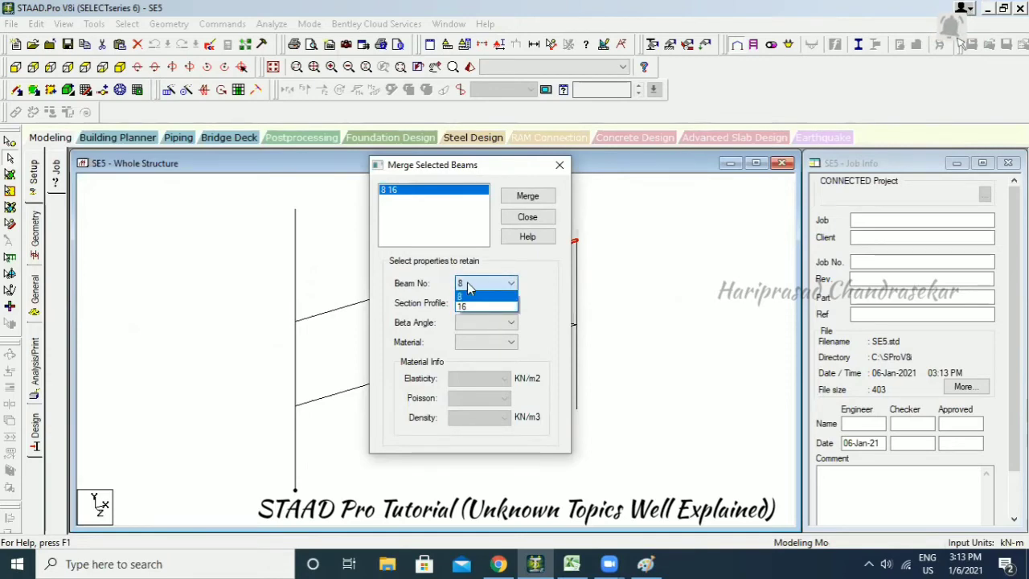
pyautogui.click(530, 284)
pyautogui.click(531, 198)
pyautogui.click(533, 219)
# Check the merged top beam by selecting it, and show the default linear snap grid.
pyautogui.click(508, 261)
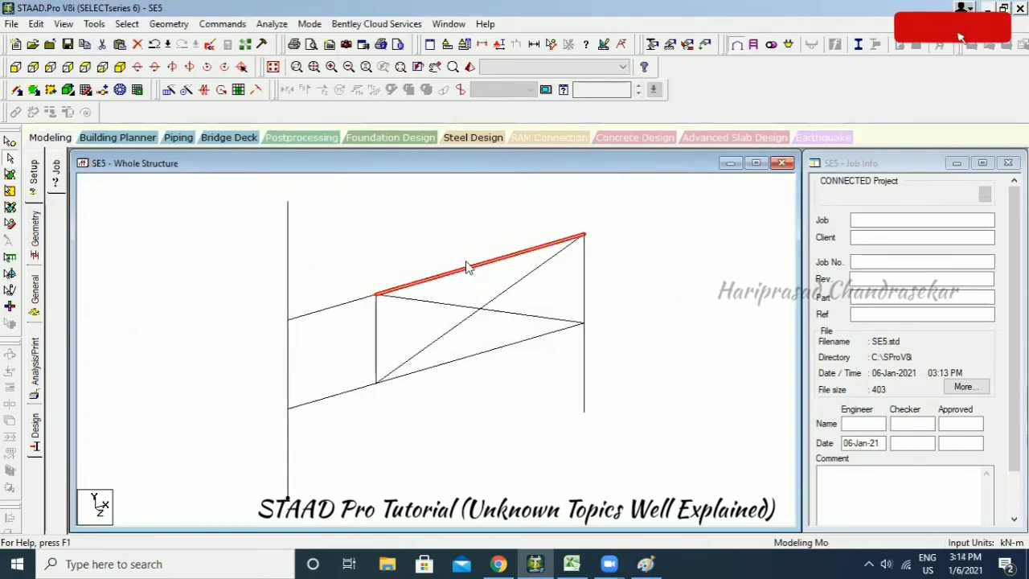
pyautogui.click(169, 23)
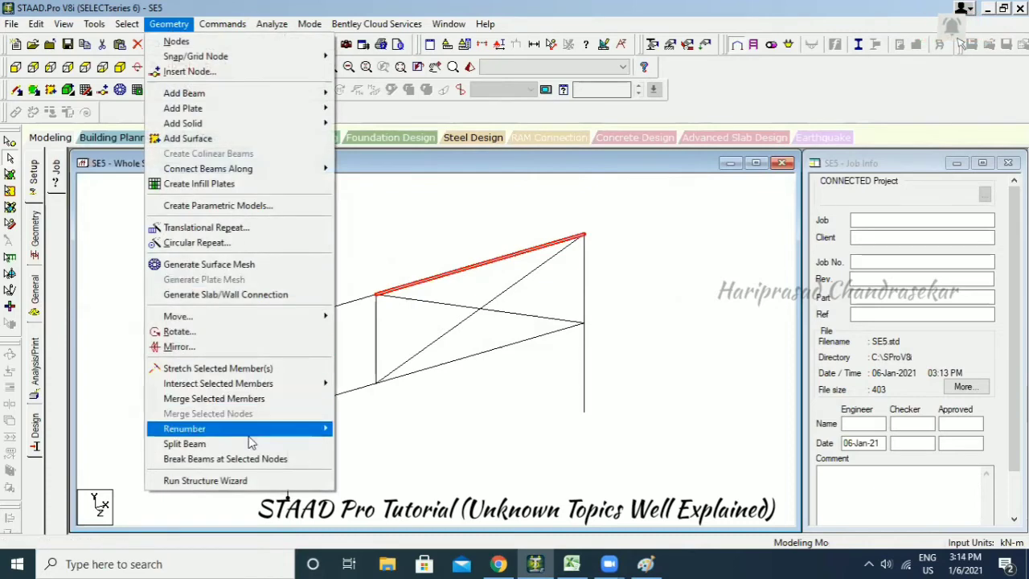
pyautogui.click(426, 249)
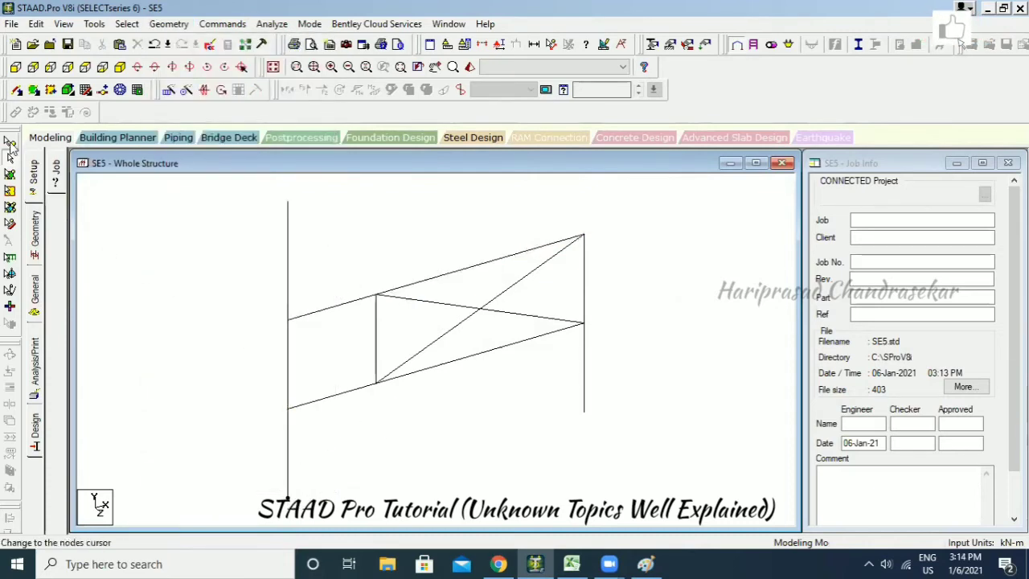
pyautogui.click(117, 91)
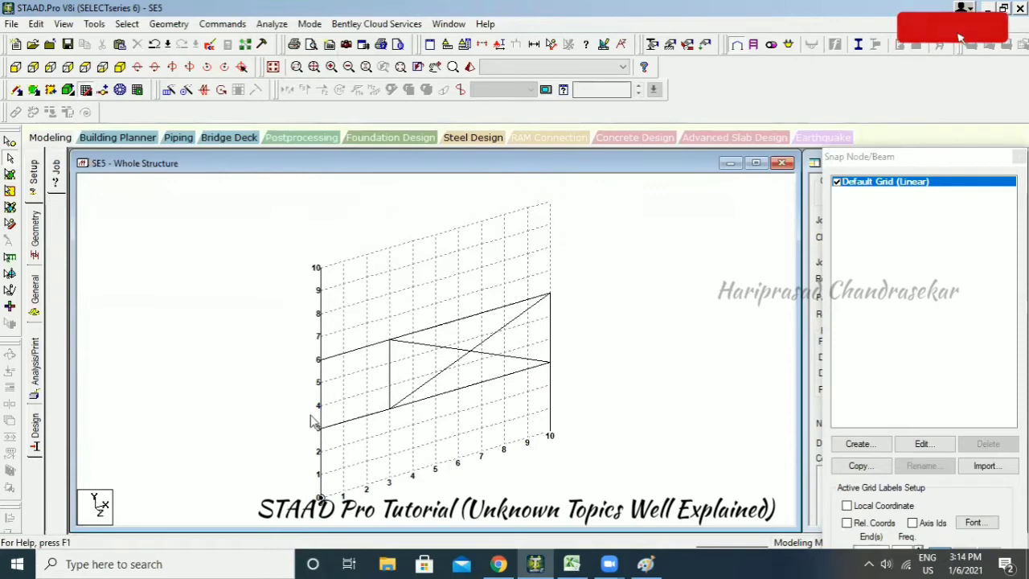
# Try to paste nodes with X, Y and Z offsets of 0 m while the node at (0, 3) is selected.
pyautogui.click(10, 141)
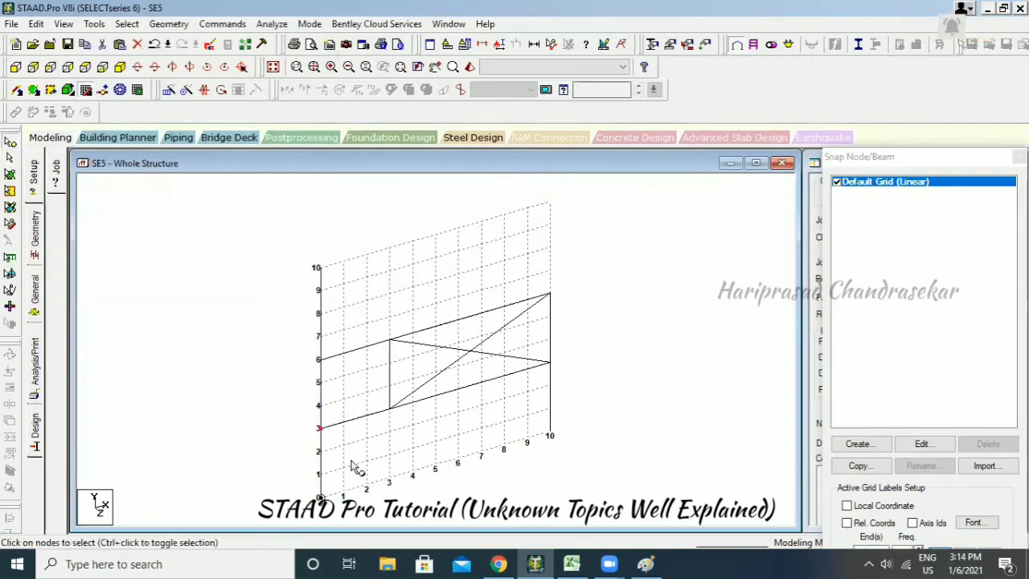
pyautogui.hotkey('ctrl', 'v')
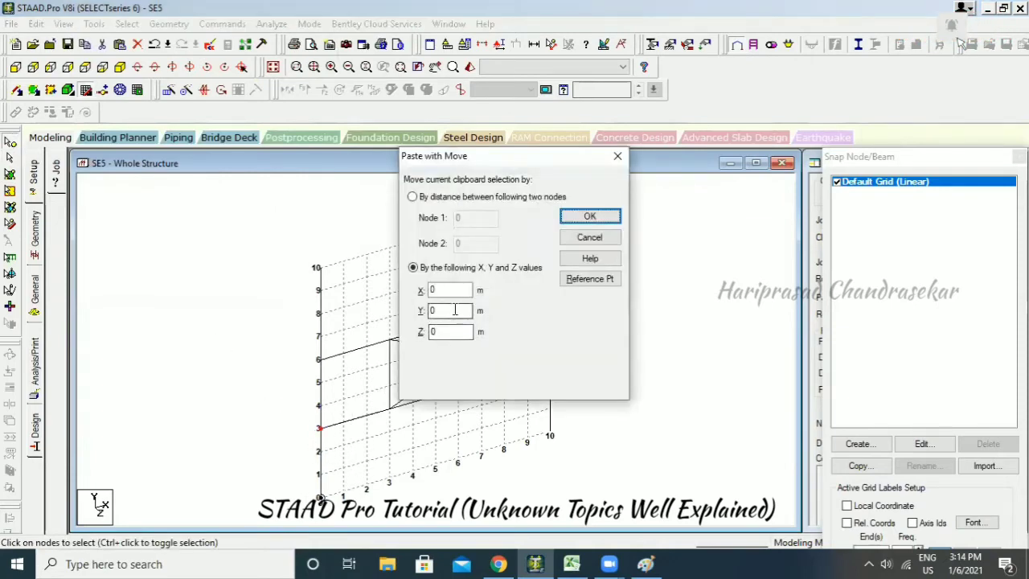
pyautogui.press('Return')
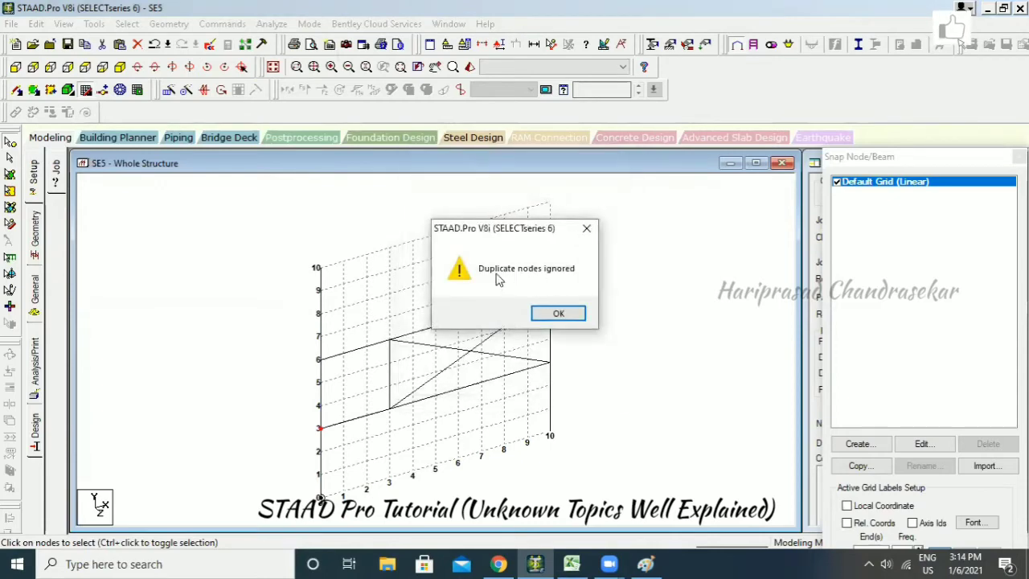
pyautogui.click(559, 314)
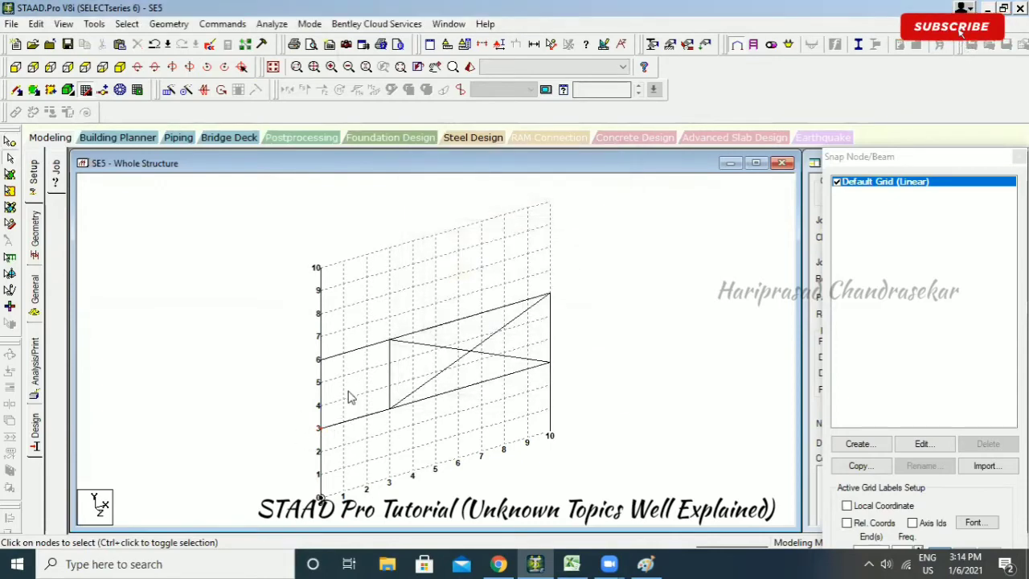
# Display node numbers and mirror all members except the vertical line at X = 0 as a copy about the Y-Z plane through node 1.
pyautogui.hotkey('shift', 'n')
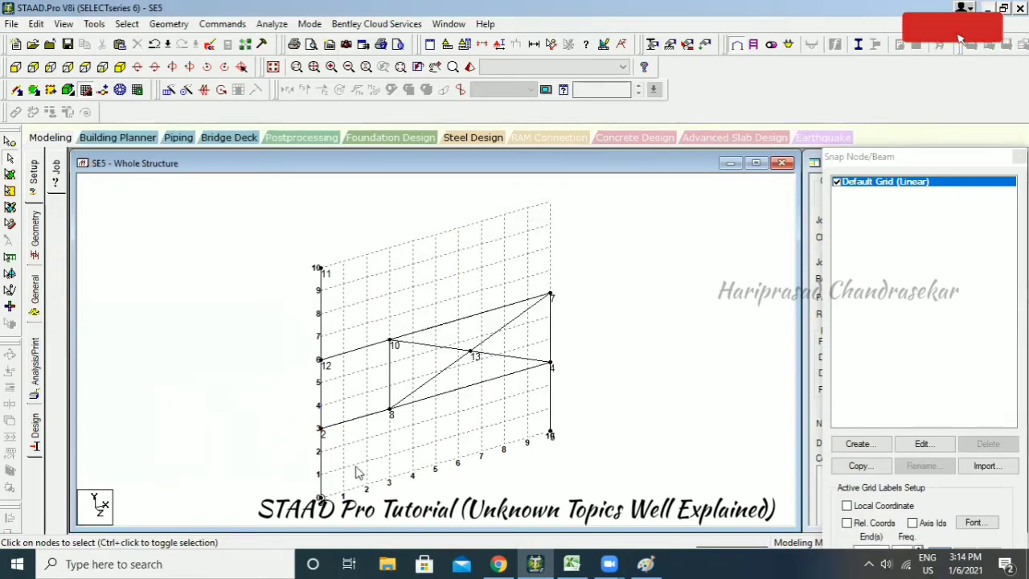
pyautogui.moveTo(432, 420); pyautogui.dragTo(381, 410, button='middle')
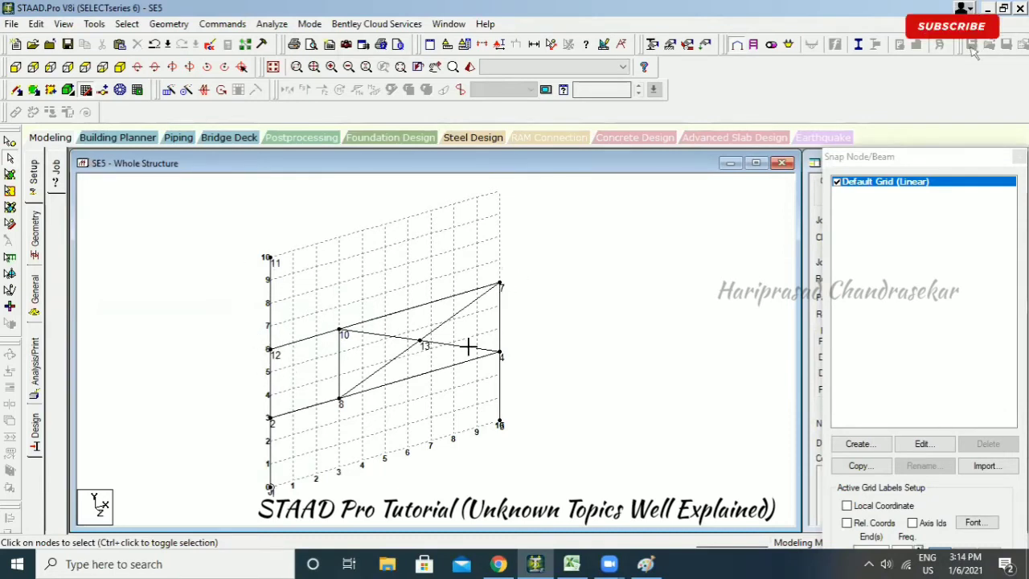
pyautogui.moveTo(531, 265); pyautogui.dragTo(319, 513)
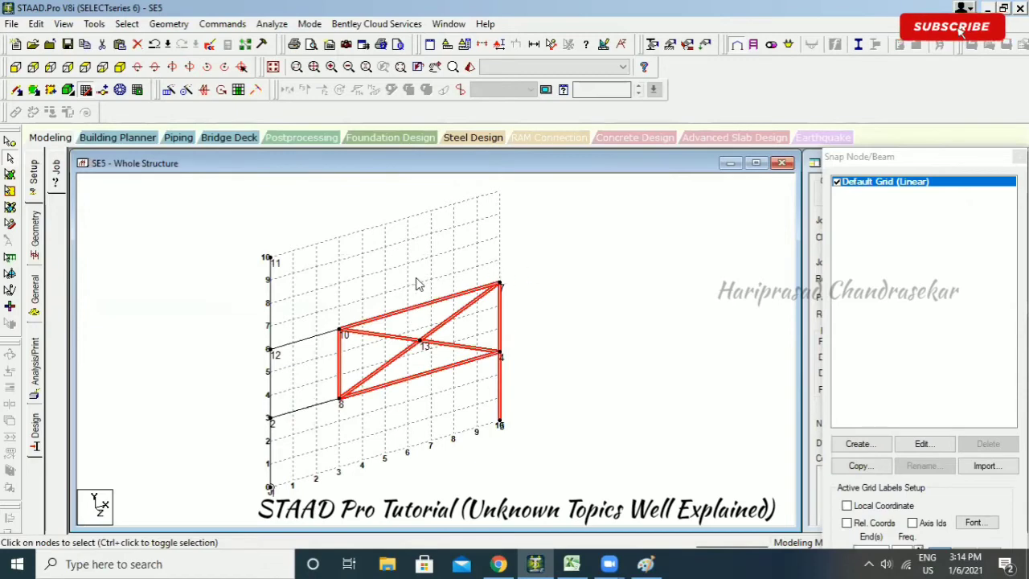
pyautogui.moveTo(532, 247); pyautogui.dragTo(326, 474)
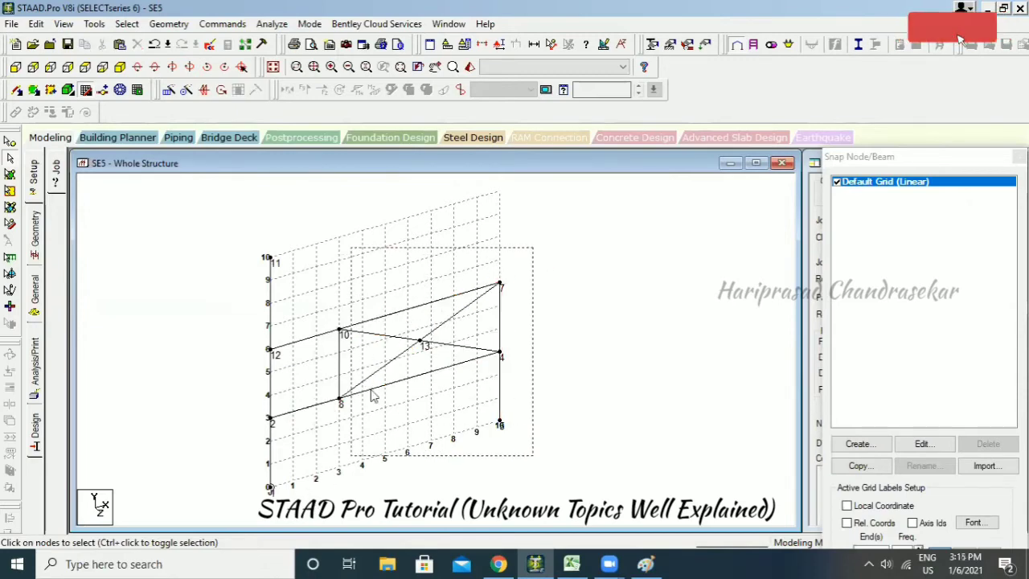
pyautogui.click(16, 68)
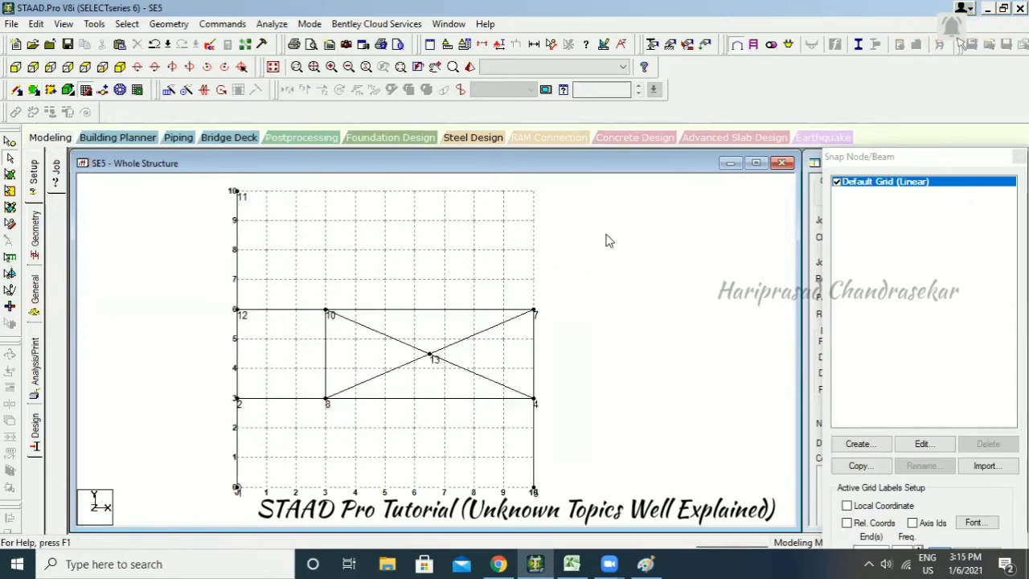
pyautogui.moveTo(610, 252); pyautogui.dragTo(295, 490)
pyautogui.click(119, 68)
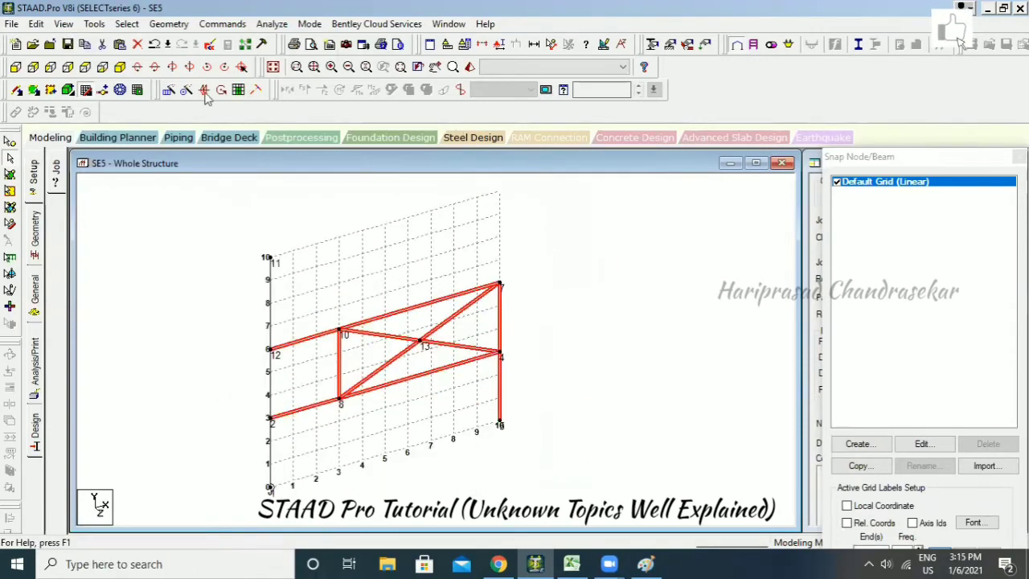
pyautogui.click(205, 91)
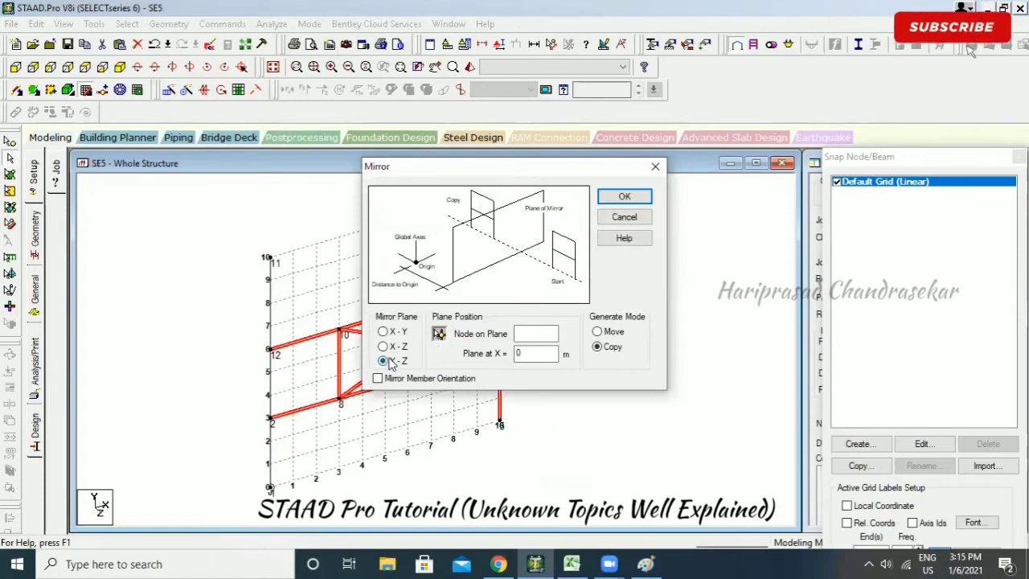
pyautogui.click(439, 333)
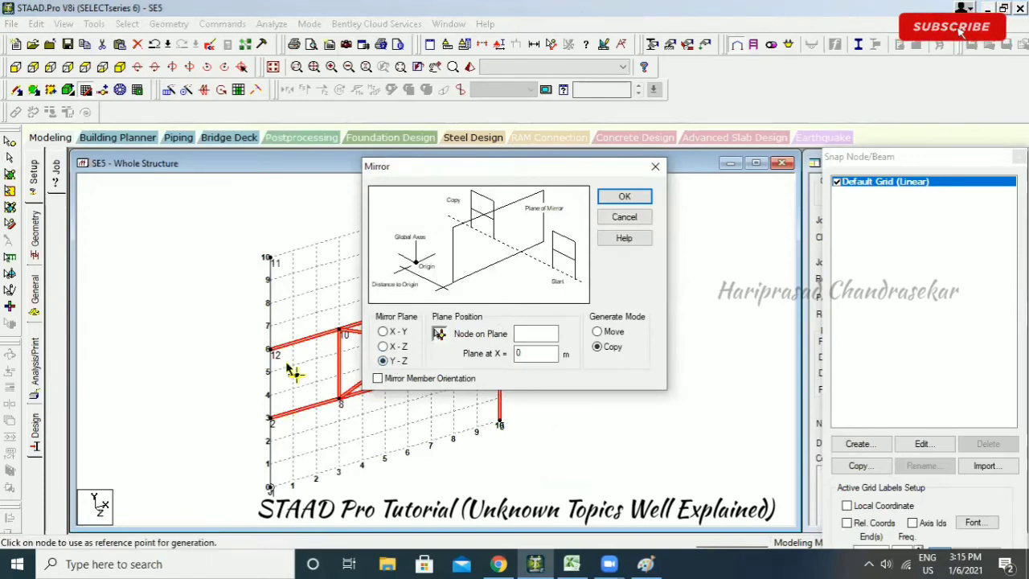
pyautogui.click(271, 487)
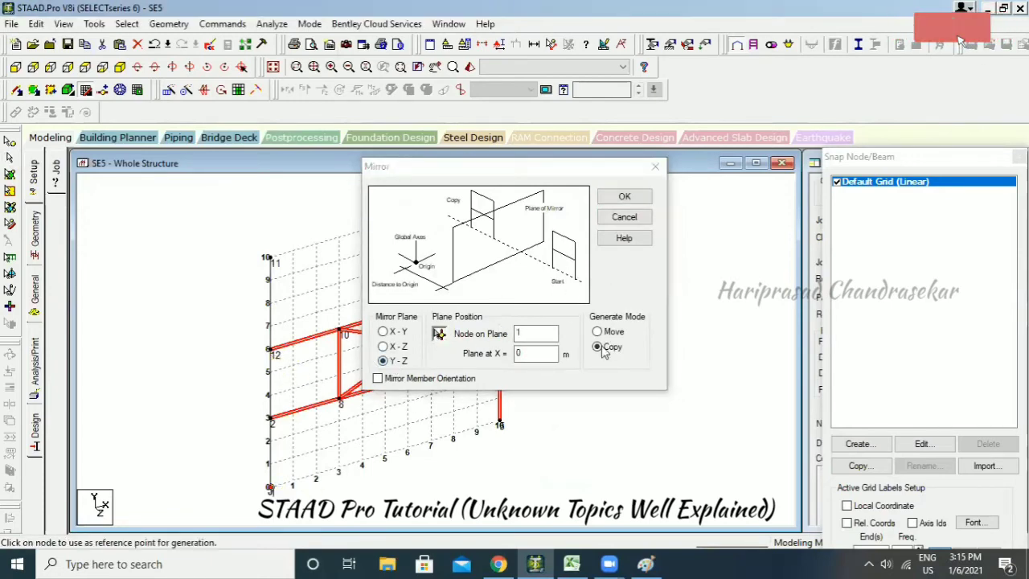
pyautogui.click(621, 194)
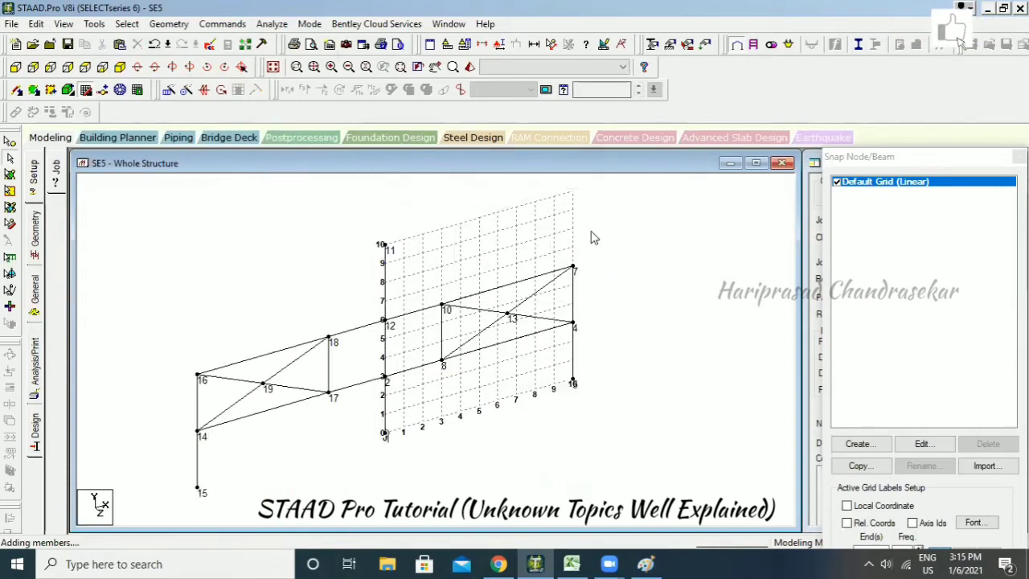
# Try to paste a copy of the vertical member between nodes 11 and 12 at a Z offset of 10 m, using a reference point.
pyautogui.click(384, 286)
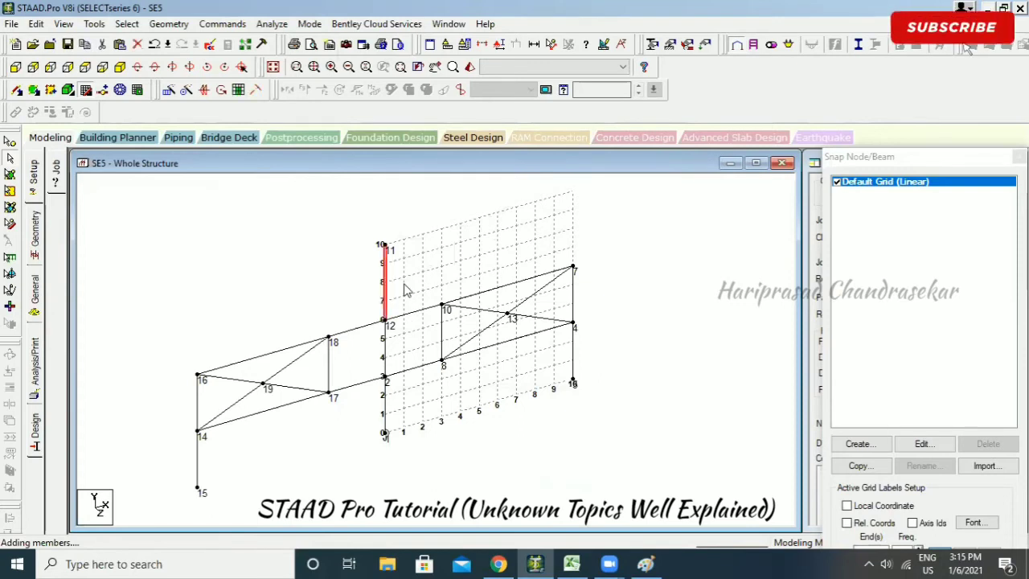
pyautogui.hotkey('ctrl', 'v')
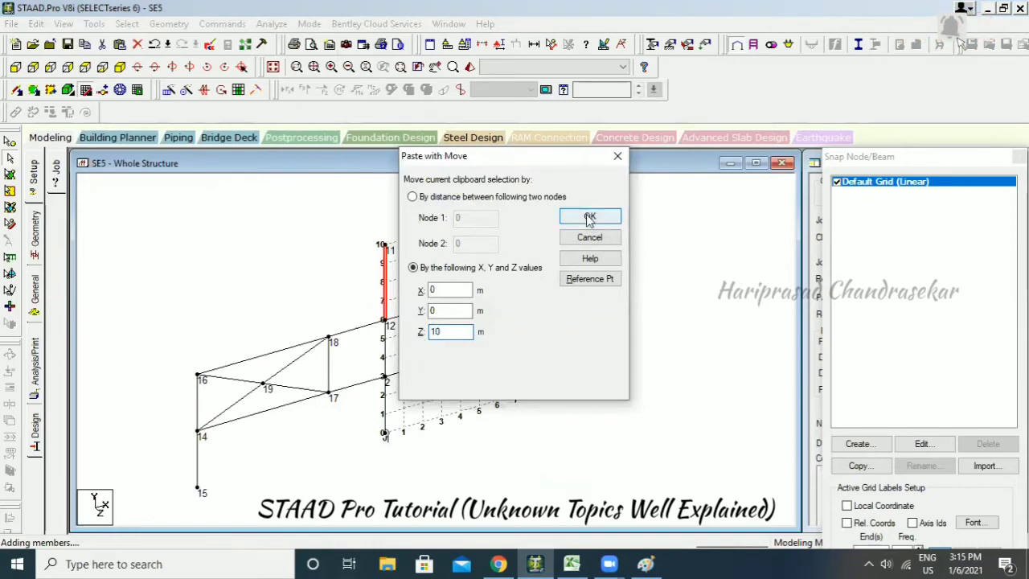
pyautogui.click(590, 279)
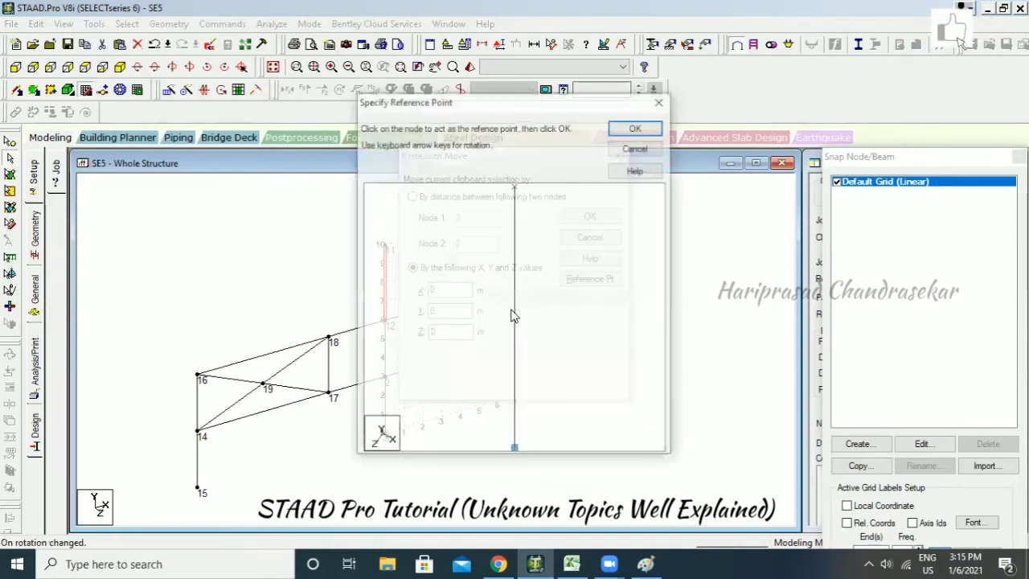
pyautogui.click(615, 128)
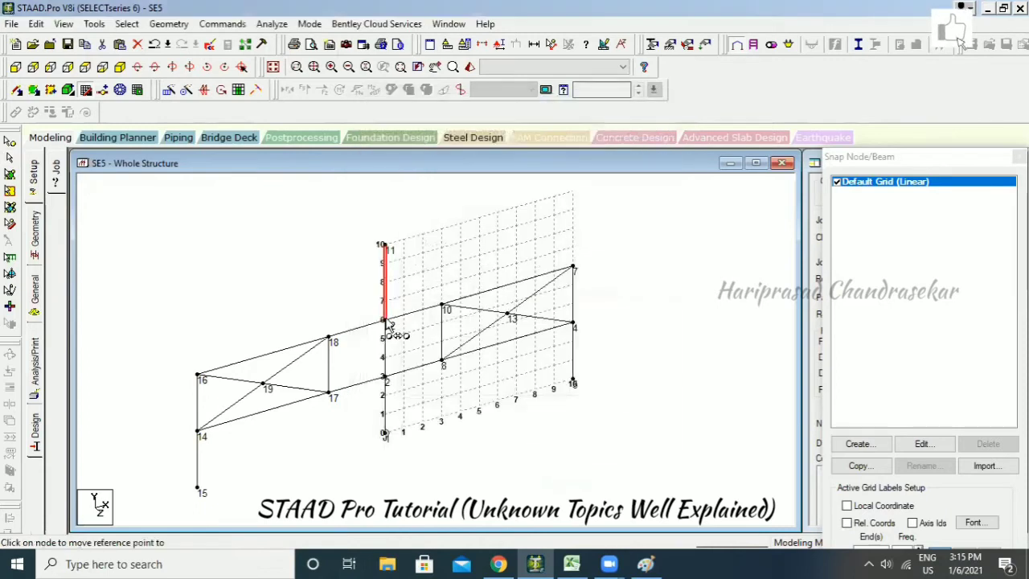
pyautogui.click(386, 323)
pyautogui.doubleClick(450, 331)
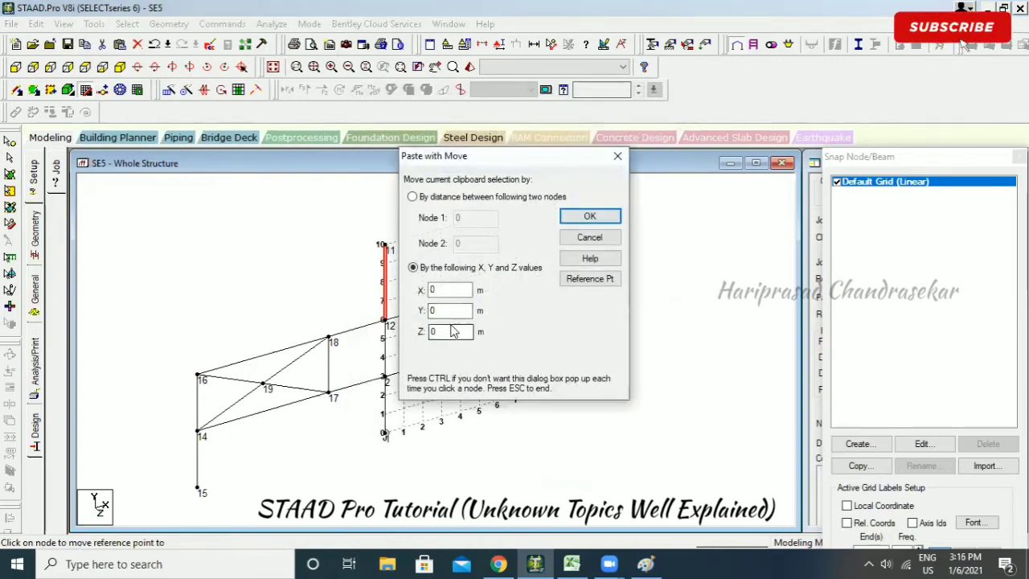
pyautogui.click(590, 216)
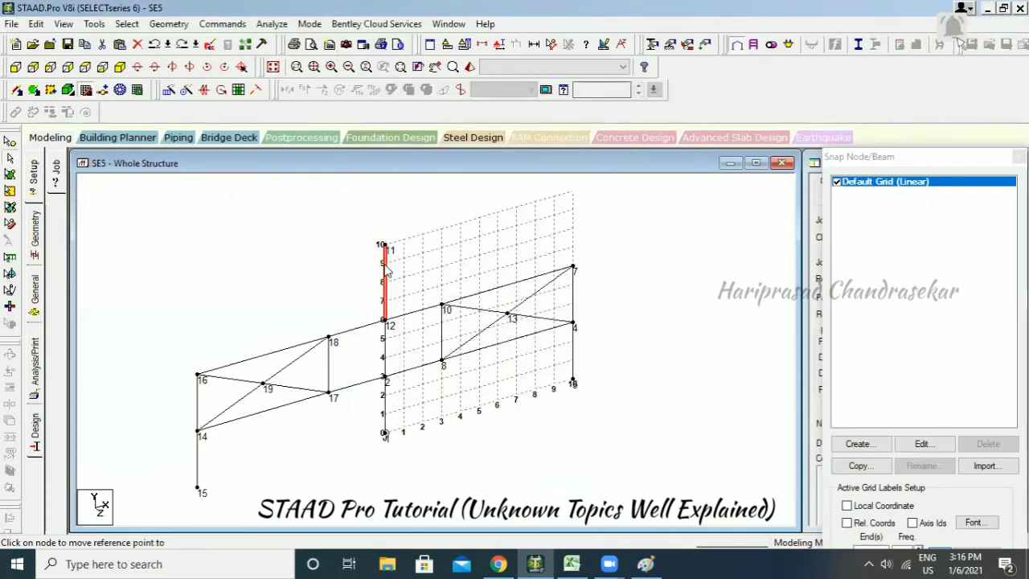
pyautogui.click(204, 91)
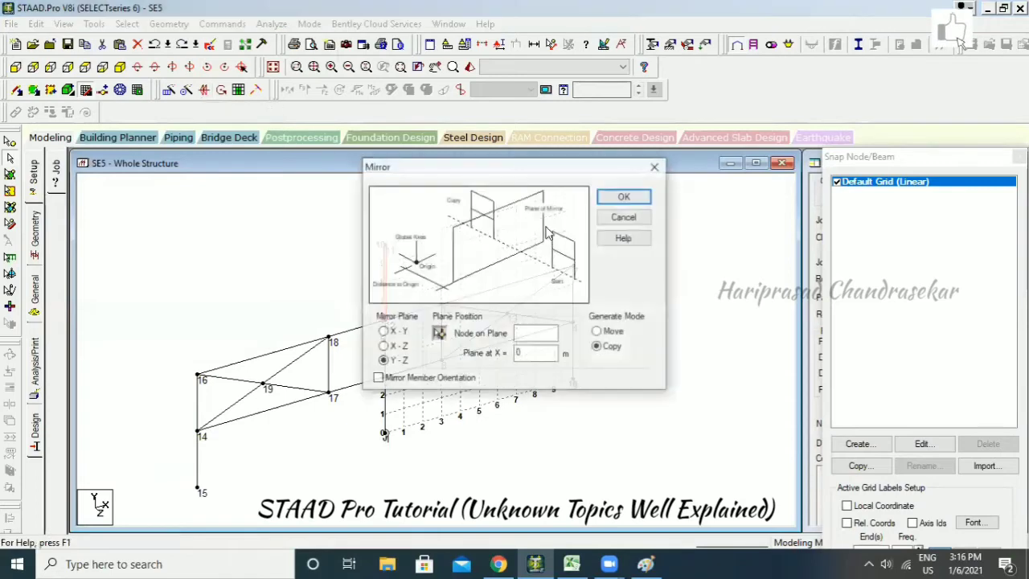
pyautogui.moveTo(500, 175); pyautogui.dragTo(617, 189)
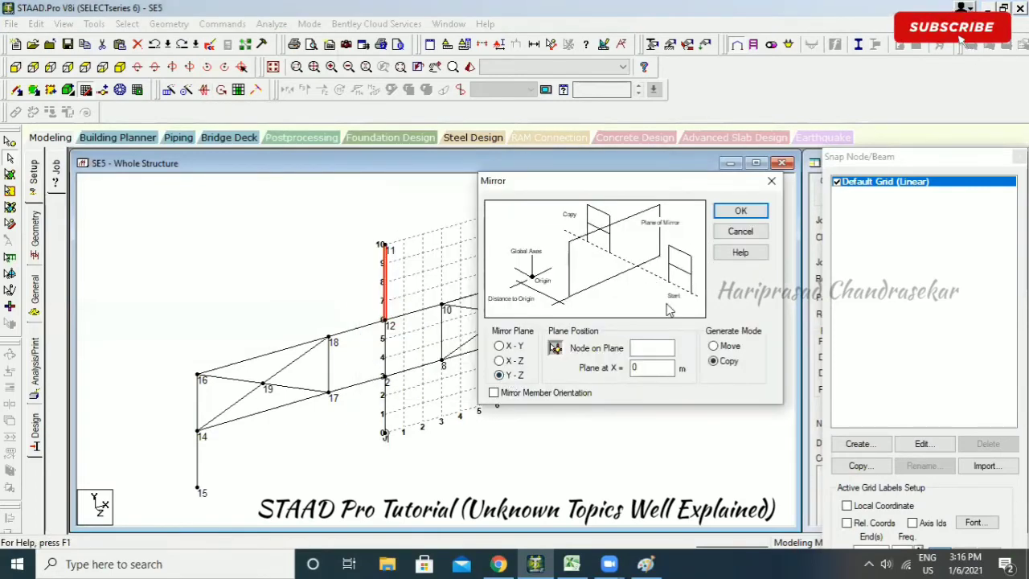
pyautogui.click(728, 233)
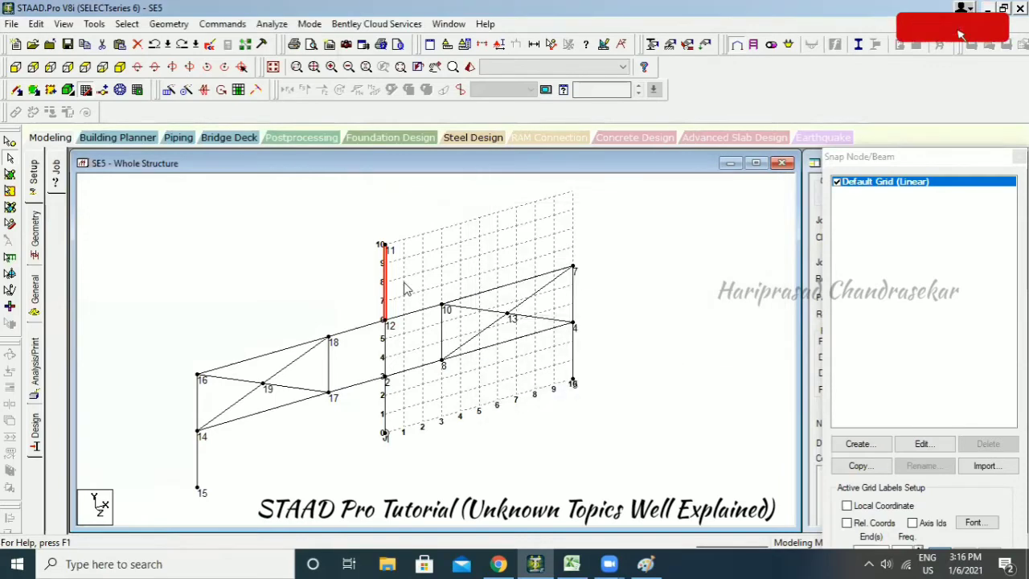
# Paste a copy of the vertical member between nodes 11 and 12 relative to node 12 with a Y offset of 4 m.
pyautogui.hotkey('ctrl', 'v')
pyautogui.click(593, 279)
pyautogui.click(627, 128)
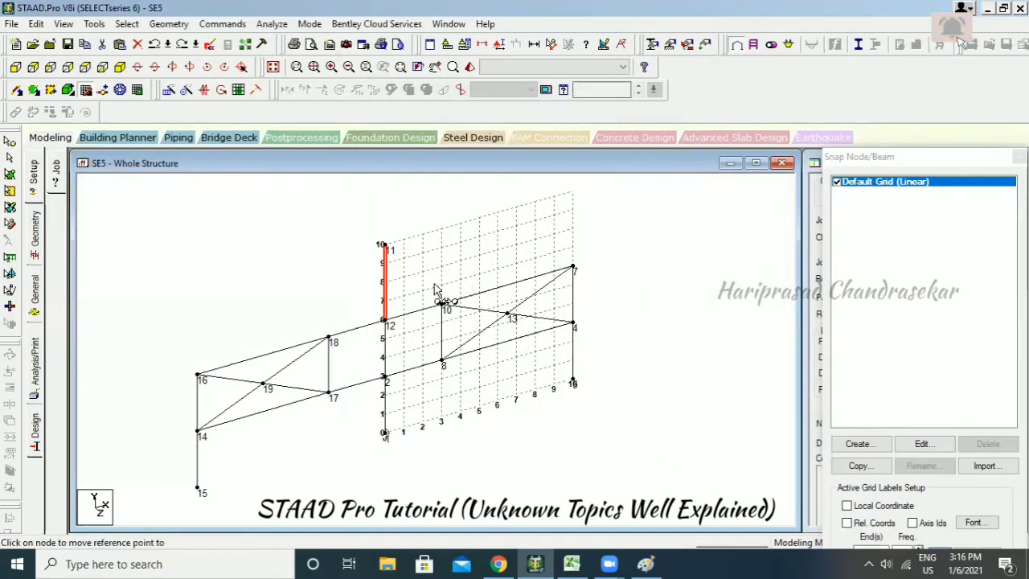
pyautogui.click(385, 322)
pyautogui.click(454, 311)
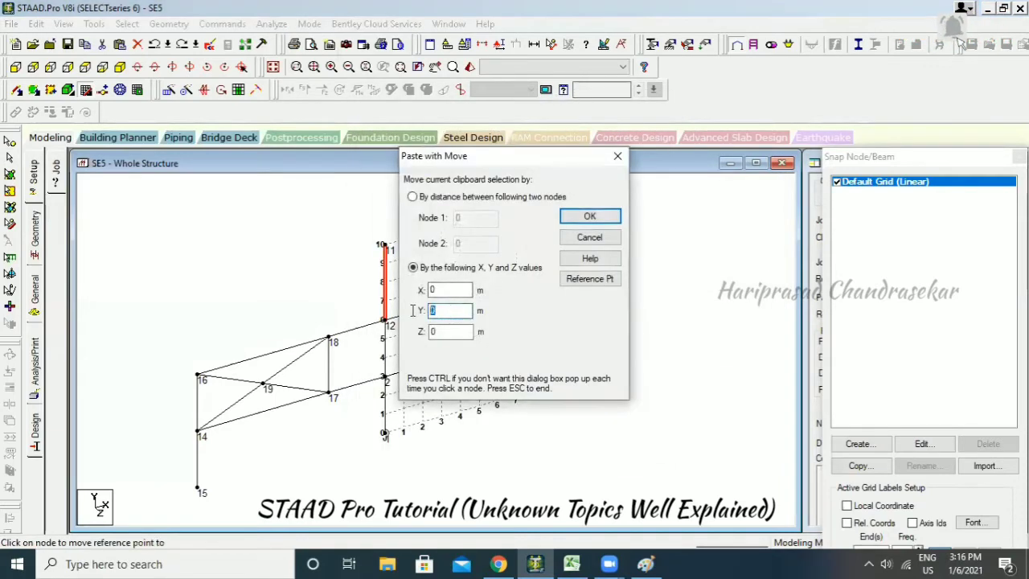
pyautogui.write('4')
pyautogui.click(589, 215)
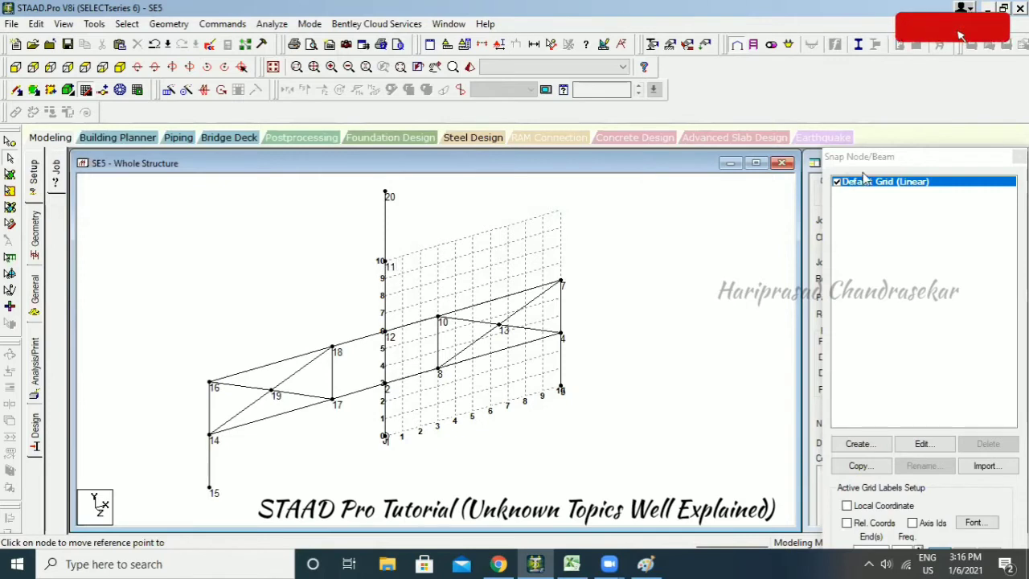
# Add a new node at coordinates (0, 0, 0) in the node table, coinciding with node 1.
pyautogui.moveTo(882, 159); pyautogui.dragTo(752, 158)
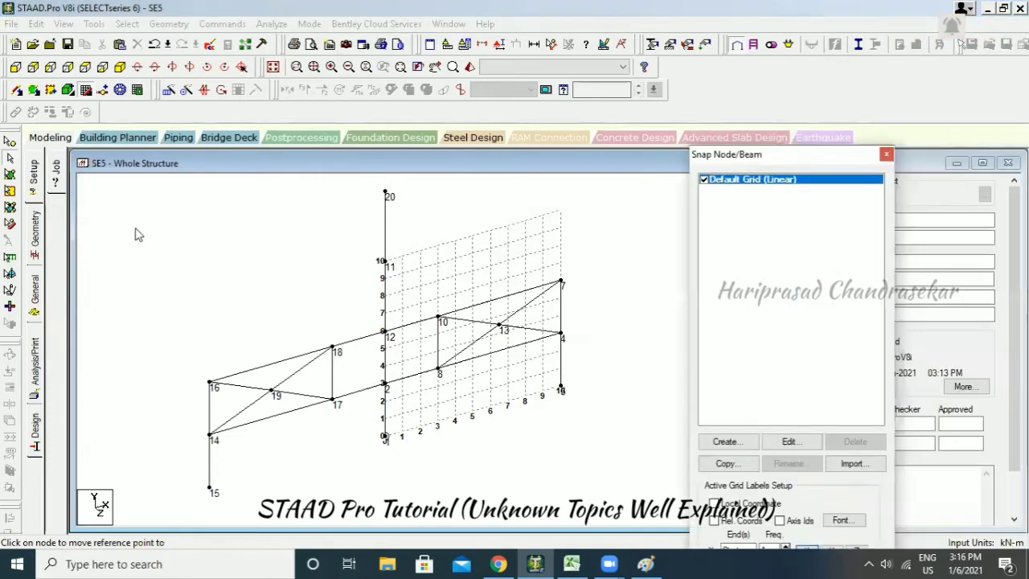
pyautogui.click(36, 232)
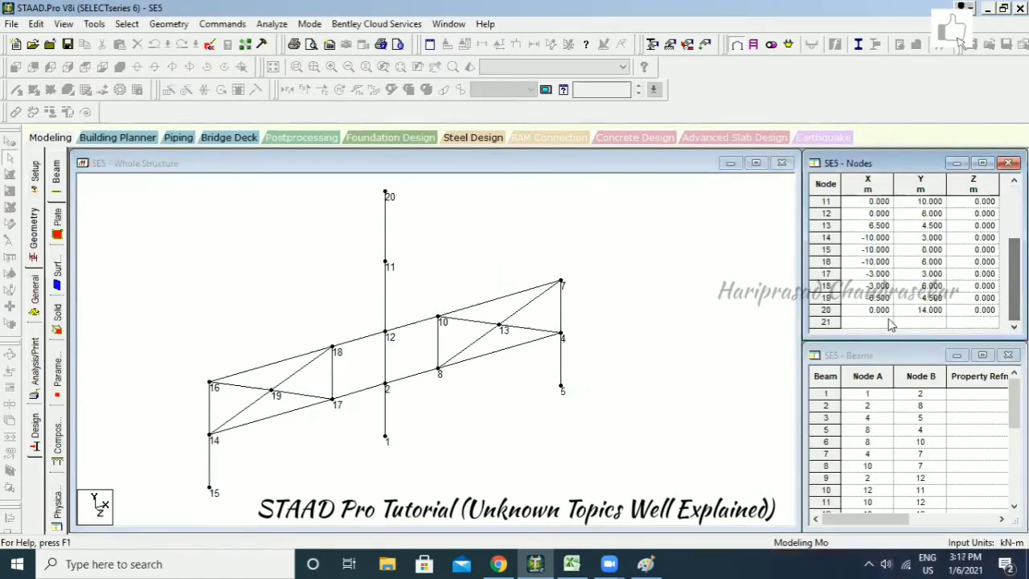
pyautogui.click(857, 327)
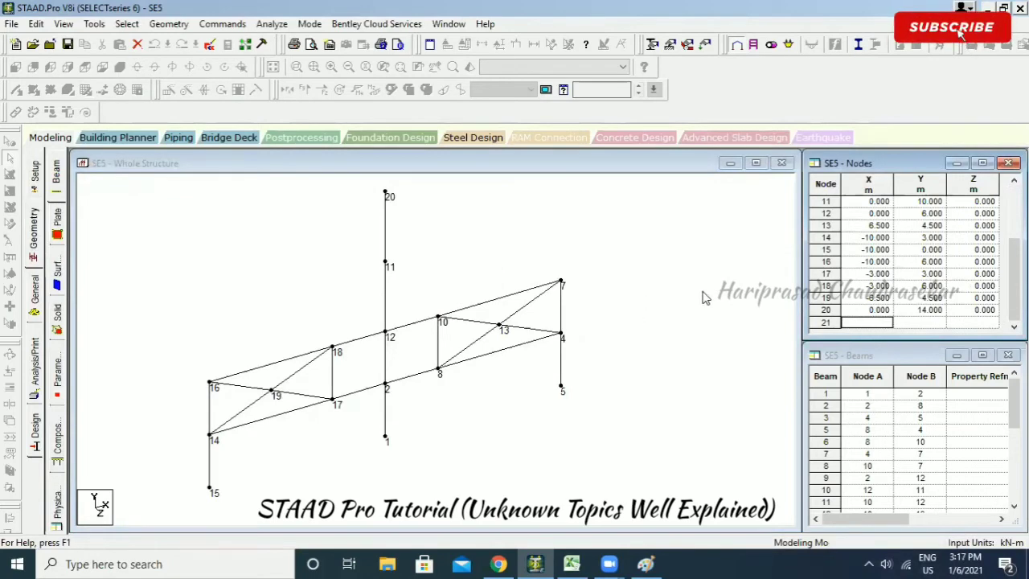
pyautogui.press('Return')
pyautogui.click(602, 332)
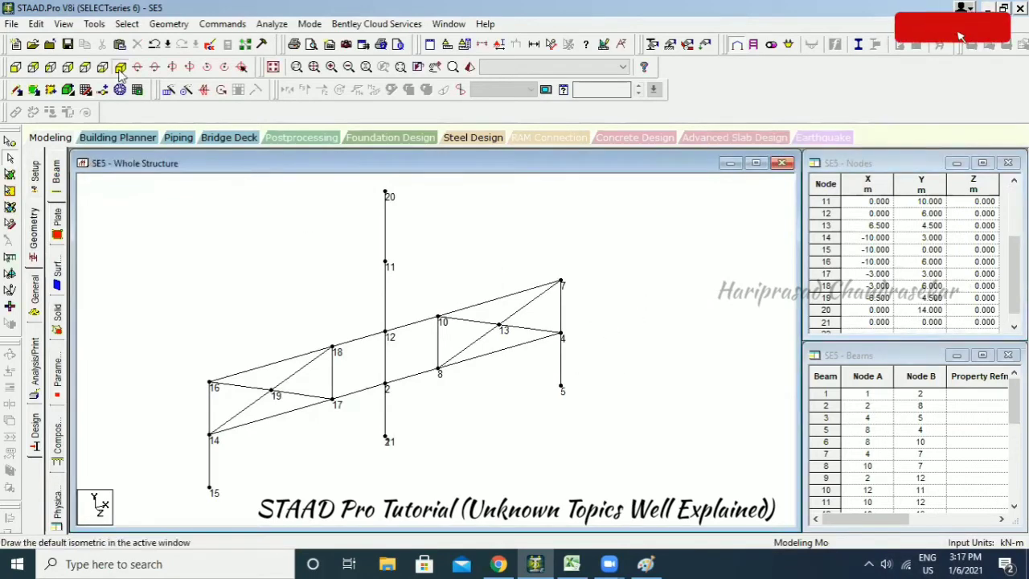
pyautogui.click(86, 90)
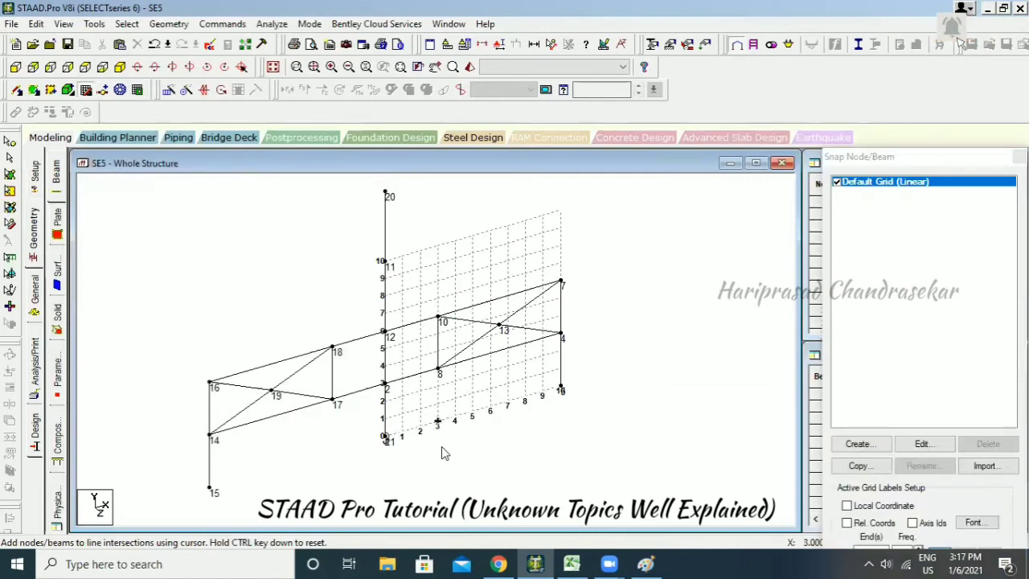
pyautogui.hotkey('shift', 'n')
pyautogui.hotkey('shift', 'n')
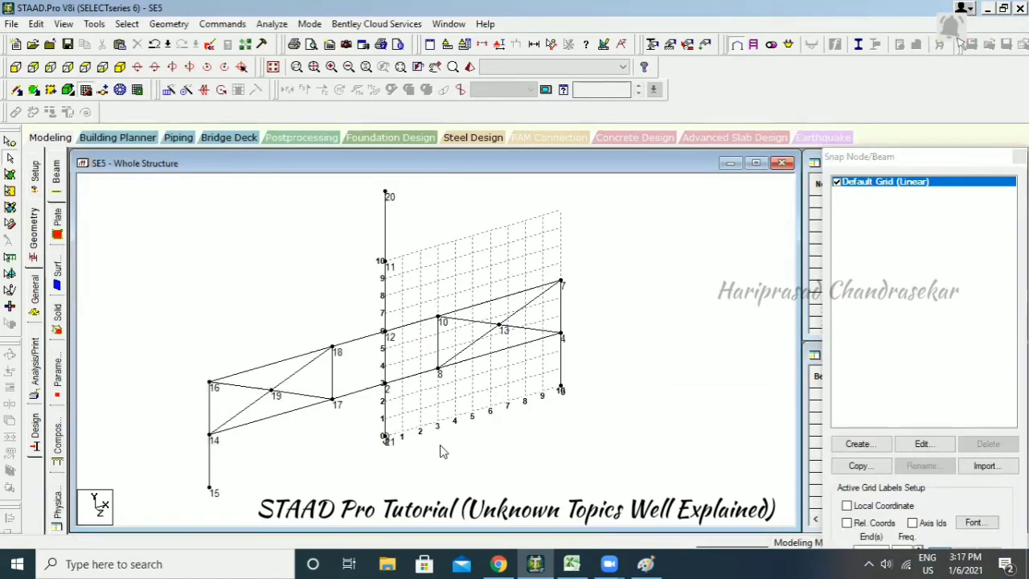
pyautogui.scroll(2, 440, 452)
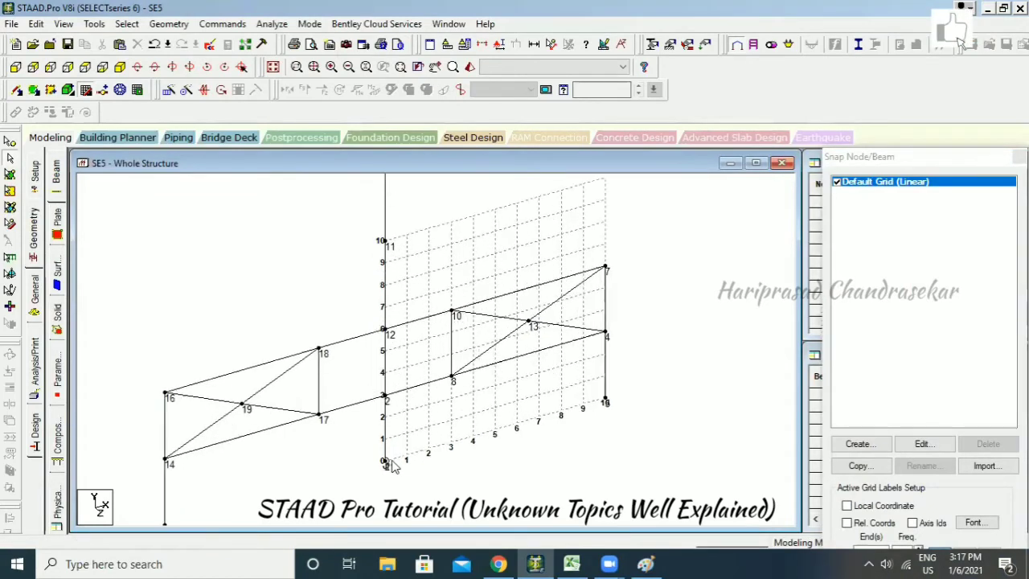
pyautogui.click(87, 90)
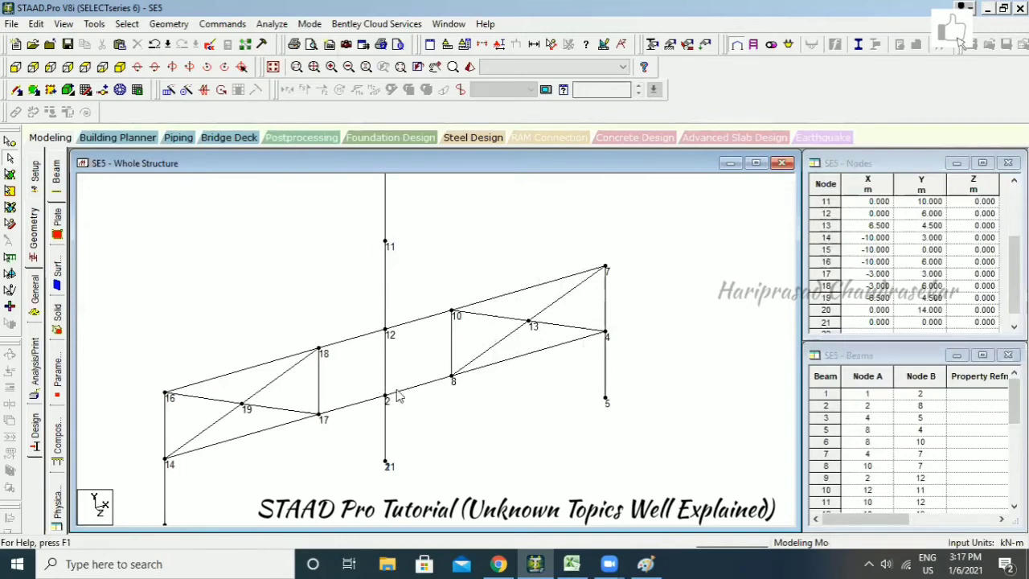
# Merge the overlapping nodes 1 and 21 at the base of the vertical line, keeping node 1, and let Auto Save store the file.
pyautogui.scroll(1, 395, 389)
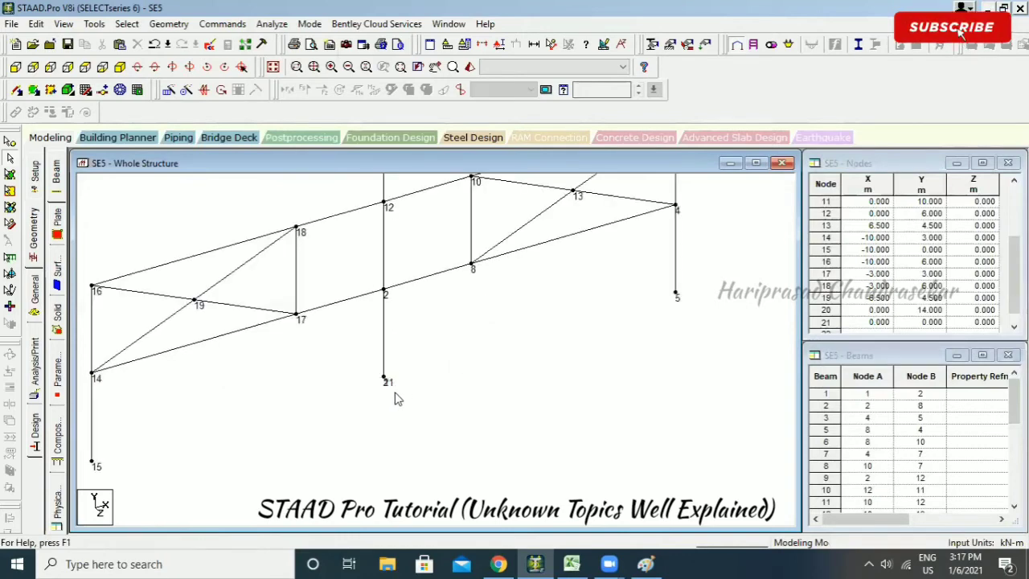
pyautogui.moveTo(361, 364); pyautogui.dragTo(454, 426)
pyautogui.click(168, 23)
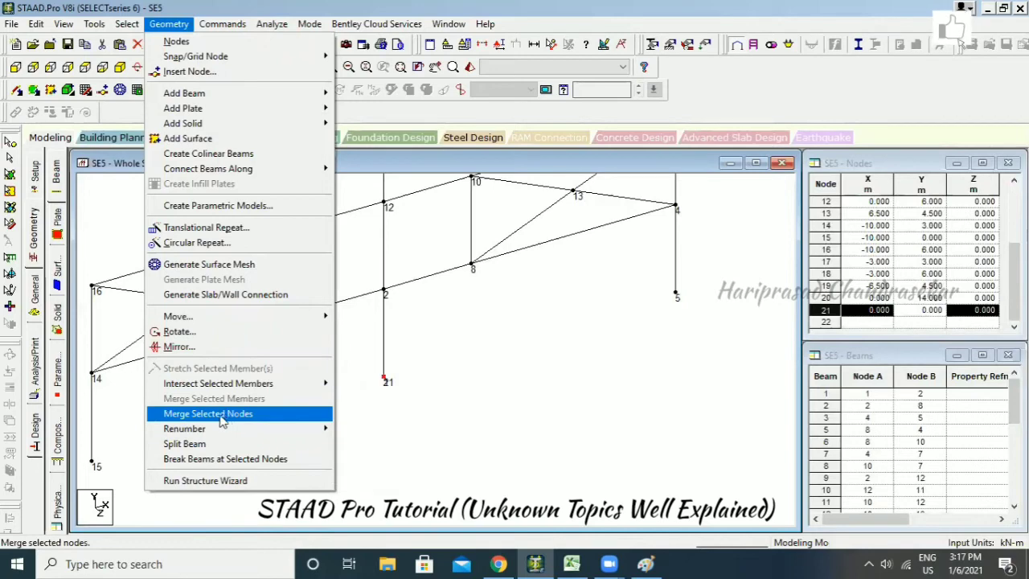
pyautogui.click(235, 415)
pyautogui.click(544, 269)
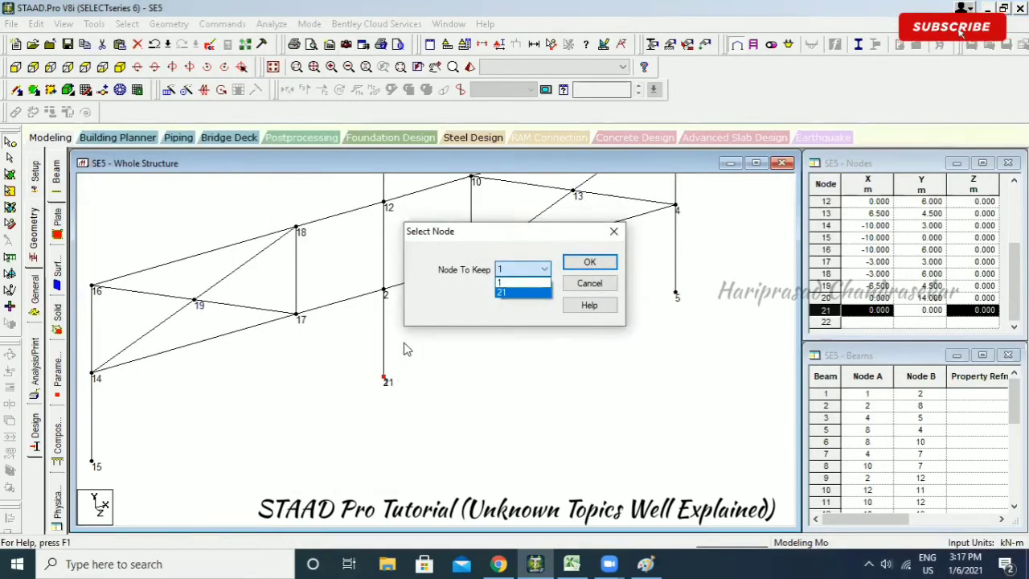
pyautogui.click(523, 282)
pyautogui.click(580, 265)
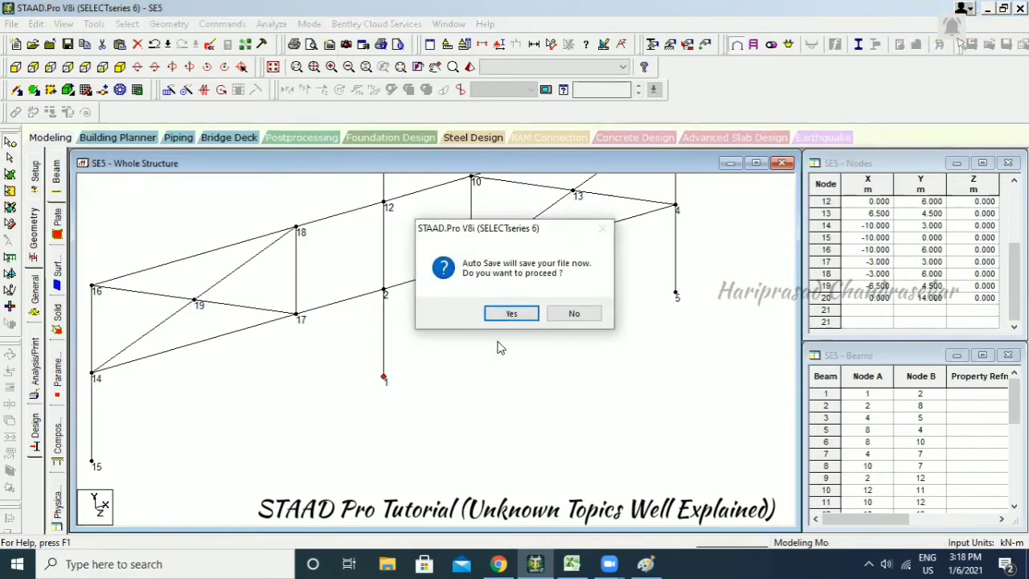
pyautogui.click(514, 315)
pyautogui.click(434, 301)
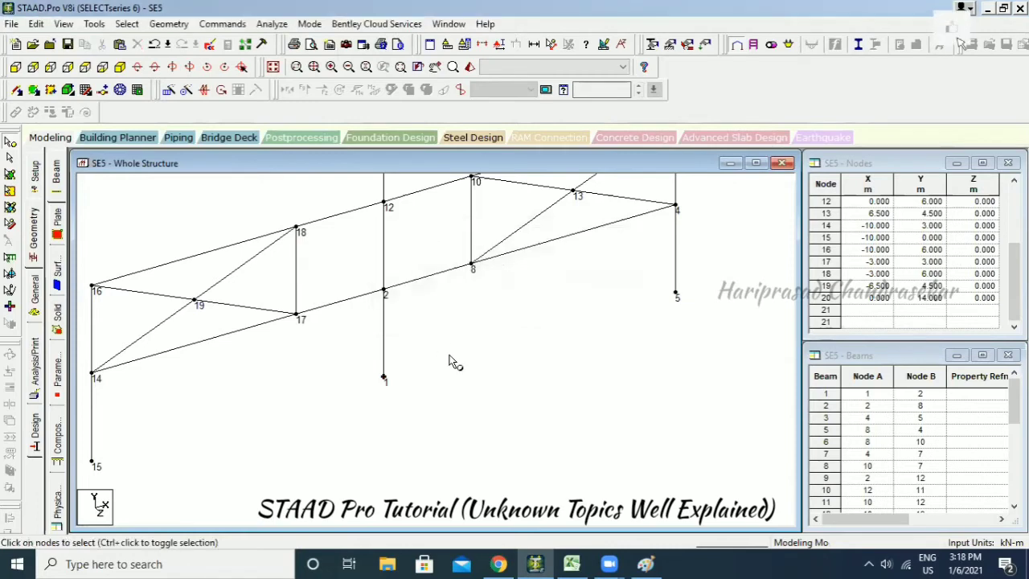
# Look through the geometry editing commands, including the Renumber options for nodes, members, plates and solids.
pyautogui.click(169, 23)
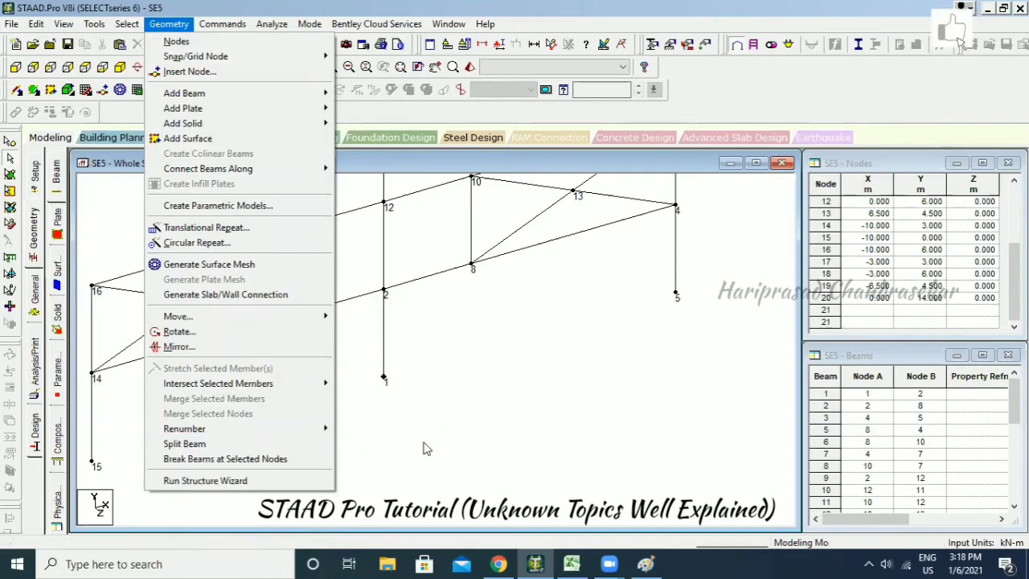
pyautogui.click(440, 414)
pyautogui.scroll(-1, 448, 351)
pyautogui.moveTo(431, 321); pyautogui.dragTo(452, 419, button='middle')
pyautogui.scroll(-3, 432, 314)
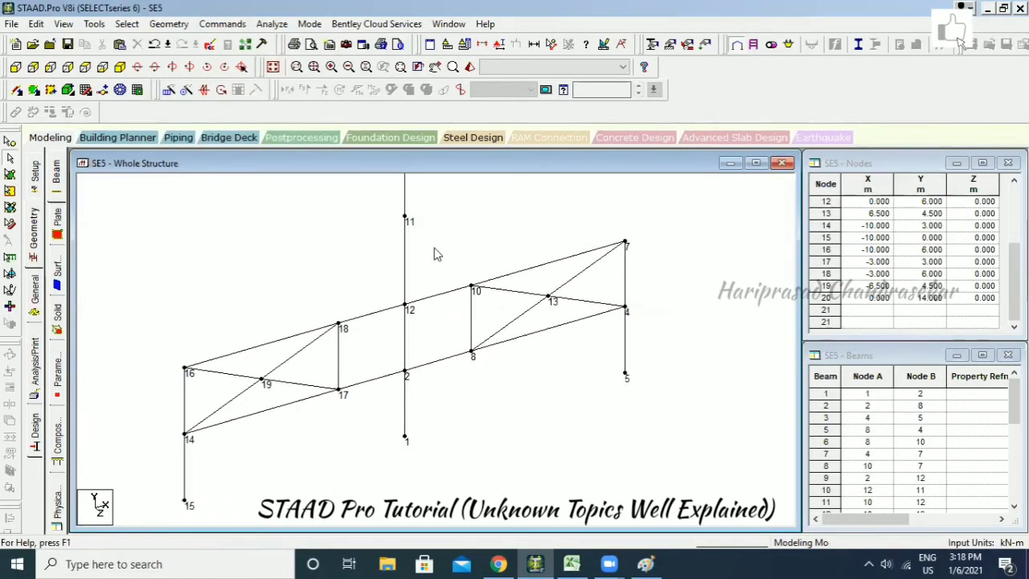
pyautogui.moveTo(435, 247); pyautogui.dragTo(443, 295, button='middle')
pyautogui.scroll(-1, 443, 296)
pyautogui.click(169, 24)
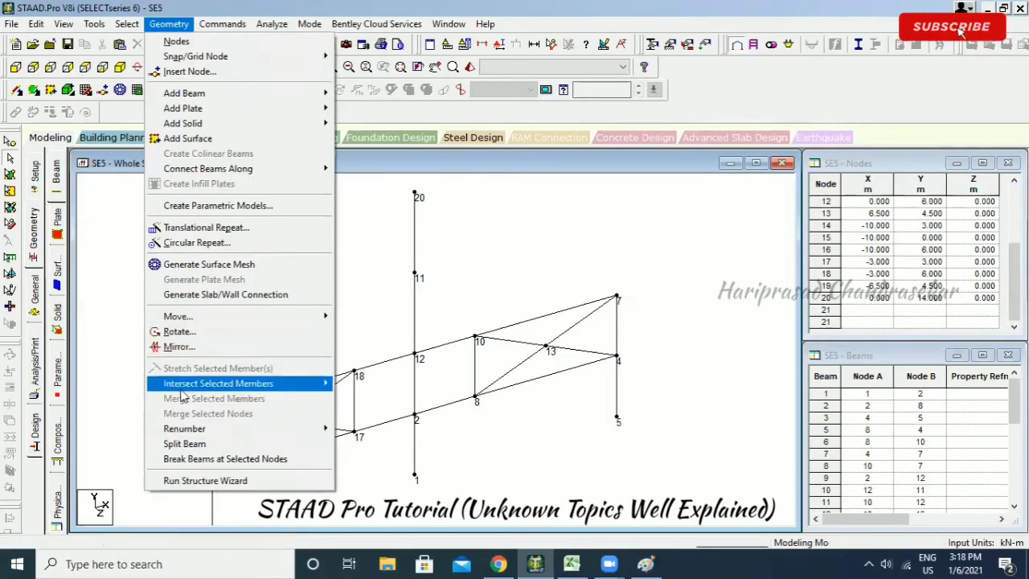
pyautogui.moveTo(201, 428)
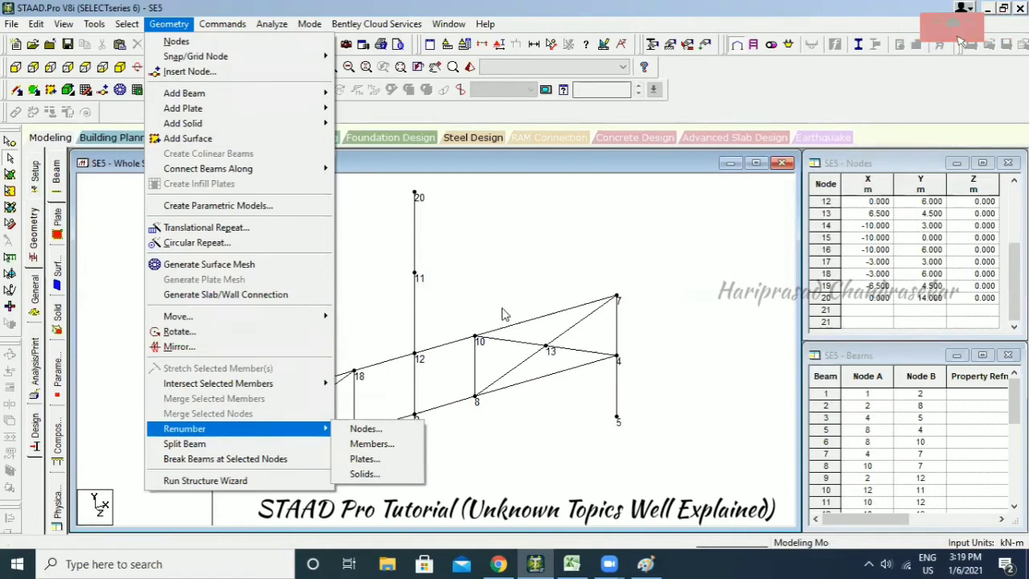
pyautogui.click(547, 262)
pyautogui.scroll(-1, 541, 286)
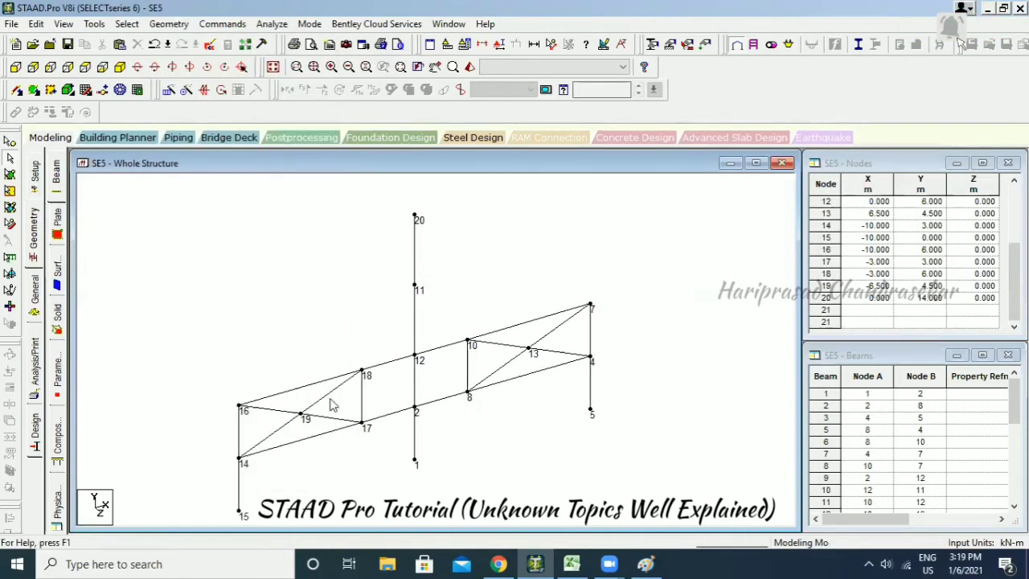
pyautogui.scroll(1, 331, 398)
pyautogui.moveTo(360, 327); pyautogui.dragTo(359, 253, button='middle')
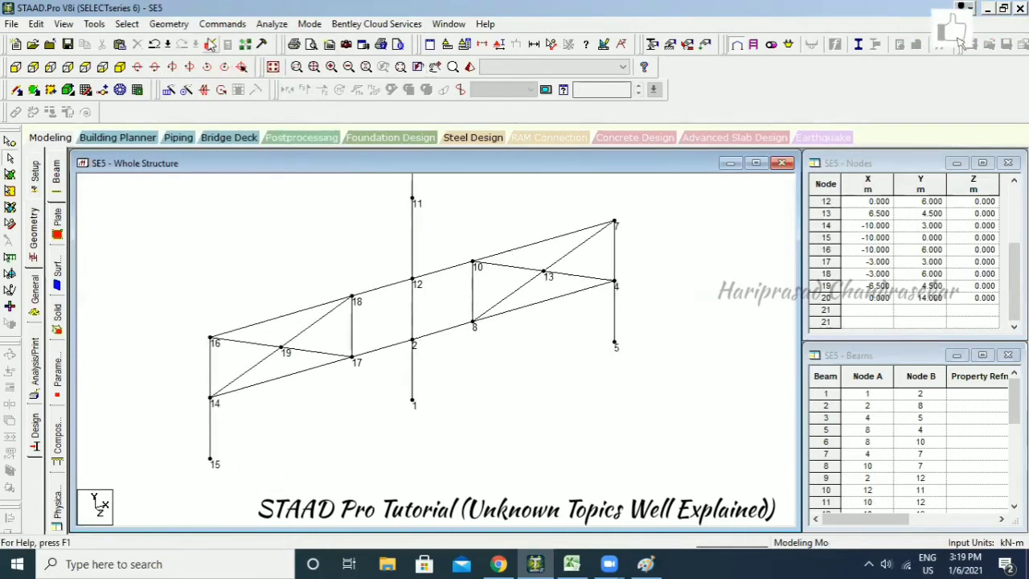
# Try to renumber the nodes with nothing selected, agreeing to proceed with the irreversible operation.
pyautogui.click(168, 23)
pyautogui.click(366, 429)
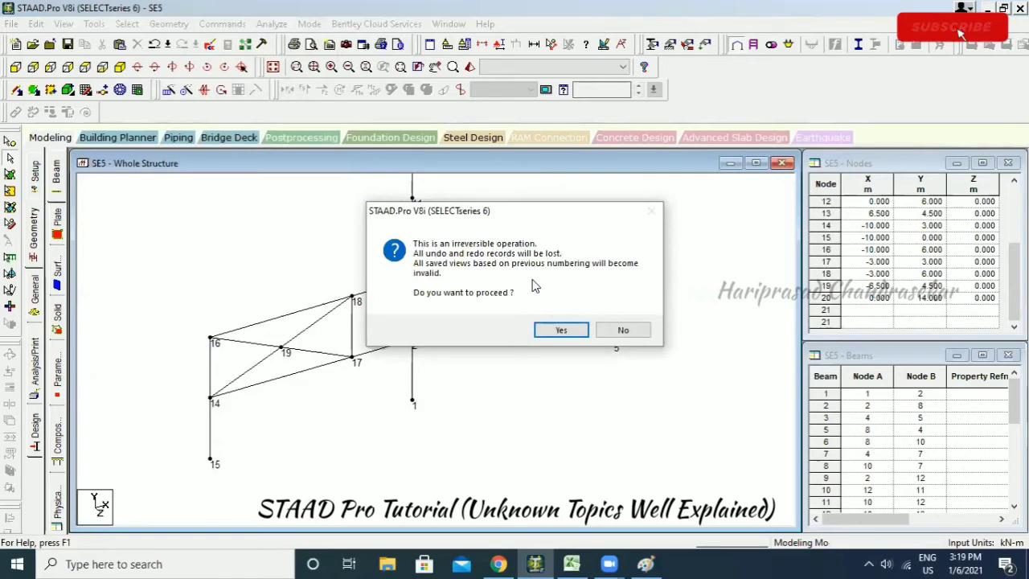
pyautogui.click(563, 330)
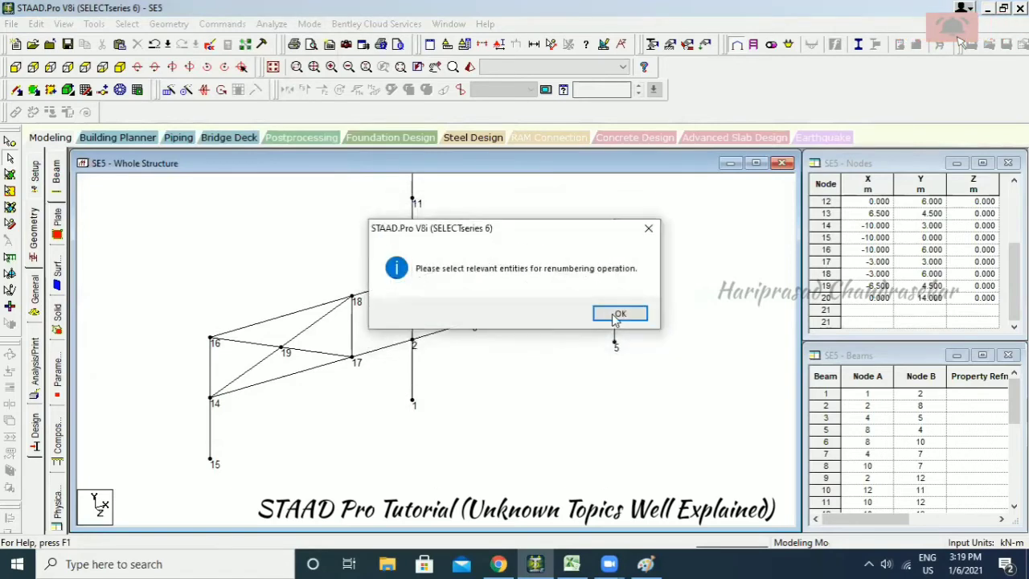
pyautogui.click(613, 313)
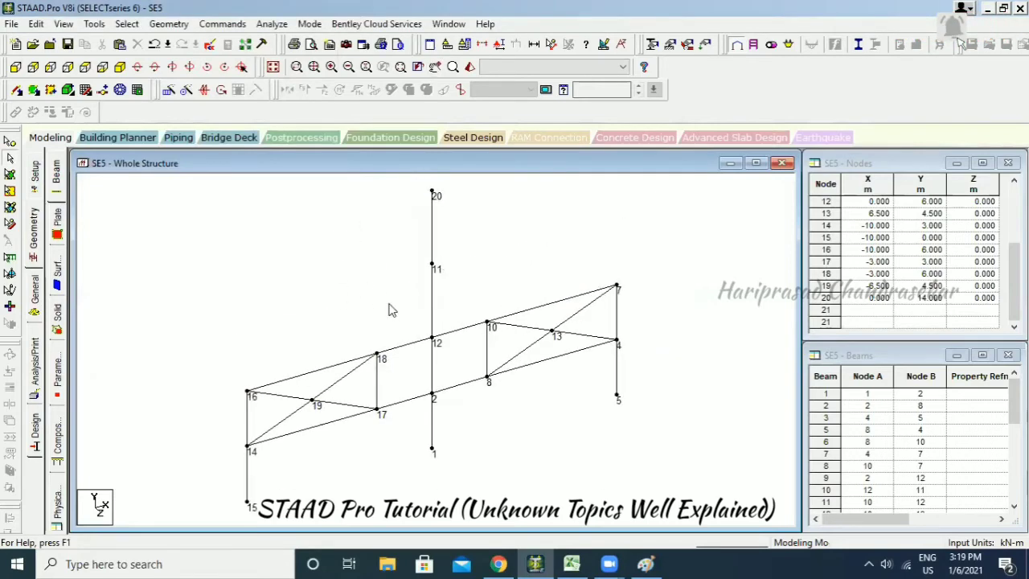
pyautogui.scroll(-1, 324, 249)
pyautogui.moveTo(306, 269); pyautogui.dragTo(250, 274, button='middle')
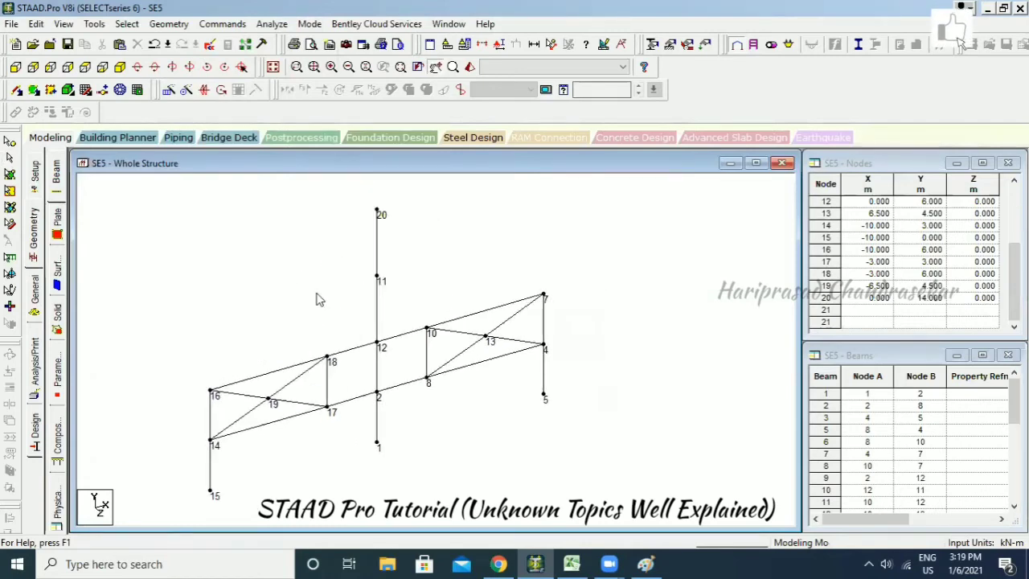
# Add node 21 at coordinates (0, 0, 0) in the node table, coinciding with node 1.
pyautogui.click(882, 310)
pyautogui.write('0')
pyautogui.press('Return')
pyautogui.click(524, 439)
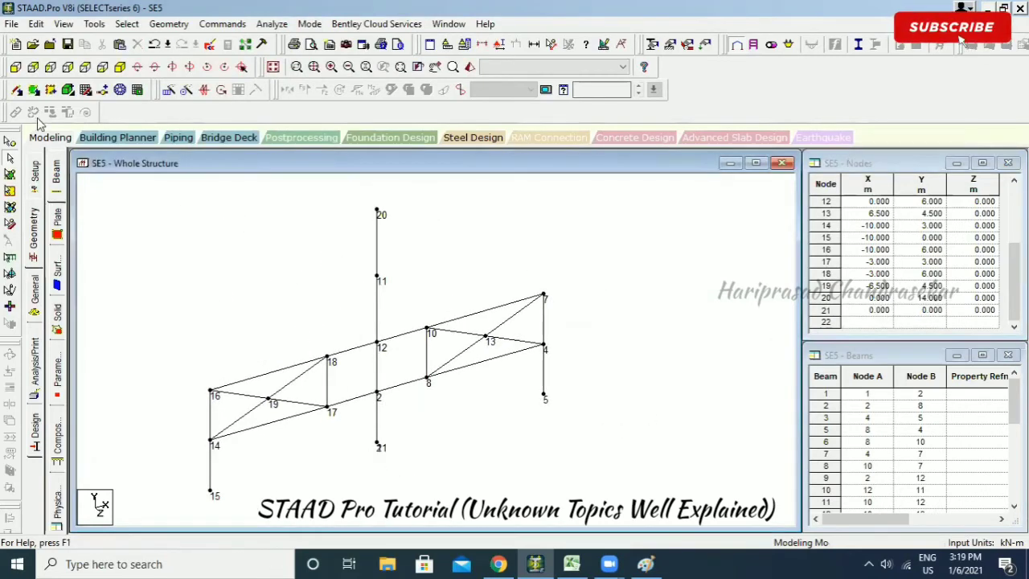
# Merge the coinciding nodes 1 and 21 at the base of the vertical line, keeping node 21.
pyautogui.click(9, 141)
pyautogui.moveTo(368, 425); pyautogui.dragTo(436, 483)
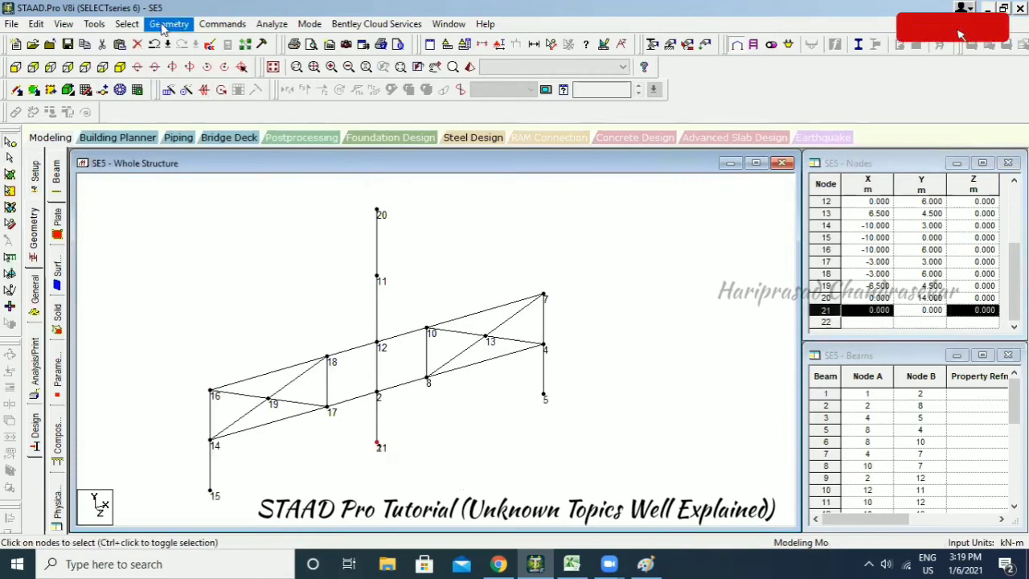
pyautogui.click(127, 24)
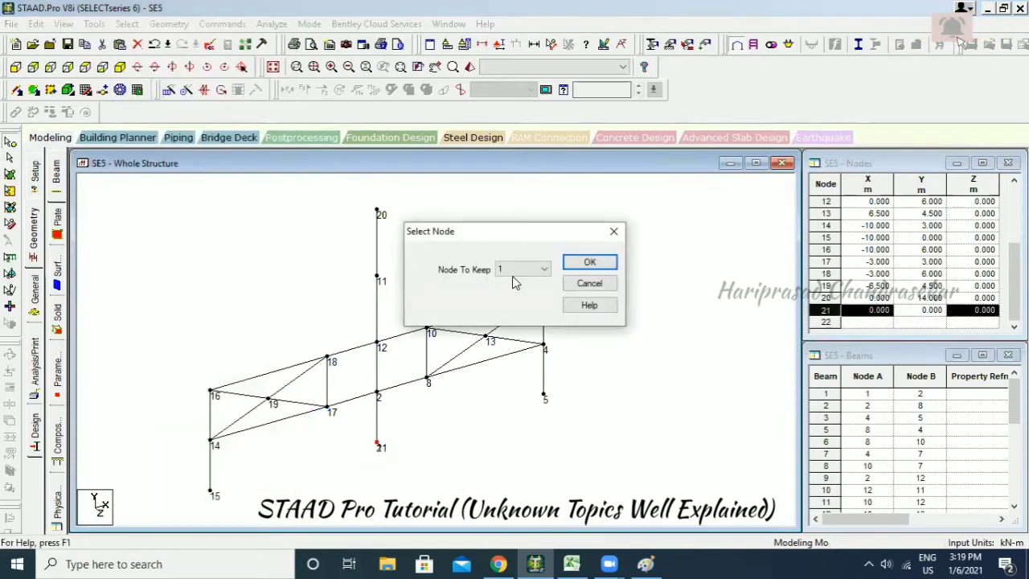
pyautogui.click(515, 276)
pyautogui.click(519, 290)
pyautogui.click(579, 261)
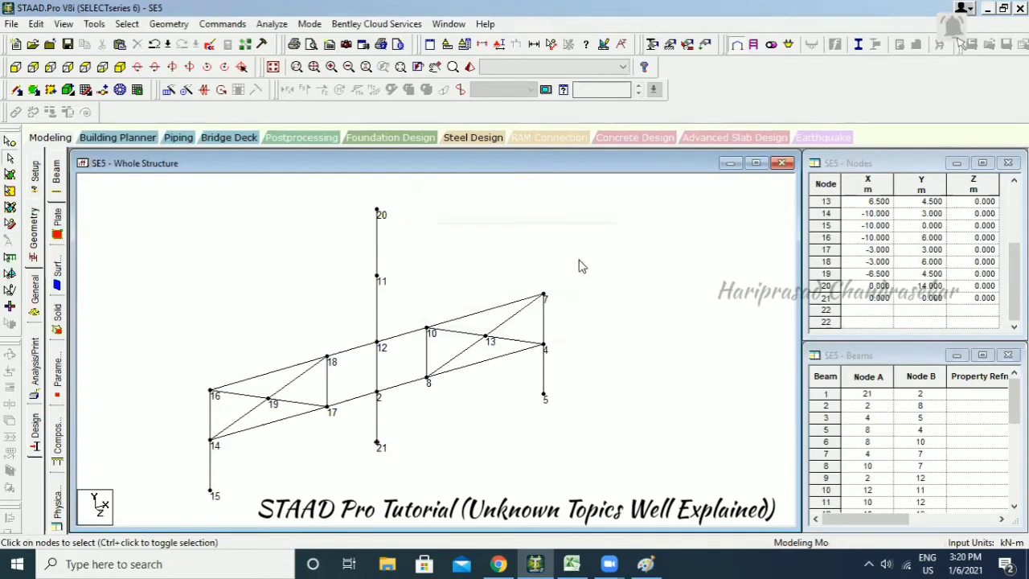
# Try to renumber the nodes without selecting any, accepting the irreversible operation and dismissing the message.
pyautogui.click(169, 23)
pyautogui.moveTo(259, 436)
pyautogui.click(363, 430)
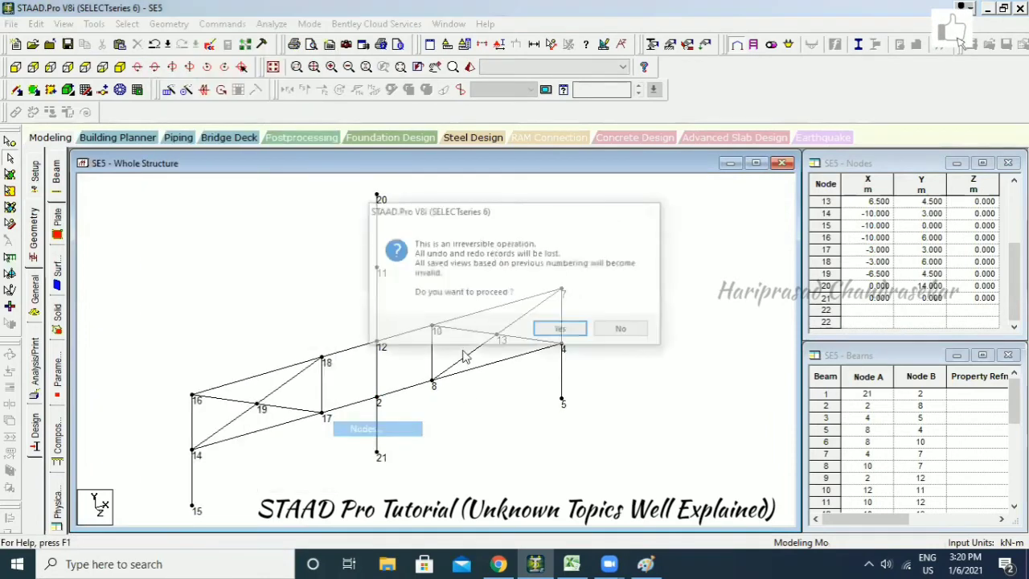
pyautogui.click(561, 330)
pyautogui.click(621, 314)
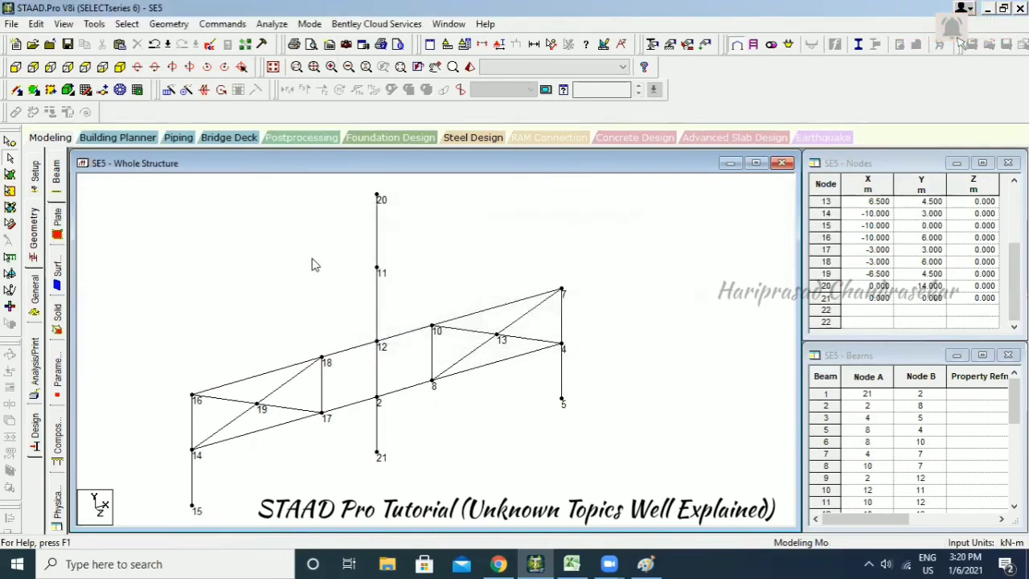
# Try to renumber the nodes with all beams selected instead of nodes, agreeing to proceed.
pyautogui.hotkey('ctrl', 'a')
pyautogui.click(169, 23)
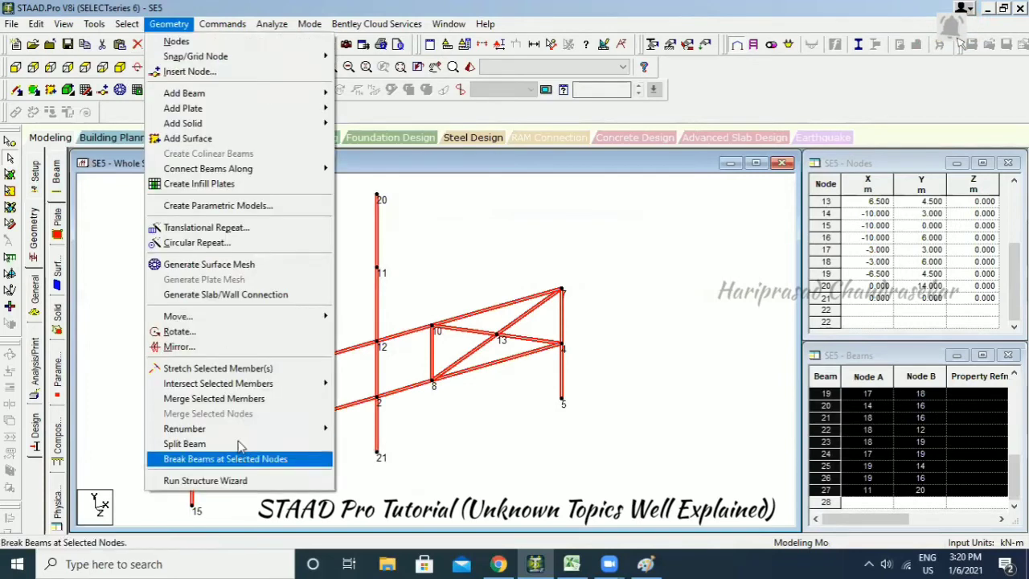
pyautogui.moveTo(230, 427)
pyautogui.click(367, 430)
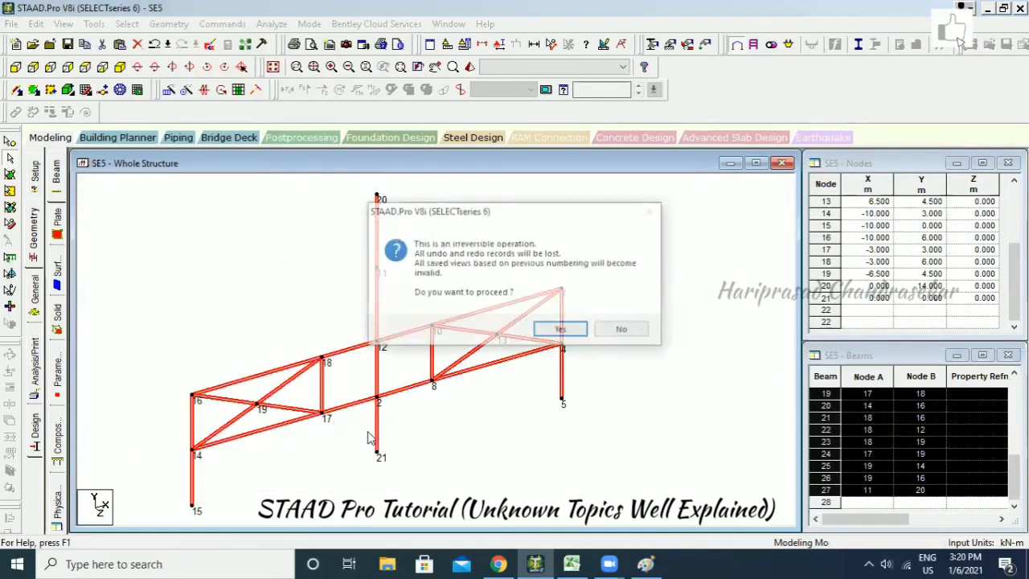
pyautogui.click(561, 330)
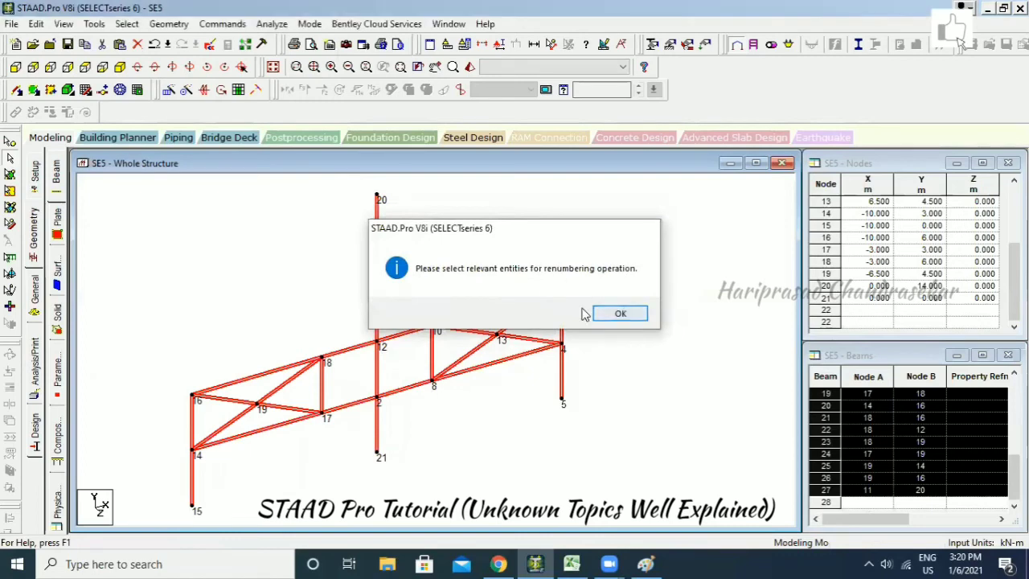
pyautogui.click(620, 313)
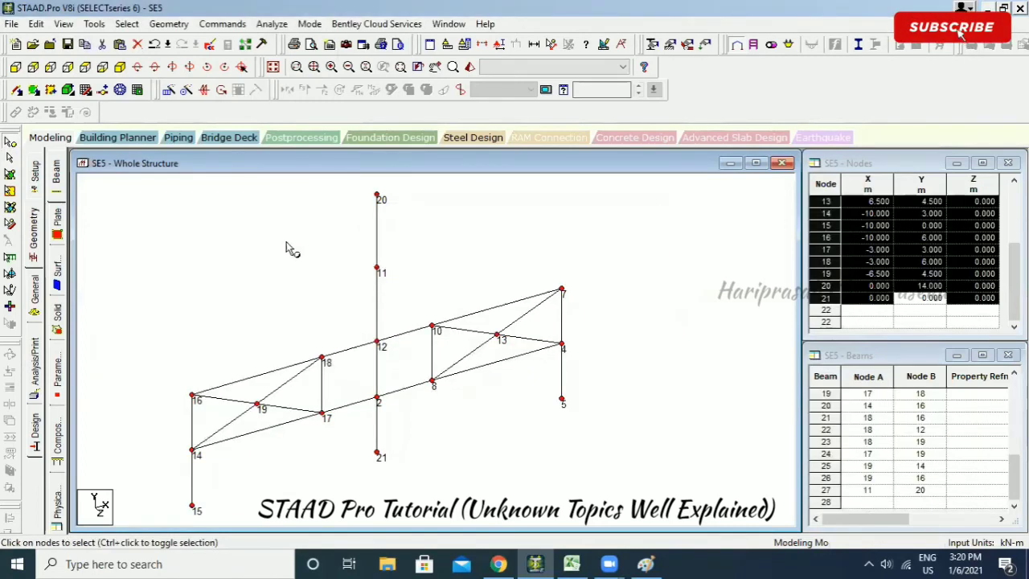
# Renumber all nodes of the structure from 1 in ascending order, using Joint No. as the sort criterion.
pyautogui.click(168, 23)
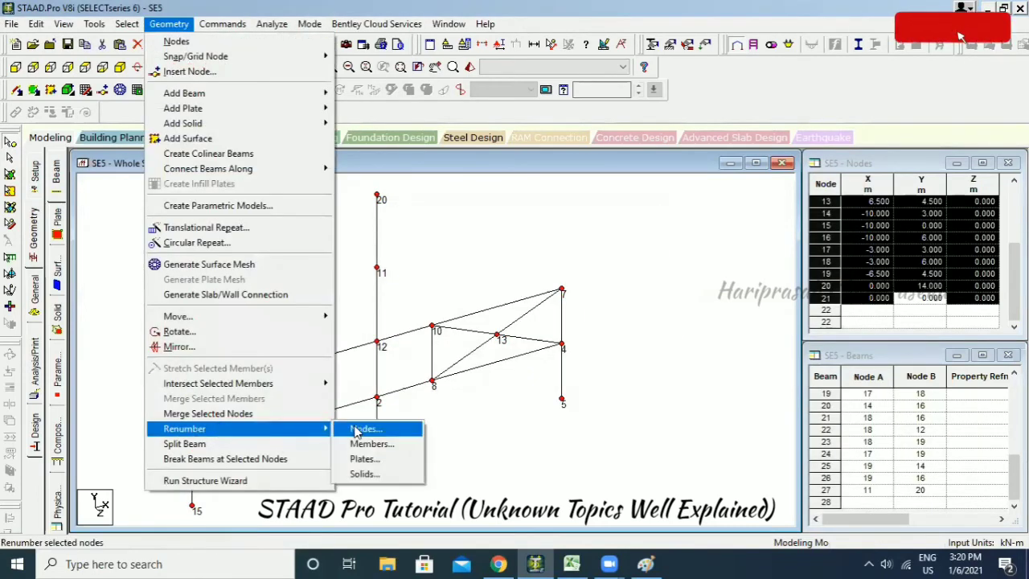
pyautogui.click(345, 428)
pyautogui.click(560, 331)
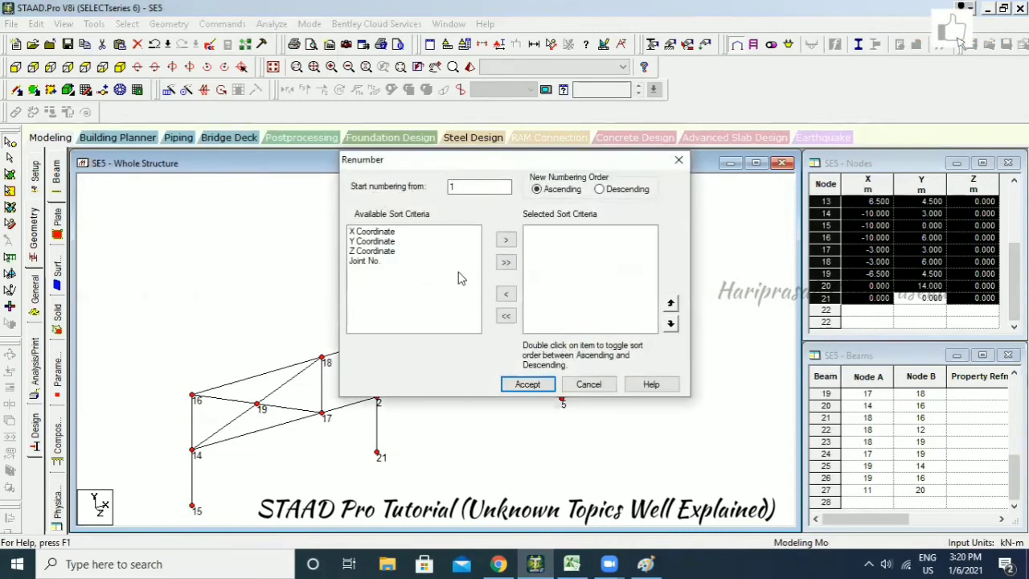
pyautogui.click(366, 261)
pyautogui.click(506, 239)
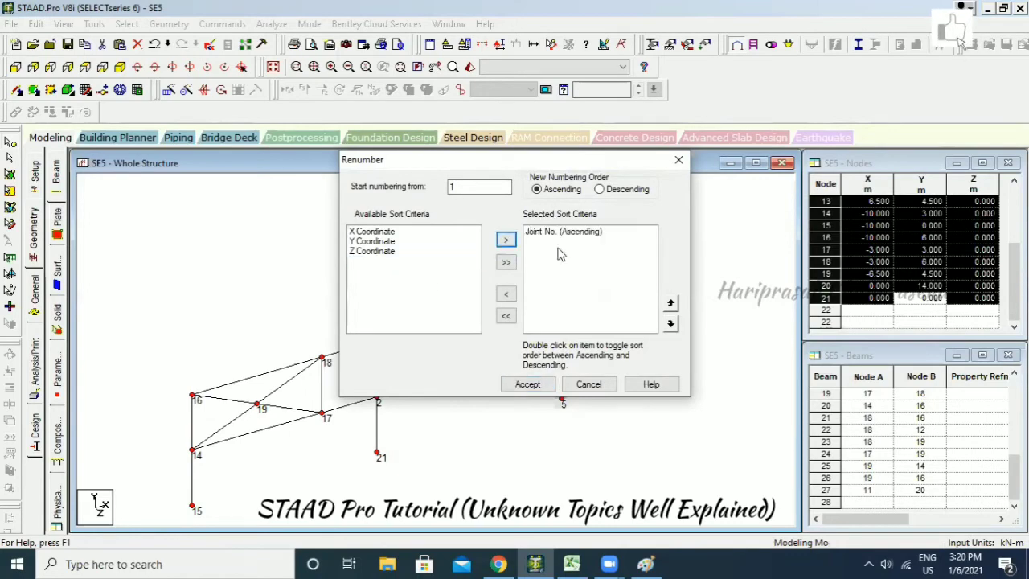
pyautogui.click(528, 384)
pyautogui.click(551, 313)
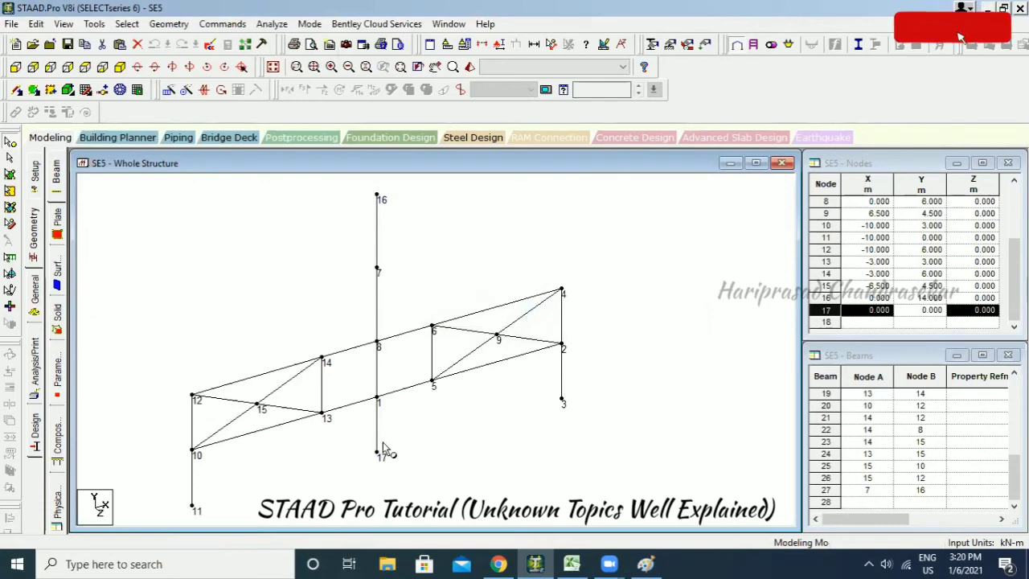
pyautogui.click(359, 244)
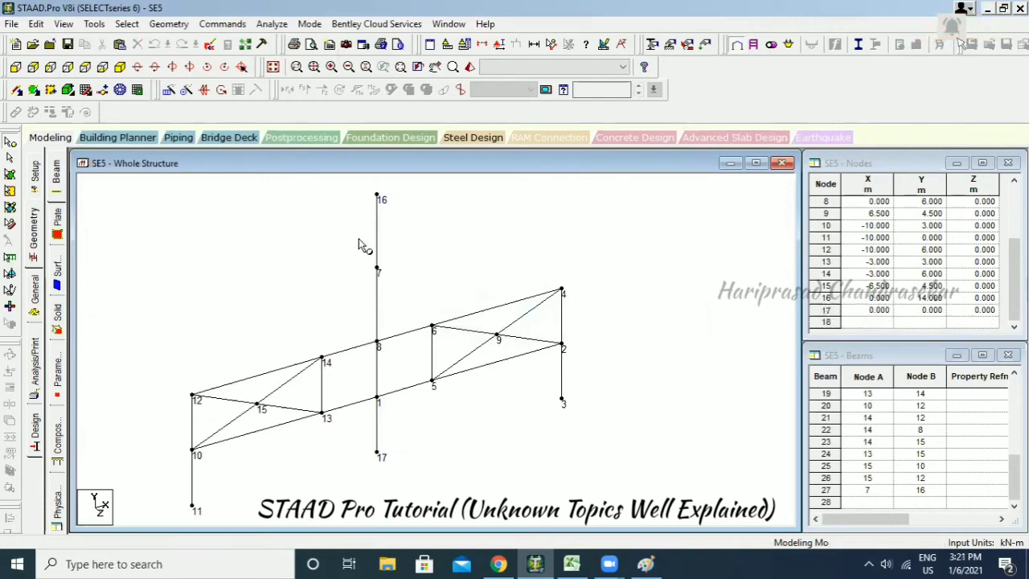
# Select all nodes again and open the node Renumber settings, agreeing to the irreversible operation.
pyautogui.hotkey('ctrl', 'a')
pyautogui.click(169, 23)
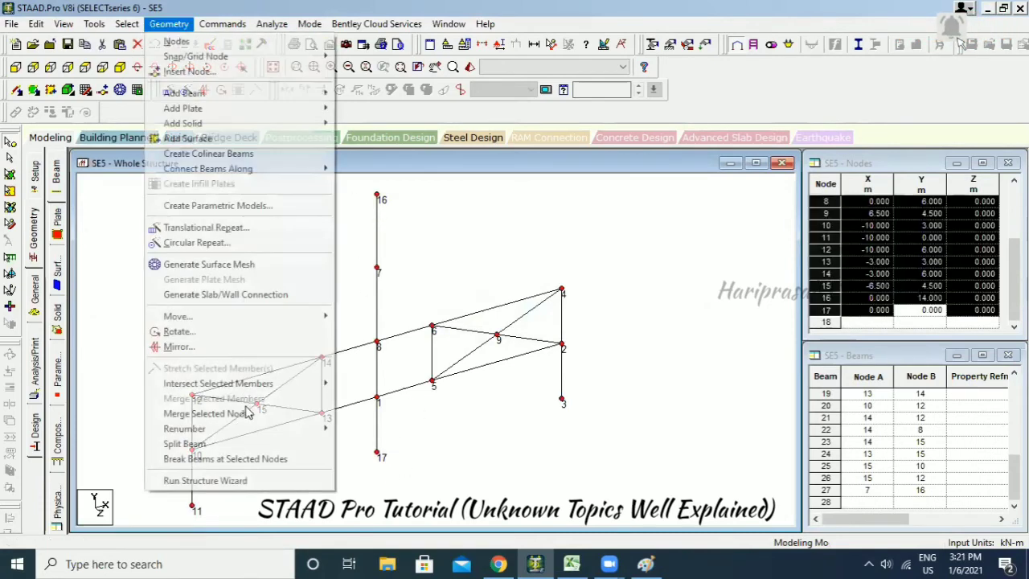
pyautogui.moveTo(249, 429)
pyautogui.click(361, 427)
pyautogui.click(556, 328)
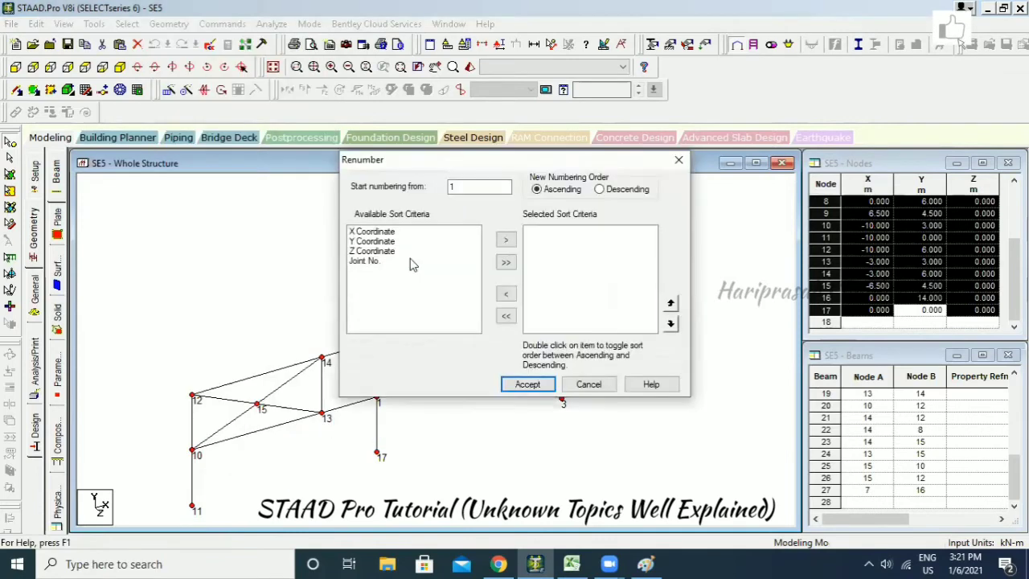
# Renumber all selected nodes from 1 in ascending order, sorted by X coordinate.
pyautogui.moveTo(409, 165); pyautogui.dragTo(496, 174)
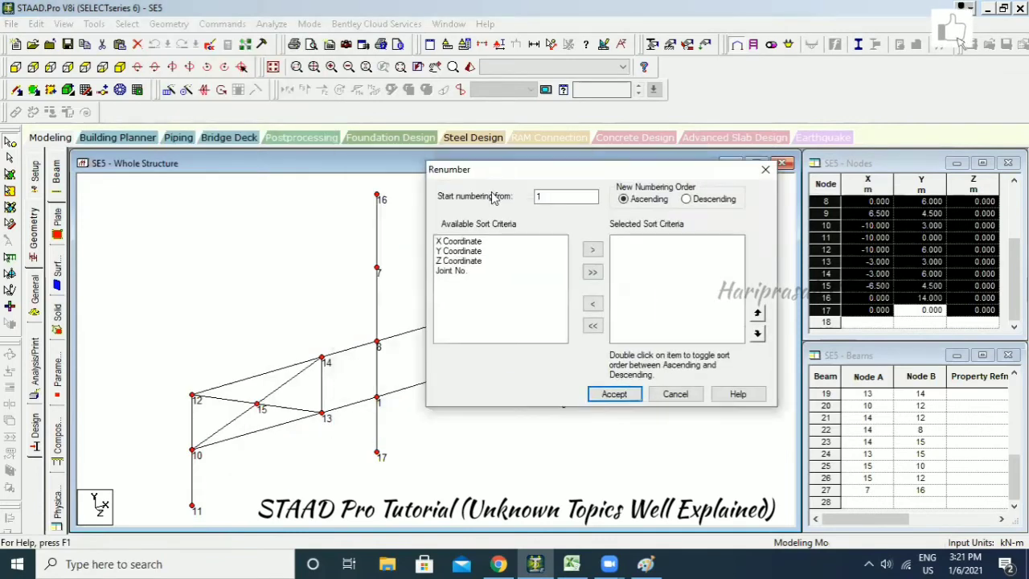
pyautogui.click(458, 241)
pyautogui.click(592, 250)
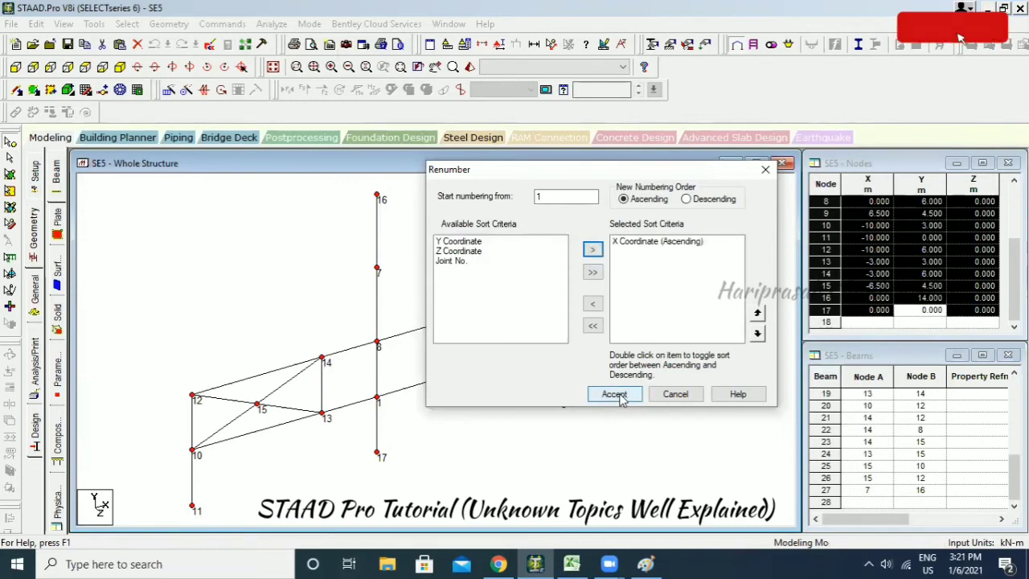
pyautogui.click(615, 394)
pyautogui.click(555, 307)
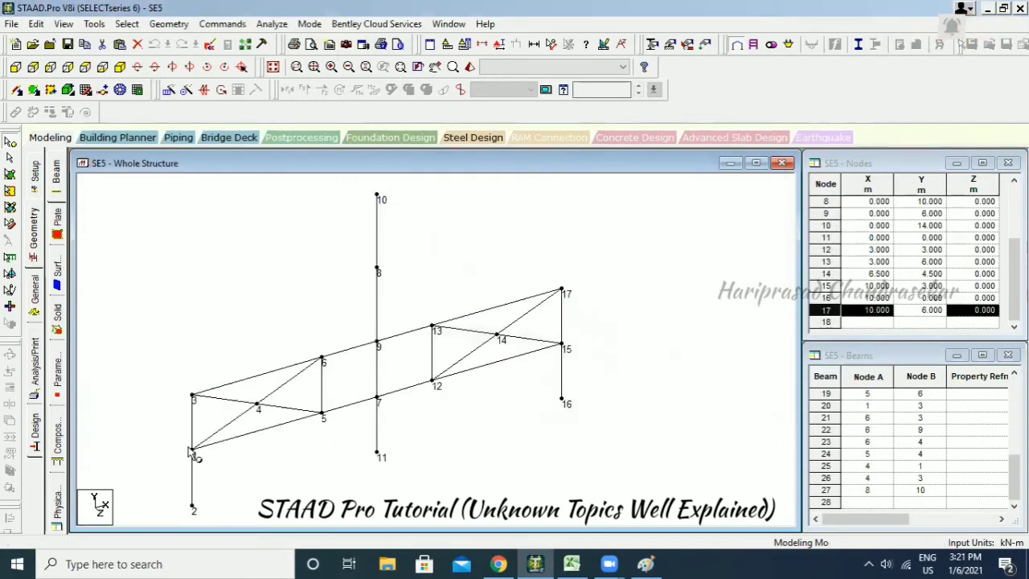
pyautogui.click(279, 313)
pyautogui.moveTo(318, 337); pyautogui.dragTo(333, 319, button='middle')
pyautogui.scroll(-2, 324, 330)
pyautogui.moveTo(408, 332); pyautogui.dragTo(397, 348, button='middle')
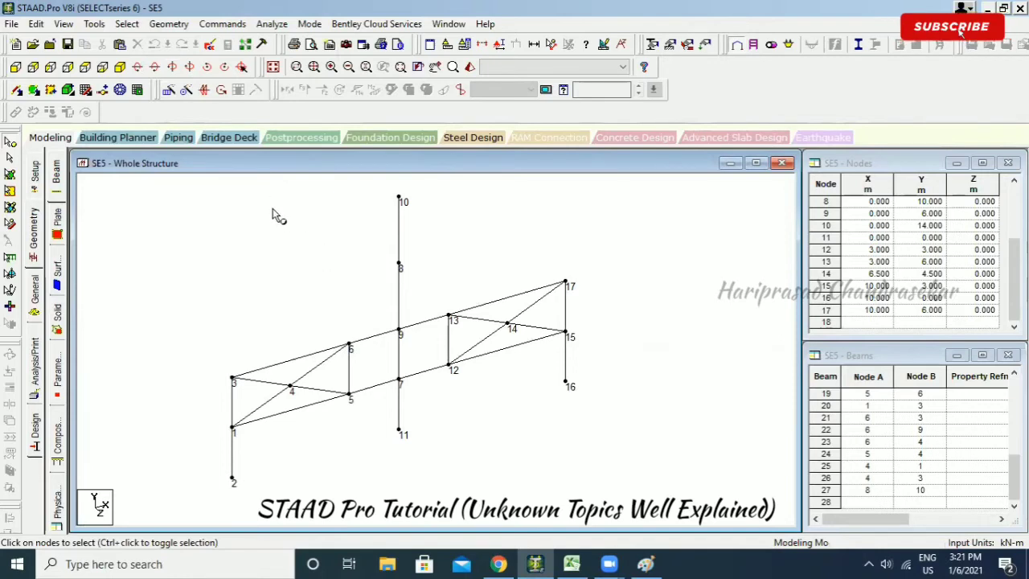
# Select all nodes and renumber them from 1 in ascending order, sorted by Y coordinate.
pyautogui.hotkey('ctrl', 'a')
pyautogui.click(169, 23)
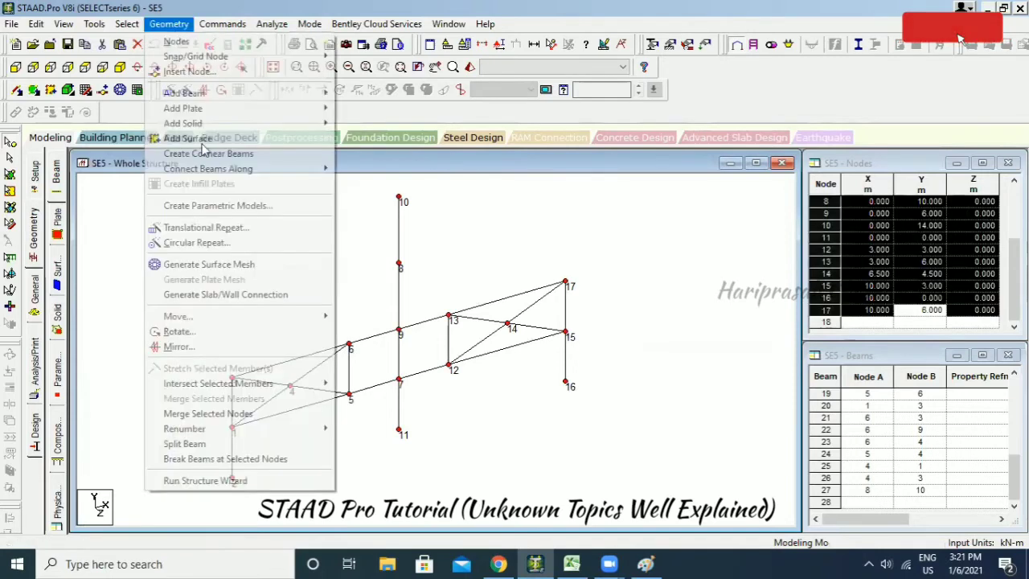
pyautogui.click(374, 431)
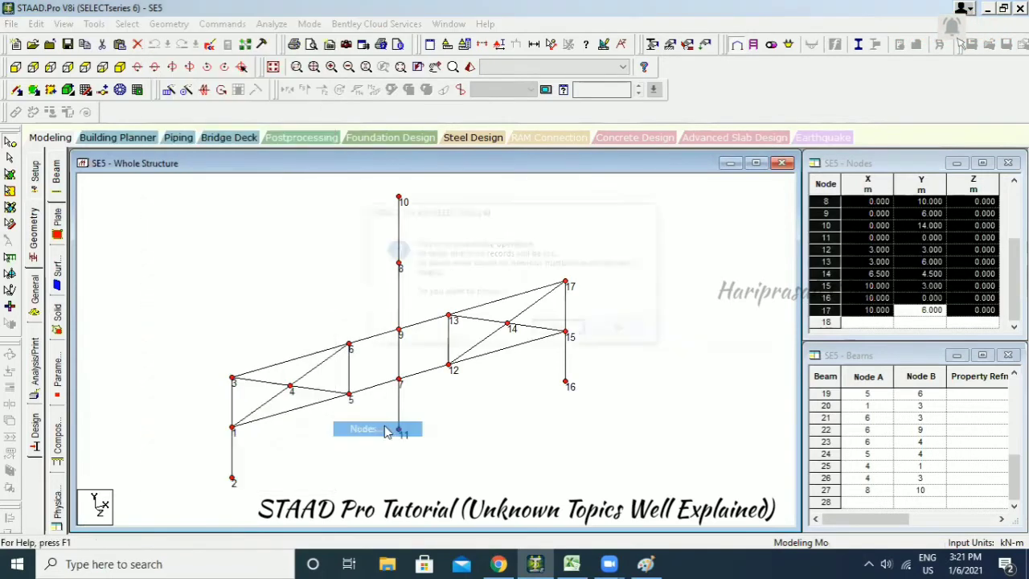
pyautogui.click(560, 330)
pyautogui.click(470, 241)
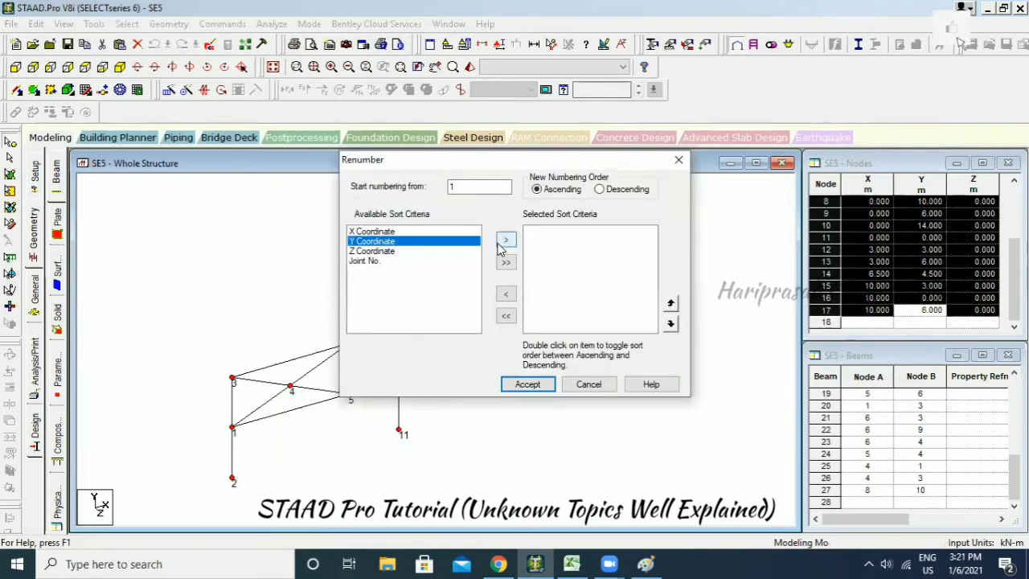
pyautogui.click(505, 241)
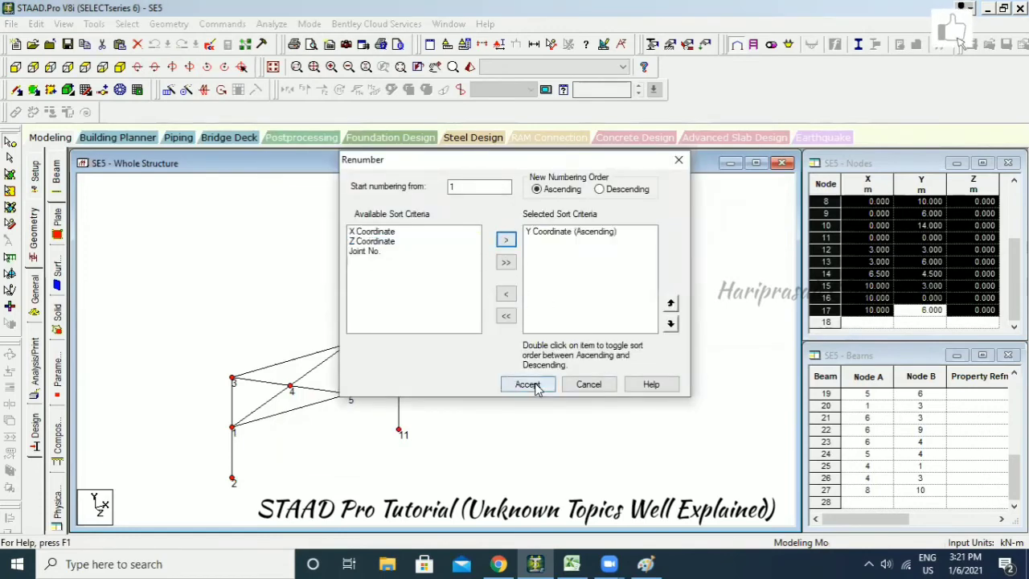
pyautogui.click(555, 314)
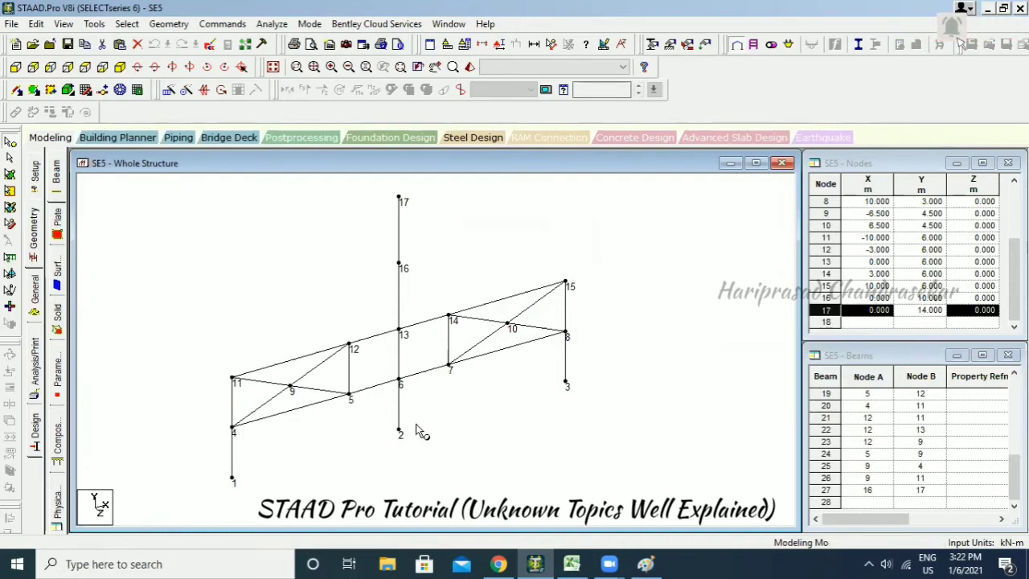
pyautogui.scroll(-3, 278, 233)
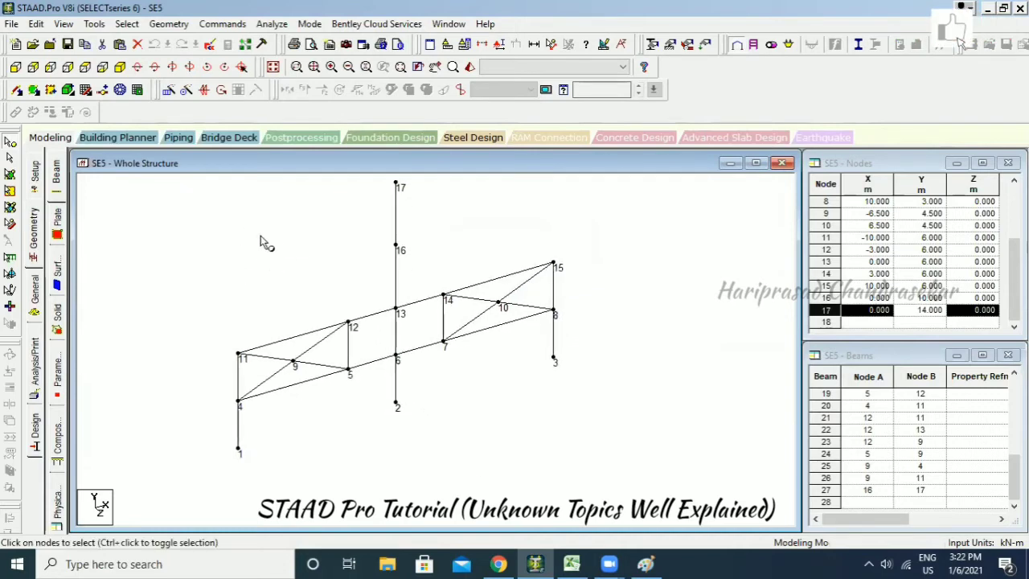
pyautogui.click(311, 306)
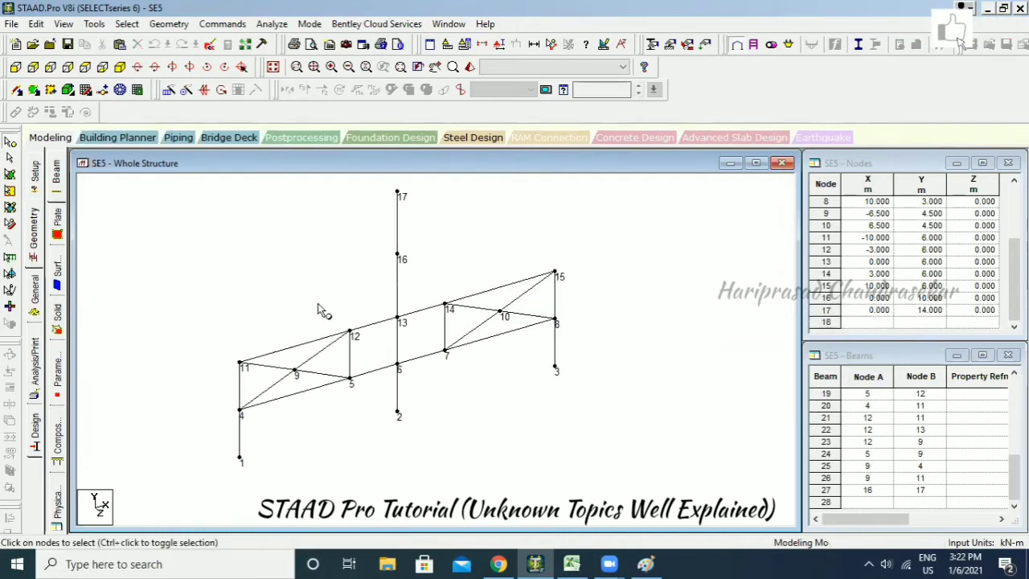
# Show beam numbers instead of node numbers and renumber all members from 1 by member number, ascending.
pyautogui.hotkey('shift', 'b')
pyautogui.hotkey('shift', 'n')
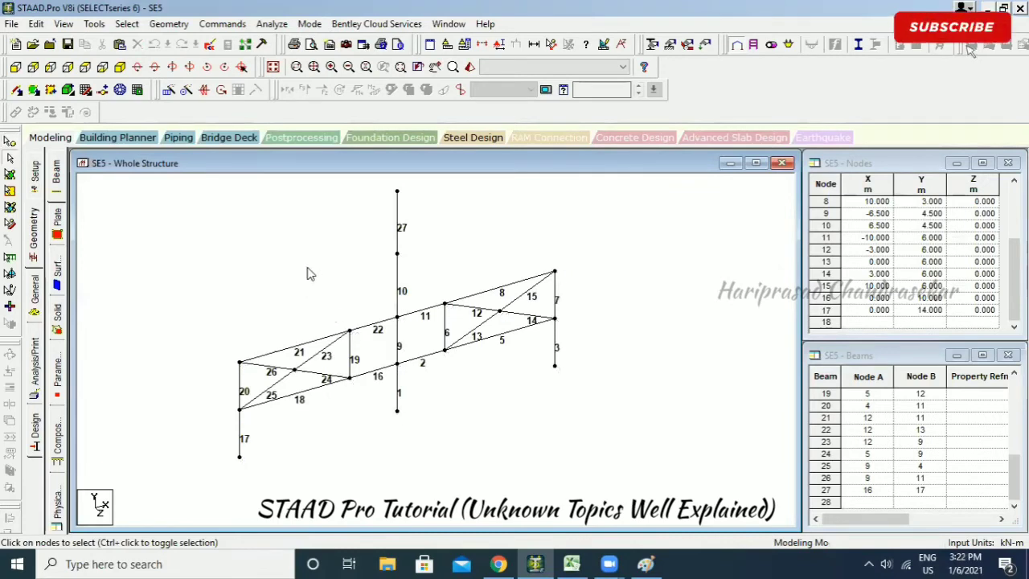
pyautogui.hotkey('ctrl', 'a')
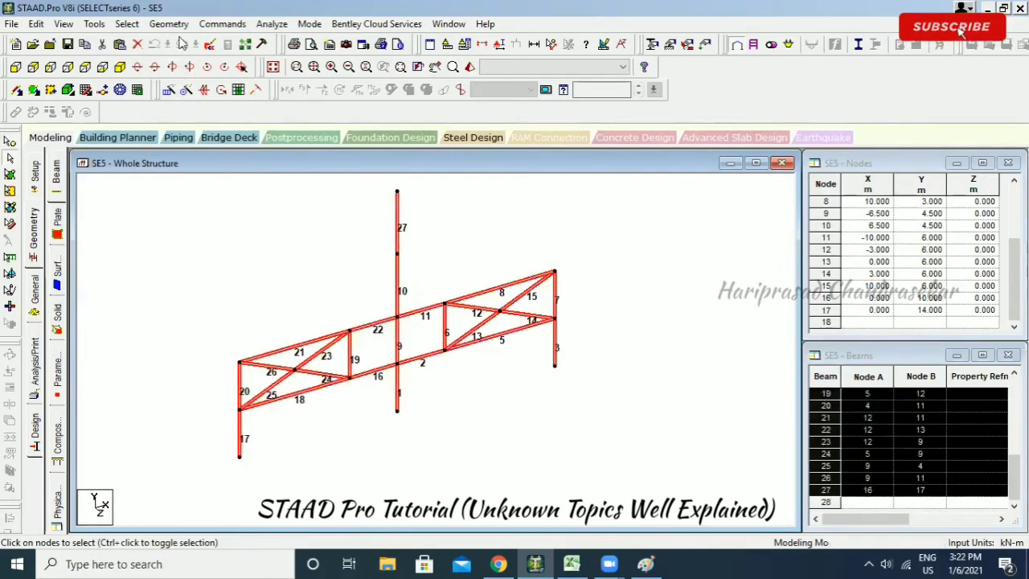
pyautogui.click(169, 24)
pyautogui.moveTo(241, 428)
pyautogui.click(365, 447)
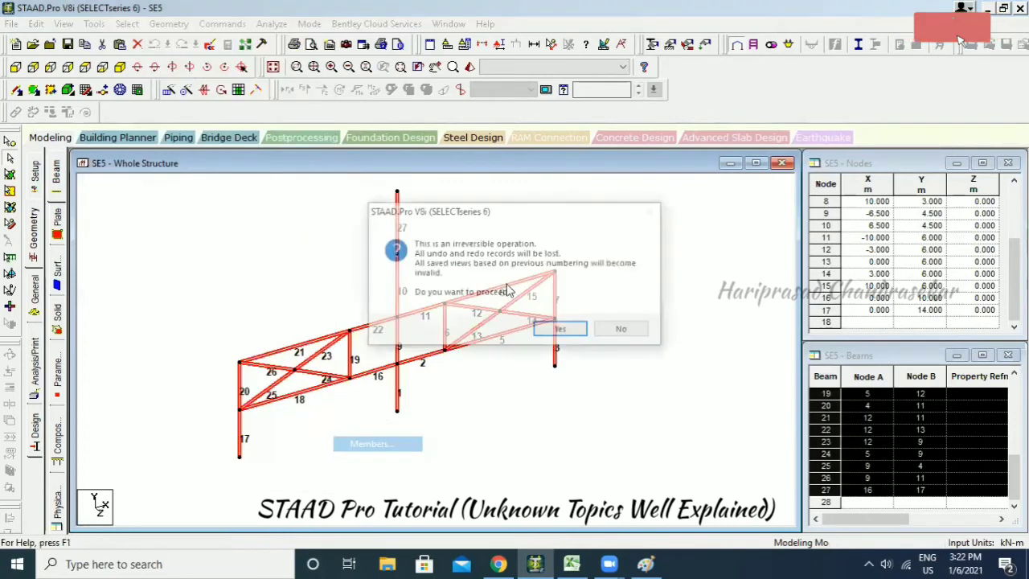
pyautogui.click(554, 327)
pyautogui.click(382, 261)
pyautogui.moveTo(510, 160); pyautogui.dragTo(694, 160)
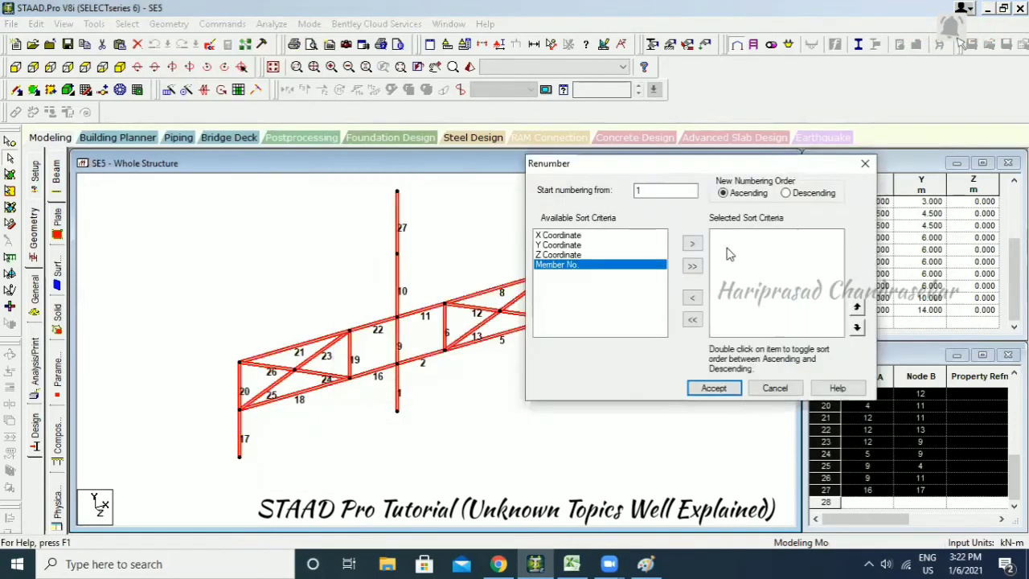
pyautogui.click(690, 239)
pyautogui.click(711, 384)
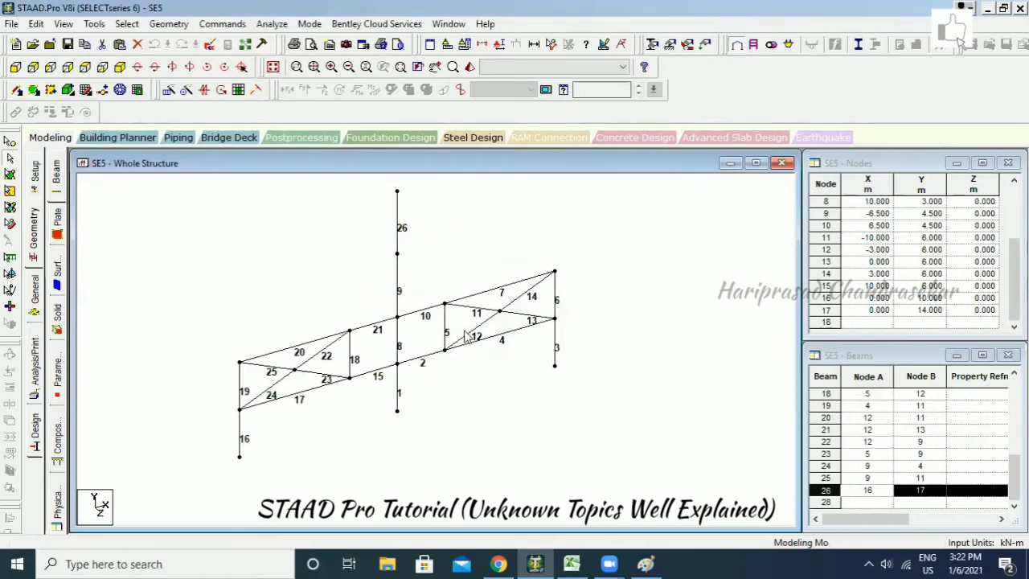
# Try to break the uppermost vertical beam, 26, with Break Beams at Selected Nodes.
pyautogui.click(169, 24)
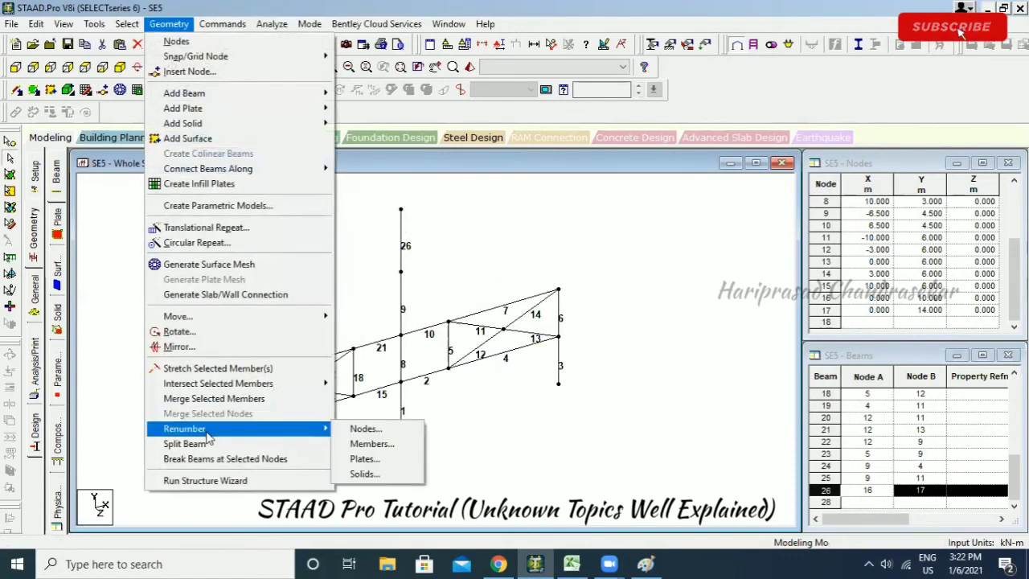
pyautogui.click(281, 459)
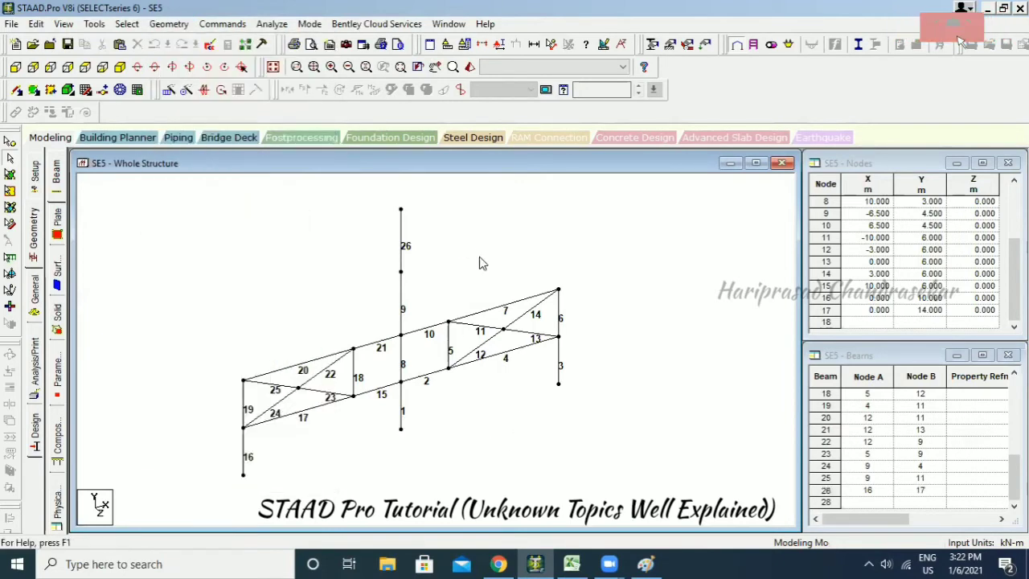
pyautogui.click(402, 237)
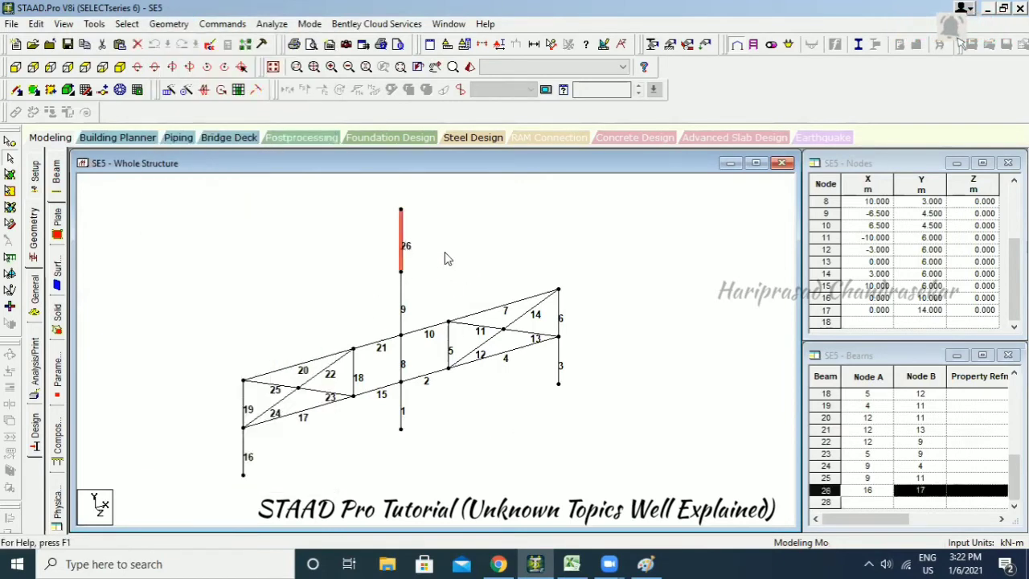
pyautogui.click(126, 24)
pyautogui.click(223, 459)
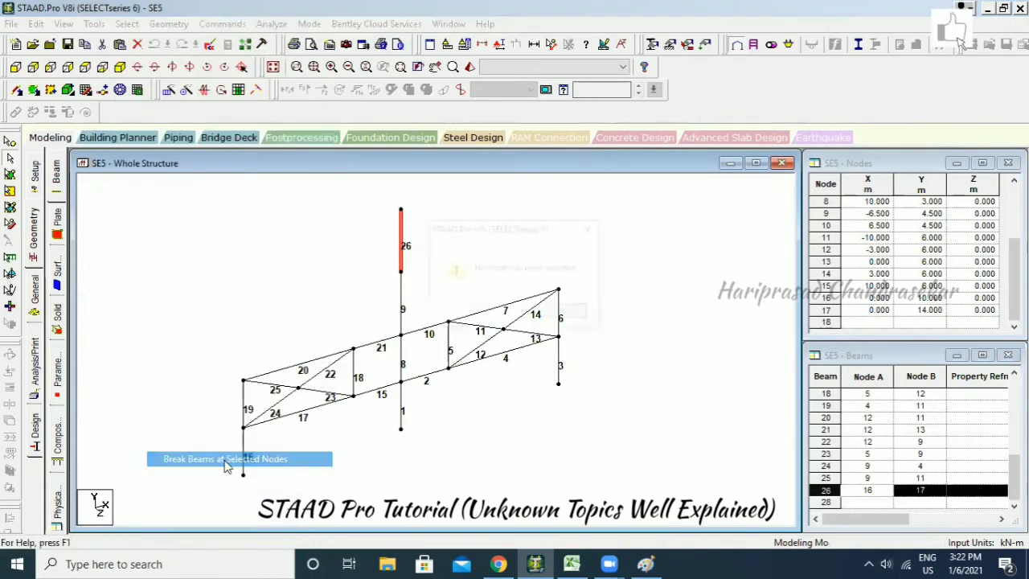
pyautogui.click(557, 311)
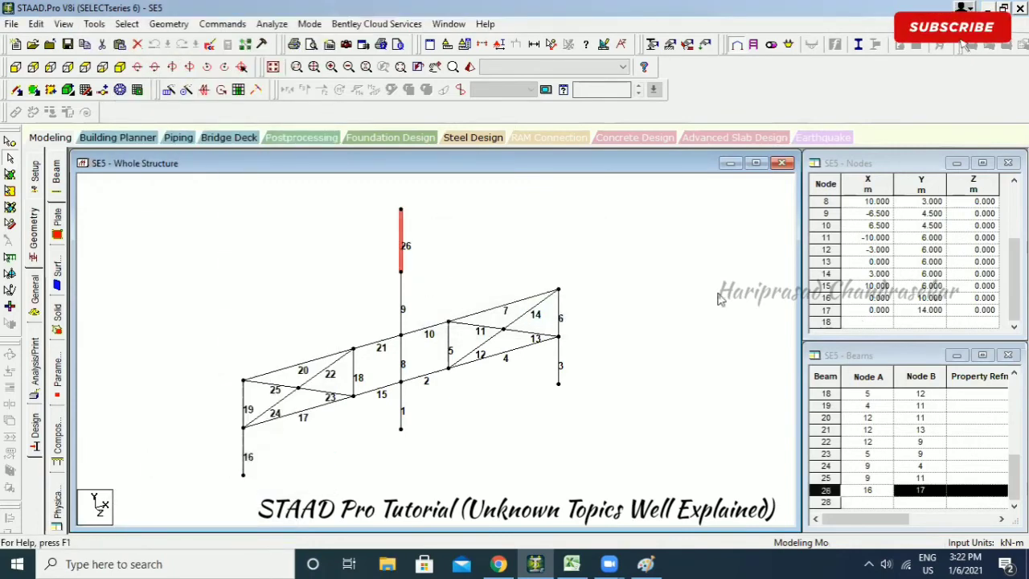
# Select the lowest central vertical beam, 1, and switch to the front view with the Snap Node/Beam grid shown.
pyautogui.click(402, 411)
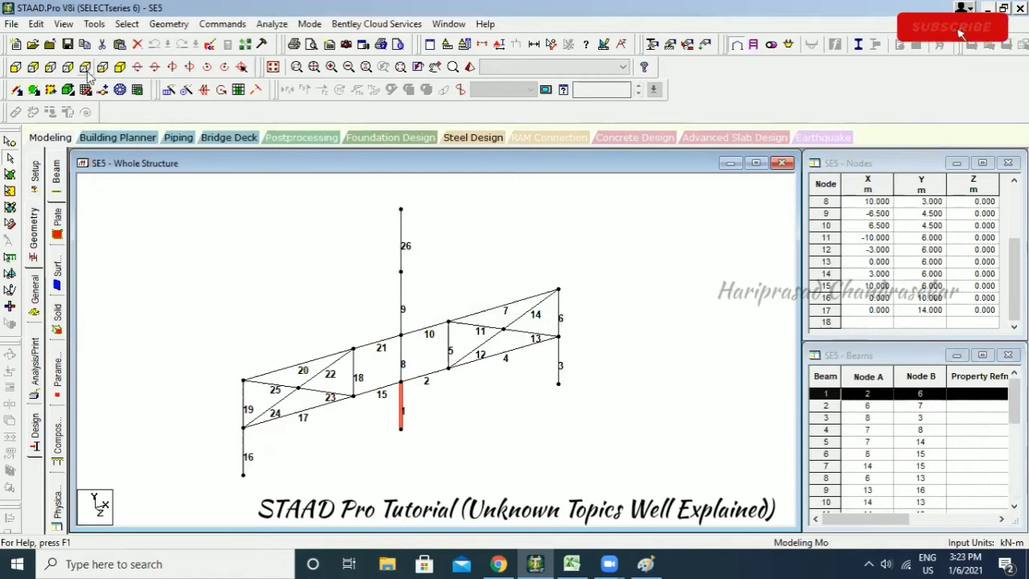
pyautogui.click(17, 68)
pyautogui.click(33, 68)
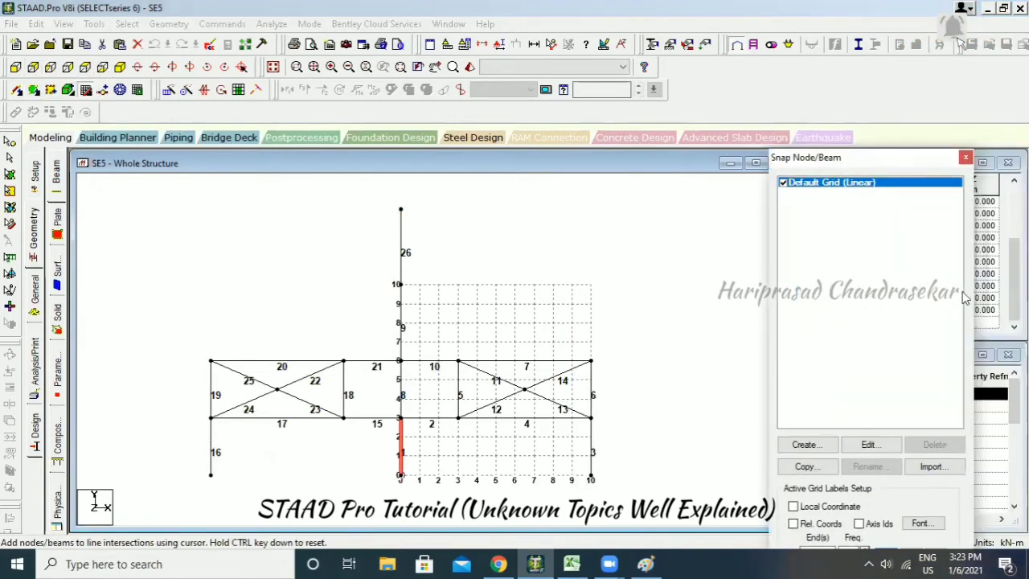
# Add node 18 at X 0, Y 1 in the node table and save the modified structure.
pyautogui.click(878, 324)
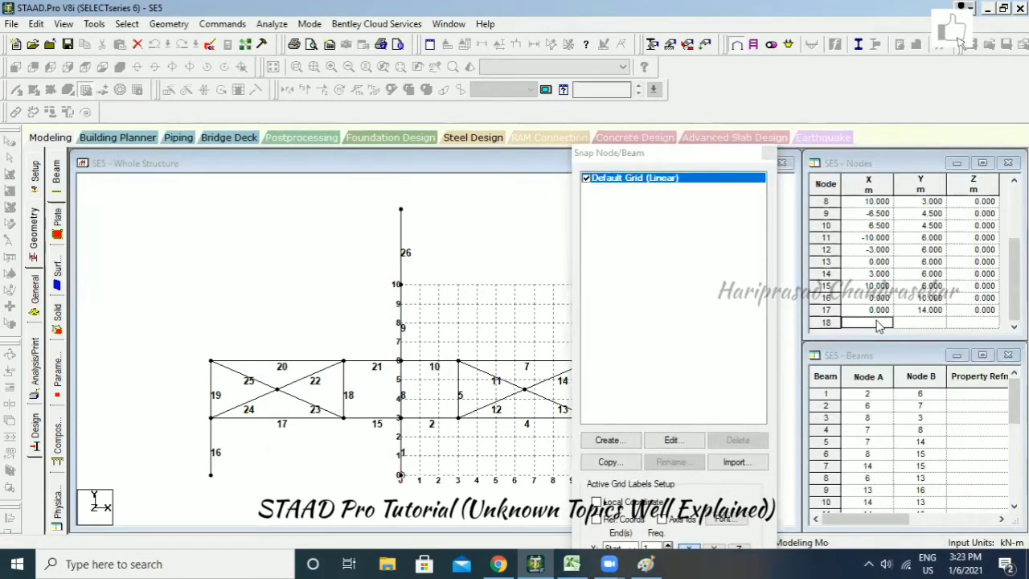
pyautogui.write('0')
pyautogui.press('Tab')
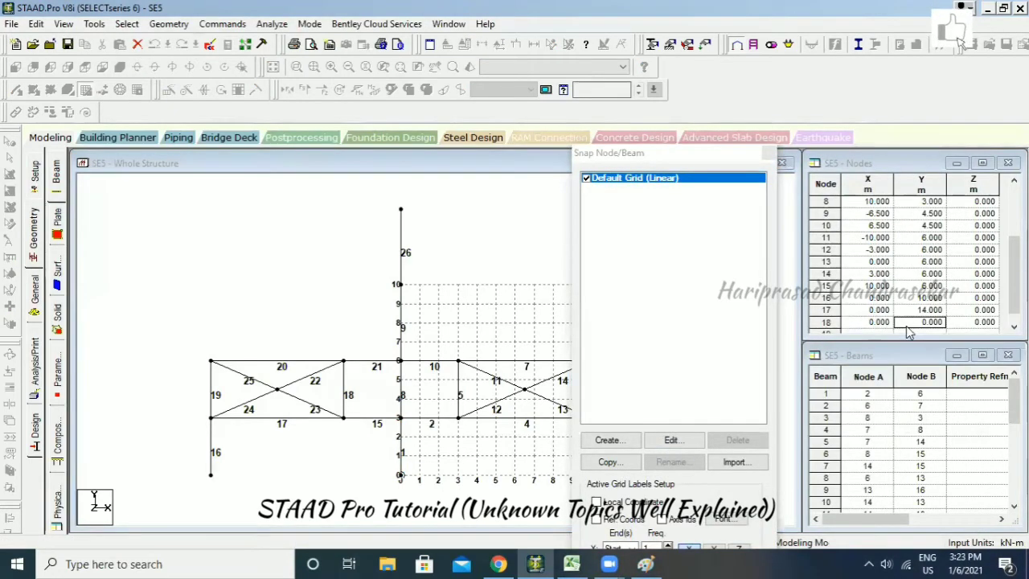
pyautogui.write('1')
pyautogui.click(511, 313)
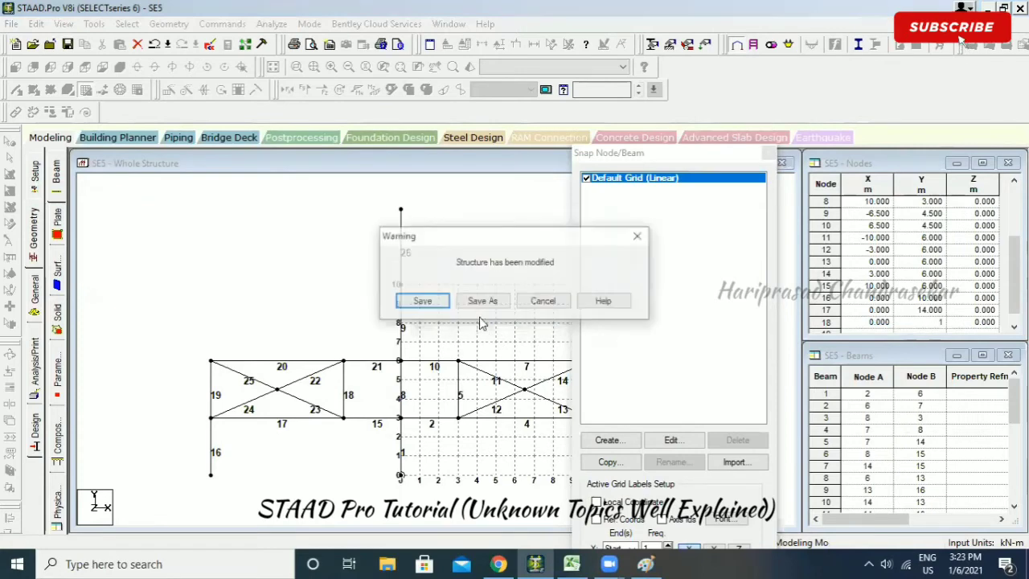
pyautogui.click(434, 302)
# Undo the stray node placed on the grid at X 3, Y 10 and set node 18's Y coordinate to 1 m.
pyautogui.click(457, 284)
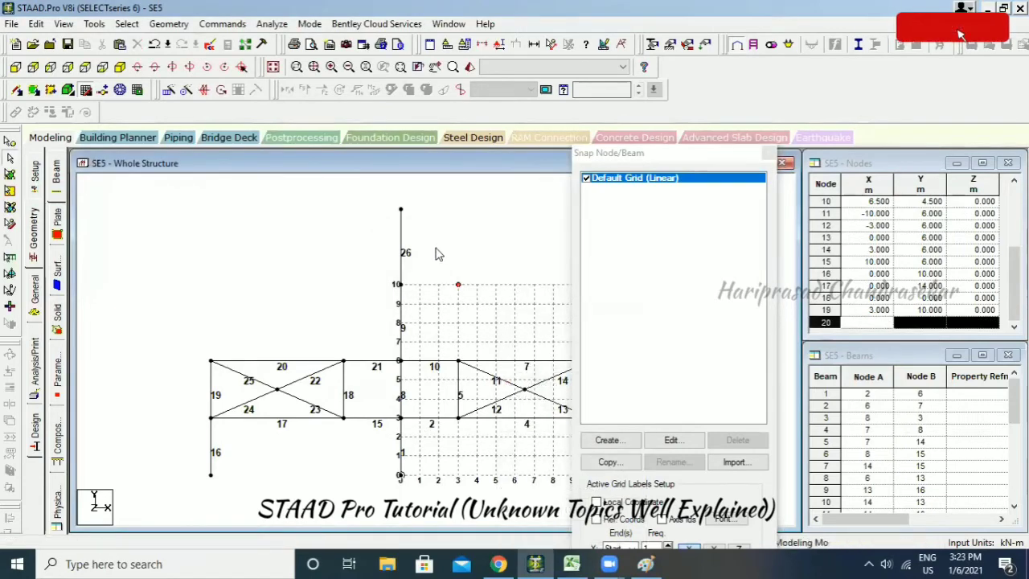
pyautogui.hotkey('ctrl', 'z')
pyautogui.click(399, 470)
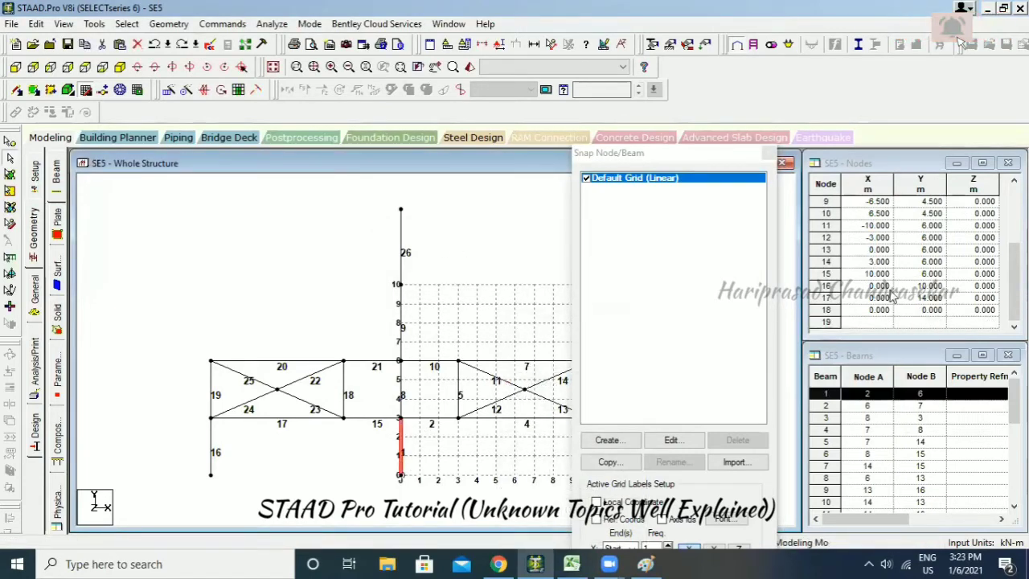
pyautogui.click(942, 310)
pyautogui.write('1')
pyautogui.press('Return')
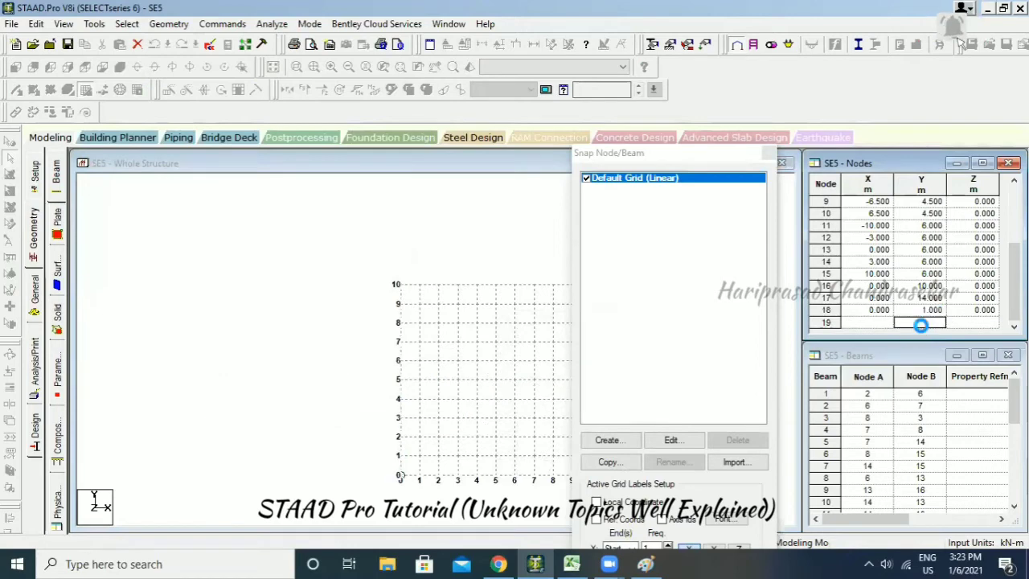
pyautogui.click(431, 464)
# Try to break the lowest central vertical beam, 1, with Break Beams at Selected Nodes while only the beam is selected.
pyautogui.click(401, 466)
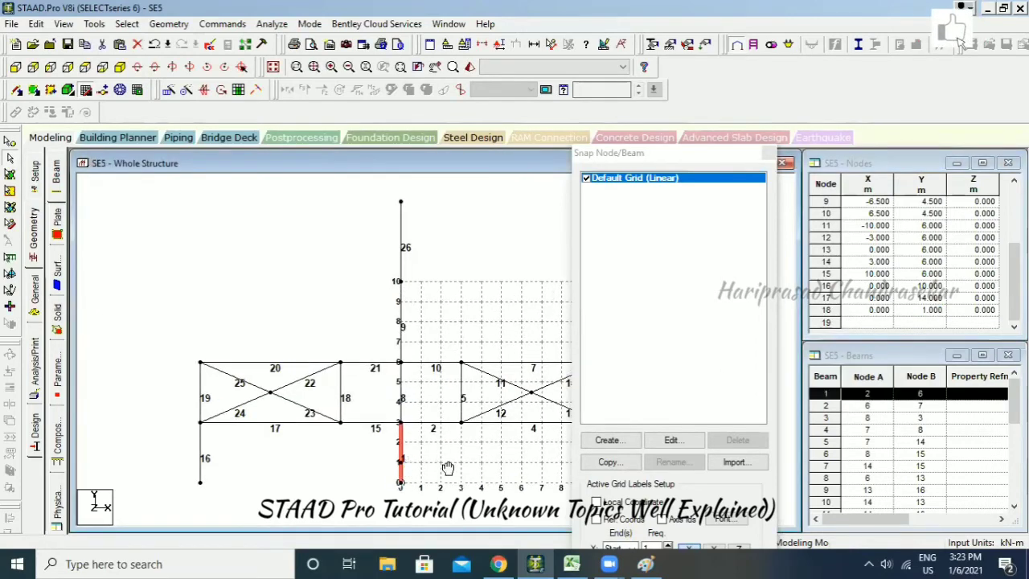
pyautogui.moveTo(403, 459); pyautogui.dragTo(374, 376, button='middle')
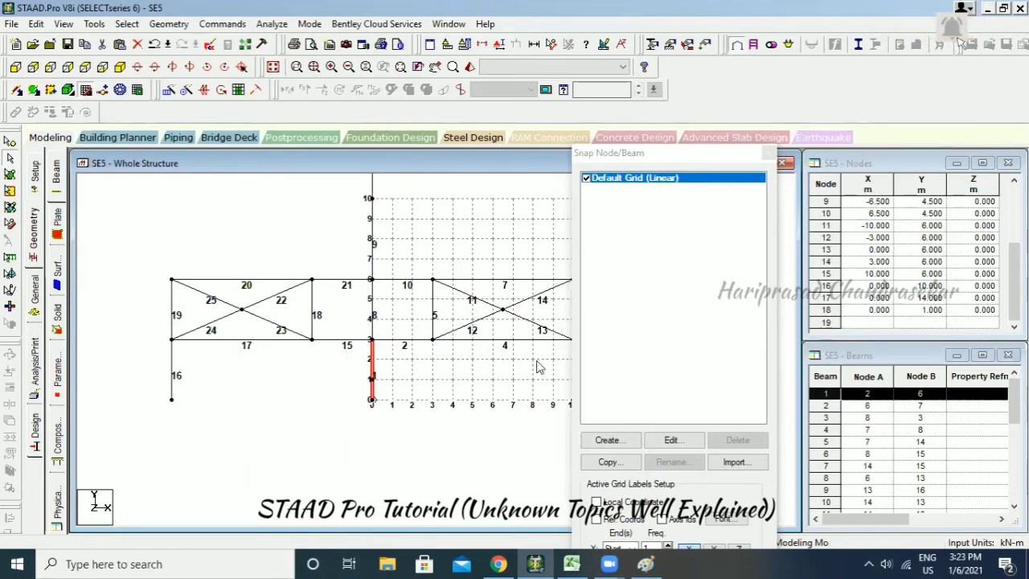
pyautogui.click(169, 24)
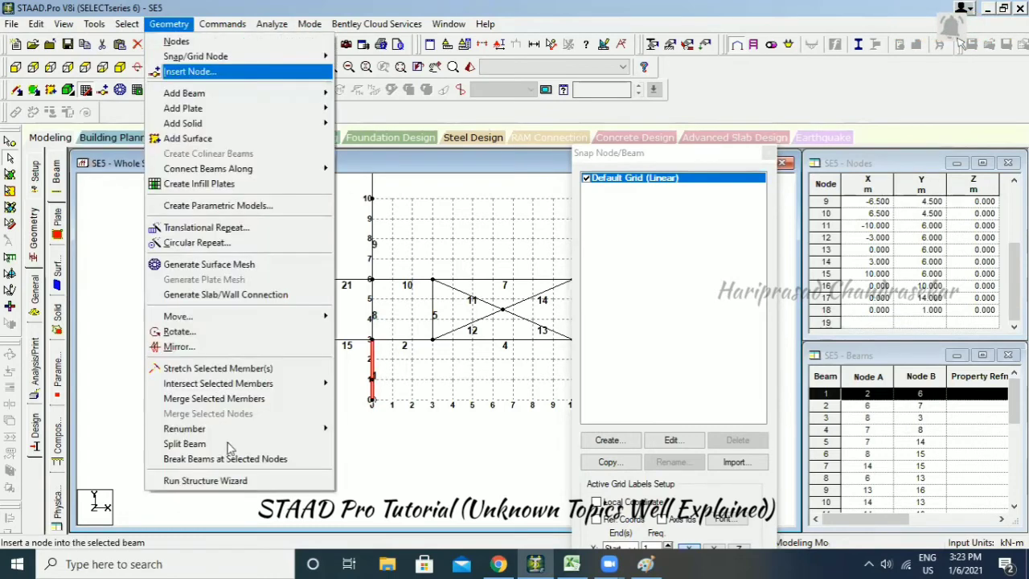
pyautogui.click(232, 460)
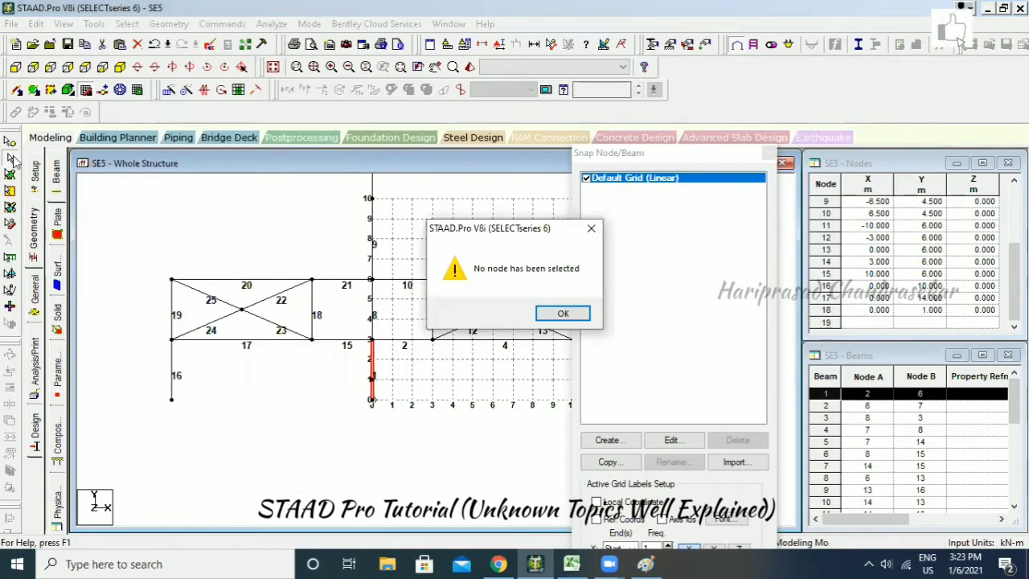
pyautogui.press('Return')
# Reselect only the lowest central vertical beam, 1, and retry Break Beams at Selected Nodes.
pyautogui.click(372, 371)
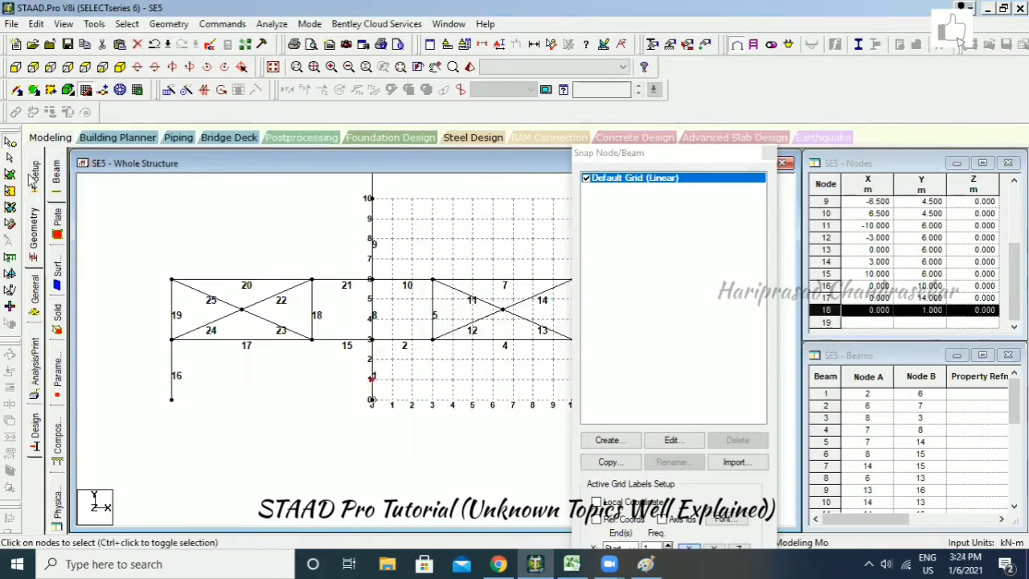
pyautogui.click(9, 159)
pyautogui.click(372, 362)
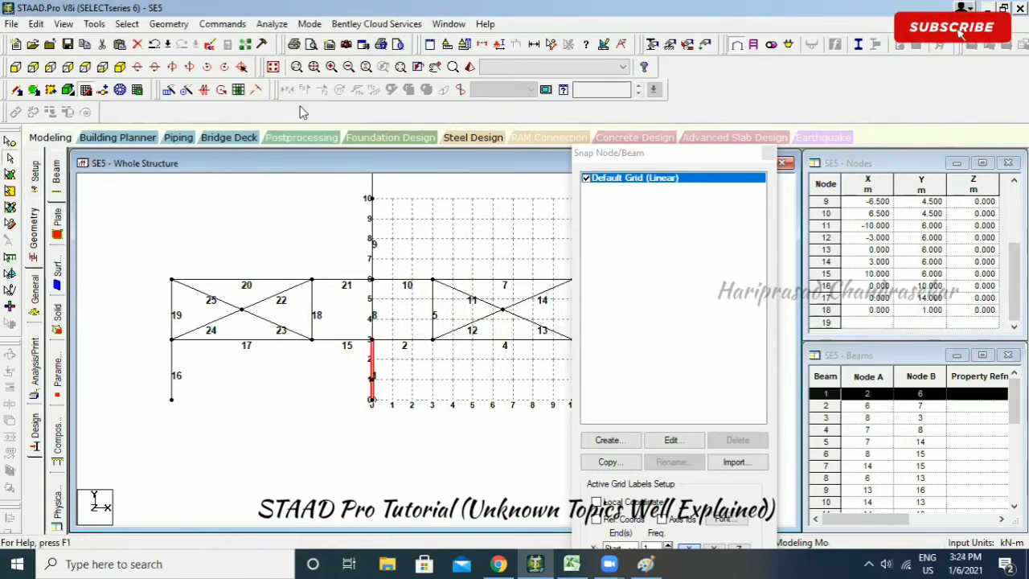
pyautogui.click(169, 23)
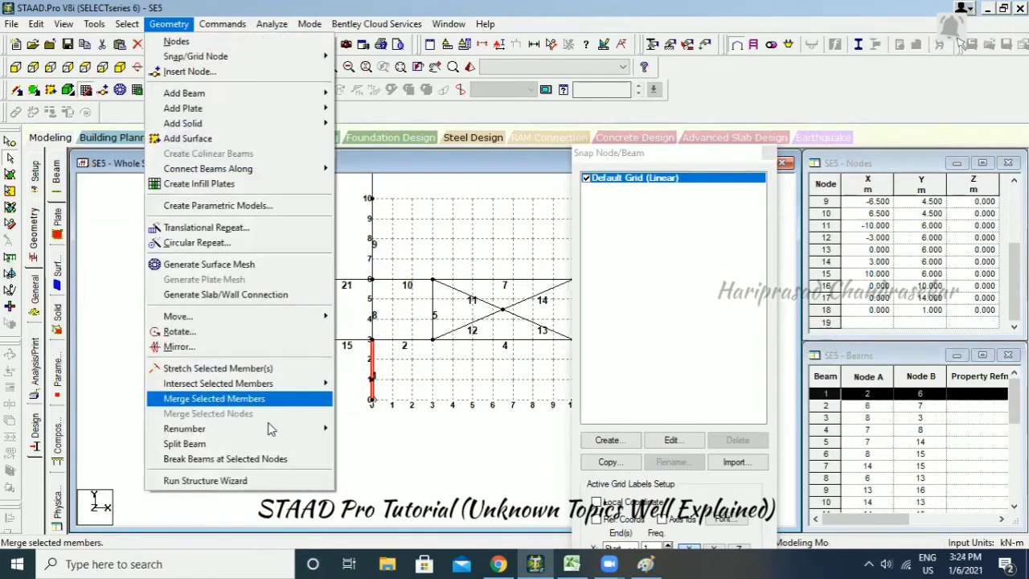
pyautogui.click(225, 459)
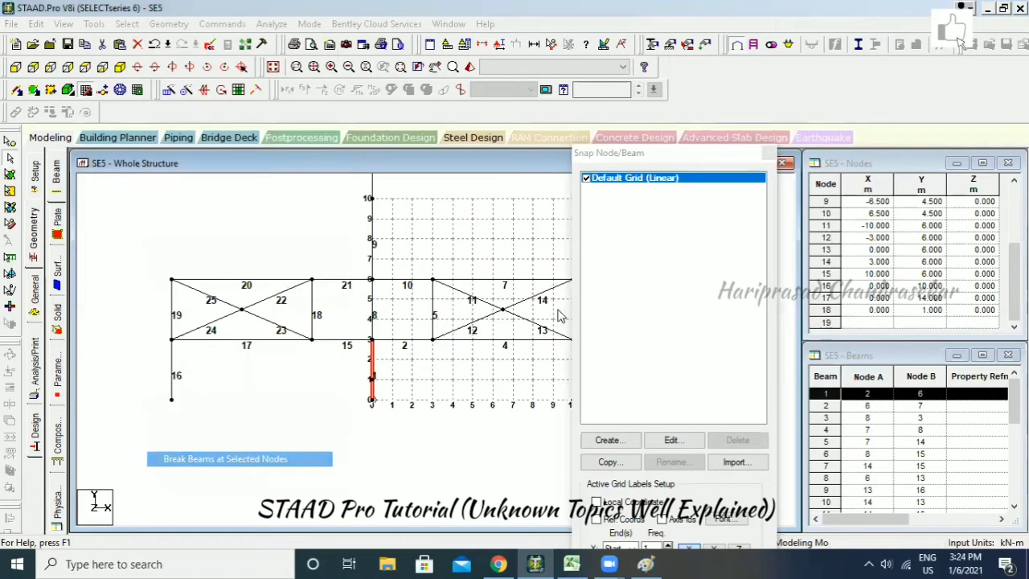
pyautogui.click(340, 355)
# Select node 18 at X 0, Y 1 m and split the beam passing through it with Break Beams at Selected Nodes.
pyautogui.click(9, 141)
pyautogui.click(372, 379)
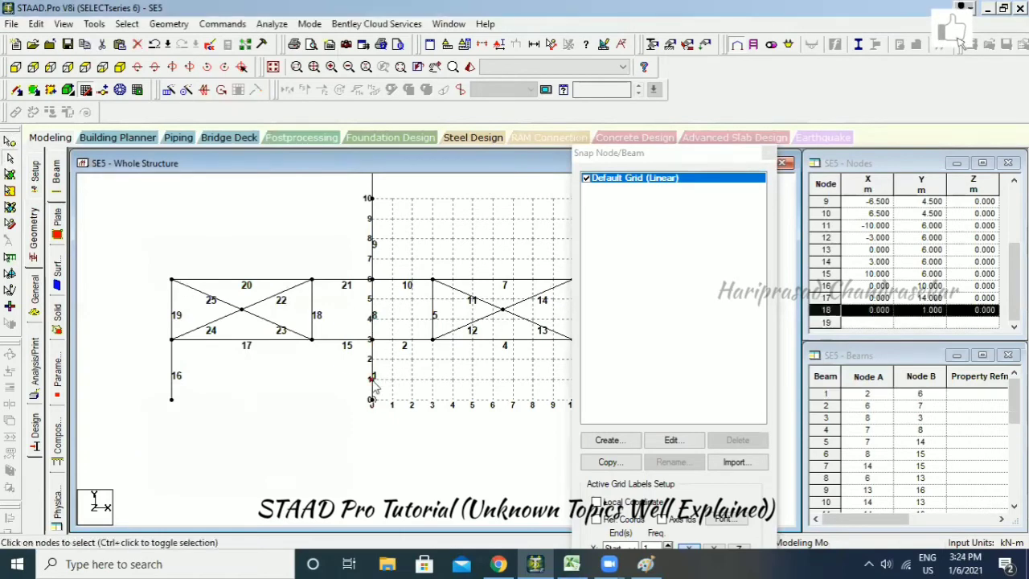
pyautogui.click(169, 23)
pyautogui.click(225, 458)
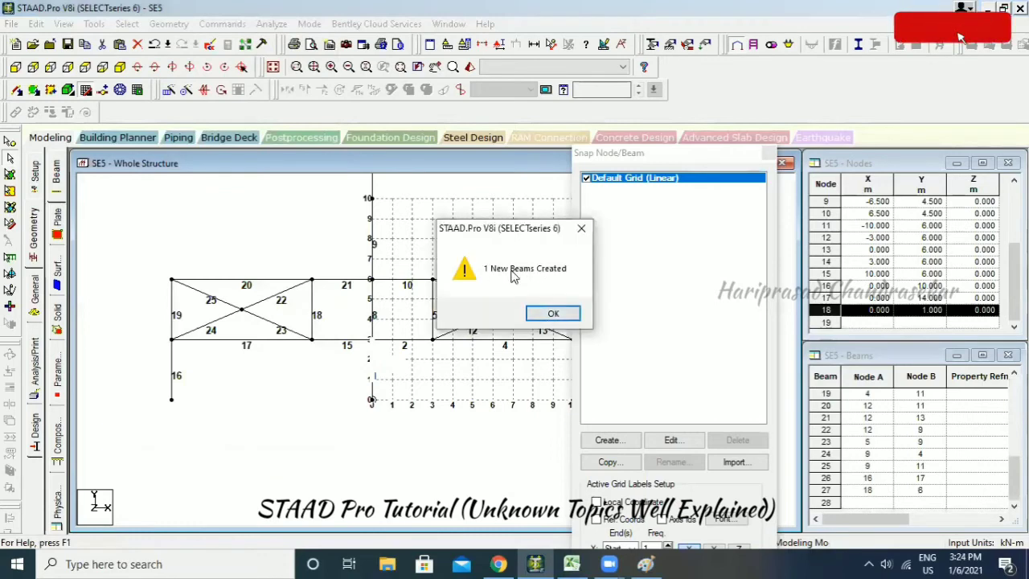
pyautogui.click(553, 313)
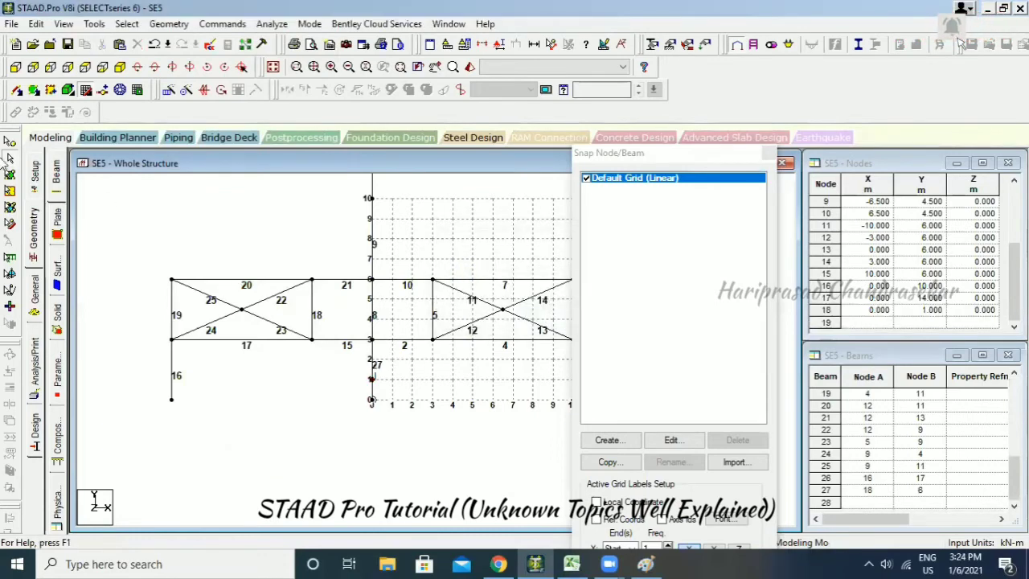
# Check the split by selecting the upper and lower segments of the broken central beam, and clear the selection.
pyautogui.click(373, 361)
pyautogui.click(374, 390)
pyautogui.click(384, 384)
pyautogui.click(373, 387)
pyautogui.click(373, 363)
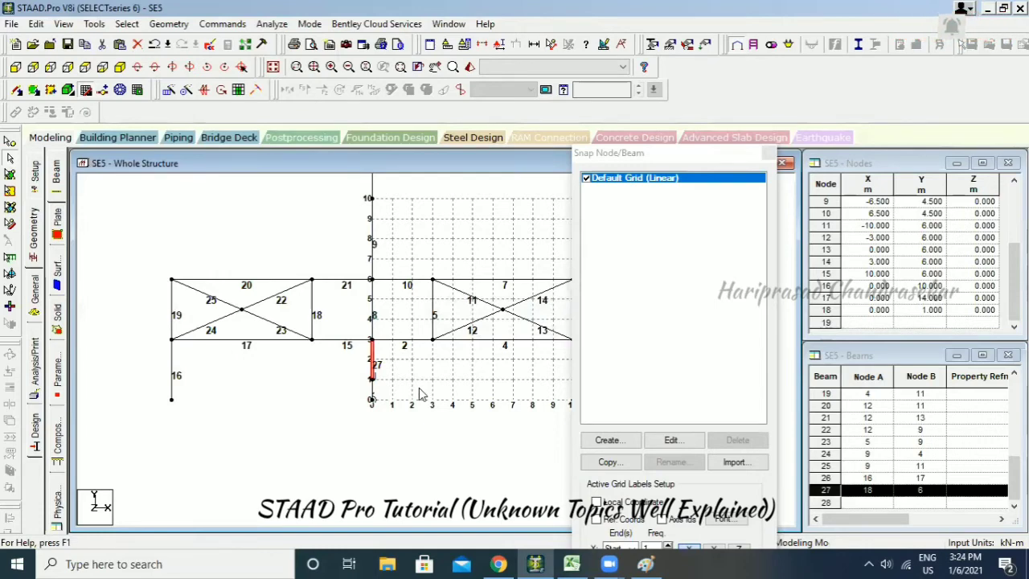
pyautogui.click(445, 391)
# Return the whole structure to the isometric view and close the SE5 file.
pyautogui.click(169, 23)
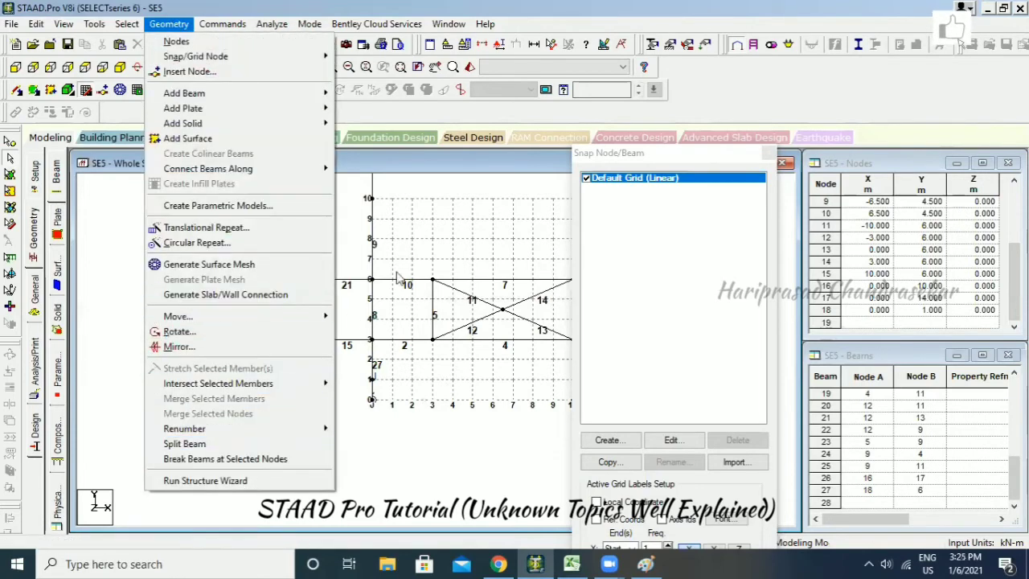
pyautogui.moveTo(459, 235); pyautogui.dragTo(416, 292, button='middle')
pyautogui.scroll(-3, 386, 275)
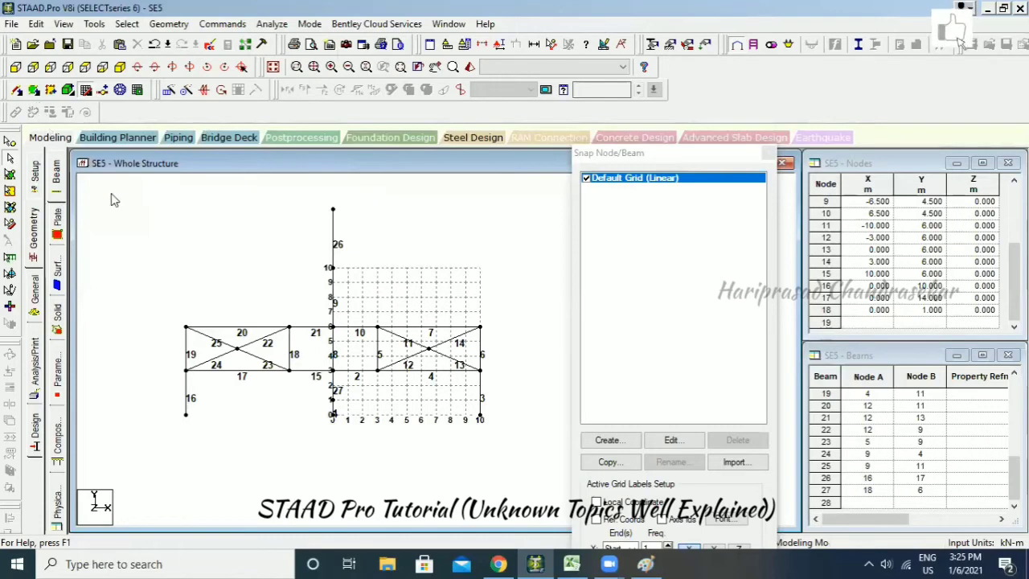
pyautogui.click(120, 66)
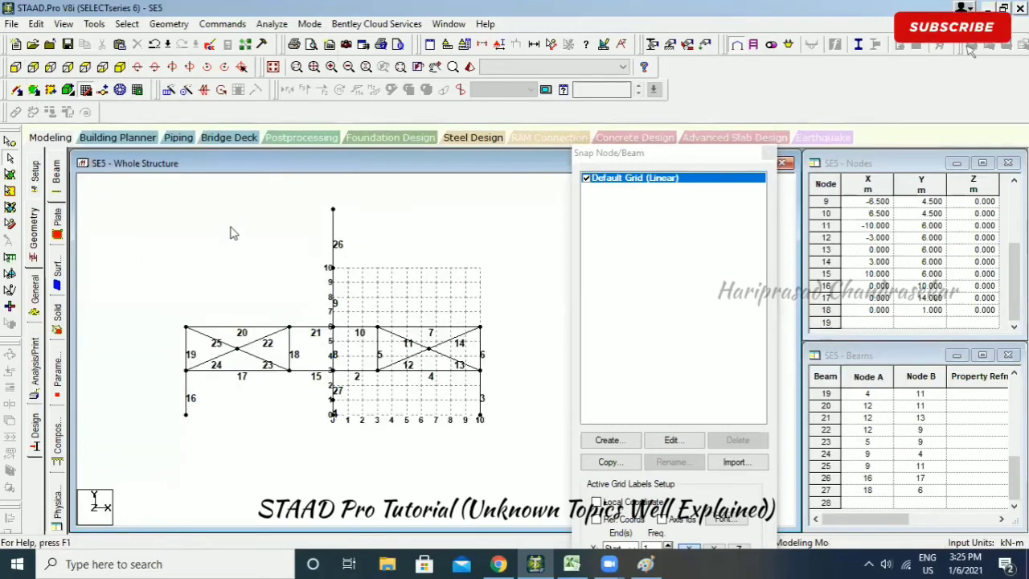
pyautogui.click(120, 67)
pyautogui.click(11, 23)
pyautogui.click(30, 71)
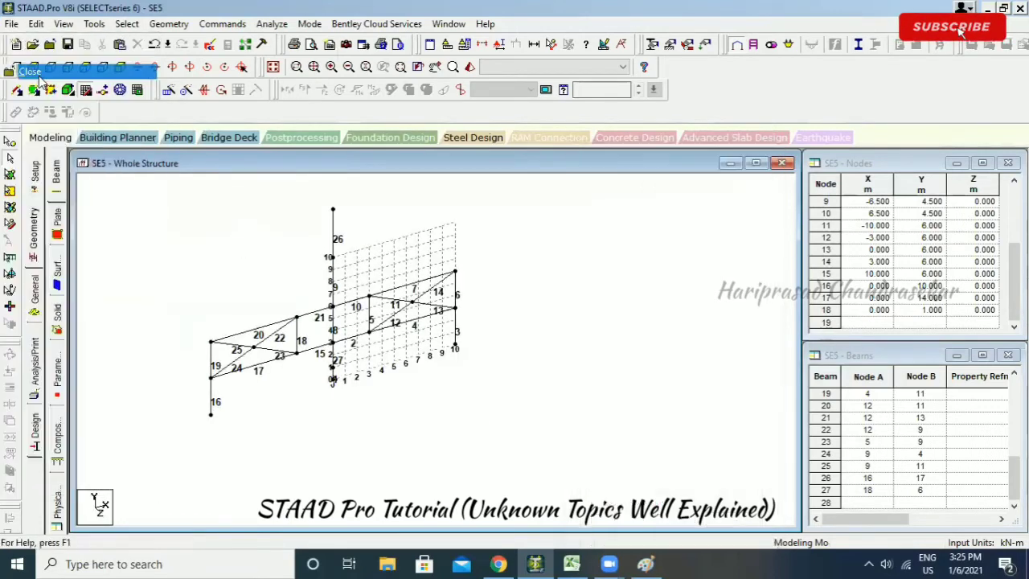
pyautogui.click(512, 315)
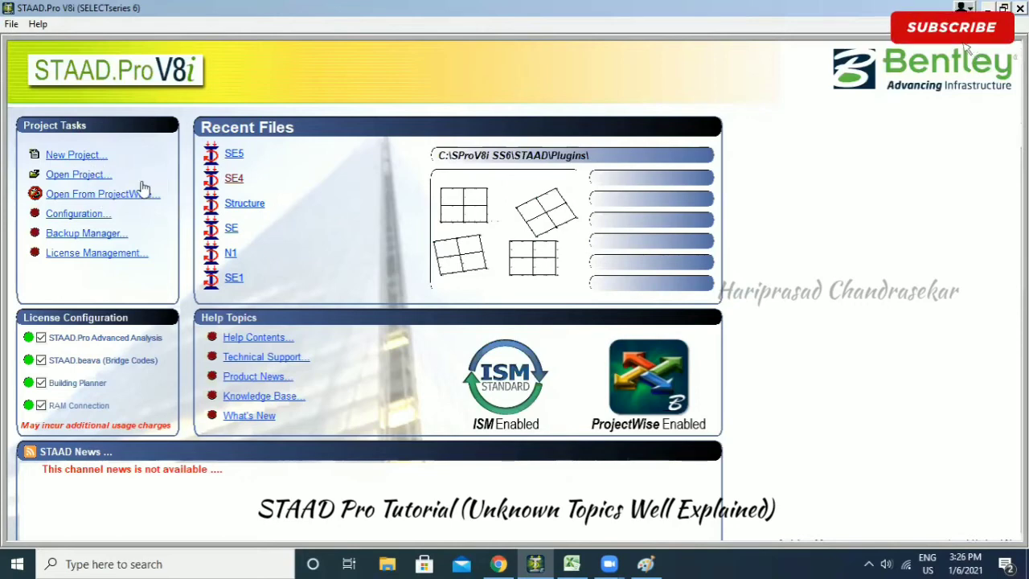
# Create a new Space project named SE6 that starts with the Structure Wizard.
pyautogui.moveTo(228, 228)
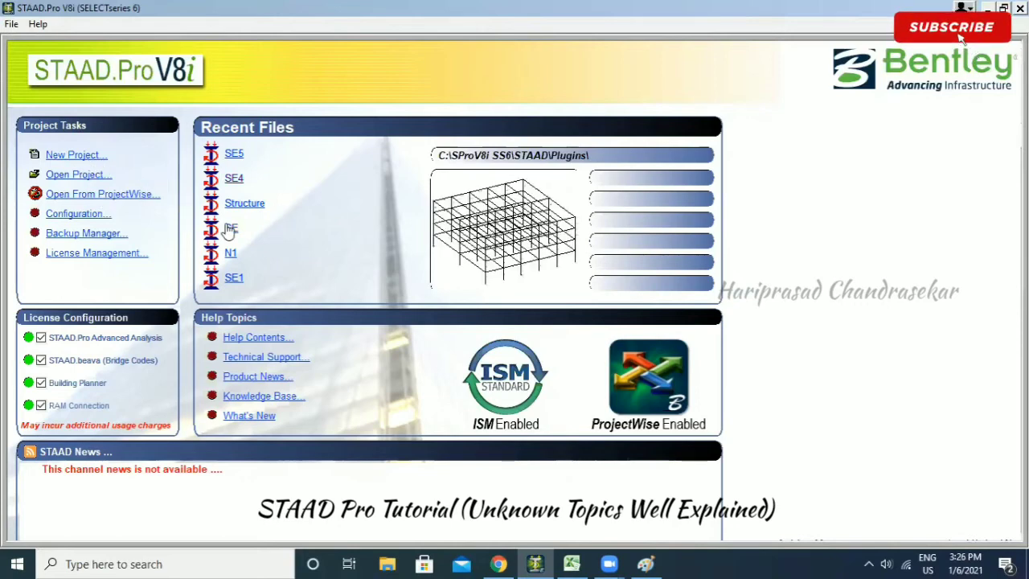
pyautogui.click(92, 161)
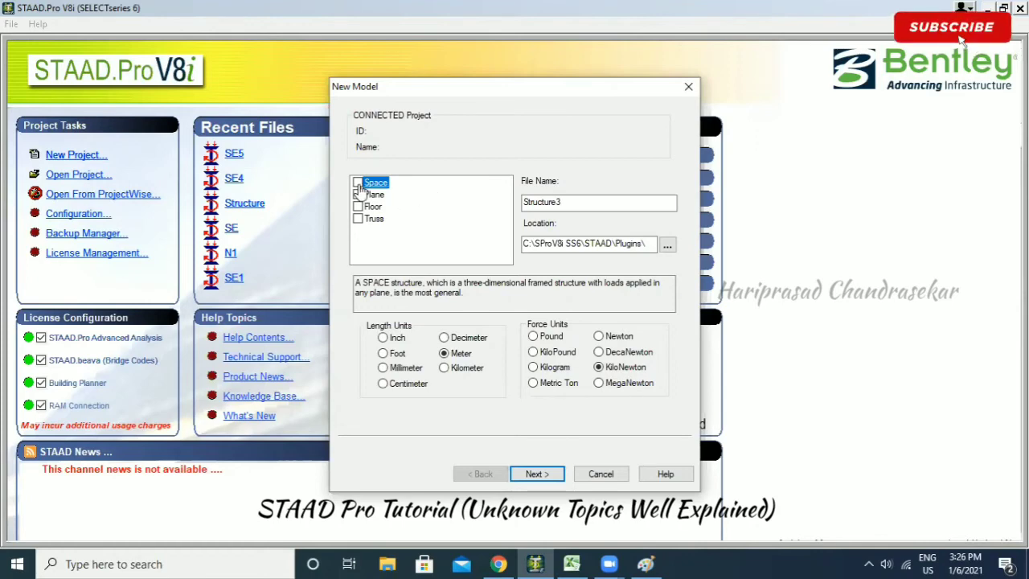
pyautogui.doubleClick(593, 202)
pyautogui.write('SE6')
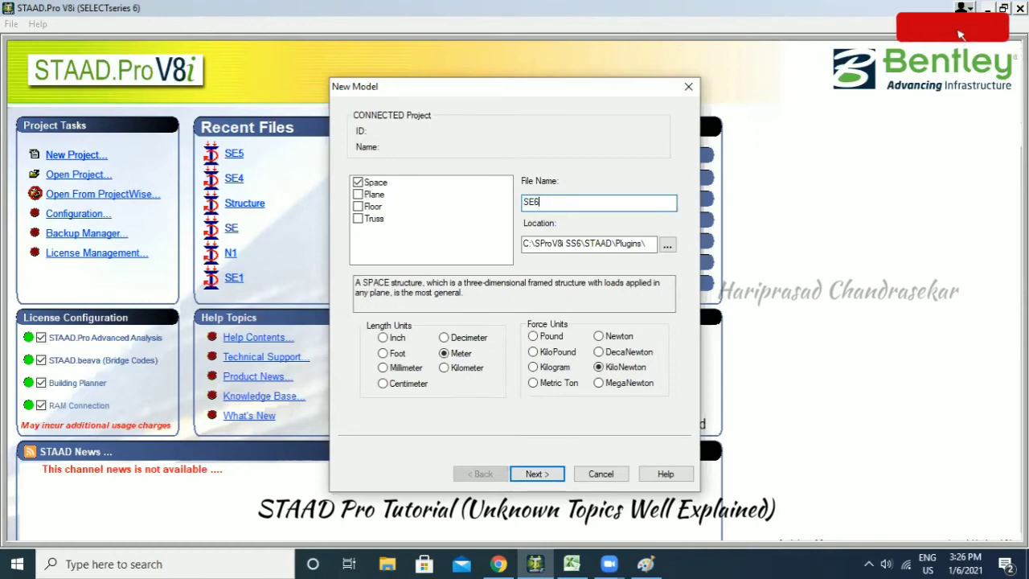
pyautogui.click(549, 474)
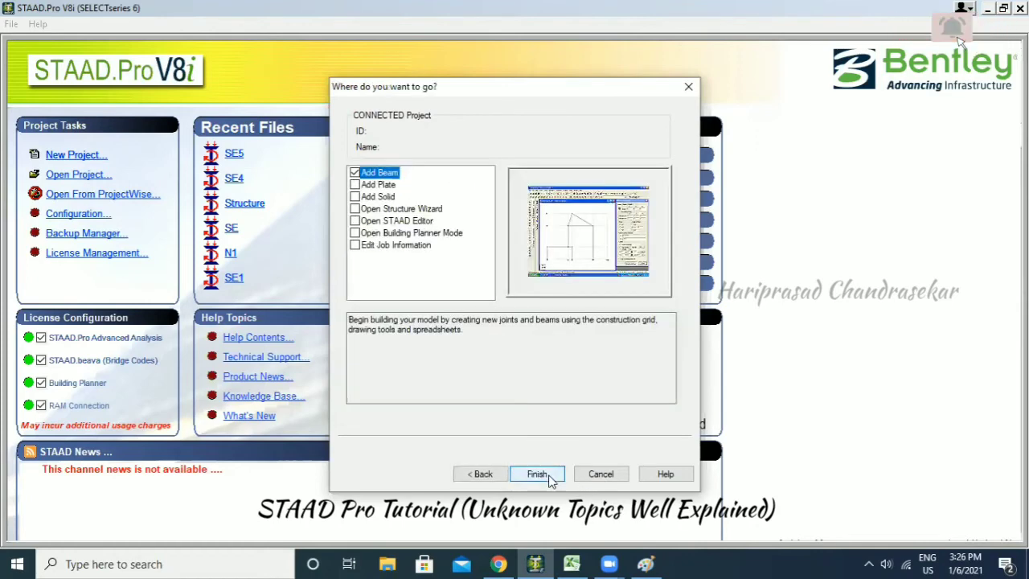
pyautogui.click(381, 200)
pyautogui.click(378, 209)
pyautogui.click(551, 478)
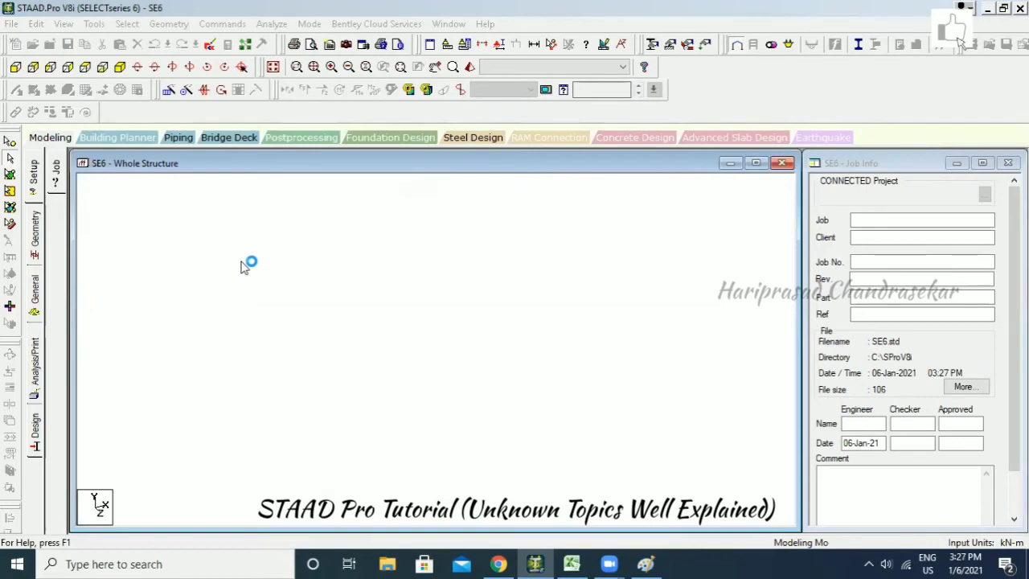
# Generate a Bay Frame from the Frame Models with length 4 m, height 3.5 m, width 6 m and one bay in each direction.
pyautogui.click(161, 132)
pyautogui.click(88, 154)
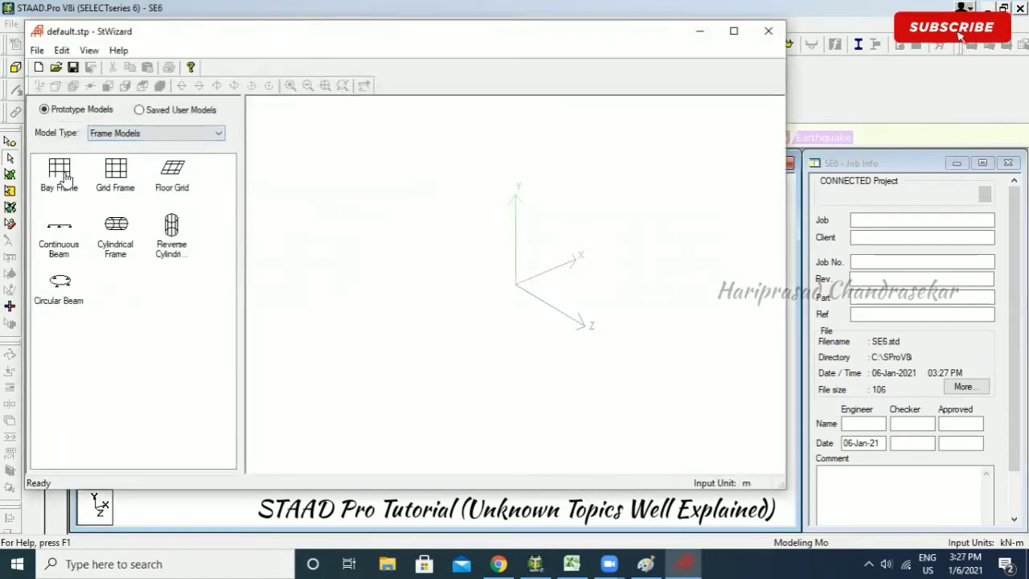
pyautogui.doubleClick(67, 178)
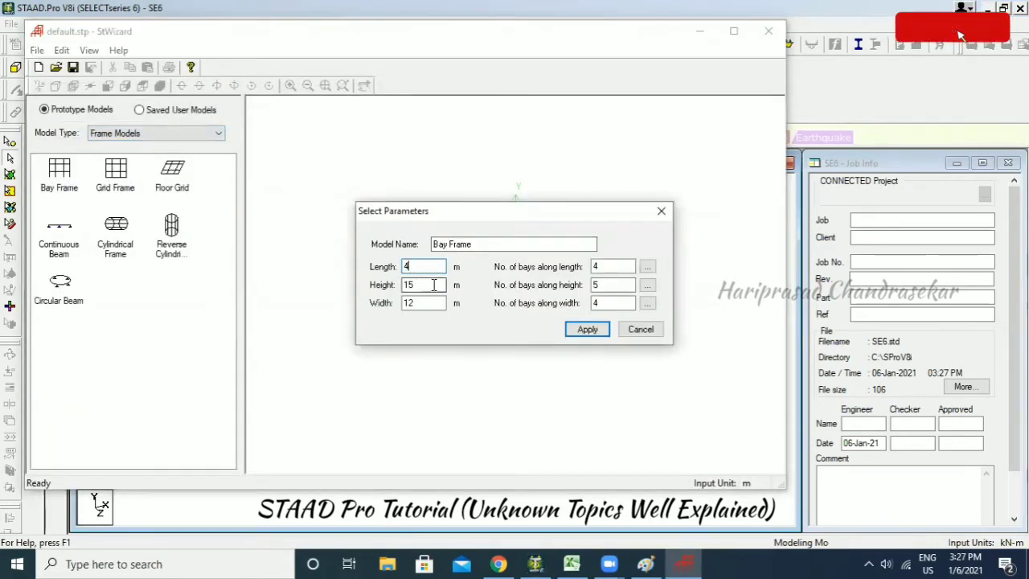
pyautogui.moveTo(430, 304); pyautogui.dragTo(359, 317)
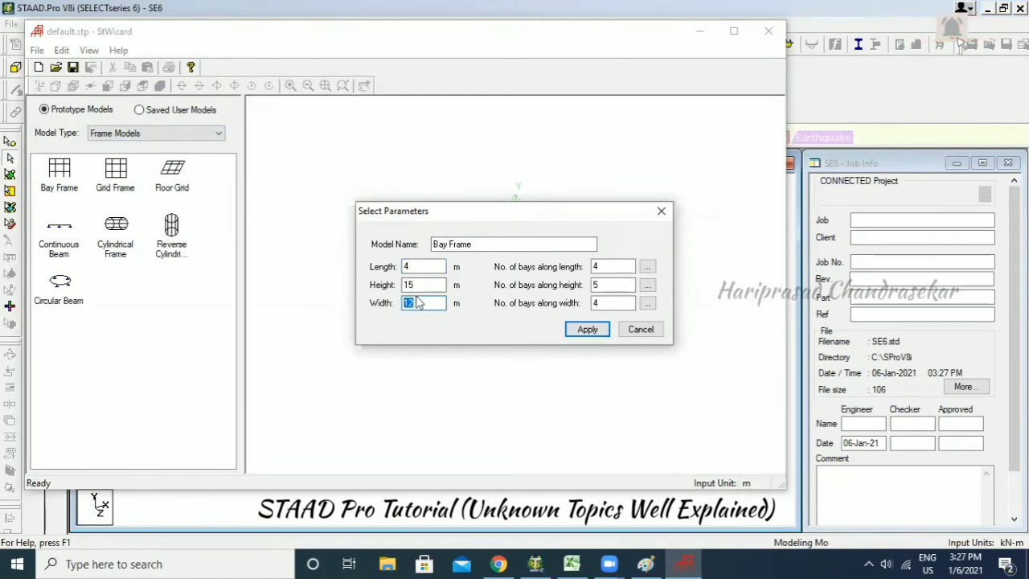
pyautogui.moveTo(439, 287); pyautogui.dragTo(396, 299)
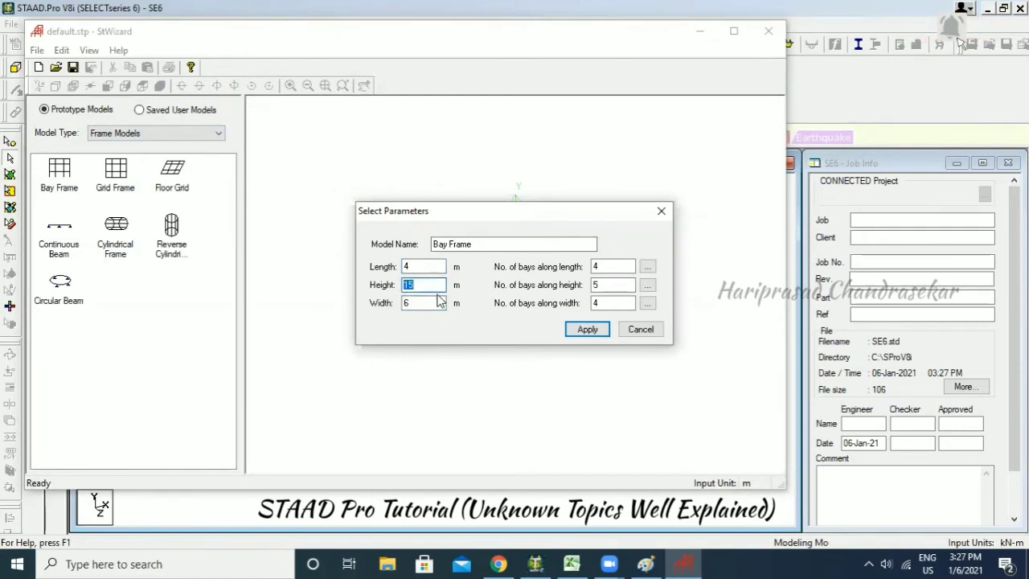
pyautogui.moveTo(619, 285); pyautogui.dragTo(554, 281)
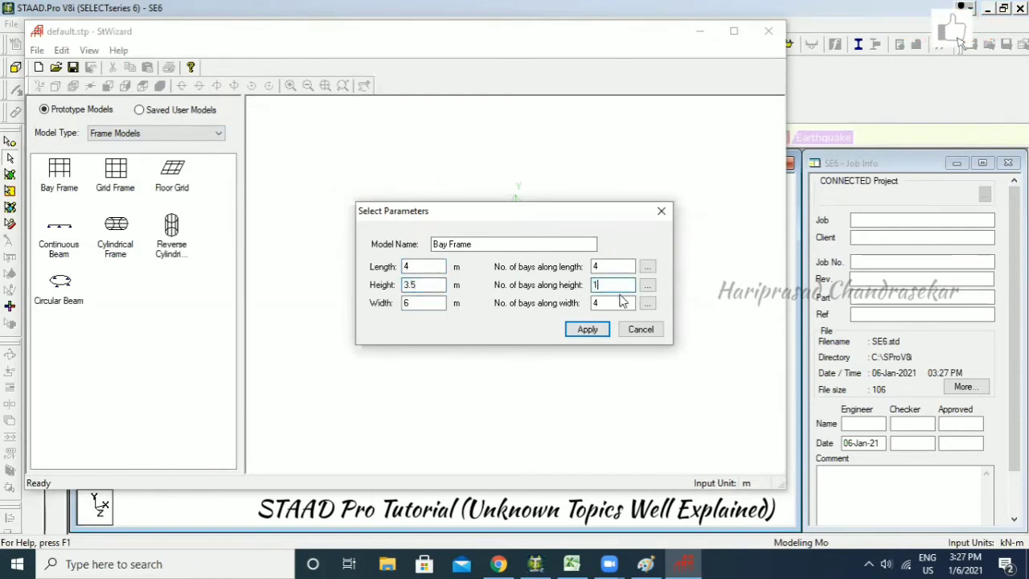
pyautogui.write('1')
pyautogui.moveTo(623, 302); pyautogui.dragTo(587, 309)
pyautogui.write('1')
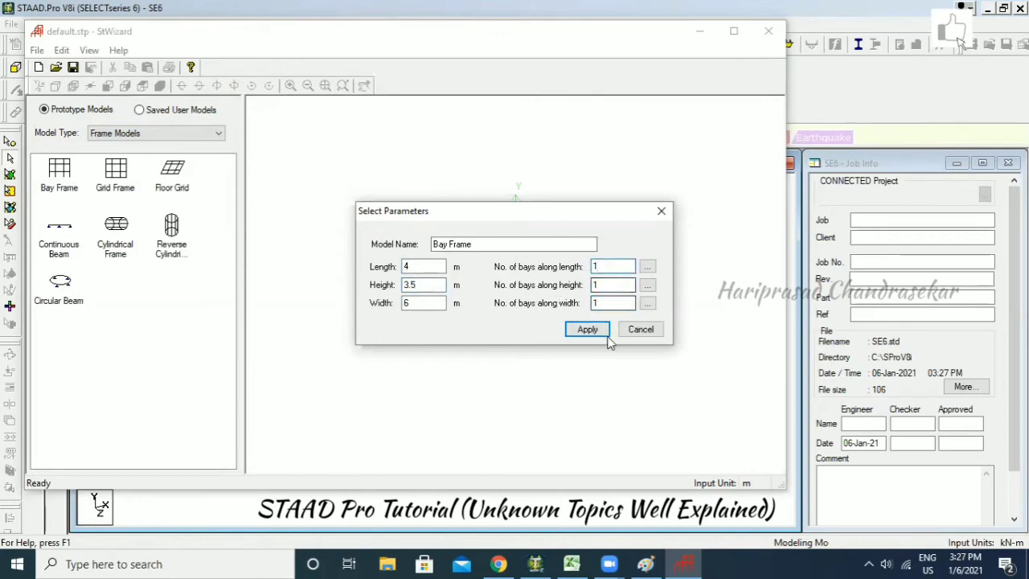
pyautogui.click(588, 329)
# Exit the Structure Wizard and transfer the bay frame prototype into the SE6 model.
pyautogui.click(768, 30)
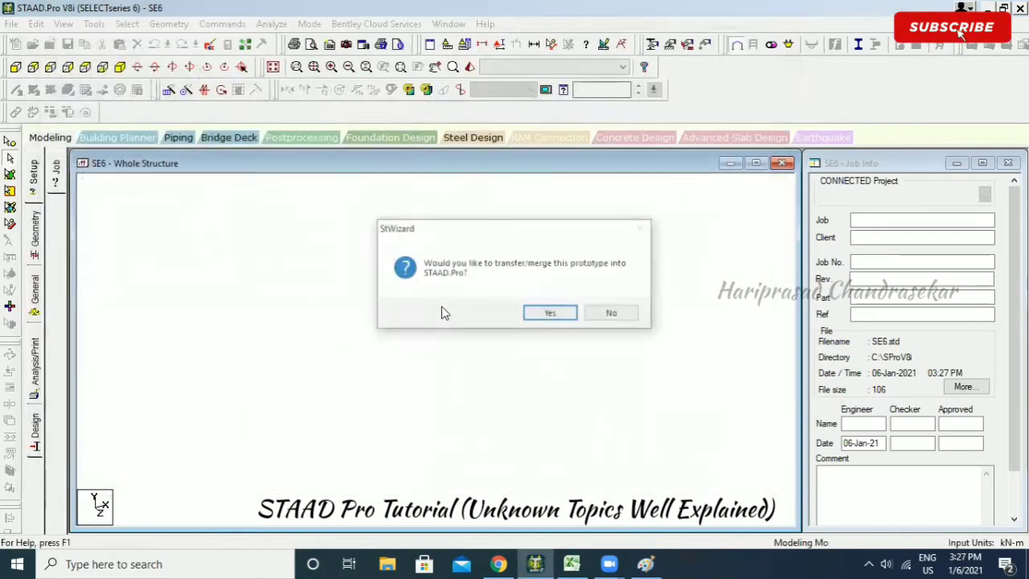
pyautogui.click(540, 312)
pyautogui.click(589, 216)
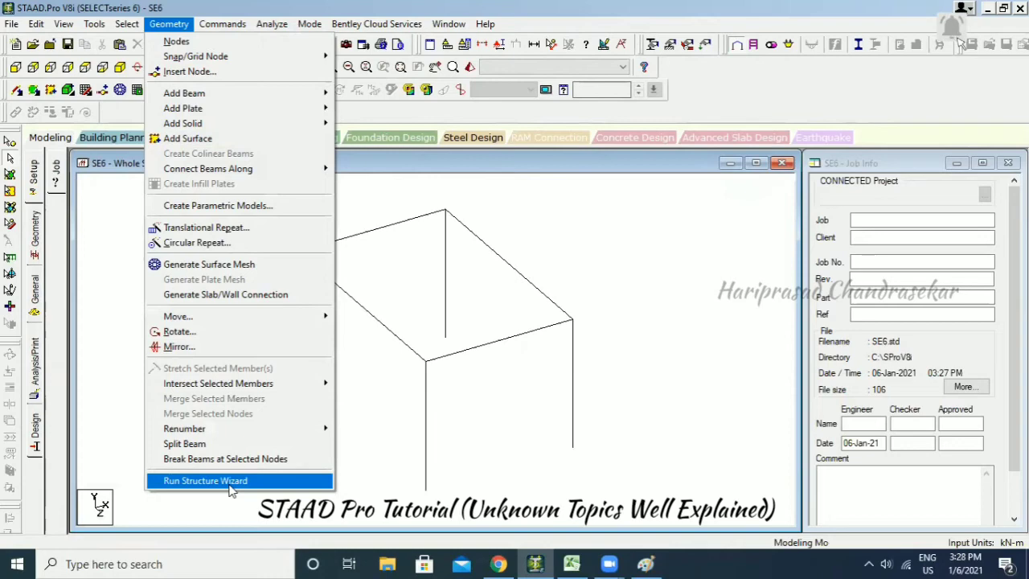
pyautogui.click(393, 426)
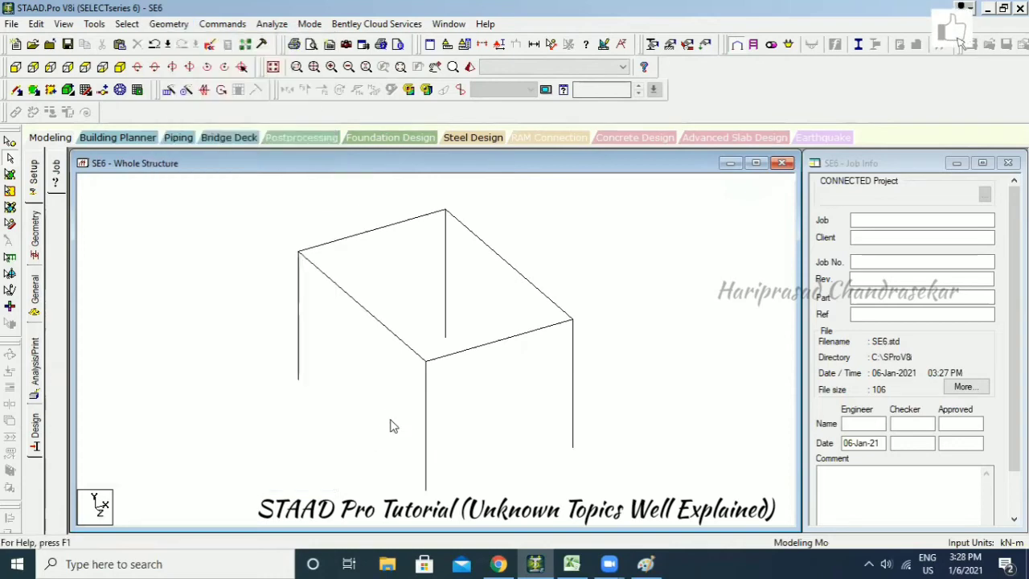
# Create a fixed support definition for the frame.
pyautogui.click(33, 295)
pyautogui.click(56, 285)
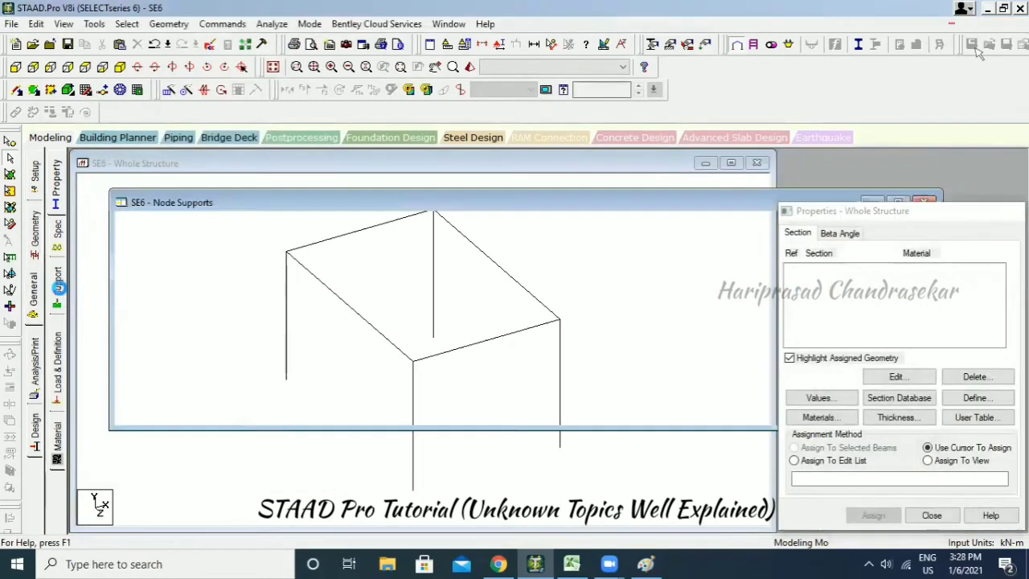
pyautogui.click(911, 340)
pyautogui.click(811, 532)
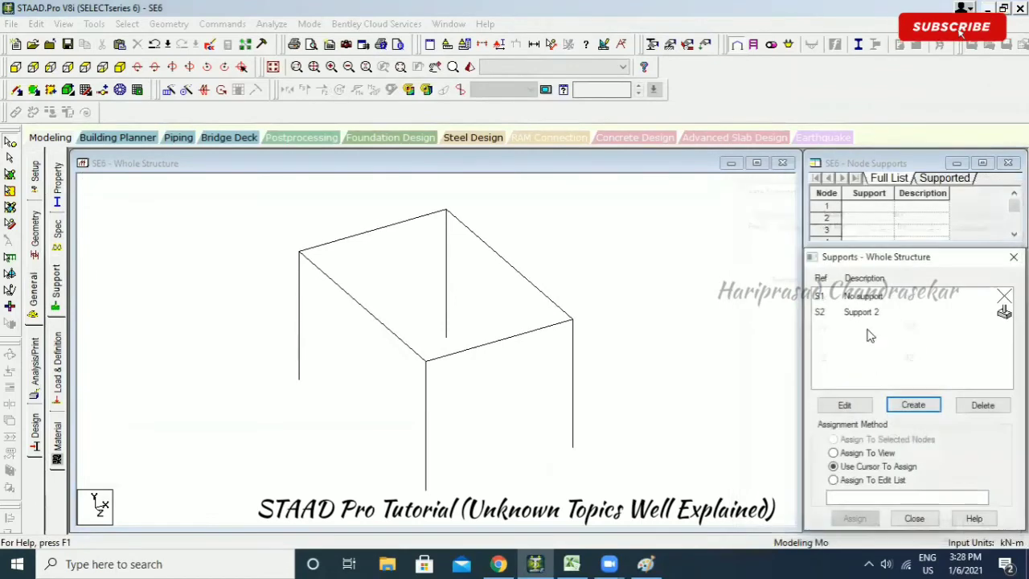
# Assign the fixed support to the base nodes of all four columns using the cursor assignment method.
pyautogui.click(864, 314)
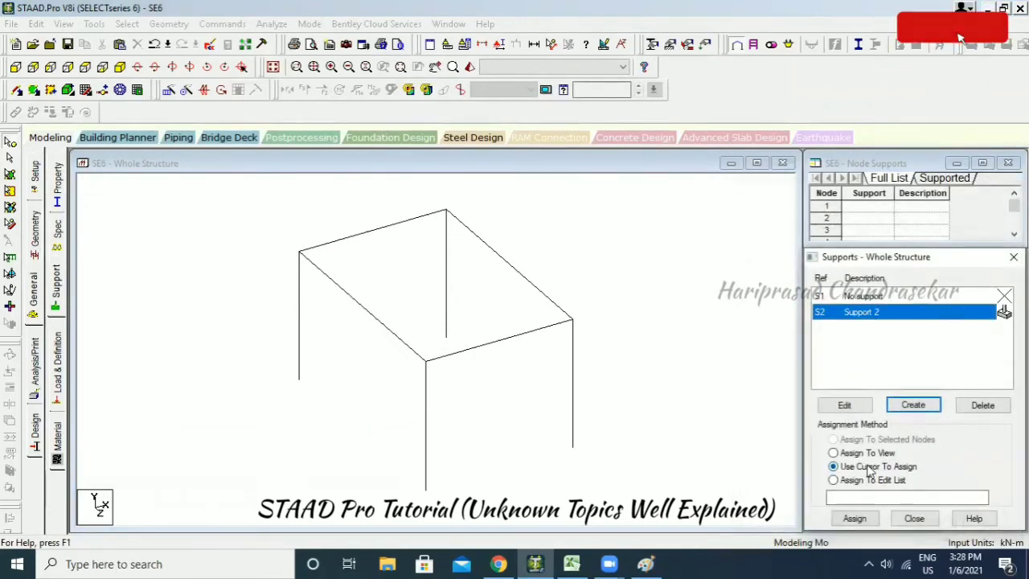
pyautogui.click(853, 518)
pyautogui.click(571, 448)
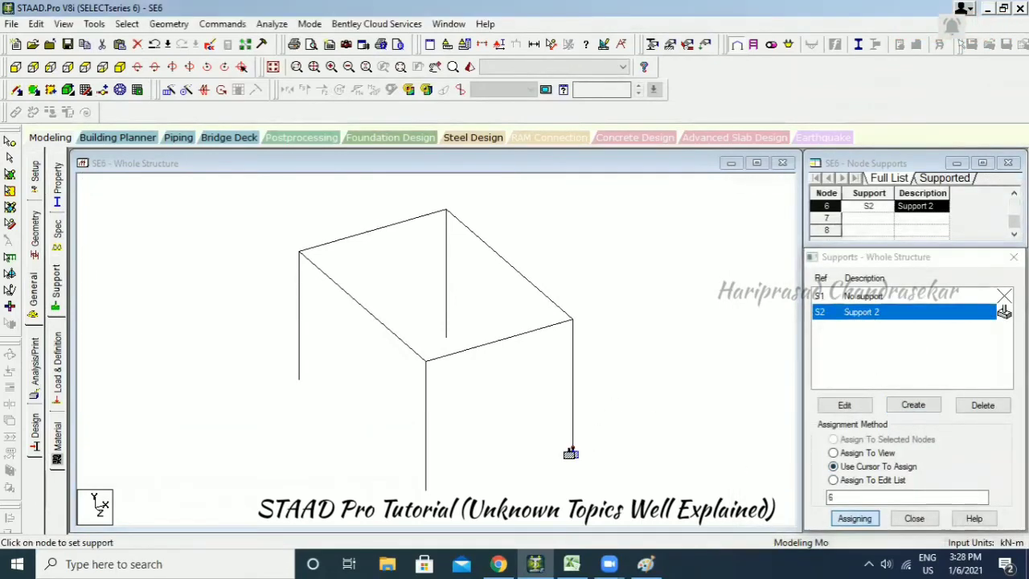
pyautogui.click(426, 489)
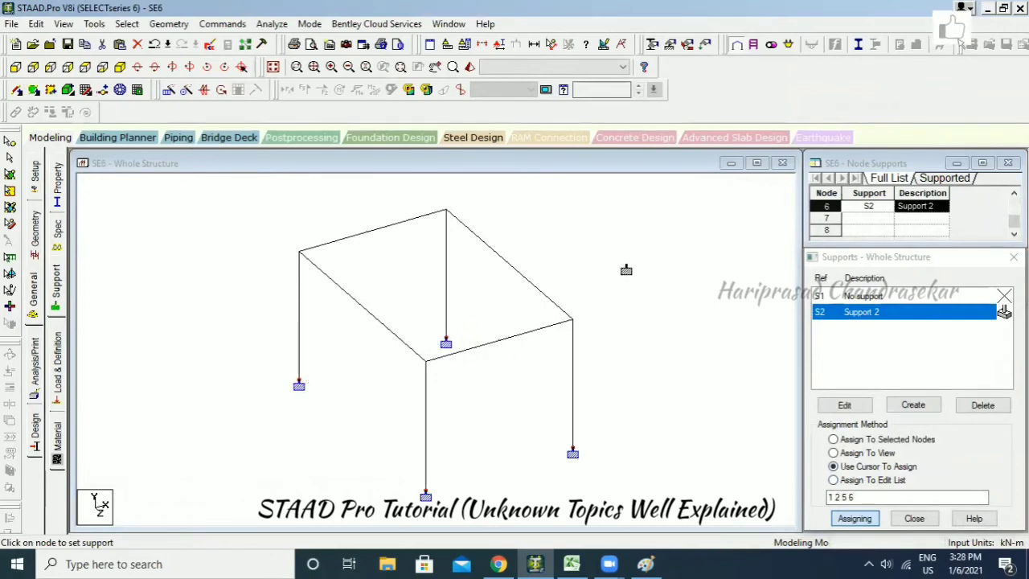
# Define a rectangular concrete section with YD 0.15 m and ZD 0.1 m and add it to the section properties.
pyautogui.click(57, 184)
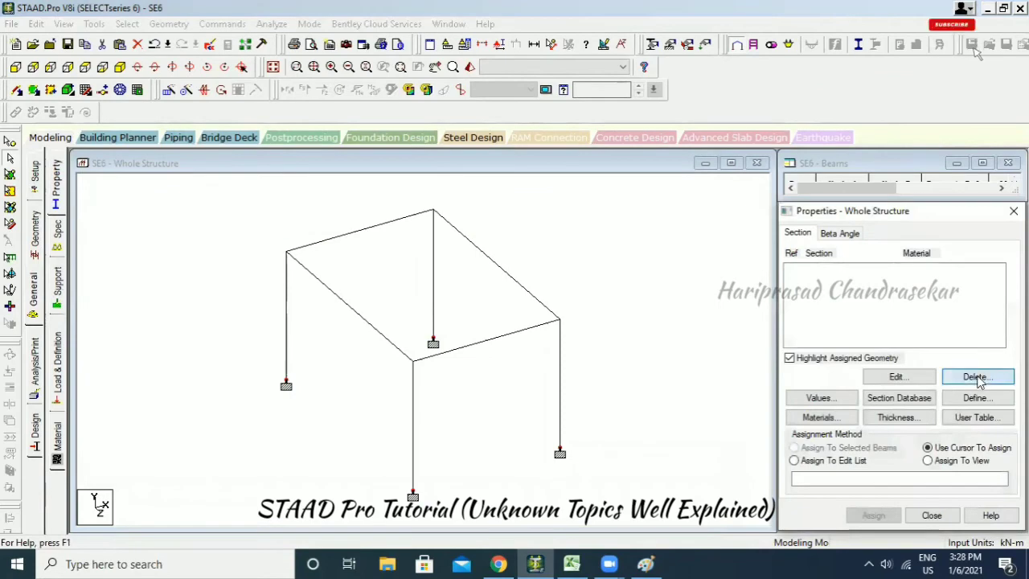
pyautogui.click(978, 397)
pyautogui.press('Down')
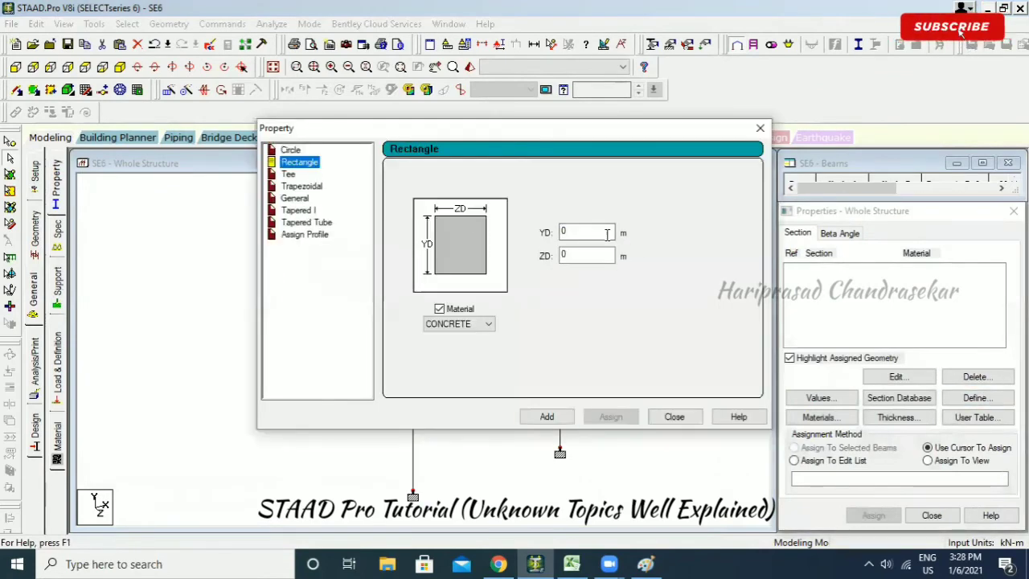
pyautogui.click(607, 233)
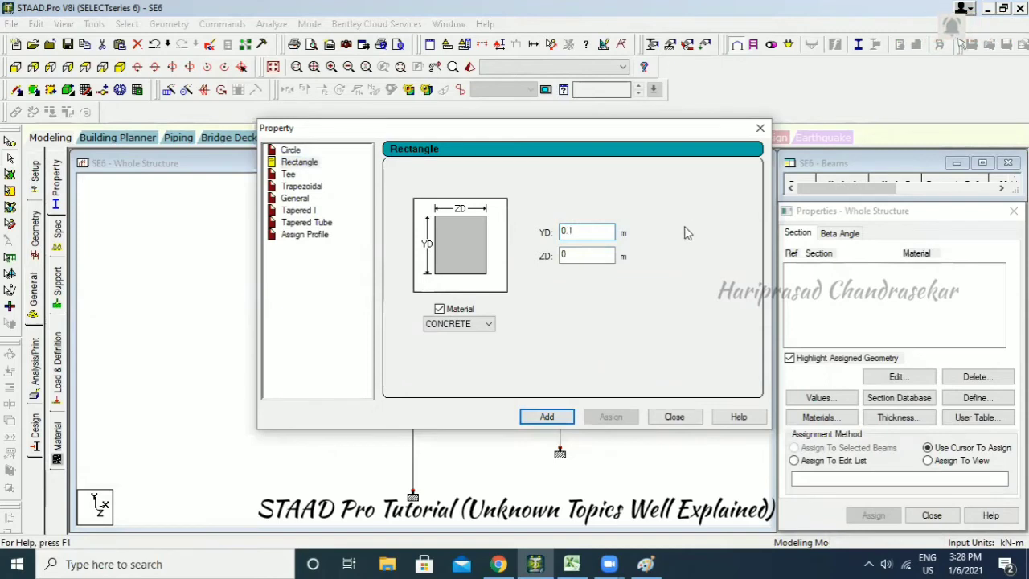
pyautogui.click(599, 256)
pyautogui.write('0.1')
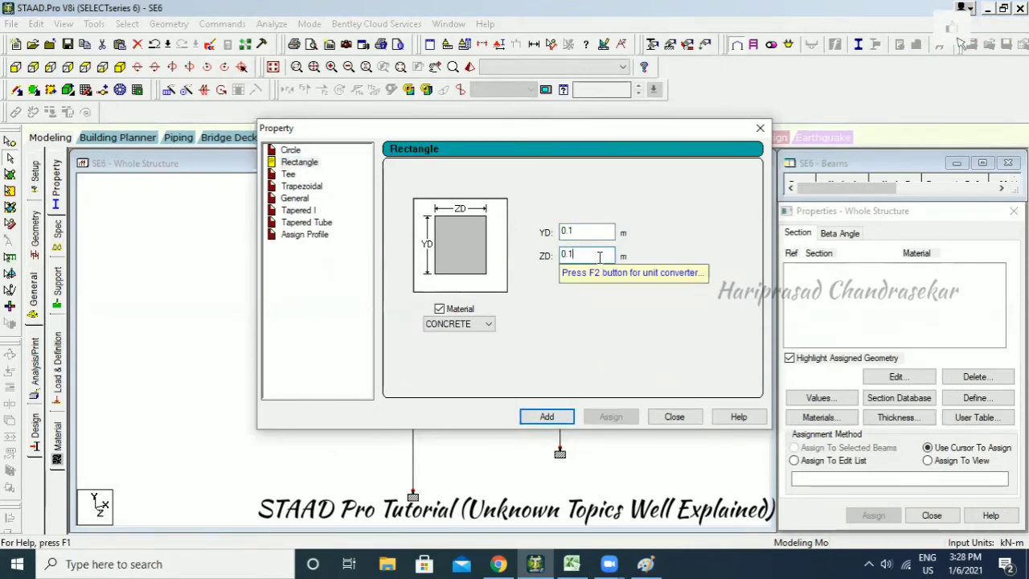
pyautogui.click(592, 253)
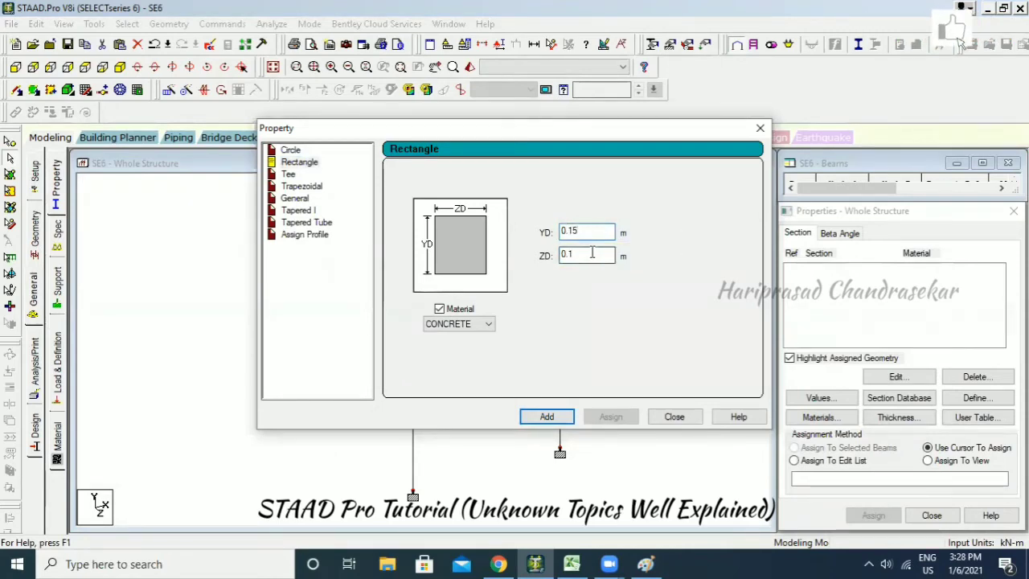
pyautogui.click(547, 416)
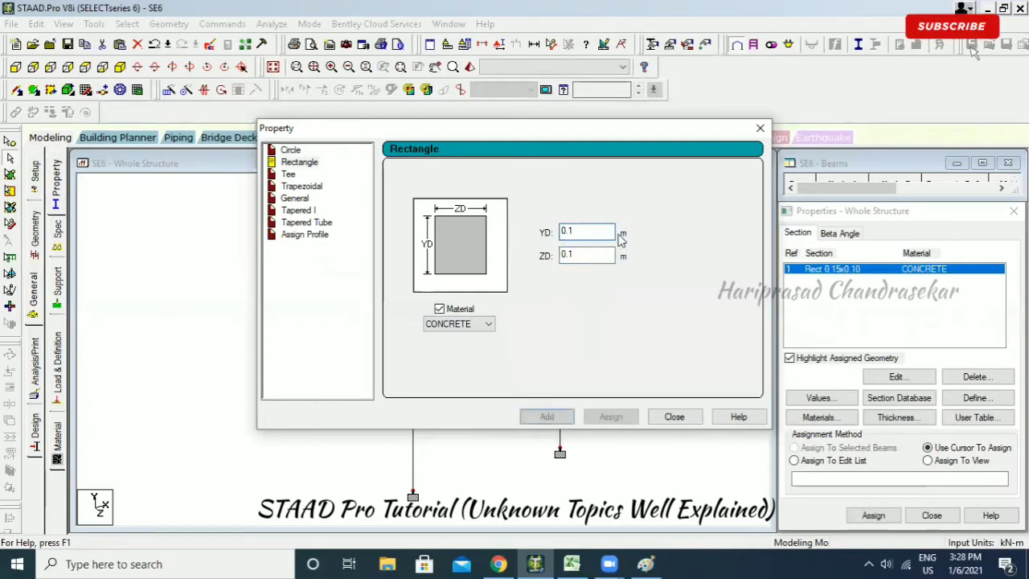
# Add a second rectangular concrete section with YD 0.15 m and ZD 0.15 m, and finish defining sections.
pyautogui.write('2.2')
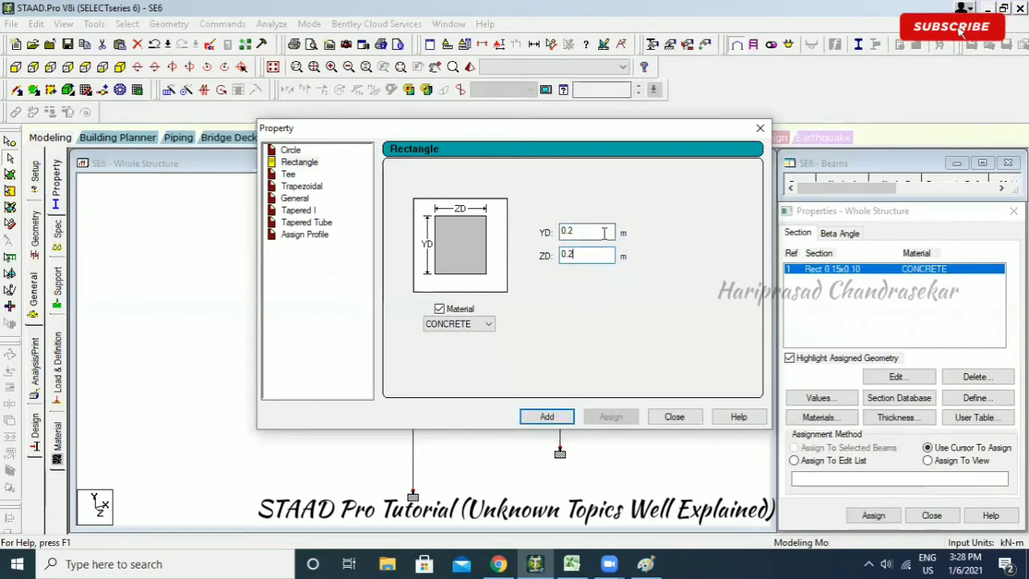
pyautogui.click(607, 232)
pyautogui.press('BackSpace')
pyautogui.click(546, 417)
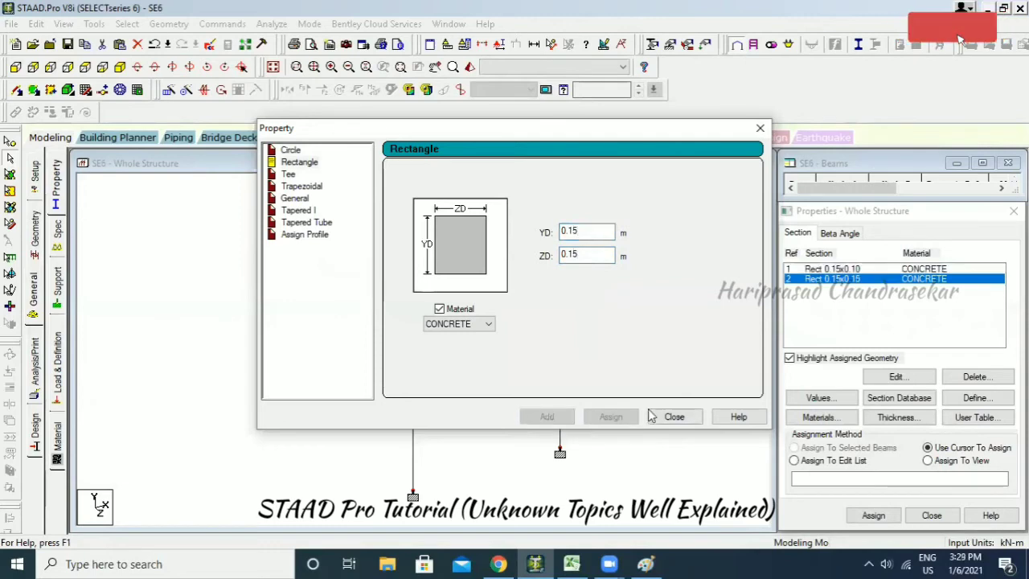
pyautogui.click(673, 416)
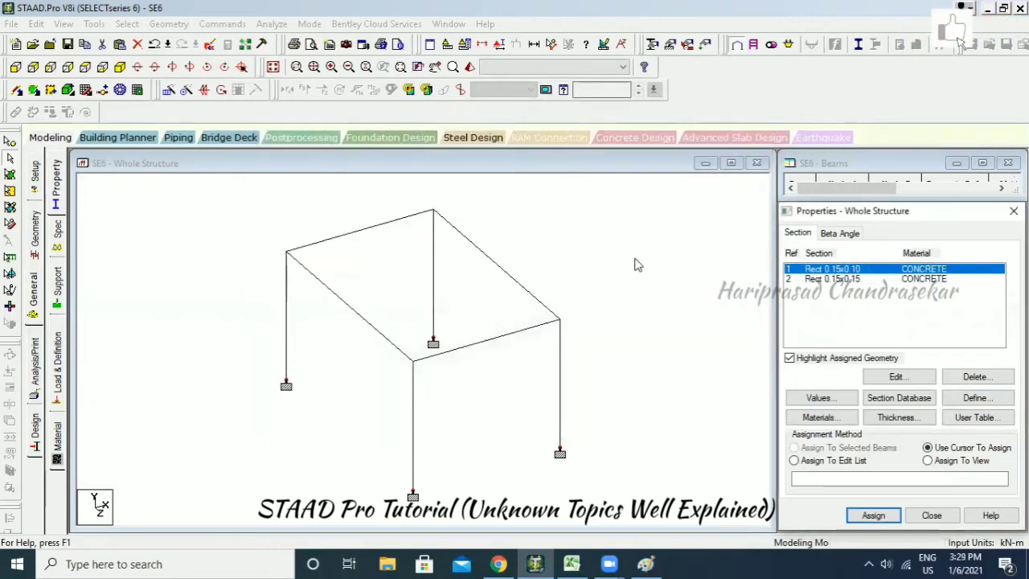
pyautogui.click(613, 229)
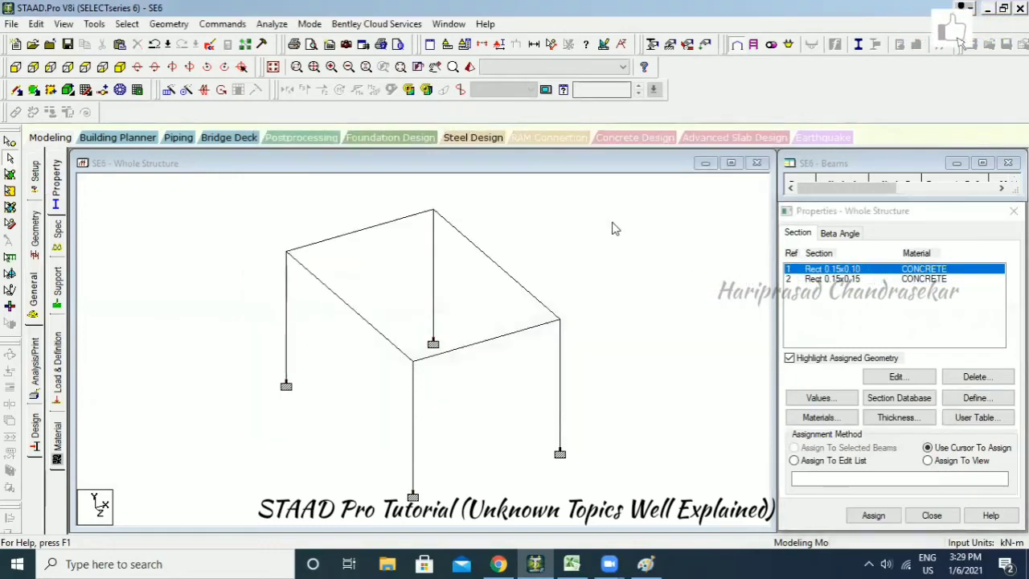
# Create a new group named Beam with Beam as its entity type.
pyautogui.click(128, 24)
pyautogui.moveTo(179, 26)
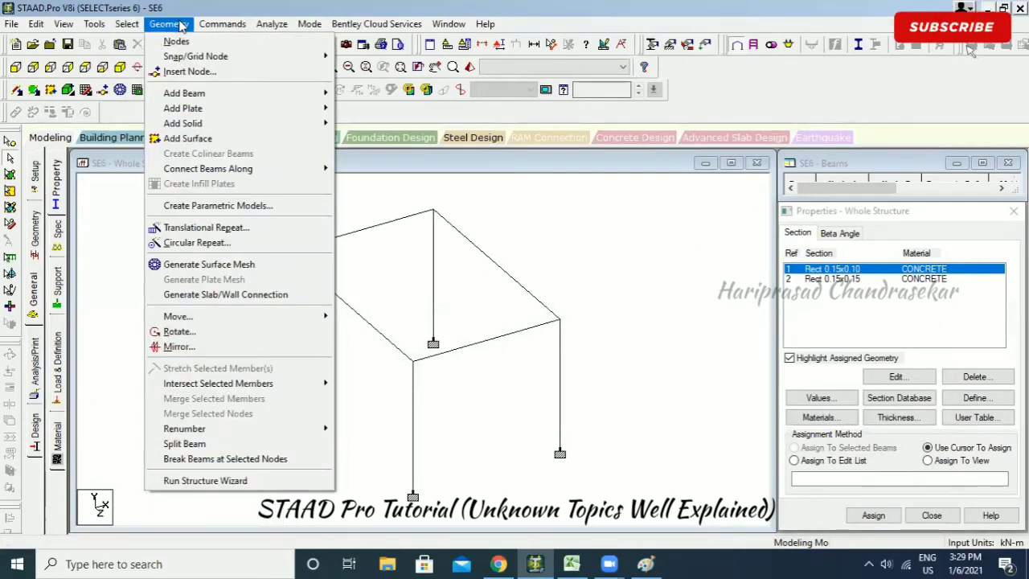
pyautogui.moveTo(132, 28)
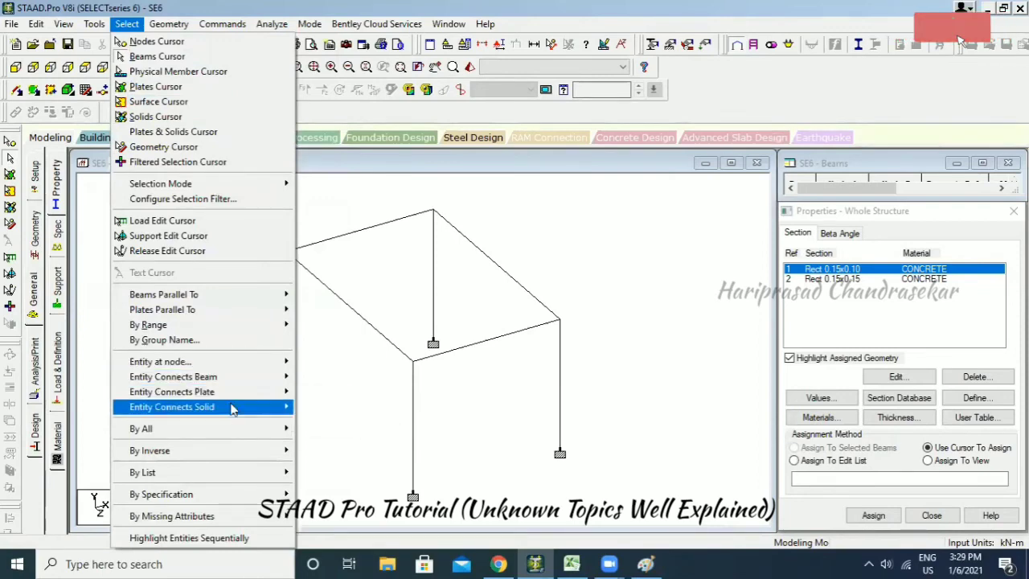
pyautogui.moveTo(94, 23)
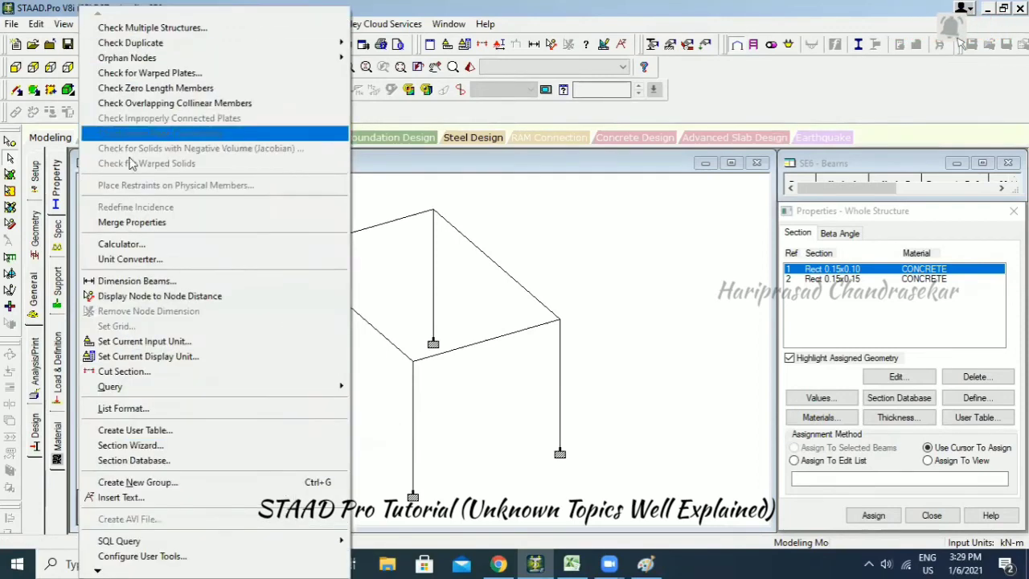
pyautogui.click(562, 243)
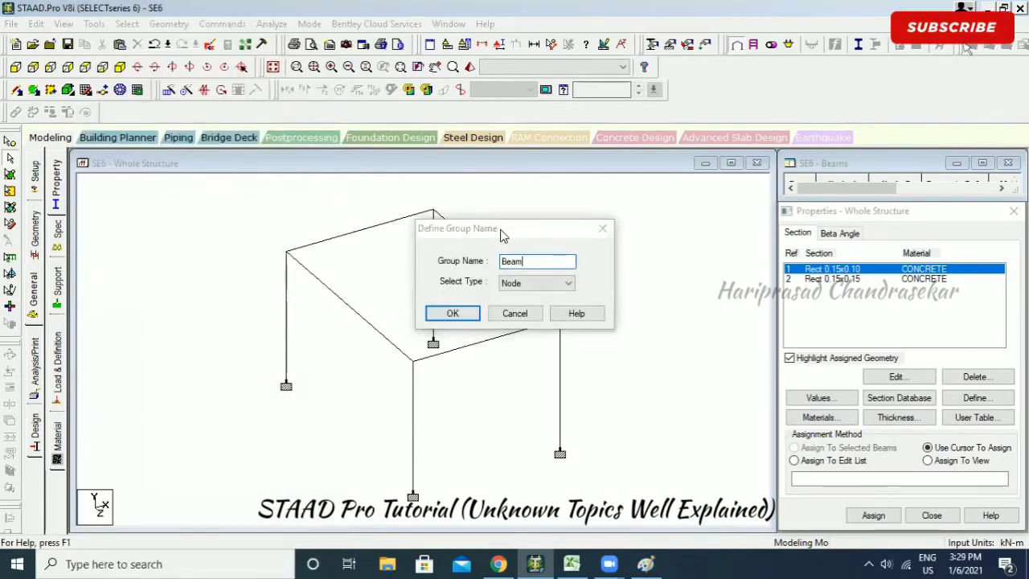
pyautogui.moveTo(467, 228); pyautogui.dragTo(573, 228)
pyautogui.click(675, 283)
pyautogui.click(631, 304)
pyautogui.click(585, 316)
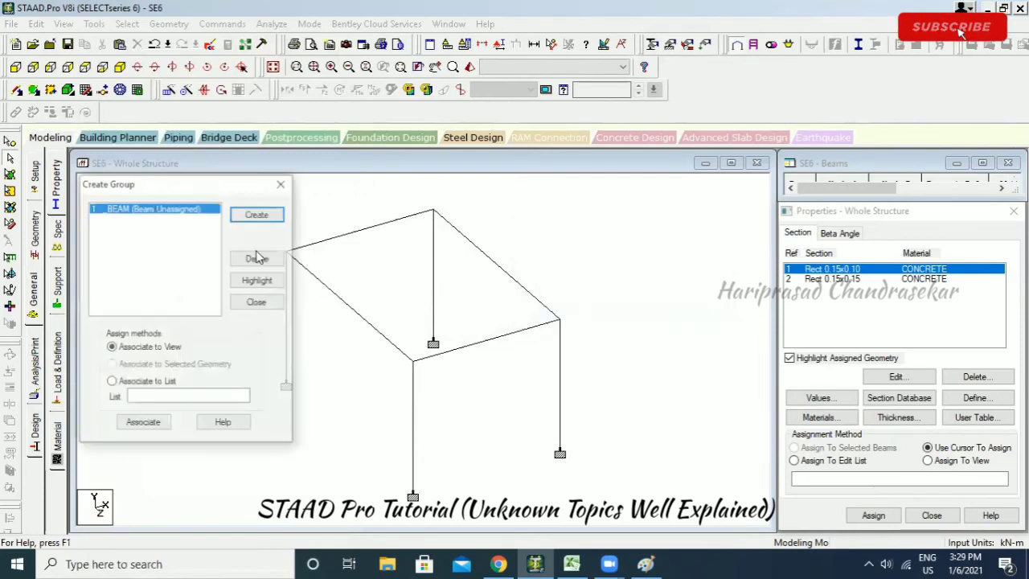
# Create a second group named Column with Beam as its entity type.
pyautogui.click(256, 214)
pyautogui.write('Column')
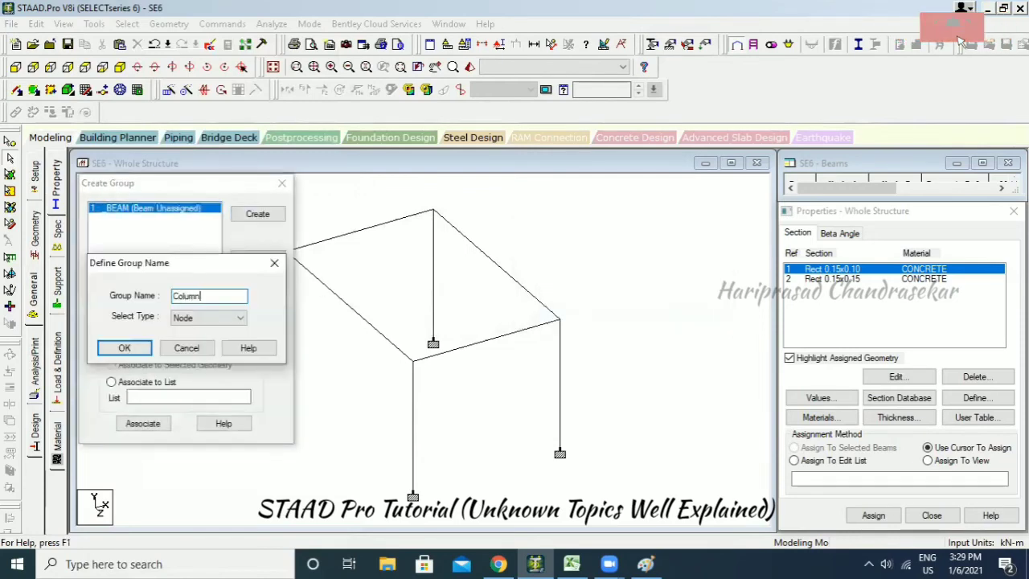
pyautogui.click(215, 320)
pyautogui.click(192, 336)
pyautogui.click(125, 347)
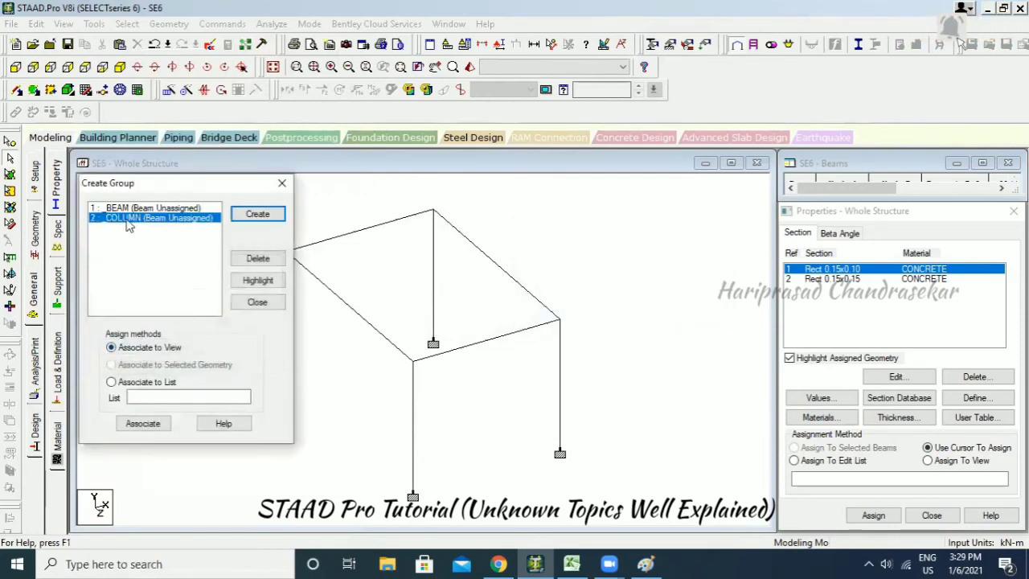
# Associate the four horizontal beams at the top of the frame with the BEAM group.
pyautogui.click(315, 244)
pyautogui.keyDown('ctrl'); pyautogui.click(325, 285); pyautogui.keyUp('ctrl')
pyautogui.keyDown('ctrl'); pyautogui.click(503, 267); pyautogui.keyUp('ctrl')
pyautogui.keyDown('ctrl'); pyautogui.click(474, 343); pyautogui.keyUp('ctrl')
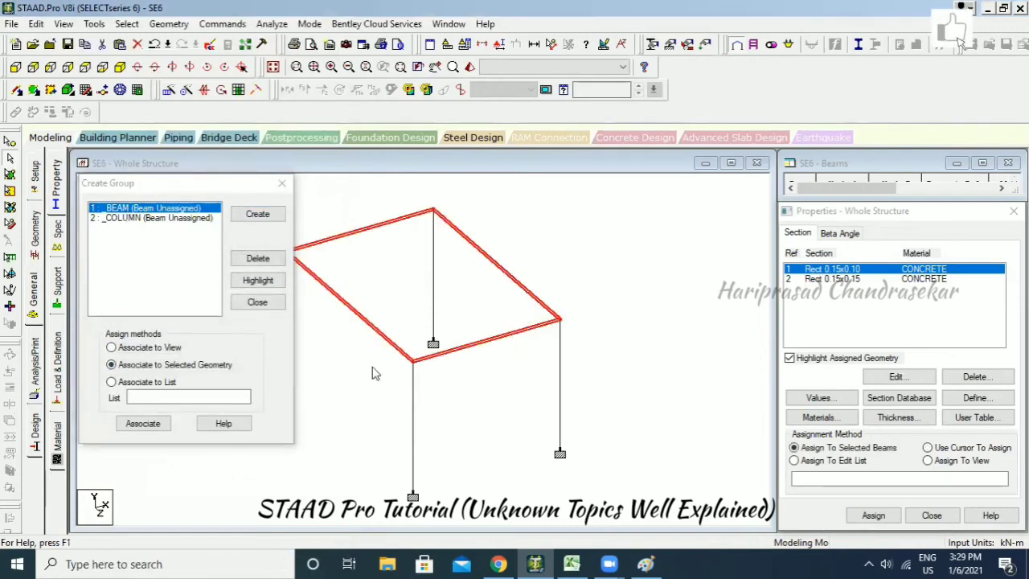
pyautogui.click(139, 419)
# Associate the four vertical columns with the COLUMN group and finish the group definitions.
pyautogui.click(170, 218)
pyautogui.moveTo(371, 306); pyautogui.dragTo(524, 285, button='middle')
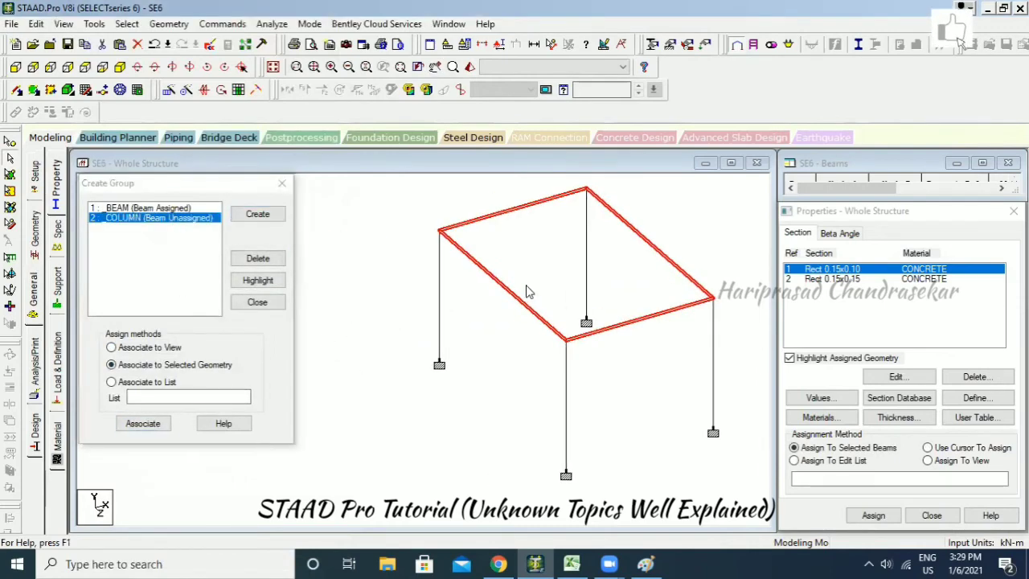
pyautogui.click(518, 285)
pyautogui.click(441, 288)
pyautogui.keyDown('ctrl'); pyautogui.click(586, 258); pyautogui.keyUp('ctrl')
pyautogui.keyDown('ctrl'); pyautogui.click(567, 398); pyautogui.keyUp('ctrl')
pyautogui.keyDown('ctrl'); pyautogui.click(713, 360); pyautogui.keyUp('ctrl')
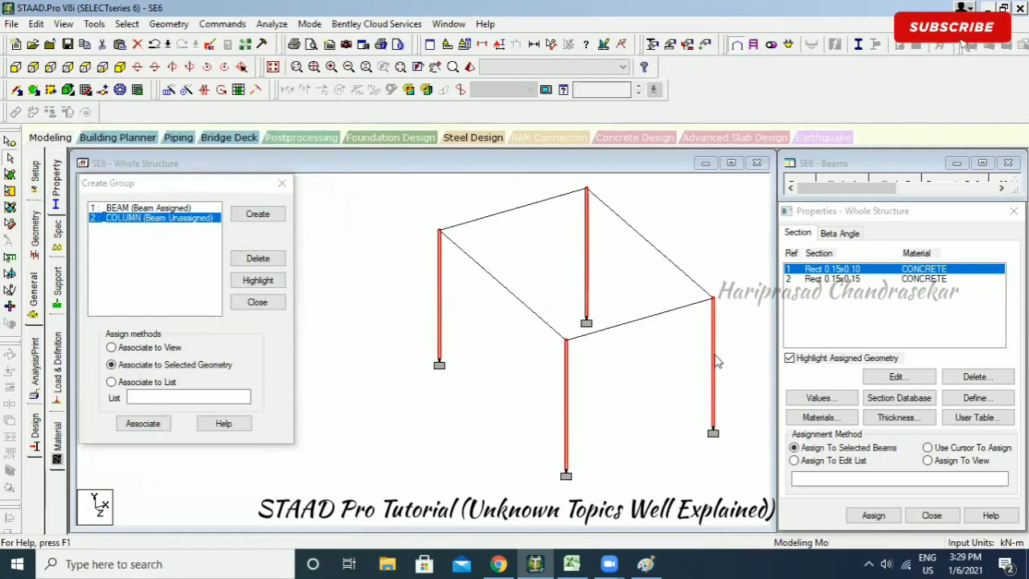
pyautogui.click(145, 423)
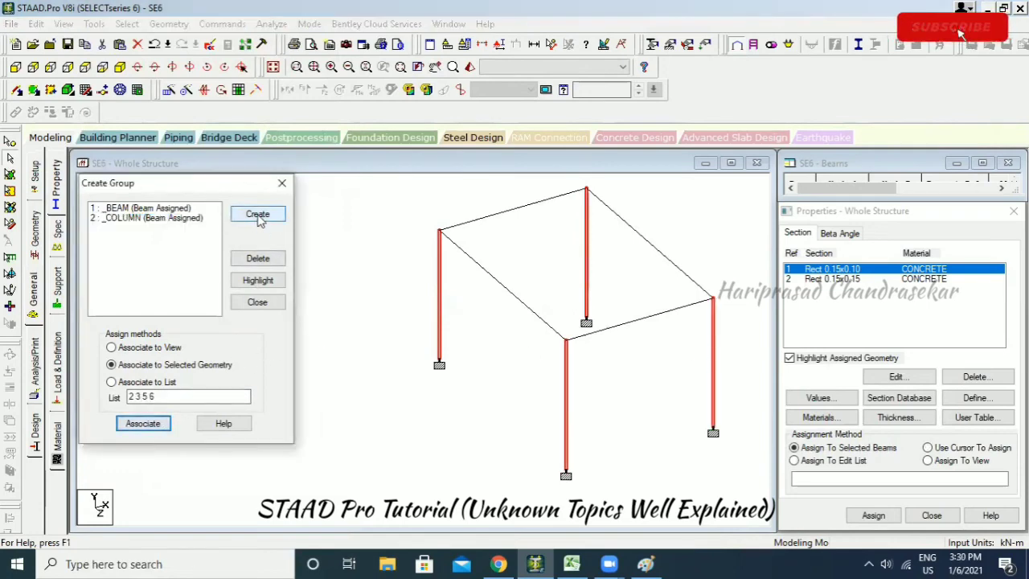
pyautogui.click(253, 303)
# Select the members of the BEAM group by group name and assign them the Rect 0.15x0.10 concrete section.
pyautogui.moveTo(642, 239); pyautogui.dragTo(505, 292, button='middle')
pyautogui.click(645, 271)
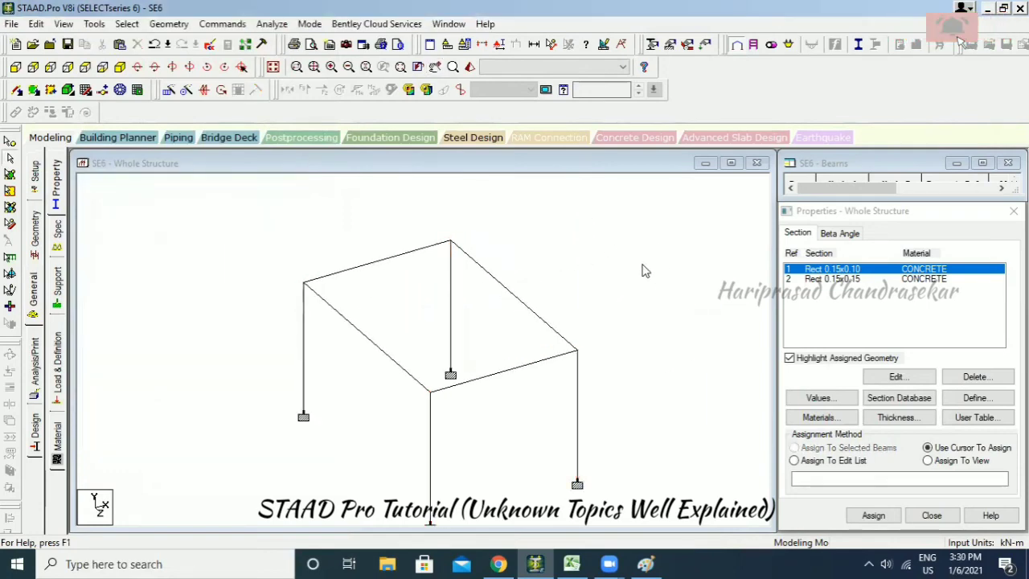
pyautogui.moveTo(627, 270); pyautogui.dragTo(566, 239, button='middle')
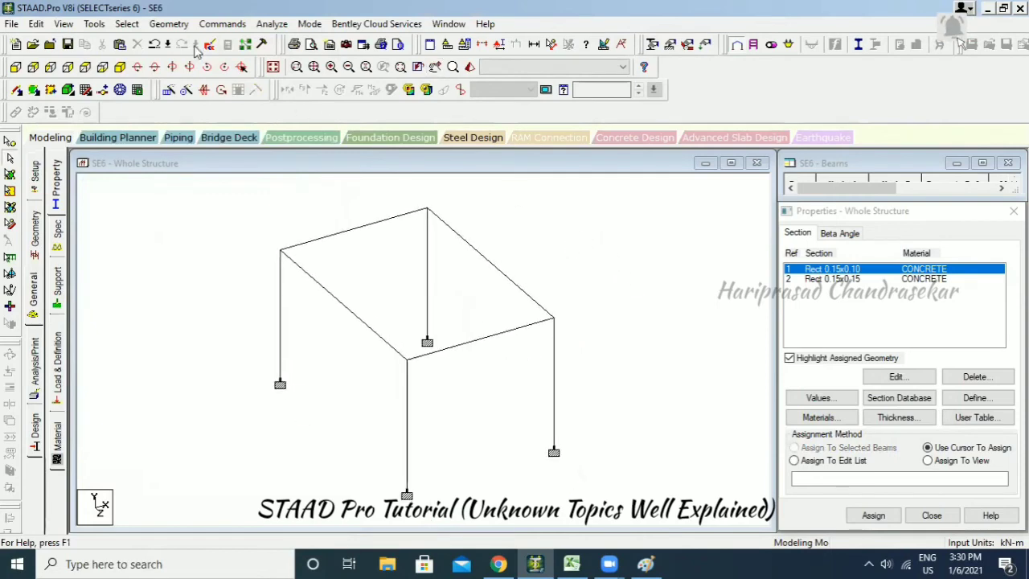
pyautogui.click(126, 23)
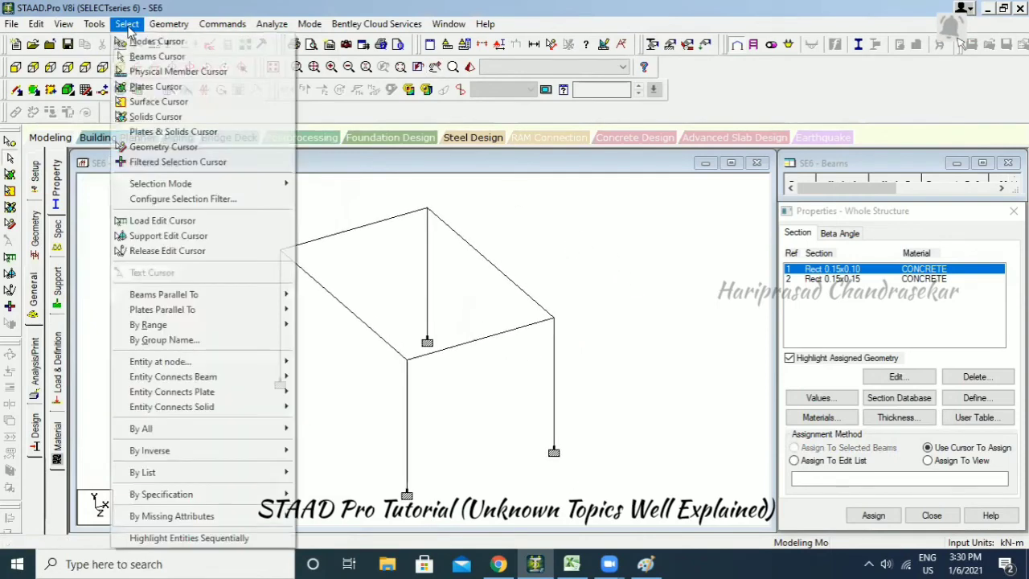
pyautogui.click(157, 341)
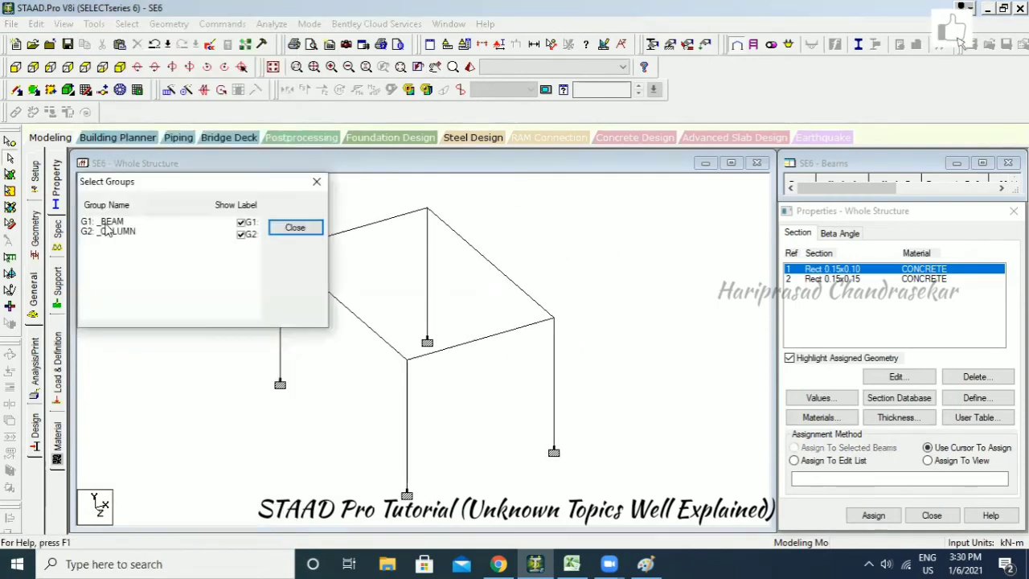
pyautogui.click(108, 222)
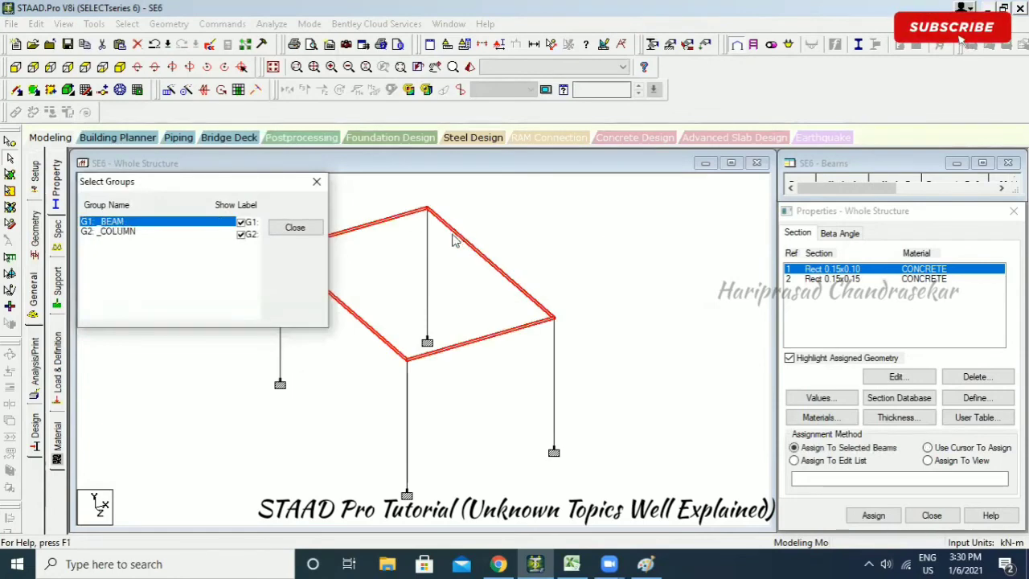
pyautogui.click(872, 515)
pyautogui.click(920, 406)
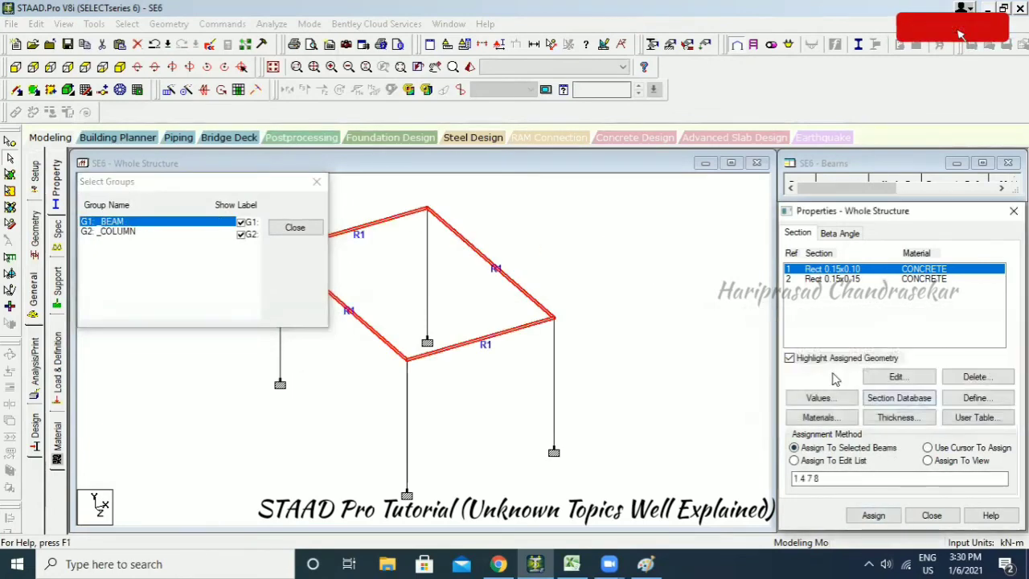
# Assign the Rect 0.15x0.15 concrete section to the members of the COLUMN group, and clear the selection.
pyautogui.click(855, 279)
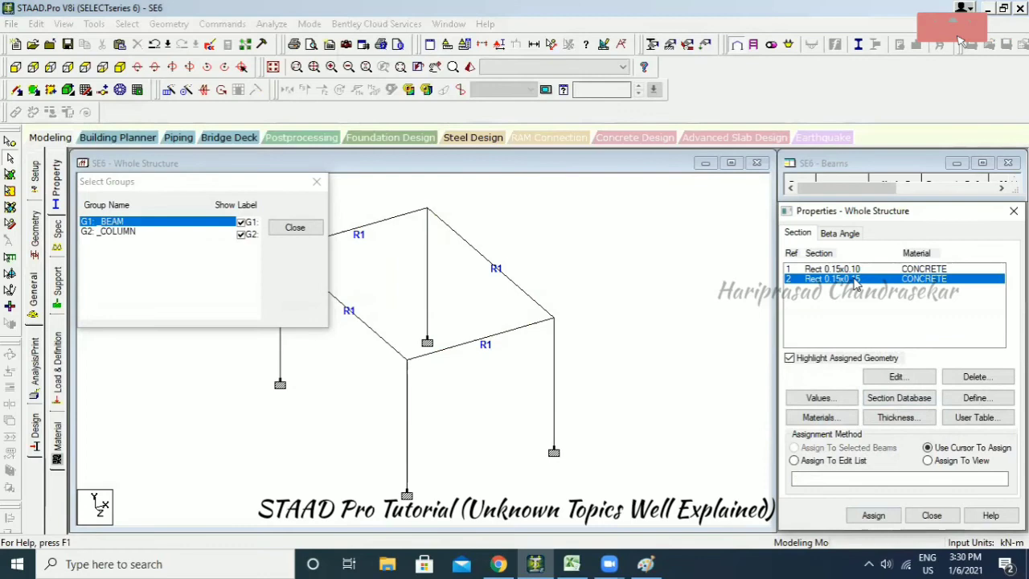
pyautogui.click(133, 233)
pyautogui.click(873, 516)
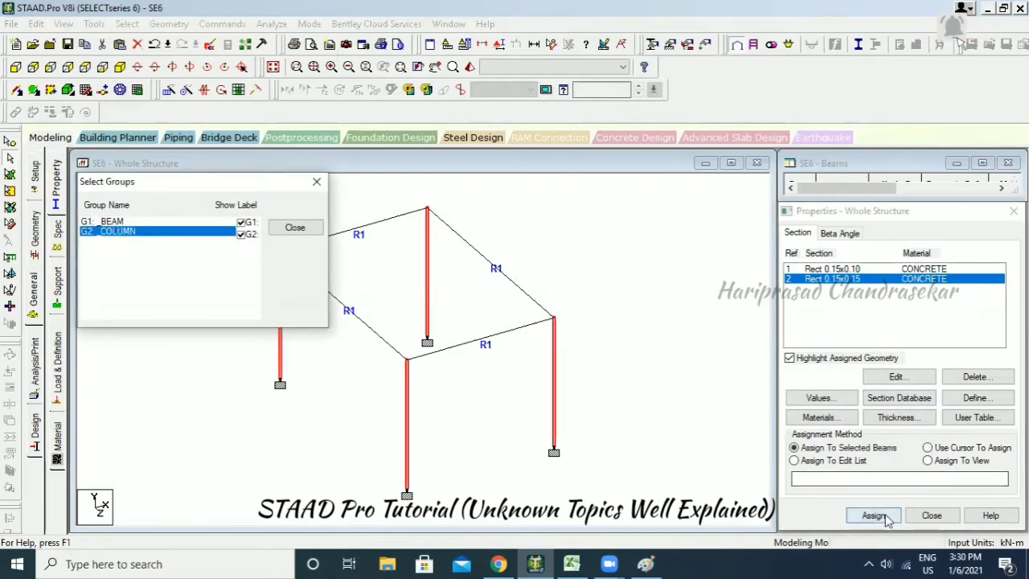
pyautogui.click(917, 406)
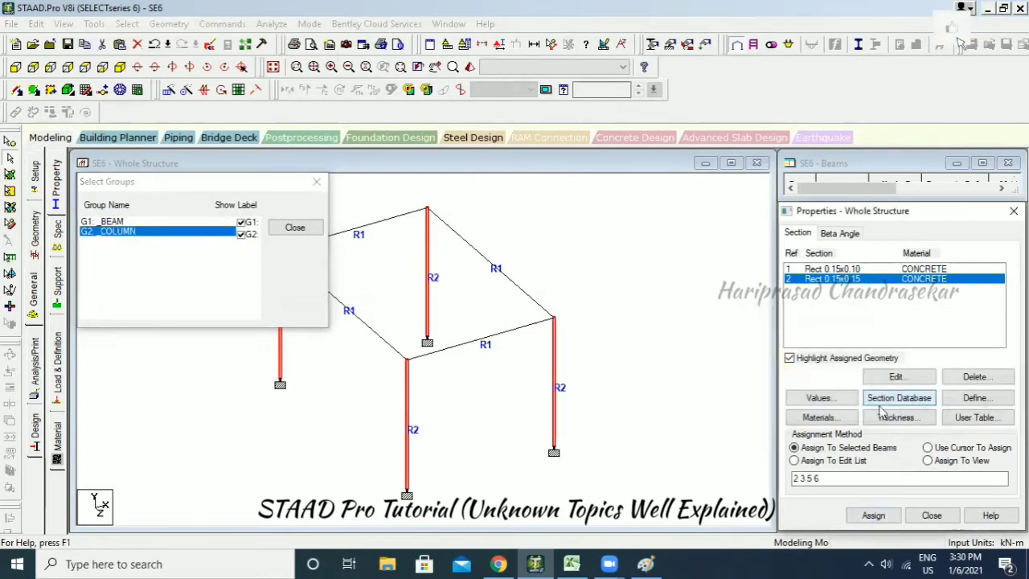
pyautogui.click(317, 183)
pyautogui.click(126, 23)
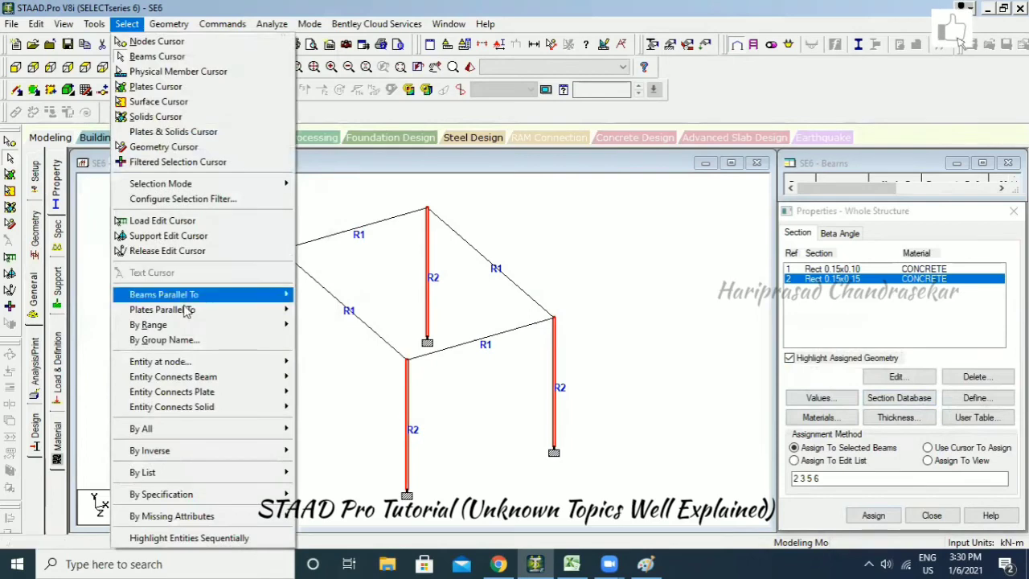
pyautogui.click(481, 250)
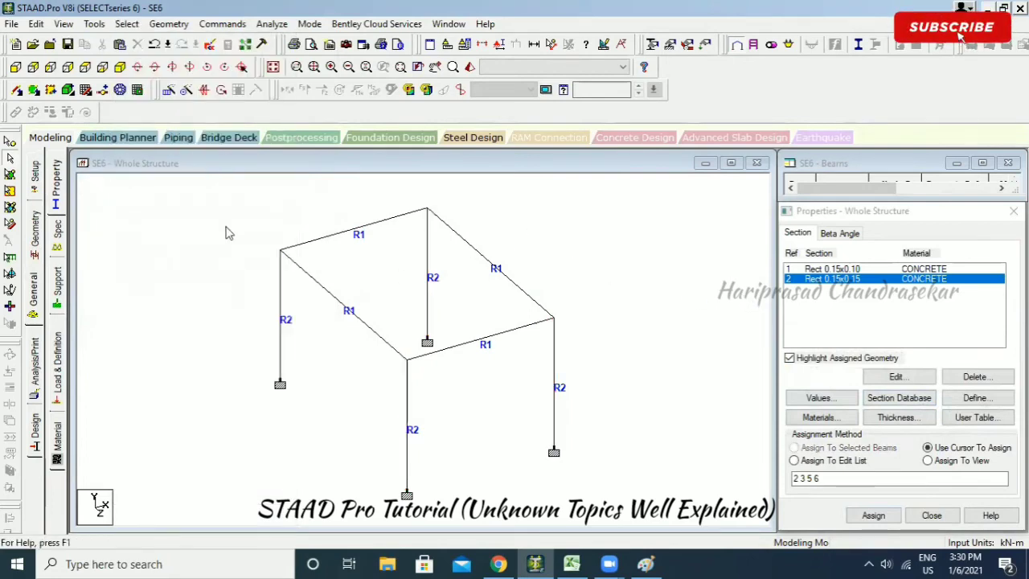
# Create a primary load case of loading type Dead with the title DL.
pyautogui.click(56, 359)
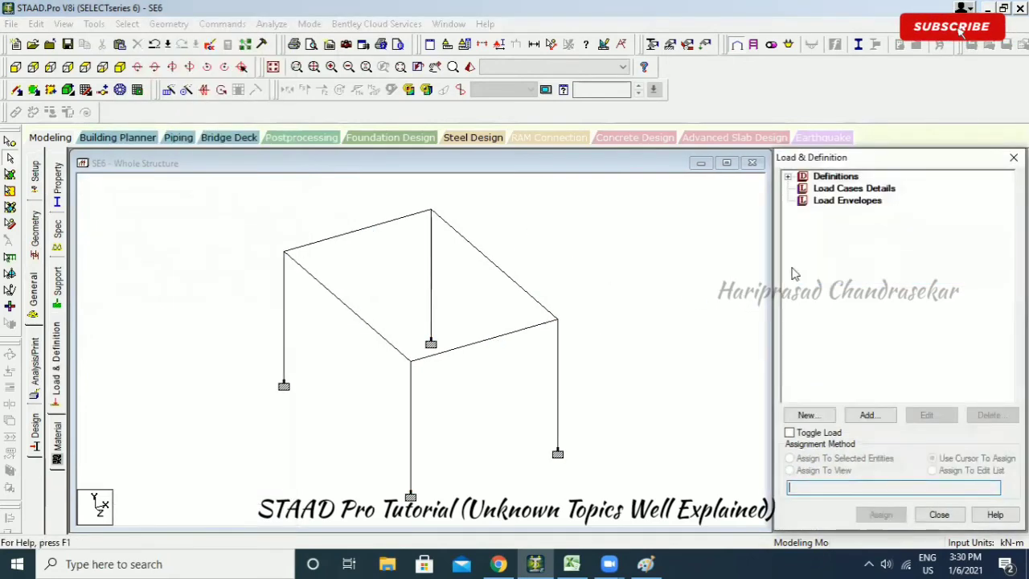
pyautogui.click(868, 415)
pyautogui.click(258, 137)
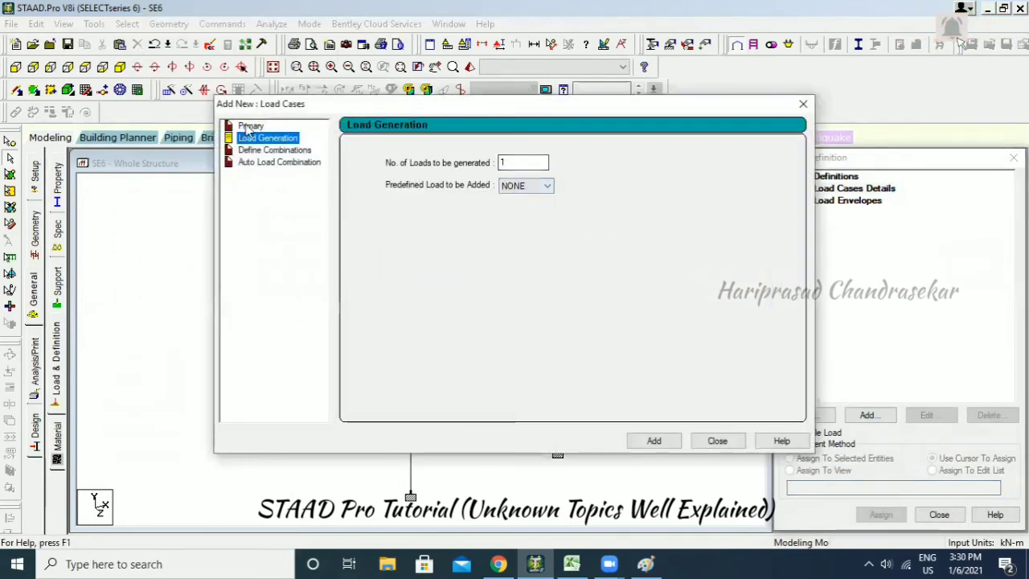
pyautogui.click(247, 128)
pyautogui.click(548, 197)
pyautogui.click(546, 208)
pyautogui.moveTo(506, 252); pyautogui.dragTo(293, 255)
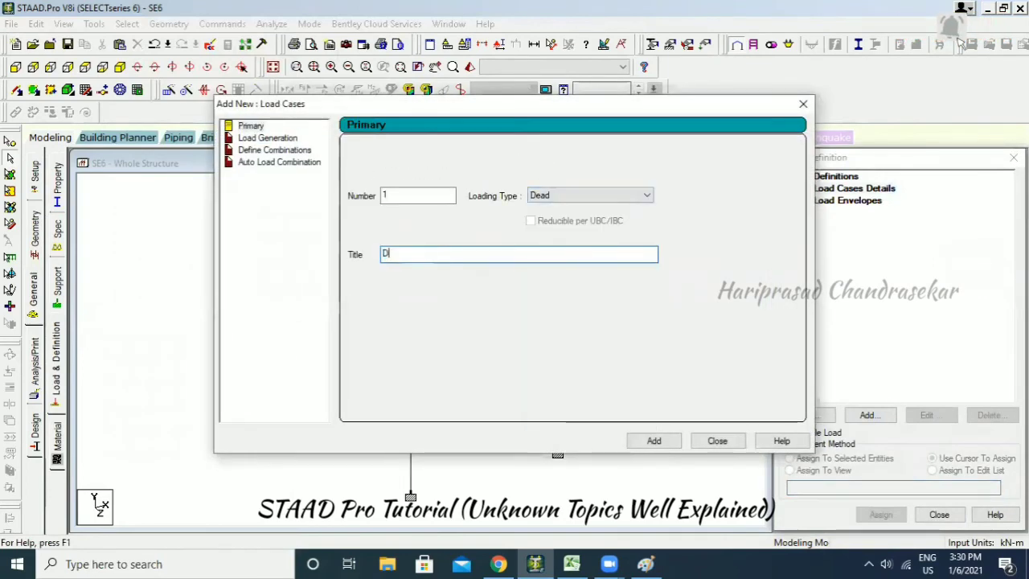
pyautogui.write('DL')
pyautogui.click(654, 441)
# Create a second primary load case of loading type Live titled LL, and finish adding load cases.
pyautogui.click(580, 195)
pyautogui.click(554, 209)
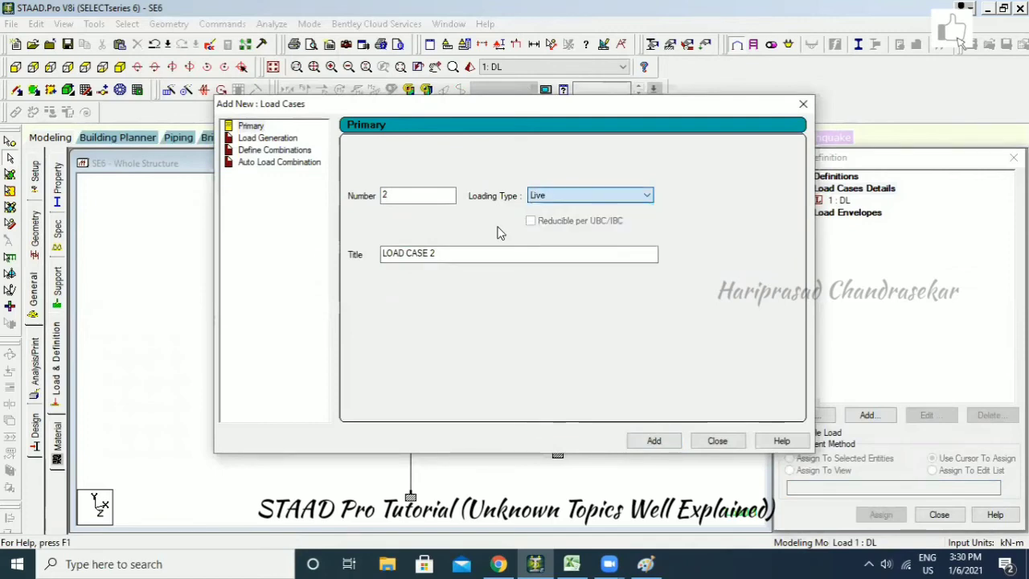
pyautogui.moveTo(482, 253); pyautogui.dragTo(313, 257)
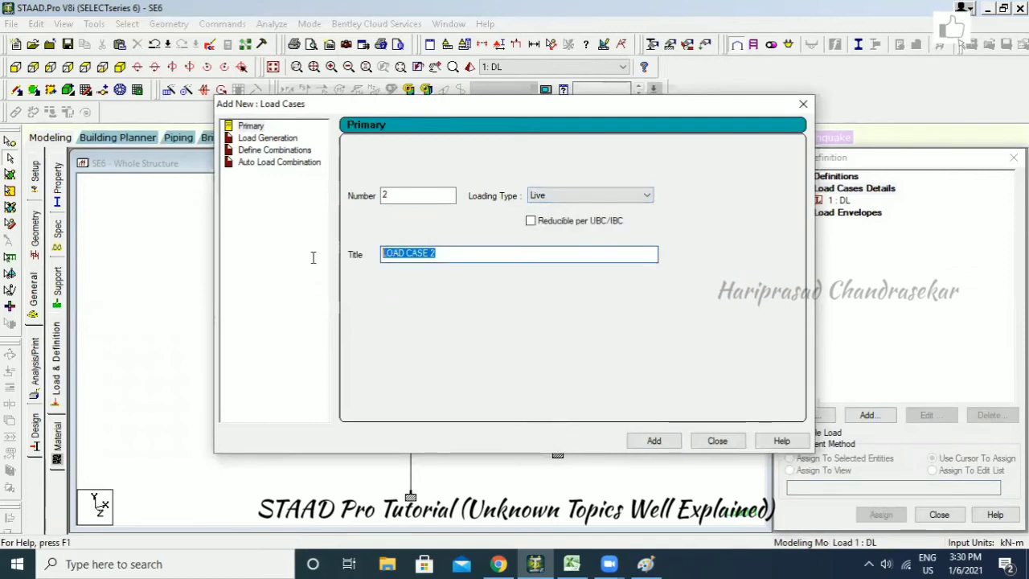
pyautogui.write('LL')
pyautogui.click(655, 440)
pyautogui.click(717, 441)
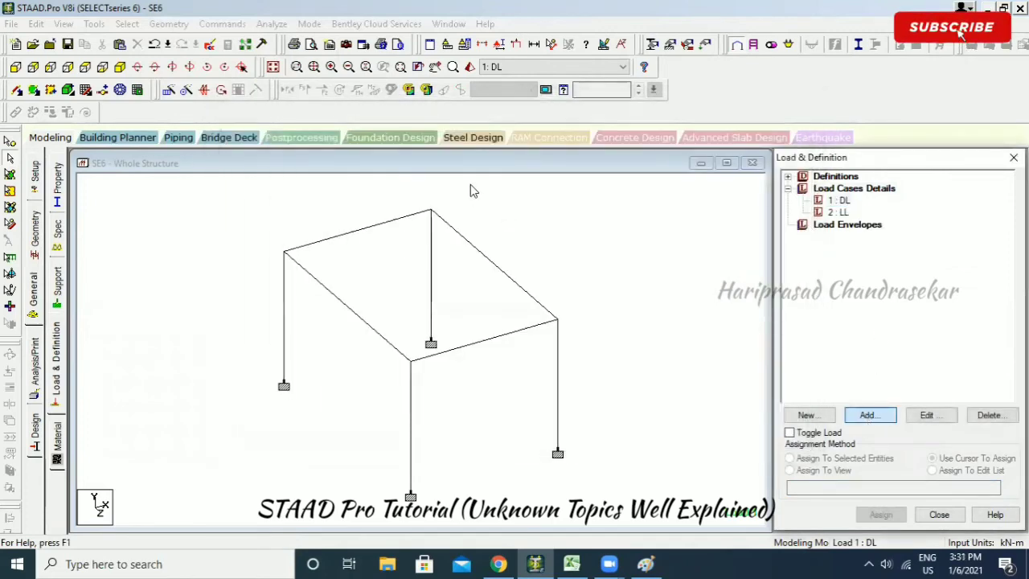
# Add a selfweight load in Y with factor -1 to the DL case and assign it to the whole view.
pyautogui.click(869, 415)
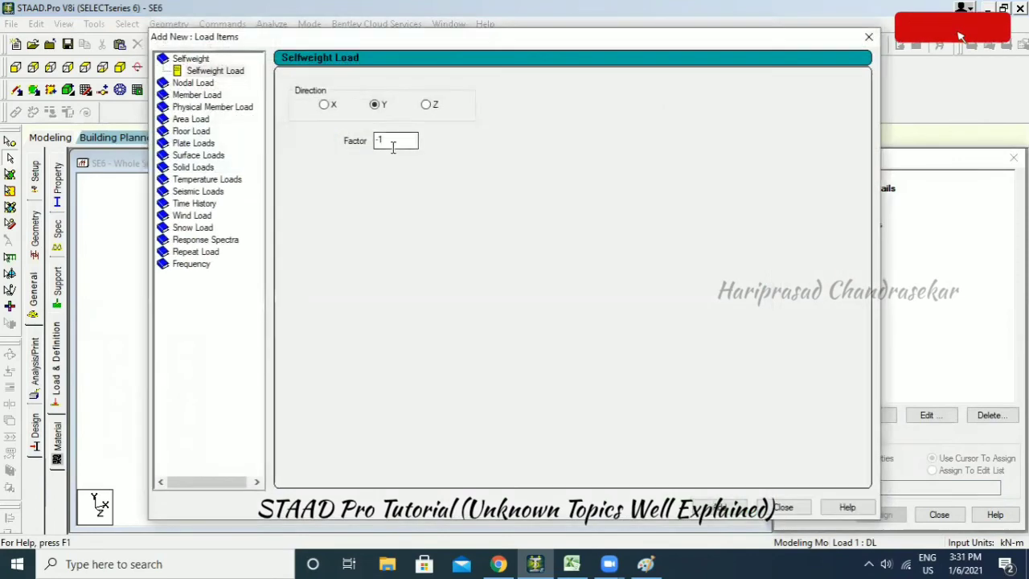
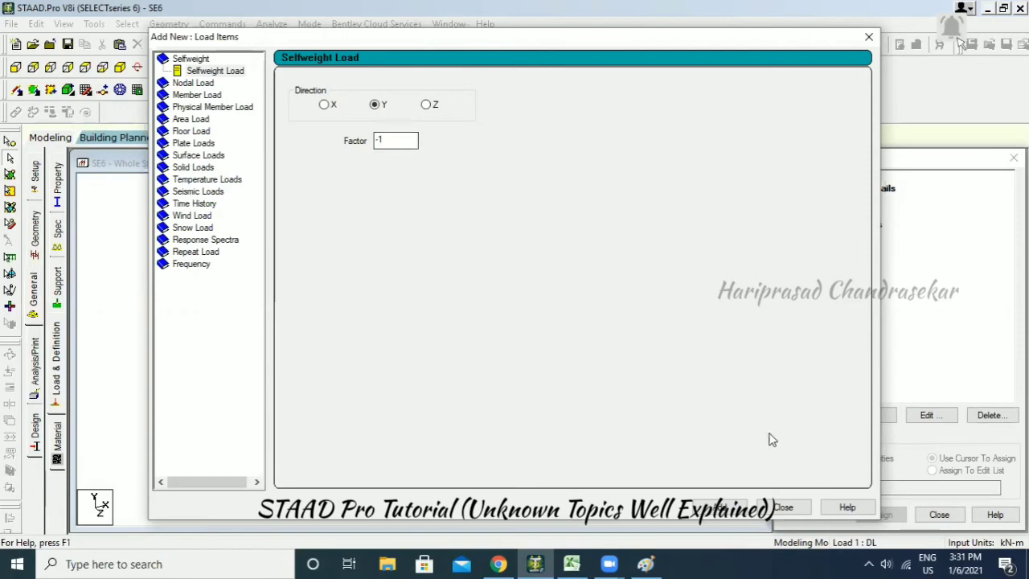
pyautogui.click(776, 508)
pyautogui.click(872, 214)
pyautogui.click(828, 470)
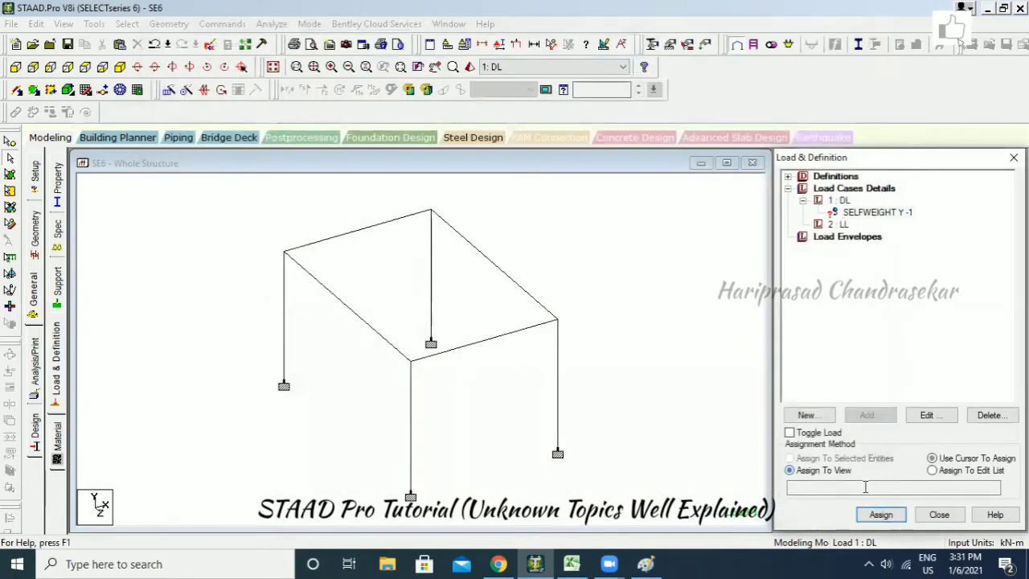
pyautogui.click(879, 514)
pyautogui.click(909, 381)
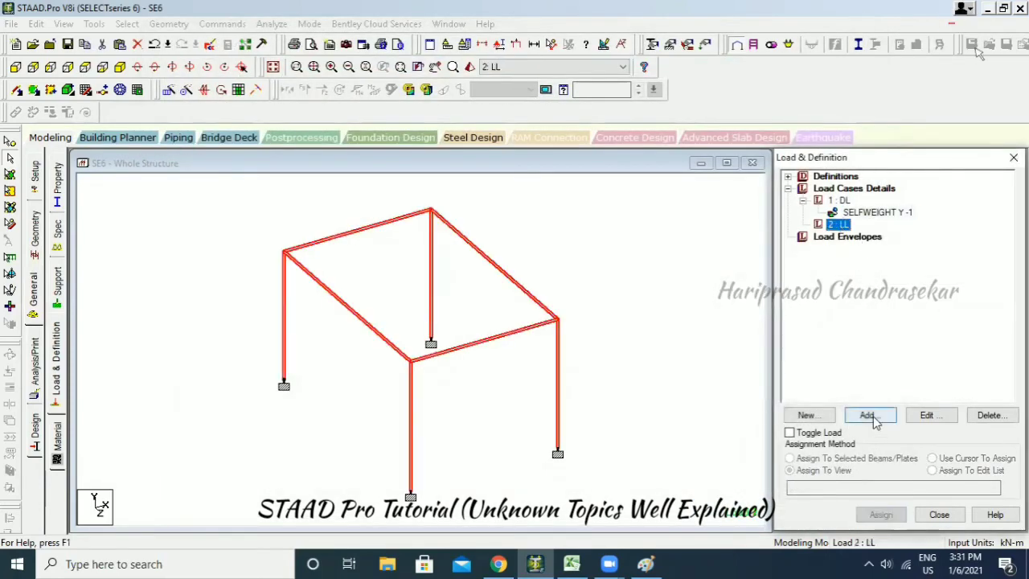
# Add a uniform member force of -10 kN/m in the GY direction to the LL case.
pyautogui.click(873, 416)
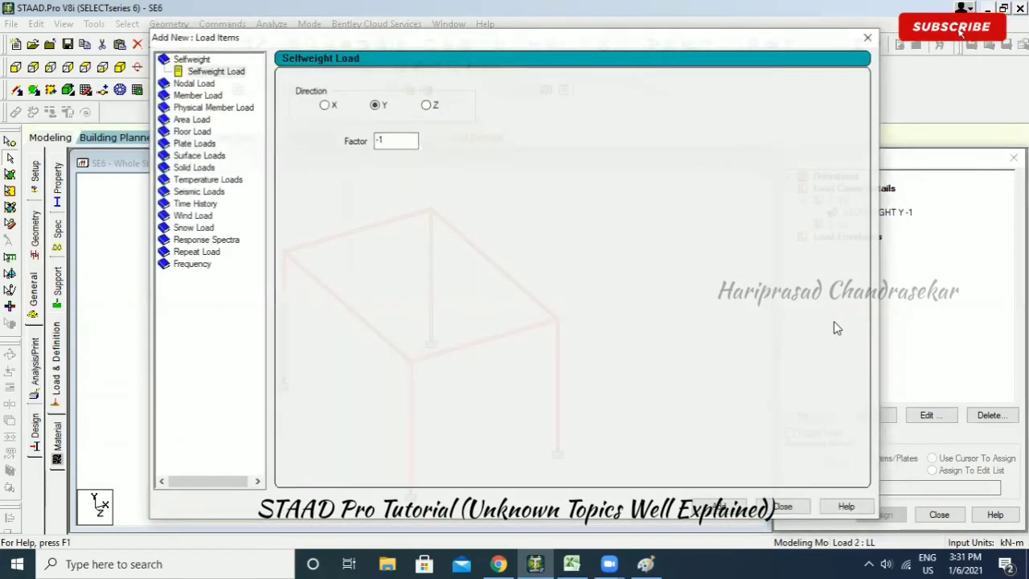
pyautogui.click(203, 96)
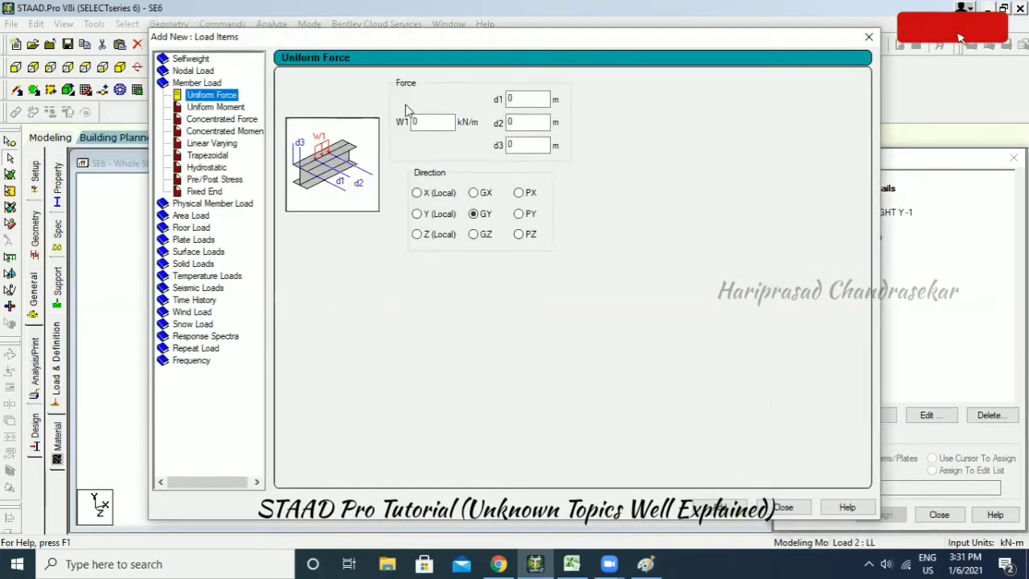
pyautogui.moveTo(425, 123); pyautogui.dragTo(367, 139)
pyautogui.write('-1')
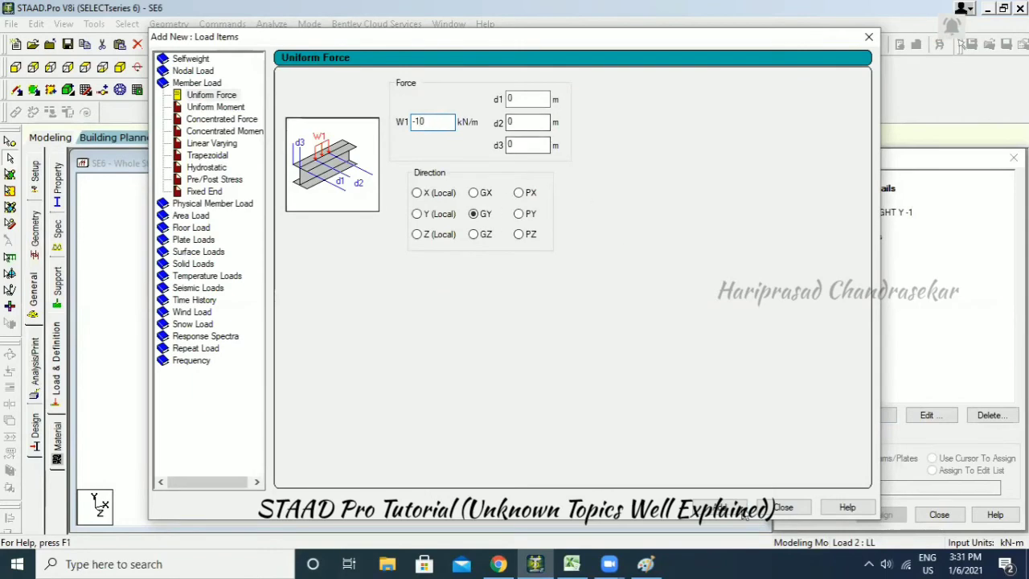
# Start a floor load for the LL case, query a top corner node's coordinates, and save the modified structure.
pyautogui.click(192, 228)
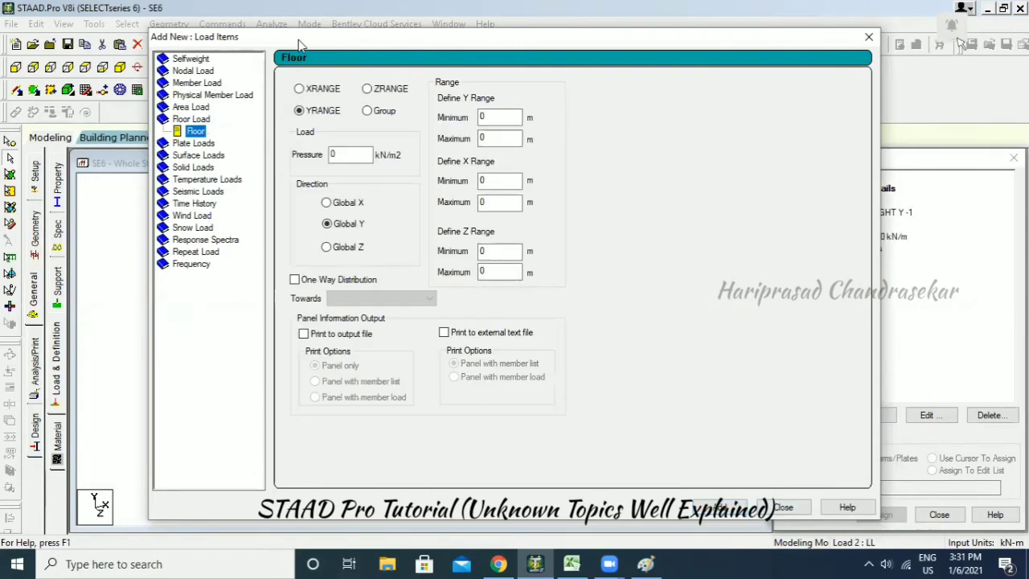
pyautogui.moveTo(299, 44); pyautogui.dragTo(595, 77)
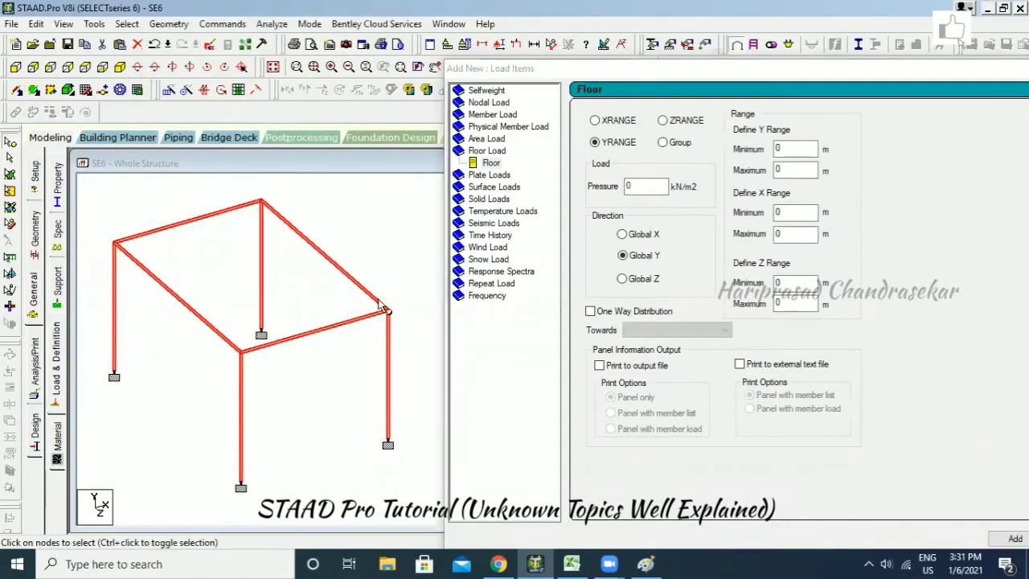
pyautogui.doubleClick(387, 309)
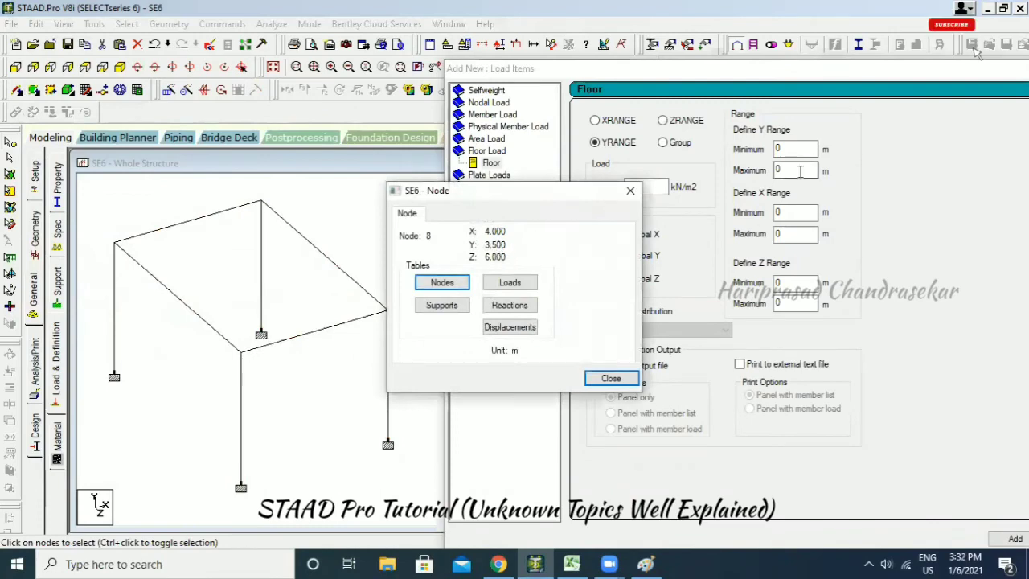
pyautogui.click(801, 172)
pyautogui.click(812, 346)
pyautogui.click(417, 305)
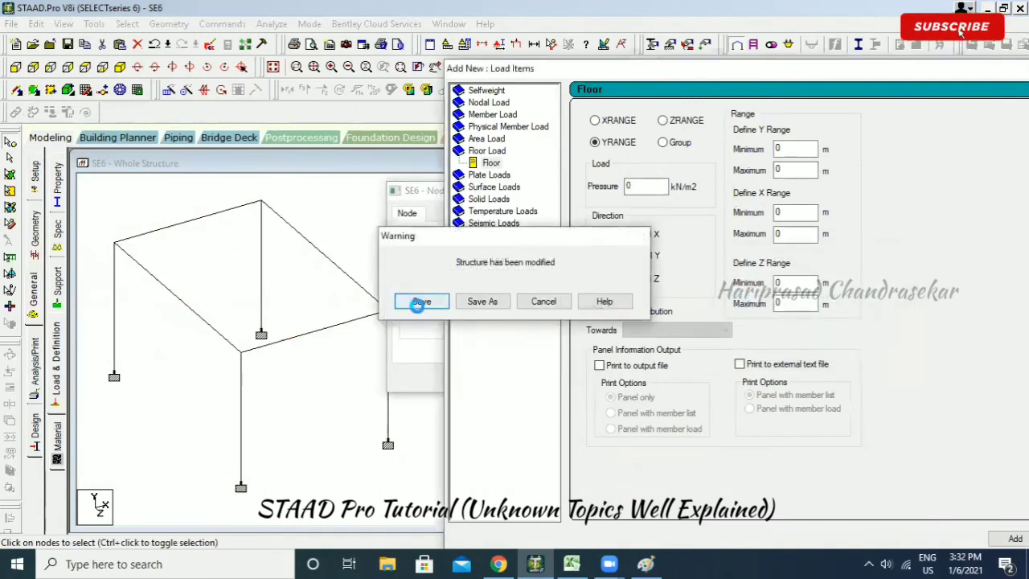
# Add the floor load with range maximums of 3.5 m in Y, 4 m in X and 6 m in Z.
pyautogui.write('3.5')
pyautogui.moveTo(794, 234); pyautogui.dragTo(754, 231)
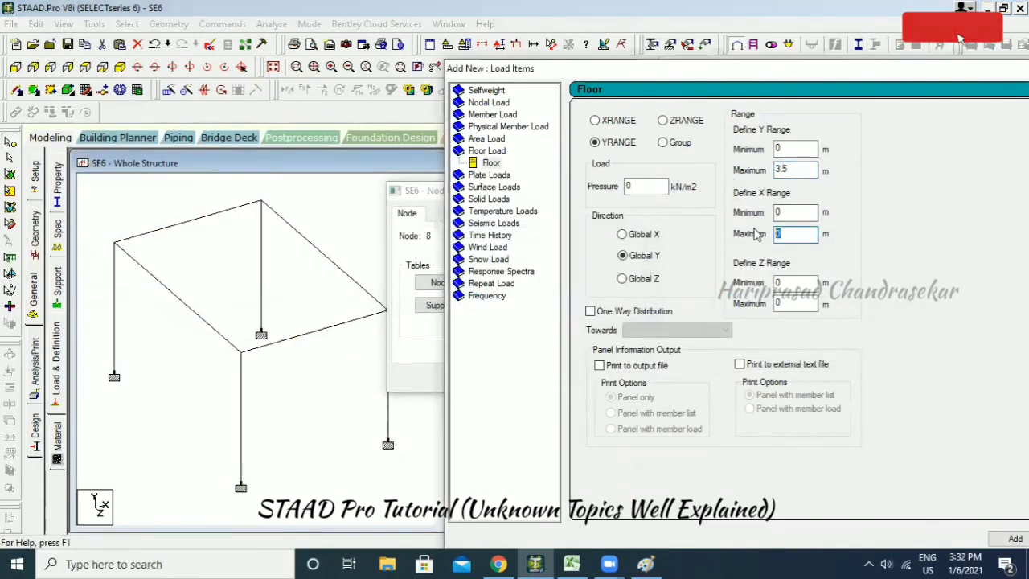
pyautogui.write('4')
pyautogui.moveTo(800, 302); pyautogui.dragTo(753, 303)
pyautogui.write('6')
pyautogui.click(406, 196)
pyautogui.moveTo(406, 200); pyautogui.dragTo(182, 200)
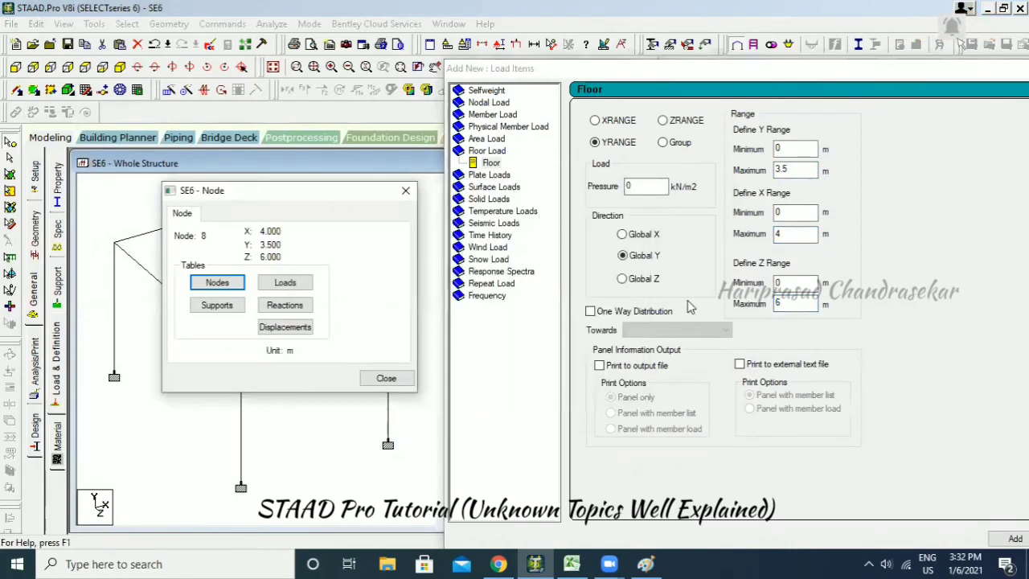
pyautogui.moveTo(490, 67); pyautogui.dragTo(256, 53)
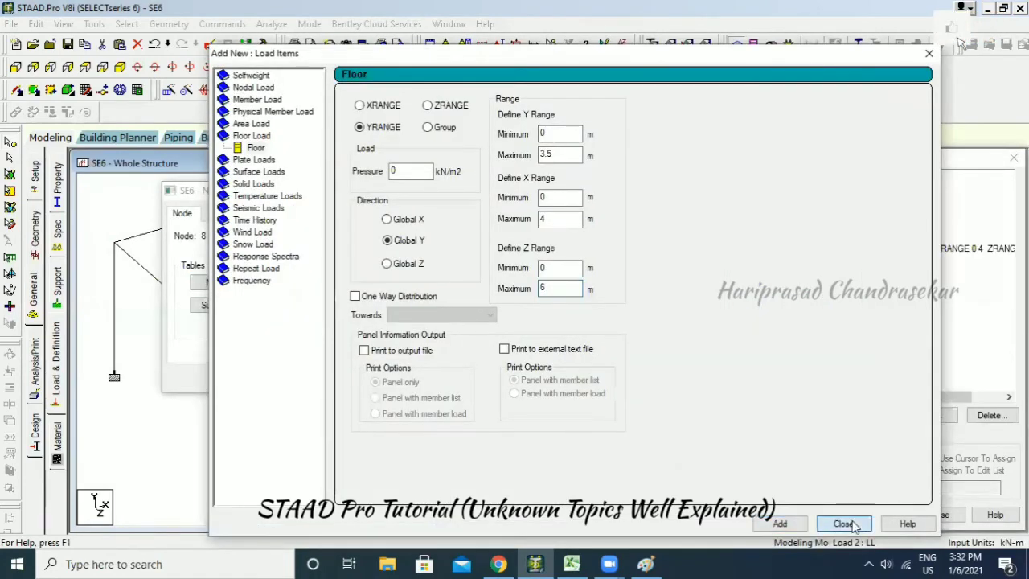
pyautogui.click(843, 524)
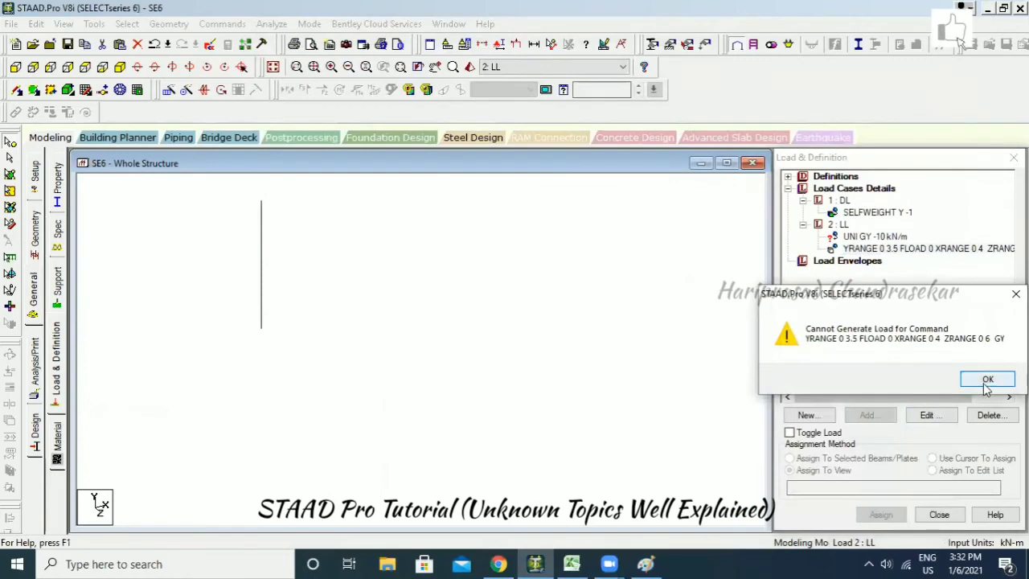
pyautogui.click(987, 380)
# Edit the LL floor load and set its pressure to -5 kN/m2.
pyautogui.doubleClick(909, 248)
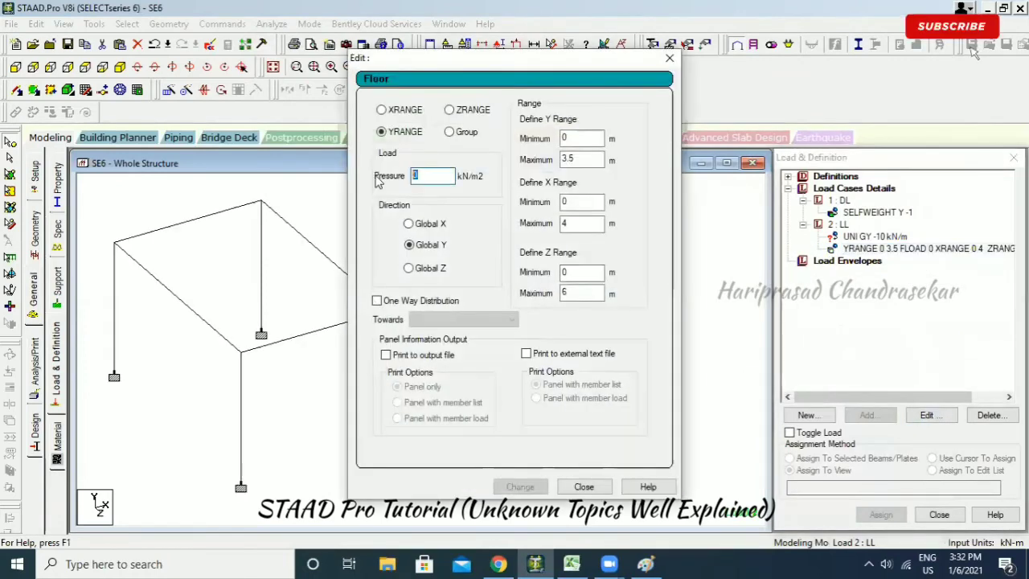
pyautogui.write('-5')
pyautogui.click(520, 487)
pyautogui.click(583, 486)
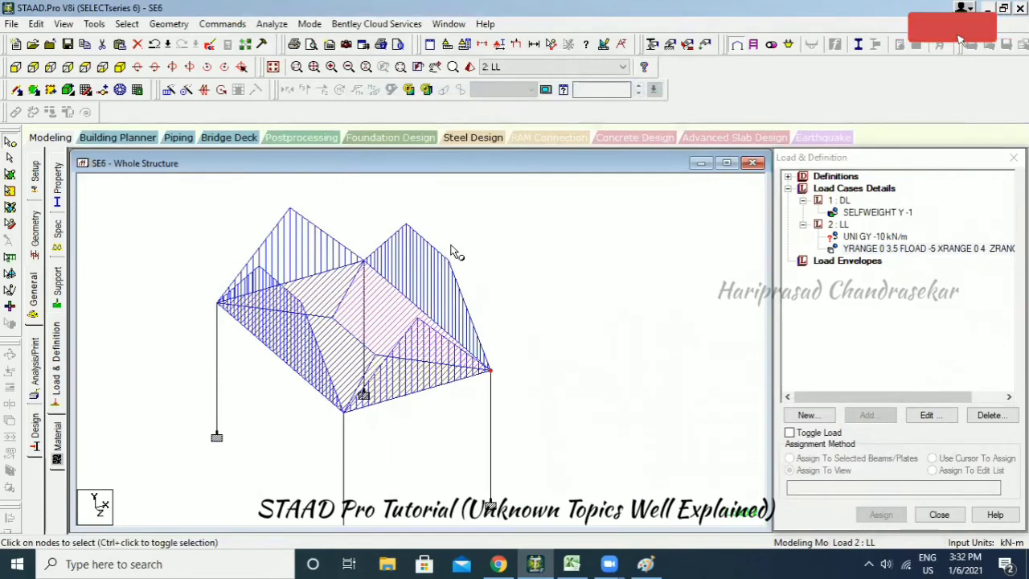
# Select the BEAM group by group name, assign the -10 kN/m uniform load to its members, and clear the selection.
pyautogui.click(873, 236)
pyautogui.click(126, 23)
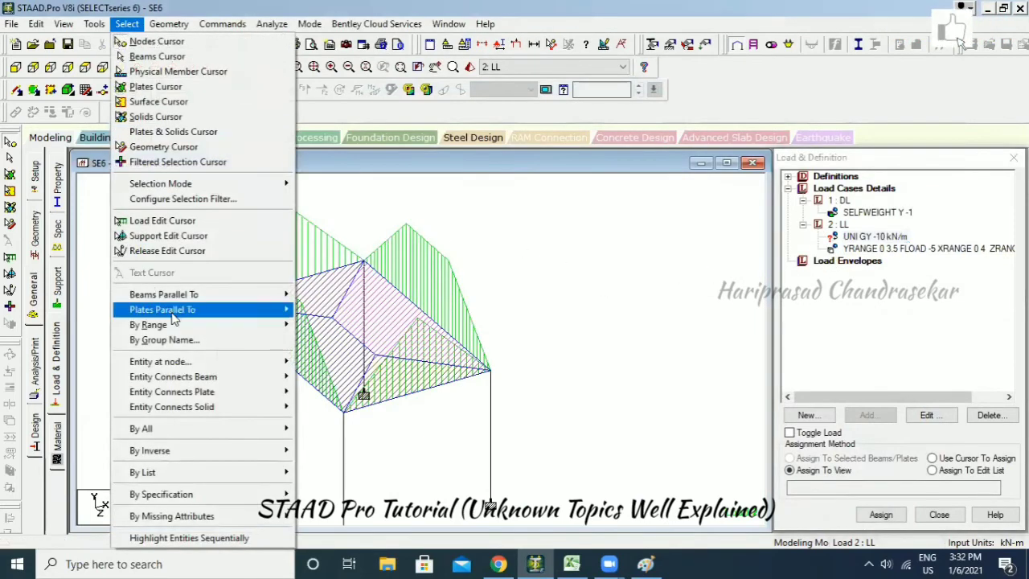
pyautogui.click(164, 339)
pyautogui.click(120, 221)
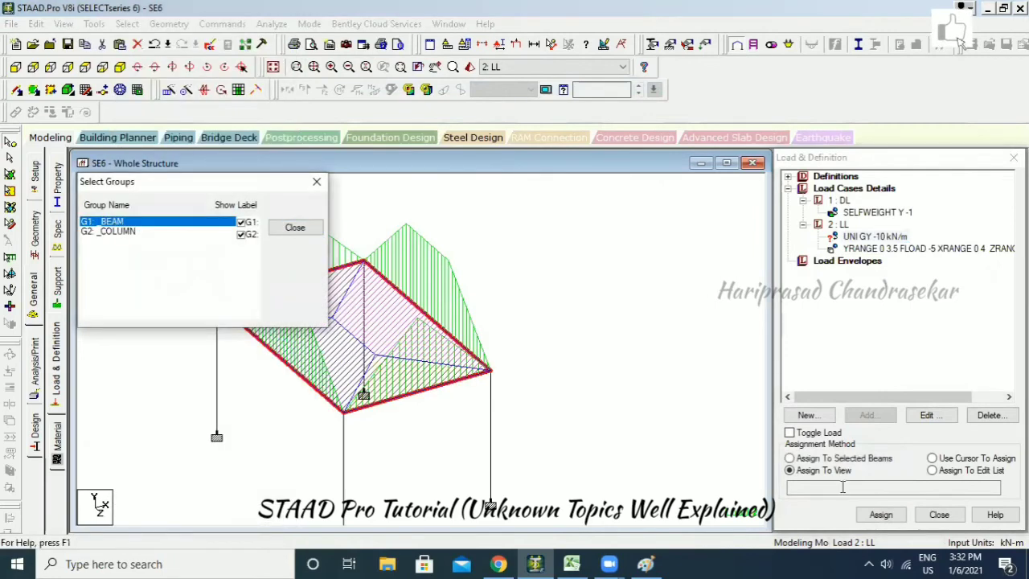
pyautogui.click(849, 457)
pyautogui.click(882, 515)
pyautogui.click(924, 377)
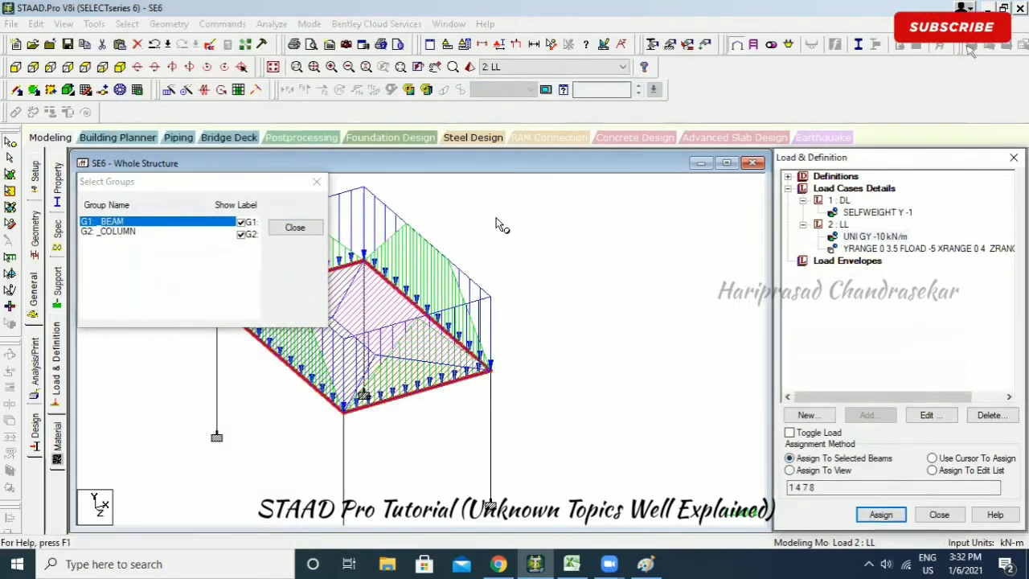
pyautogui.moveTo(497, 218); pyautogui.dragTo(558, 211, button='middle')
pyautogui.click(569, 205)
# Add a nodal load with Fy of -10 kN to the LL case.
pyautogui.click(840, 225)
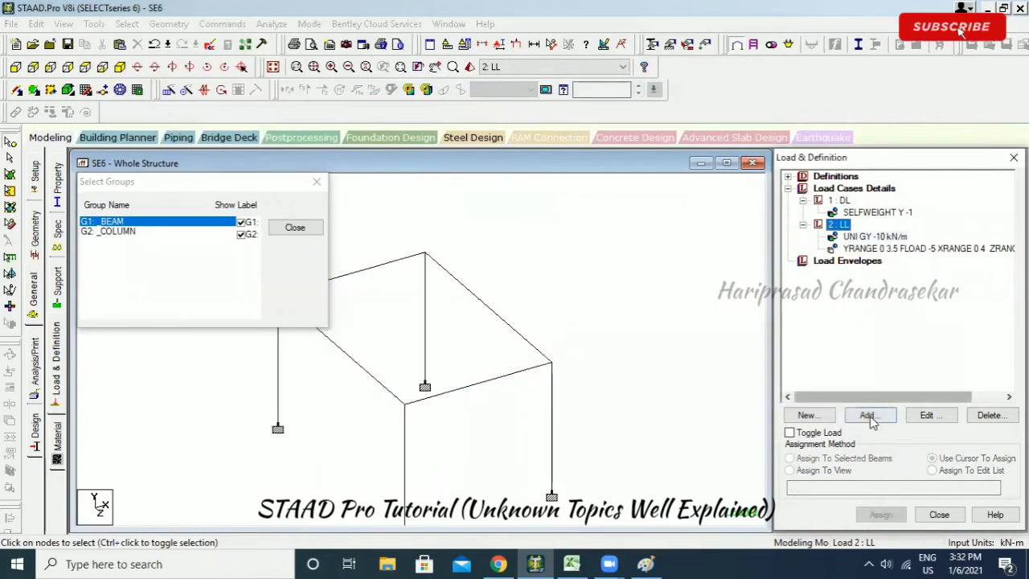
pyautogui.click(867, 415)
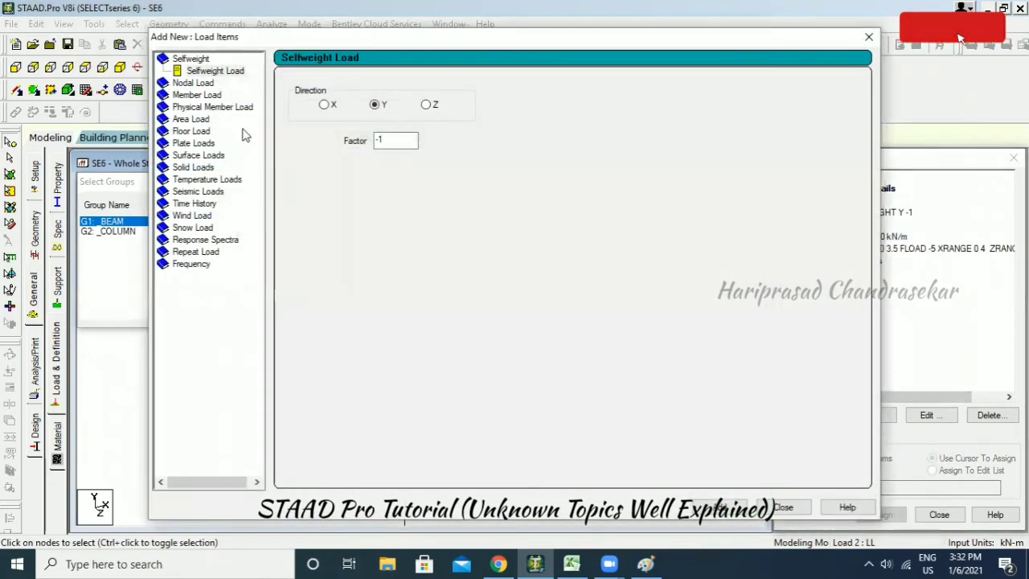
pyautogui.click(201, 82)
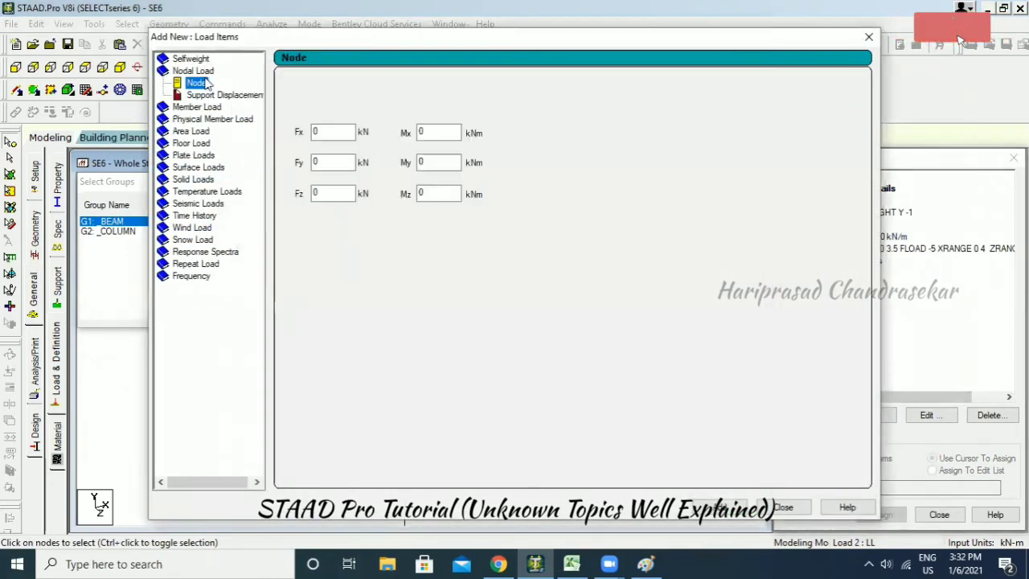
pyautogui.moveTo(328, 163); pyautogui.dragTo(283, 173)
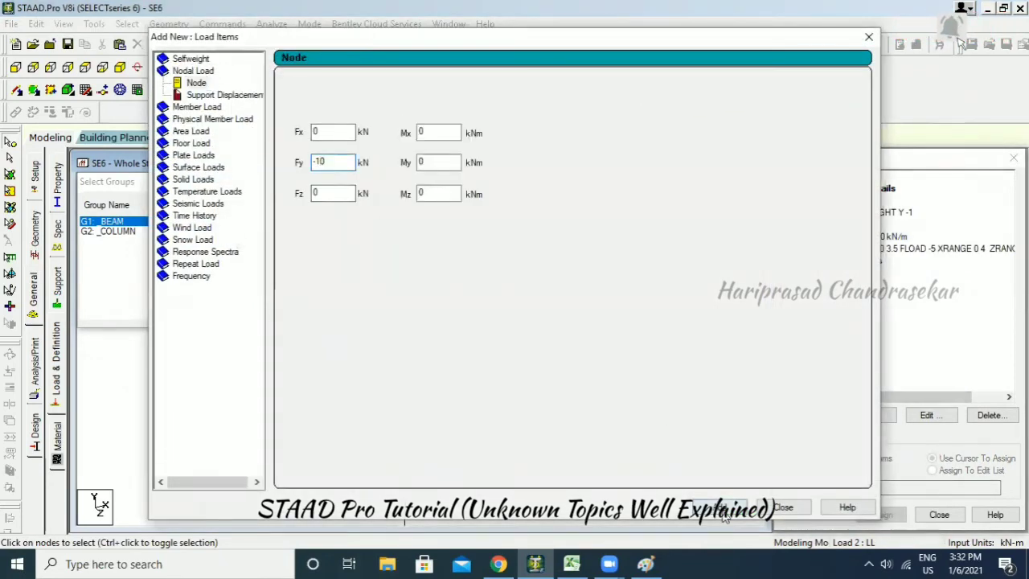
pyautogui.click(723, 515)
pyautogui.click(774, 514)
# Try to assign the nodal load using the COLUMN group selection.
pyautogui.keyDown('ctrl'); pyautogui.click(116, 233); pyautogui.keyUp('ctrl')
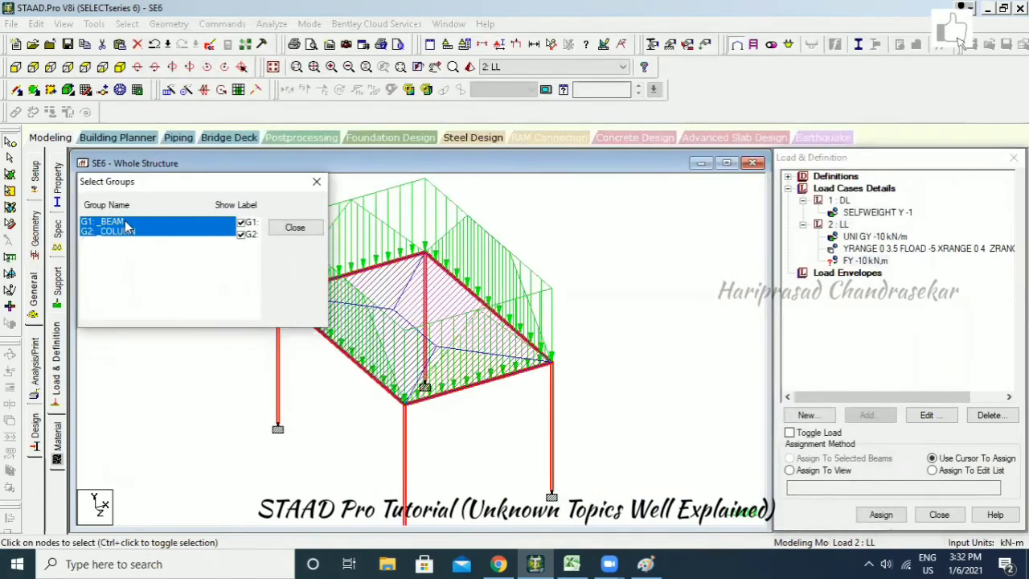
pyautogui.click(130, 232)
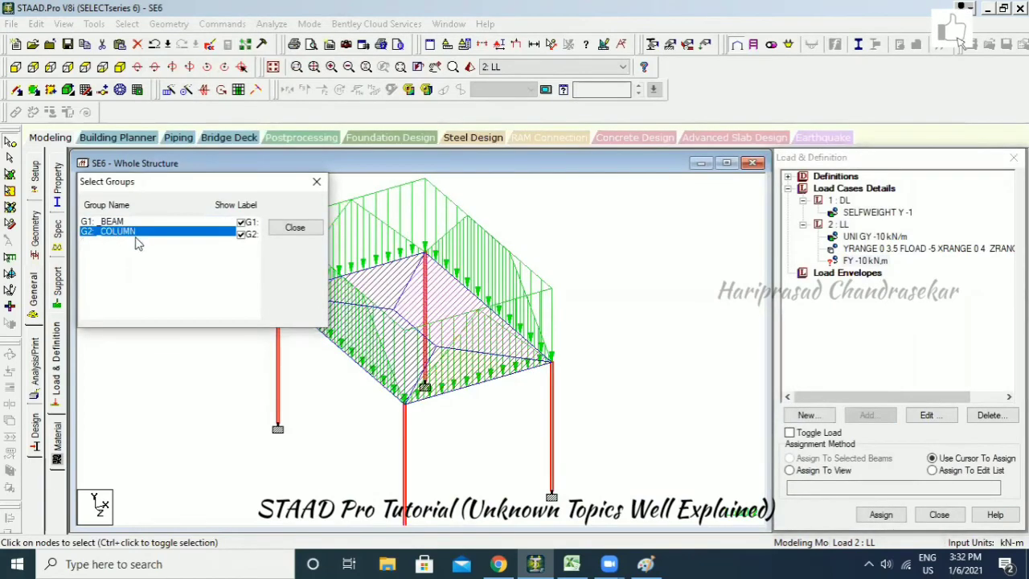
pyautogui.click(882, 516)
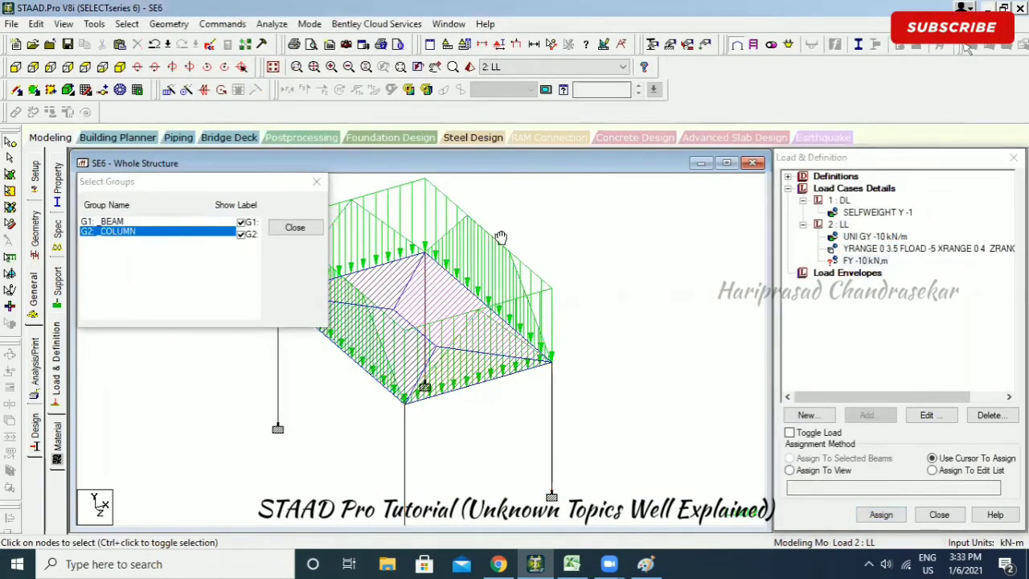
# Close the group selection and assign the Fy -10 kN nodal load to the frame's four selected top nodes.
pyautogui.moveTo(501, 238); pyautogui.dragTo(553, 243, button='middle')
pyautogui.scroll(-1, 552, 244)
pyautogui.click(317, 184)
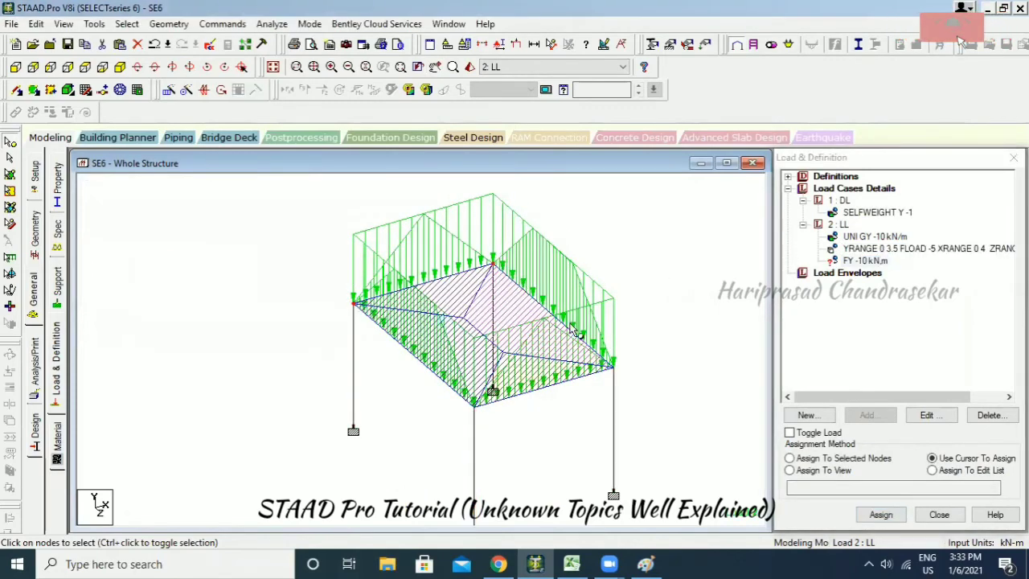
pyautogui.click(881, 515)
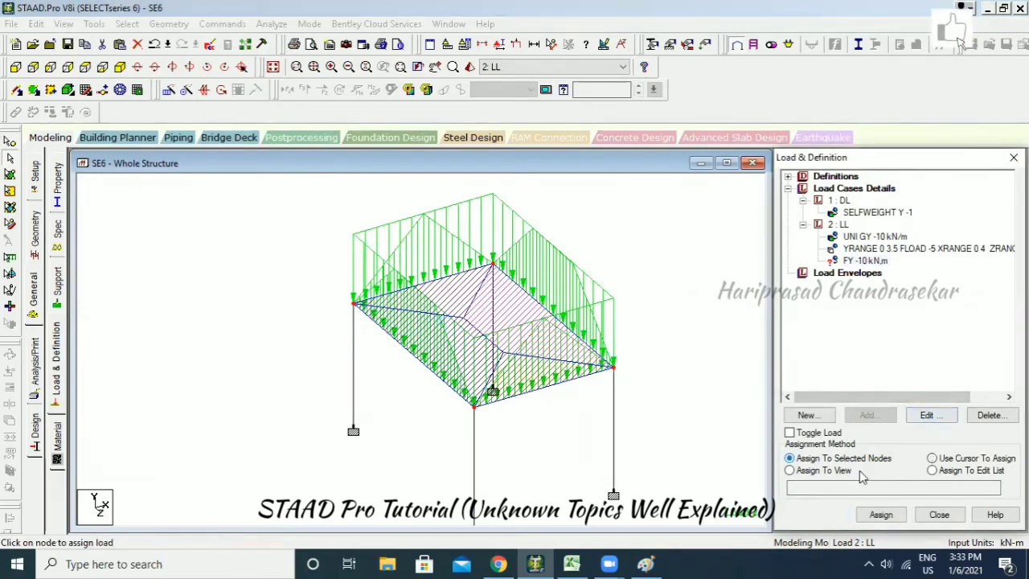
pyautogui.click(881, 514)
pyautogui.click(922, 377)
pyautogui.moveTo(621, 271); pyautogui.dragTo(503, 239, button='middle')
pyautogui.scroll(-2, 459, 278)
# Add a Perform Analysis command with the print option set to All.
pyautogui.click(34, 375)
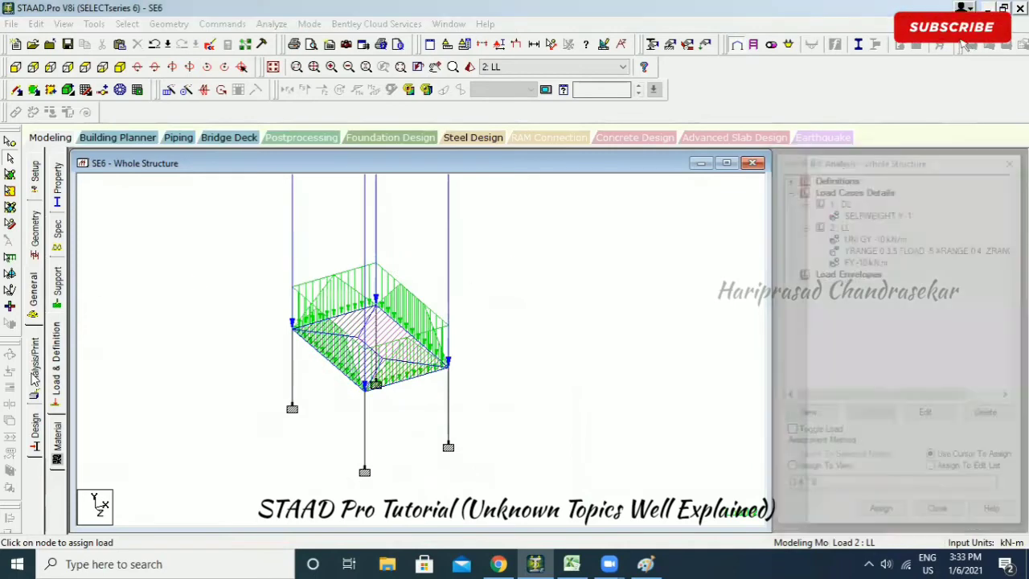
pyautogui.click(560, 320)
pyautogui.click(466, 441)
pyautogui.click(586, 441)
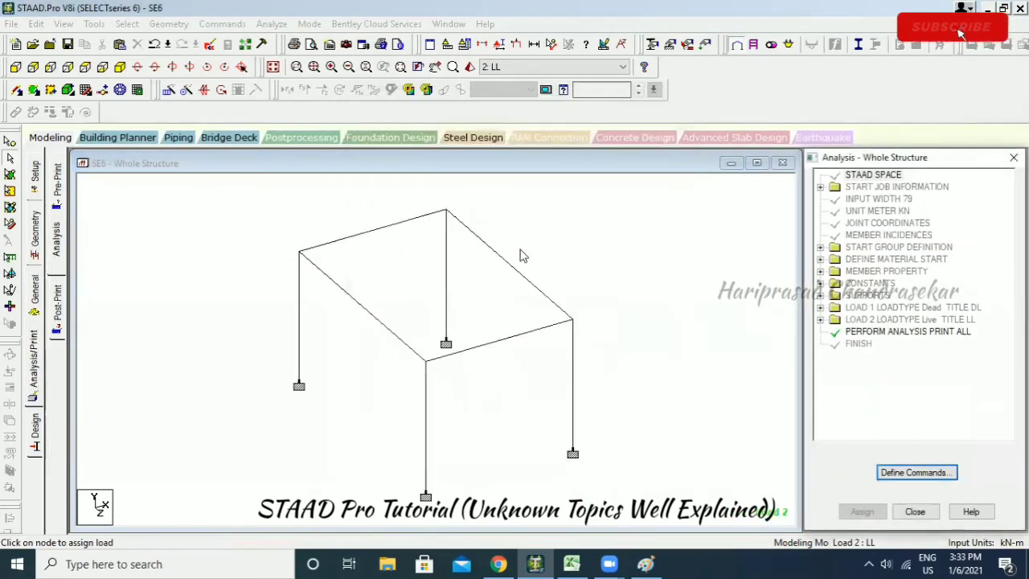
# Run the analysis and enter post-processing mode with load cases 1 DL and 2 LL selected for the results.
pyautogui.click(272, 24)
pyautogui.click(287, 39)
pyautogui.click(431, 300)
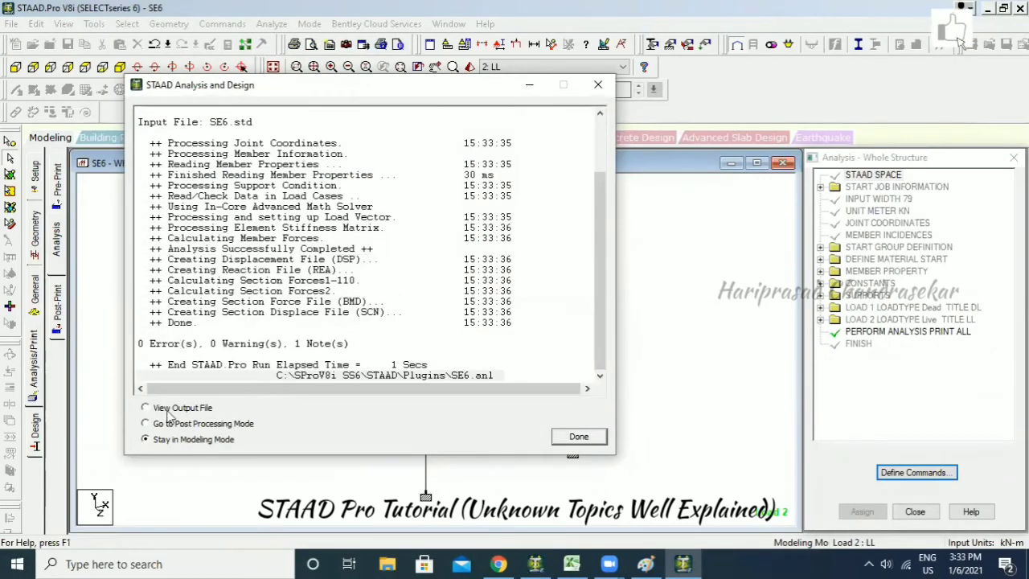
pyautogui.click(580, 438)
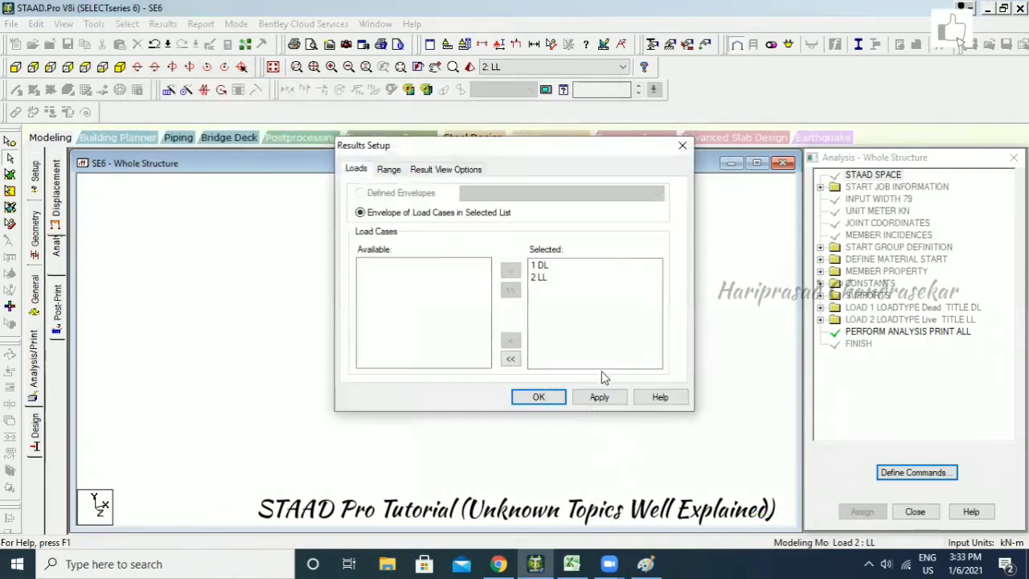
pyautogui.click(390, 170)
pyautogui.click(454, 168)
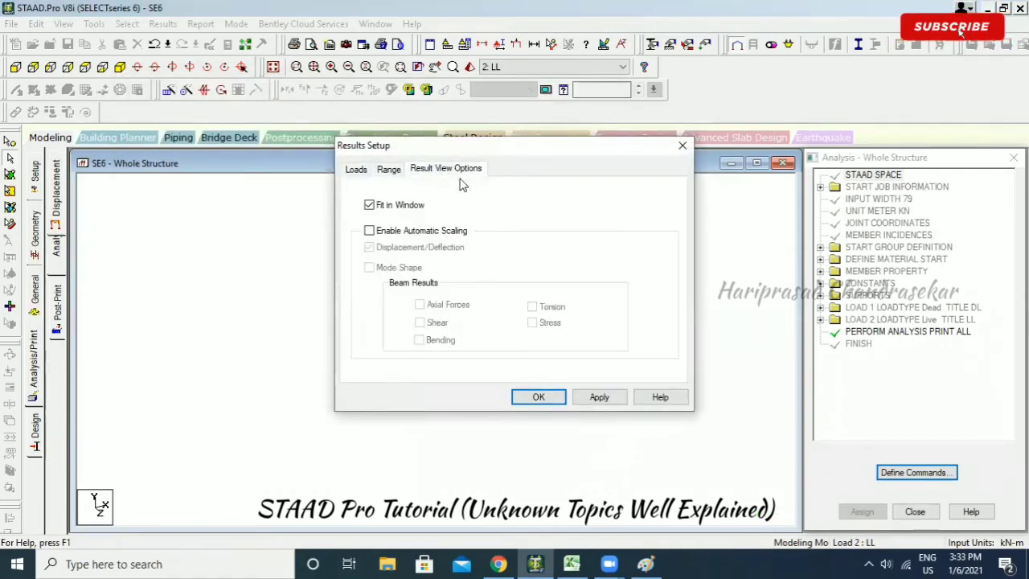
pyautogui.click(537, 397)
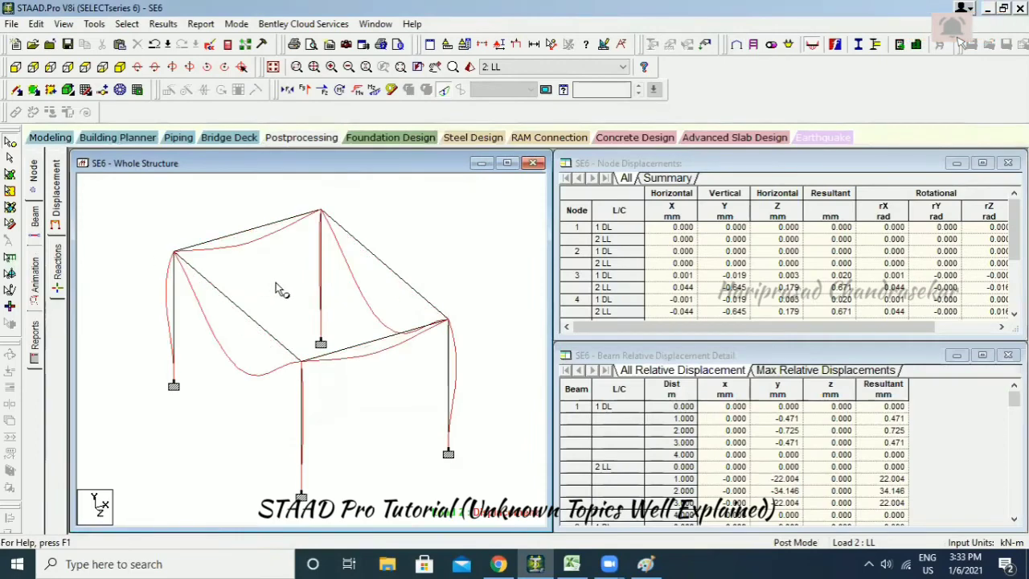
# Examine the support reactions and the beam force diagrams for the LL case.
pyautogui.click(58, 263)
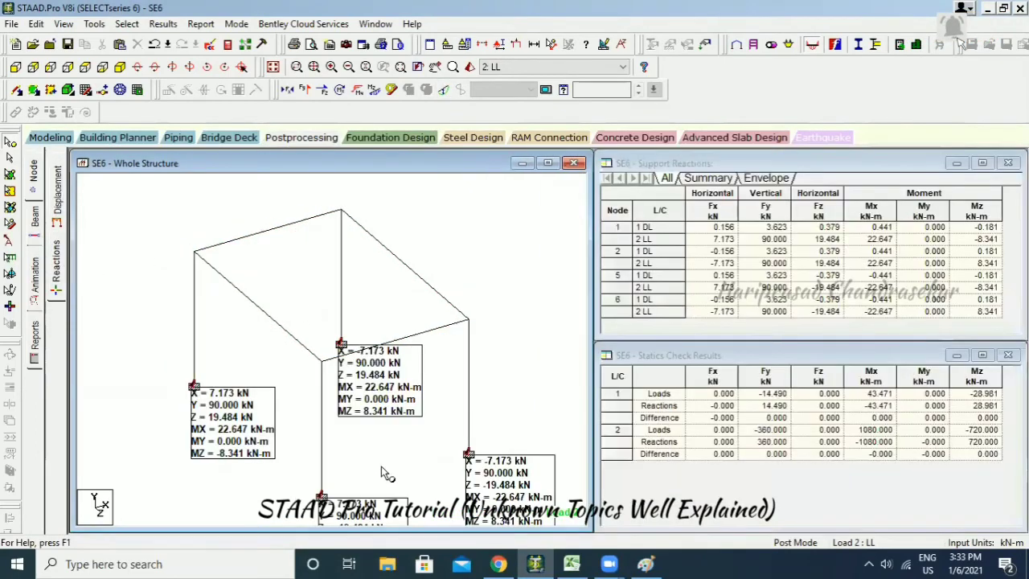
pyautogui.click(36, 221)
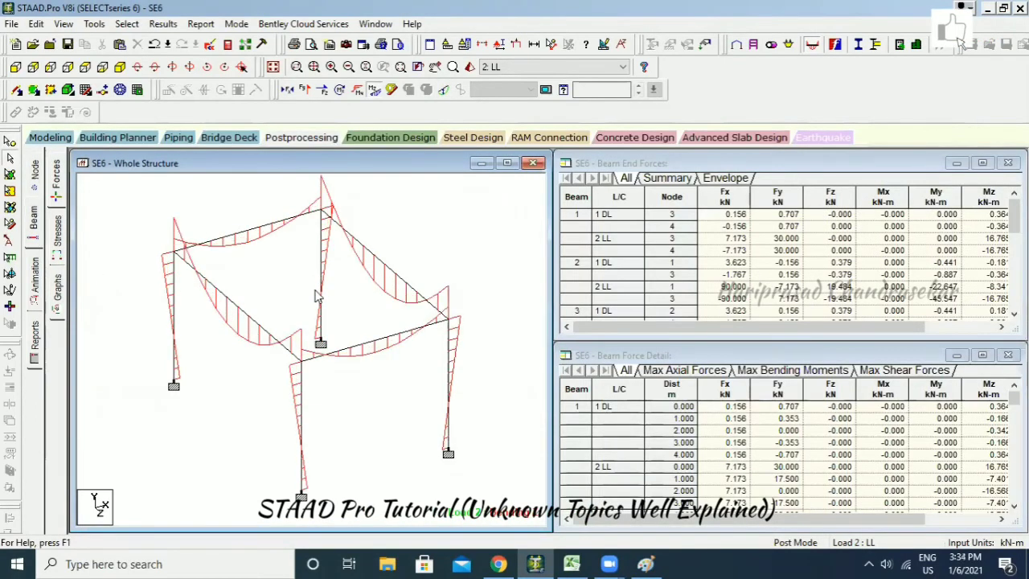
# Animate the frame's deflection under the LL case.
pyautogui.click(32, 281)
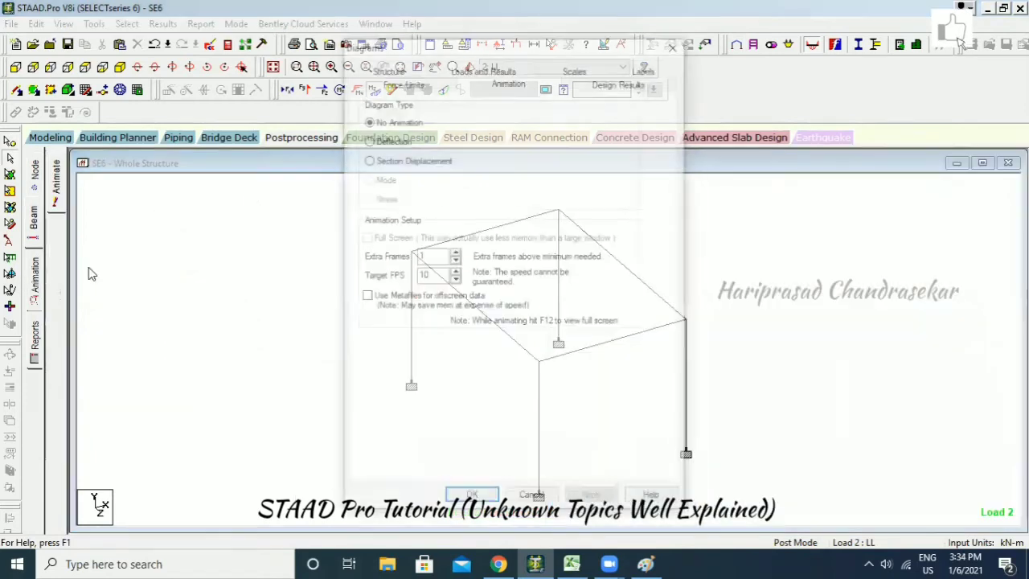
pyautogui.click(376, 140)
pyautogui.click(472, 500)
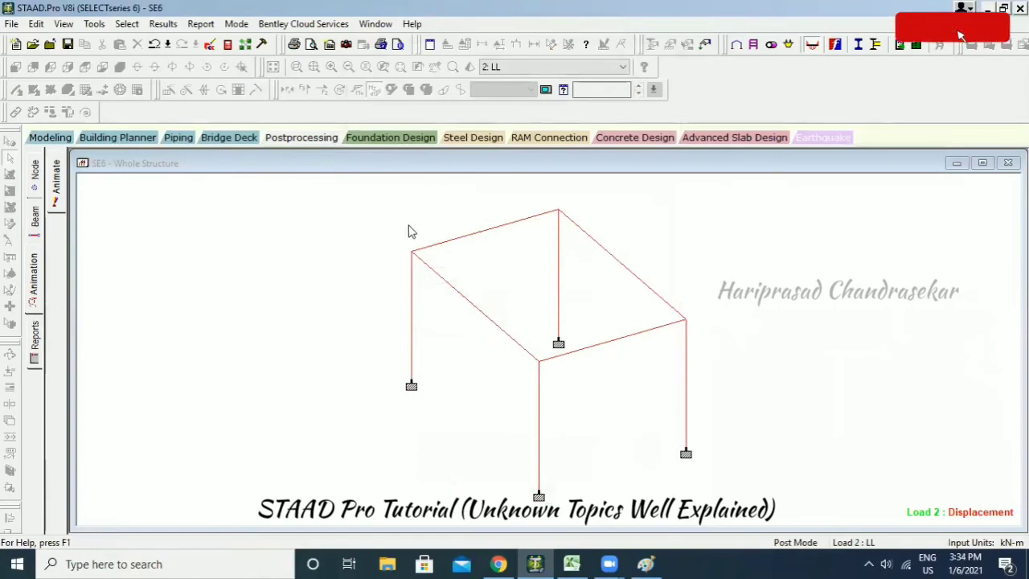
pyautogui.click(544, 561)
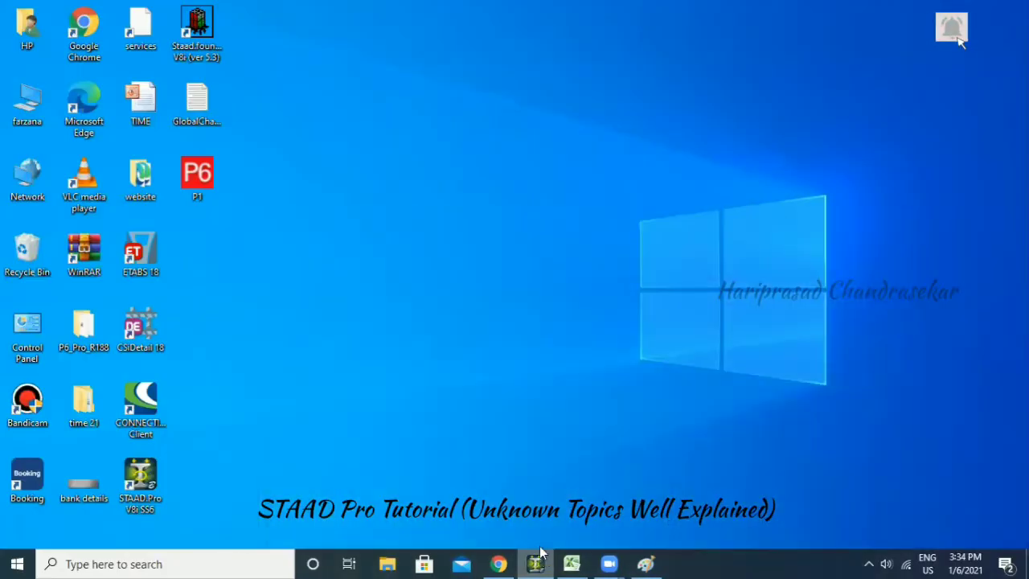
pyautogui.click(537, 564)
pyautogui.click(51, 139)
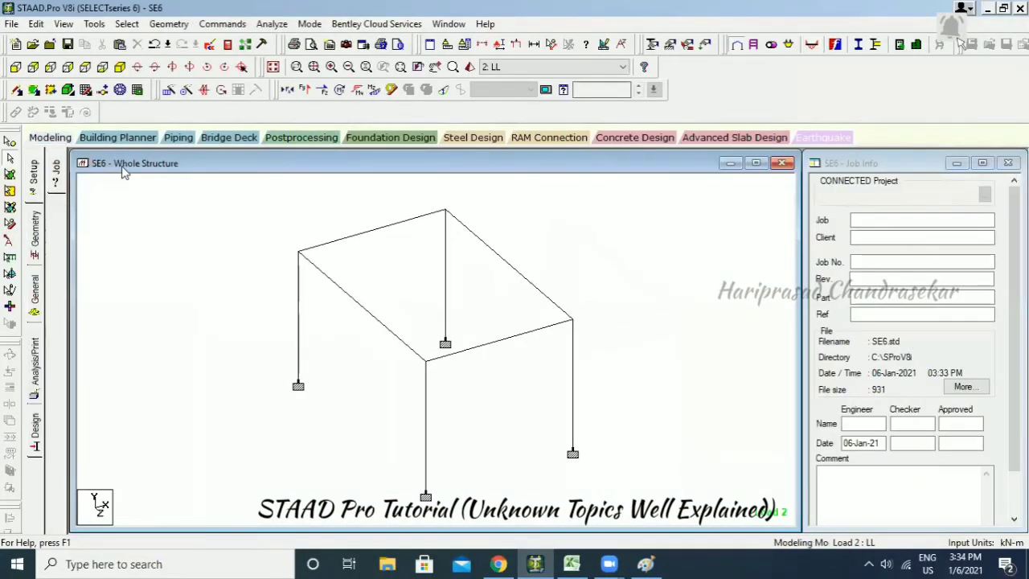
pyautogui.click(313, 141)
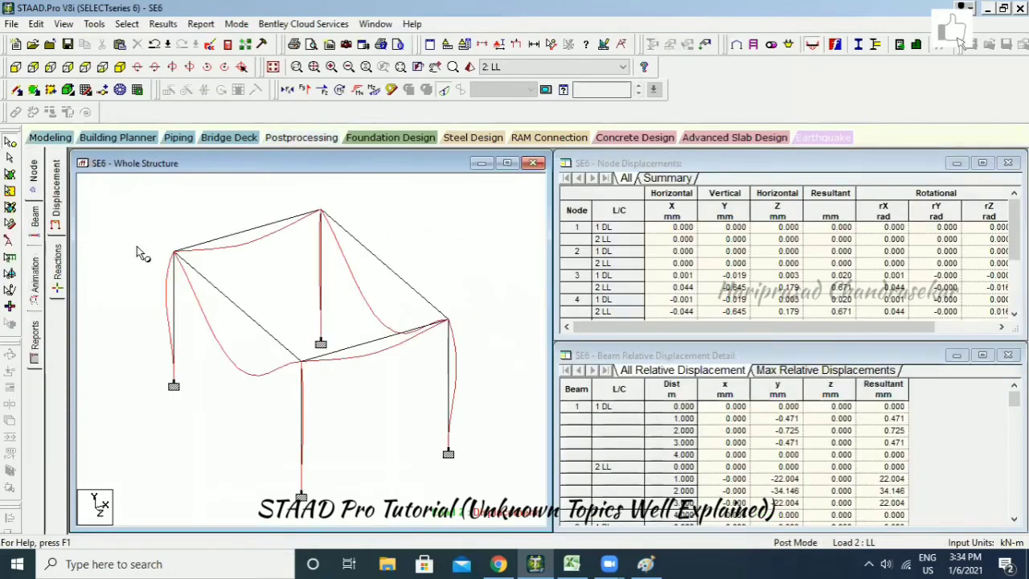
# Play the section displacement animation of the frame, and switch the animation type to Deflection.
pyautogui.click(35, 278)
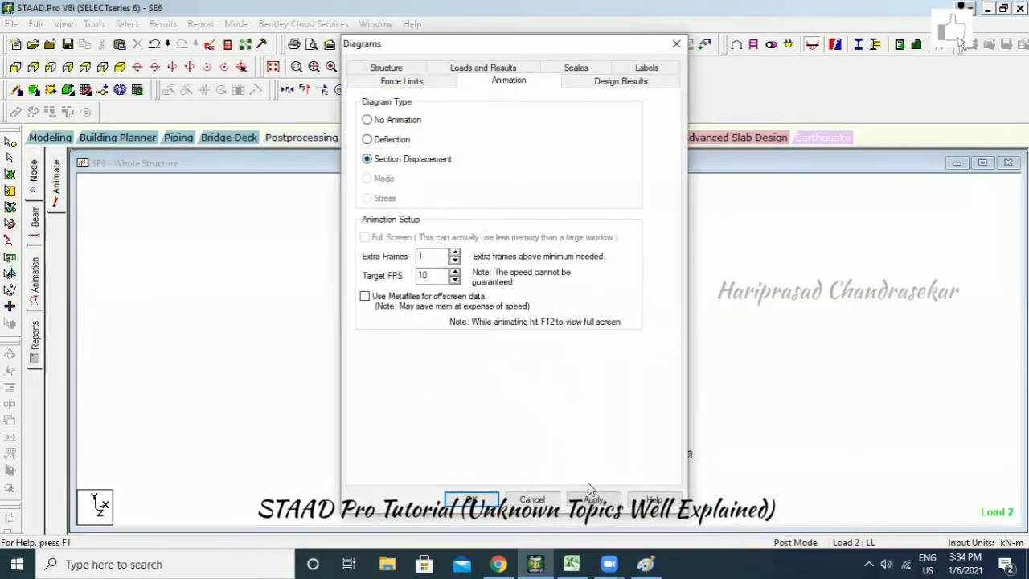
pyautogui.click(471, 500)
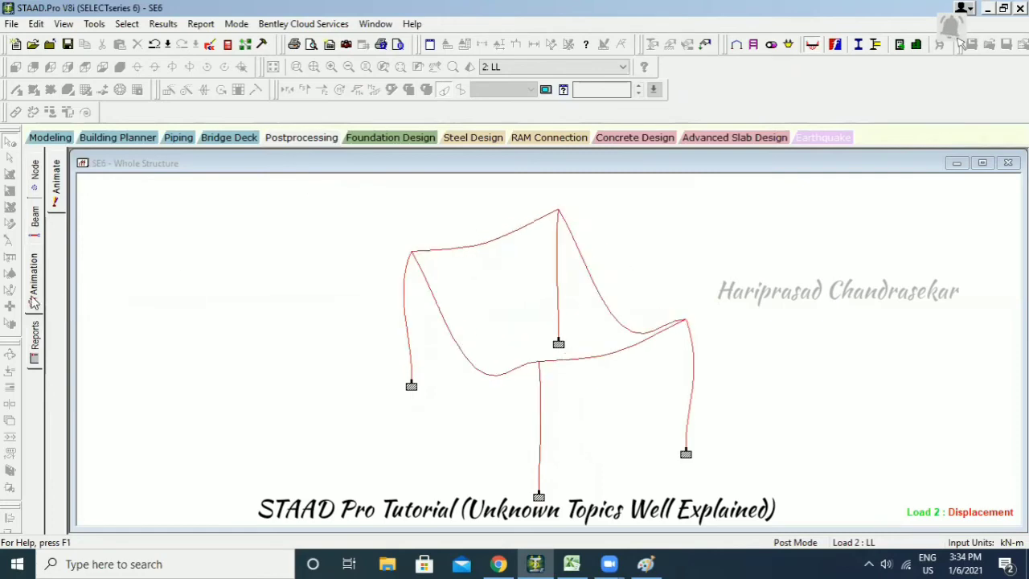
pyautogui.click(34, 301)
pyautogui.click(367, 139)
pyautogui.click(471, 499)
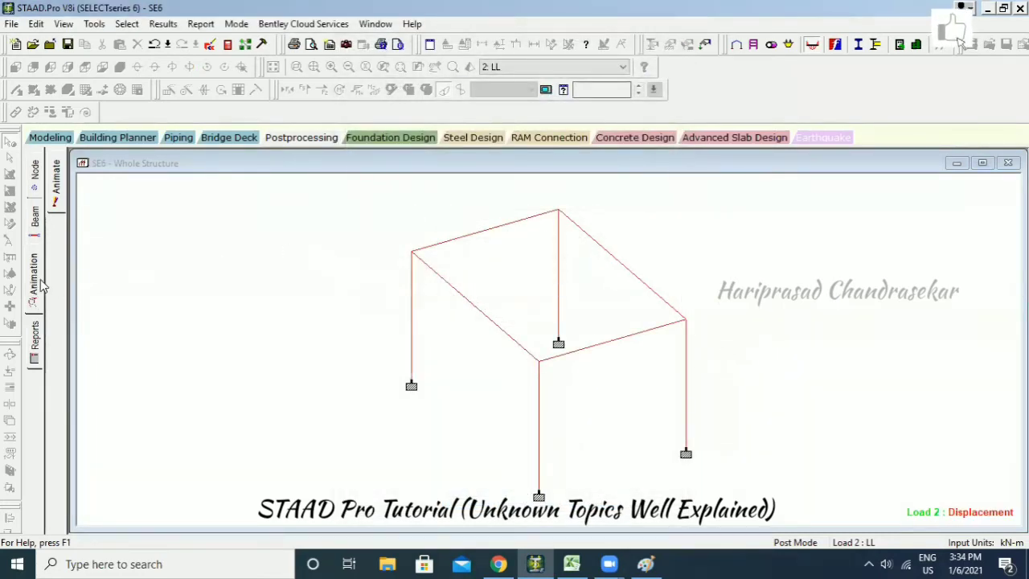
# Replay the deflection animation with the target FPS set to 20.
pyautogui.click(35, 282)
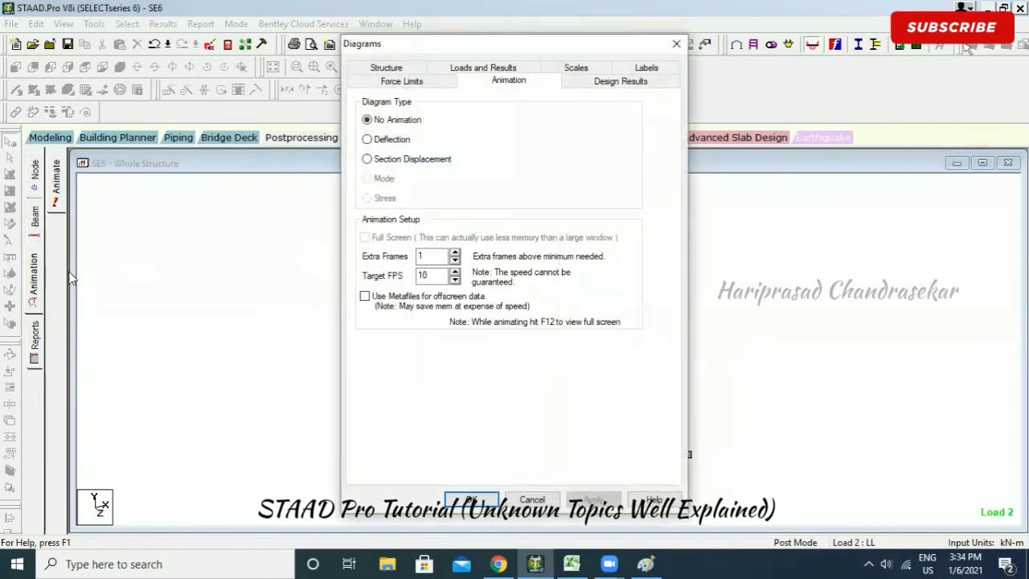
pyautogui.click(386, 142)
pyautogui.moveTo(437, 276); pyautogui.dragTo(373, 278)
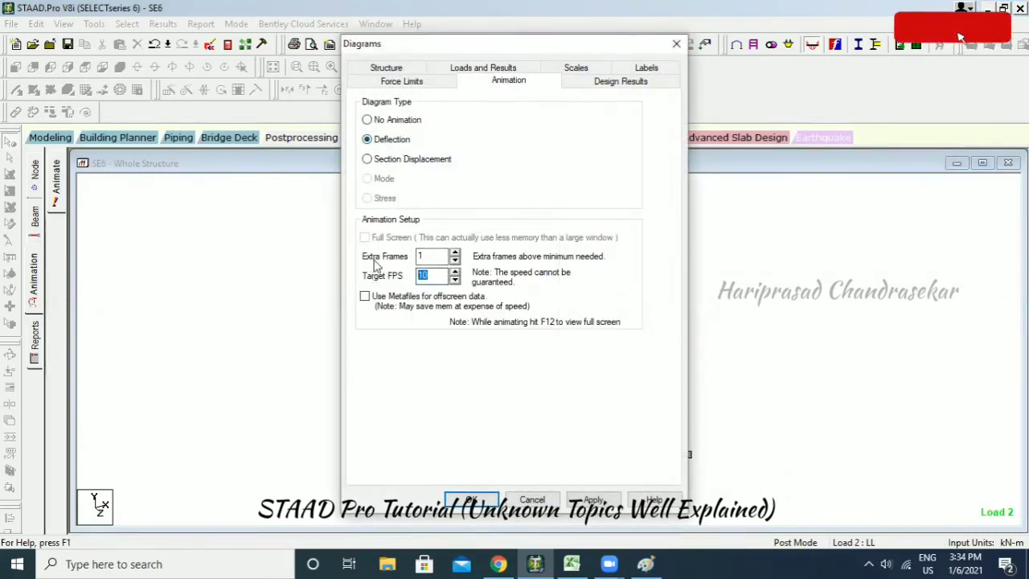
pyautogui.write('20')
pyautogui.click(591, 500)
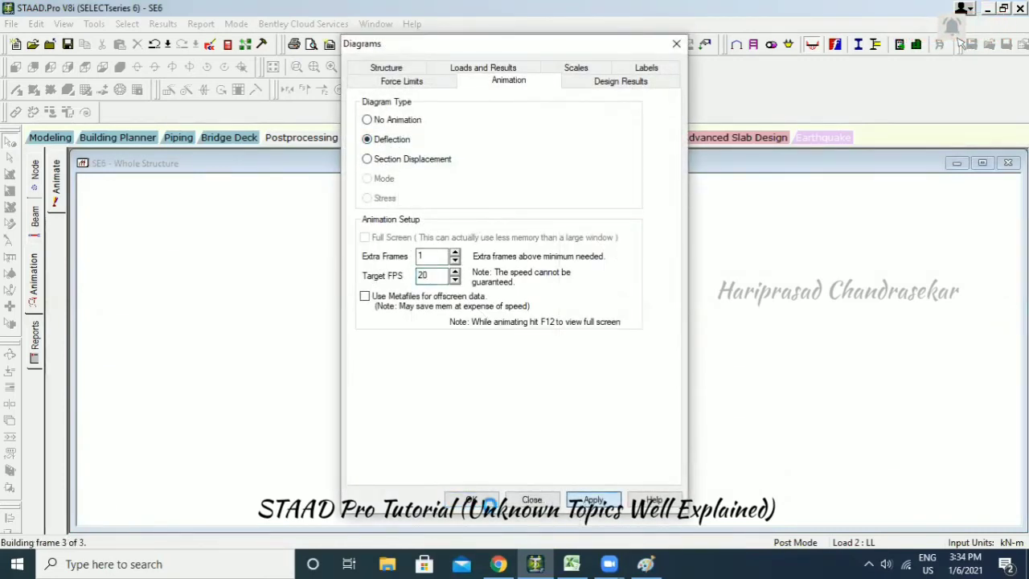
pyautogui.click(475, 499)
# Set both the animation's extra frames and its target FPS to 10, with no animation playing.
pyautogui.click(35, 277)
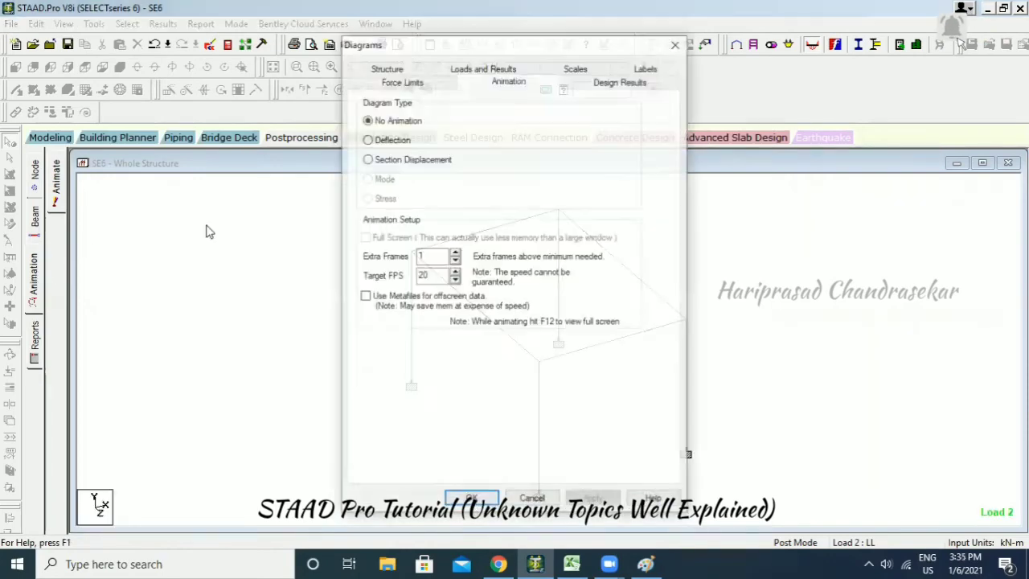
pyautogui.moveTo(434, 275); pyautogui.dragTo(370, 285)
pyautogui.doubleClick(429, 257)
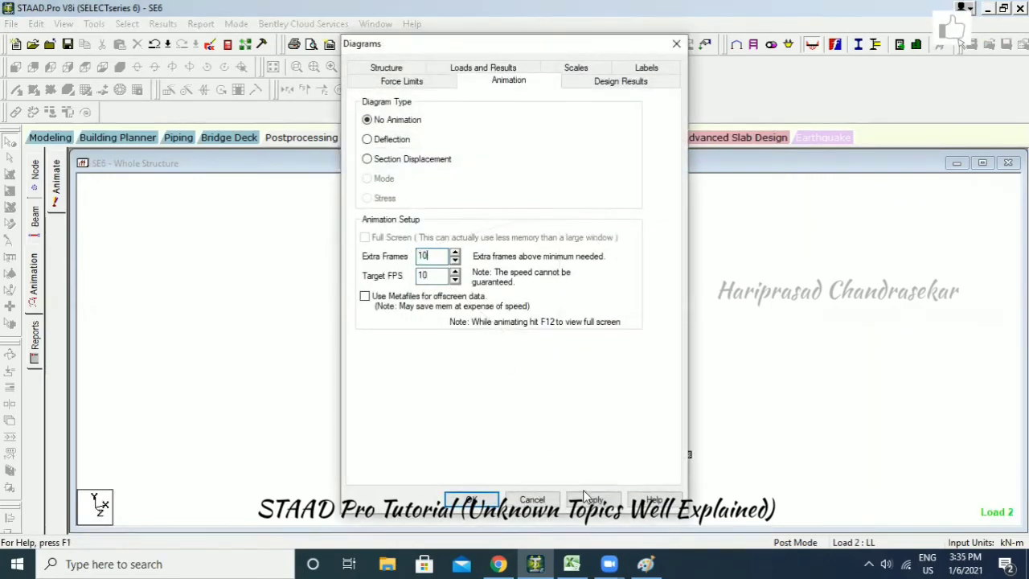
pyautogui.click(530, 499)
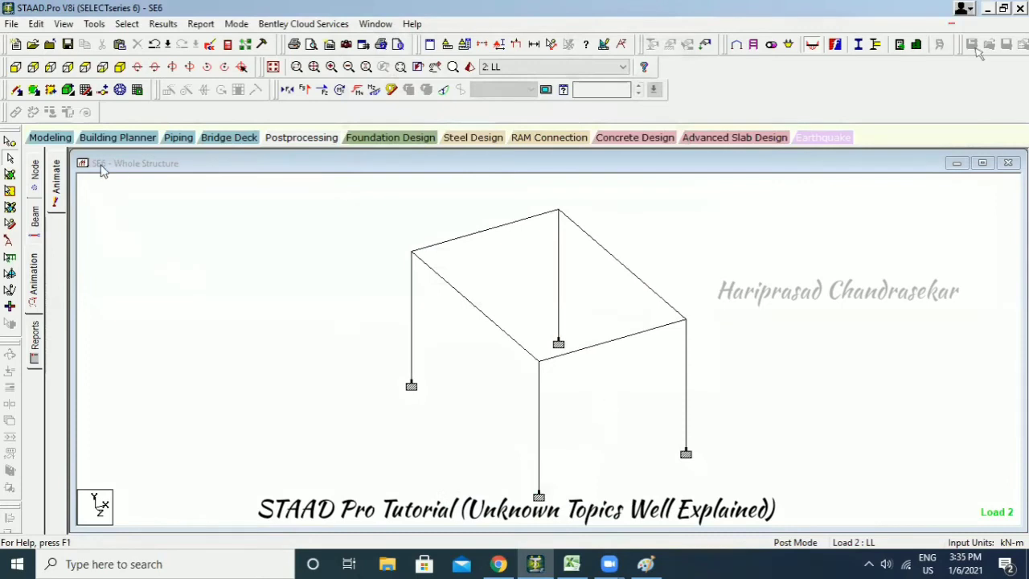
# Set the animation's extra frames to 0 and its target FPS to 5, and apply the settings.
pyautogui.click(34, 271)
pyautogui.doubleClick(435, 255)
pyautogui.write('0')
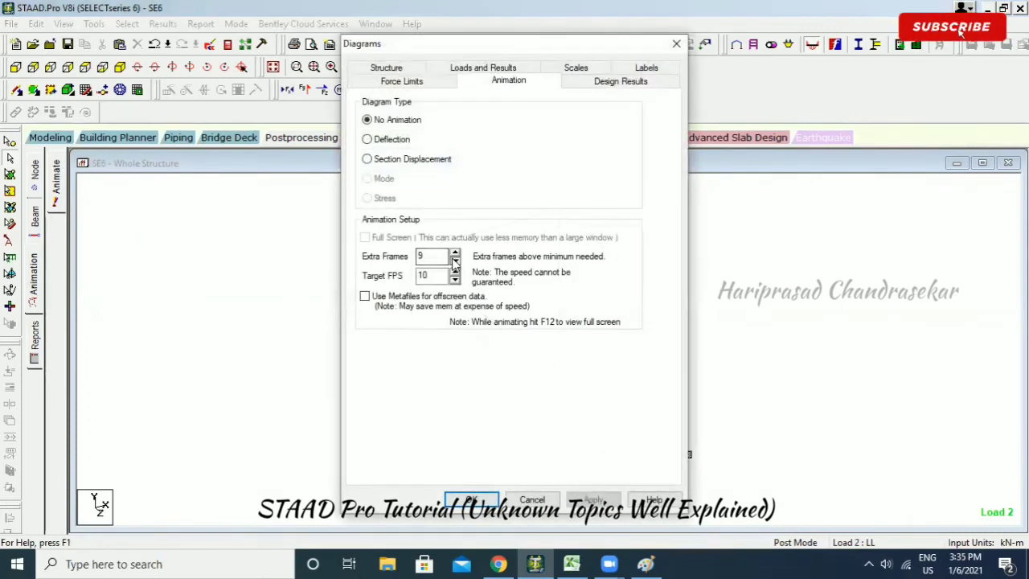
pyautogui.press('Tab')
pyautogui.write('5')
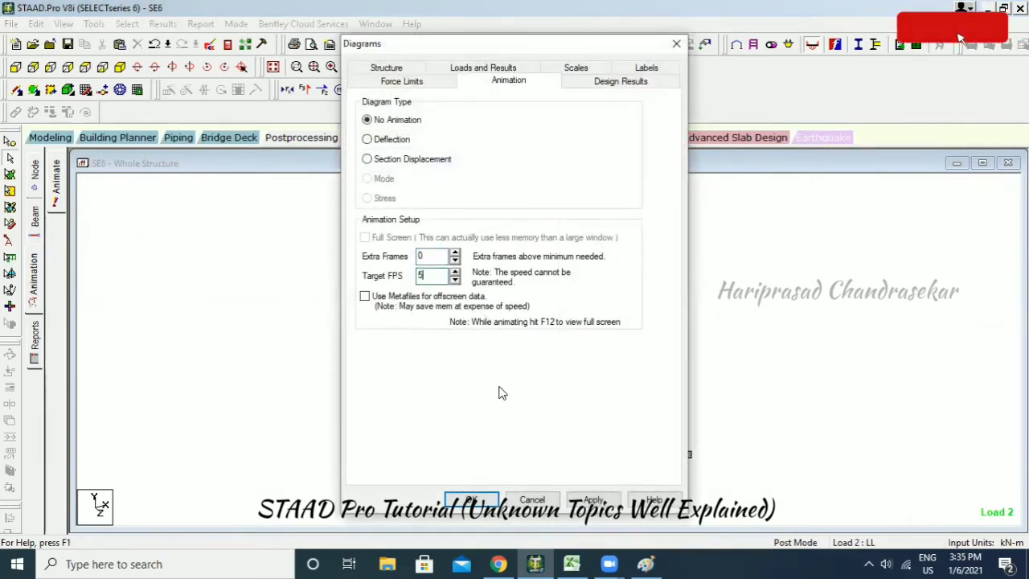
pyautogui.click(593, 499)
pyautogui.click(532, 499)
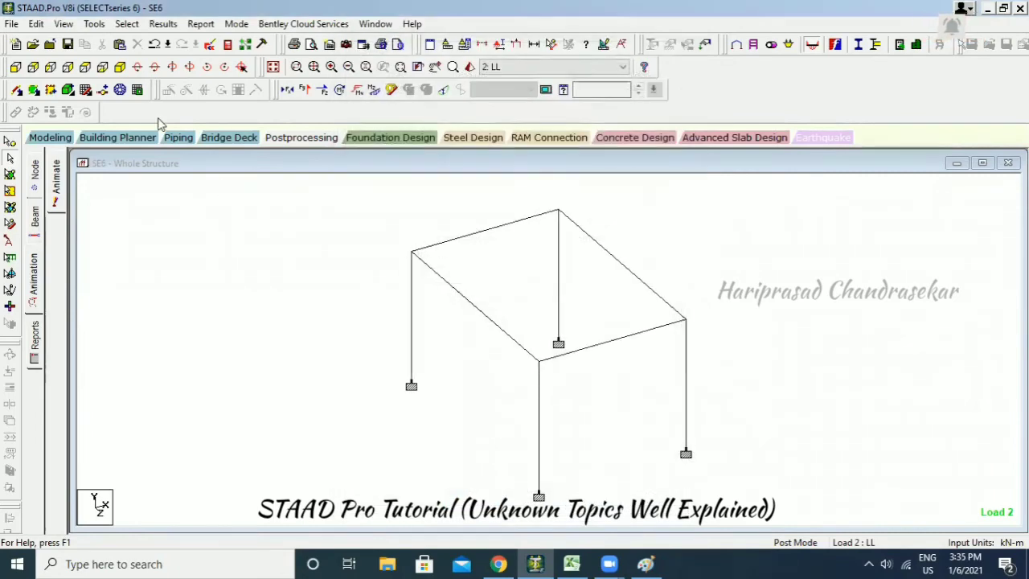
# Play the section displacement animation with the slower frame settings, and stop it.
pyautogui.click(36, 291)
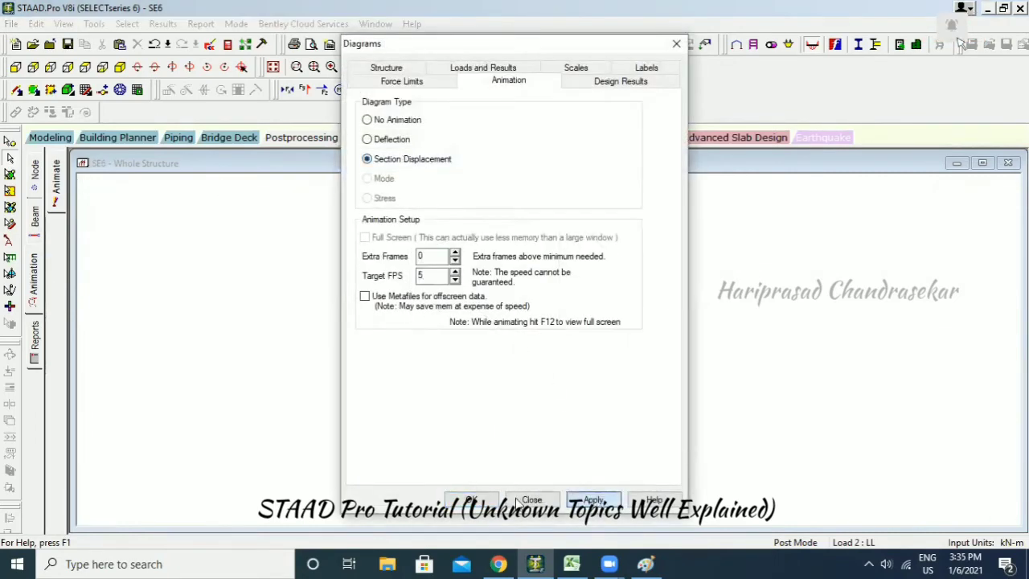
pyautogui.click(487, 499)
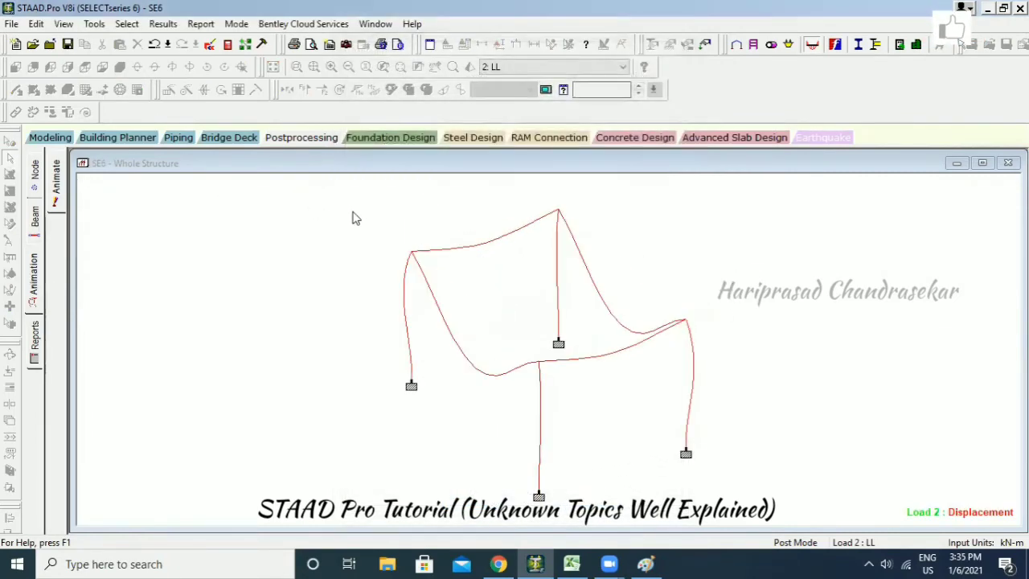
pyautogui.click(37, 276)
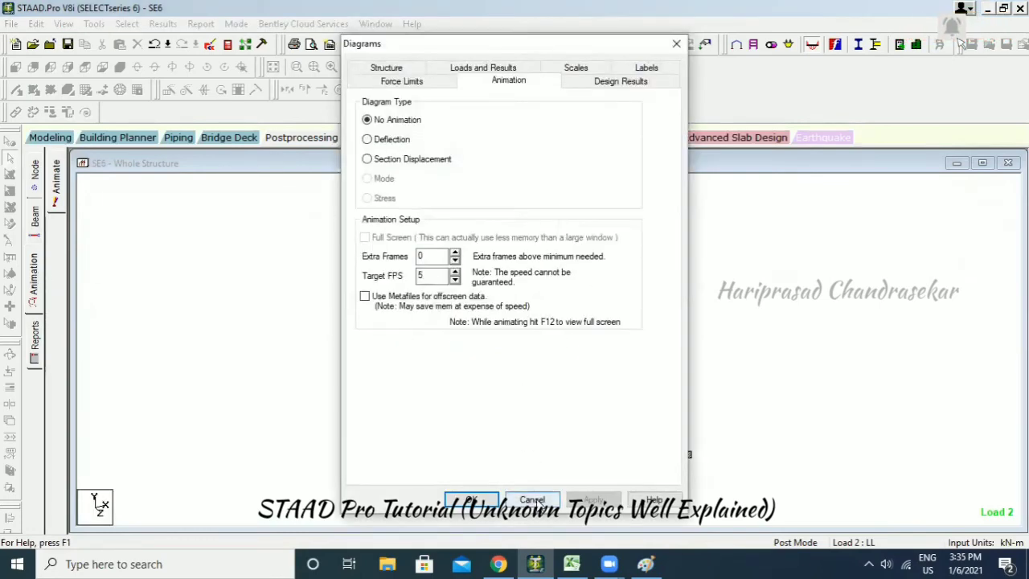
pyautogui.click(532, 500)
# Return to the node displacement results and annotate all beams with their maximum resultant displacement.
pyautogui.click(302, 138)
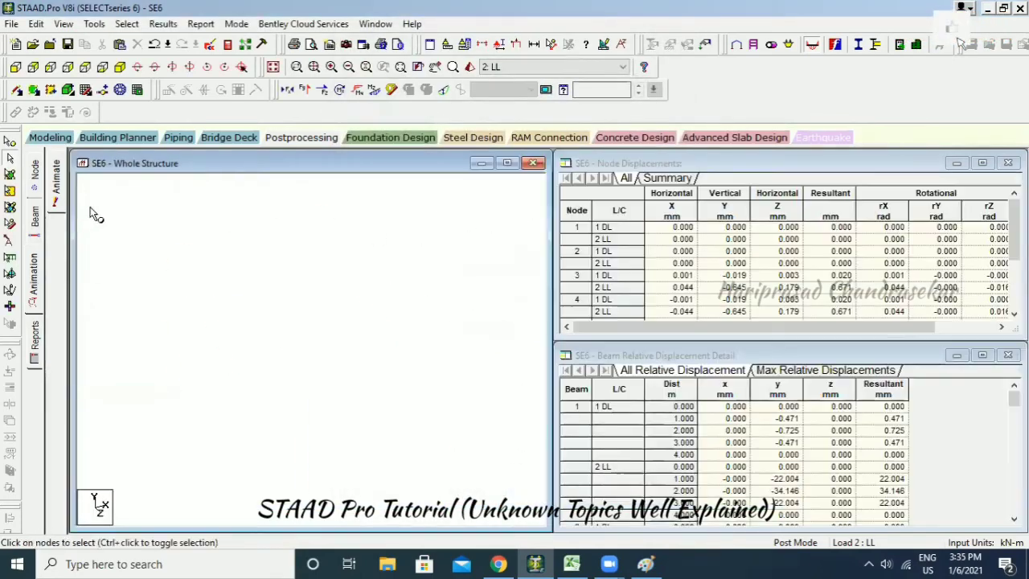
pyautogui.click(162, 23)
pyautogui.click(193, 267)
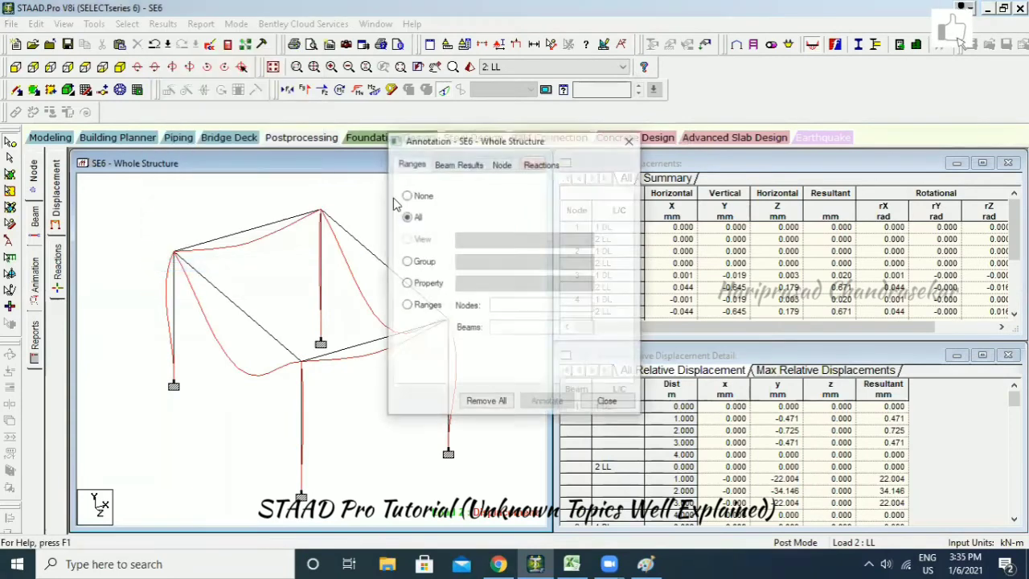
pyautogui.click(540, 164)
pyautogui.click(501, 164)
pyautogui.click(458, 164)
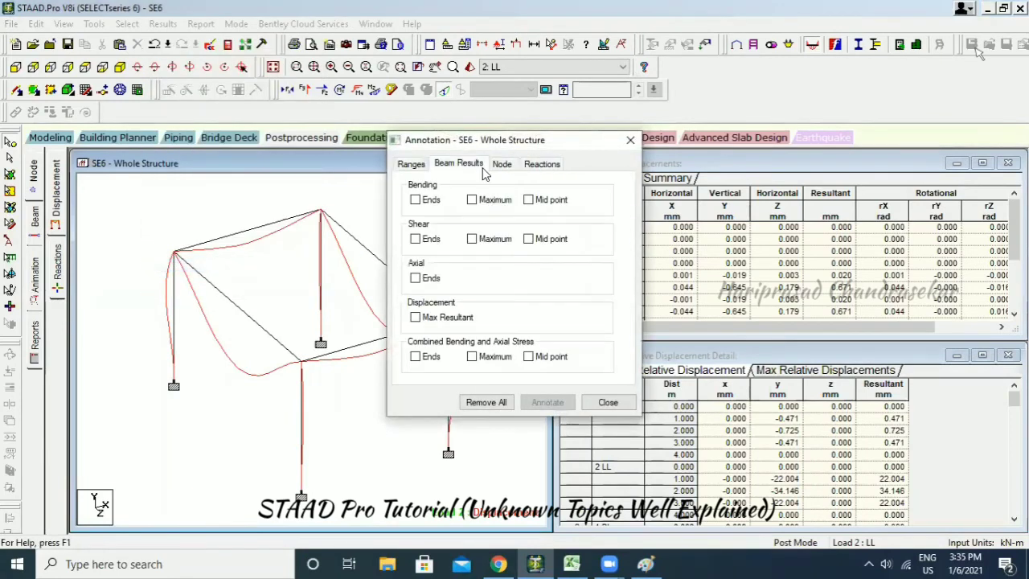
pyautogui.click(414, 318)
pyautogui.click(547, 402)
pyautogui.click(607, 402)
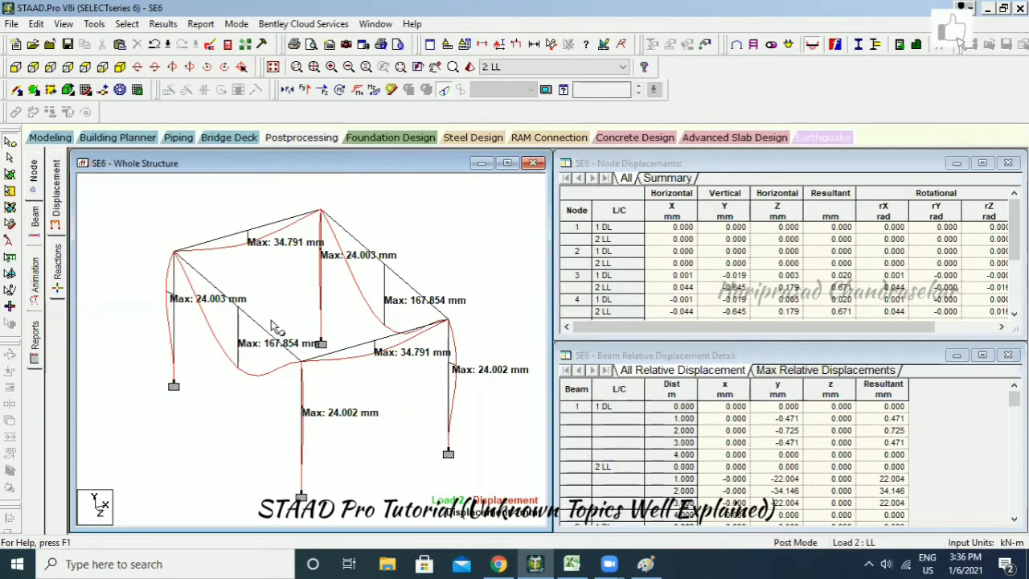
# Play the deflection animation of the whole structure for load case 2: LL.
pyautogui.click(36, 280)
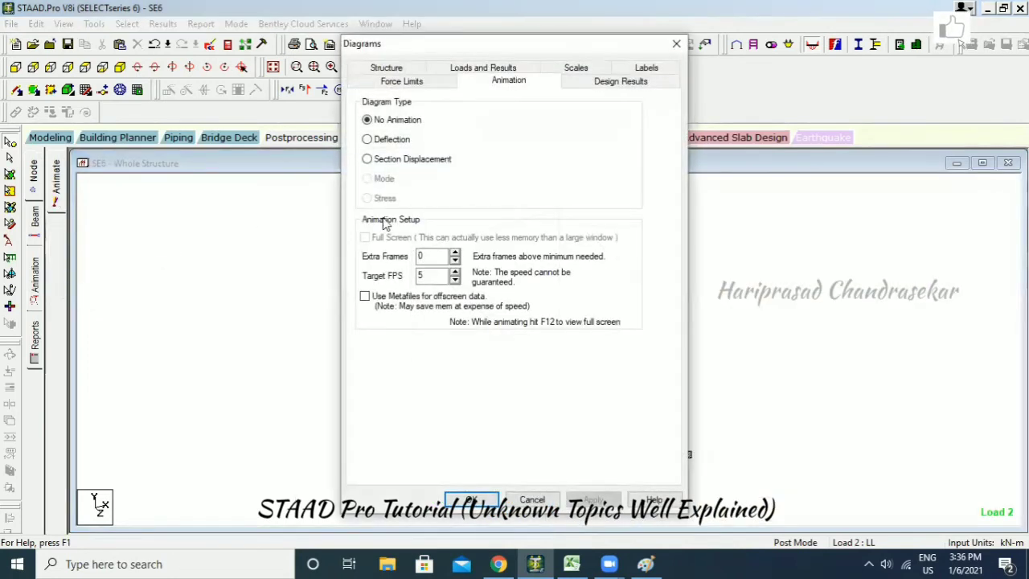
pyautogui.click(368, 140)
pyautogui.click(470, 500)
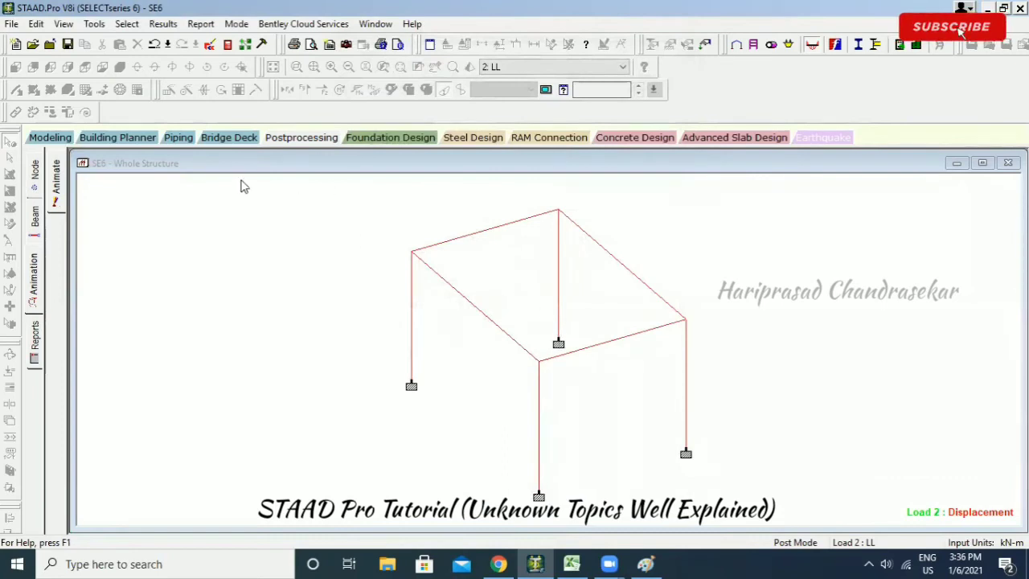
# Open the SE6 model in concrete design mode and begin its job information at the job name.
pyautogui.click(646, 141)
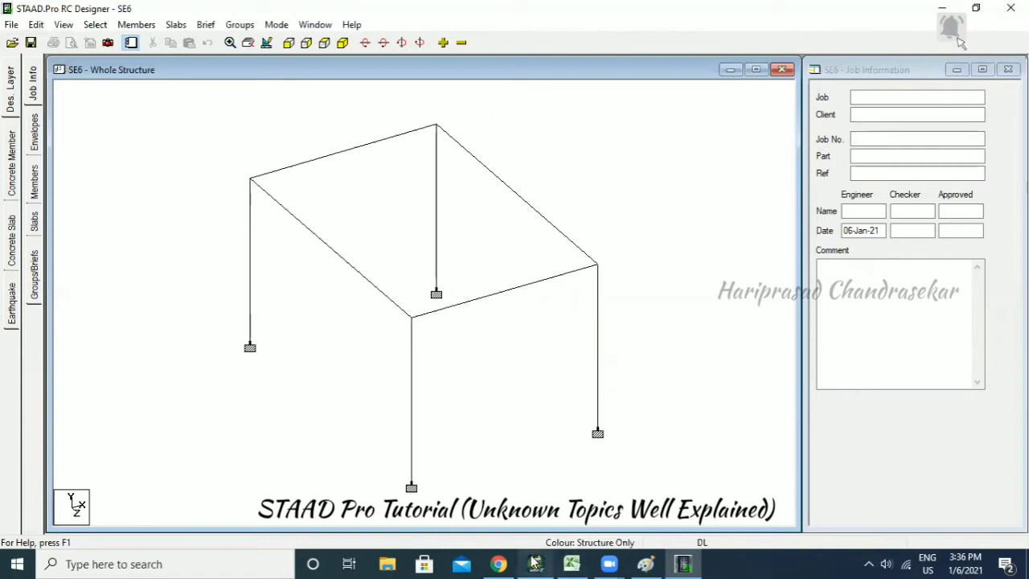
pyautogui.moveTo(696, 563)
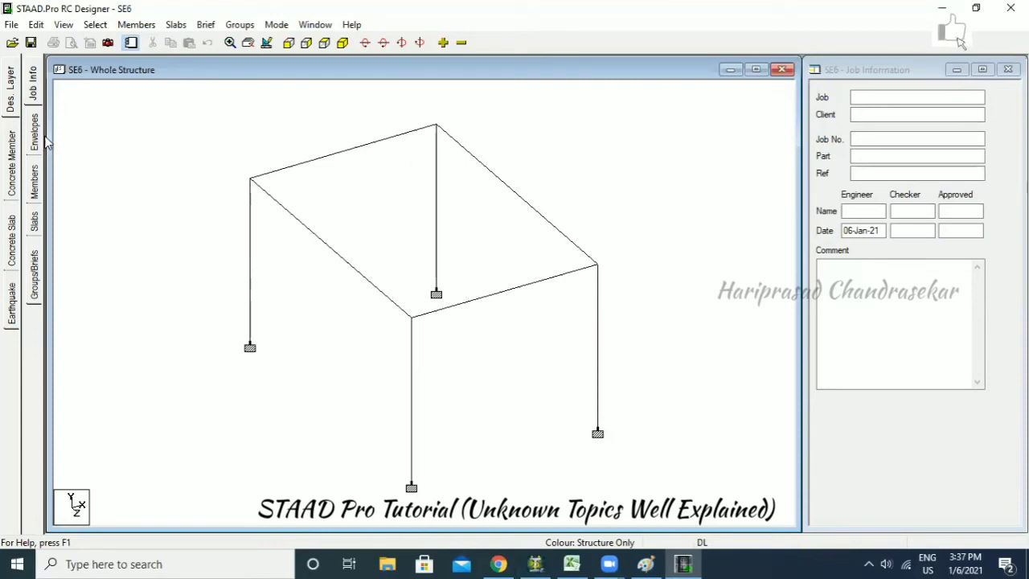
pyautogui.click(821, 102)
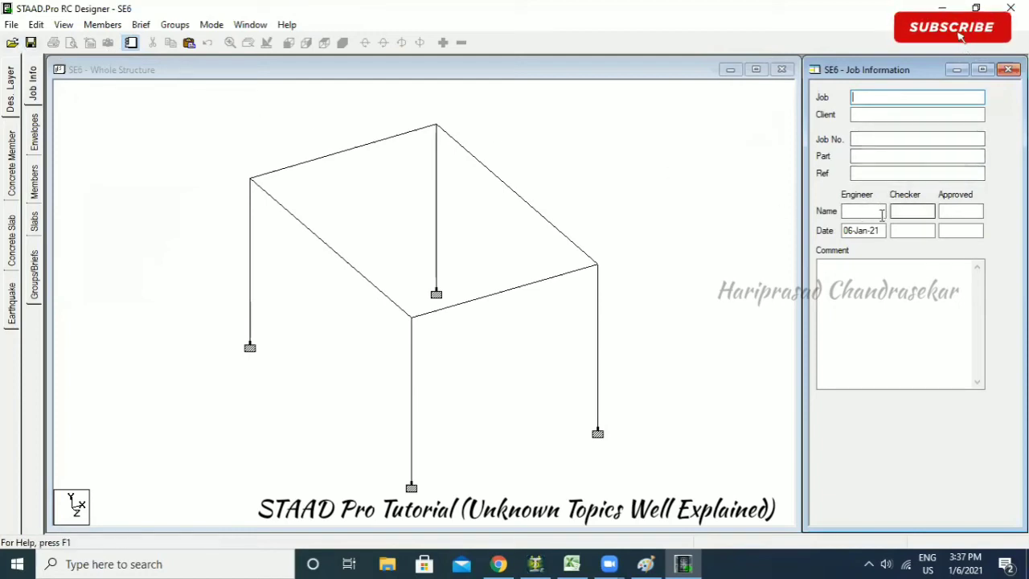
# Create a design envelope named E1 containing the individual load cases L1: DL and L2: LL.
pyautogui.click(35, 135)
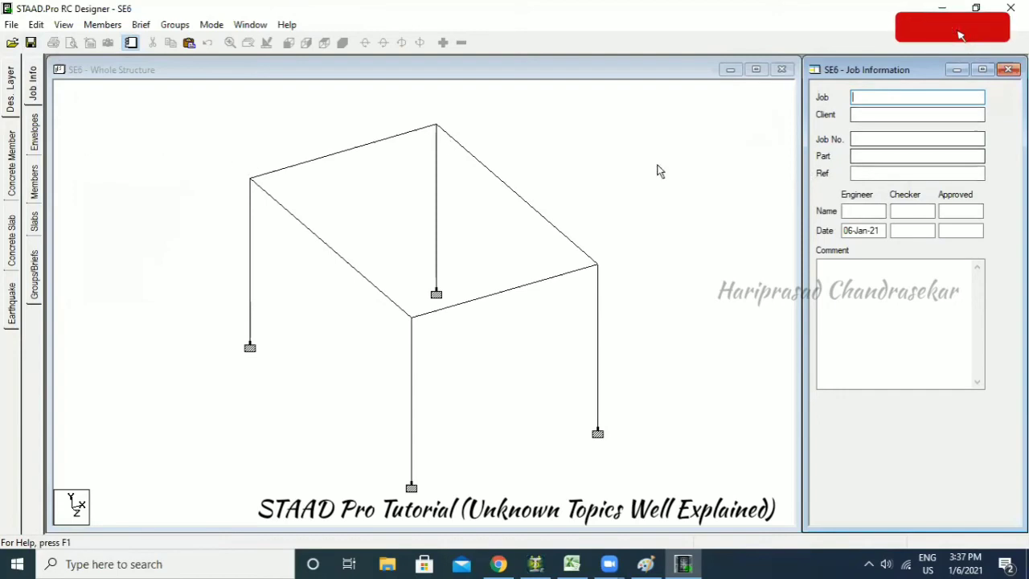
pyautogui.click(883, 517)
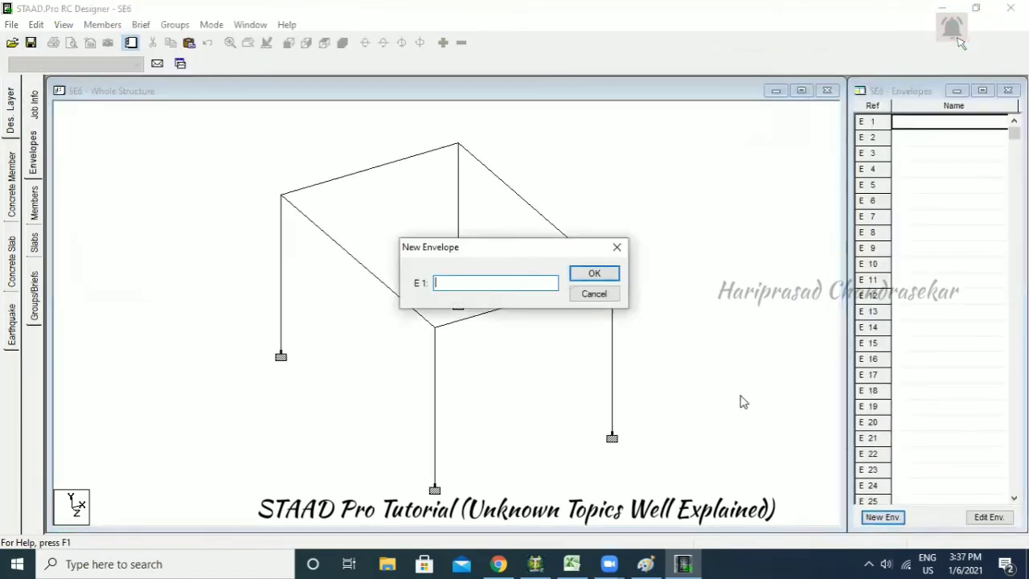
pyautogui.click(585, 272)
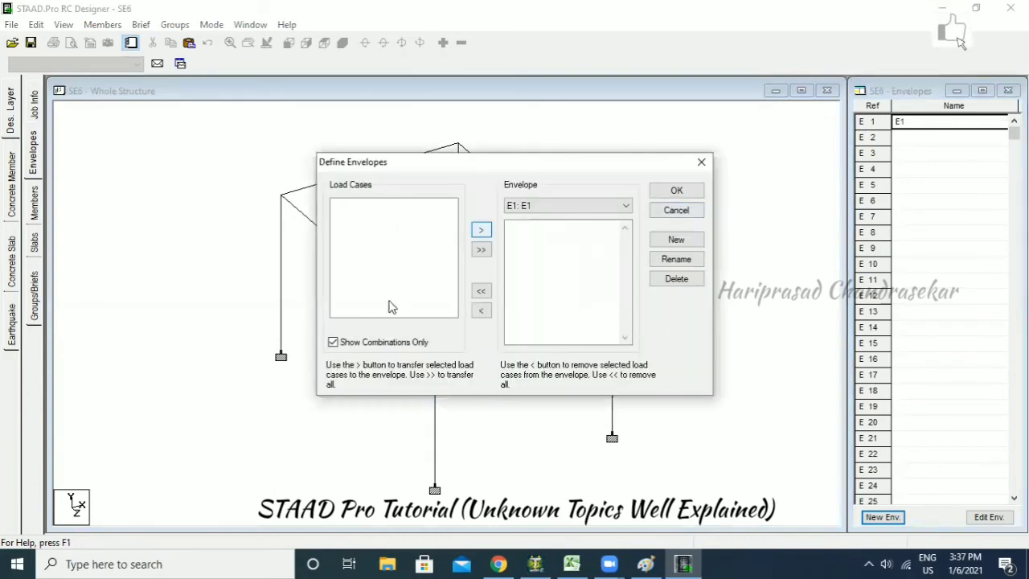
pyautogui.click(334, 344)
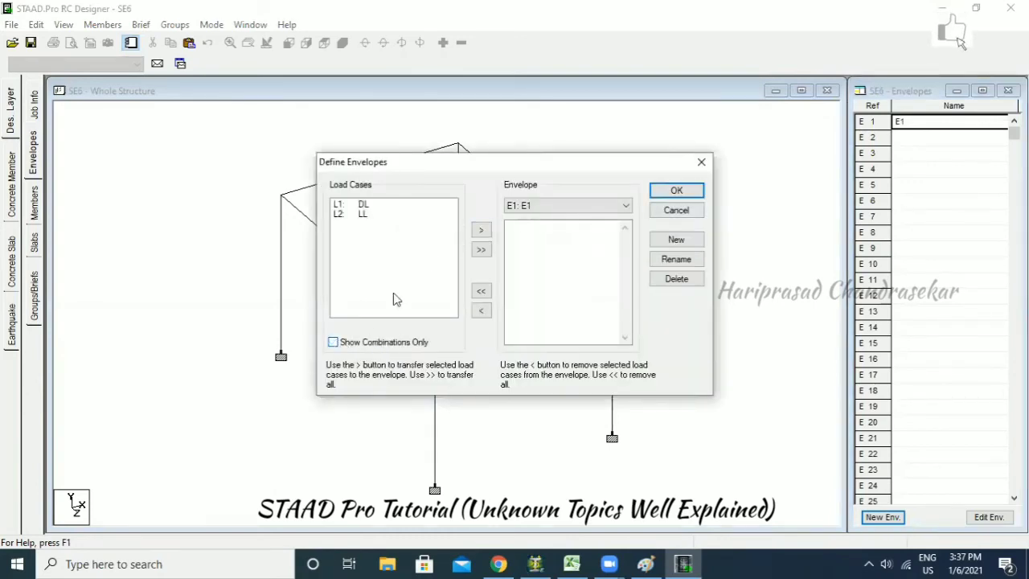
pyautogui.moveTo(375, 215); pyautogui.dragTo(367, 203)
pyautogui.click(480, 230)
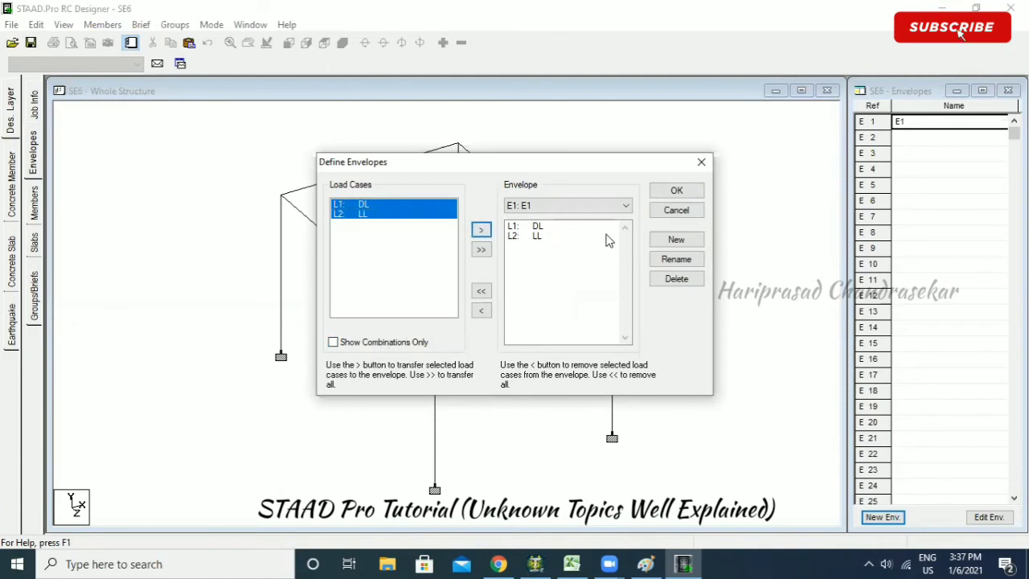
pyautogui.click(661, 194)
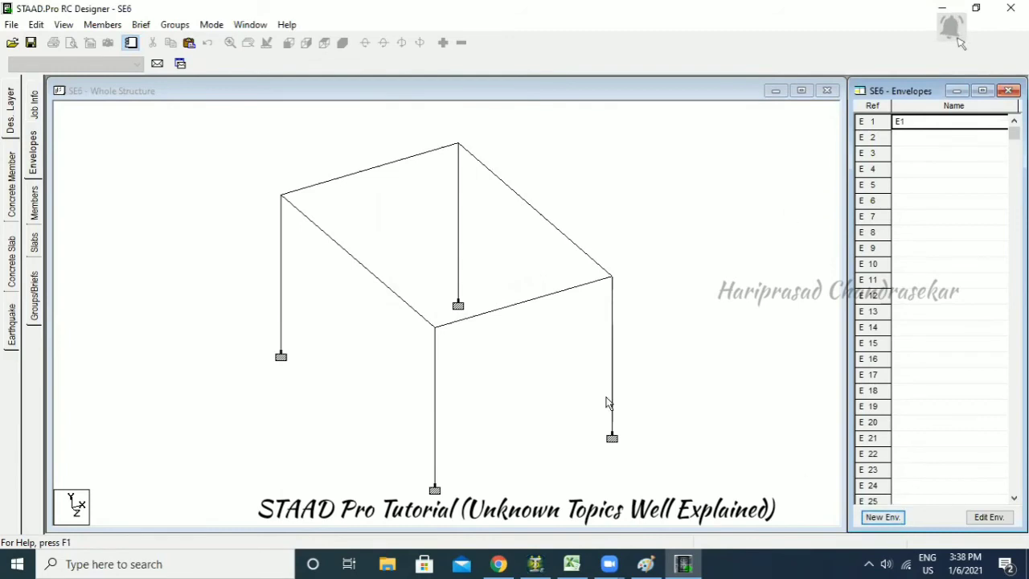
# Select the entire frame and automatically form its design members, leaving nothing selected.
pyautogui.click(35, 202)
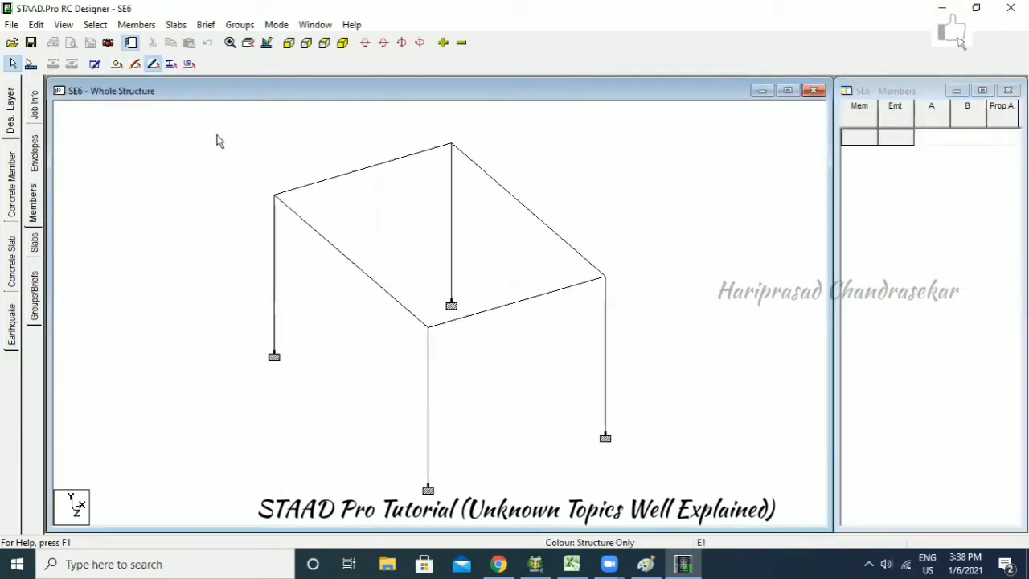
pyautogui.moveTo(244, 130); pyautogui.dragTo(657, 489)
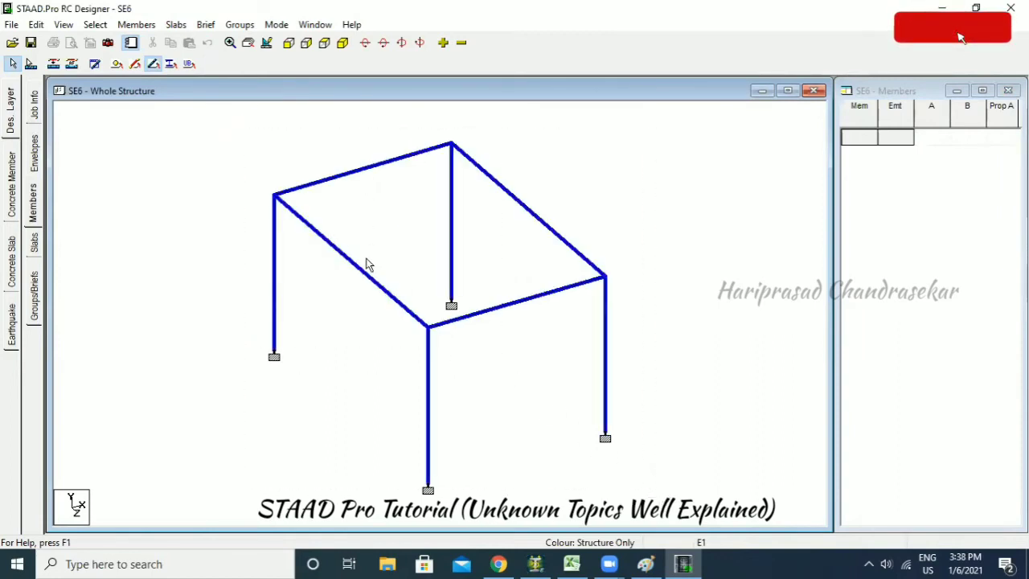
pyautogui.click(136, 24)
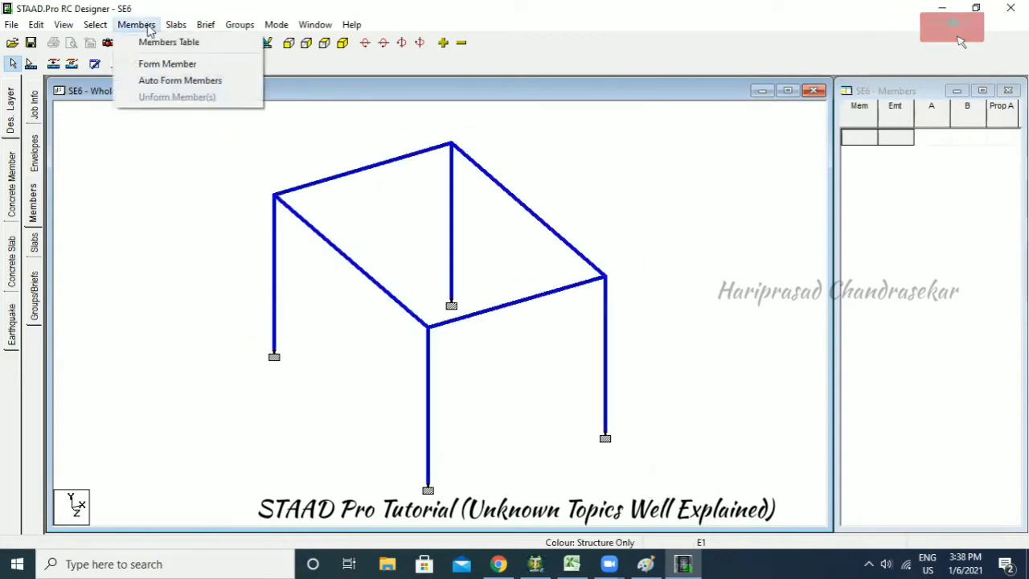
pyautogui.click(182, 82)
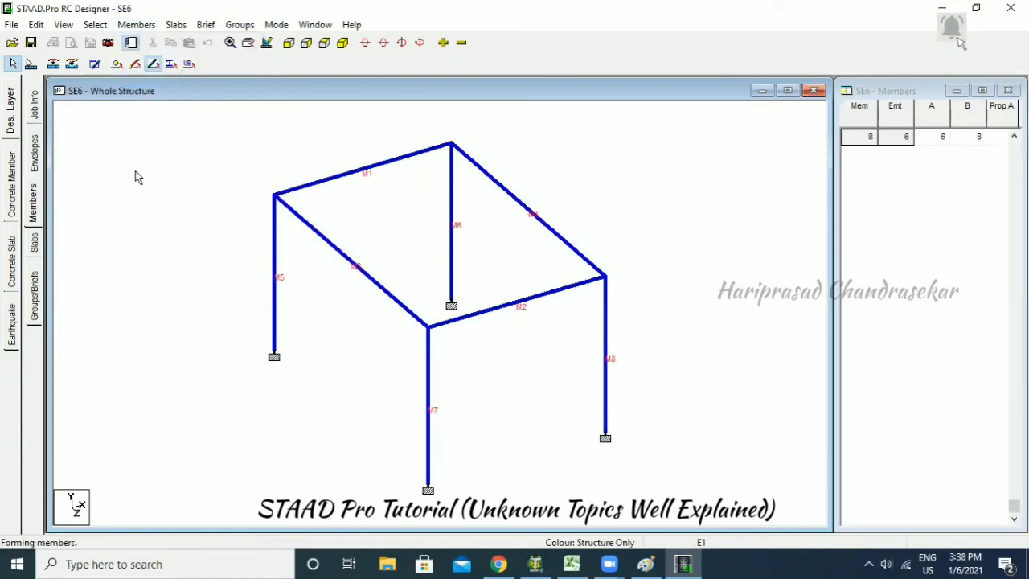
pyautogui.click(138, 25)
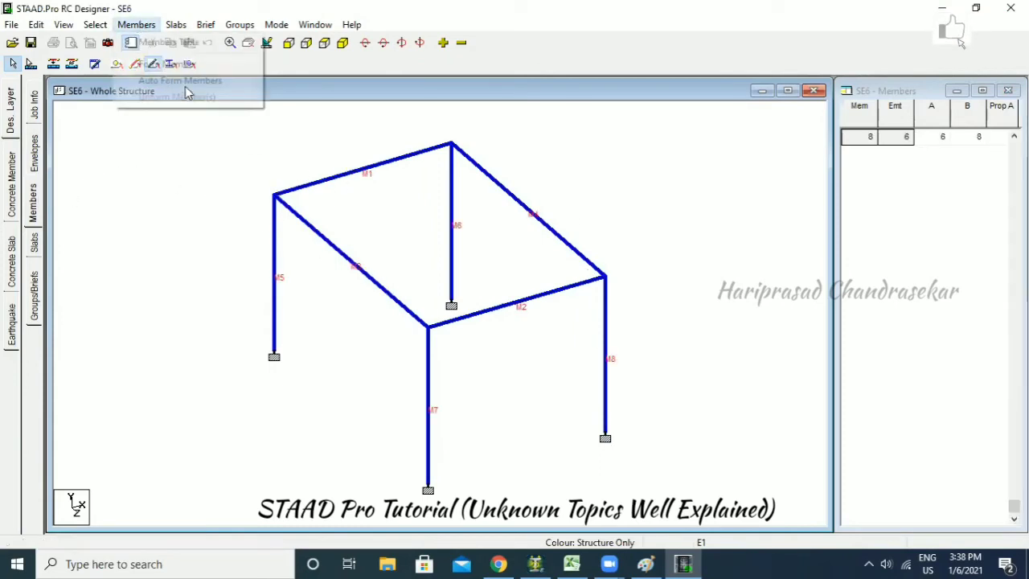
pyautogui.click(194, 194)
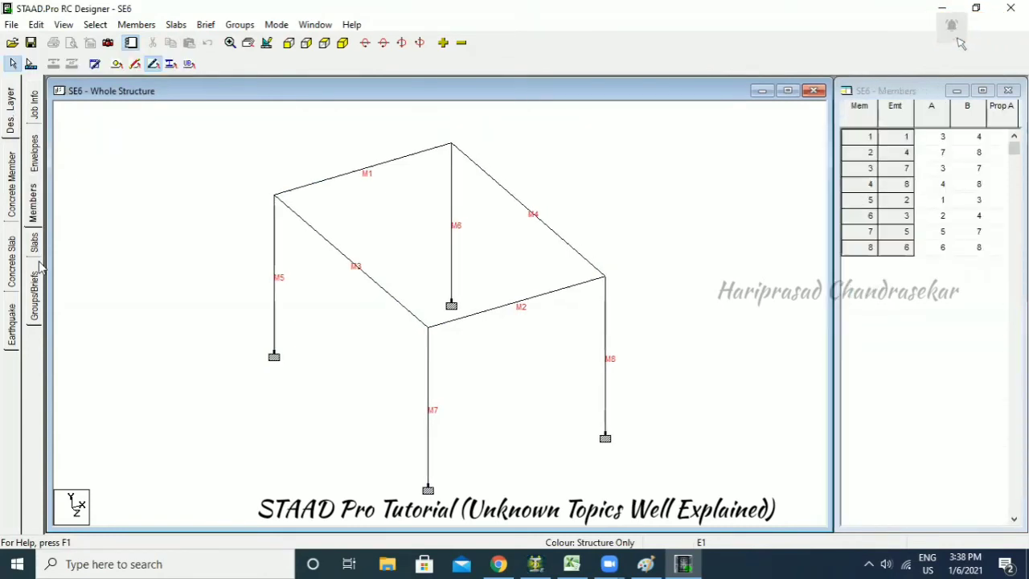
# Create a new design brief named Bema with design code IS456 and design type Beam.
pyautogui.click(34, 293)
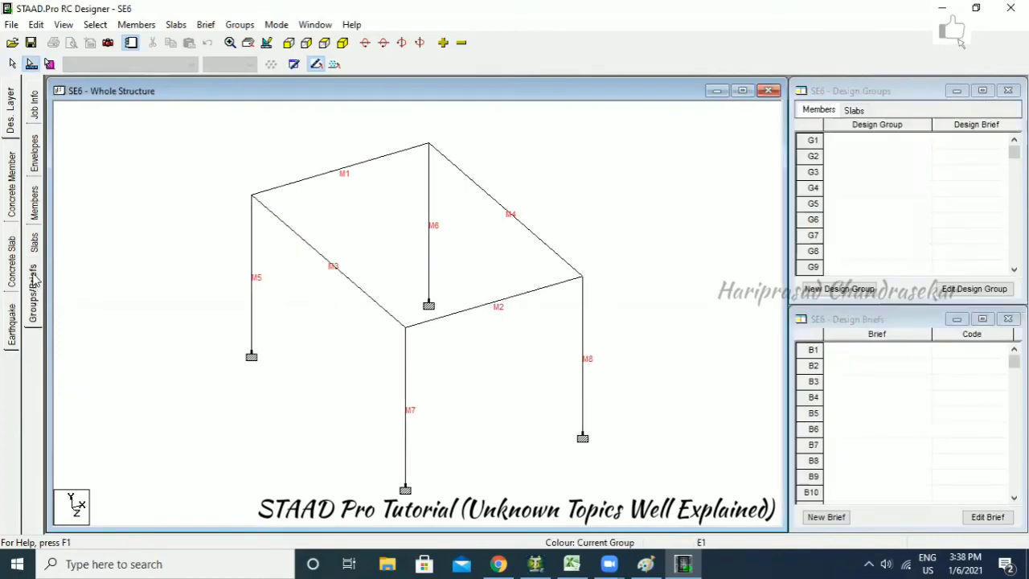
pyautogui.click(850, 518)
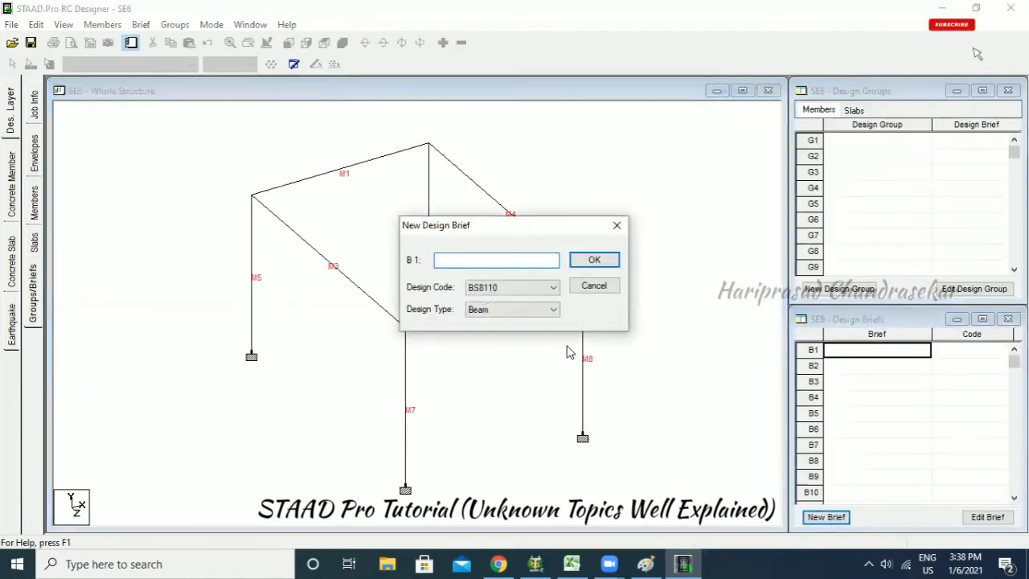
pyautogui.write('Bema')
pyautogui.click(551, 288)
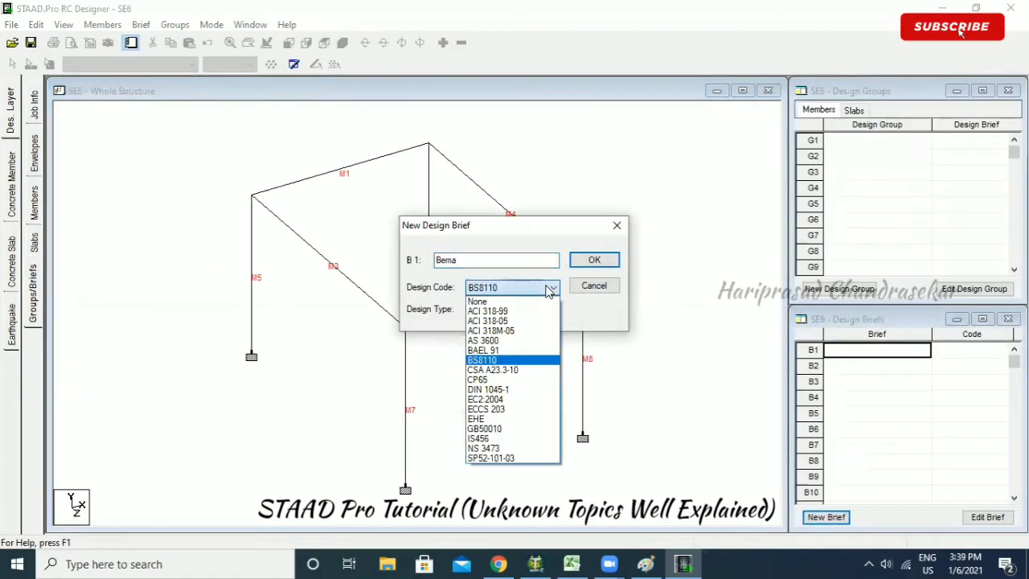
pyautogui.click(486, 440)
pyautogui.click(593, 259)
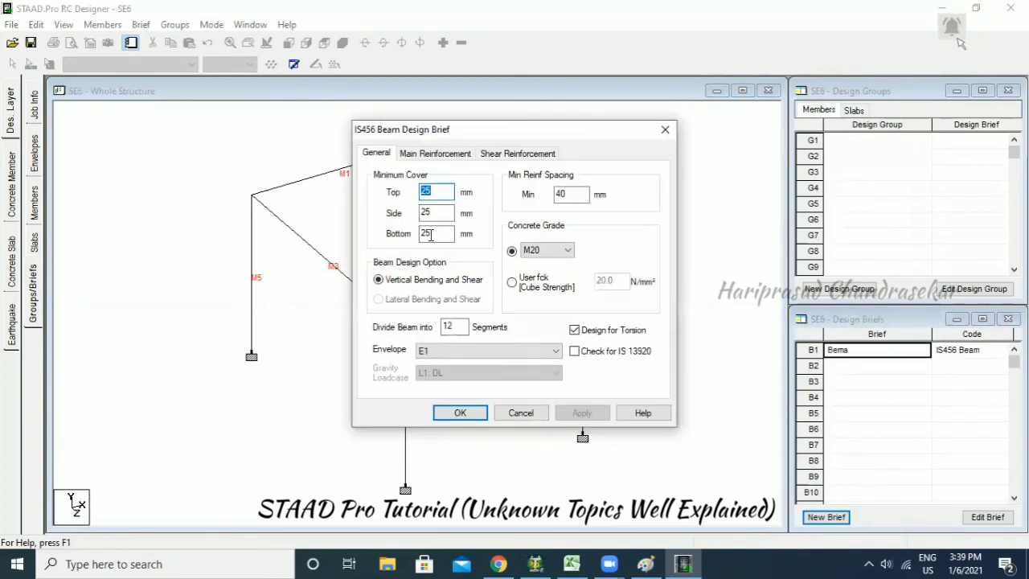
# Set the beam brief's concrete grade to M25 and its envelope to E1.
pyautogui.moveTo(416, 131); pyautogui.dragTo(234, 143)
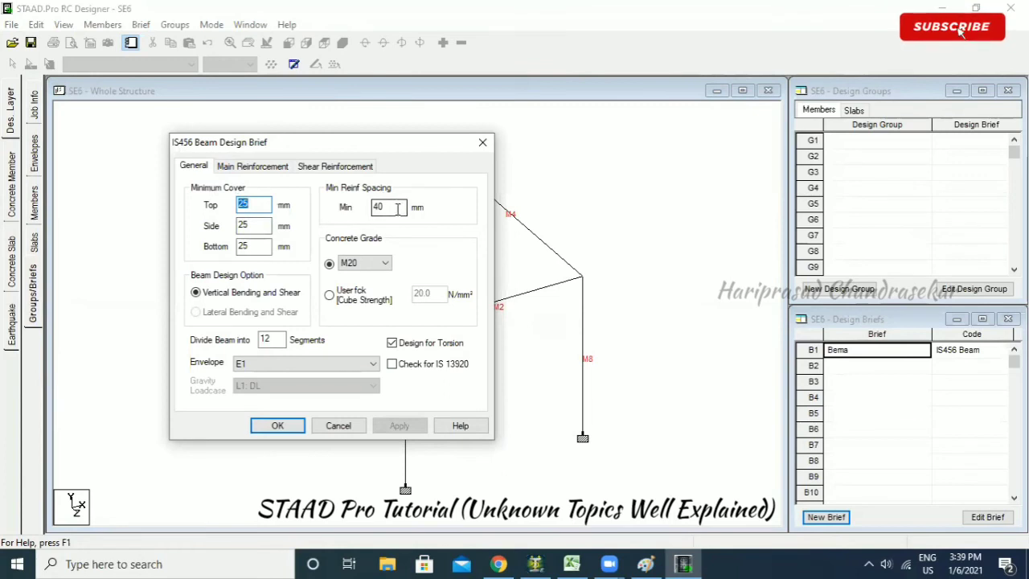
pyautogui.click(363, 262)
pyautogui.click(358, 287)
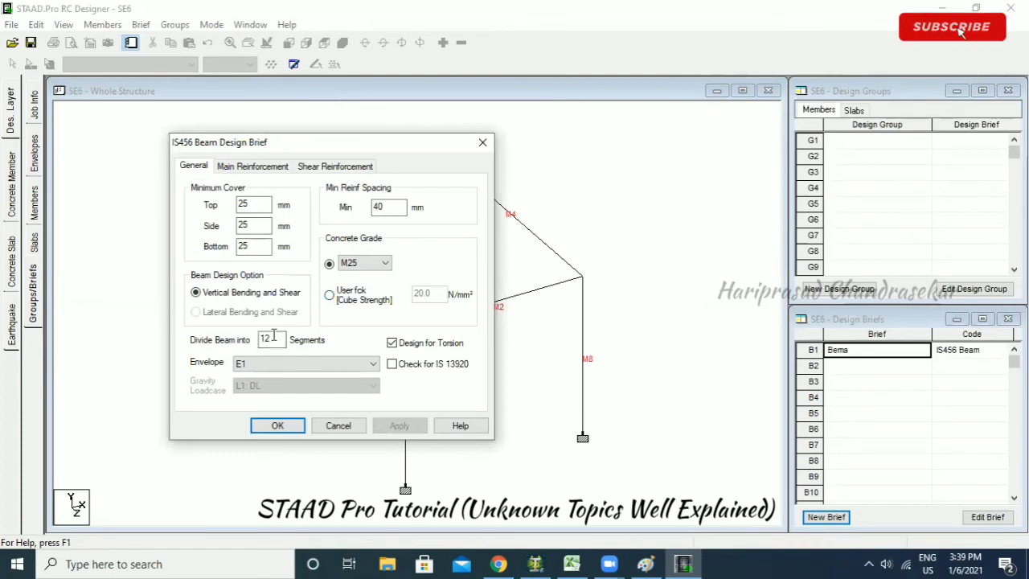
pyautogui.click(312, 364)
pyautogui.click(365, 370)
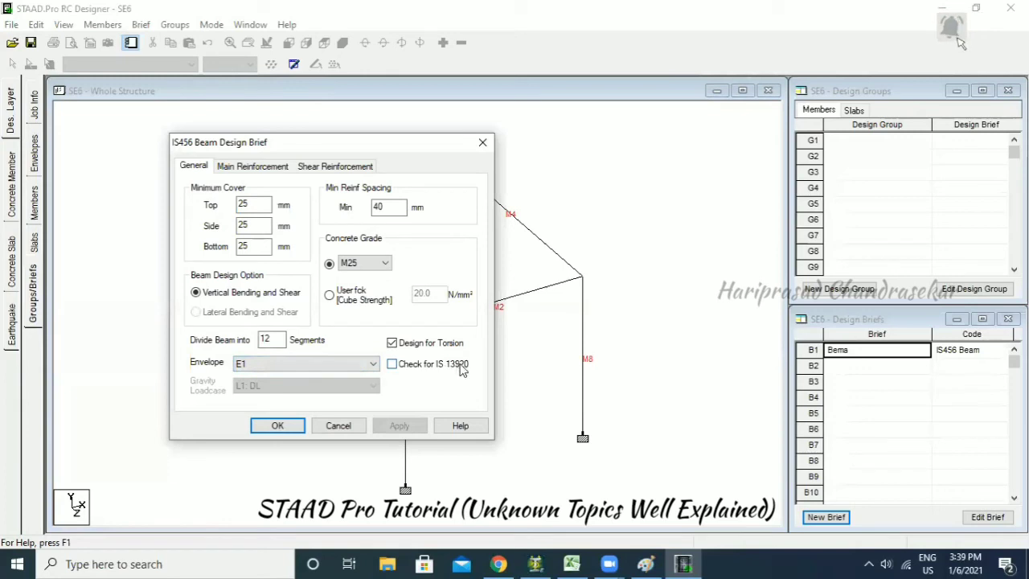
# Set the beam brief's main reinforcement bar type to Fe500.
pyautogui.click(265, 169)
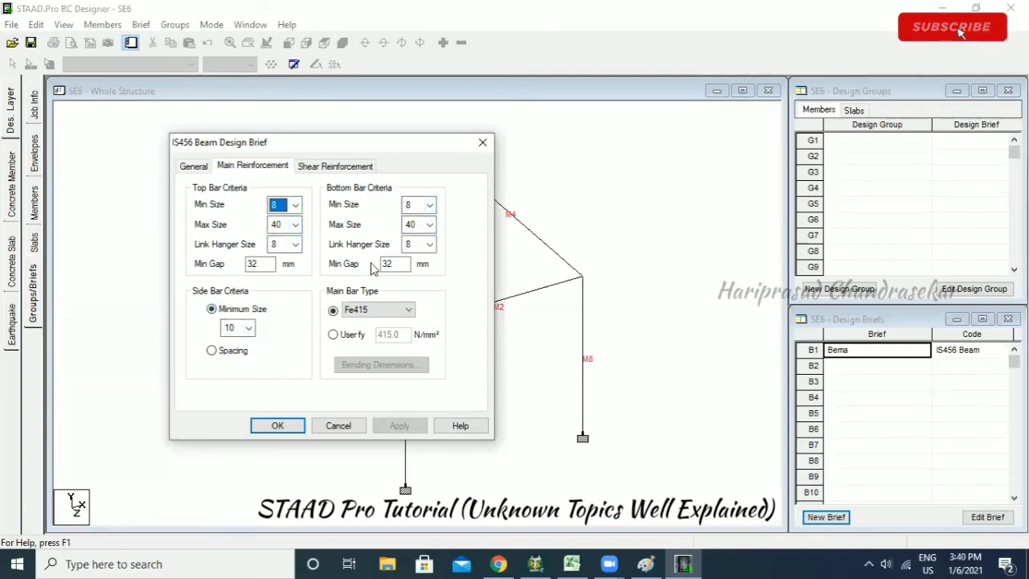
pyautogui.click(406, 312)
pyautogui.click(374, 342)
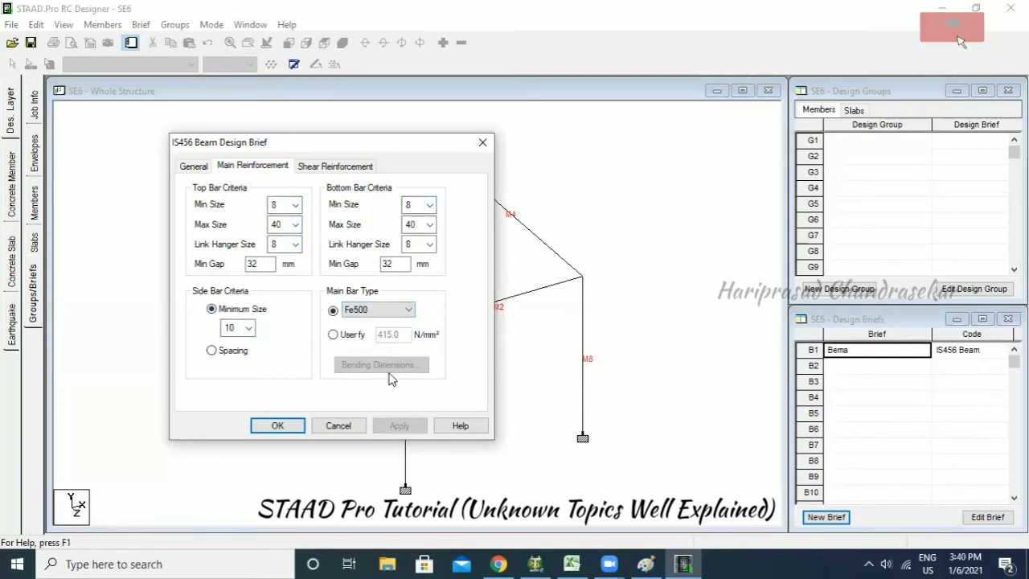
# Include axial load effects in the beam's shear design, set the shear bar type to Fe500, and accept the brief.
pyautogui.click(354, 167)
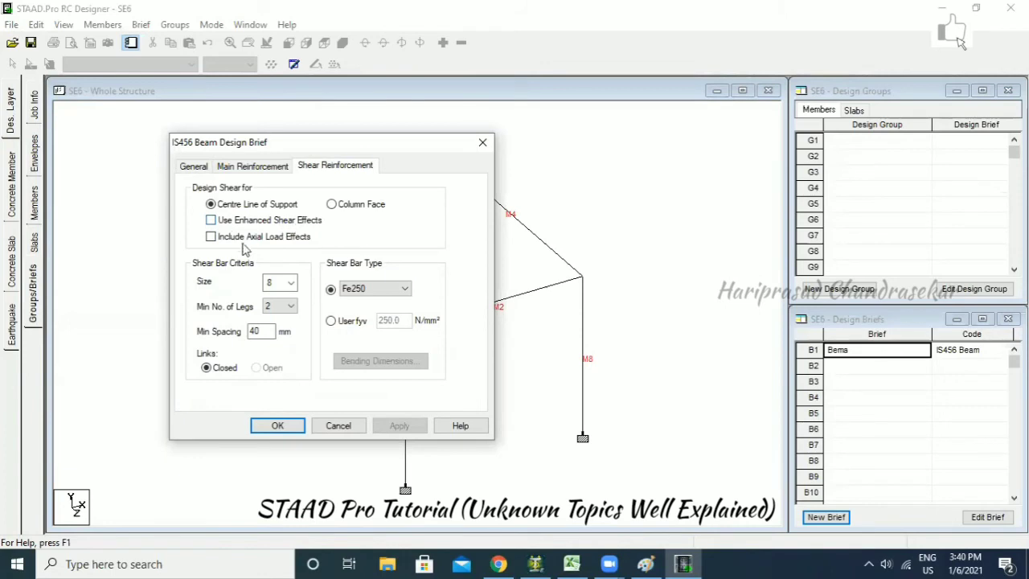
pyautogui.click(217, 238)
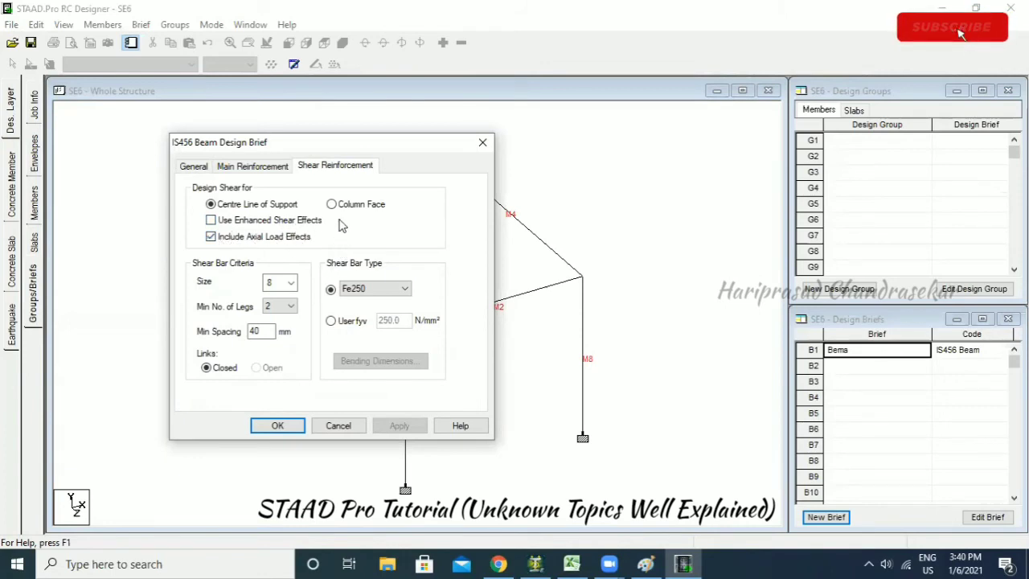
pyautogui.click(382, 291)
pyautogui.click(374, 321)
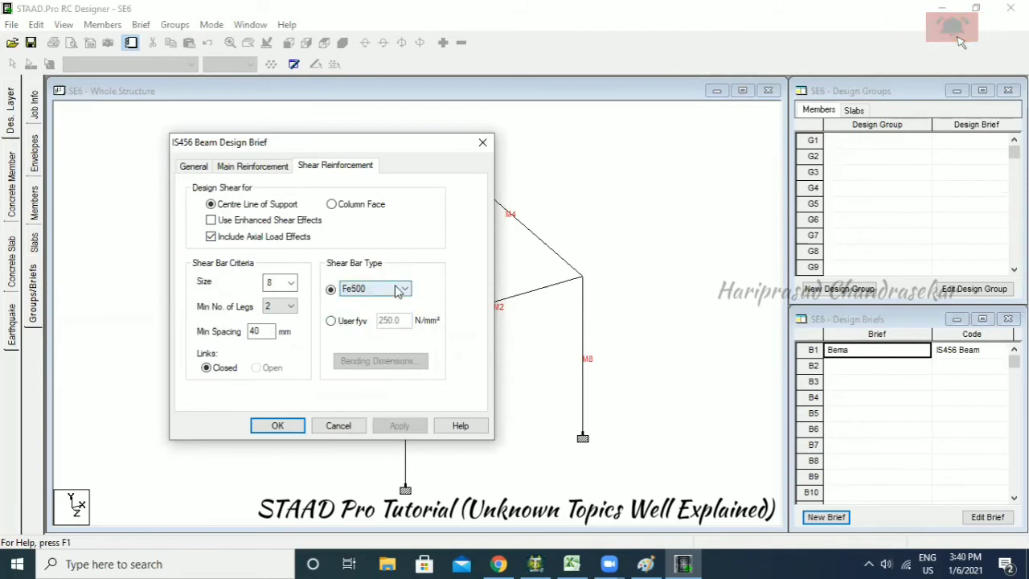
pyautogui.click(277, 425)
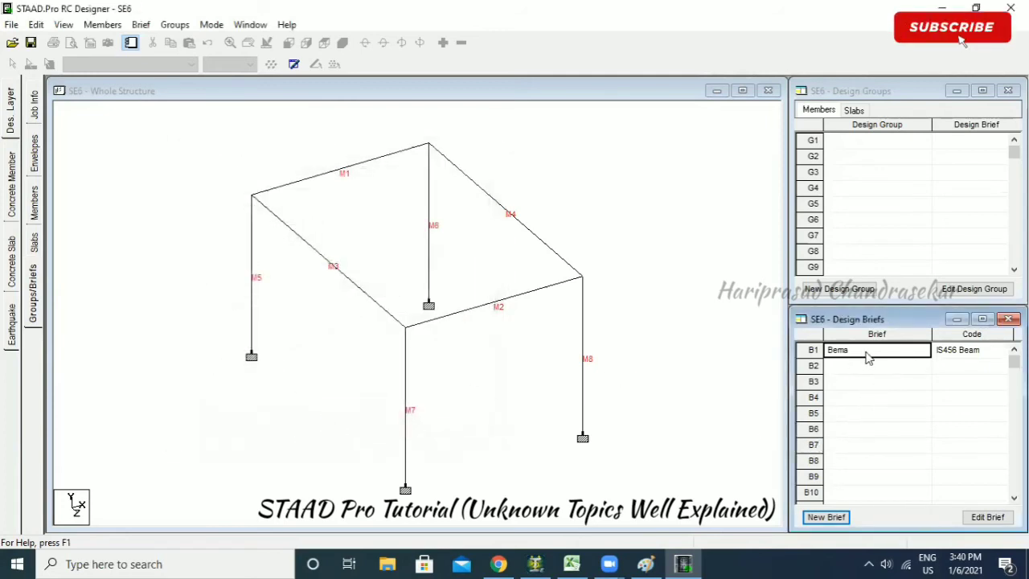
# Review the beam brief's settings without changing them, and rename the brief as Beam.
pyautogui.click(987, 516)
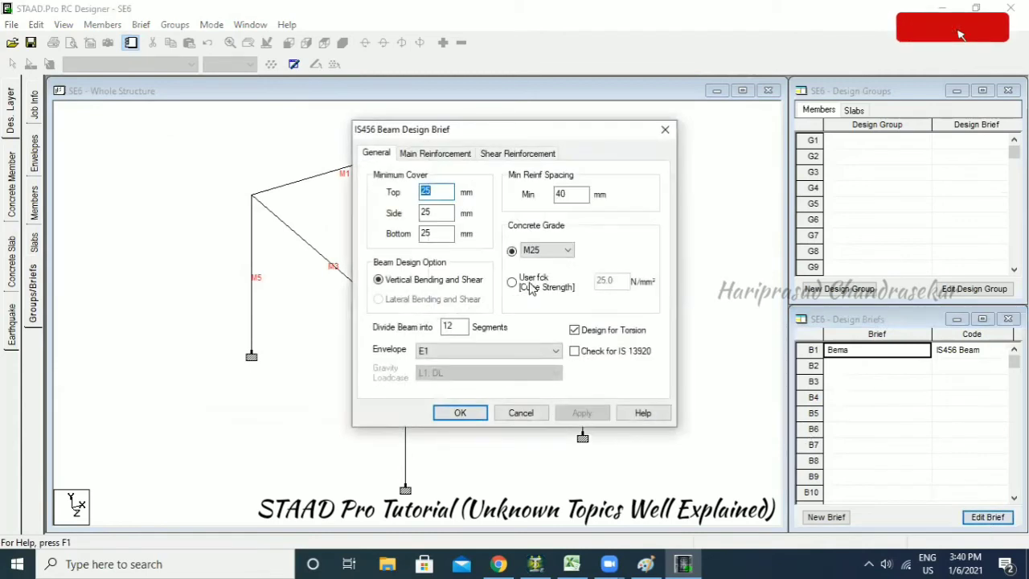
pyautogui.click(520, 412)
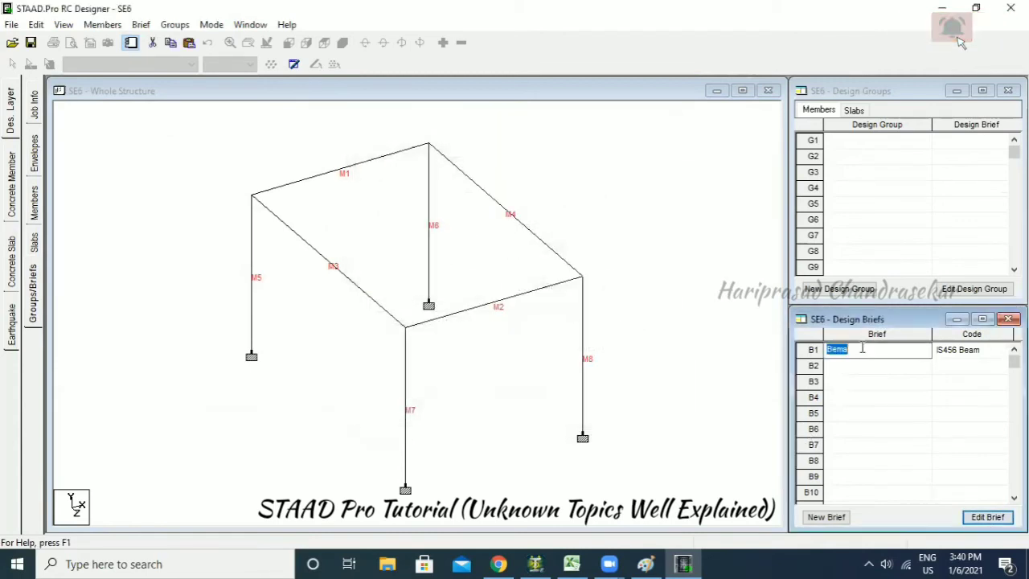
pyautogui.click(837, 383)
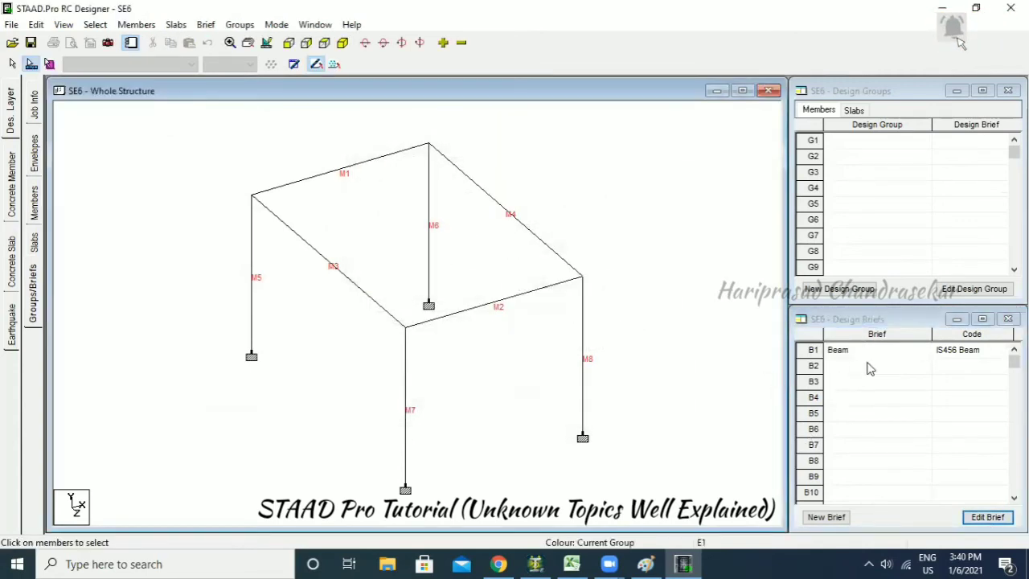
# Create a new IS456 design brief named Column with the Column design type.
pyautogui.click(827, 517)
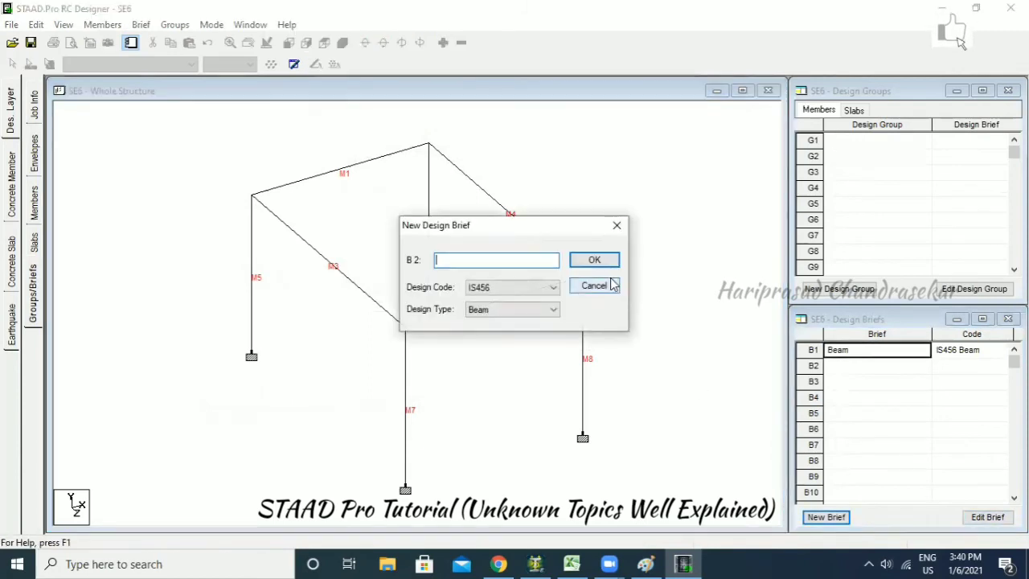
pyautogui.click(536, 312)
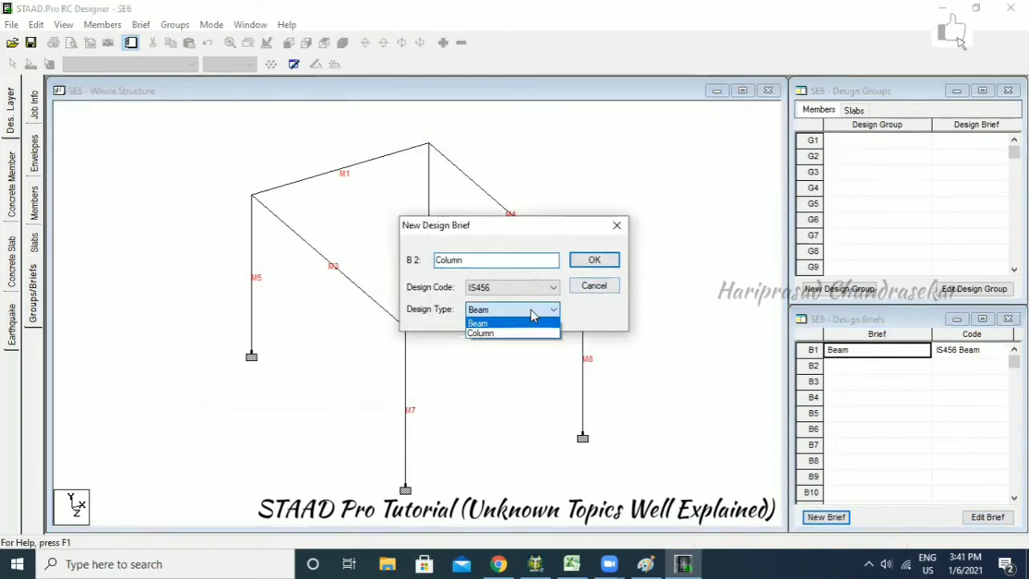
pyautogui.click(525, 333)
pyautogui.click(603, 266)
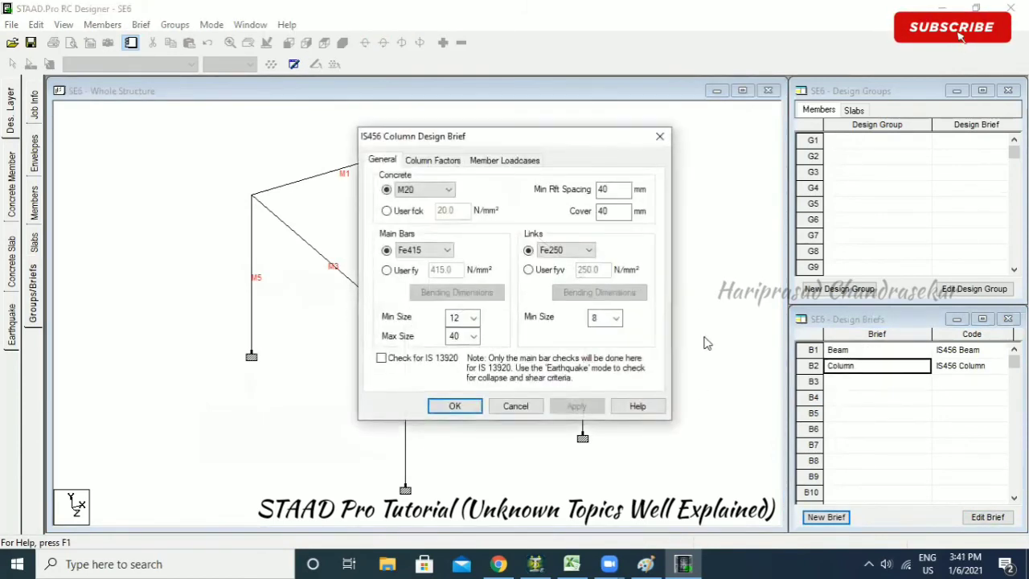
# Set the column brief's concrete grade to M25 and both its main bars and links to Fe500.
pyautogui.moveTo(469, 137); pyautogui.dragTo(283, 161)
pyautogui.click(263, 217)
pyautogui.click(238, 240)
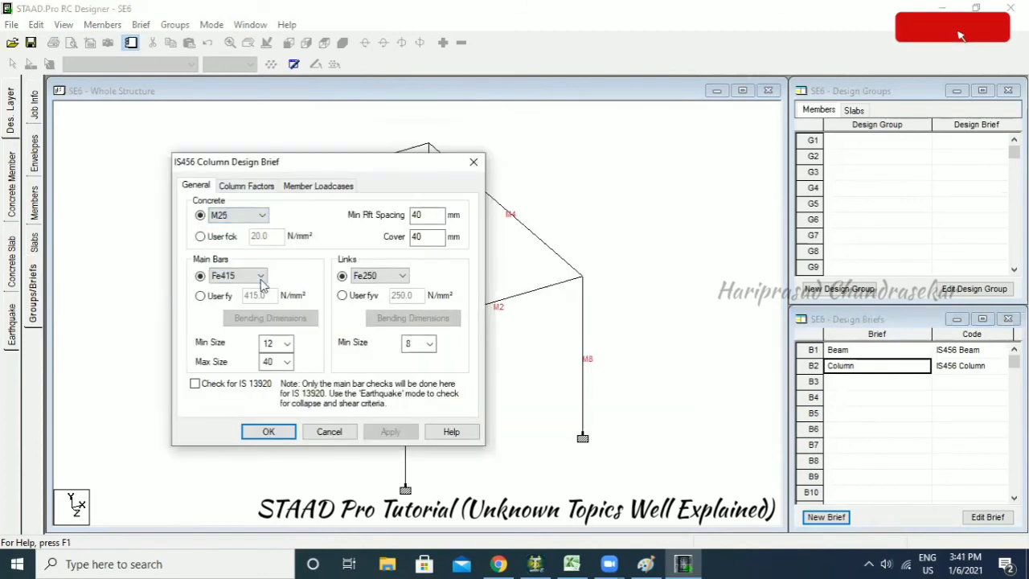
pyautogui.click(261, 275)
pyautogui.click(229, 309)
pyautogui.click(401, 276)
pyautogui.click(382, 309)
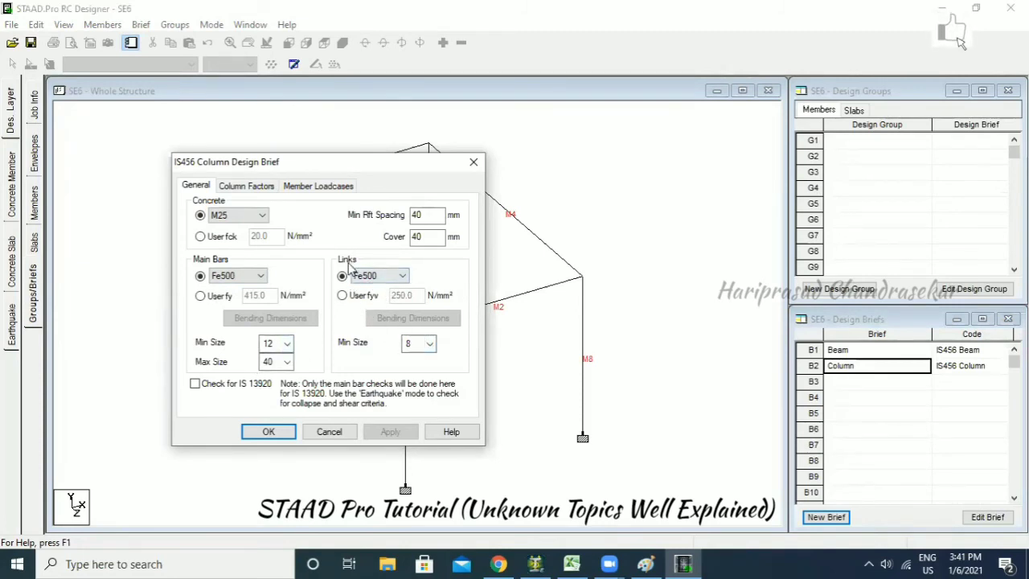
pyautogui.click(431, 346)
pyautogui.click(434, 344)
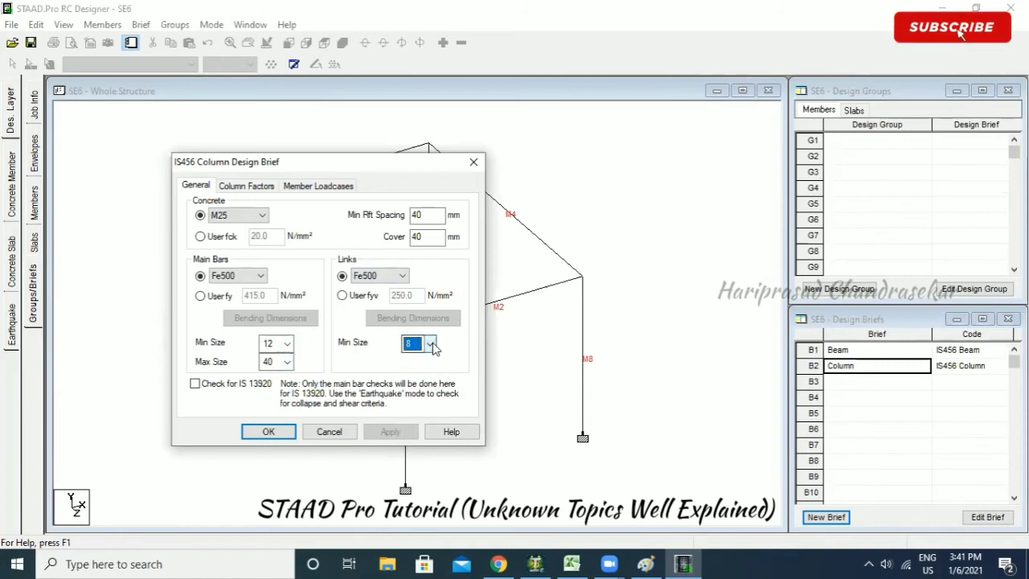
pyautogui.click(431, 345)
pyautogui.click(431, 345)
# Assign member load cases L1: DL and L2: LL to the column brief and accept it.
pyautogui.click(256, 186)
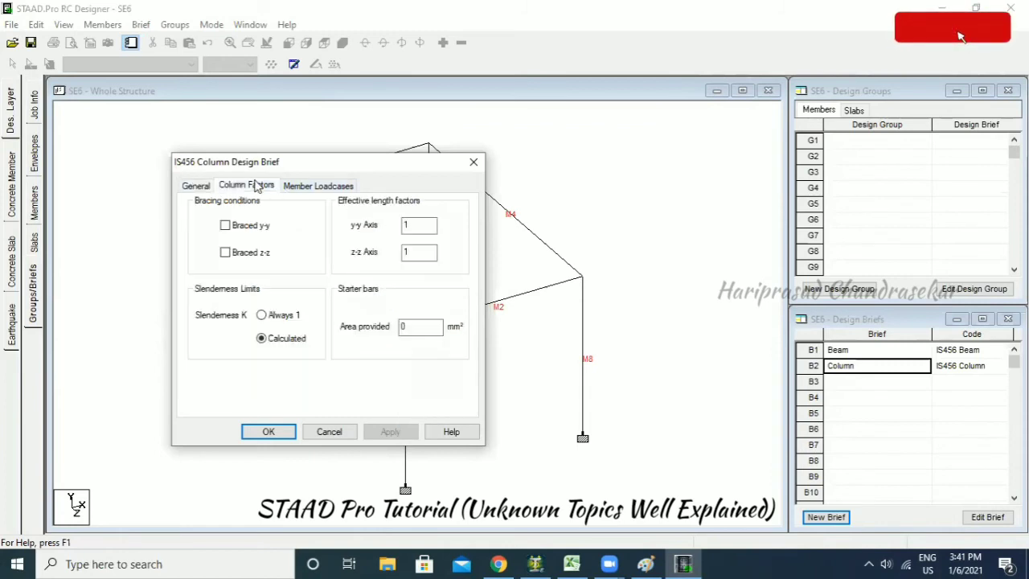
pyautogui.click(316, 184)
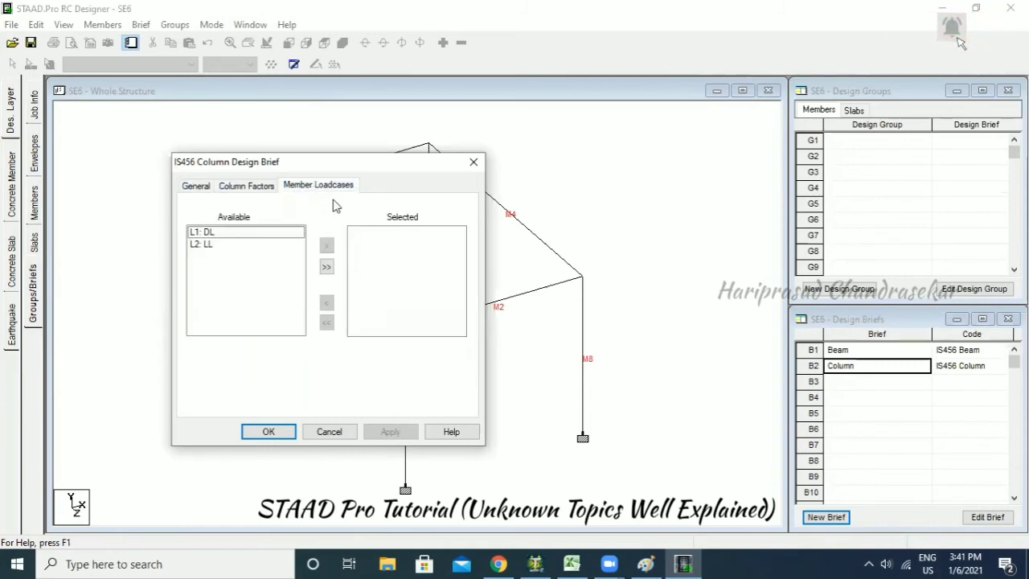
pyautogui.moveTo(256, 233); pyautogui.dragTo(252, 245)
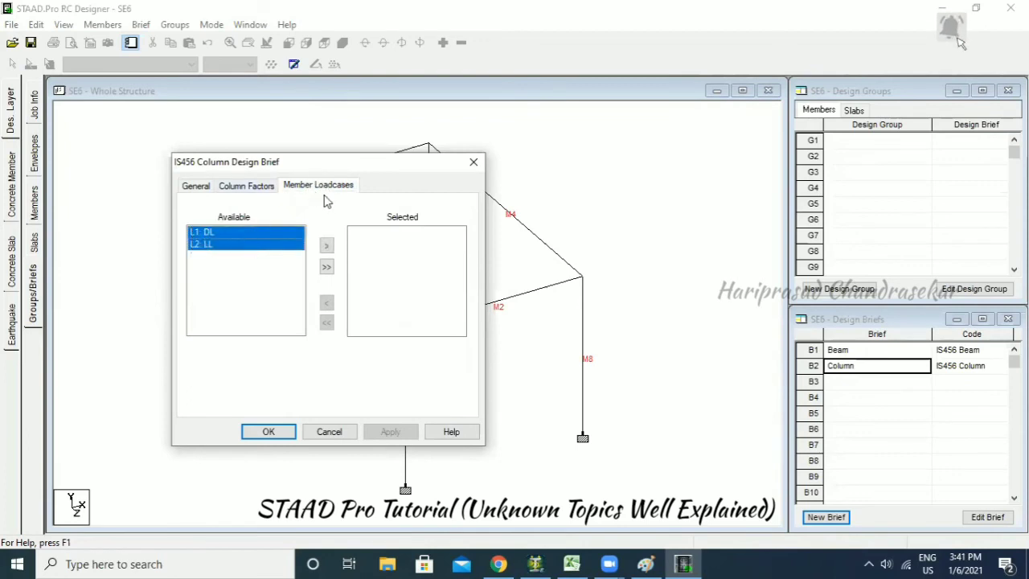
pyautogui.click(326, 267)
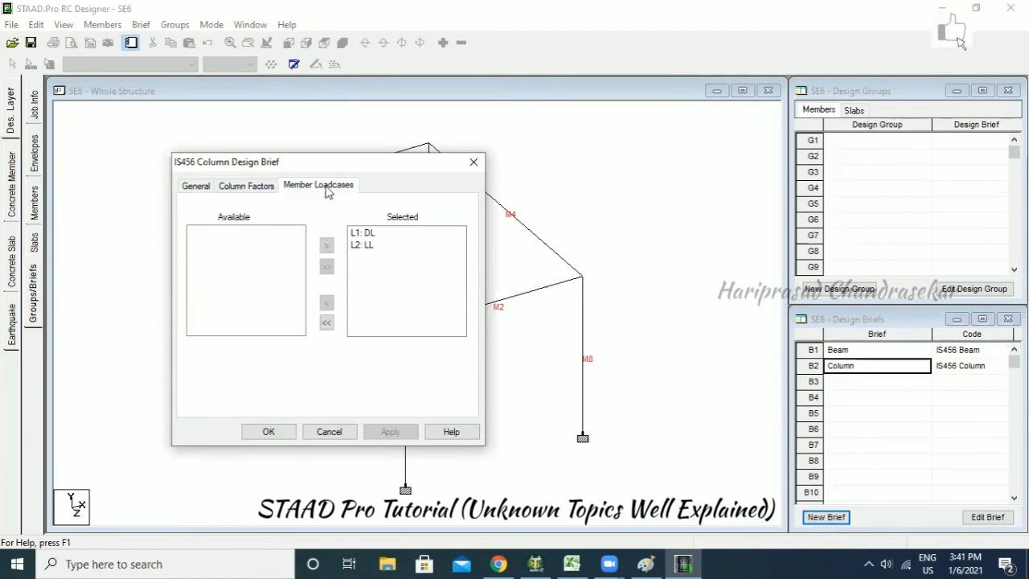
pyautogui.click(269, 432)
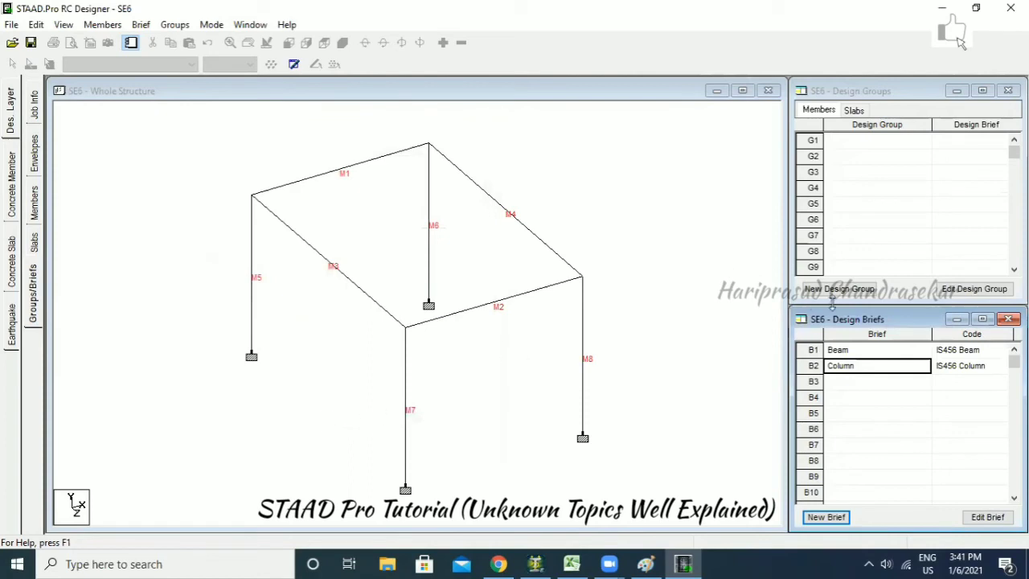
# Create a design group named Beam from members M1 to M4, using the Beam brief.
pyautogui.click(353, 169)
pyautogui.click(336, 267)
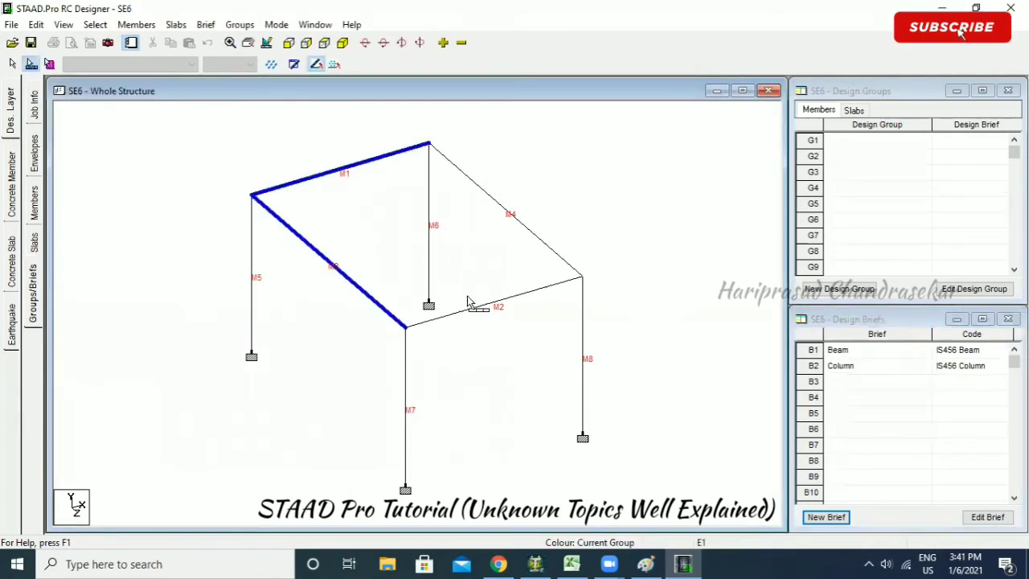
pyautogui.click(468, 304)
pyautogui.click(544, 243)
pyautogui.rightClick(514, 244)
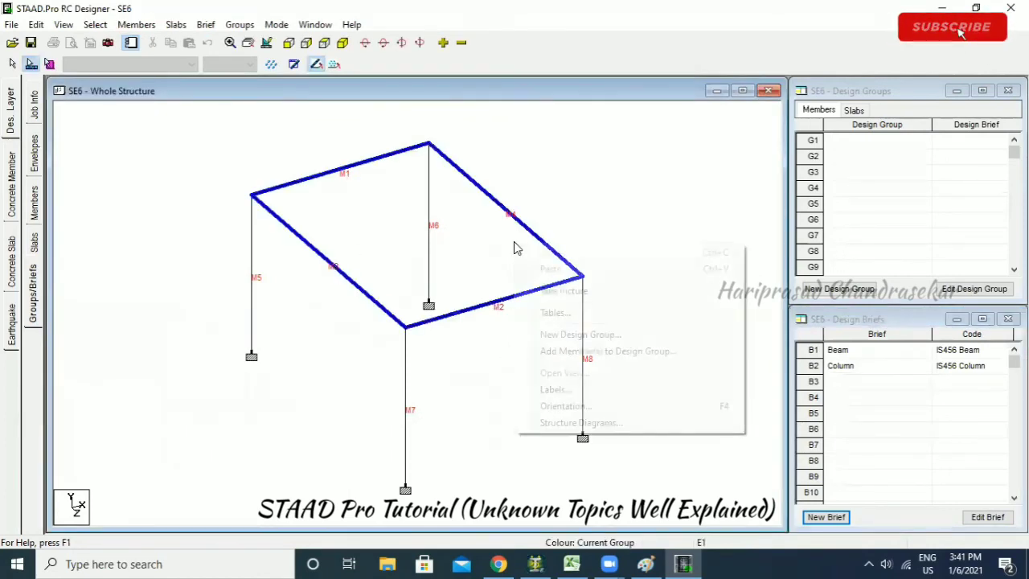
pyautogui.click(575, 336)
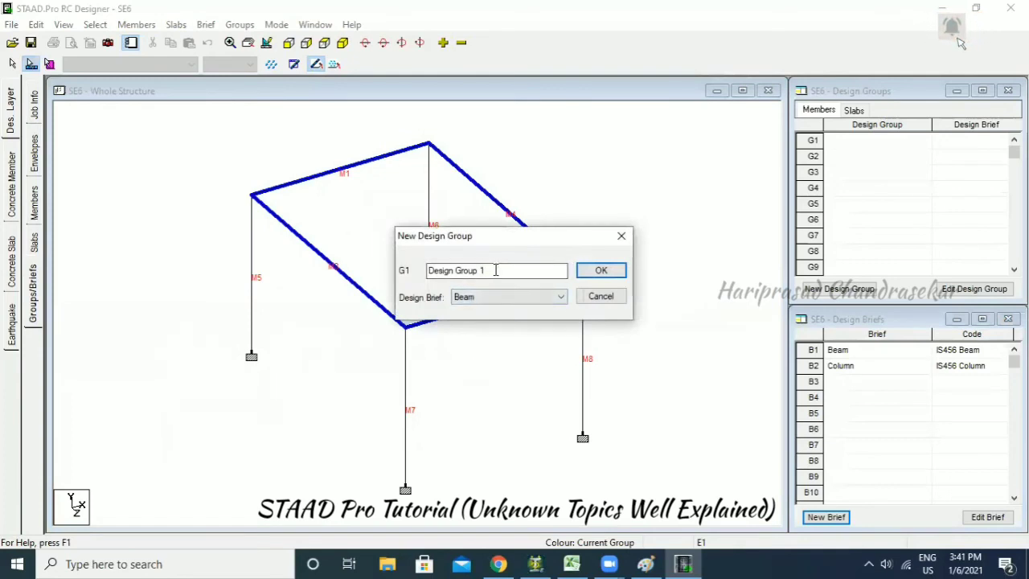
pyautogui.moveTo(495, 270); pyautogui.dragTo(409, 278)
pyautogui.write('Beam')
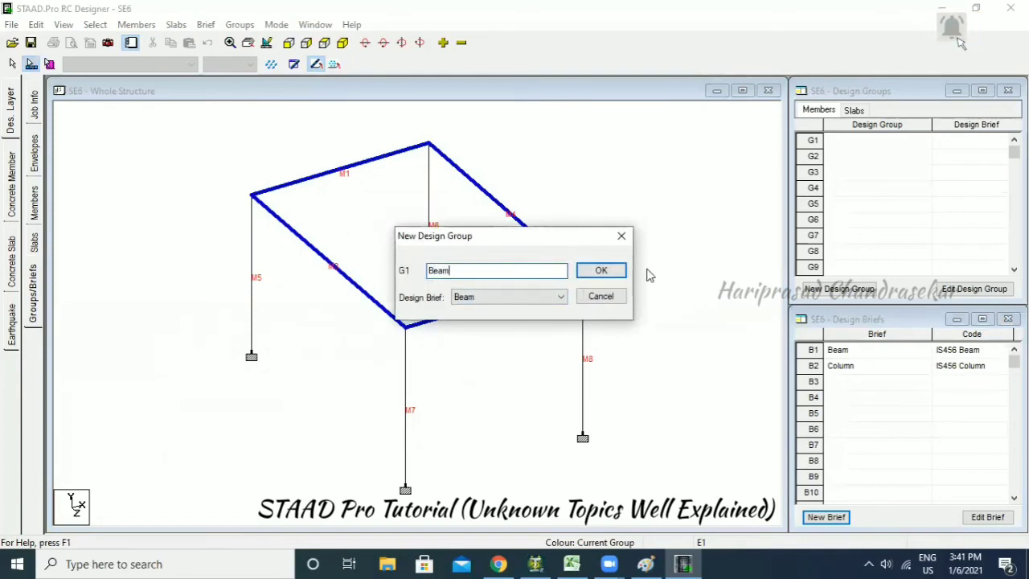
pyautogui.click(601, 270)
# Create a design group named Column from members M5 to M8, using the Column brief.
pyautogui.click(252, 279)
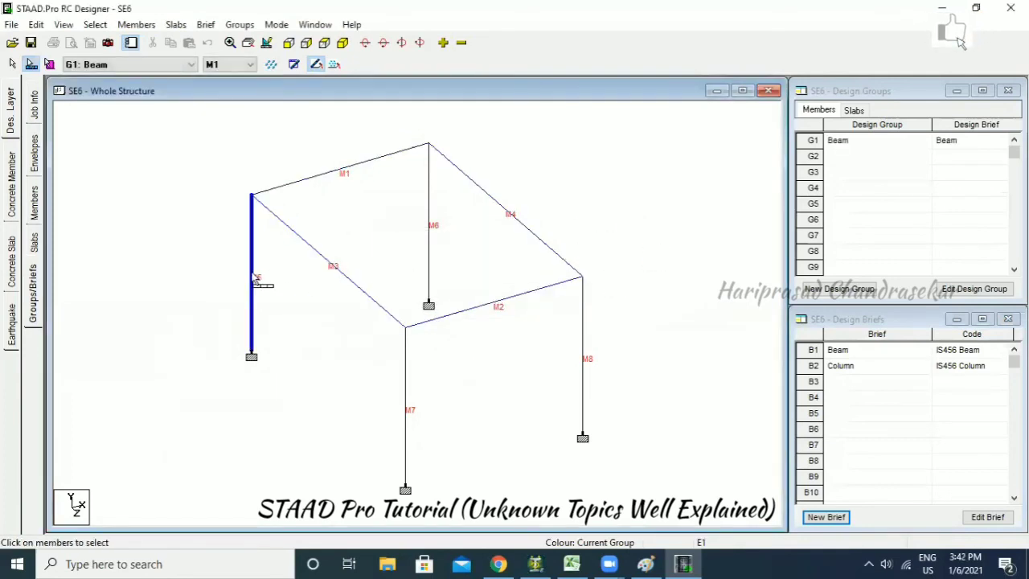
pyautogui.keyDown('ctrl'); pyautogui.click(397, 375); pyautogui.keyUp('ctrl')
pyautogui.keyDown('ctrl'); pyautogui.click(432, 273); pyautogui.keyUp('ctrl')
pyautogui.keyDown('ctrl'); pyautogui.click(575, 341); pyautogui.keyUp('ctrl')
pyautogui.rightClick(564, 344)
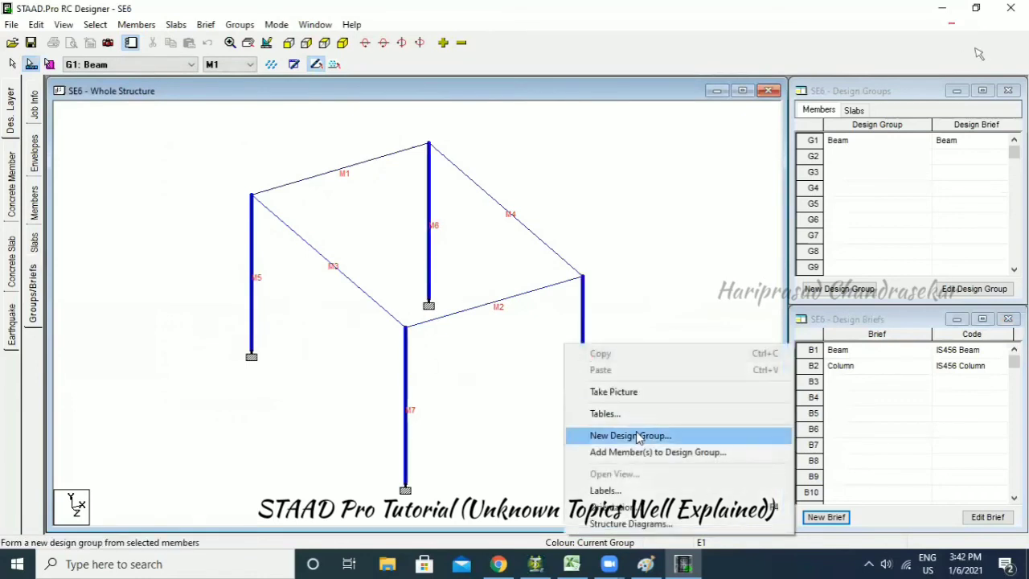
pyautogui.click(638, 437)
pyautogui.moveTo(495, 270); pyautogui.dragTo(386, 276)
pyautogui.write('Colum')
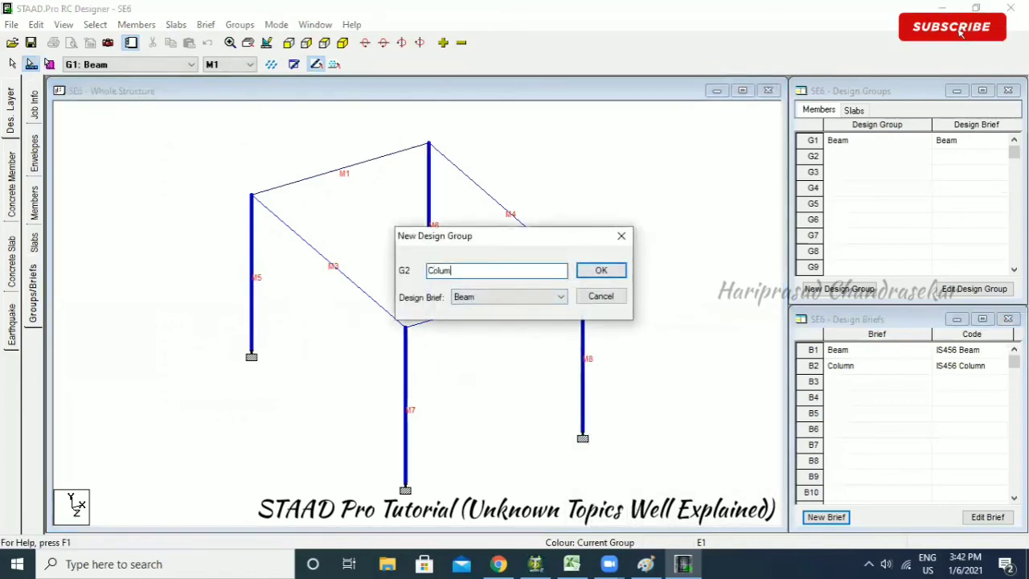
pyautogui.write('n')
pyautogui.click(560, 297)
pyautogui.click(482, 331)
pyautogui.click(601, 270)
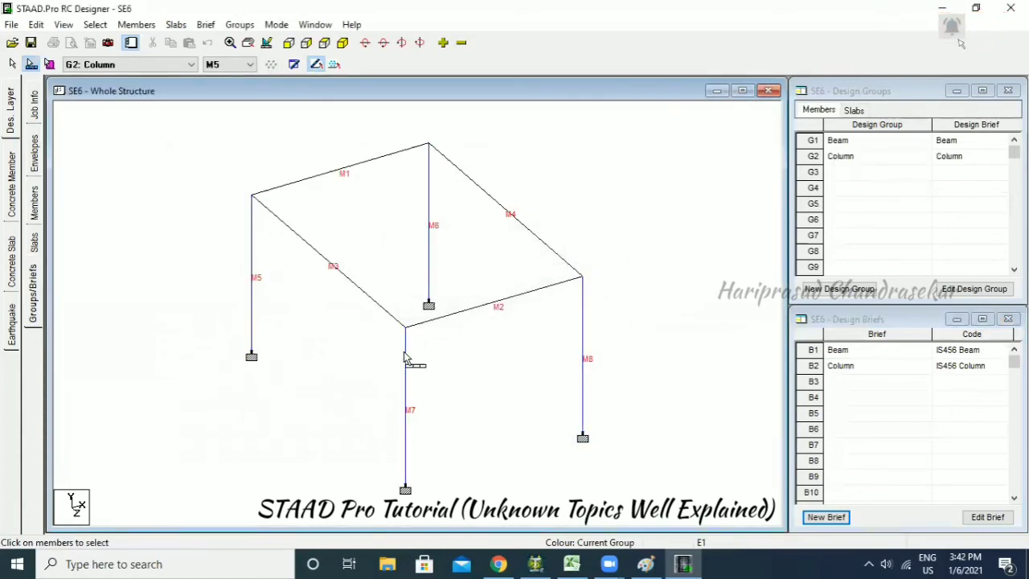
# Check which members belong to the Beam and Column design groups by selecting each group in turn.
pyautogui.click(812, 142)
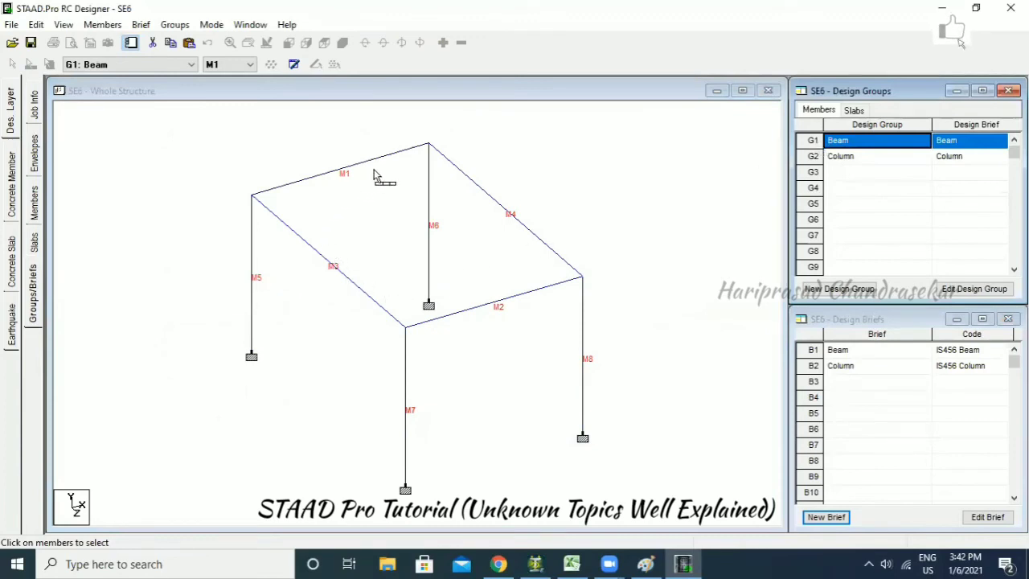
pyautogui.click(812, 155)
pyautogui.click(812, 141)
pyautogui.click(812, 156)
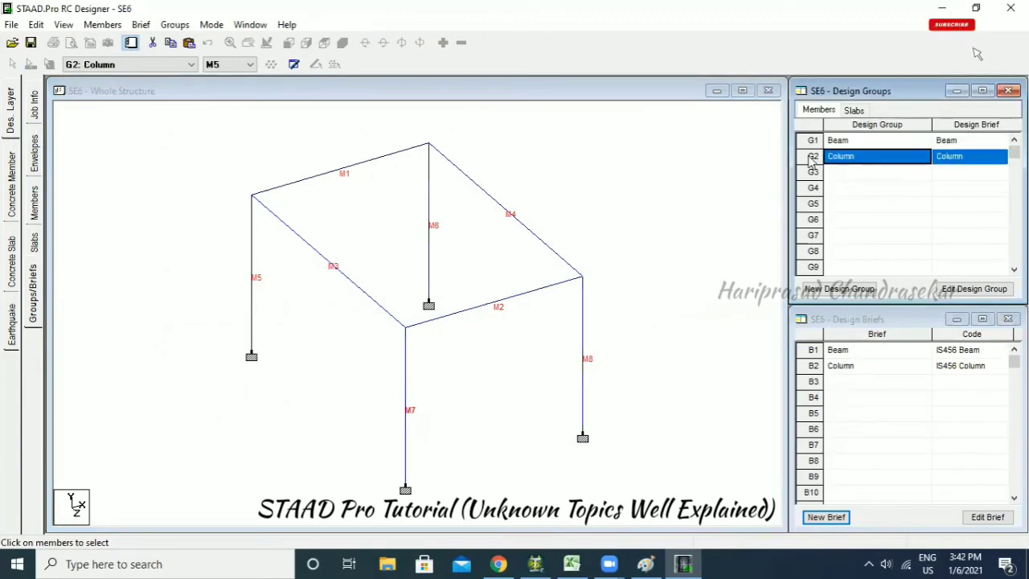
pyautogui.click(812, 141)
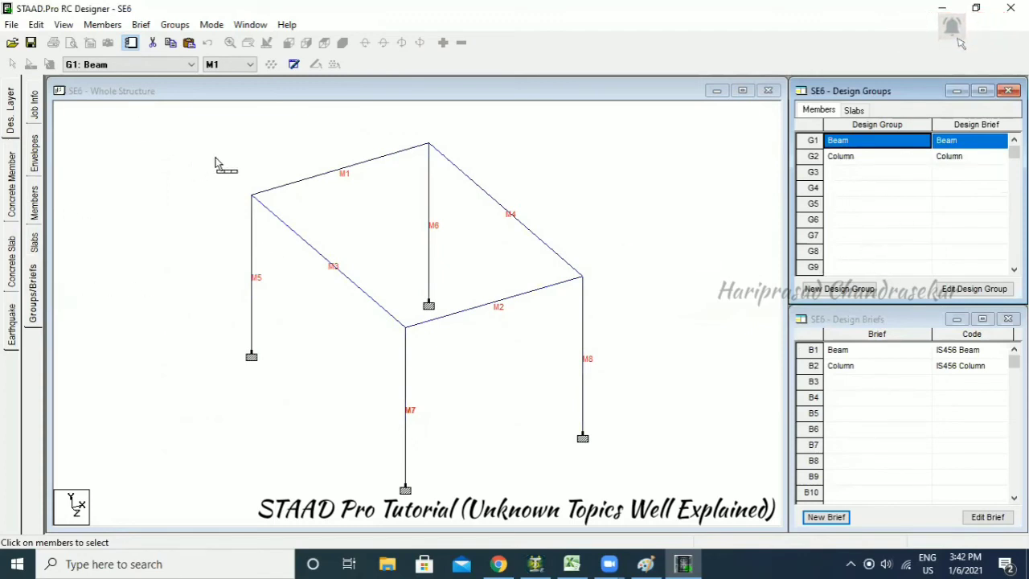
# Switch to concrete member design and run the design for the Beam group's members M1 to M4.
pyautogui.click(11, 181)
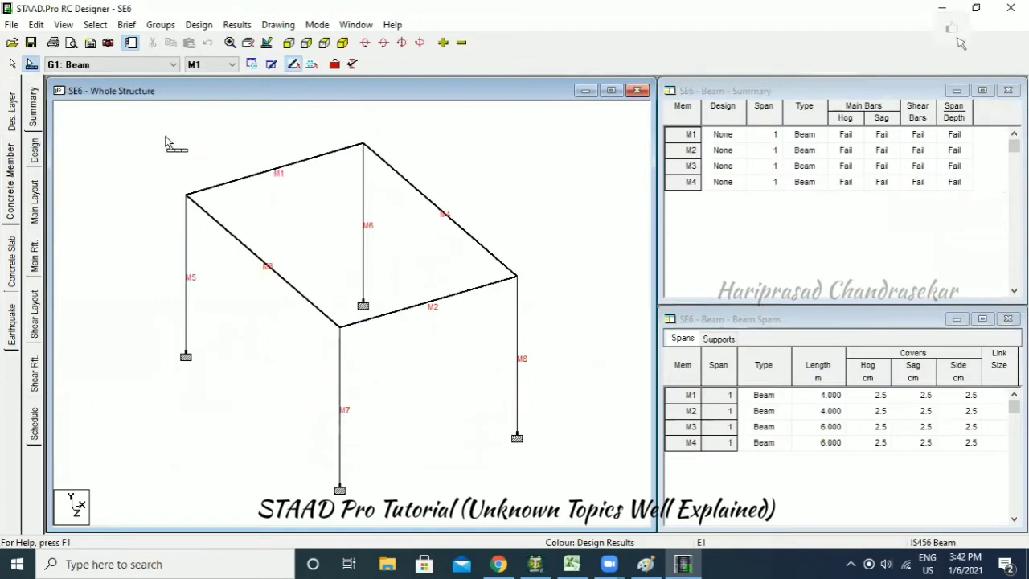
pyautogui.click(135, 64)
pyautogui.click(103, 78)
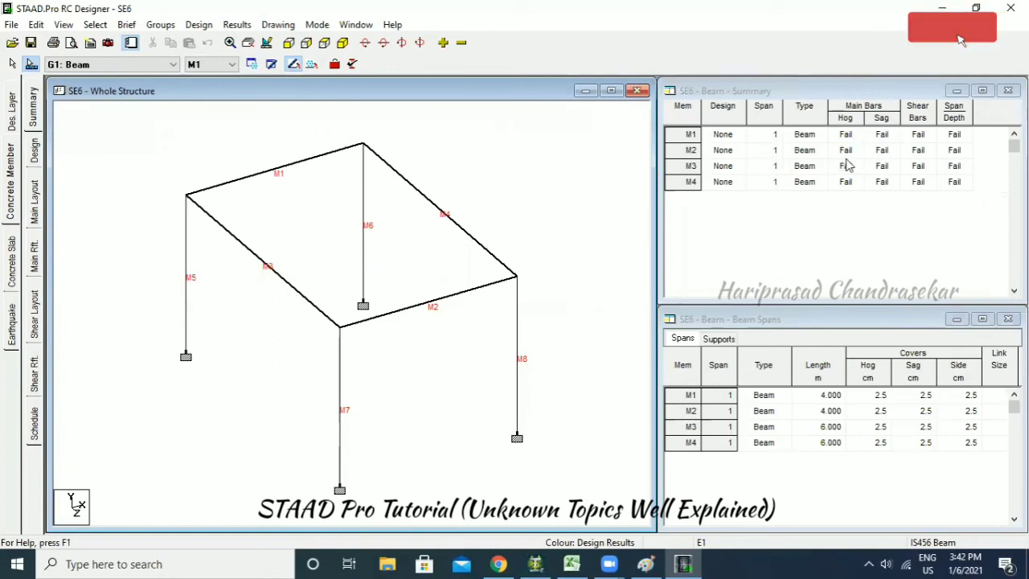
pyautogui.click(36, 154)
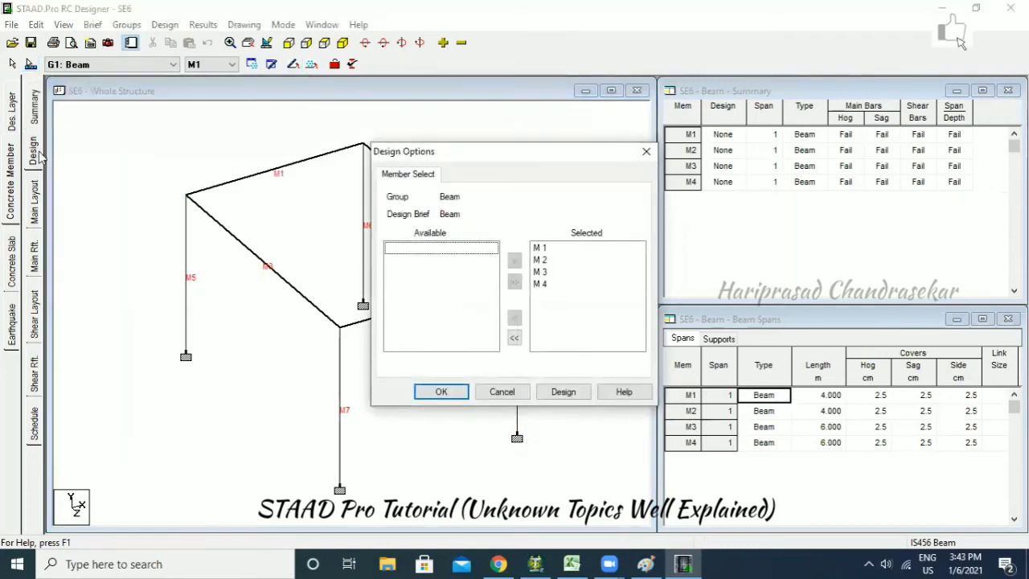
pyautogui.moveTo(446, 153); pyautogui.dragTo(304, 151)
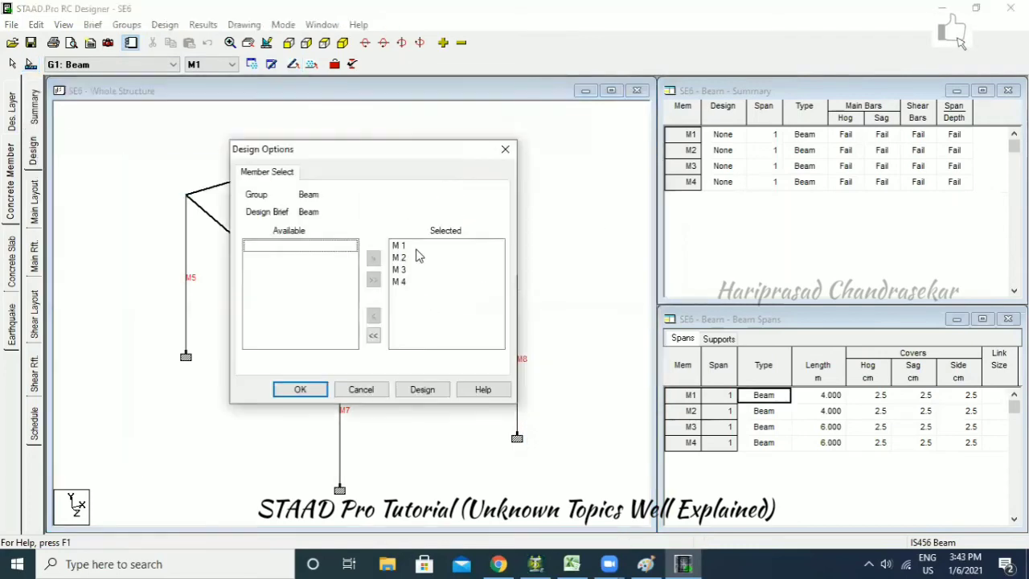
pyautogui.click(424, 389)
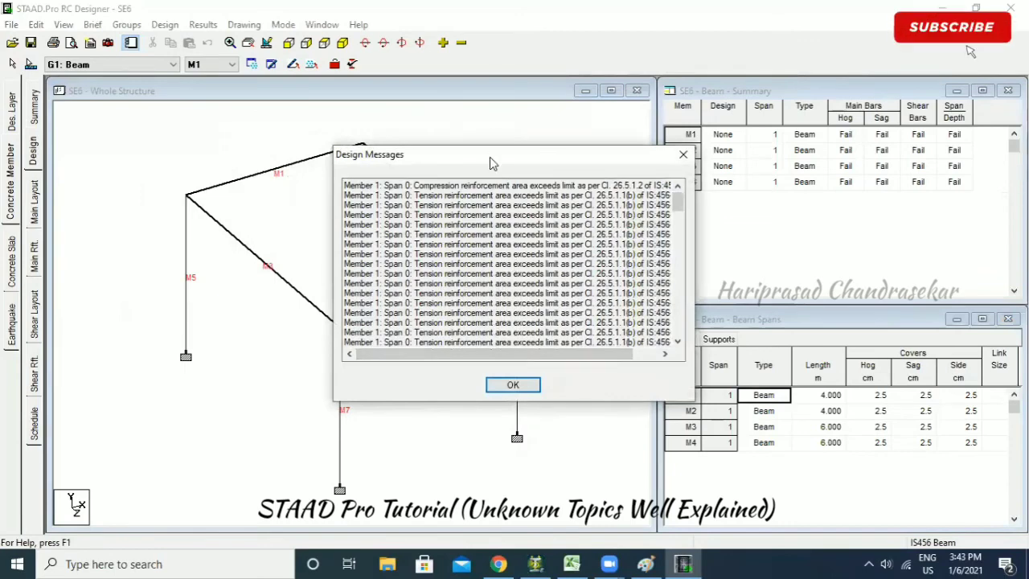
# Read the full design messages for the beam members and dismiss them.
pyautogui.moveTo(646, 154); pyautogui.dragTo(515, 162)
pyautogui.moveTo(390, 363); pyautogui.dragTo(475, 361)
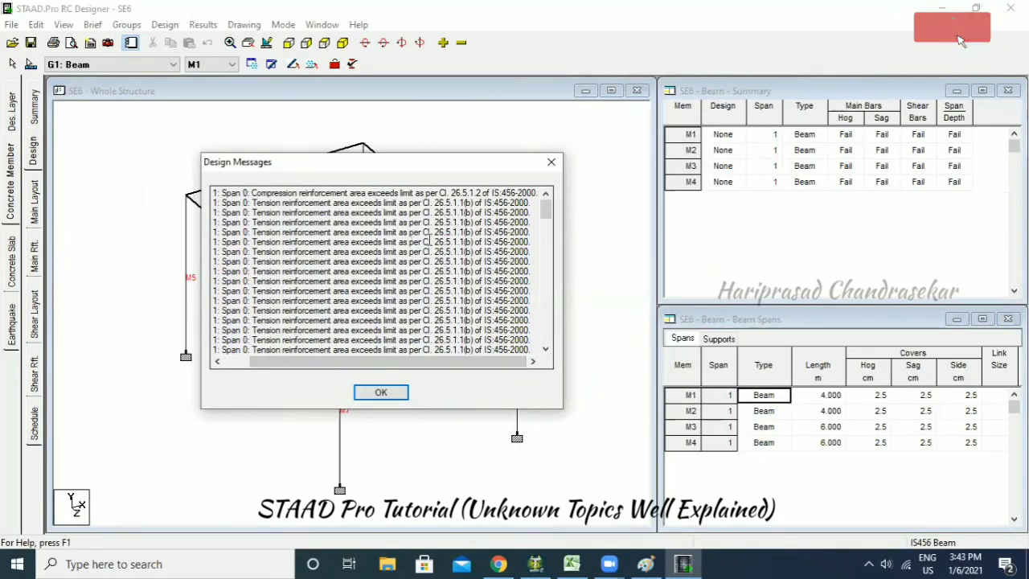
pyautogui.moveTo(376, 363); pyautogui.dragTo(351, 363)
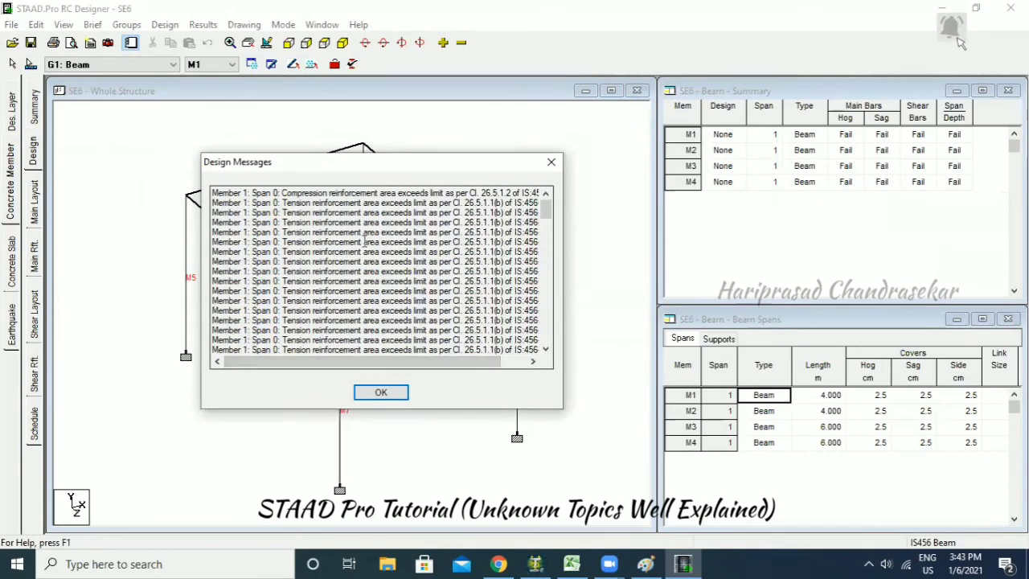
pyautogui.click(380, 393)
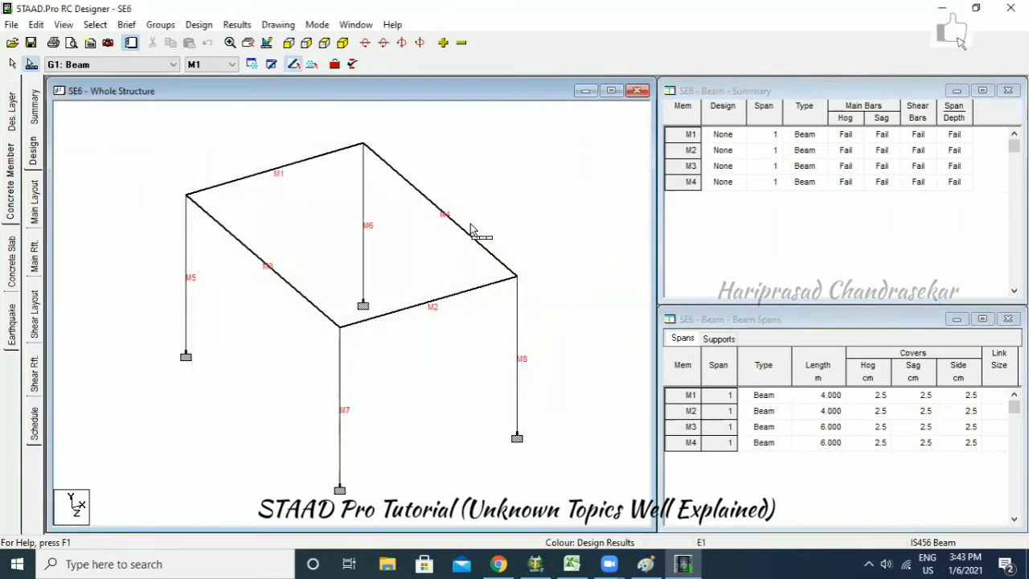
# Rerun the design of the Beam group's four members and dismiss the resulting messages.
pyautogui.click(33, 151)
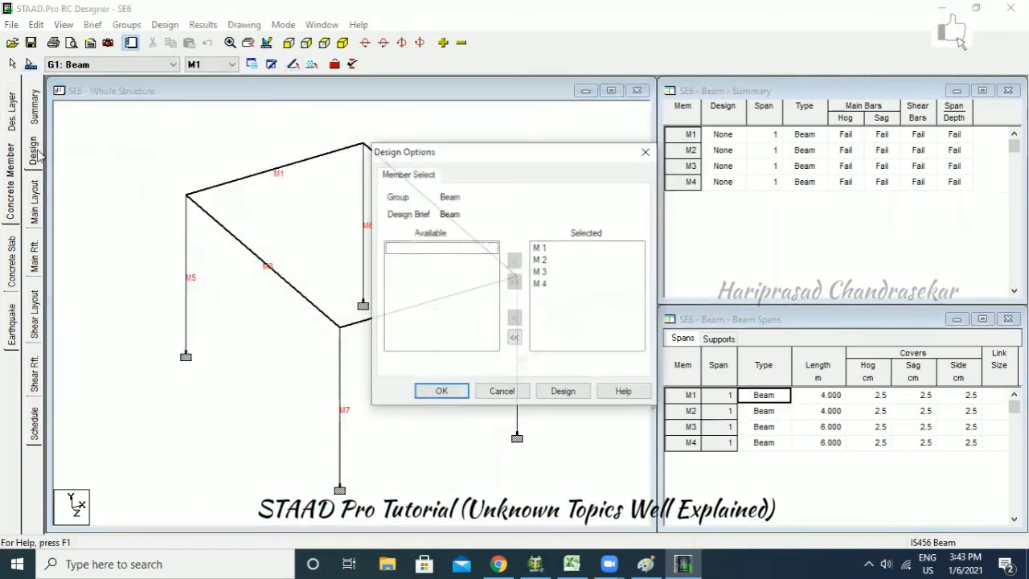
pyautogui.click(555, 391)
pyautogui.click(522, 384)
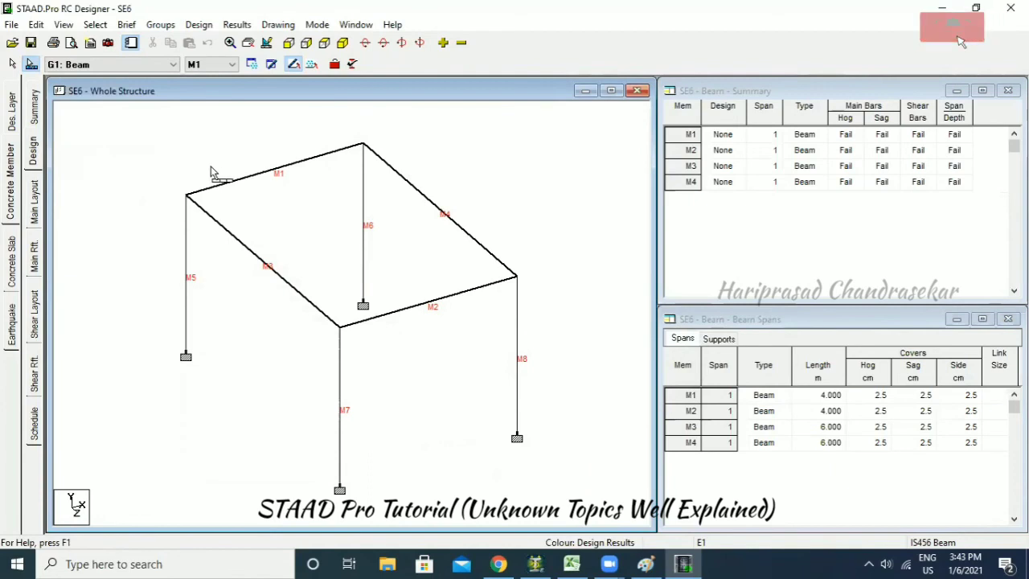
pyautogui.click(34, 151)
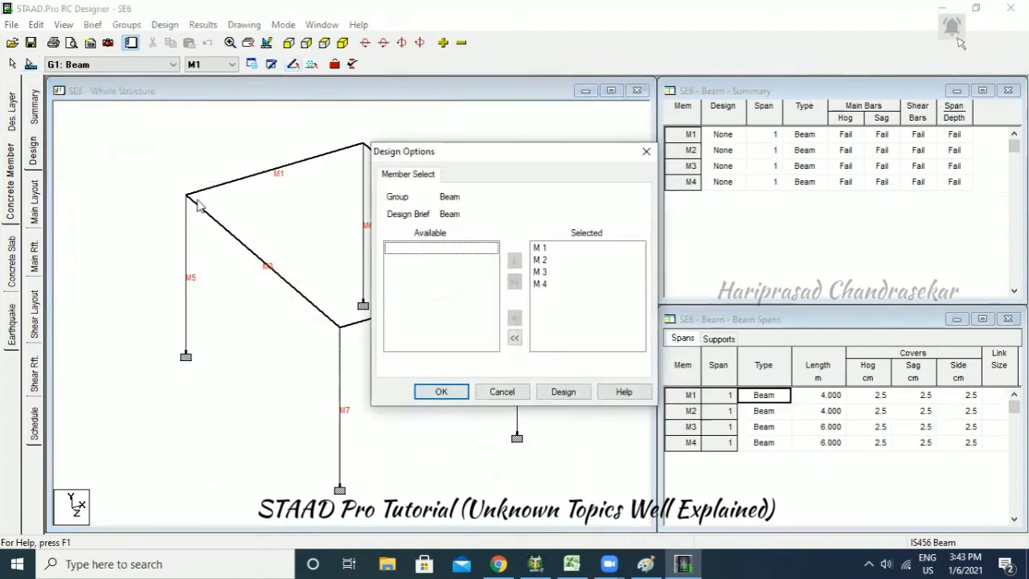
pyautogui.click(544, 251)
pyautogui.moveTo(501, 160); pyautogui.dragTo(356, 155)
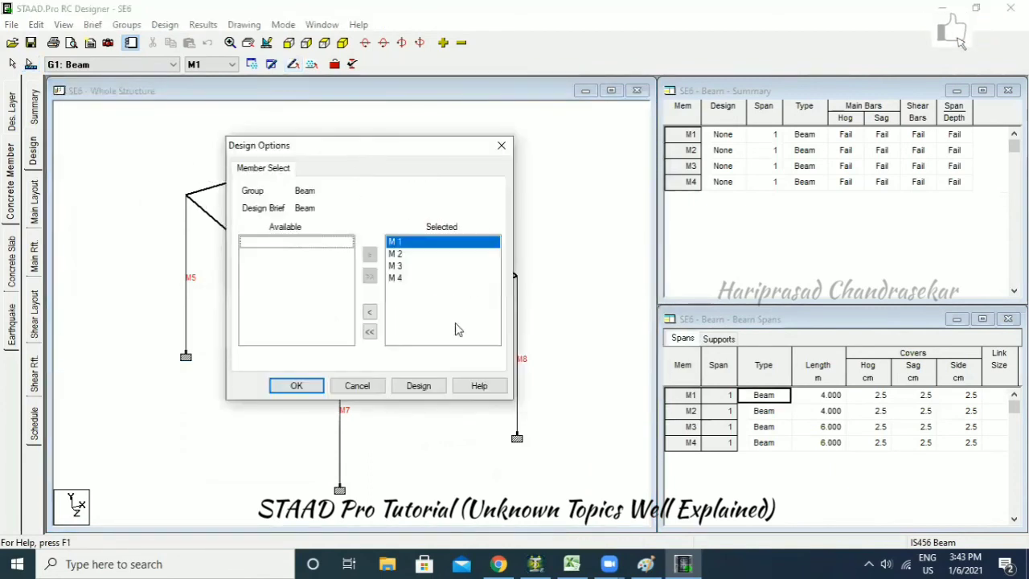
pyautogui.click(503, 147)
# Display the main reinforcement layout of beam member M1.
pyautogui.click(44, 206)
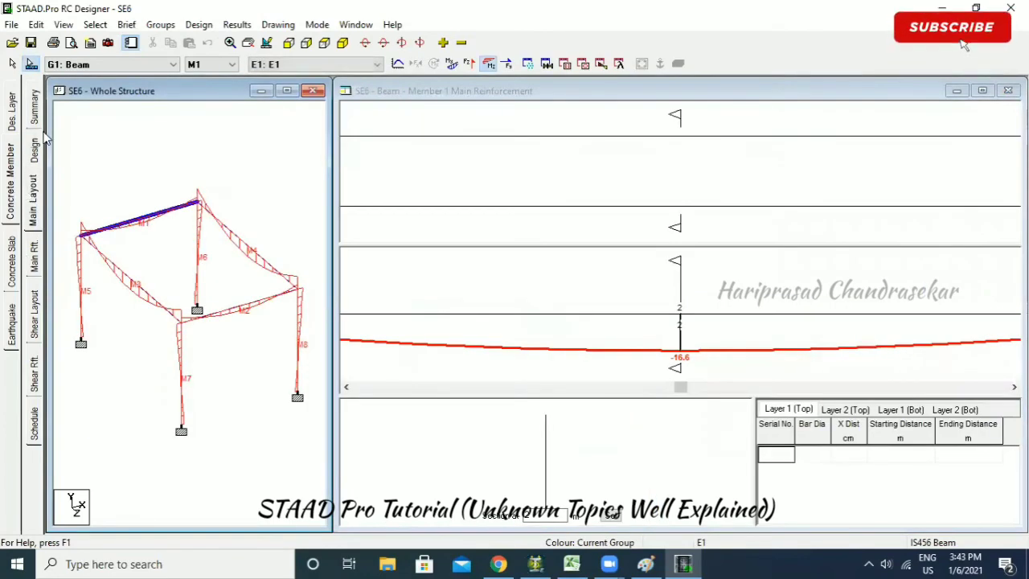
# Switch to the Column group, run the concrete design for members M5 to M8, and dismiss the design messages.
pyautogui.click(35, 156)
pyautogui.click(637, 147)
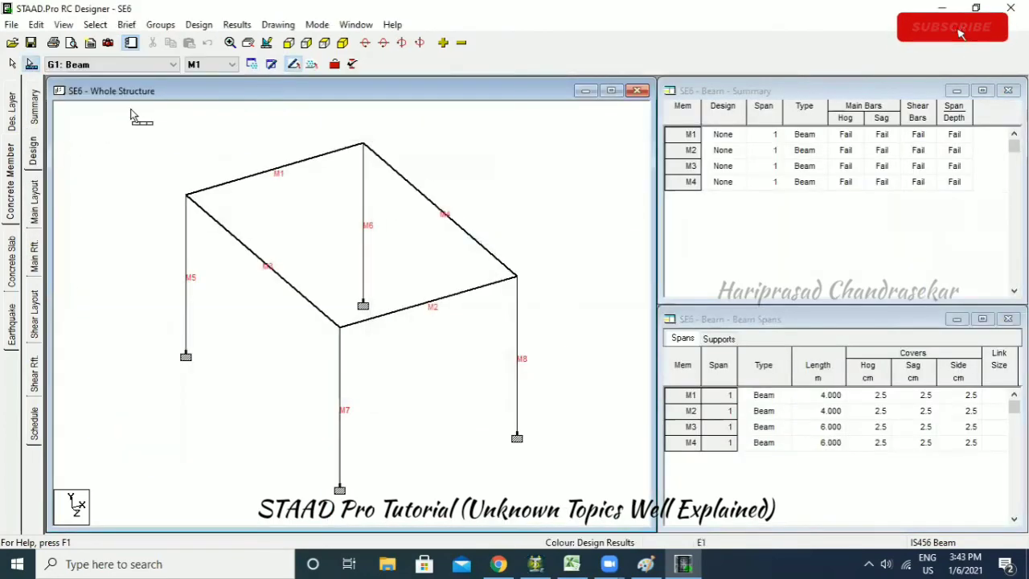
pyautogui.click(113, 65)
pyautogui.click(81, 87)
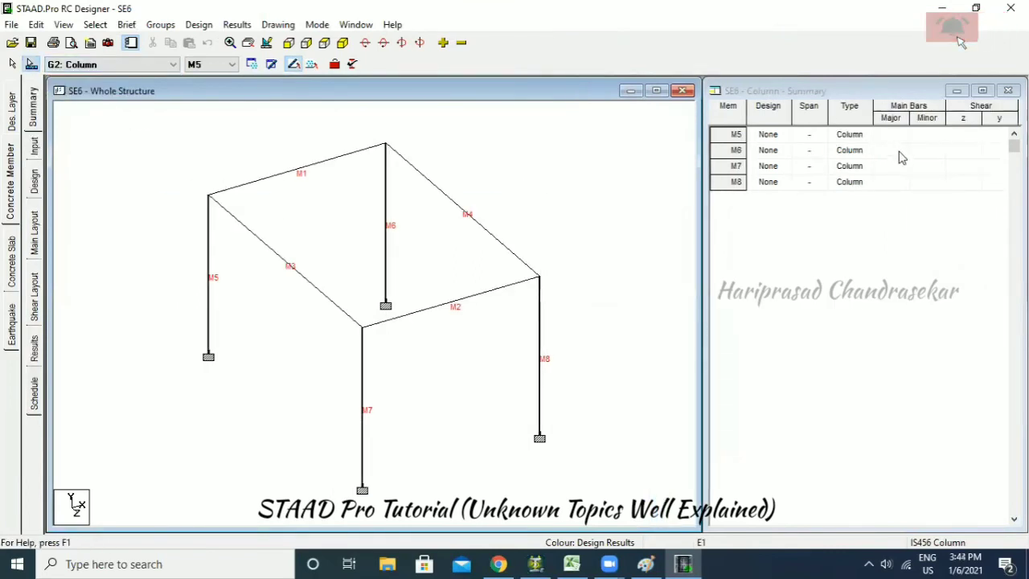
pyautogui.click(36, 184)
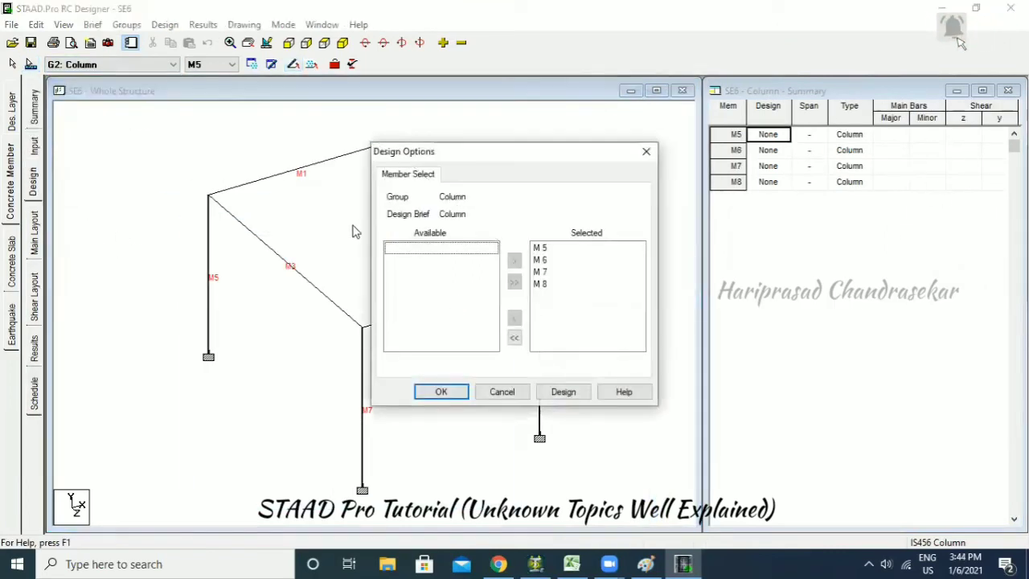
pyautogui.click(563, 394)
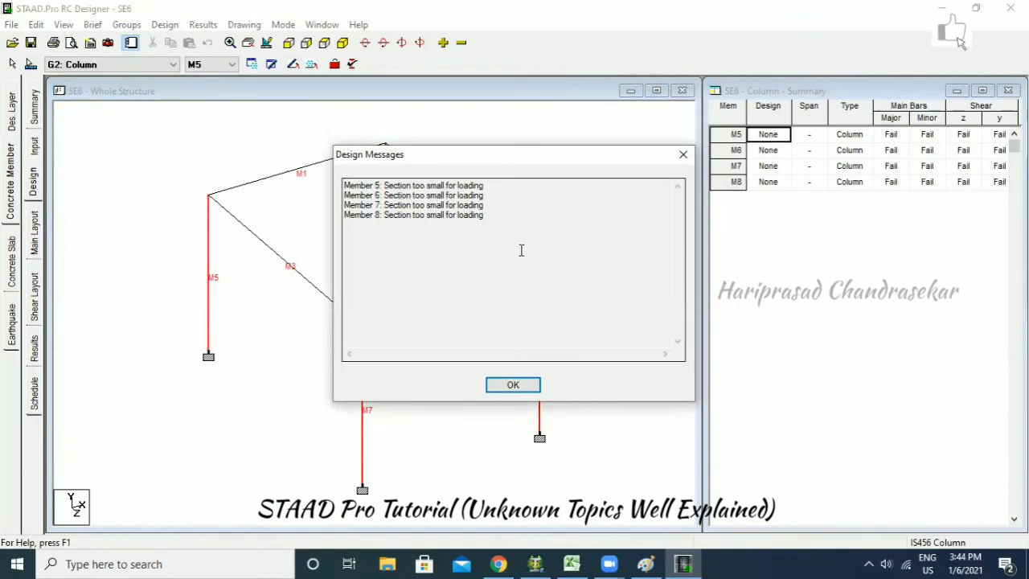
pyautogui.click(537, 386)
pyautogui.click(900, 137)
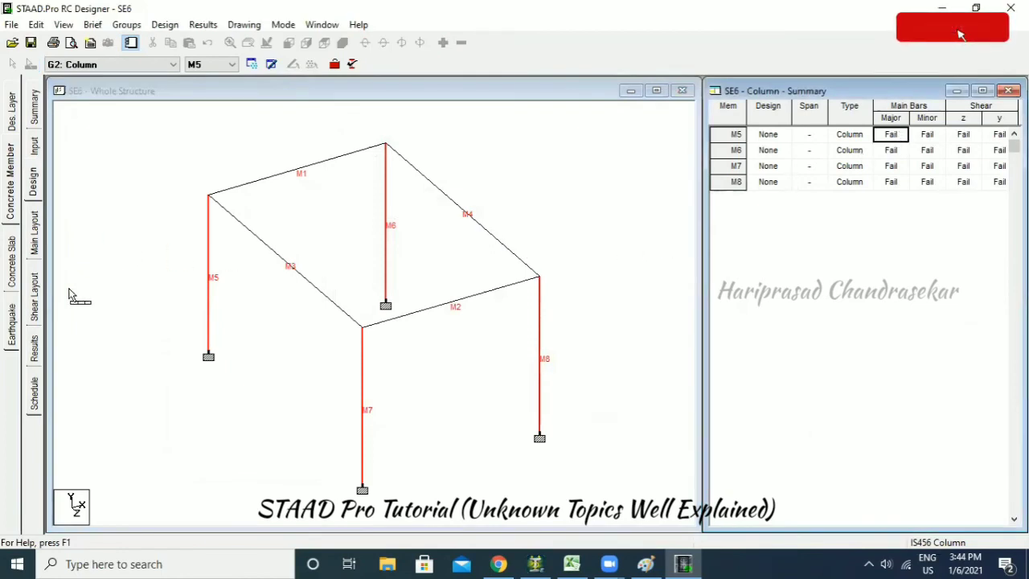
# Check the Column group's design options, rerun its member design immediately, and dismiss the resulting messages.
pyautogui.click(135, 187)
pyautogui.click(198, 24)
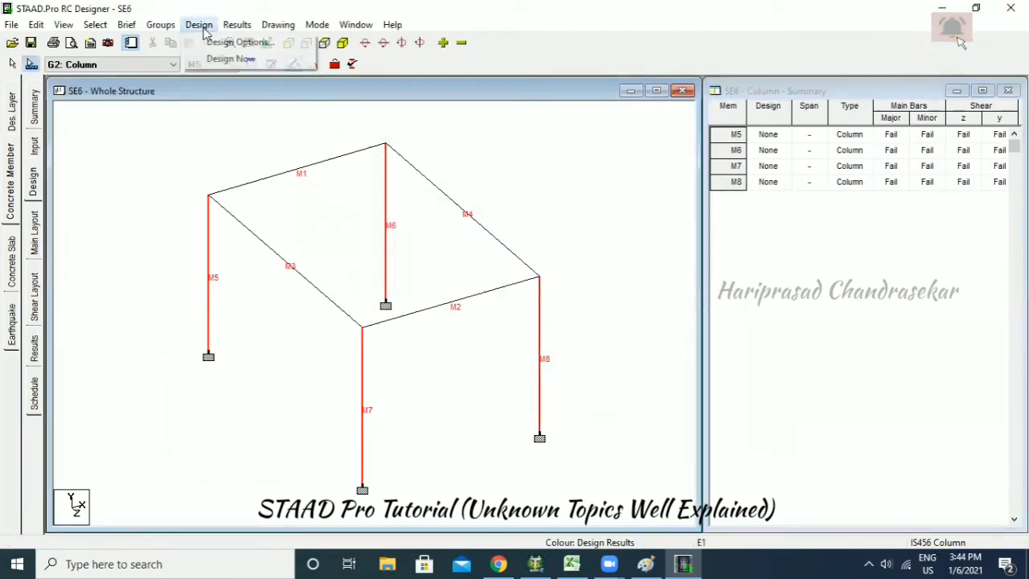
pyautogui.click(234, 46)
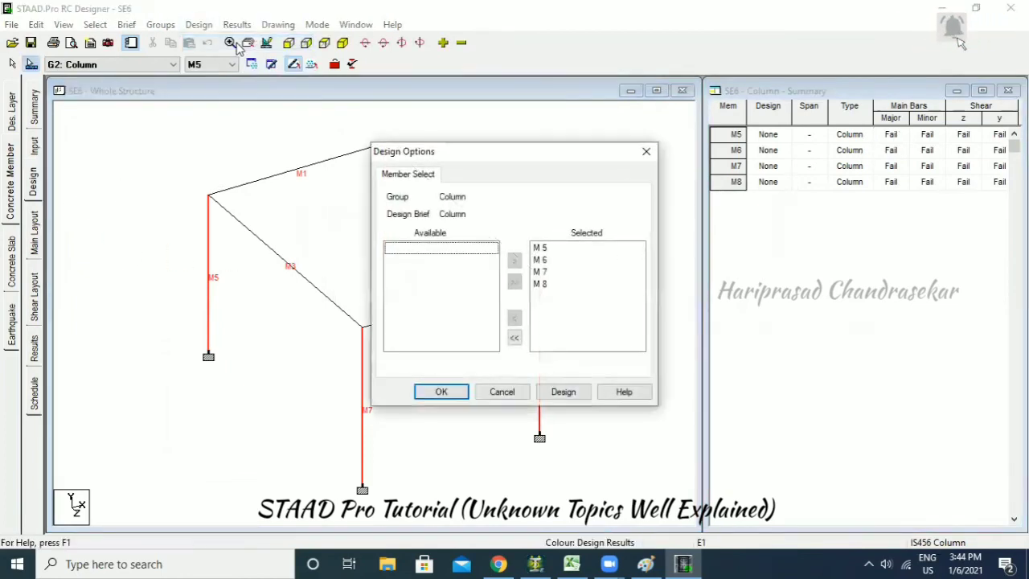
pyautogui.click(648, 153)
pyautogui.click(198, 25)
pyautogui.click(234, 62)
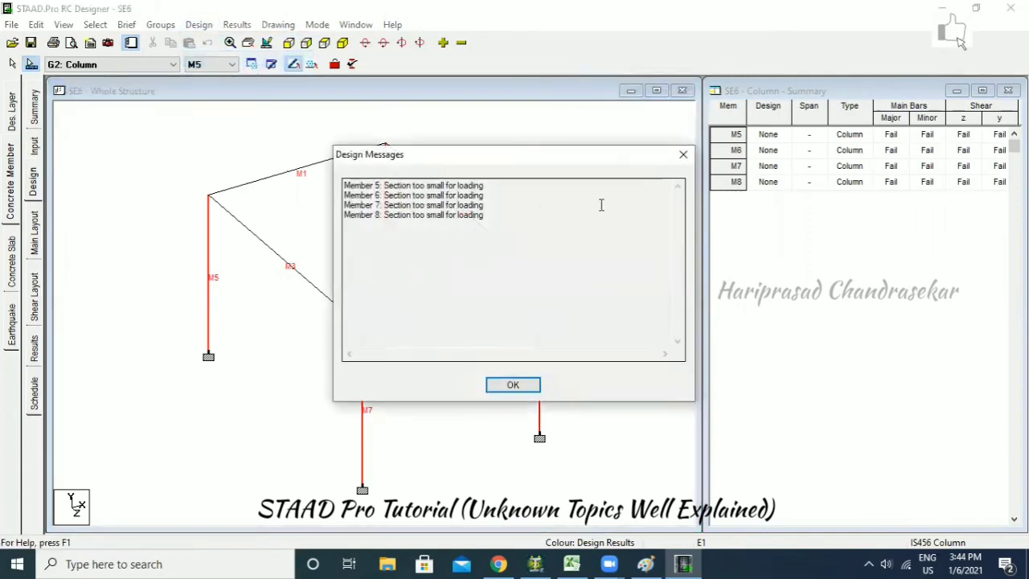
pyautogui.click(682, 156)
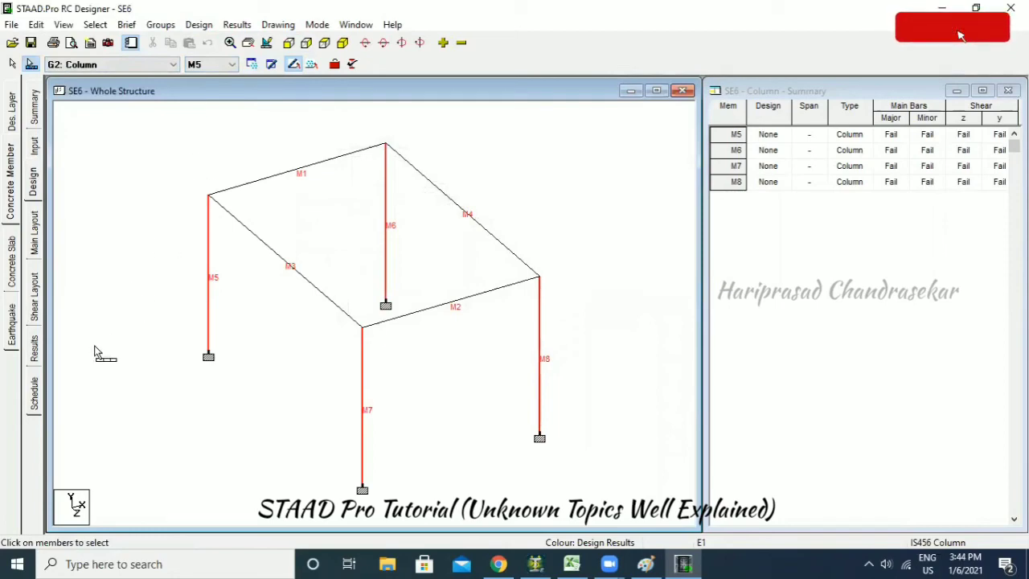
# View the results, scheduled bars and shear reinforcement layout of column member M5, and exit the error report.
pyautogui.click(35, 345)
pyautogui.click(37, 397)
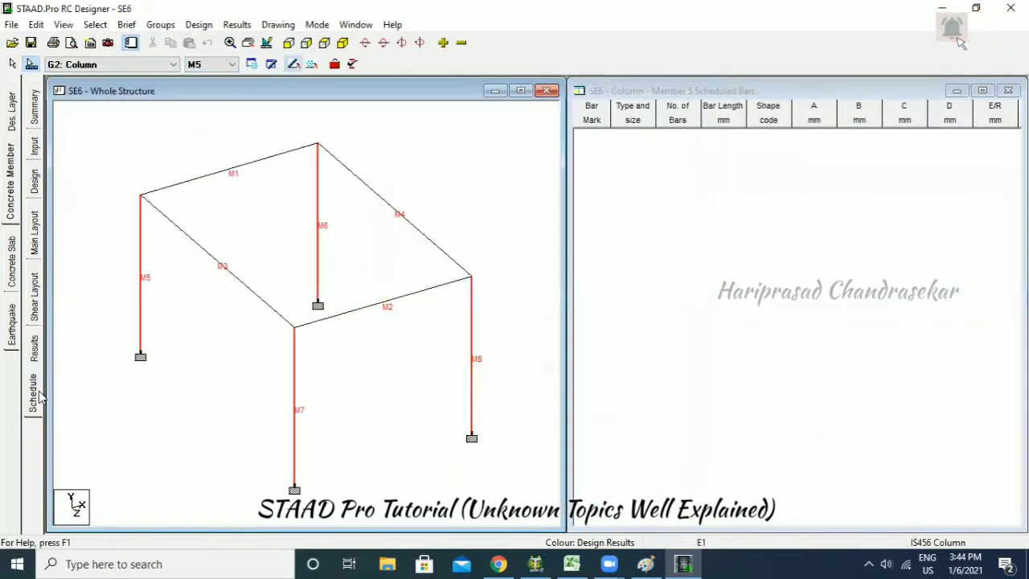
pyautogui.click(37, 343)
pyautogui.click(38, 297)
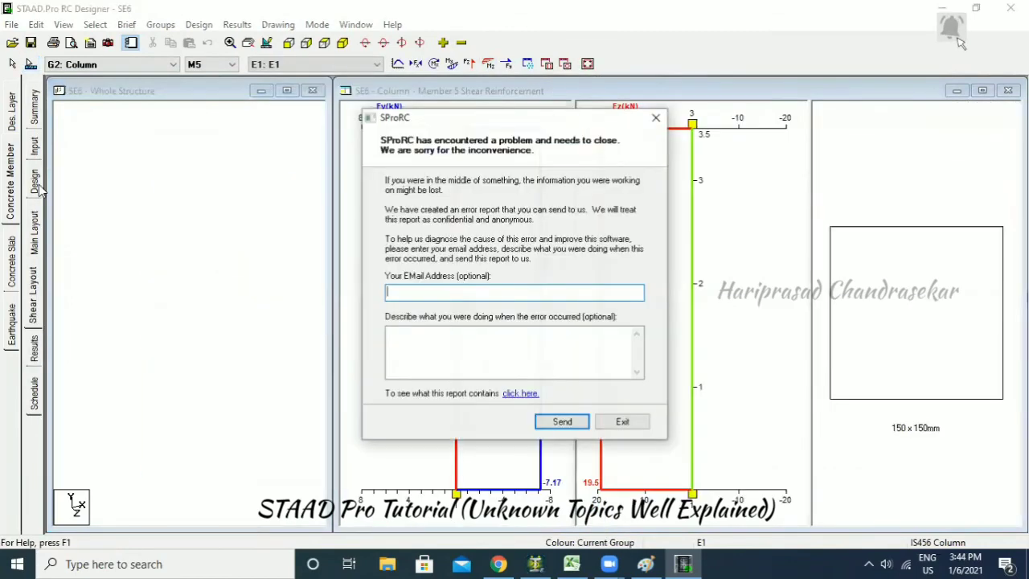
pyautogui.click(621, 421)
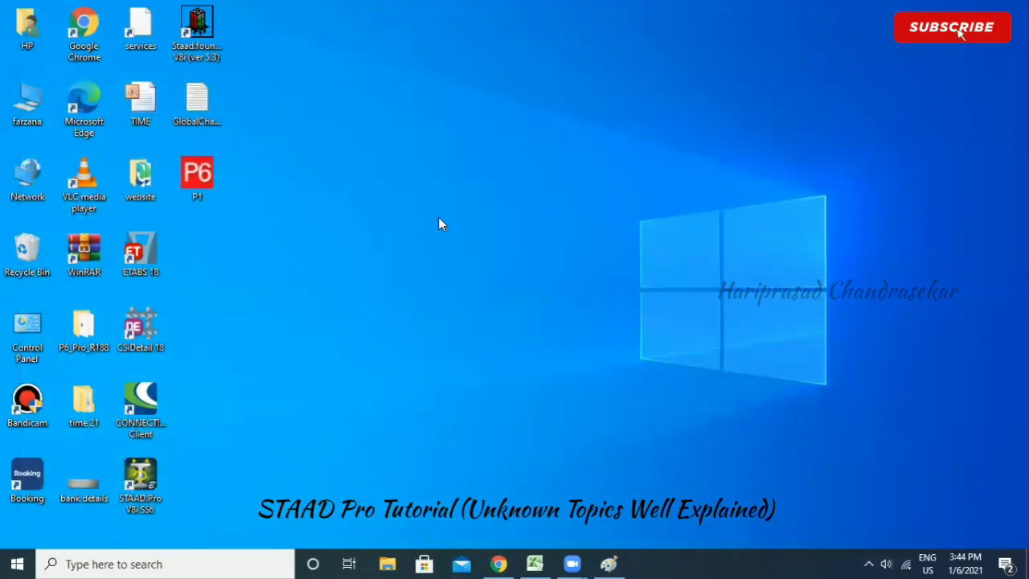
# Relaunch STAAD.Pro V8i and open the SE6 model file from the Plugins folder.
pyautogui.doubleClick(145, 476)
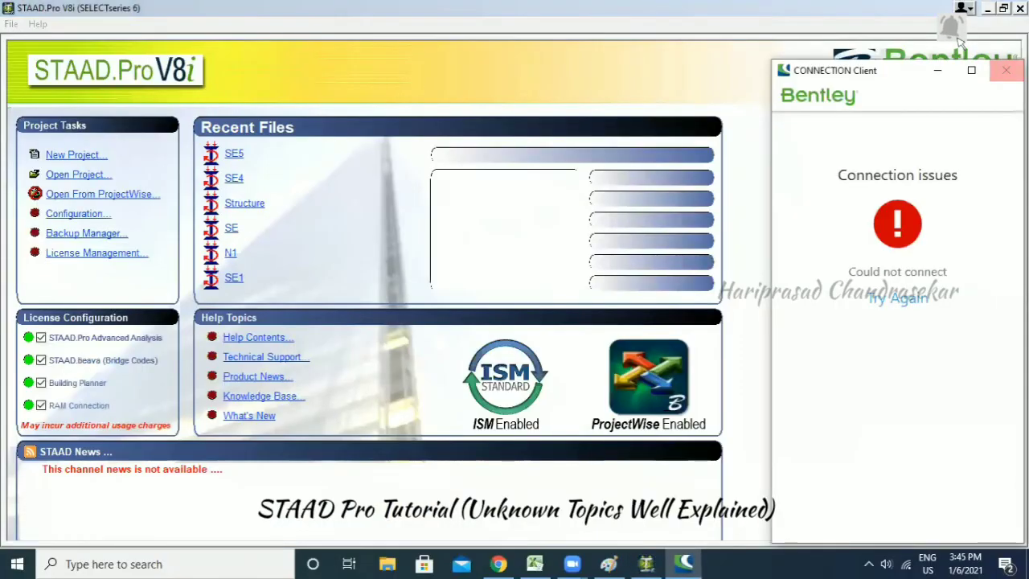
pyautogui.click(234, 160)
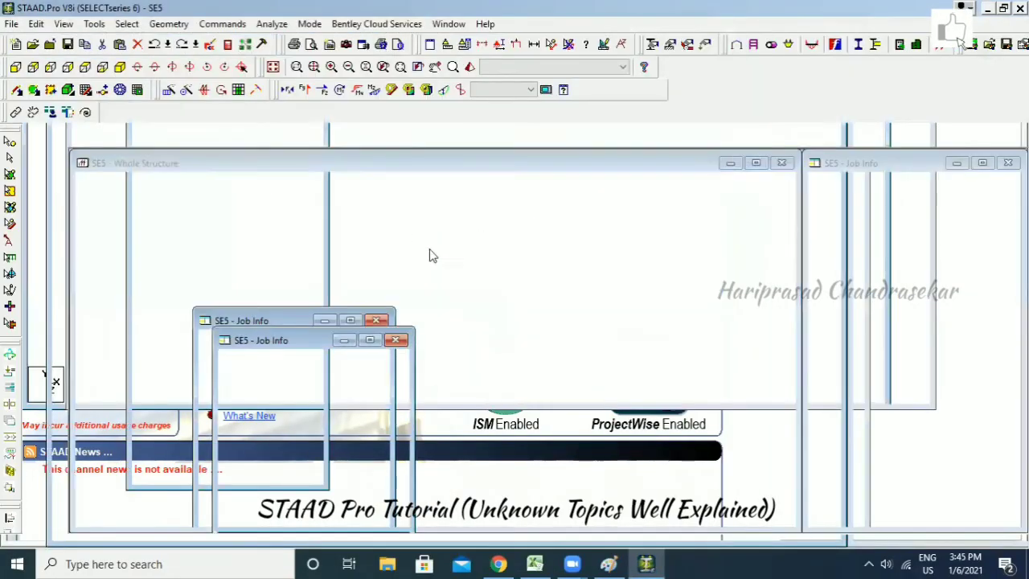
pyautogui.click(11, 23)
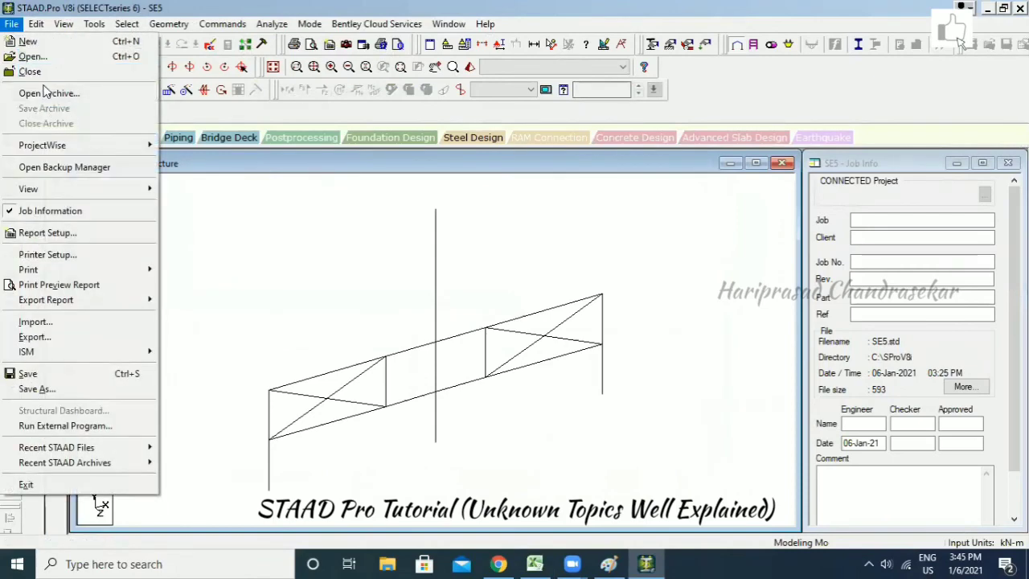
pyautogui.click(33, 39)
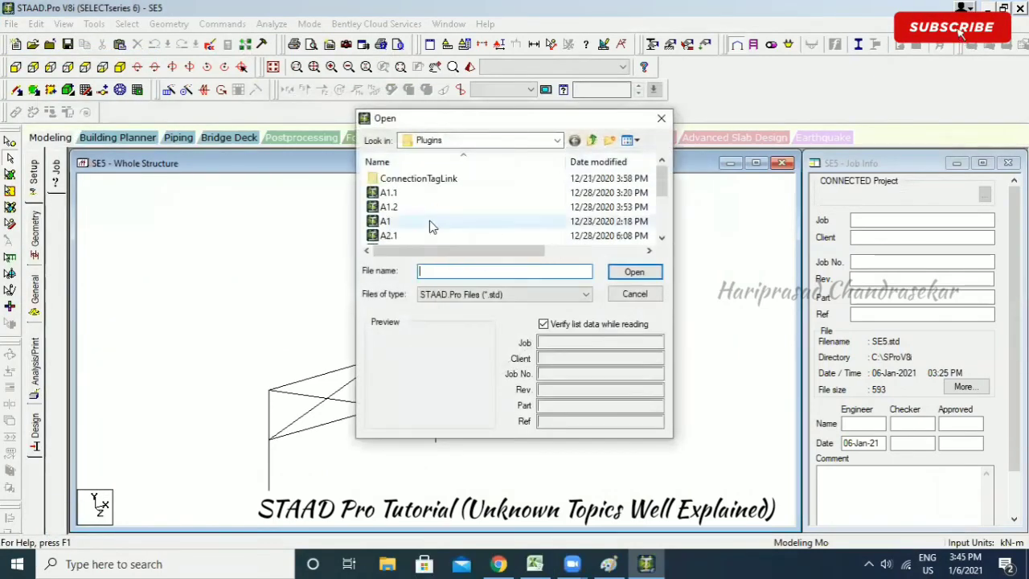
pyautogui.click(424, 224)
pyautogui.scroll(-5, 424, 228)
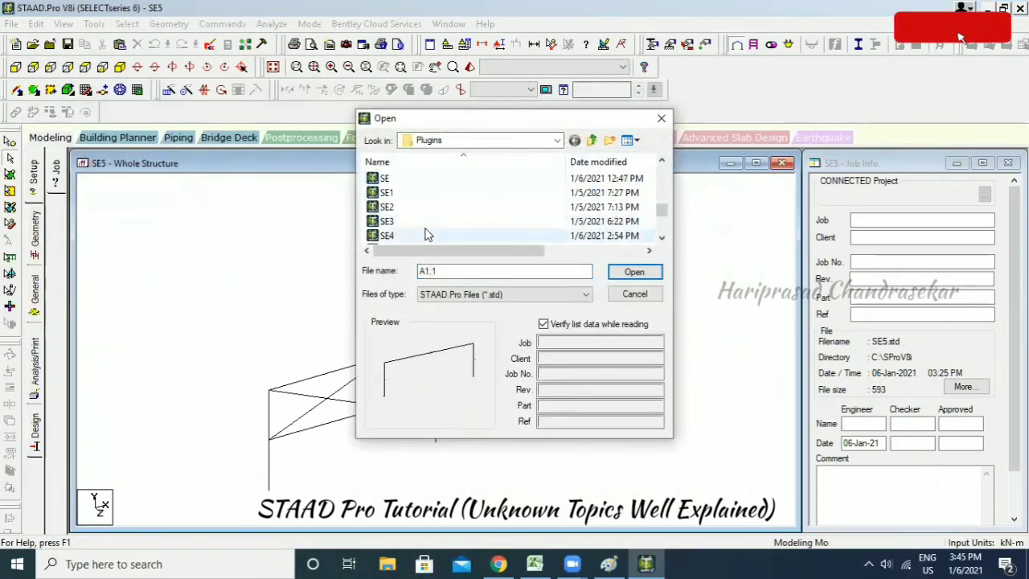
pyautogui.click(387, 221)
pyautogui.click(652, 274)
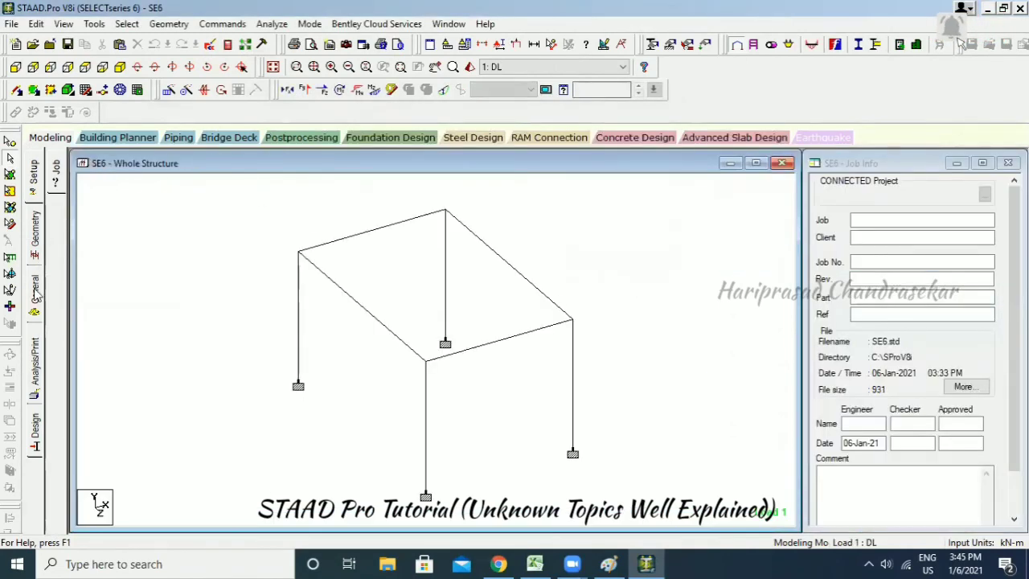
# Change the beams' rectangular concrete section to YD 0.35 m and ZD 0.20 m, agreeing to delete the old result files.
pyautogui.click(35, 289)
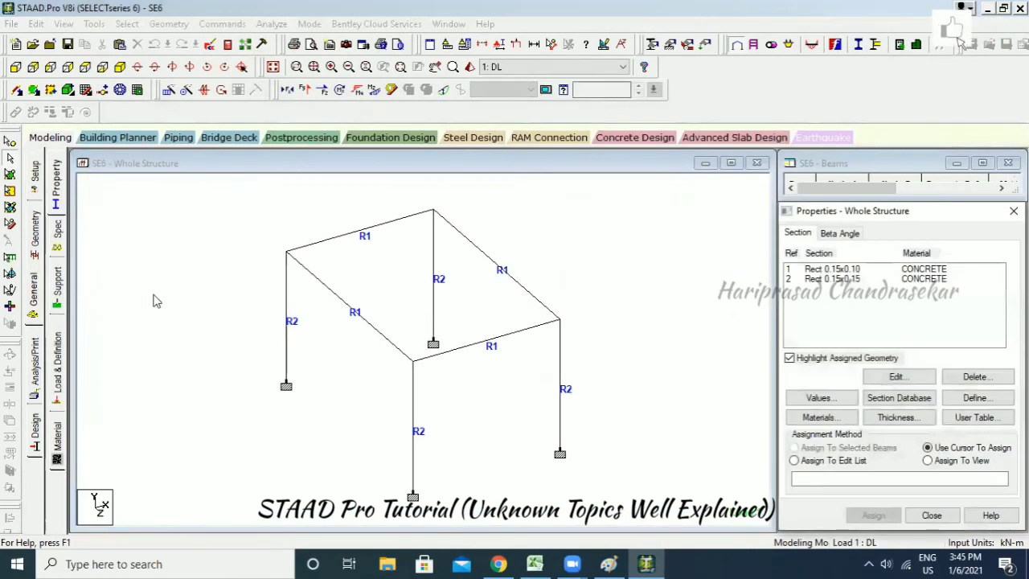
pyautogui.click(841, 279)
pyautogui.click(848, 269)
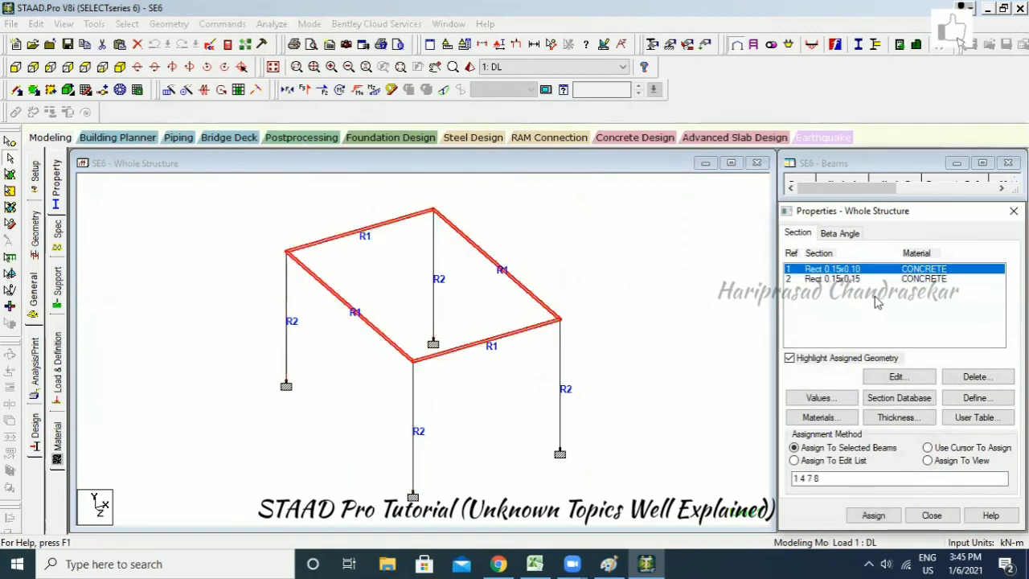
pyautogui.click(913, 379)
pyautogui.doubleClick(573, 244)
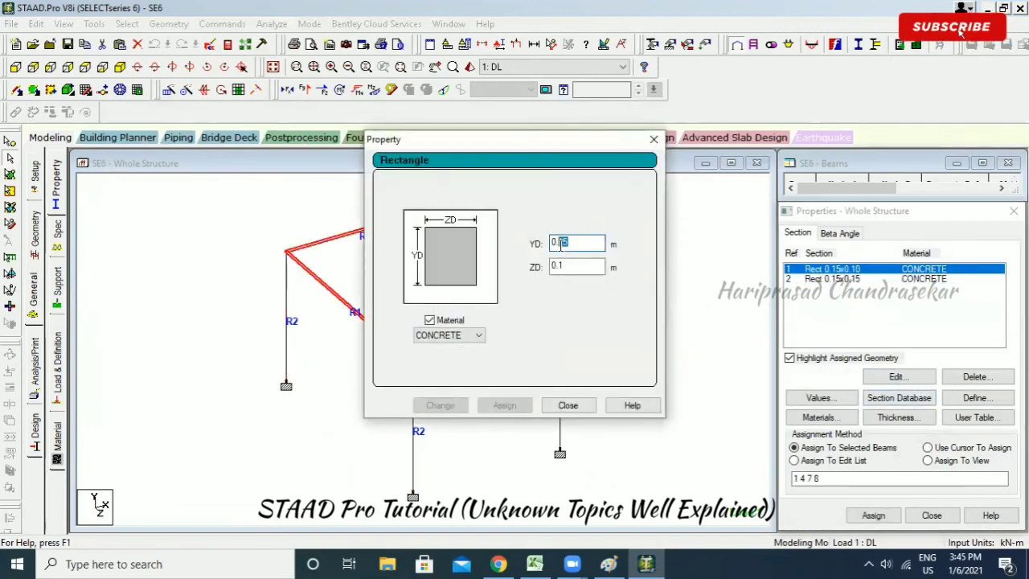
pyautogui.write('0.25')
pyautogui.doubleClick(559, 268)
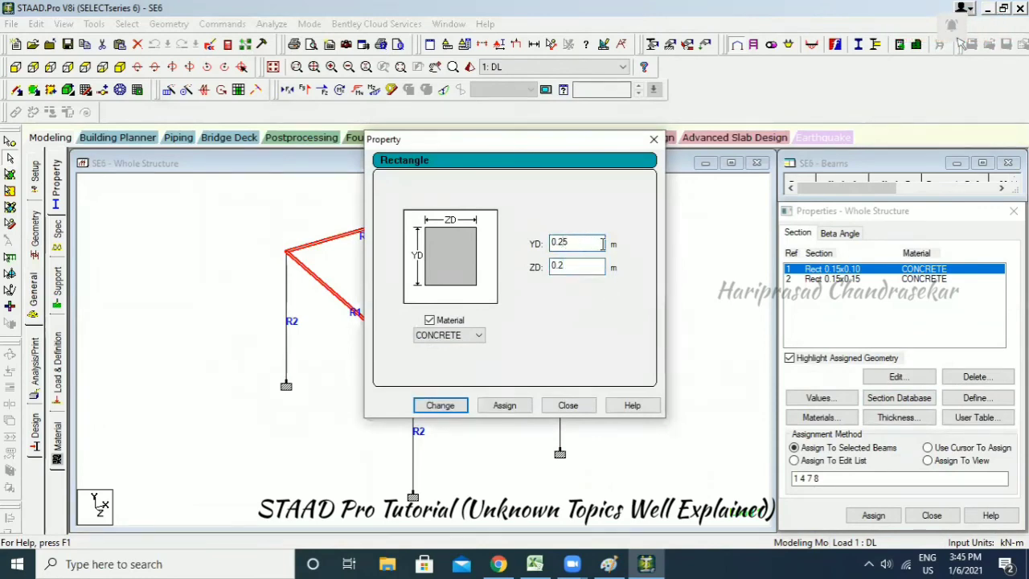
pyautogui.click(505, 403)
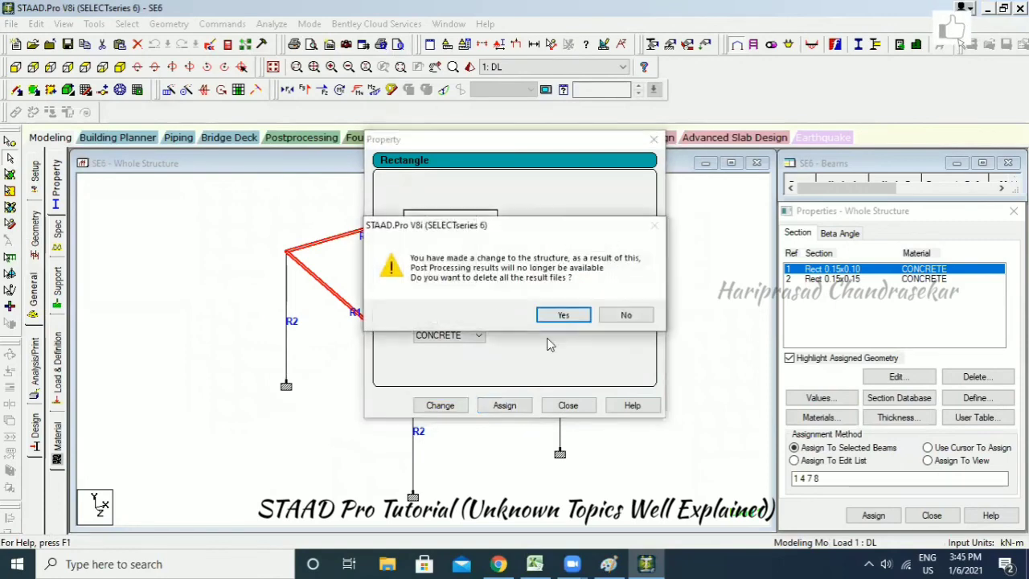
pyautogui.click(556, 317)
pyautogui.click(567, 405)
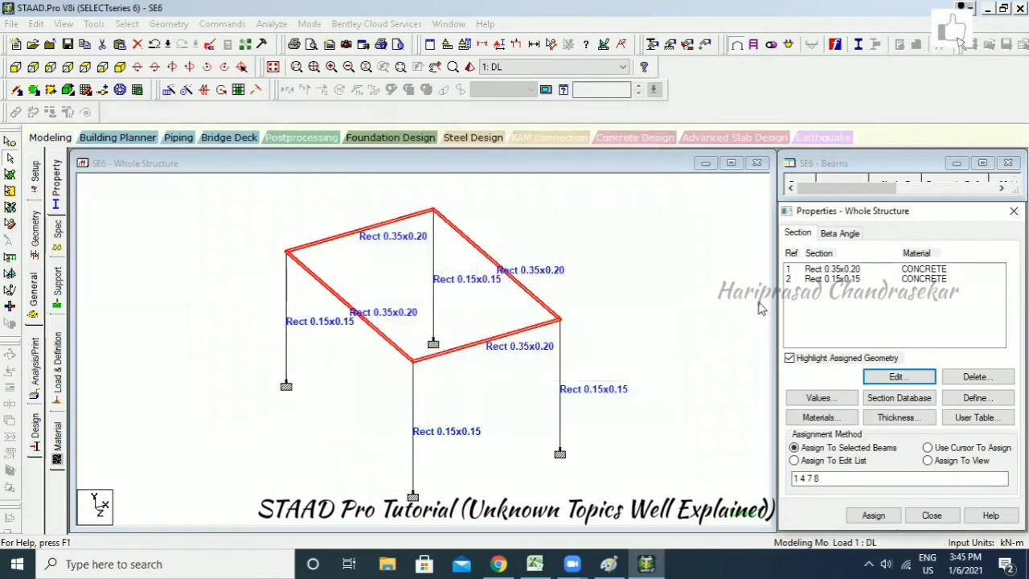
# Change the columns' rectangular concrete section to YD 0.3 m and ZD 0.3 m.
pyautogui.click(818, 278)
pyautogui.click(897, 376)
pyautogui.click(579, 242)
pyautogui.press('BackSpace')
pyautogui.press('BackSpace')
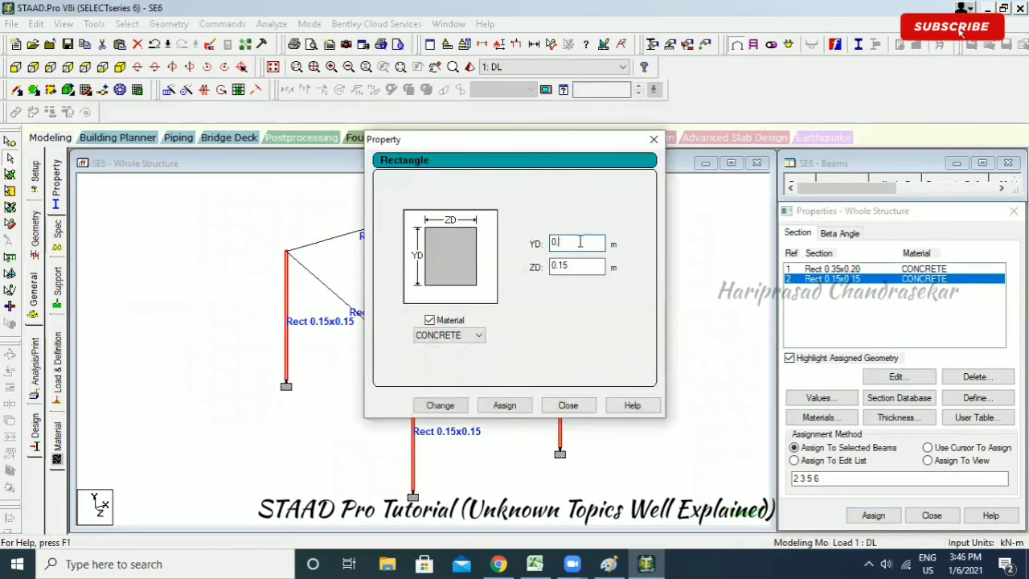
pyautogui.write('3')
pyautogui.click(593, 266)
pyautogui.press('BackSpace')
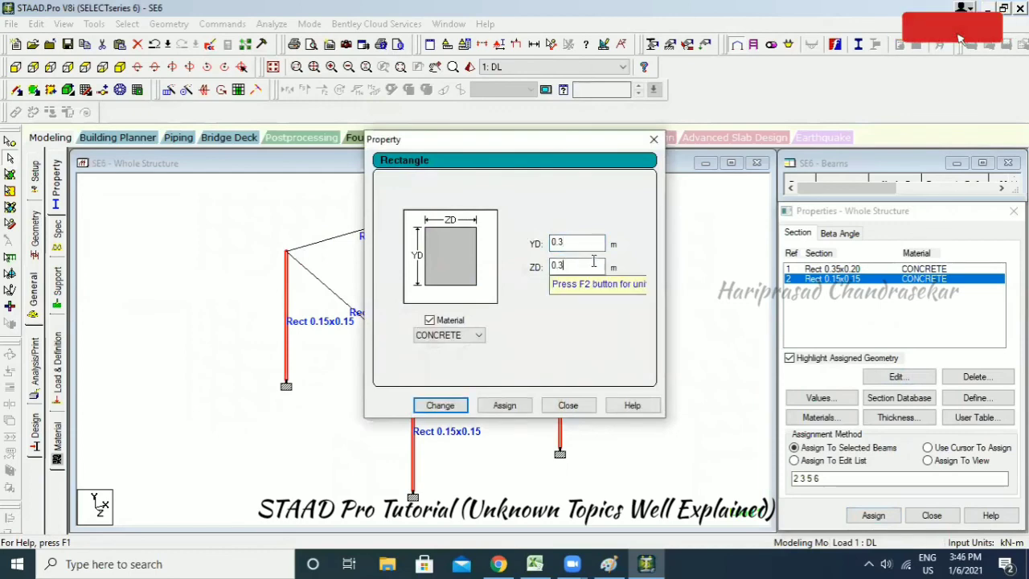
pyautogui.click(440, 405)
pyautogui.click(573, 407)
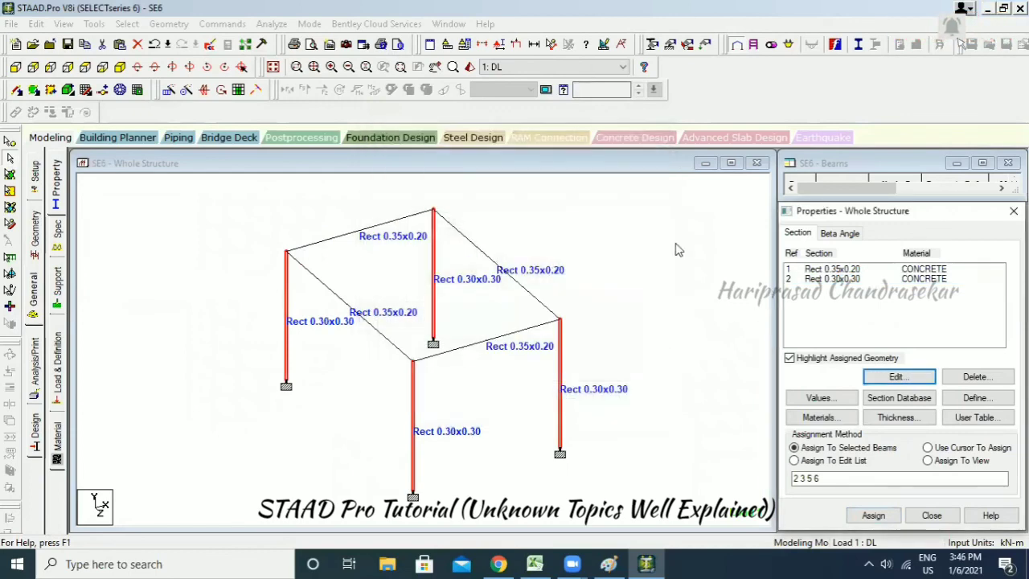
# Run the analysis and enter post-processing mode with load cases DL and LL selected.
pyautogui.click(282, 26)
pyautogui.click(291, 44)
pyautogui.click(421, 304)
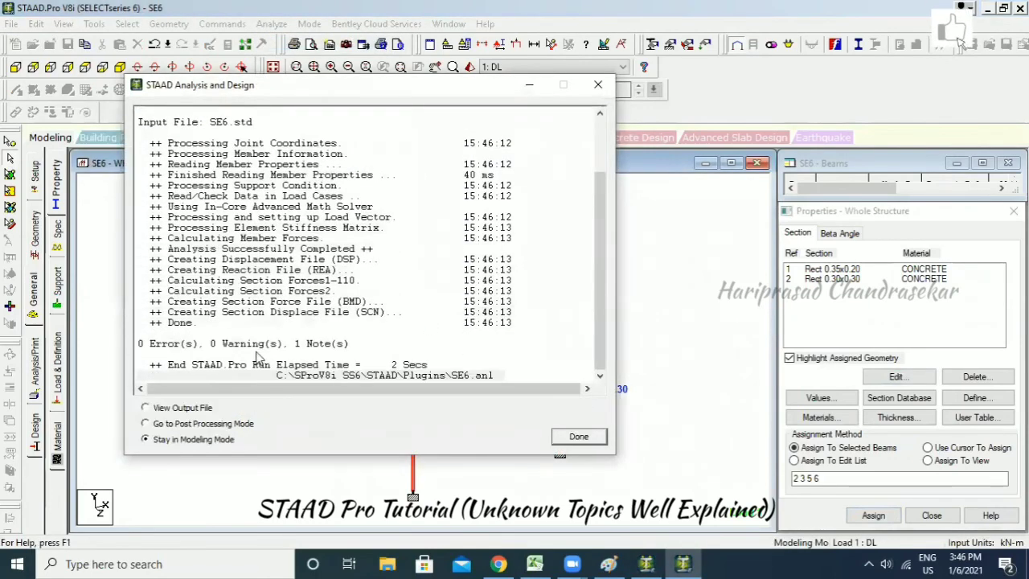
pyautogui.click(577, 437)
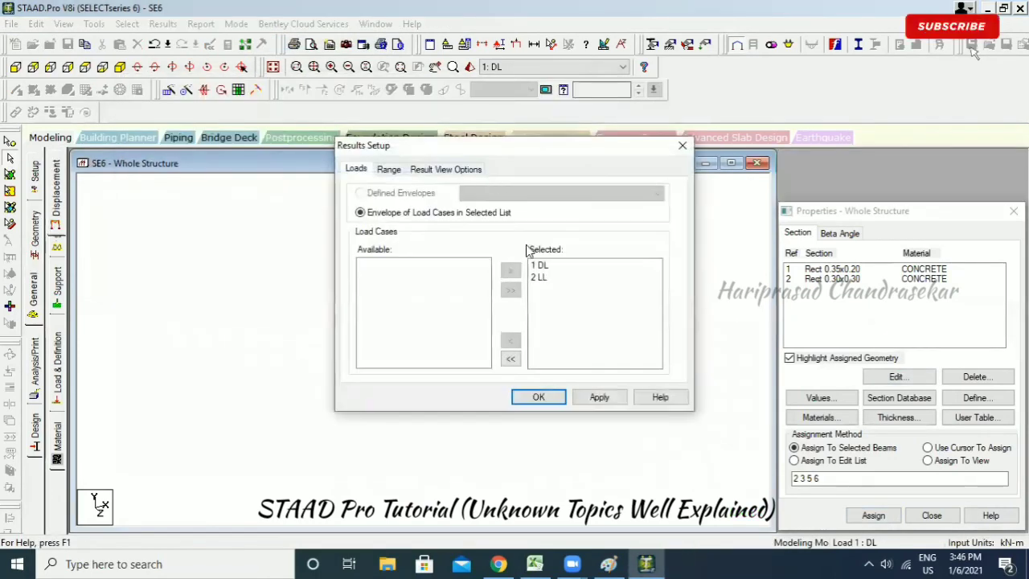
pyautogui.click(537, 395)
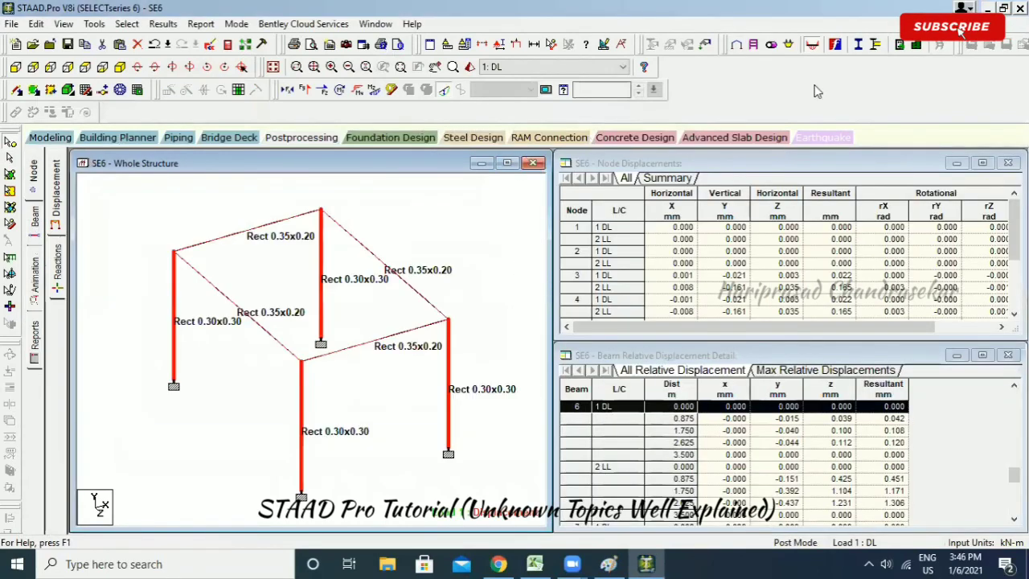
# Switch to concrete design in RC Designer and create an envelope E1 containing load cases DL and LL.
pyautogui.click(635, 138)
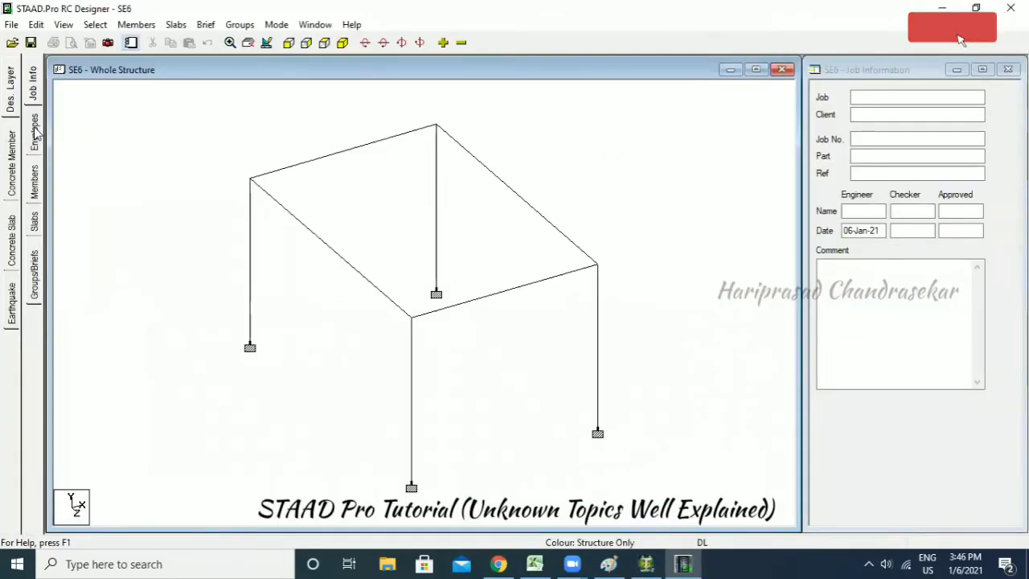
pyautogui.click(34, 128)
pyautogui.click(891, 514)
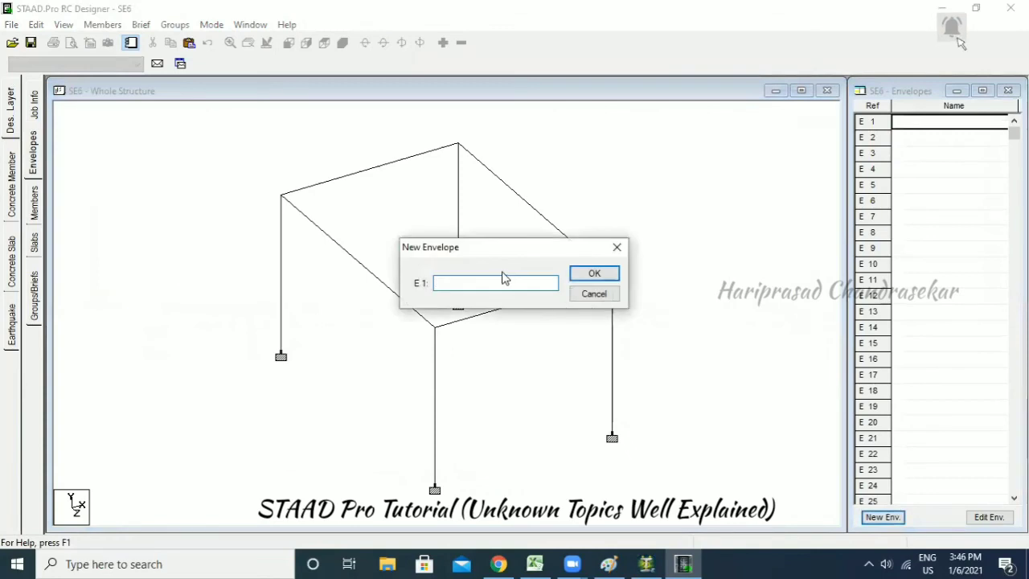
pyautogui.click(599, 274)
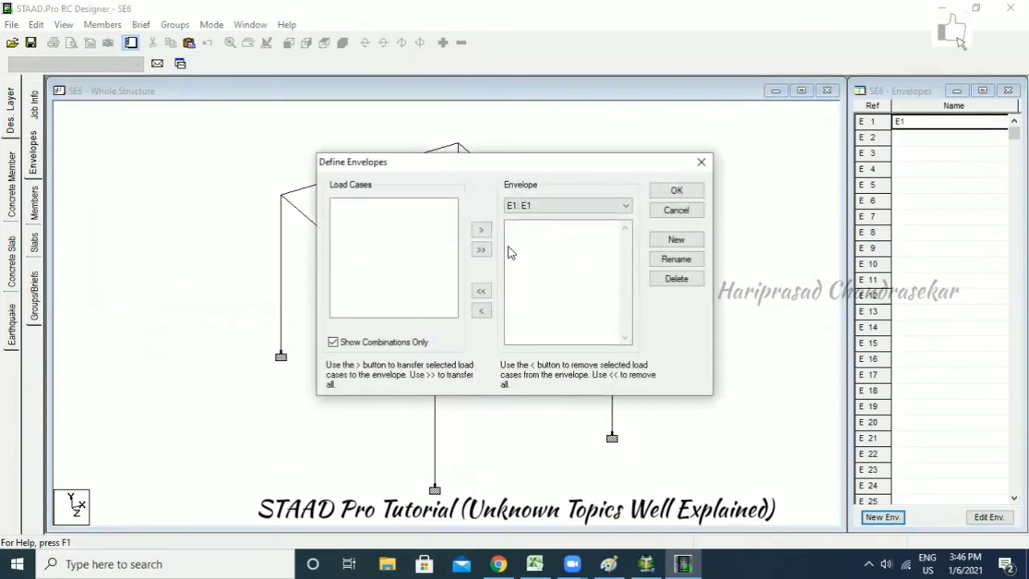
pyautogui.moveTo(387, 204); pyautogui.dragTo(389, 215)
pyautogui.click(480, 230)
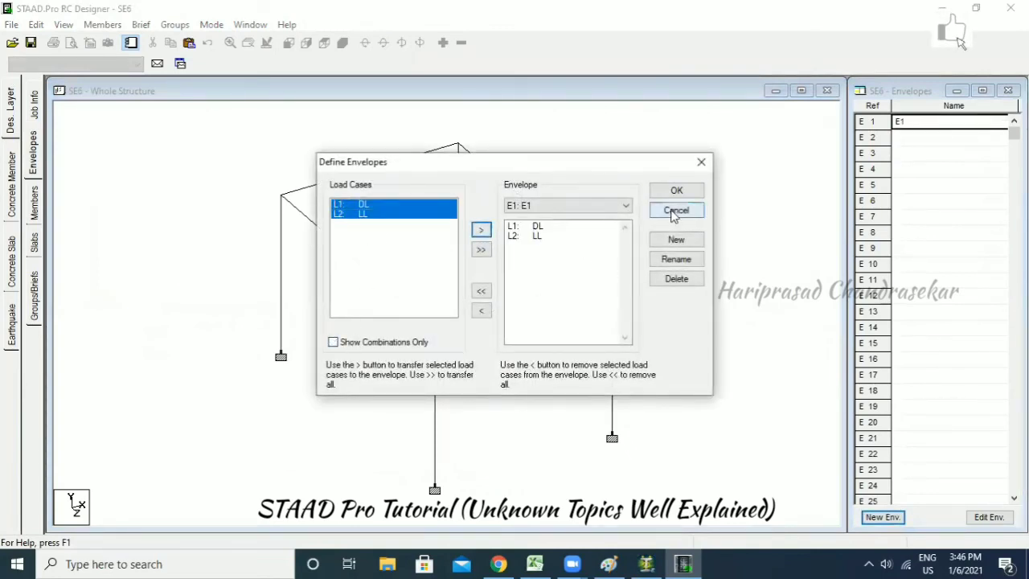
pyautogui.click(678, 192)
# Select the whole frame and automatically form its elements into concrete design members.
pyautogui.click(35, 202)
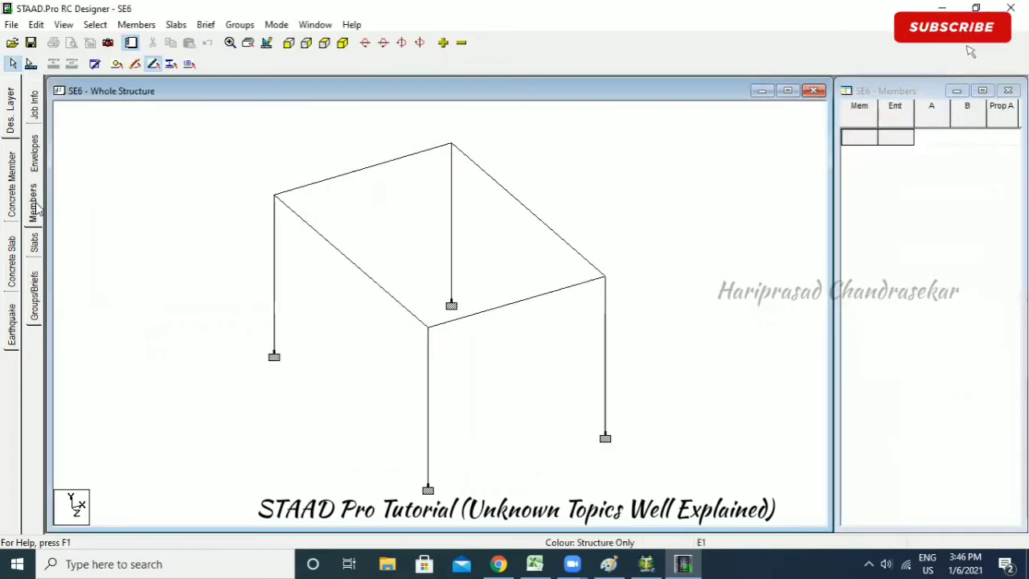
pyautogui.moveTo(166, 131); pyautogui.dragTo(230, 193)
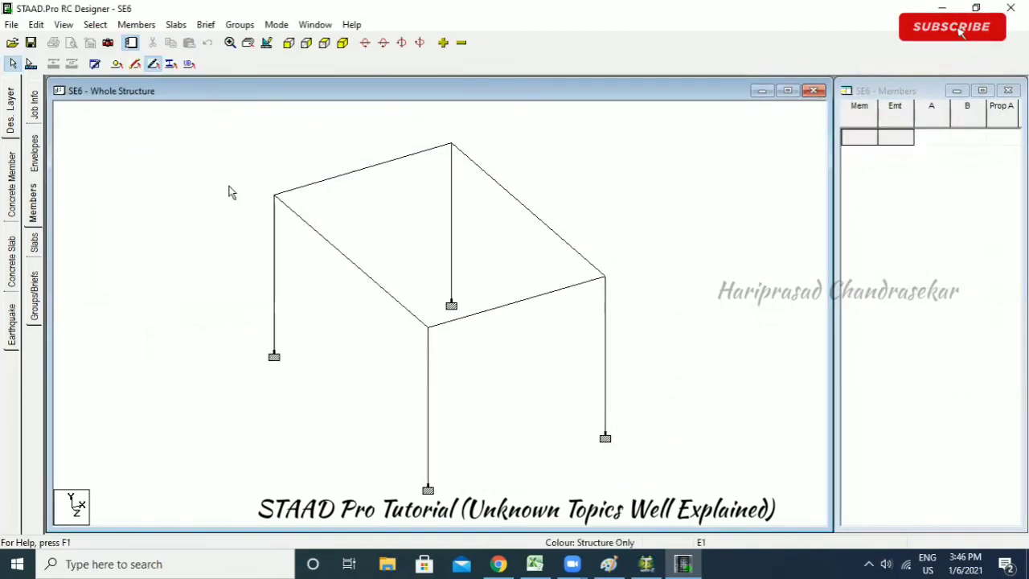
pyautogui.moveTo(236, 139); pyautogui.dragTo(681, 491)
pyautogui.click(137, 25)
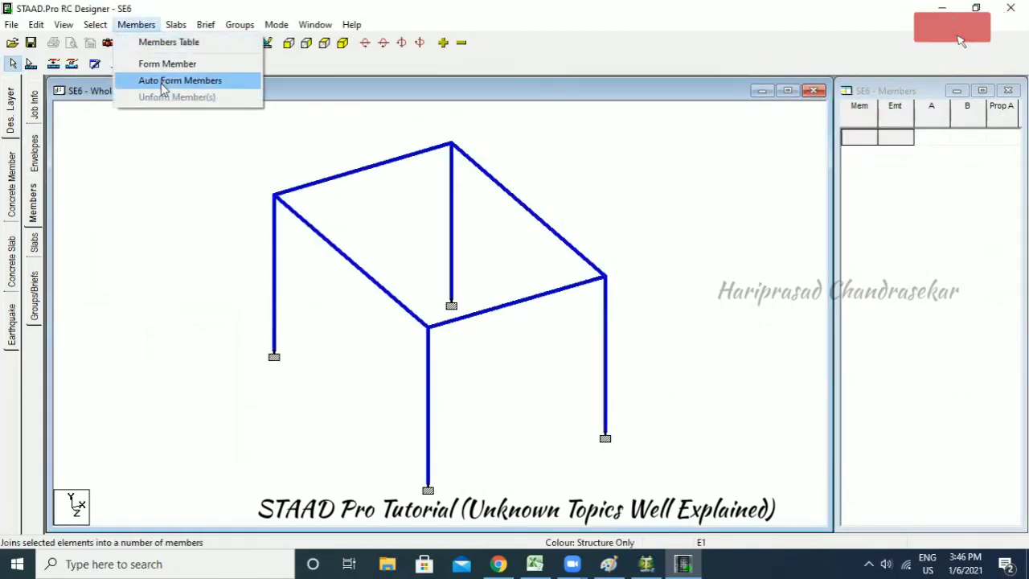
pyautogui.click(177, 80)
# Create a design brief named Beam with design code IS456 and type Beam, accepting its general, main and shear reinforcement settings.
pyautogui.click(35, 289)
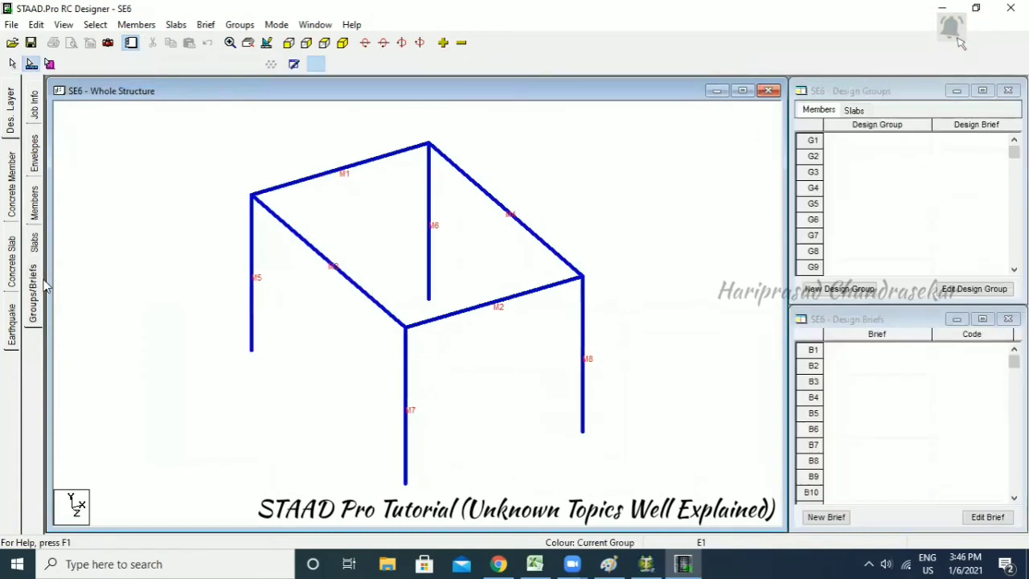
pyautogui.click(827, 517)
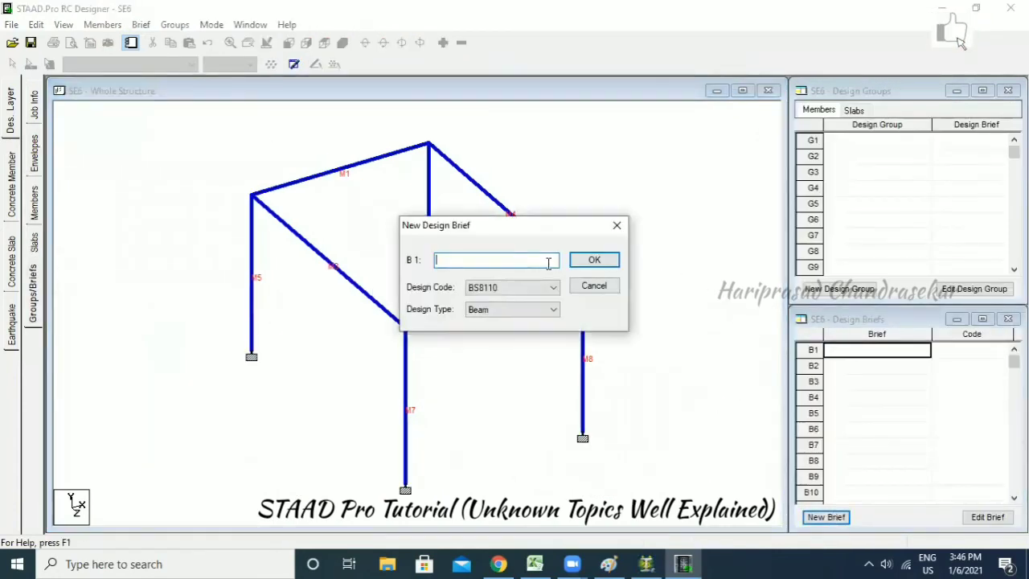
pyautogui.click(553, 287)
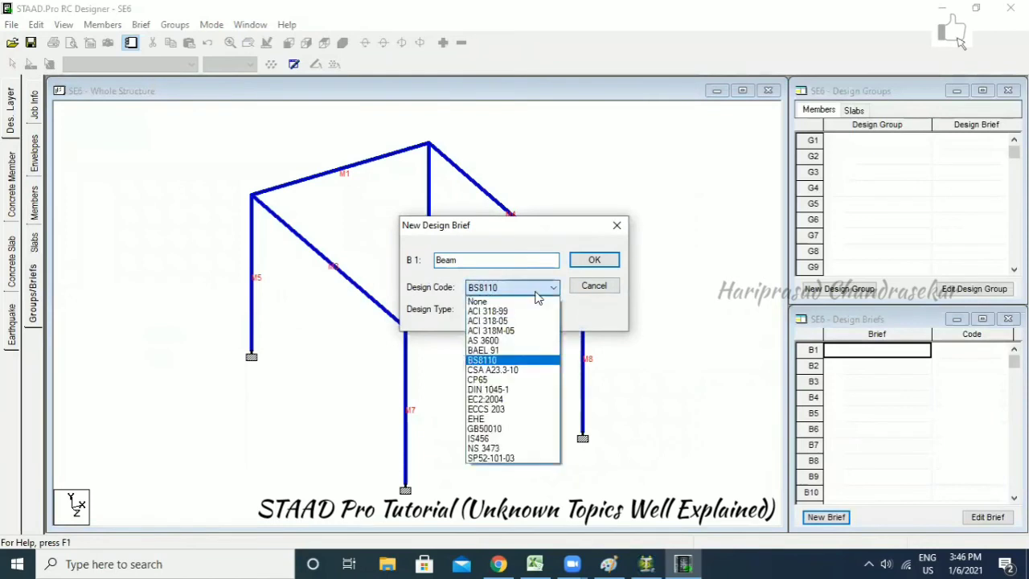
pyautogui.click(518, 436)
pyautogui.click(594, 261)
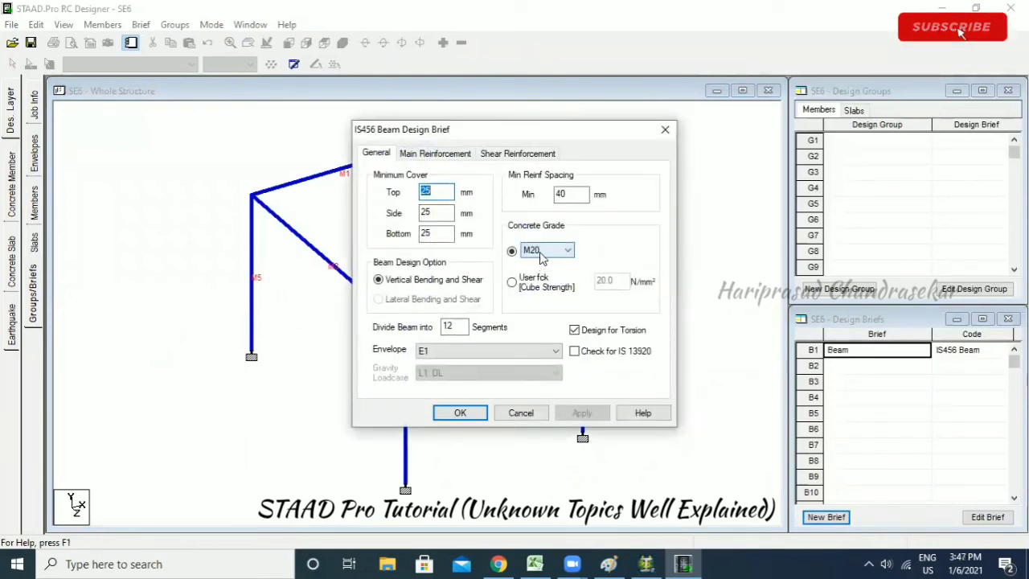
pyautogui.click(435, 153)
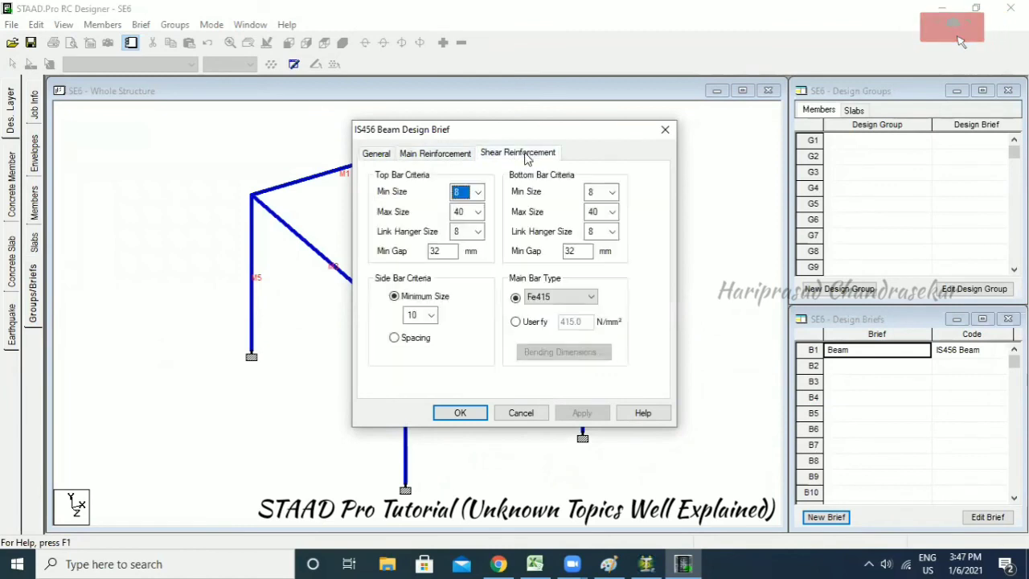
pyautogui.click(518, 153)
pyautogui.click(459, 413)
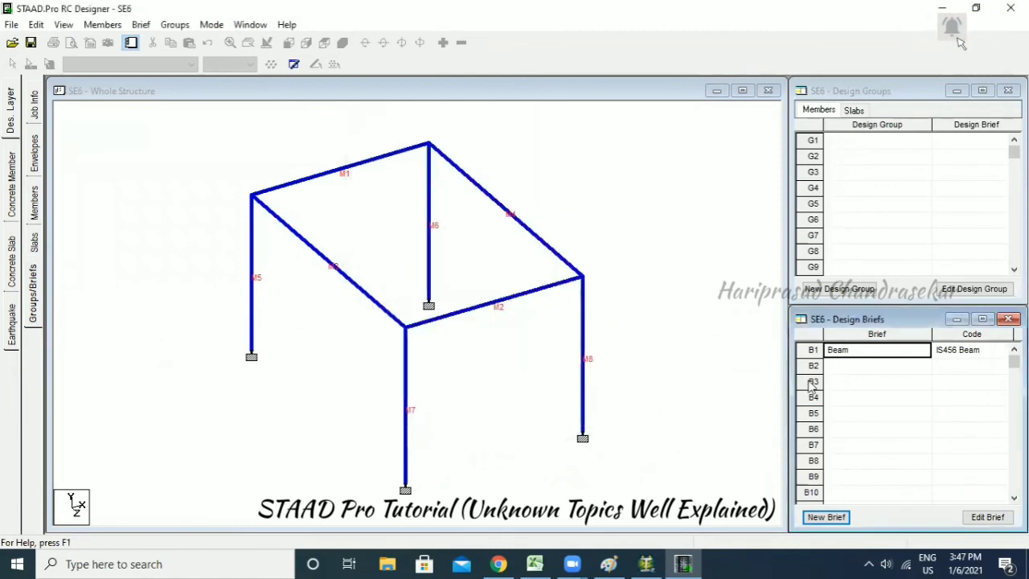
# Create an IS456 design brief named Column of type Column, with member load cases DL and LL assigned.
pyautogui.click(825, 517)
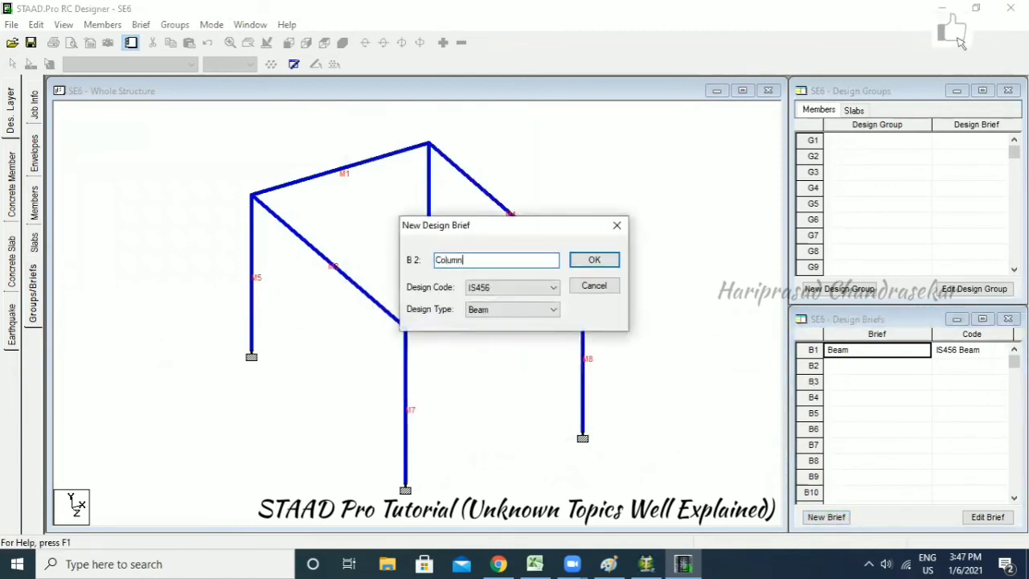
pyautogui.click(530, 309)
pyautogui.click(509, 336)
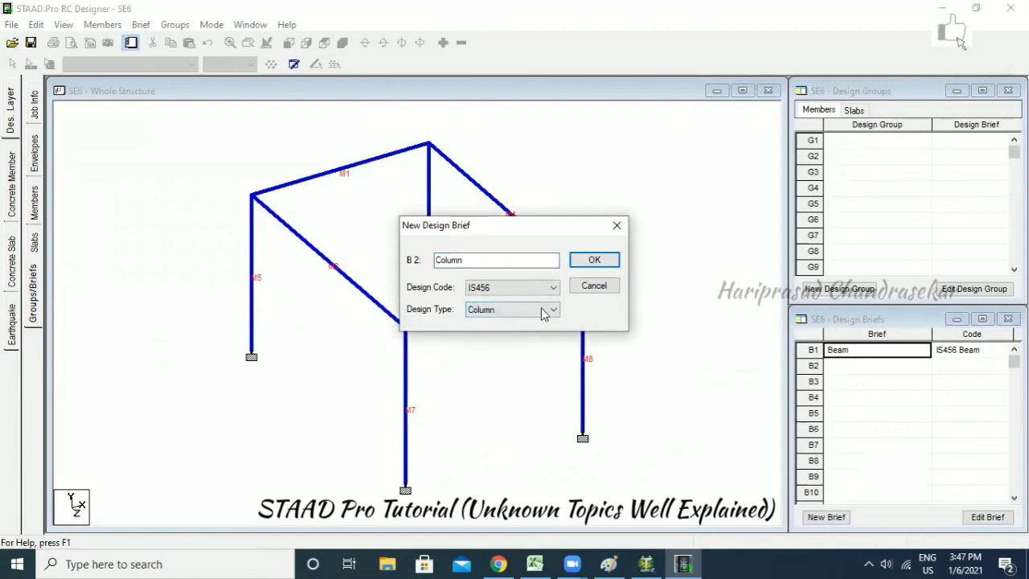
pyautogui.click(594, 260)
pyautogui.click(502, 160)
pyautogui.moveTo(430, 206); pyautogui.dragTo(431, 219)
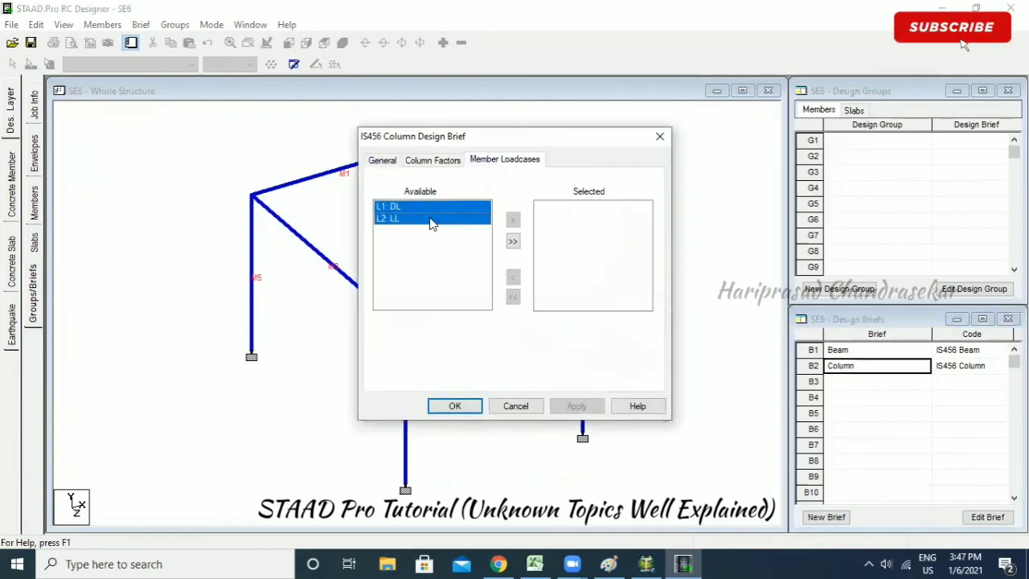
pyautogui.click(513, 219)
pyautogui.click(455, 406)
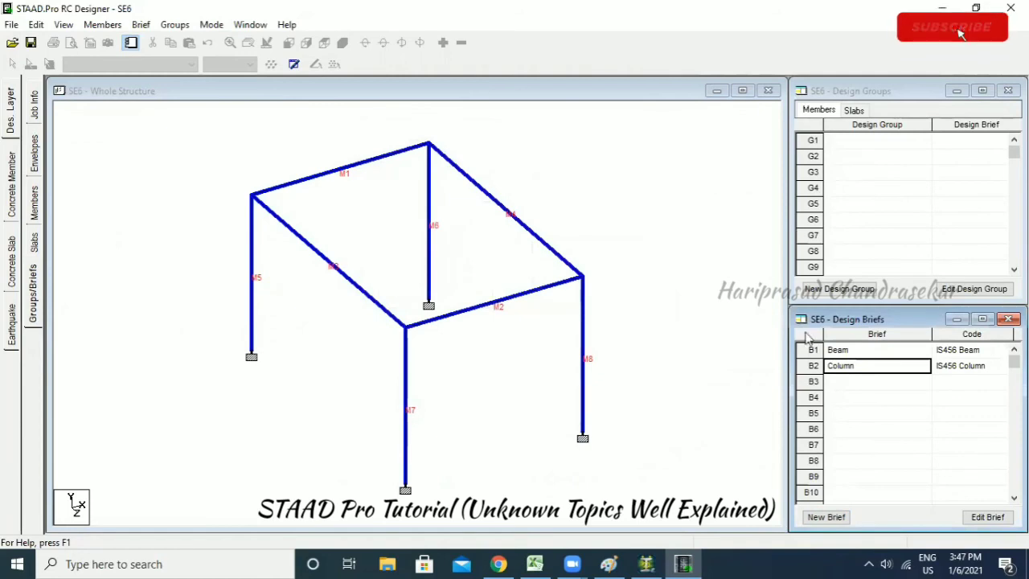
# Group the four beams M1 to M4 as Design Group 1 using the Beam brief.
pyautogui.click(340, 183)
pyautogui.keyDown('ctrl'); pyautogui.click(311, 244); pyautogui.keyUp('ctrl')
pyautogui.keyDown('ctrl'); pyautogui.click(532, 291); pyautogui.keyUp('ctrl')
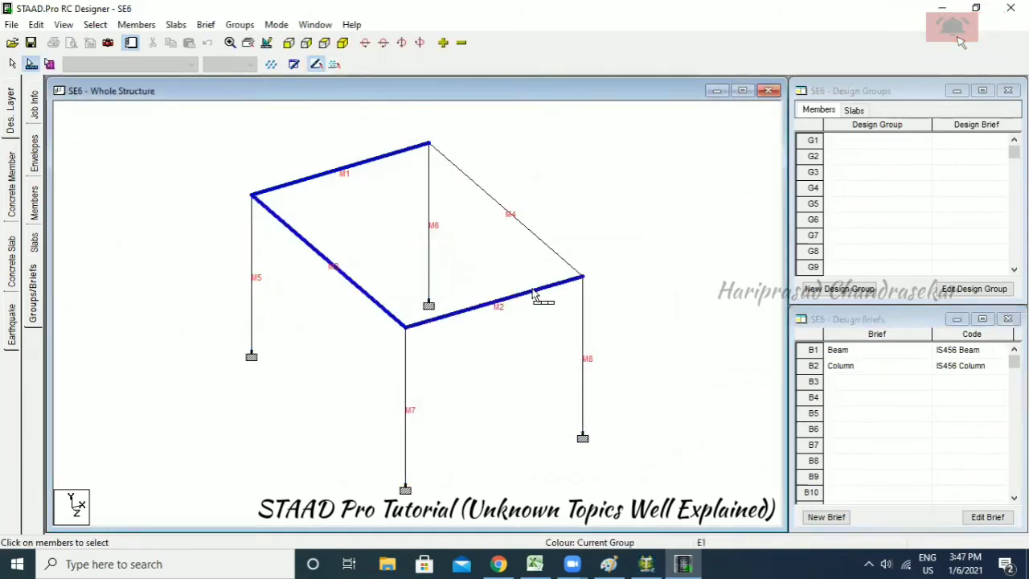
pyautogui.keyDown('ctrl'); pyautogui.click(558, 257); pyautogui.keyUp('ctrl')
pyautogui.rightClick(554, 252)
pyautogui.click(612, 343)
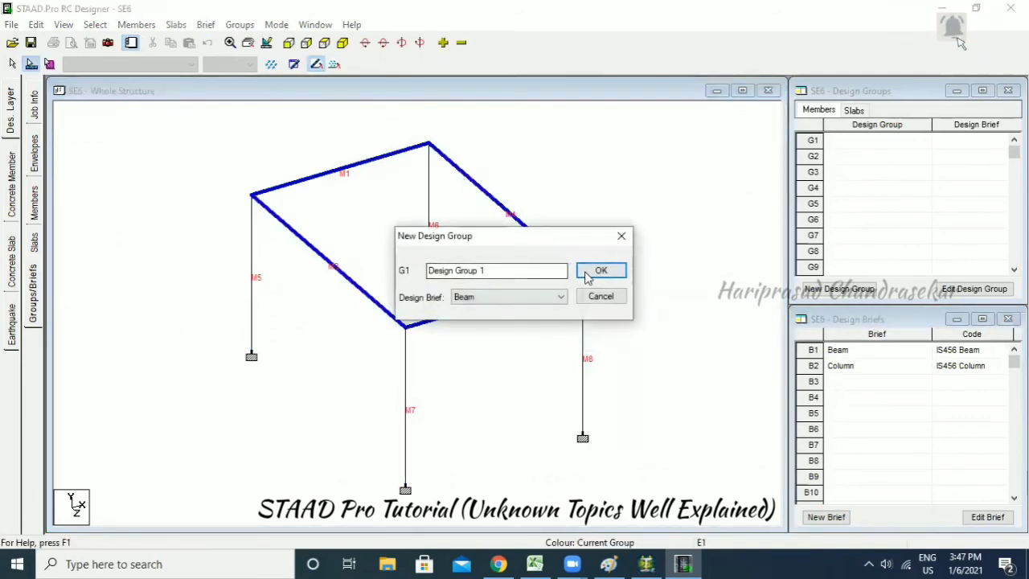
pyautogui.click(598, 271)
# Group the four columns M5 to M8 as Design Group 2 using the Column brief, and check both groups.
pyautogui.click(406, 371)
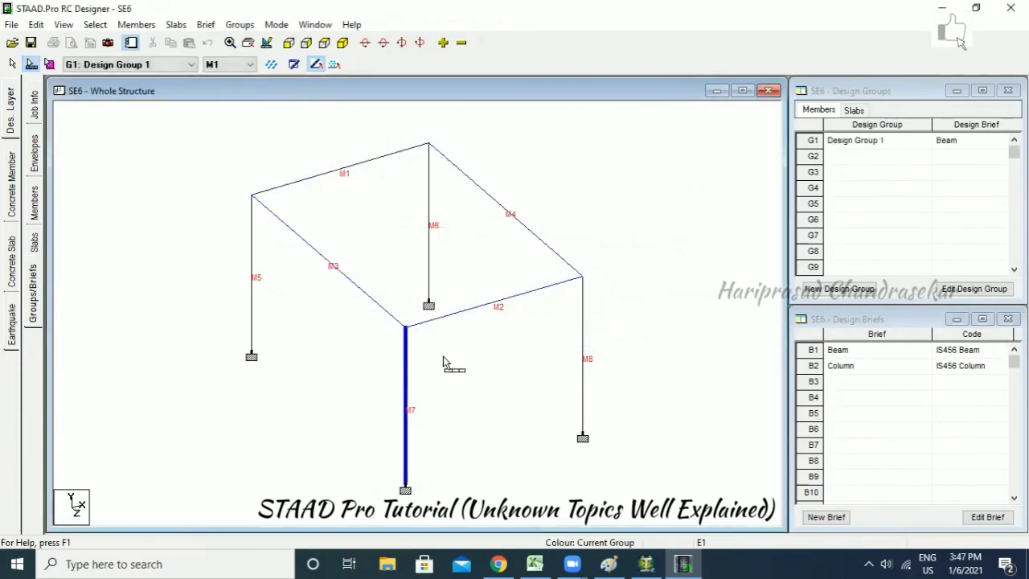
pyautogui.keyDown('ctrl'); pyautogui.click(584, 348); pyautogui.keyUp('ctrl')
pyautogui.keyDown('ctrl'); pyautogui.click(428, 241); pyautogui.keyUp('ctrl')
pyautogui.keyDown('ctrl'); pyautogui.click(250, 253); pyautogui.keyUp('ctrl')
pyautogui.rightClick(251, 249)
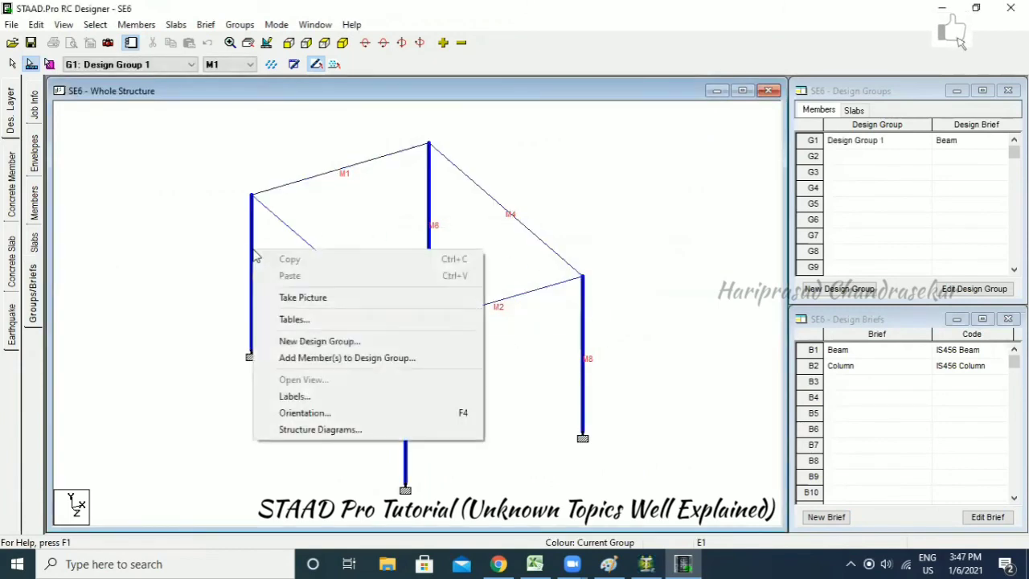
pyautogui.click(348, 346)
pyautogui.click(522, 297)
pyautogui.click(510, 322)
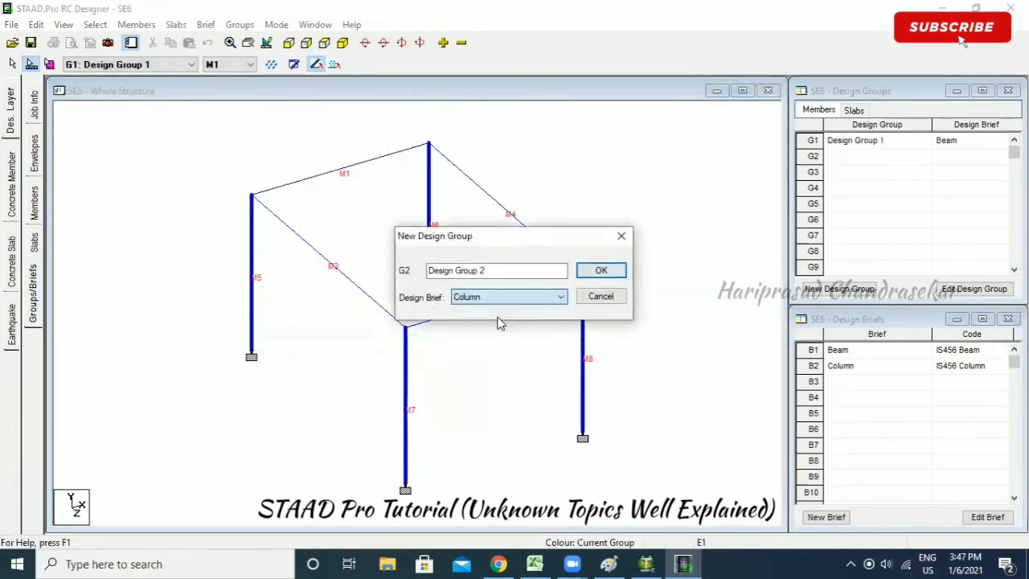
pyautogui.click(600, 270)
pyautogui.click(812, 142)
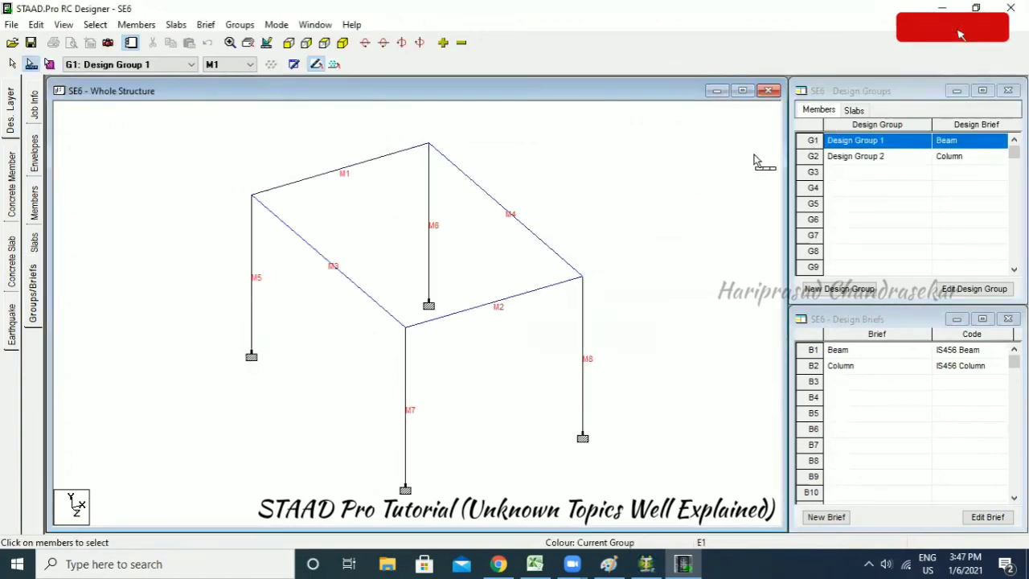
pyautogui.click(813, 156)
pyautogui.click(271, 127)
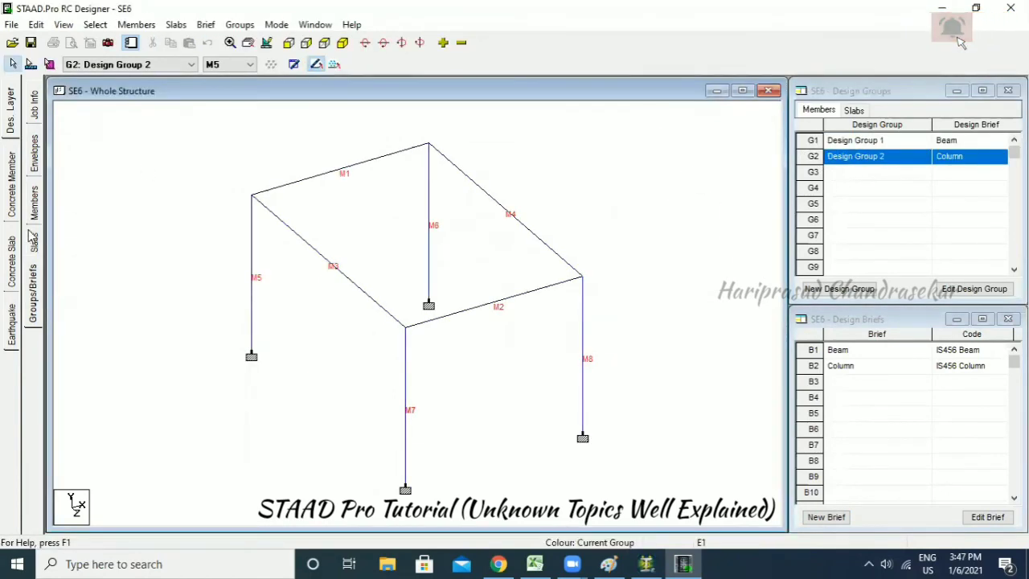
# Switch to concrete member design and design beams M1 to M4 of Design Group 1.
pyautogui.click(11, 186)
pyautogui.click(121, 64)
pyautogui.click(118, 79)
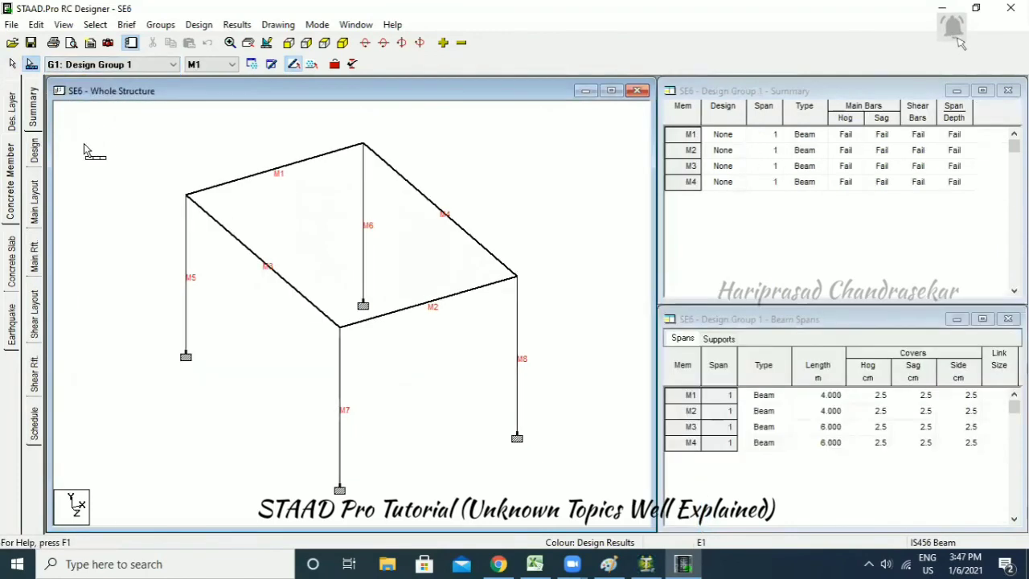
pyautogui.click(35, 151)
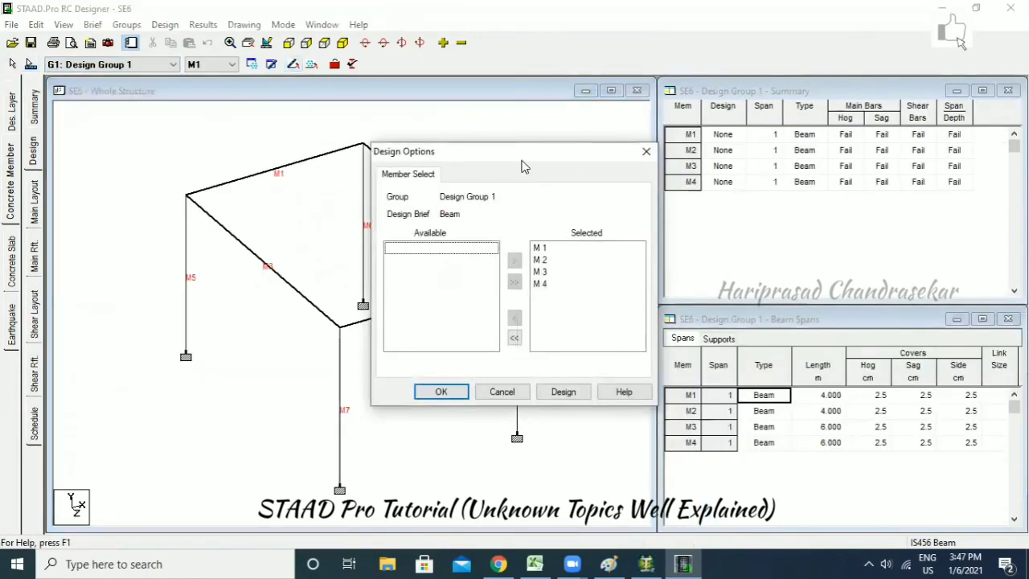
pyautogui.moveTo(521, 166); pyautogui.dragTo(386, 167)
pyautogui.click(428, 392)
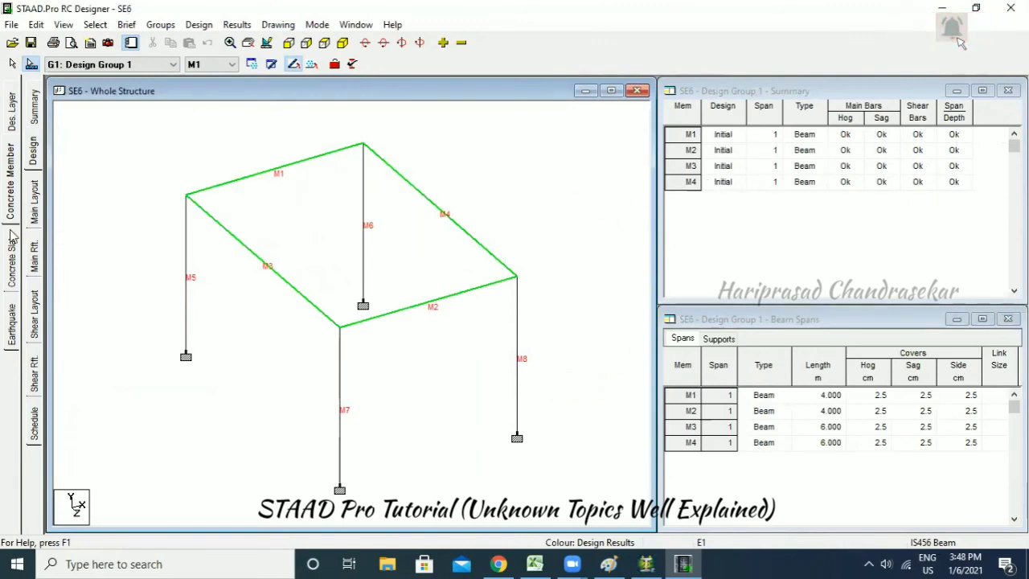
# Make Design Group 2 current and design its columns M5 to M8.
pyautogui.click(32, 156)
pyautogui.click(645, 151)
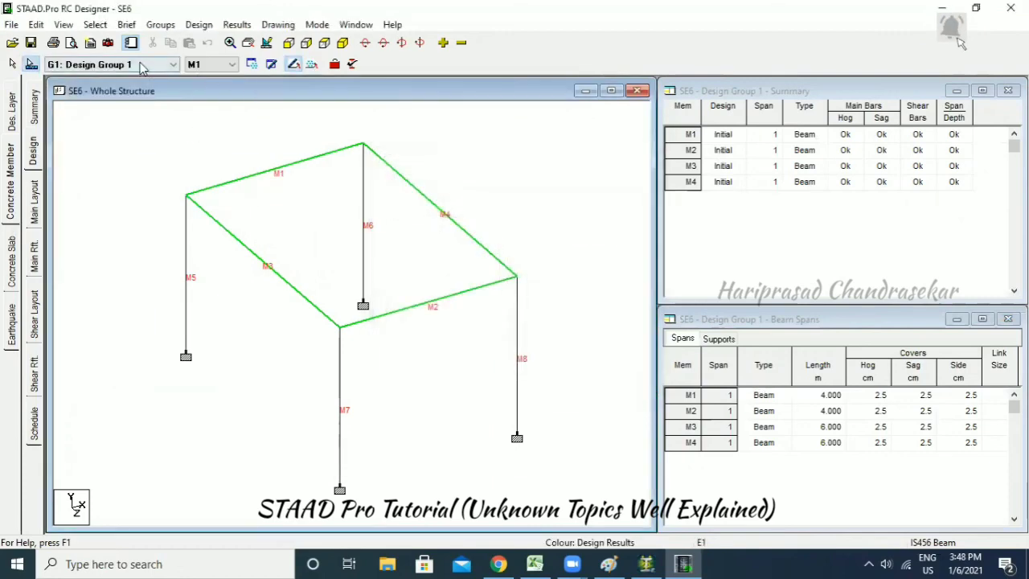
pyautogui.click(173, 64)
pyautogui.click(80, 89)
pyautogui.click(35, 183)
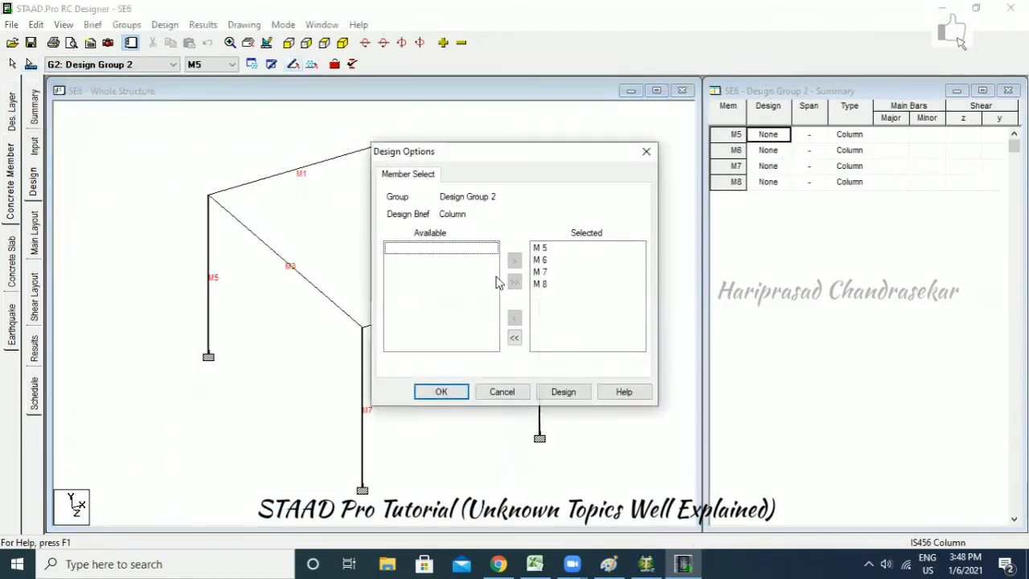
pyautogui.click(563, 390)
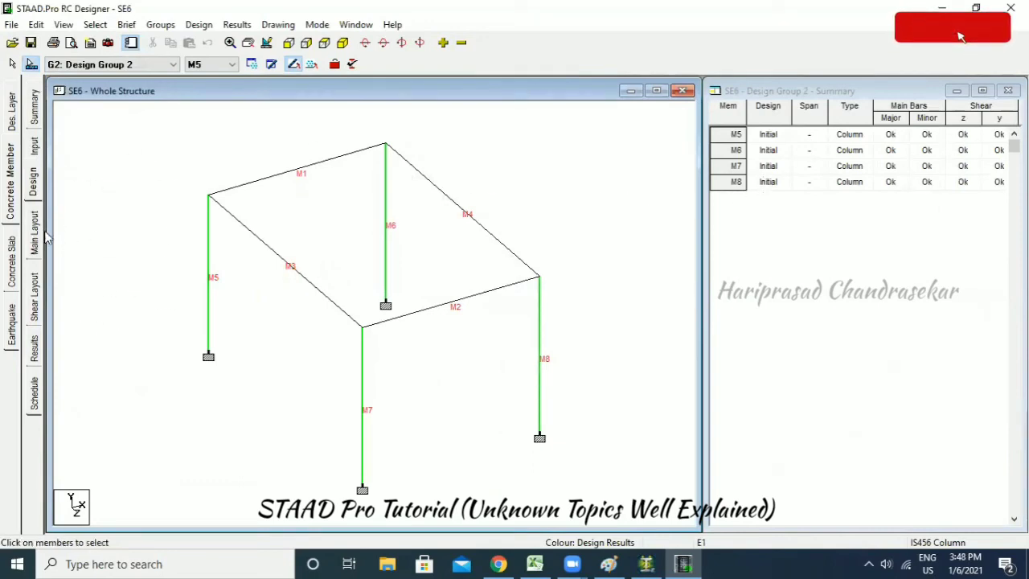
# Return to Design Group 1 and examine beam M1's main reinforcement layout, bar layers and cross-section at the beam's end.
pyautogui.click(105, 66)
pyautogui.click(101, 78)
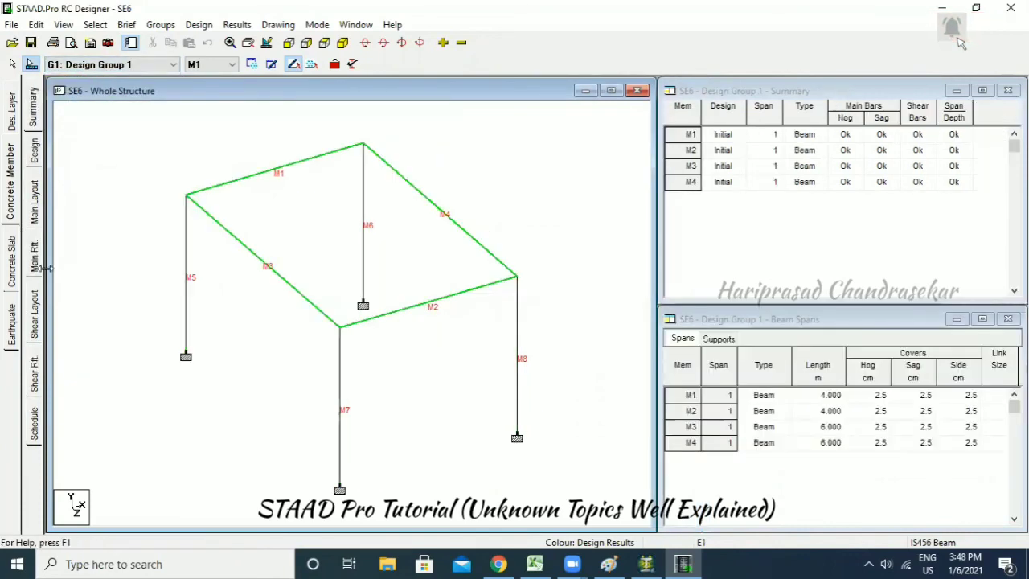
pyautogui.click(34, 210)
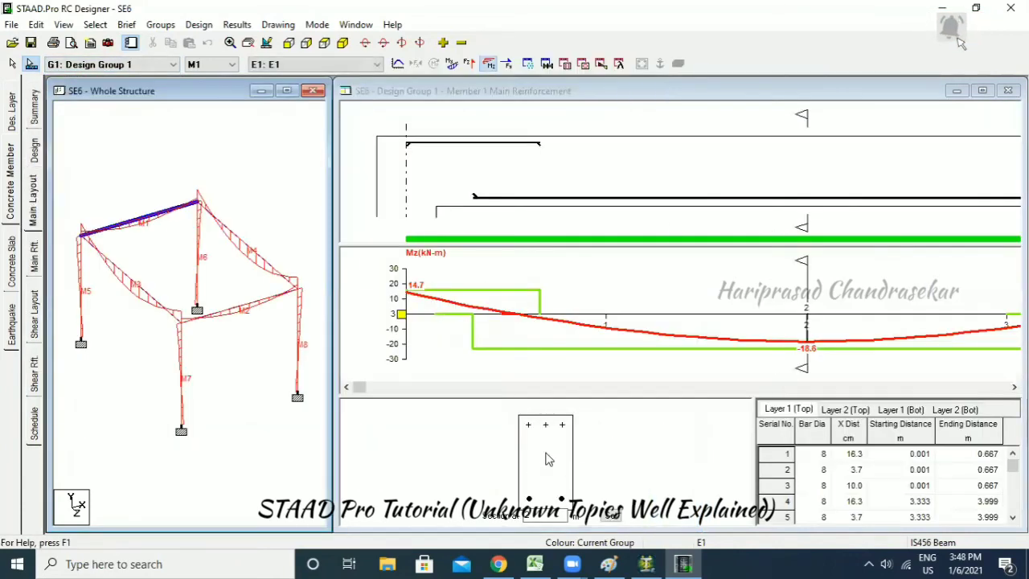
pyautogui.click(913, 411)
pyautogui.click(845, 411)
pyautogui.click(788, 410)
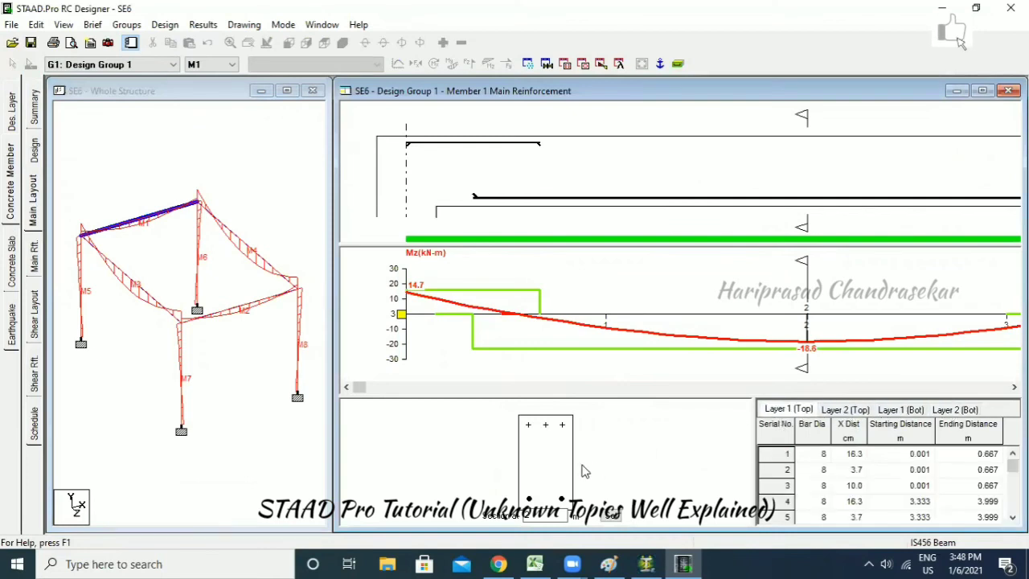
pyautogui.click(616, 516)
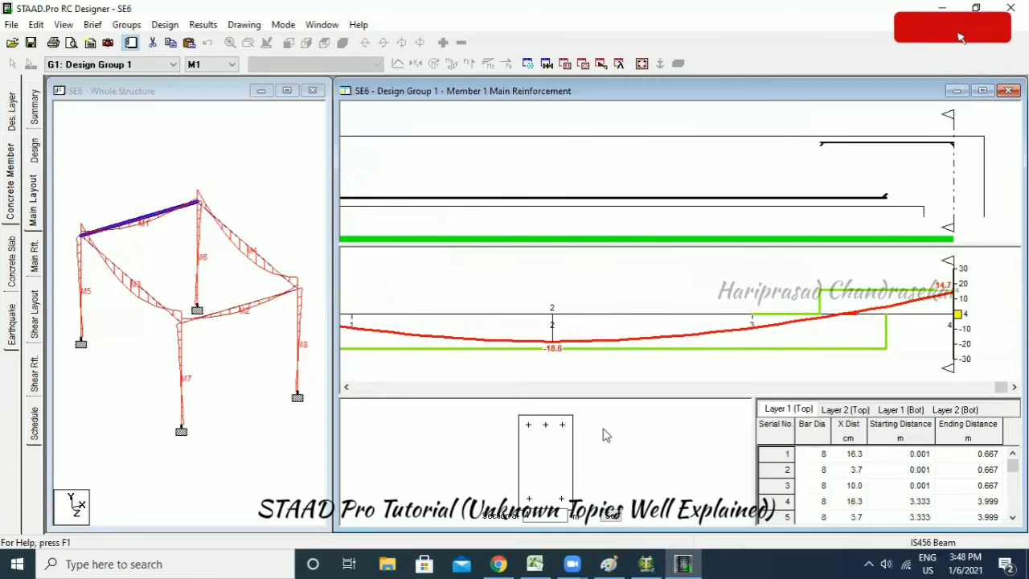
# Review beam M1's main reinforcement results, shear link layout and shear reinforcement zones.
pyautogui.click(36, 259)
pyautogui.click(36, 322)
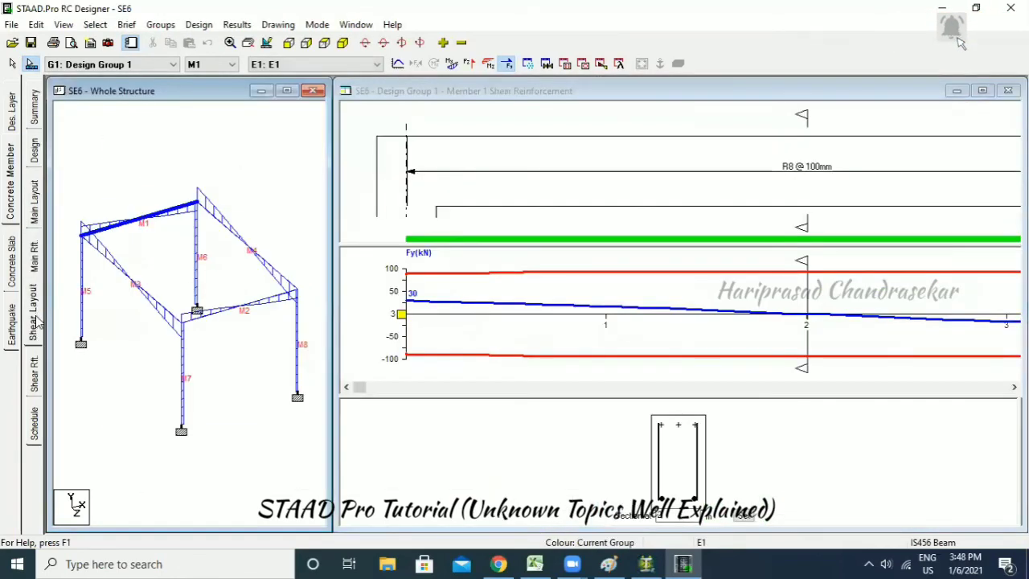
pyautogui.click(35, 374)
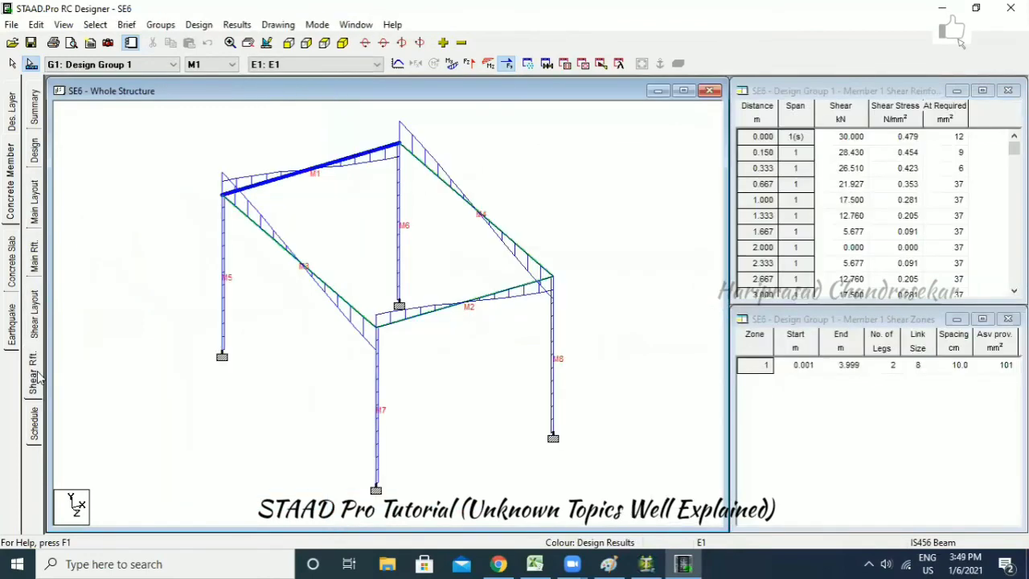
pyautogui.click(172, 231)
# Open beam M1's bar schedule and check the drawing export format options, leaving without exporting.
pyautogui.click(33, 418)
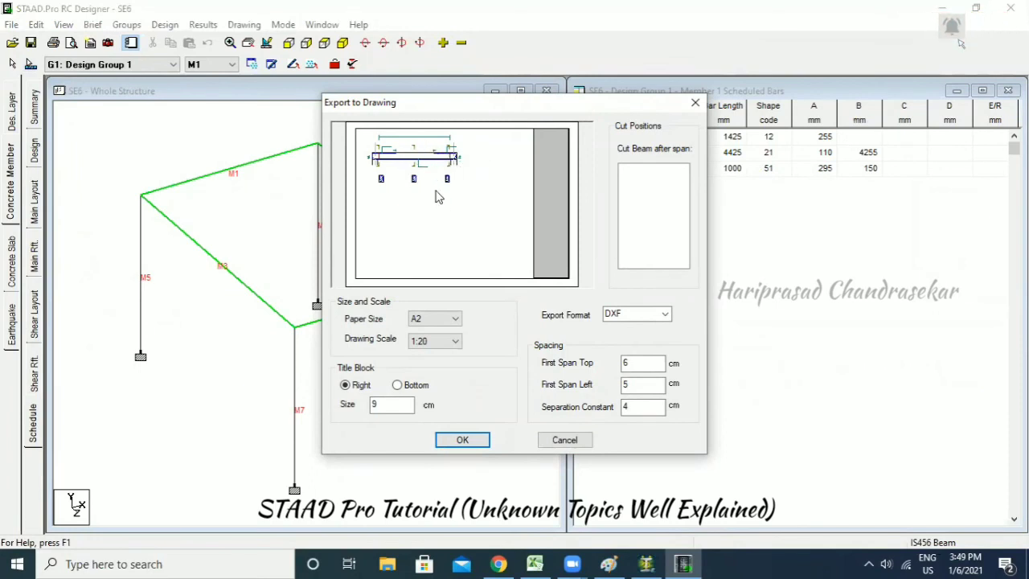
pyautogui.click(655, 314)
pyautogui.click(653, 316)
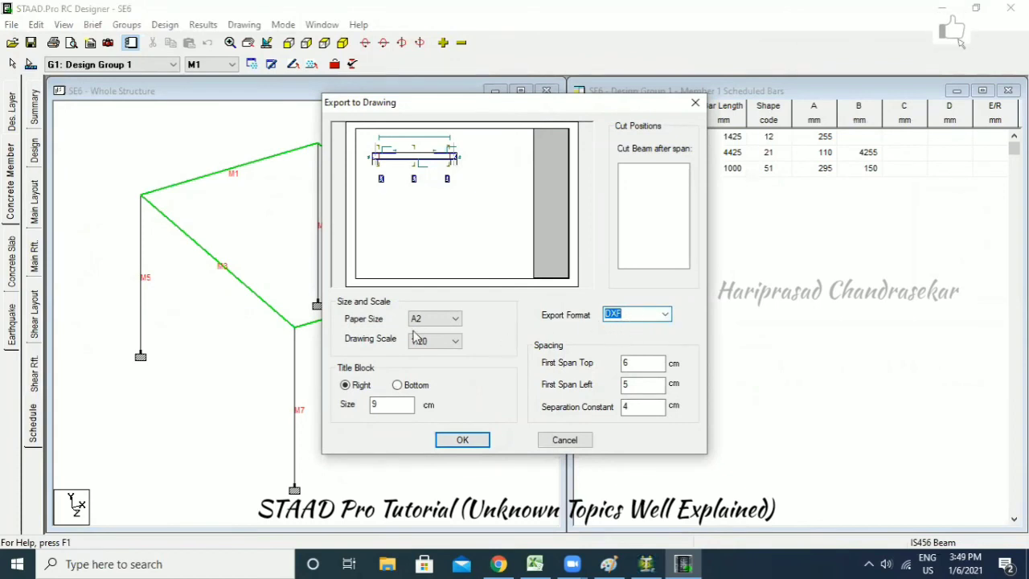
pyautogui.click(565, 440)
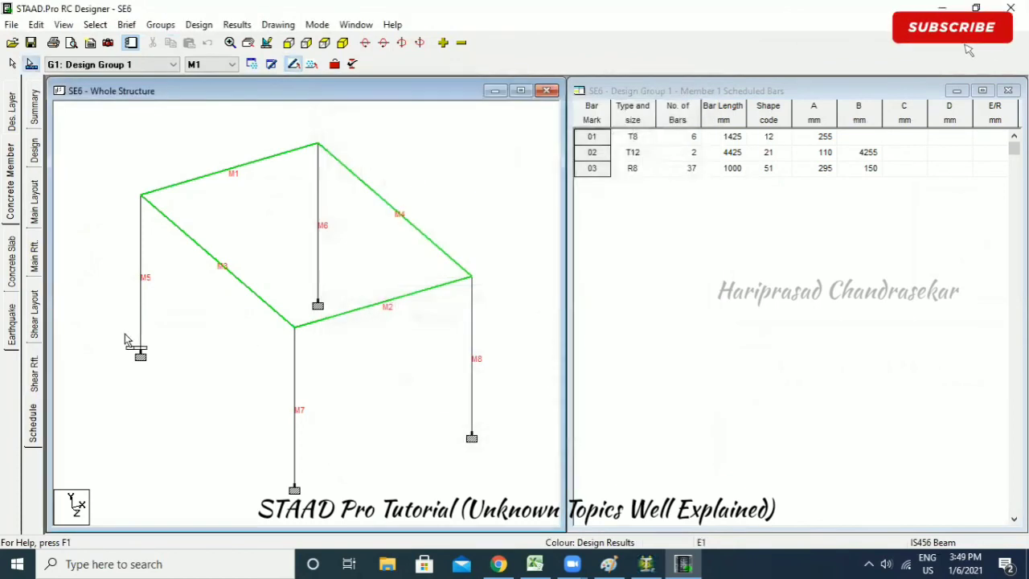
# Make Design Group 2 current and examine column M5's main reinforcement layout and cross-section, without rerunning the design.
pyautogui.click(203, 190)
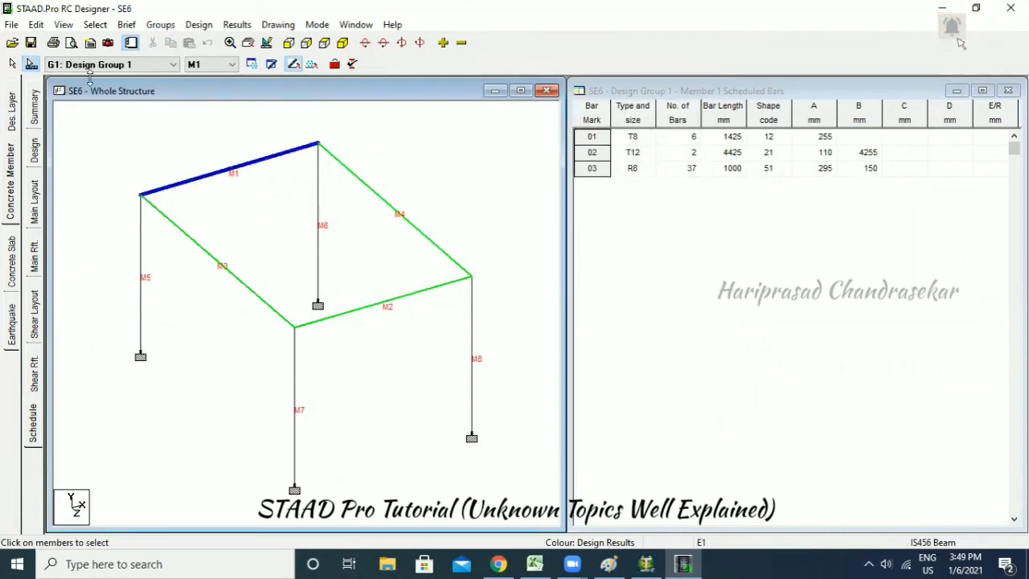
pyautogui.click(90, 66)
pyautogui.click(81, 82)
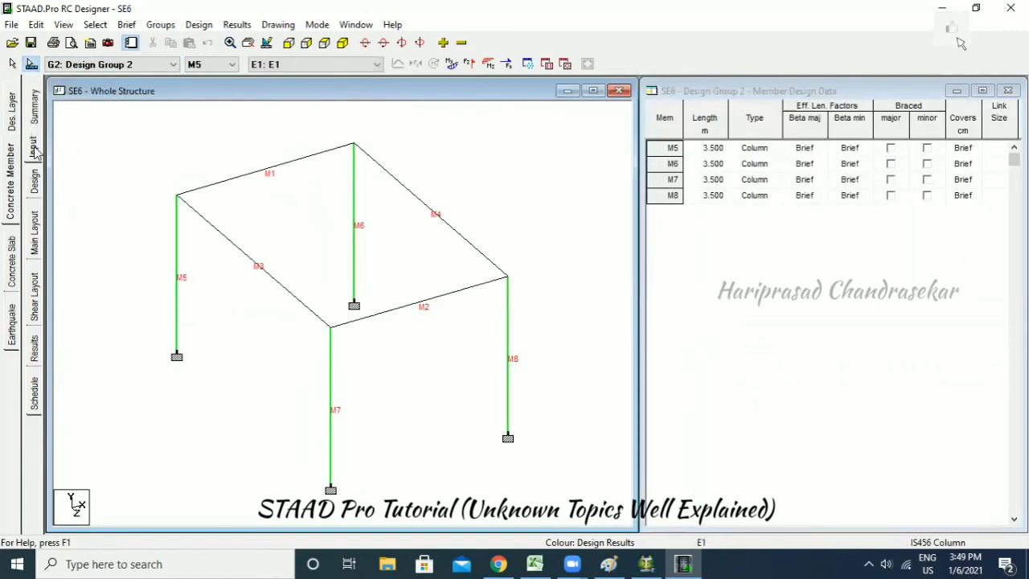
pyautogui.click(34, 177)
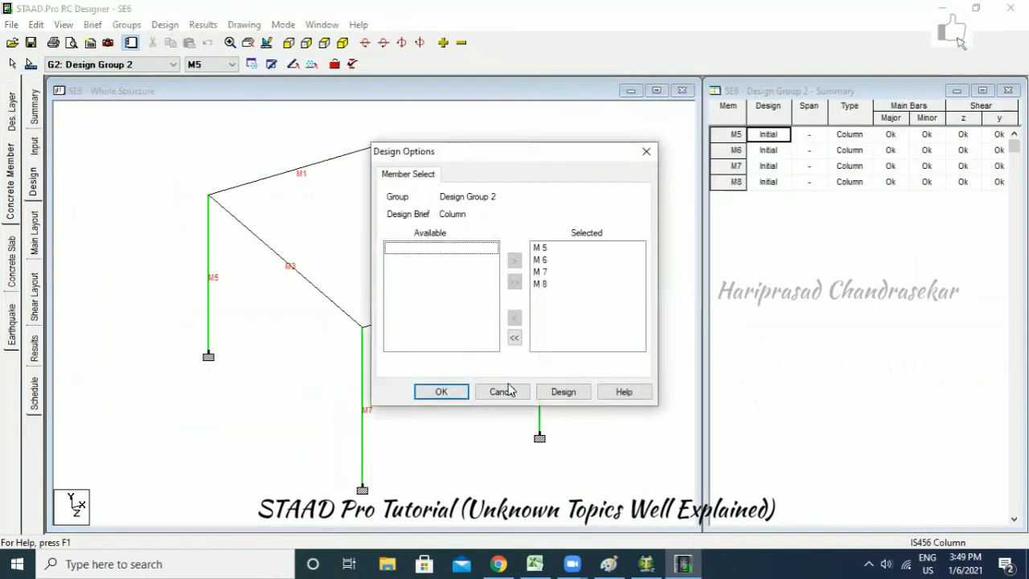
pyautogui.click(503, 389)
pyautogui.click(35, 233)
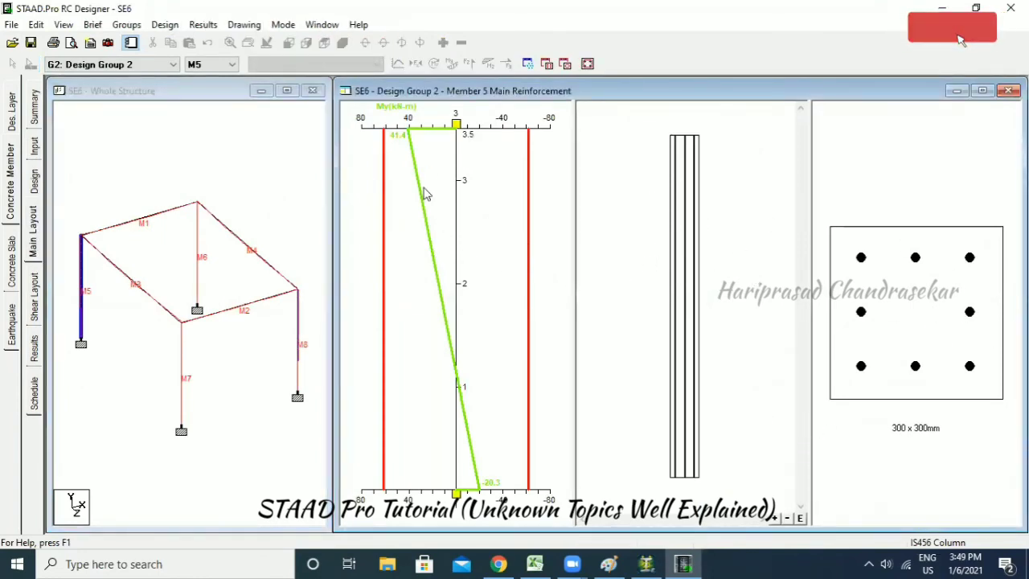
# Examine column M5's shear link layout and cross-section, and review the main and shear reinforcement results for Design Group 2.
pyautogui.click(35, 299)
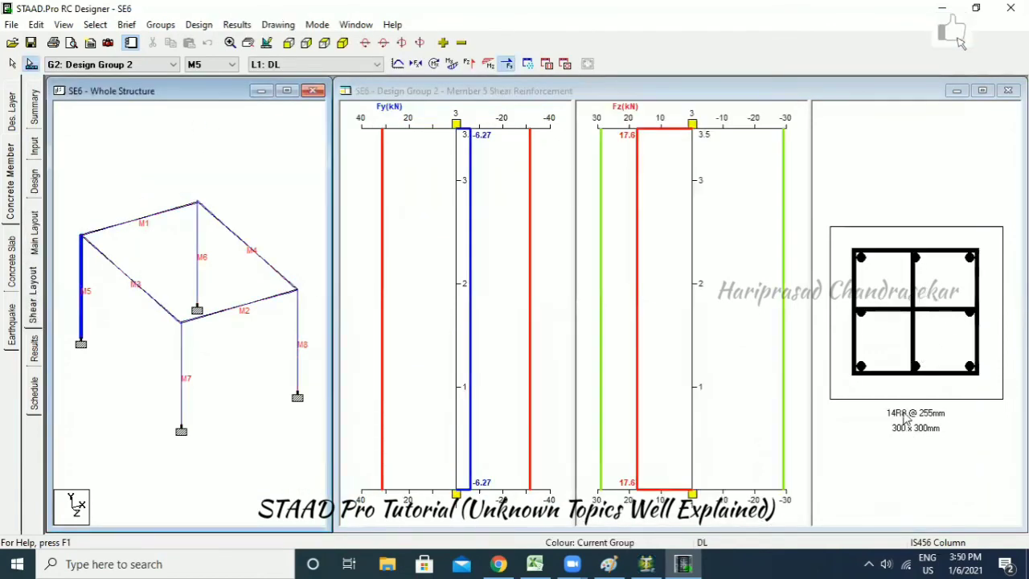
pyautogui.click(889, 196)
pyautogui.moveTo(915, 311)
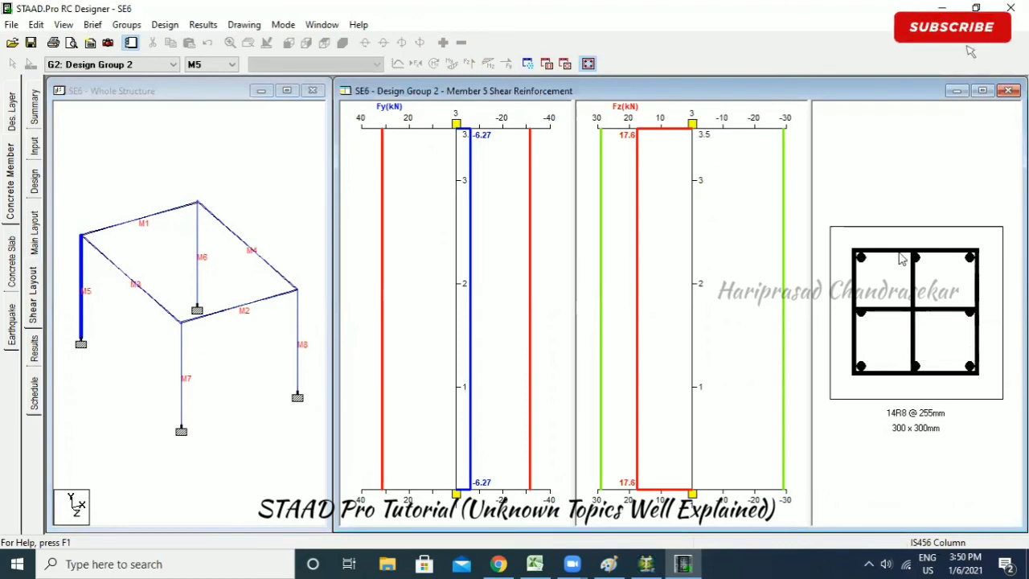
pyautogui.moveTo(902, 255)
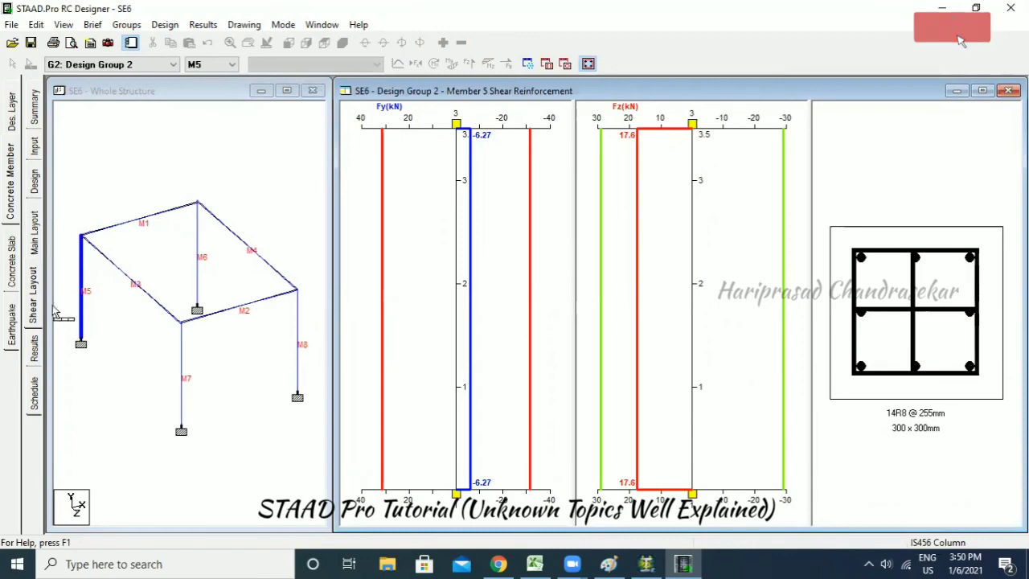
pyautogui.click(37, 384)
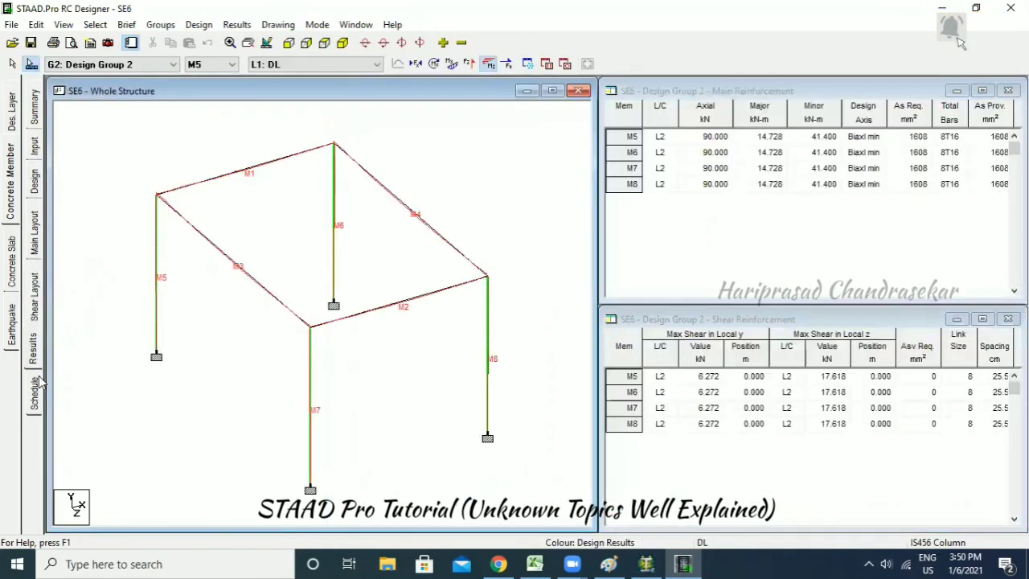
# Open column M5's bar schedule and check the drawing export format options, leaving without exporting.
pyautogui.click(40, 384)
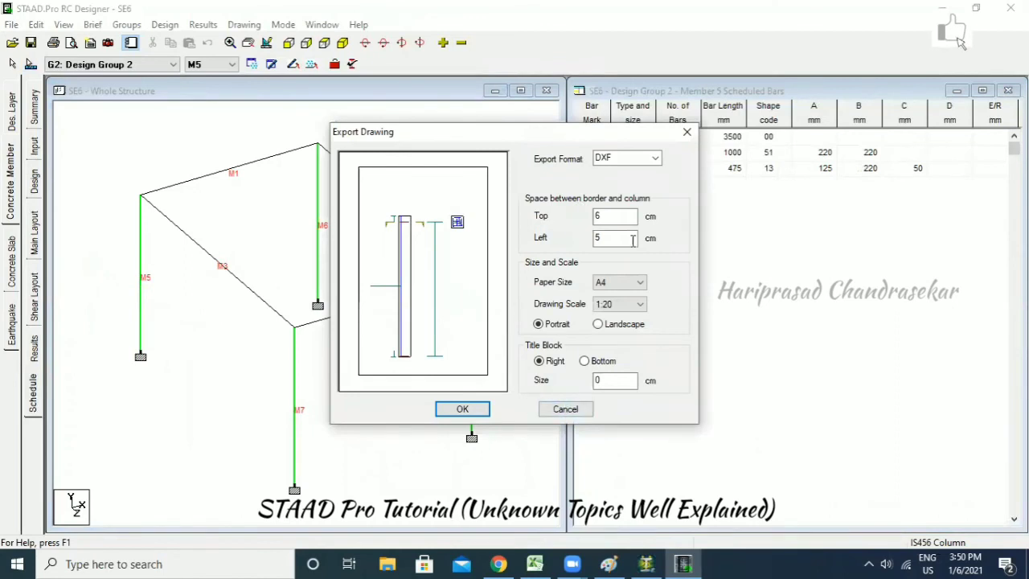
pyautogui.click(653, 159)
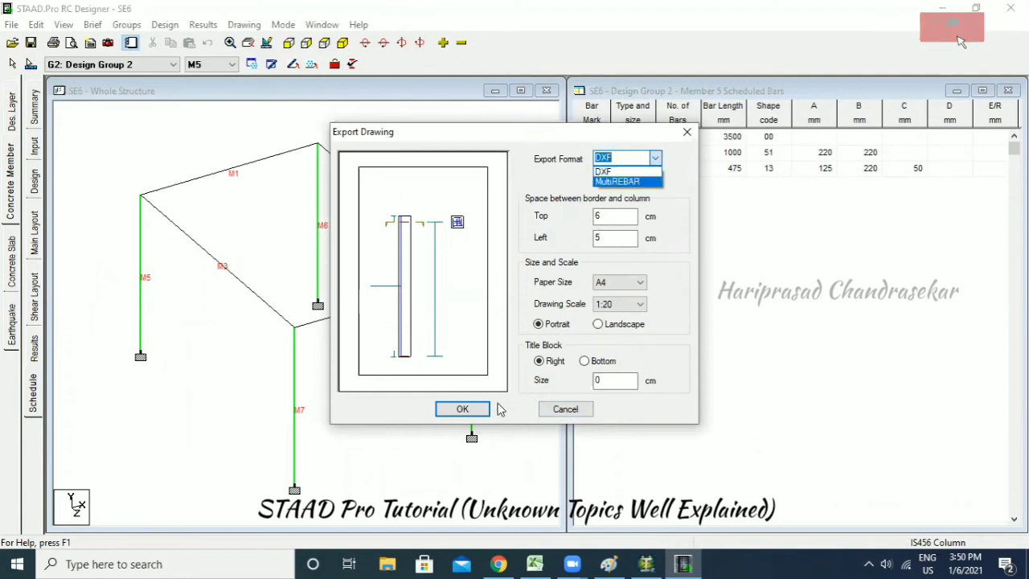
pyautogui.click(565, 409)
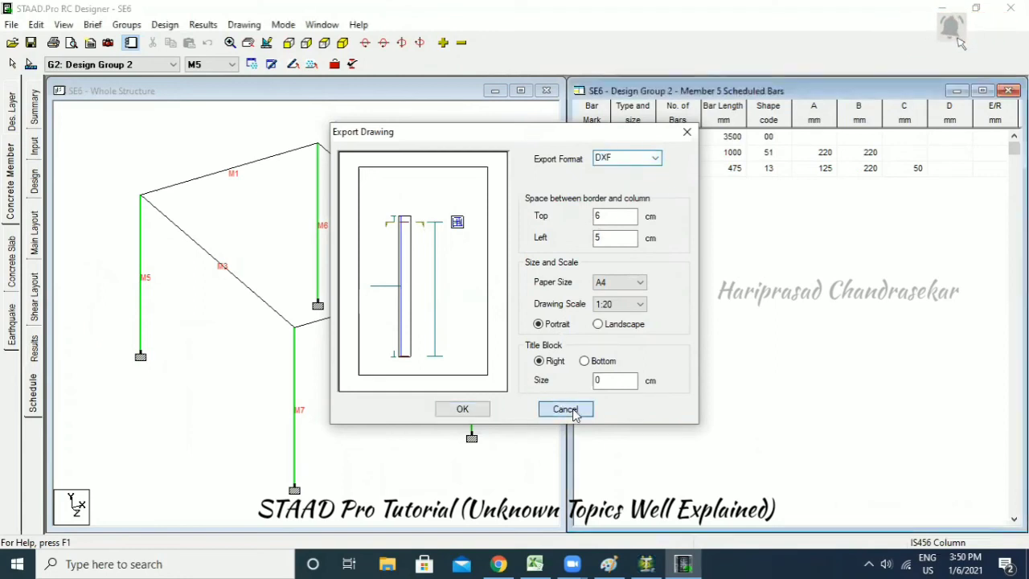
pyautogui.click(565, 410)
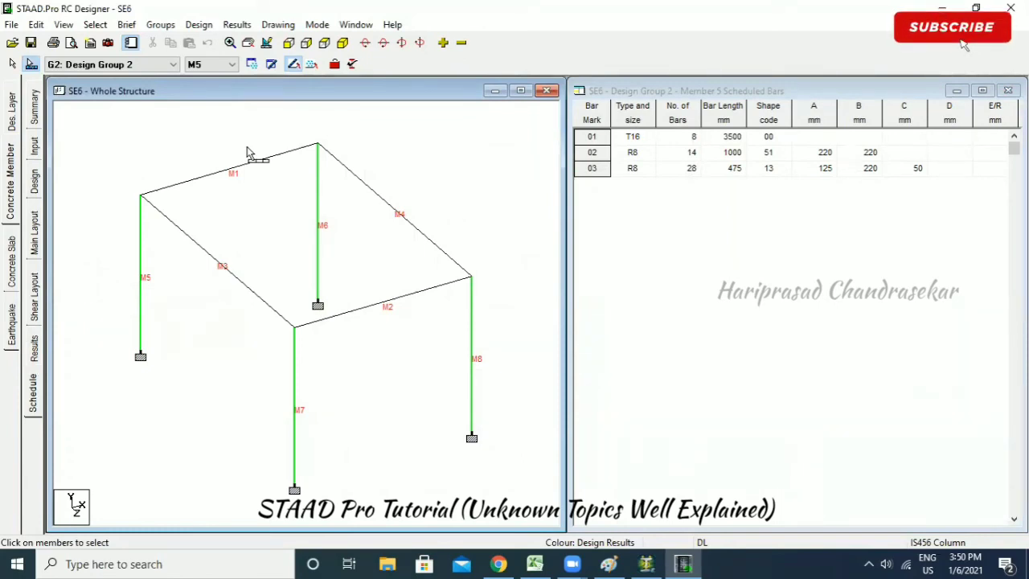
pyautogui.click(316, 25)
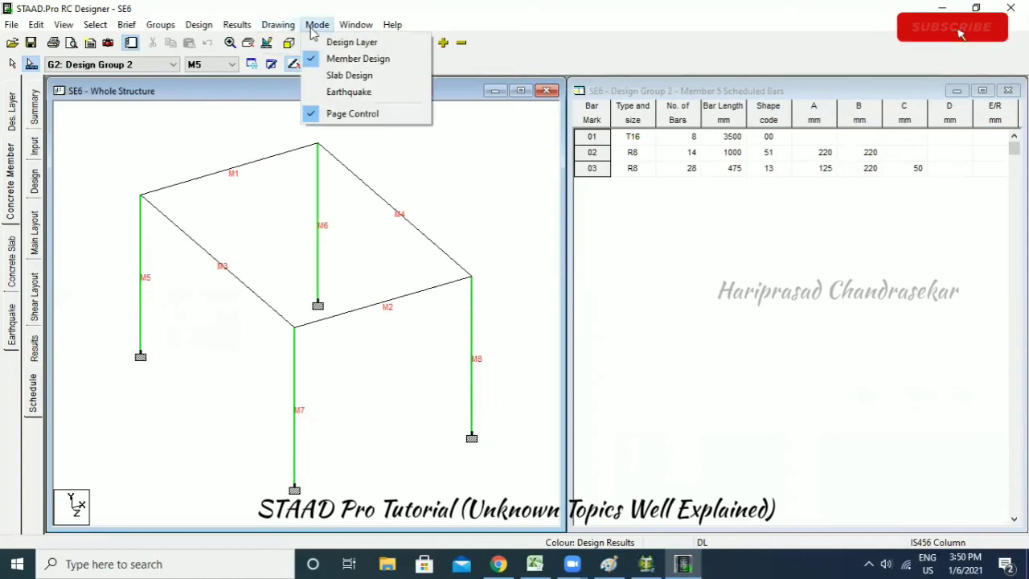
pyautogui.click(268, 117)
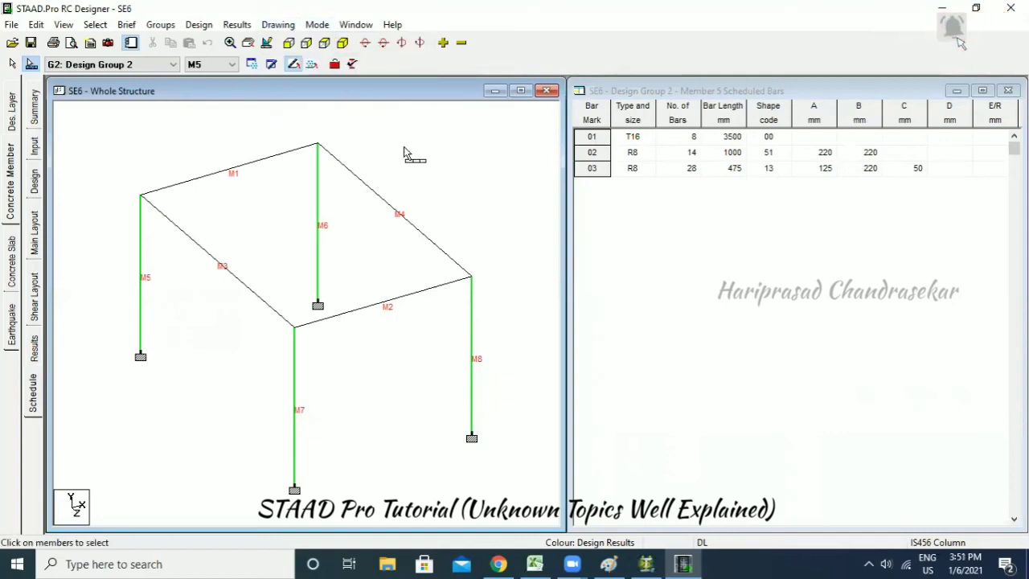
# Close the RC Designer, saving the changes to the concrete design, and return to the main STAAD.Pro model.
pyautogui.click(1011, 8)
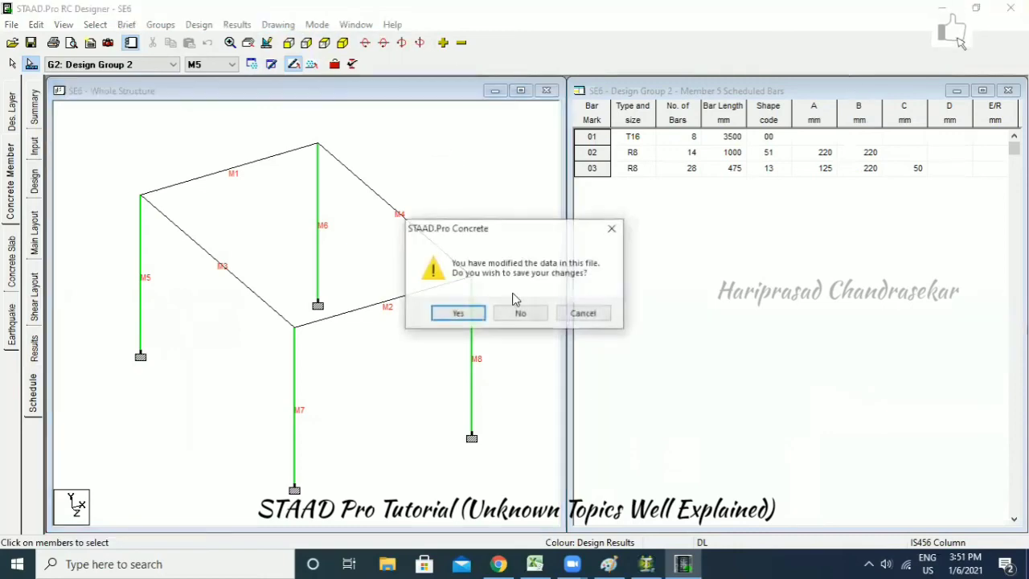
pyautogui.click(457, 313)
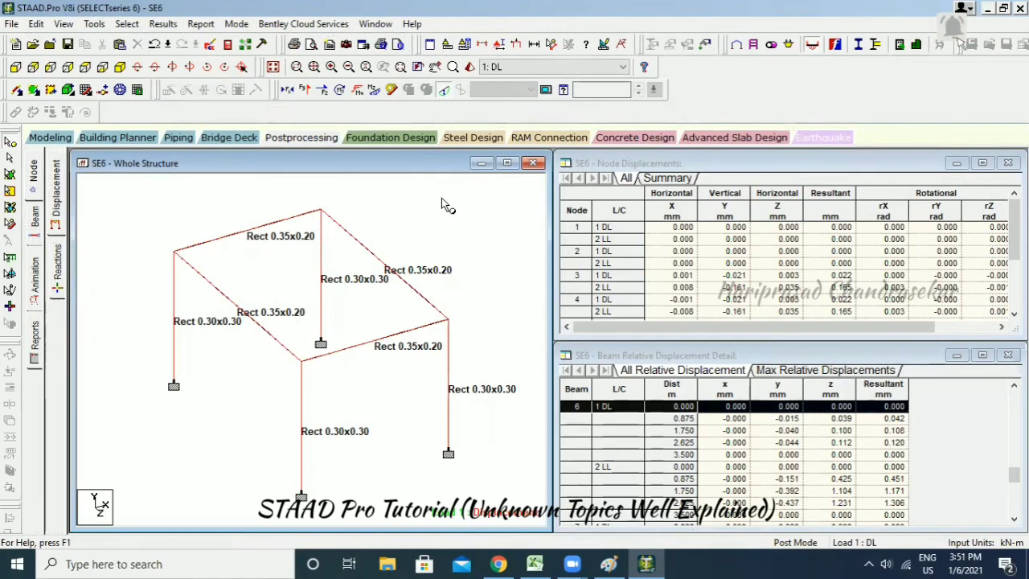
# Inspect the geometry details of beam 8 in the whole structure view, close them without changes and clear the selection.
pyautogui.click(635, 138)
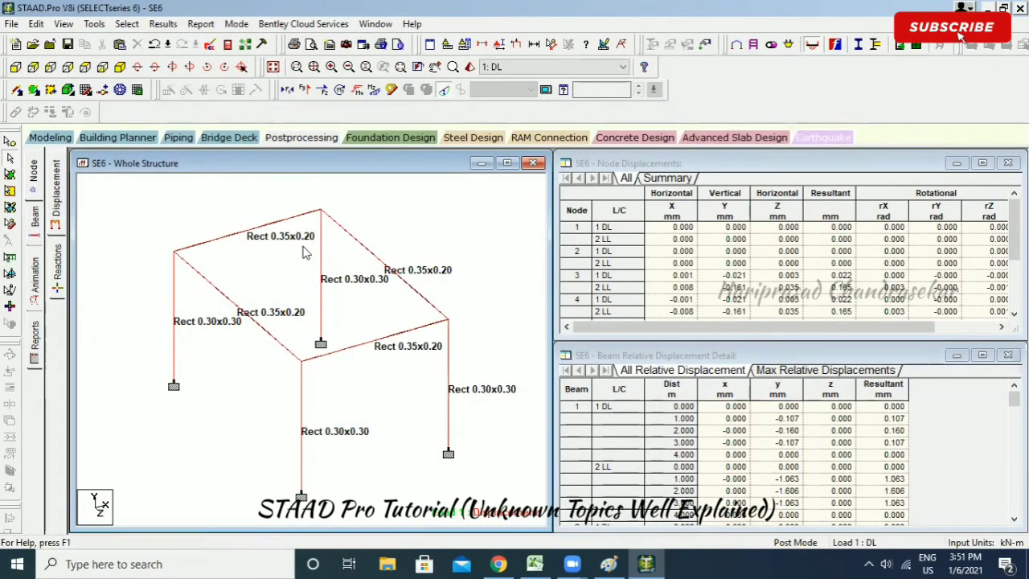
pyautogui.doubleClick(344, 235)
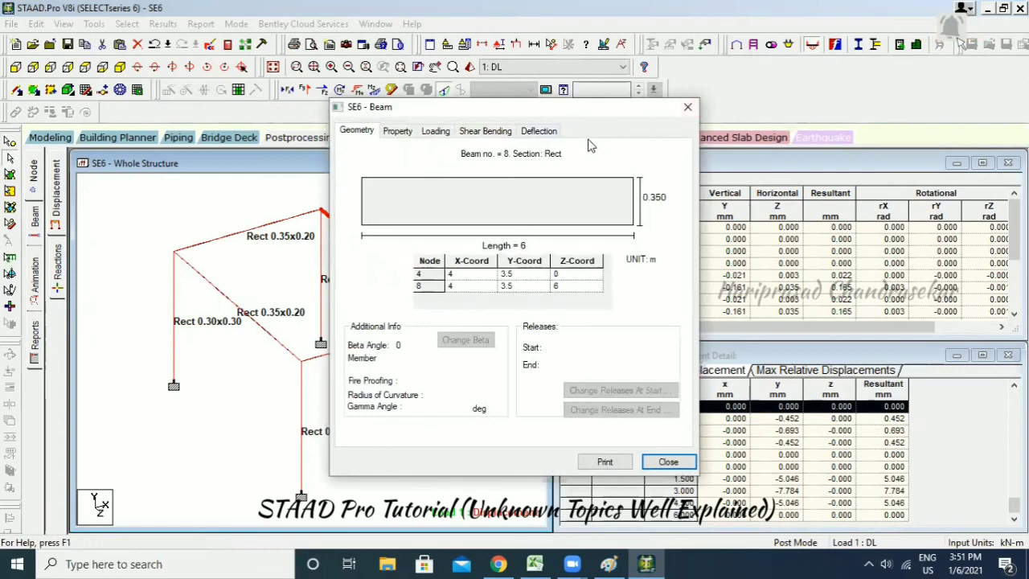
pyautogui.click(688, 106)
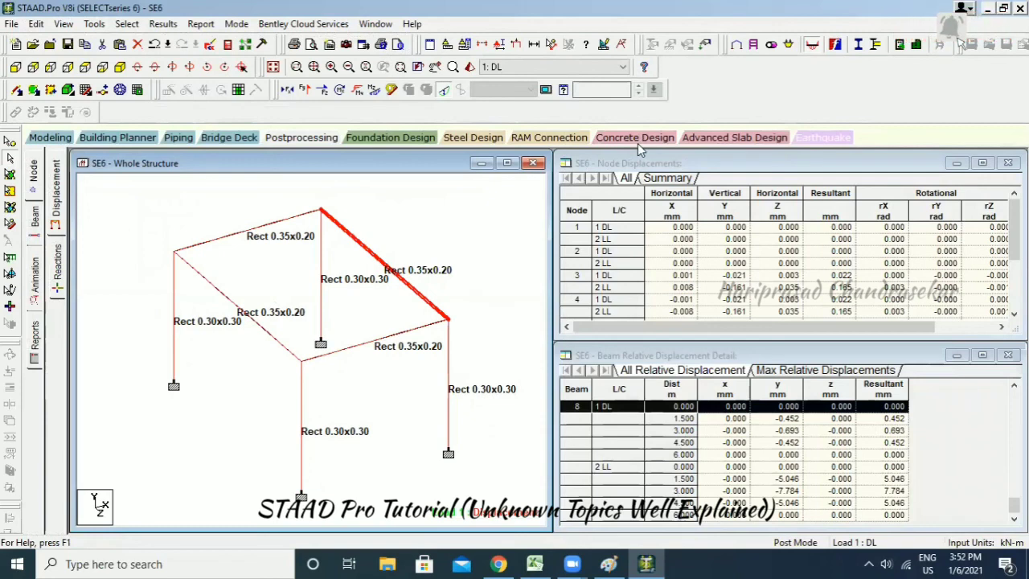
pyautogui.click(503, 234)
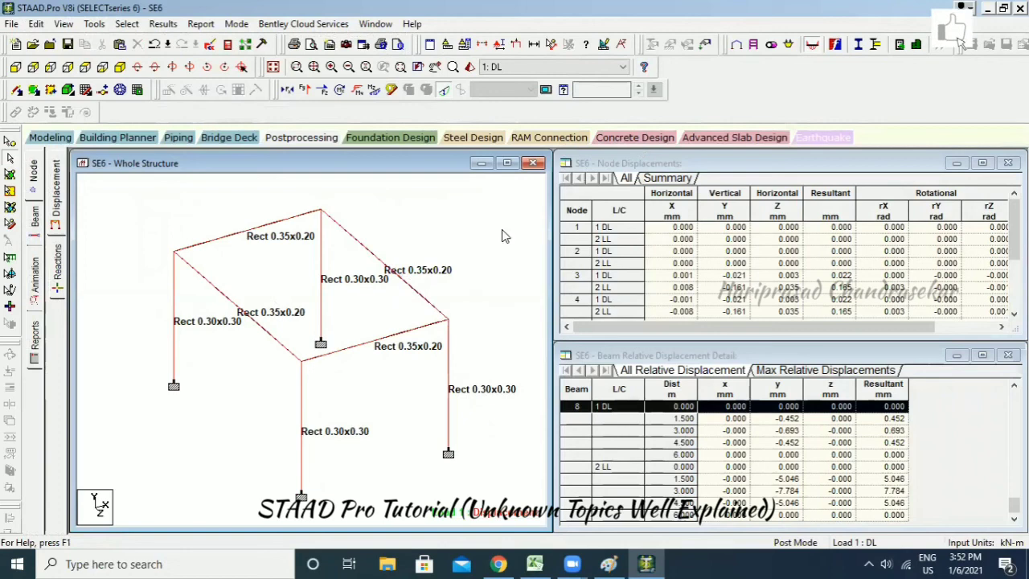